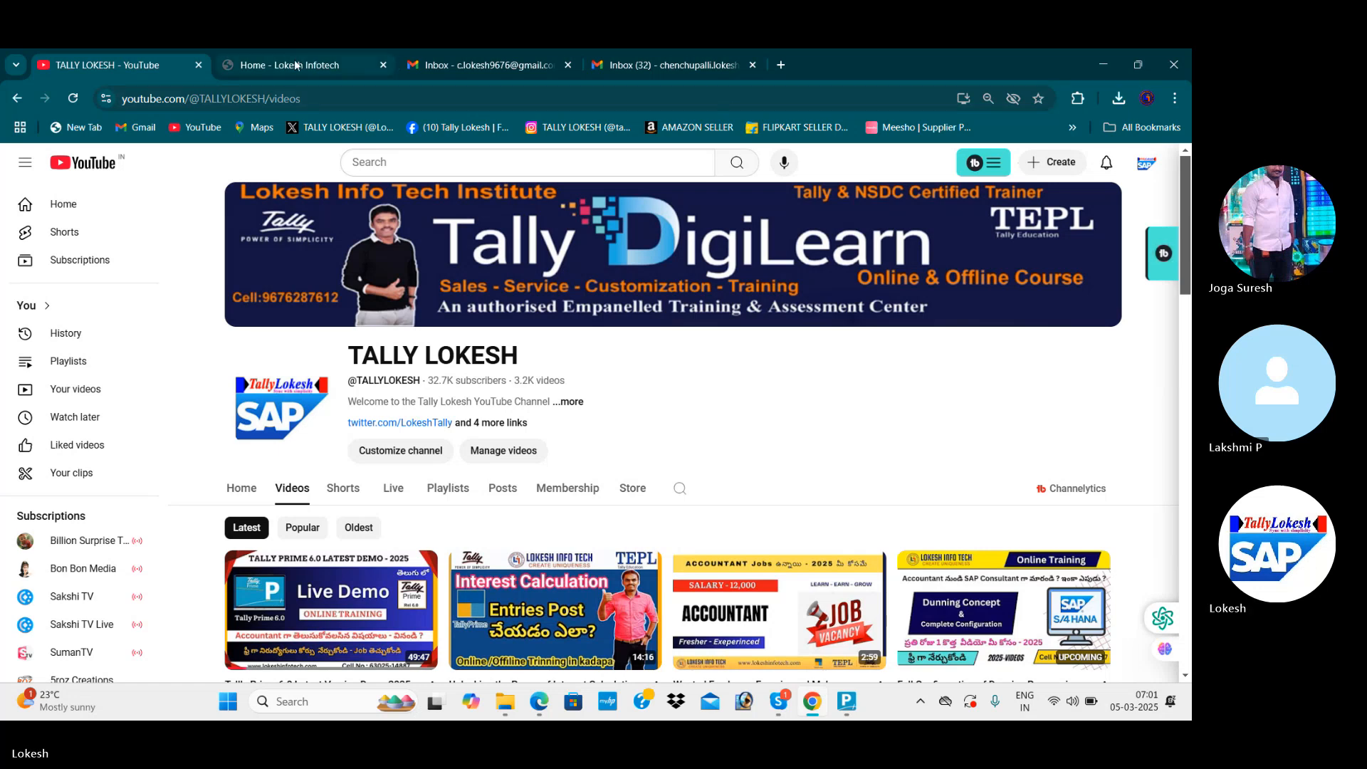
# Open the Lokesh Infotech website and look through the home page's image slideshow
pyautogui.click(340, 63)
pyautogui.click(1160, 482)
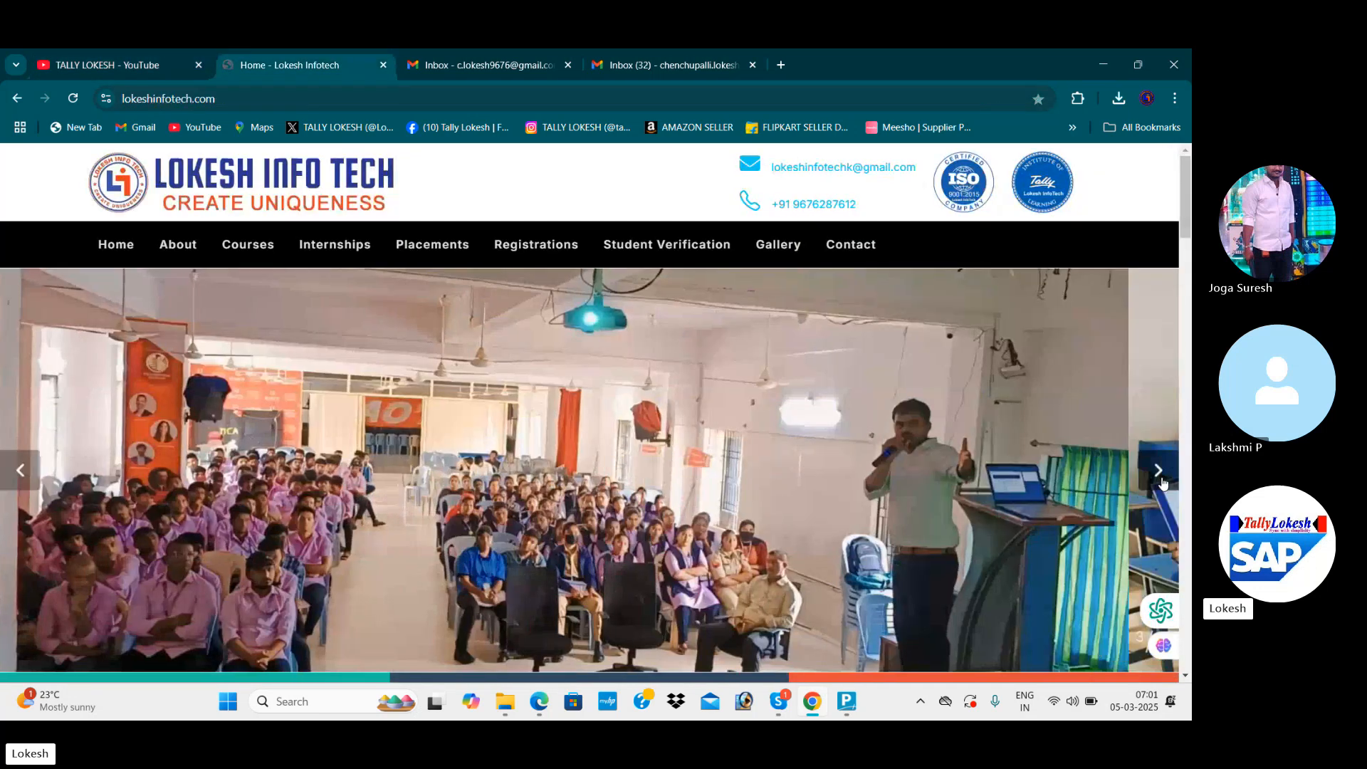
pyautogui.click(1161, 482)
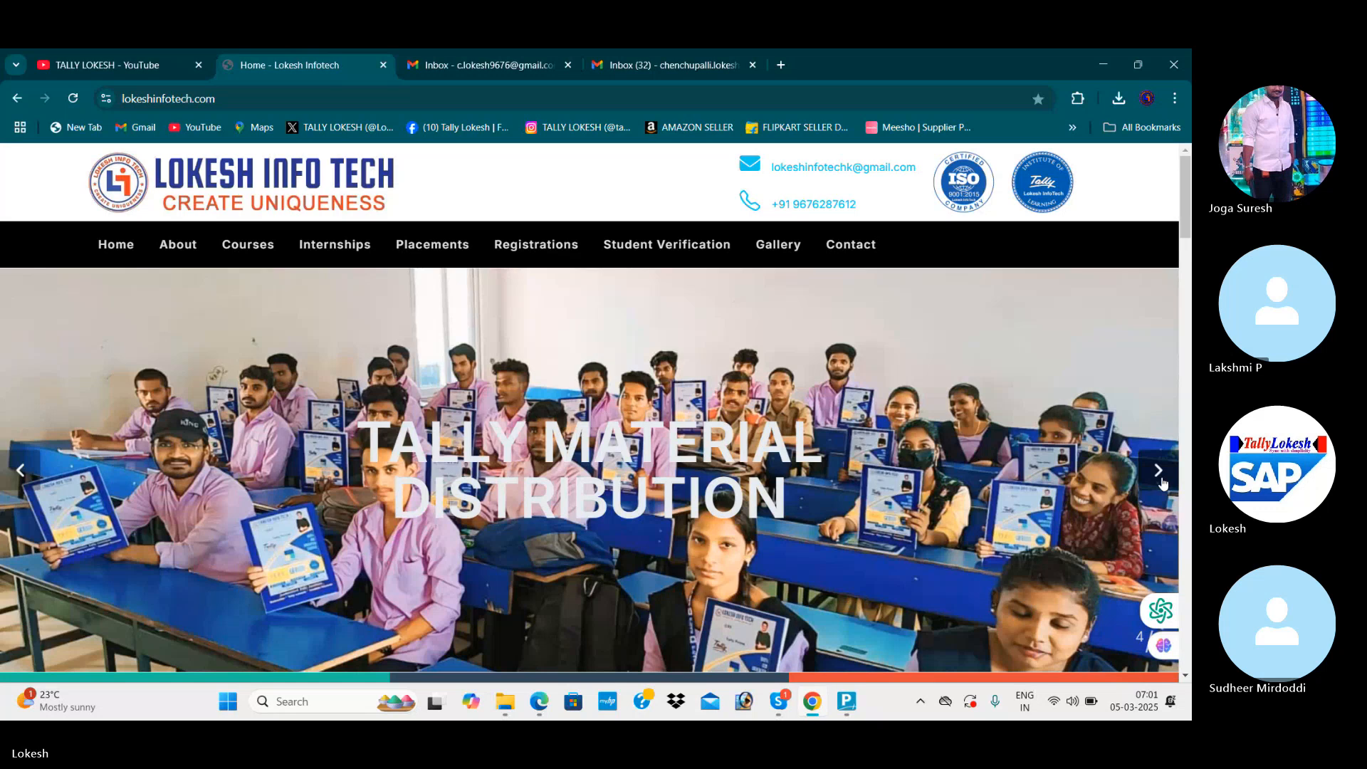
# Switch to the Skype call, ring the participants who have not joined, and review the participant list
pyautogui.hotkey('alt', 'Tab')
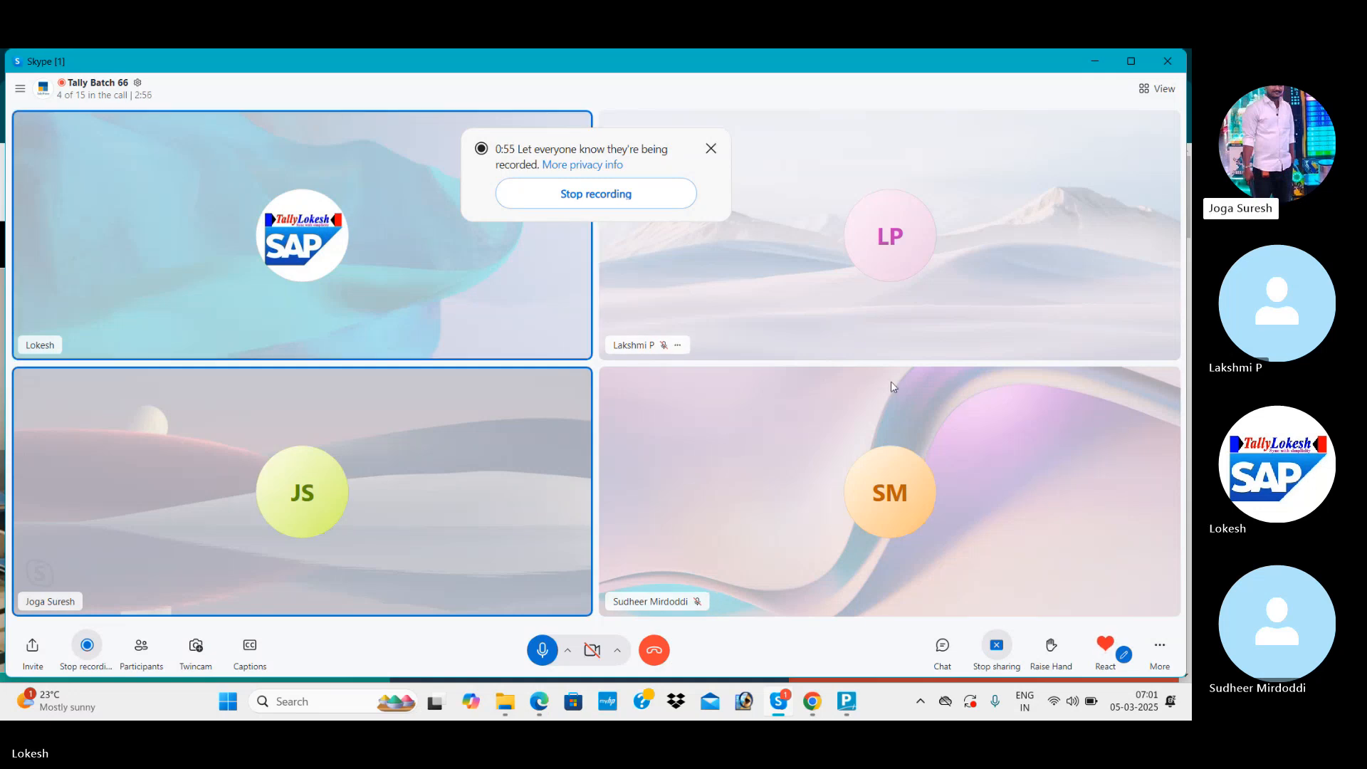
pyautogui.click(151, 646)
pyautogui.click(742, 473)
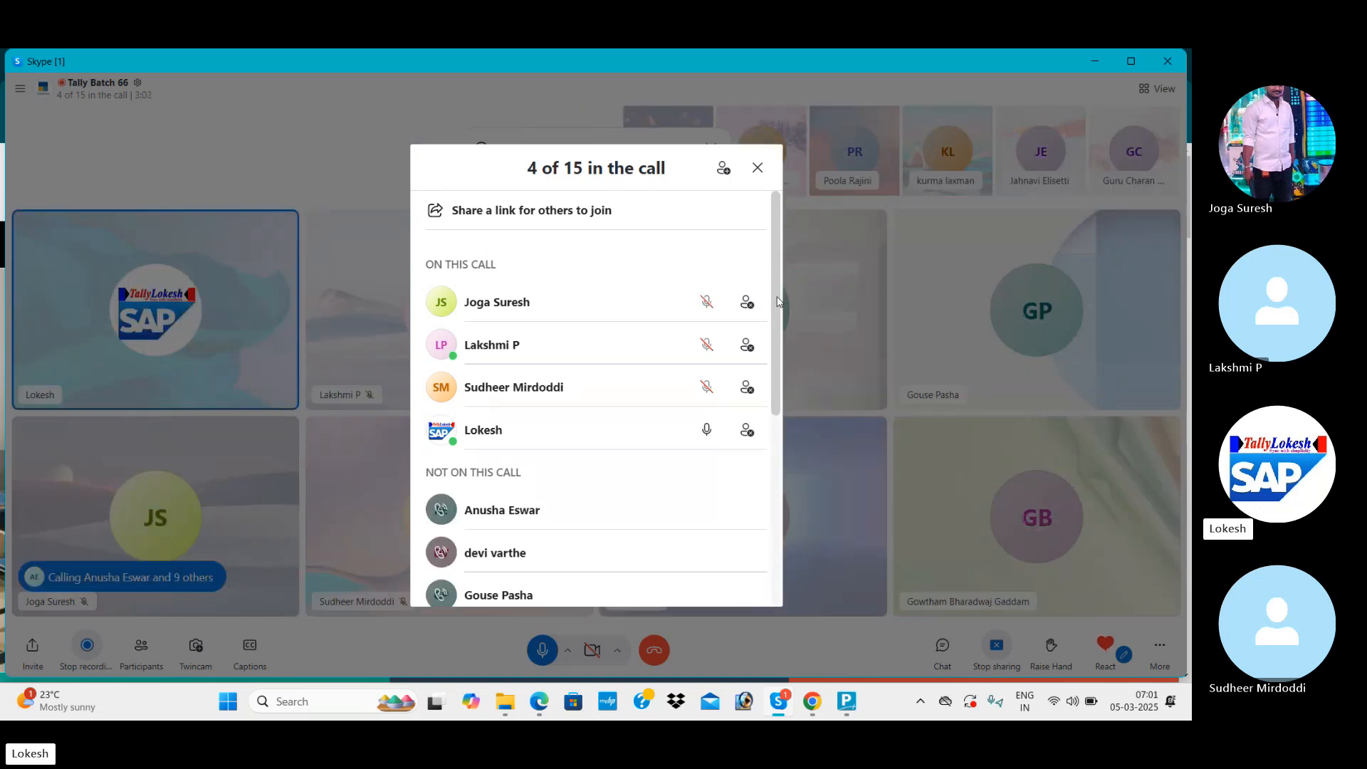
pyautogui.scroll(-2, 779, 343)
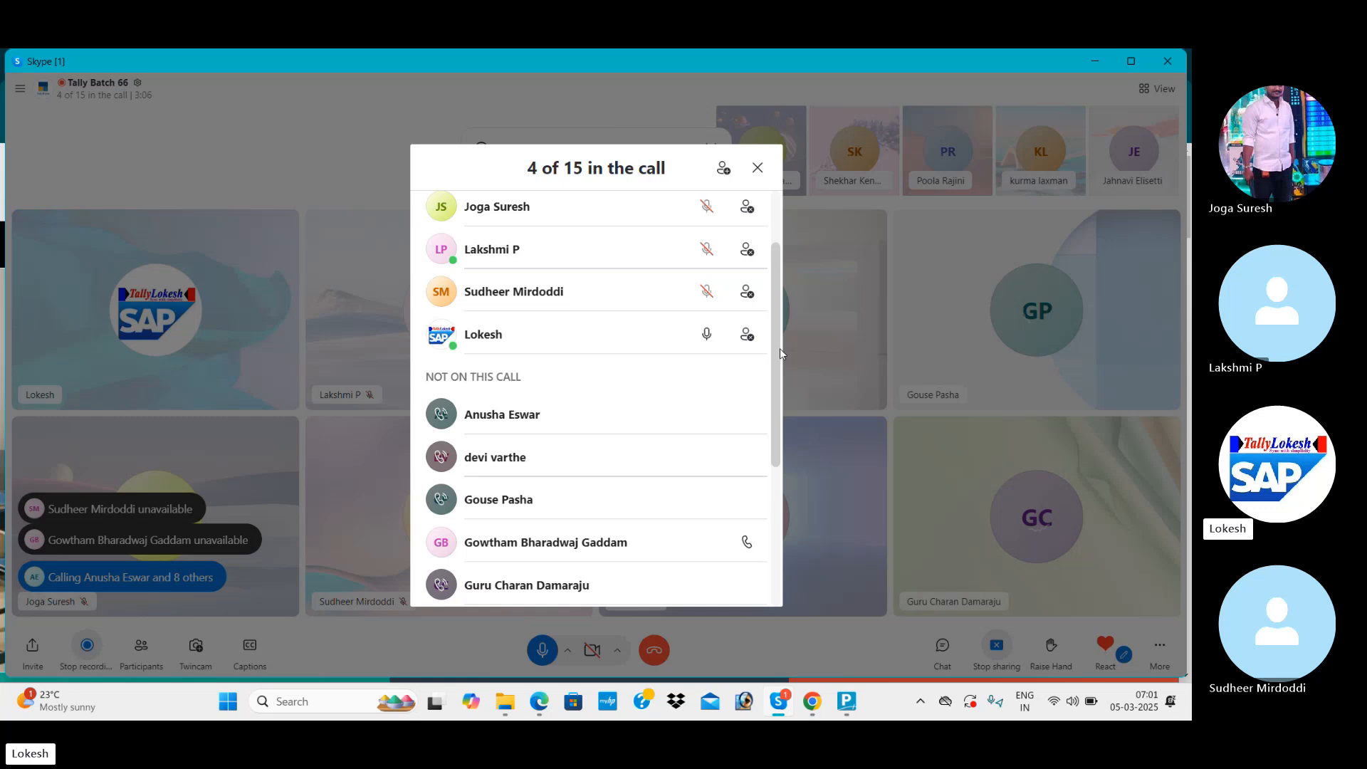
pyautogui.scroll(2, 779, 349)
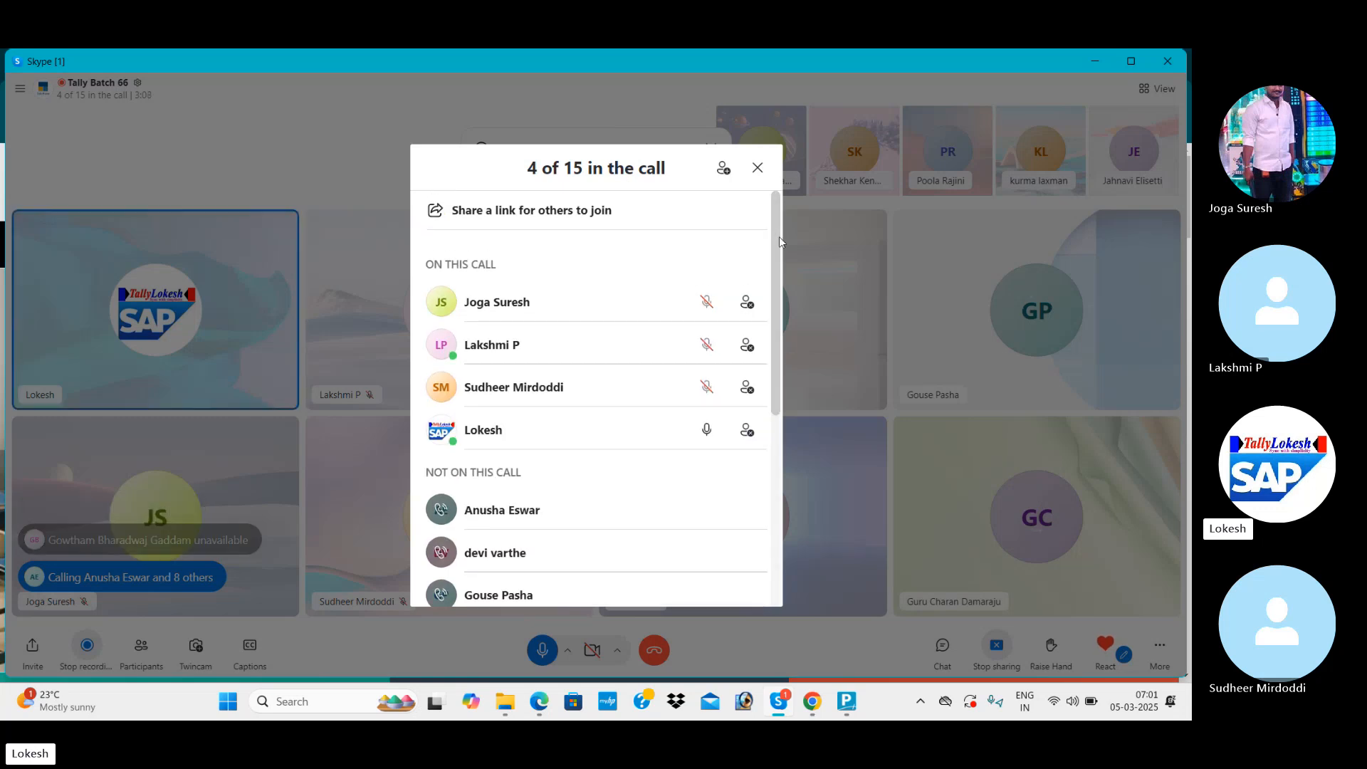
pyautogui.click(759, 169)
pyautogui.hotkey('alt', 'Tab')
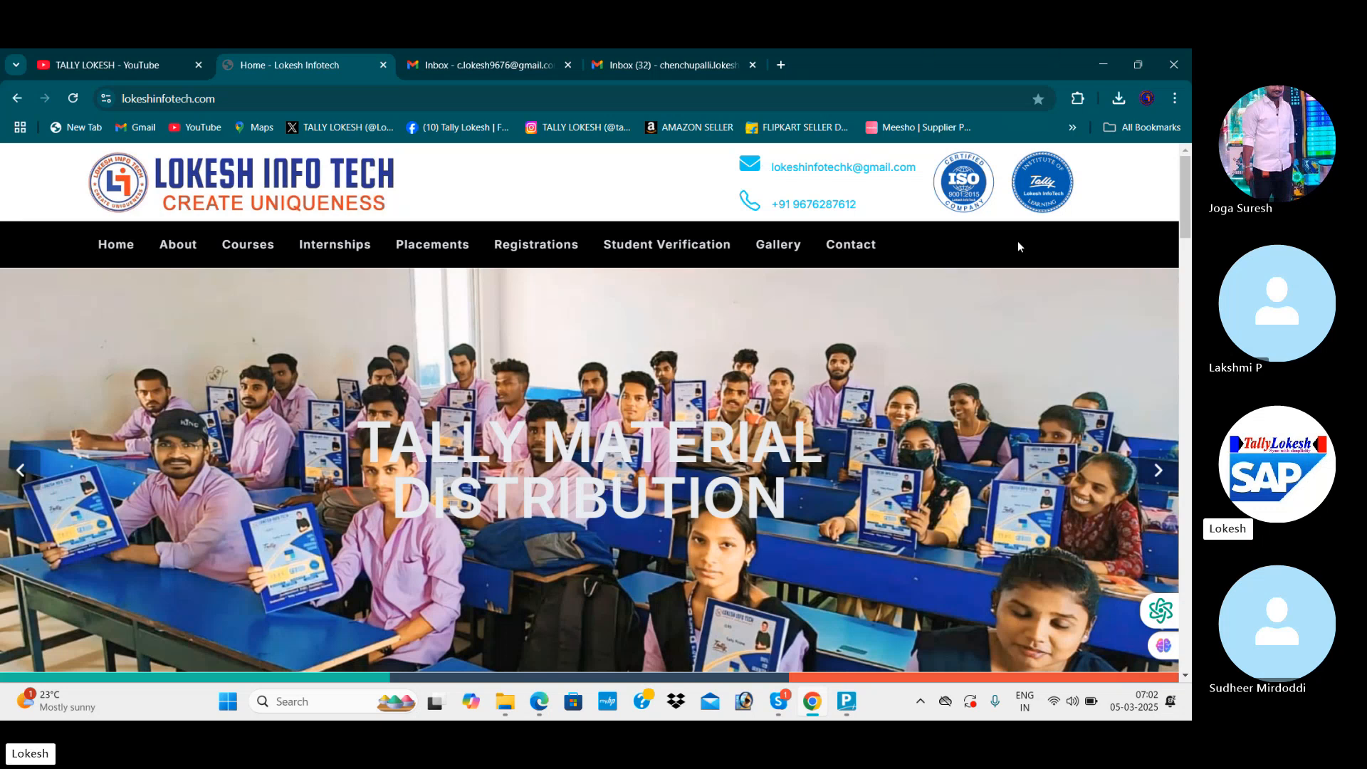
# Switch to TallyPrime and start a new company named "Service Company March 05"
pyautogui.click(855, 699)
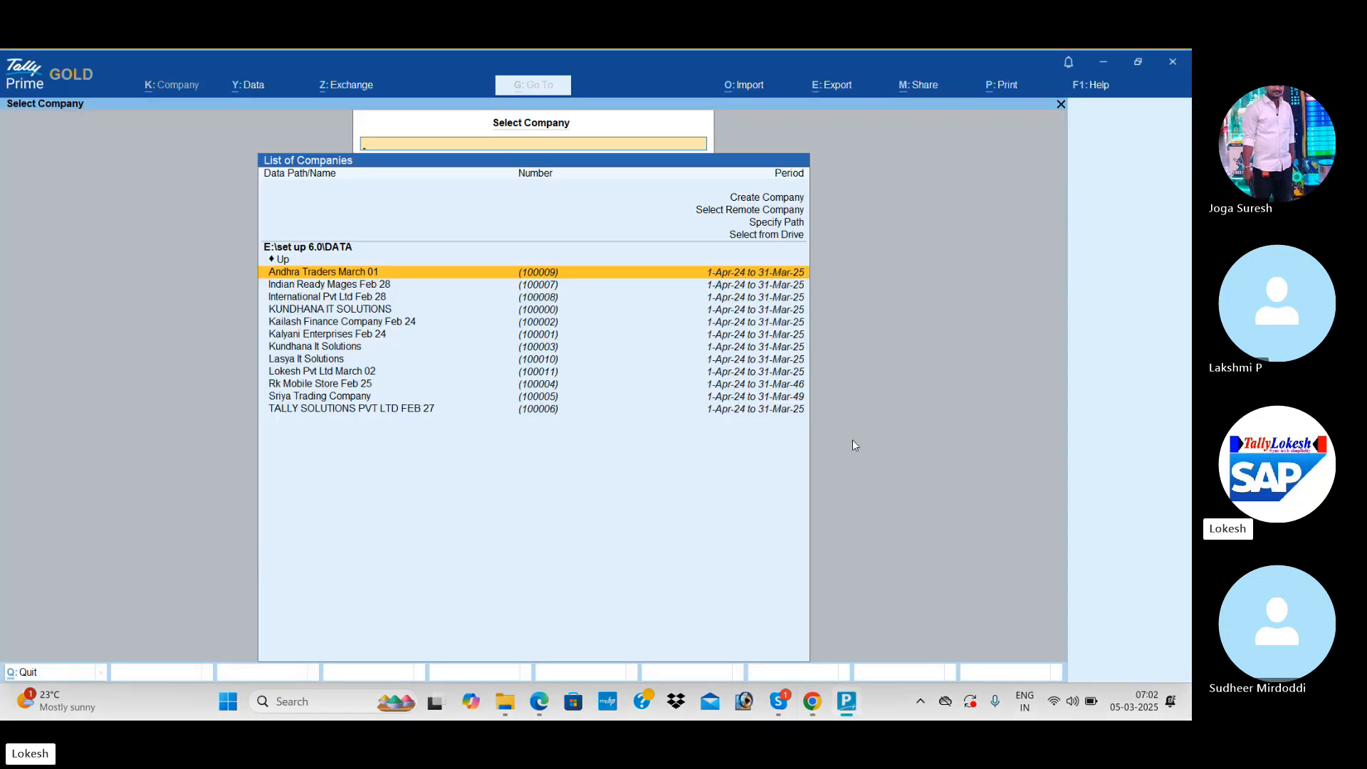
pyautogui.press('Up')
pyautogui.press('Up')
pyautogui.press('Up')
pyautogui.press('Up')
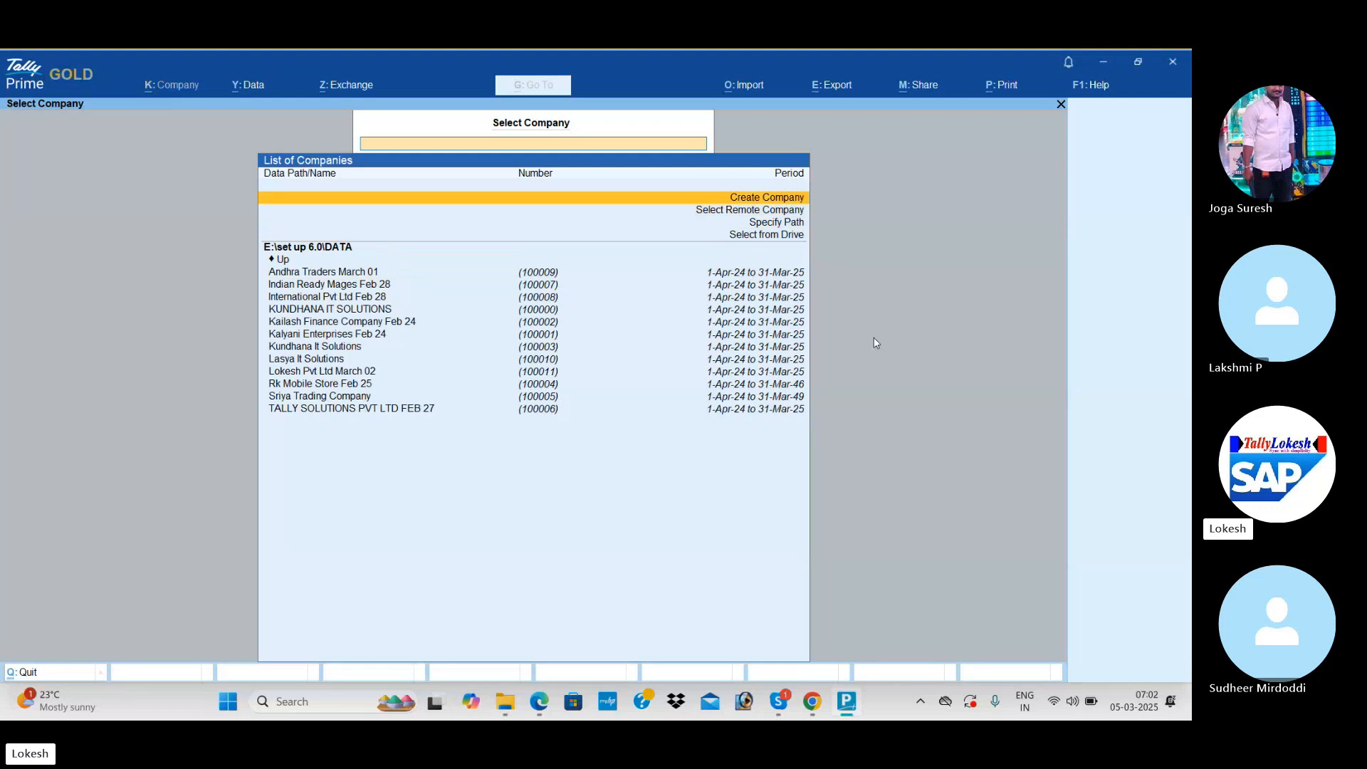
pyautogui.press('Return')
pyautogui.write('Se')
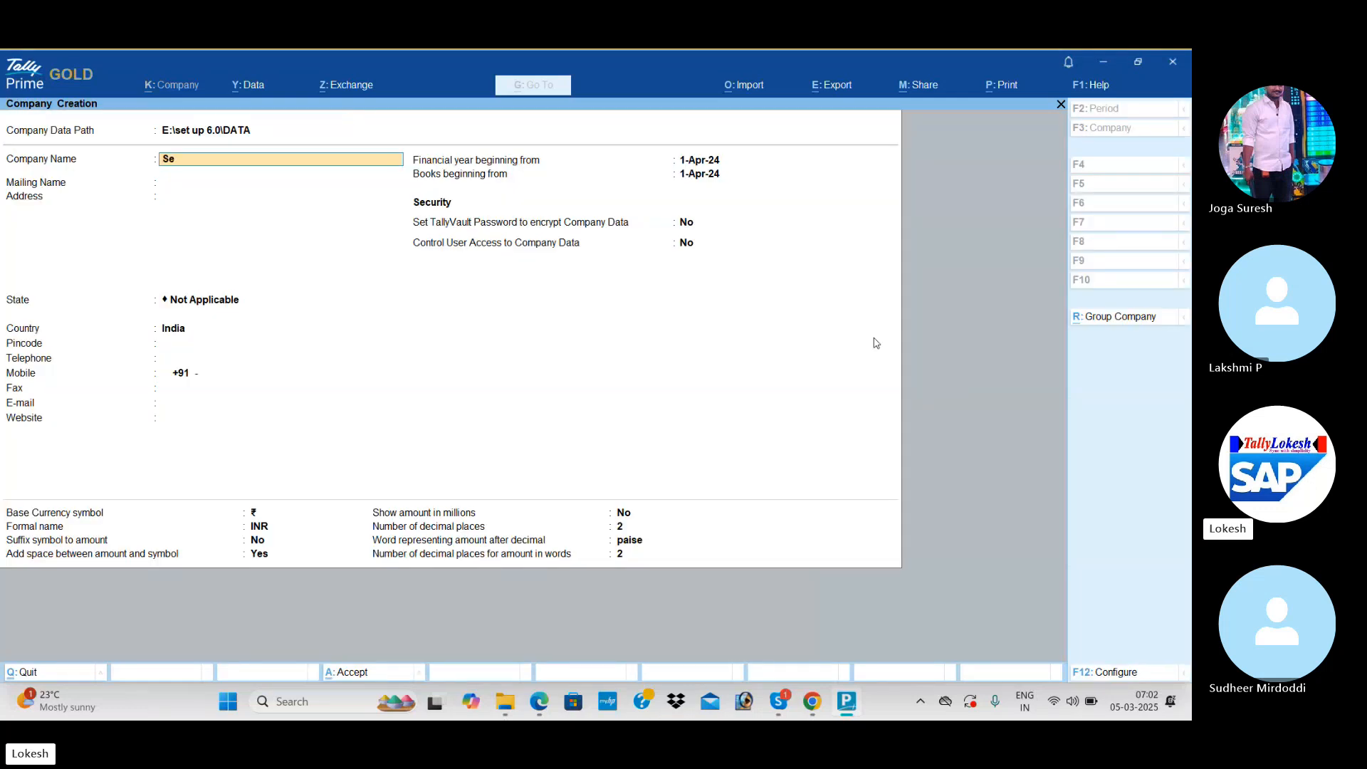
pyautogui.write('rvice Company')
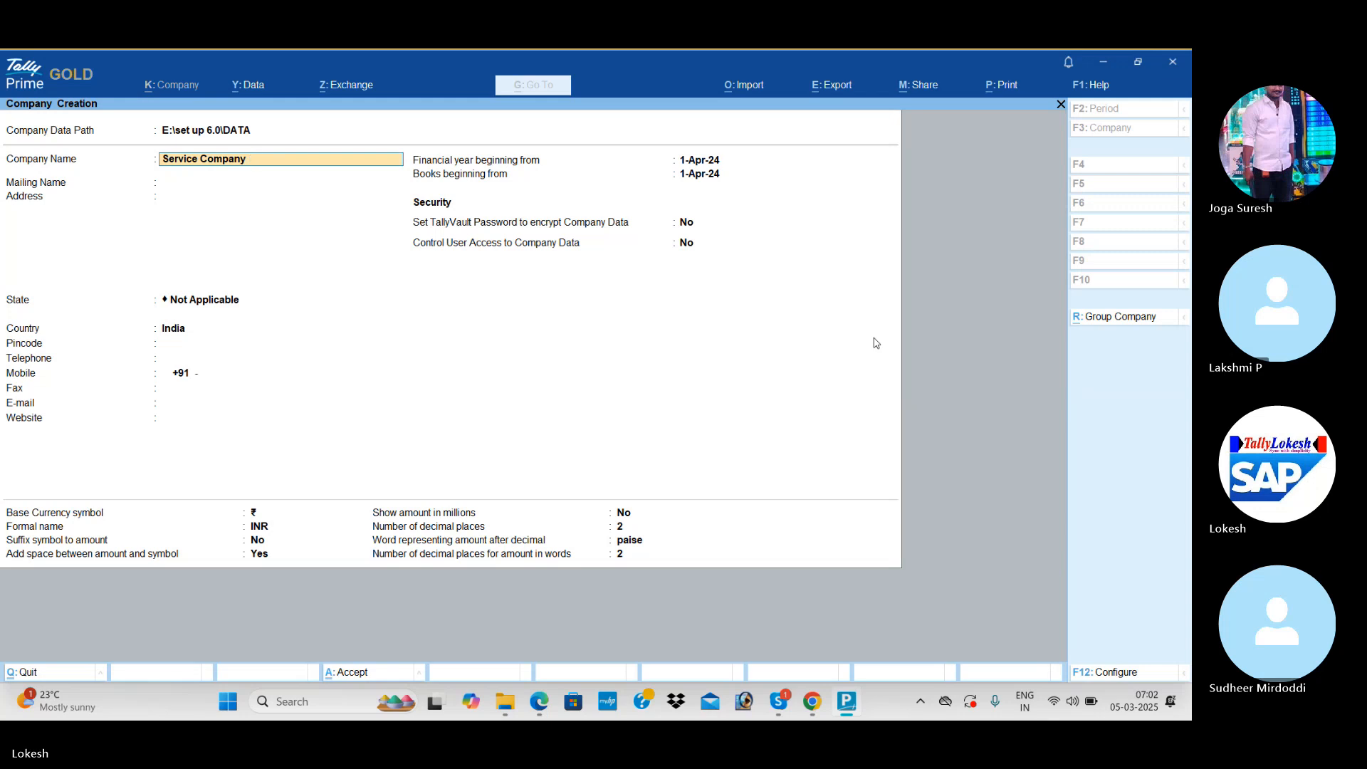
pyautogui.write(' fMarch 05')
pyautogui.press('Return')
# Set the company's state to Andhra Pradesh and save the company
pyautogui.press('Return')
pyautogui.press('Return')
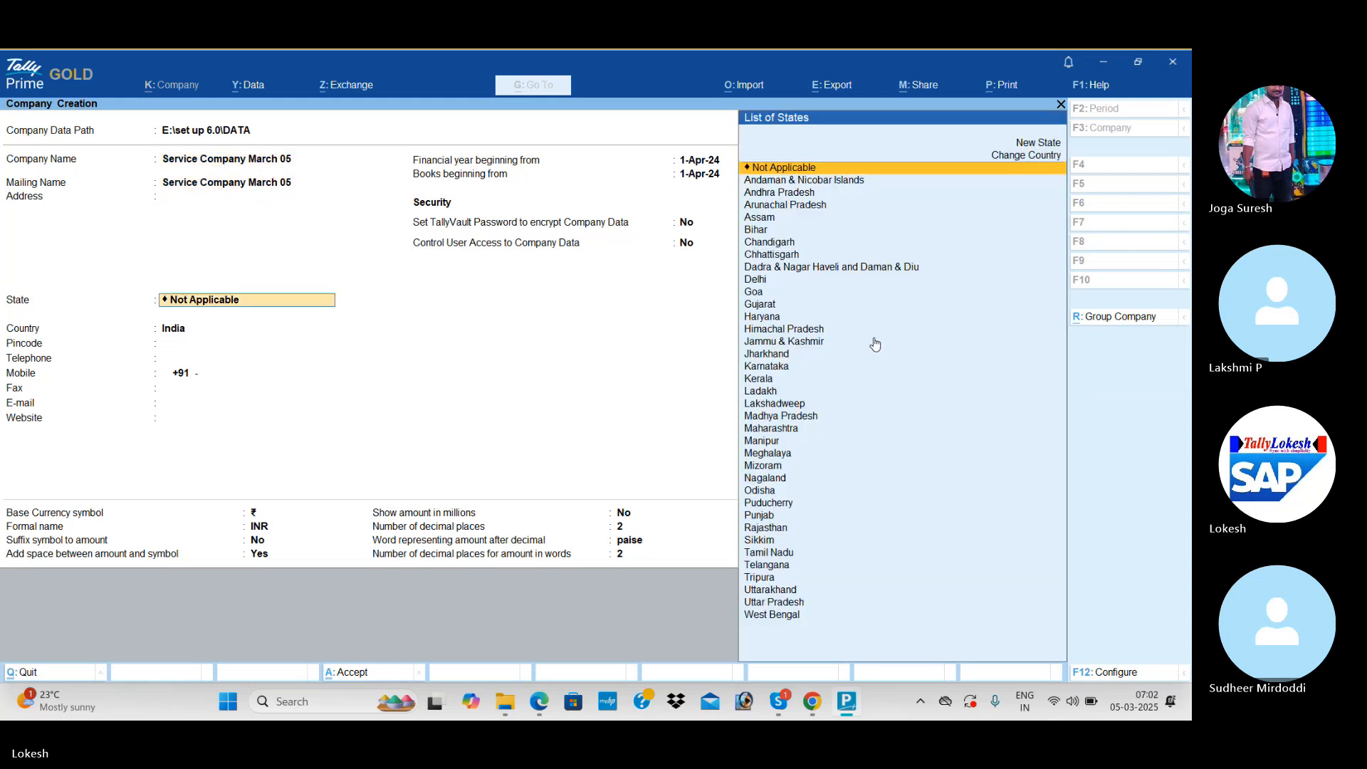
pyautogui.press('Down')
pyautogui.press('Down')
pyautogui.press('Return')
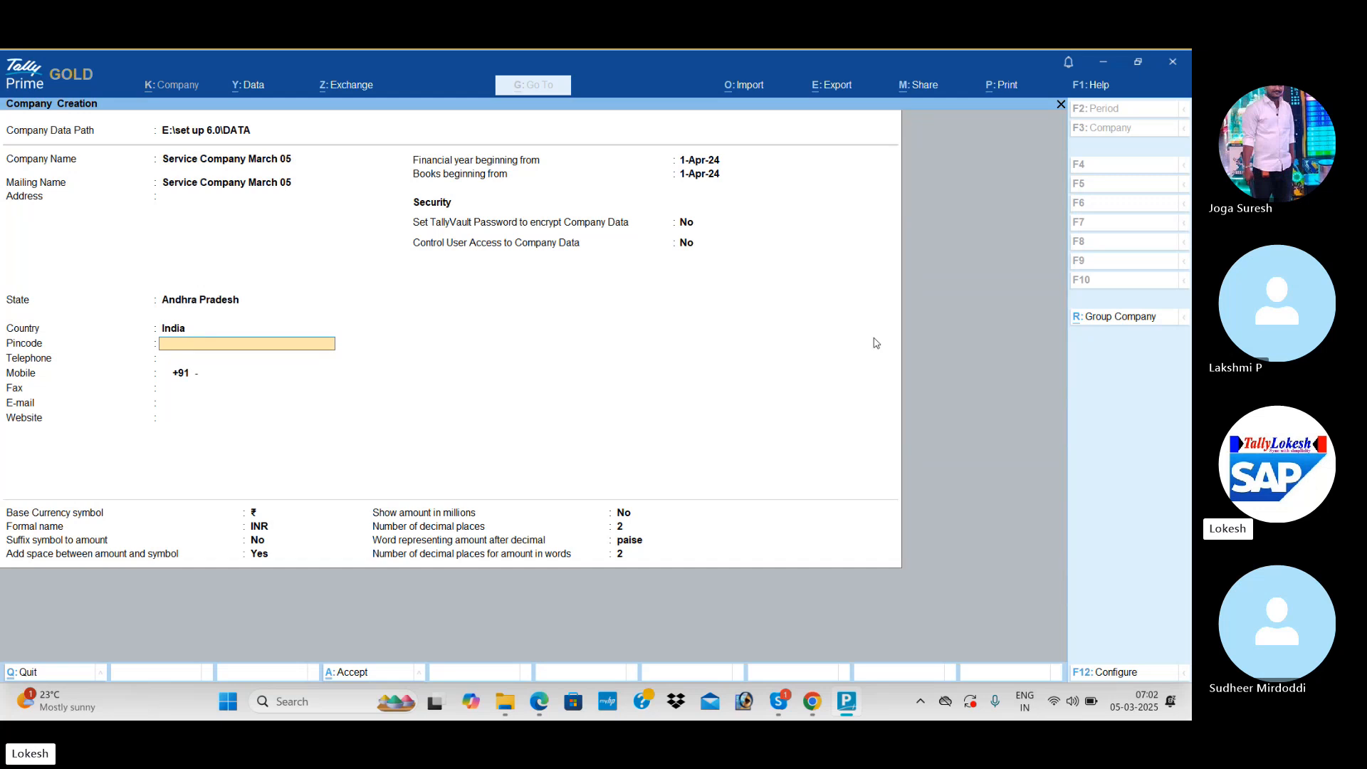
pyautogui.hotkey('ctrl', 'a')
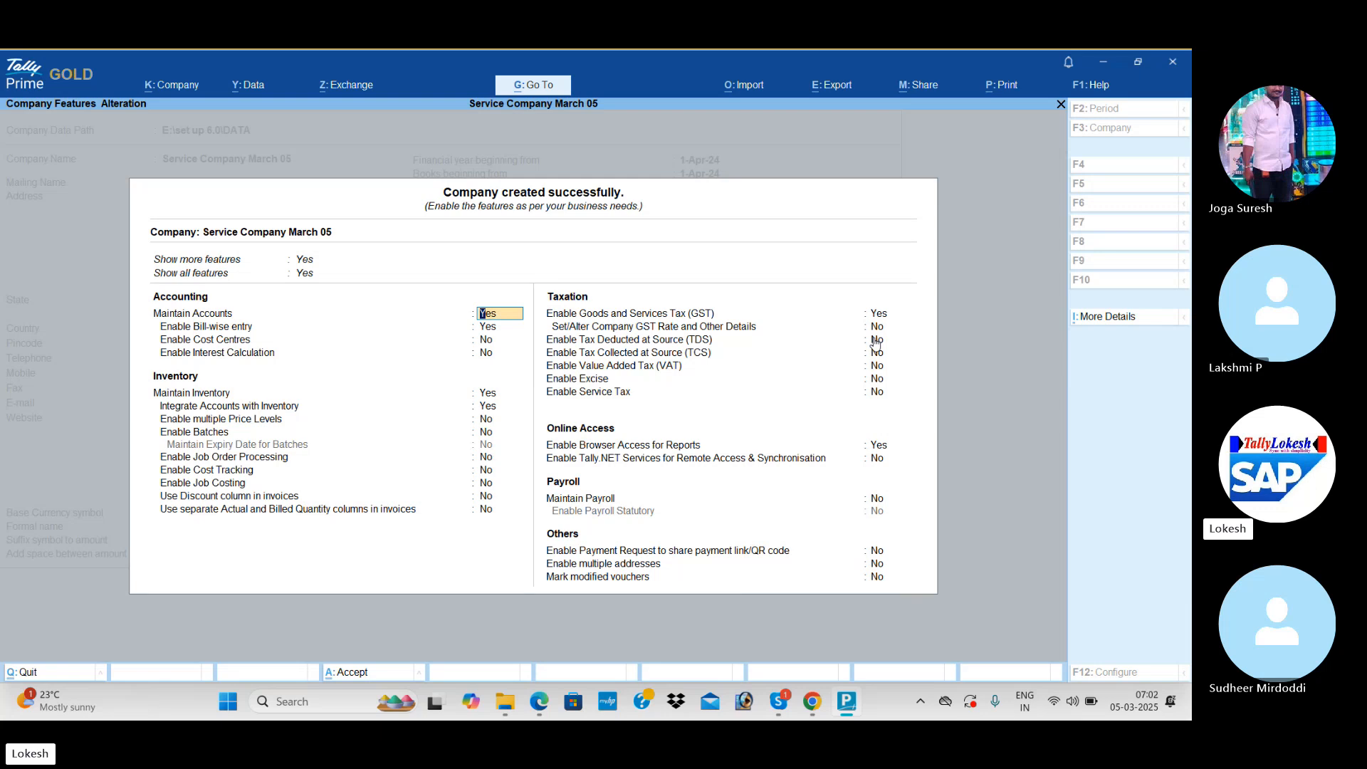
# Disable bill-wise entry and inventory maintenance in the company features
pyautogui.press('Return')
pyautogui.write('n')
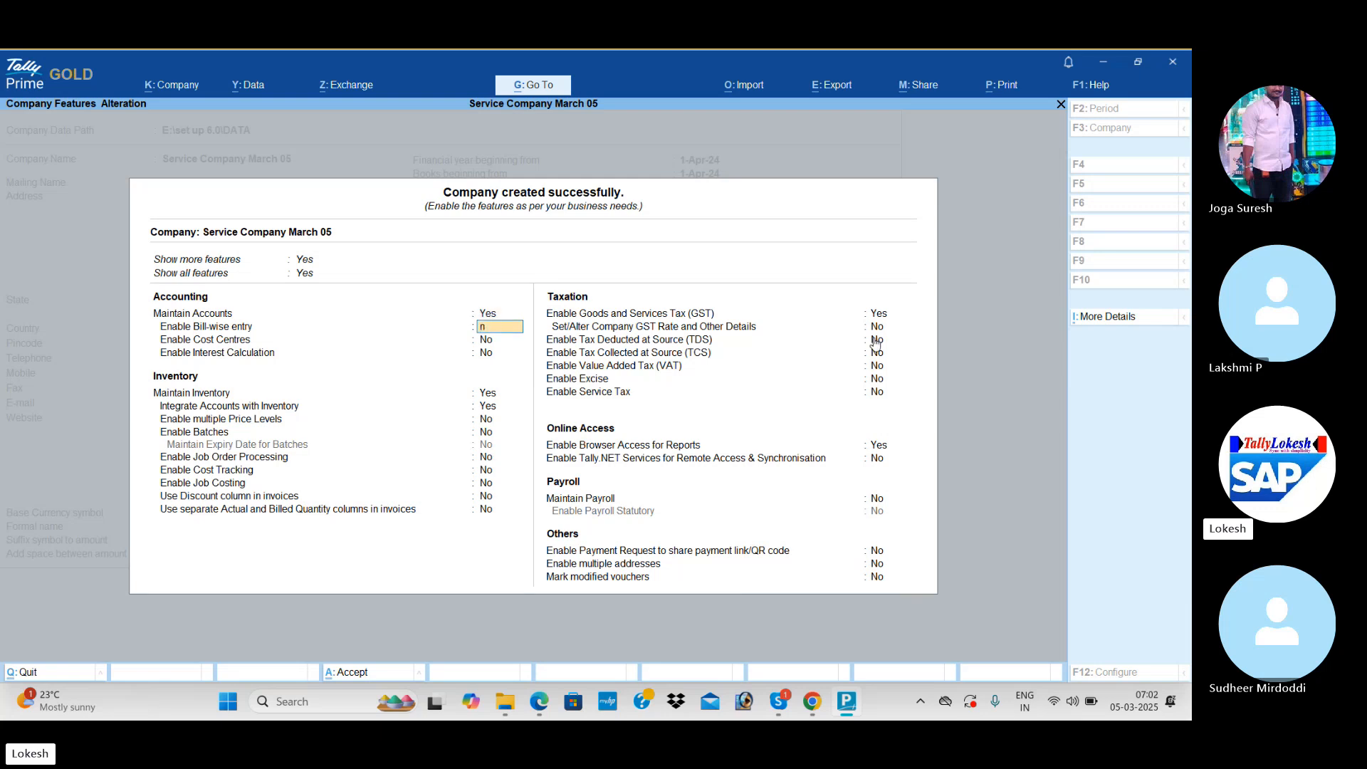
pyautogui.press('Return')
pyautogui.press('Return')
pyautogui.press('Return')
pyautogui.write('n')
pyautogui.press('Return')
# Disable GST and browser access for reports, and save the company features
pyautogui.write('n')
pyautogui.press('Return')
pyautogui.press('Return')
pyautogui.press('Return')
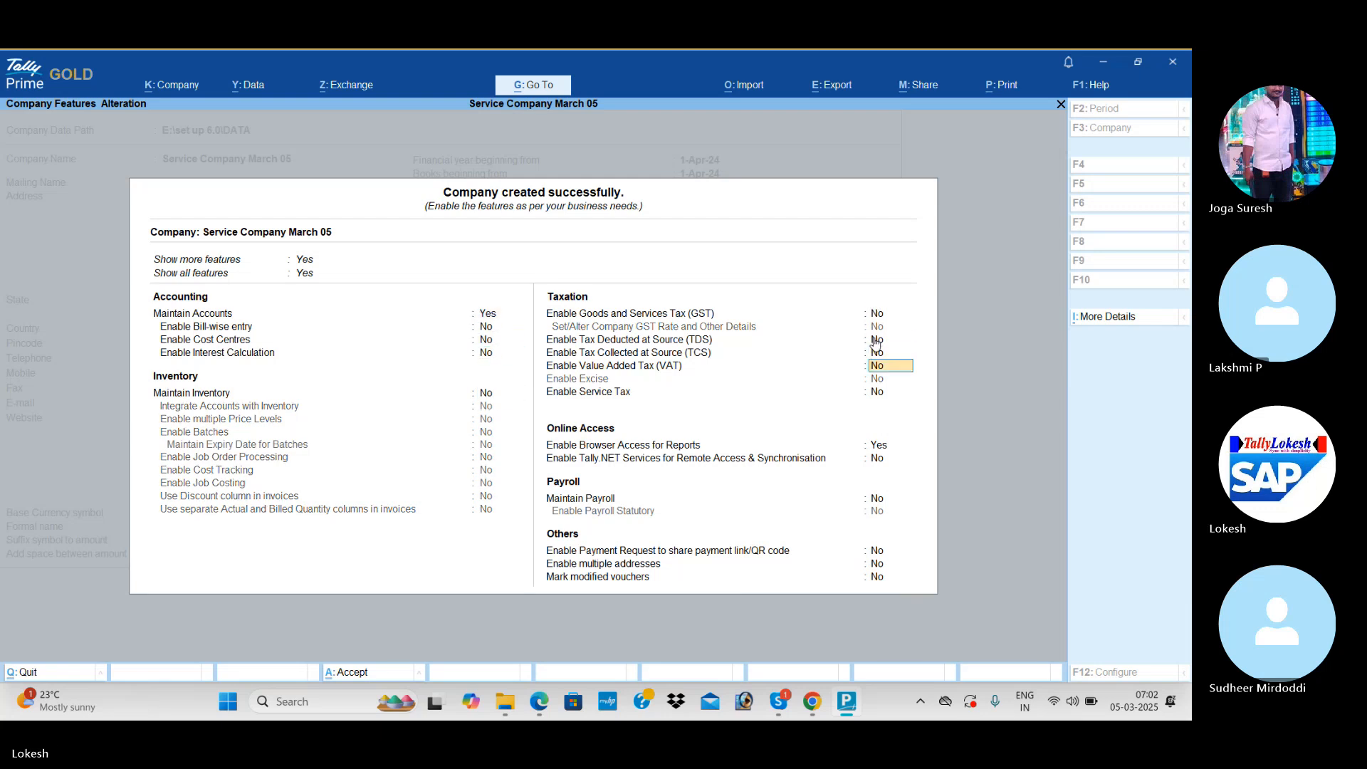
pyautogui.press('Return')
pyautogui.press('Return')
pyautogui.write('n')
pyautogui.press('Return')
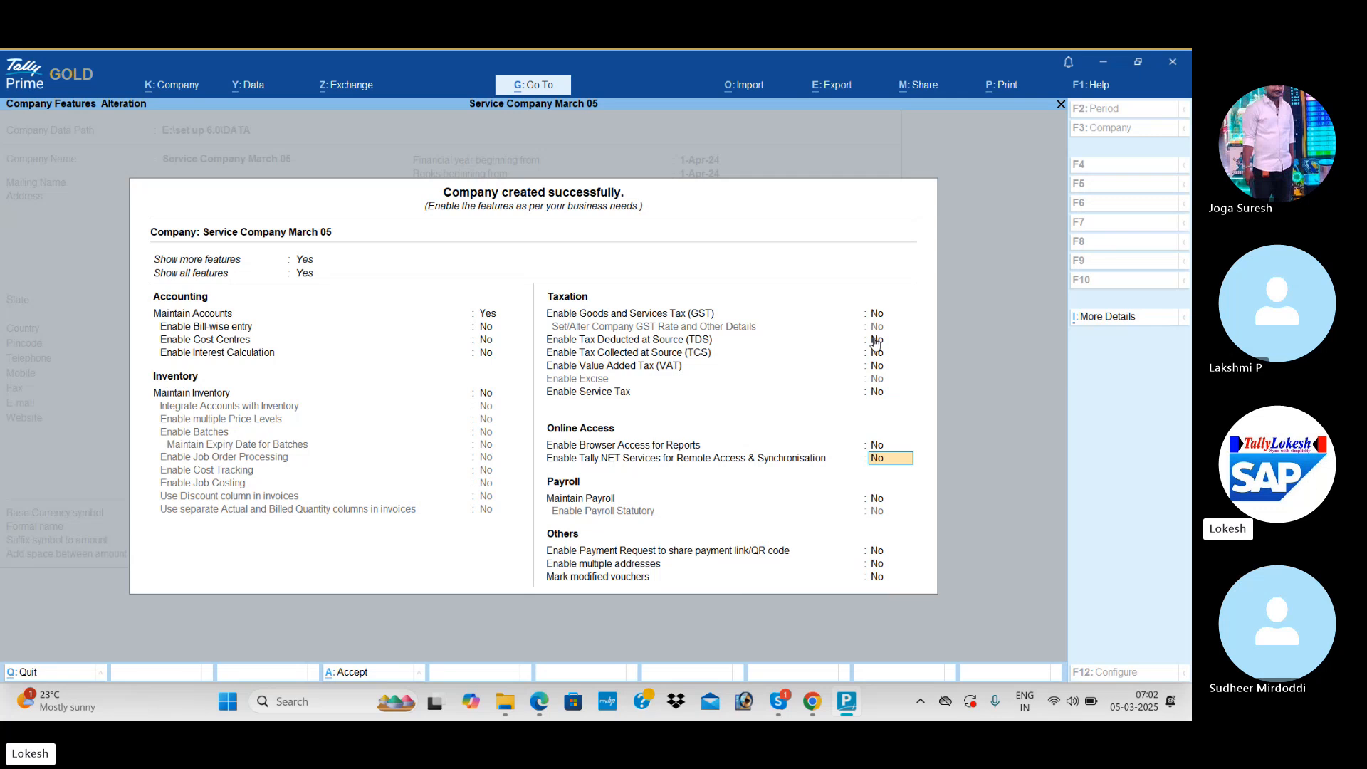
pyautogui.press('Return')
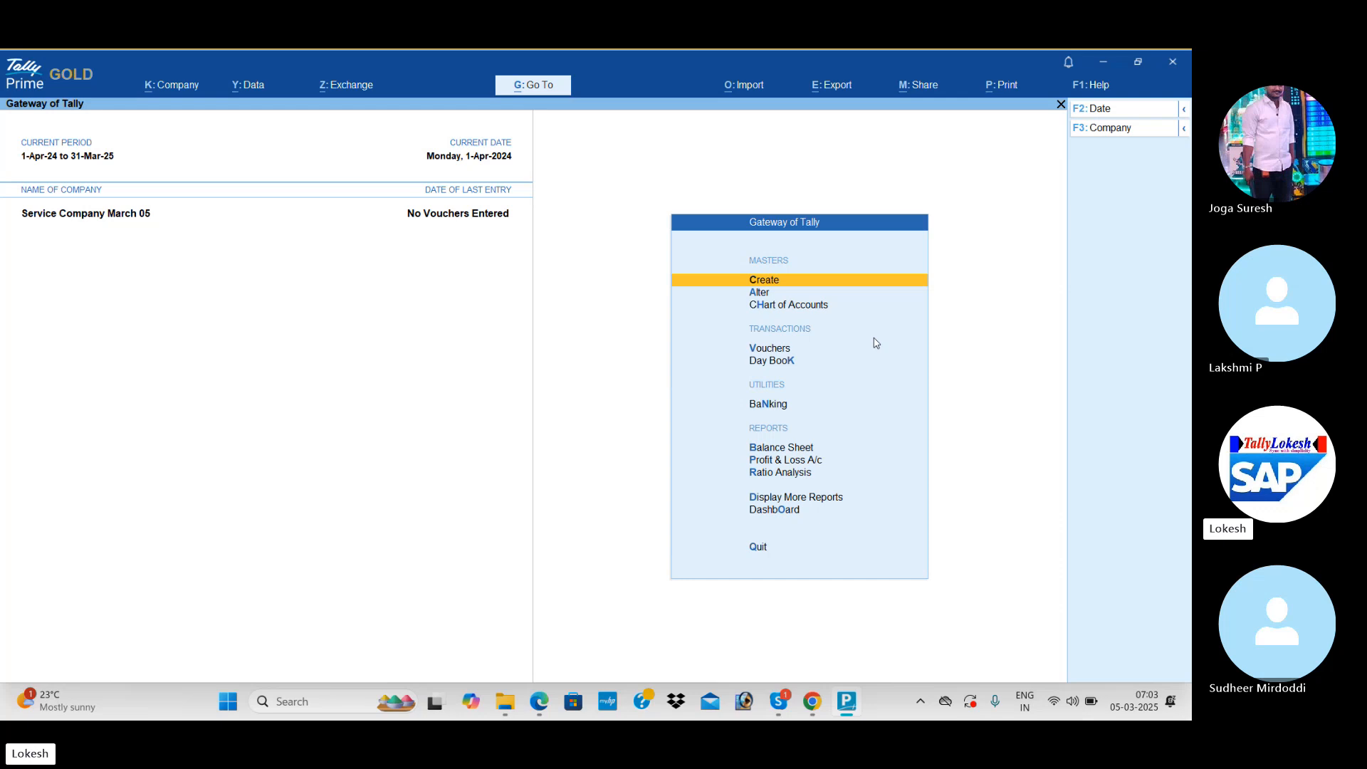
# Open accounting voucher entry with a Receipt voucher
pyautogui.press('Down')
pyautogui.press('Down')
pyautogui.press('Down')
pyautogui.press('Return')
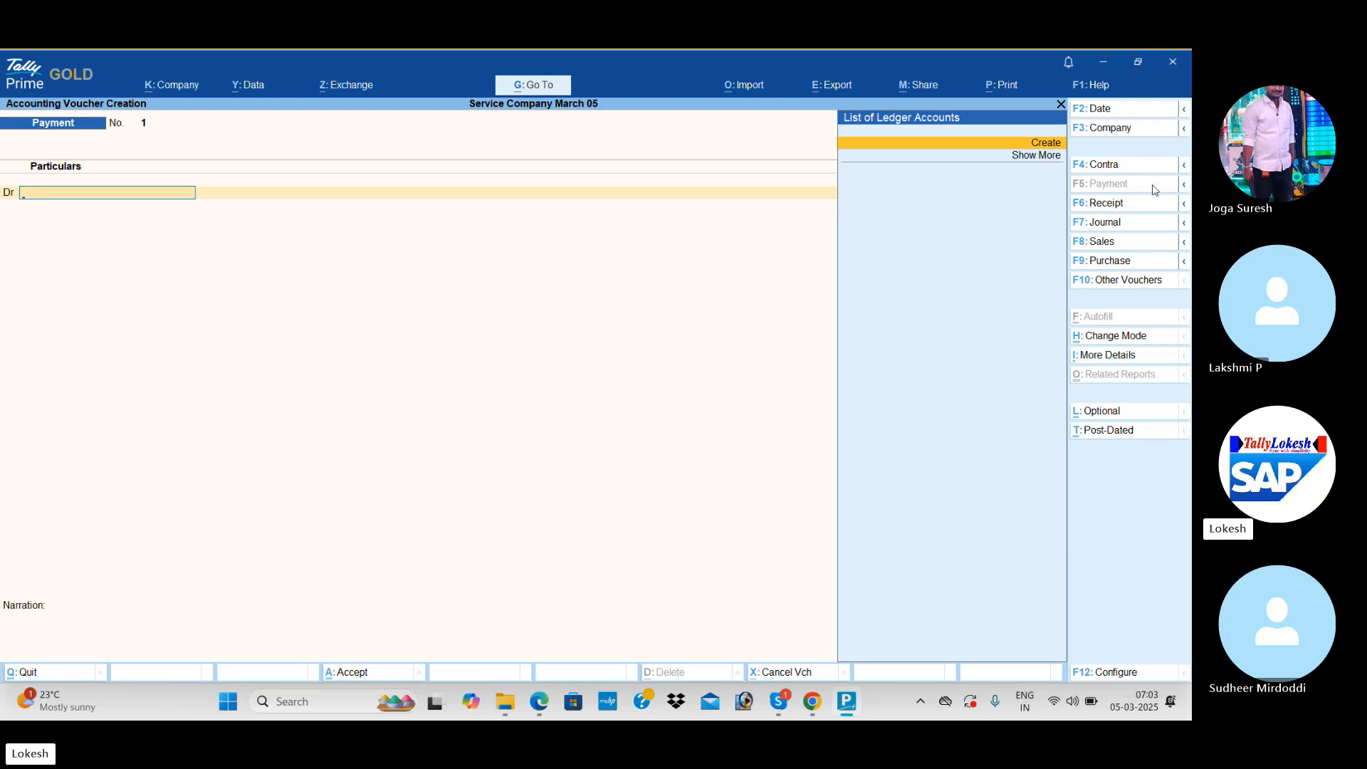
pyautogui.click(1136, 206)
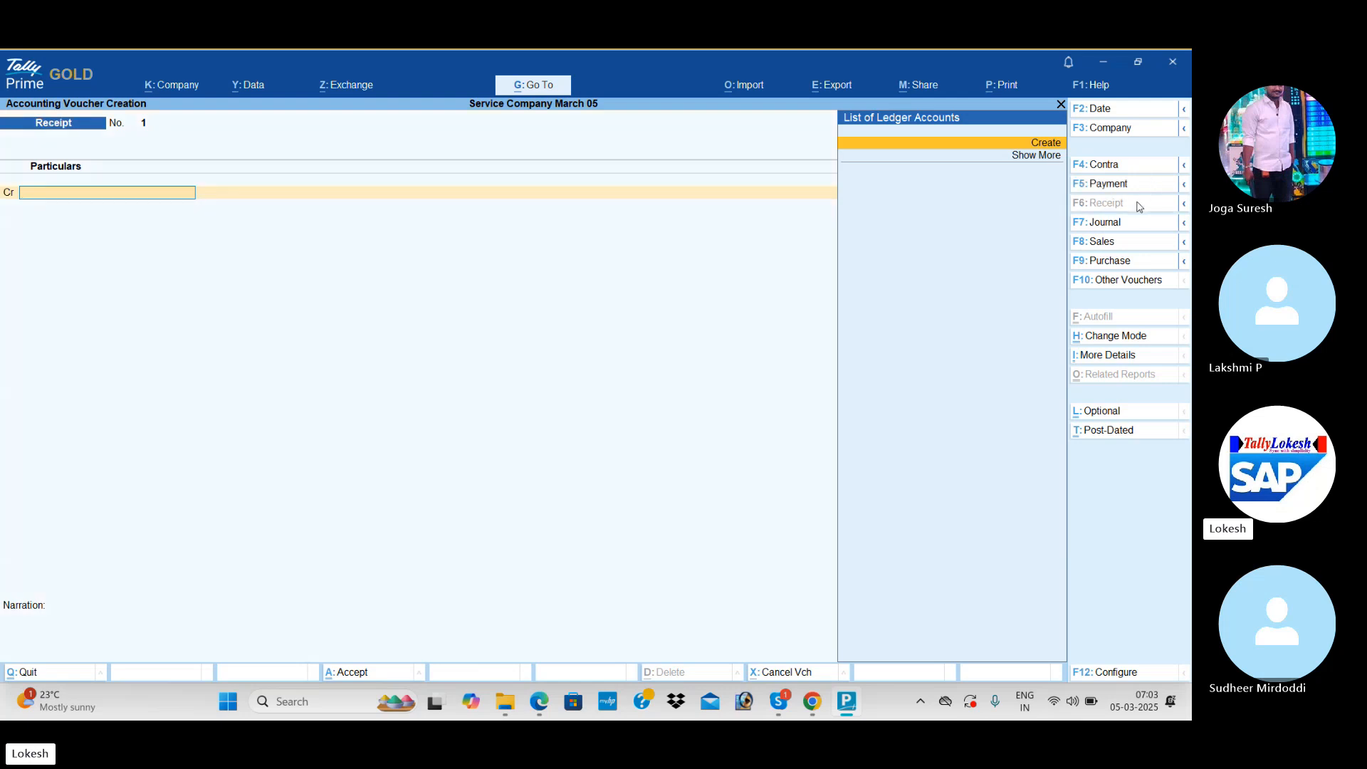
# Set the receipt voucher's date to 1-4
pyautogui.click(1115, 111)
pyautogui.write('1-1')
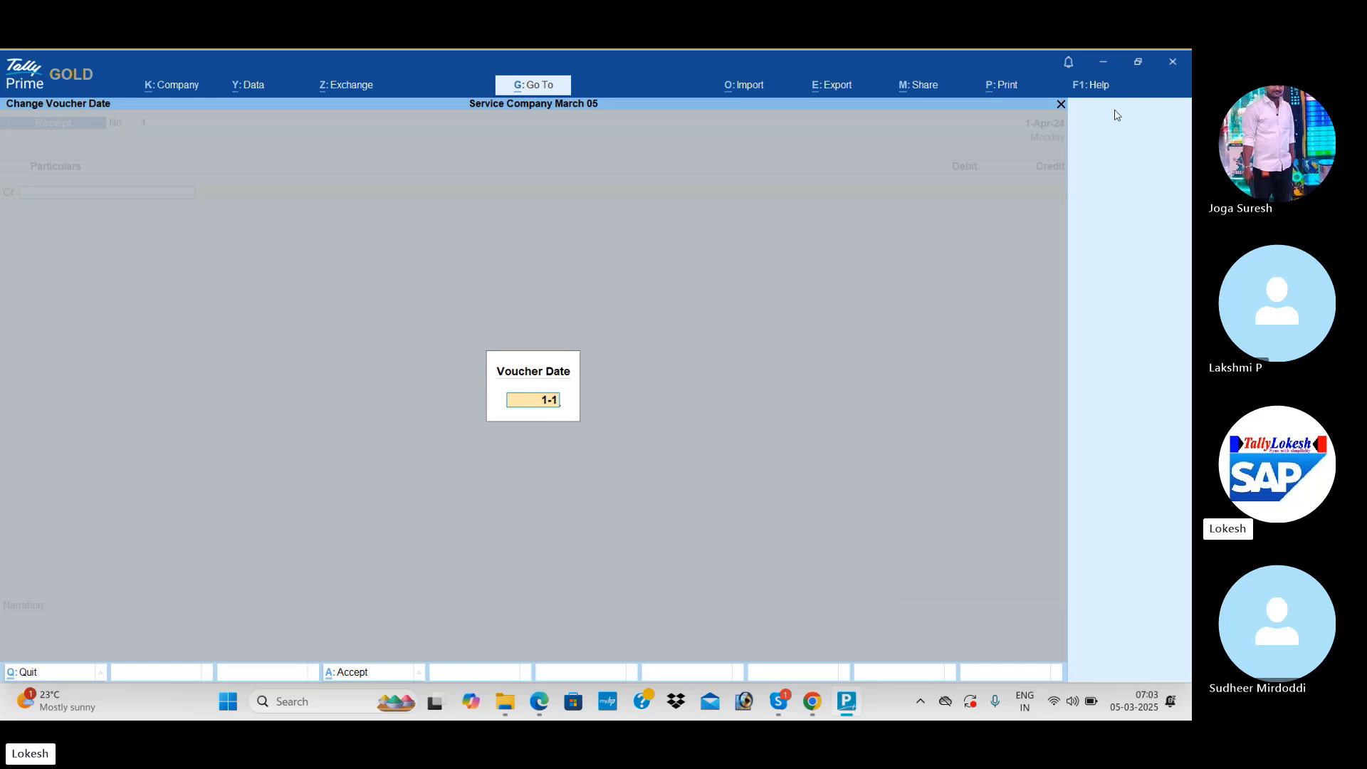
pyautogui.press('BackSpace')
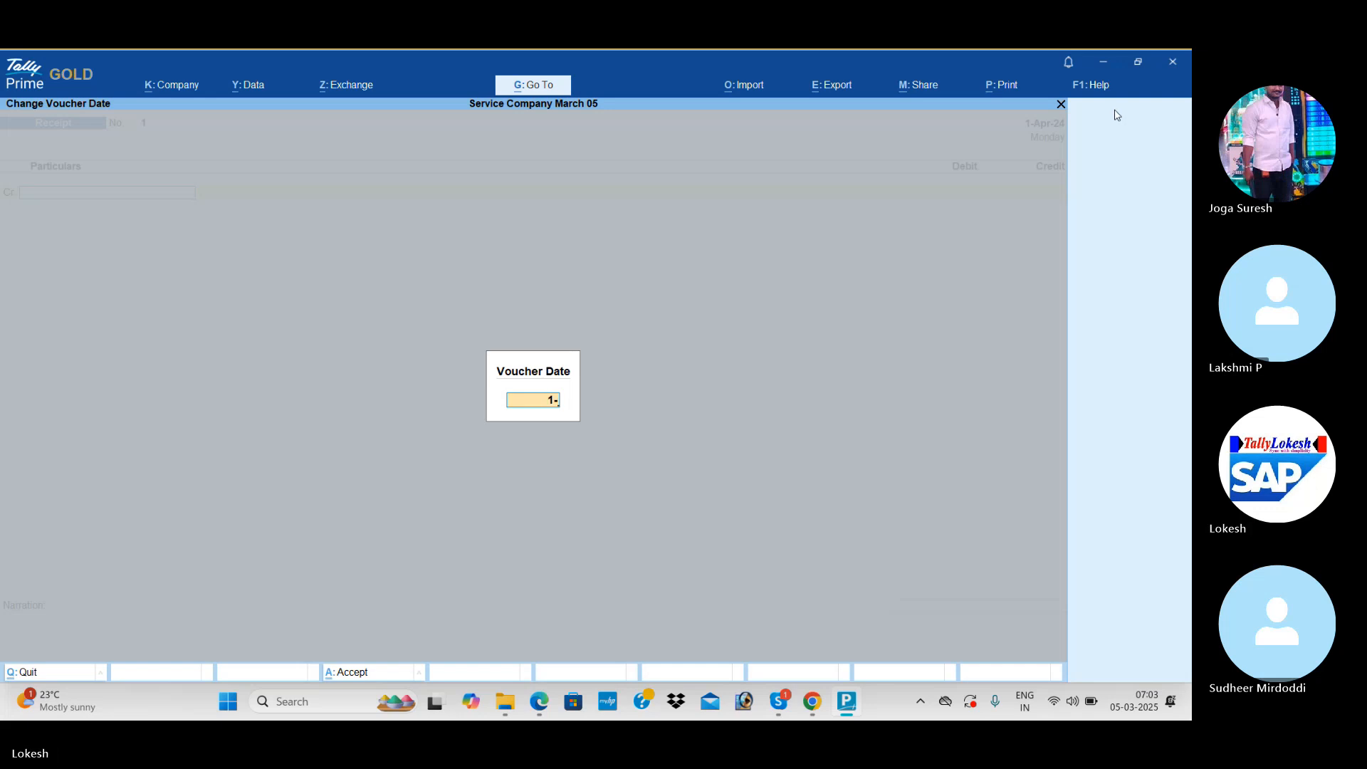
pyautogui.write('4')
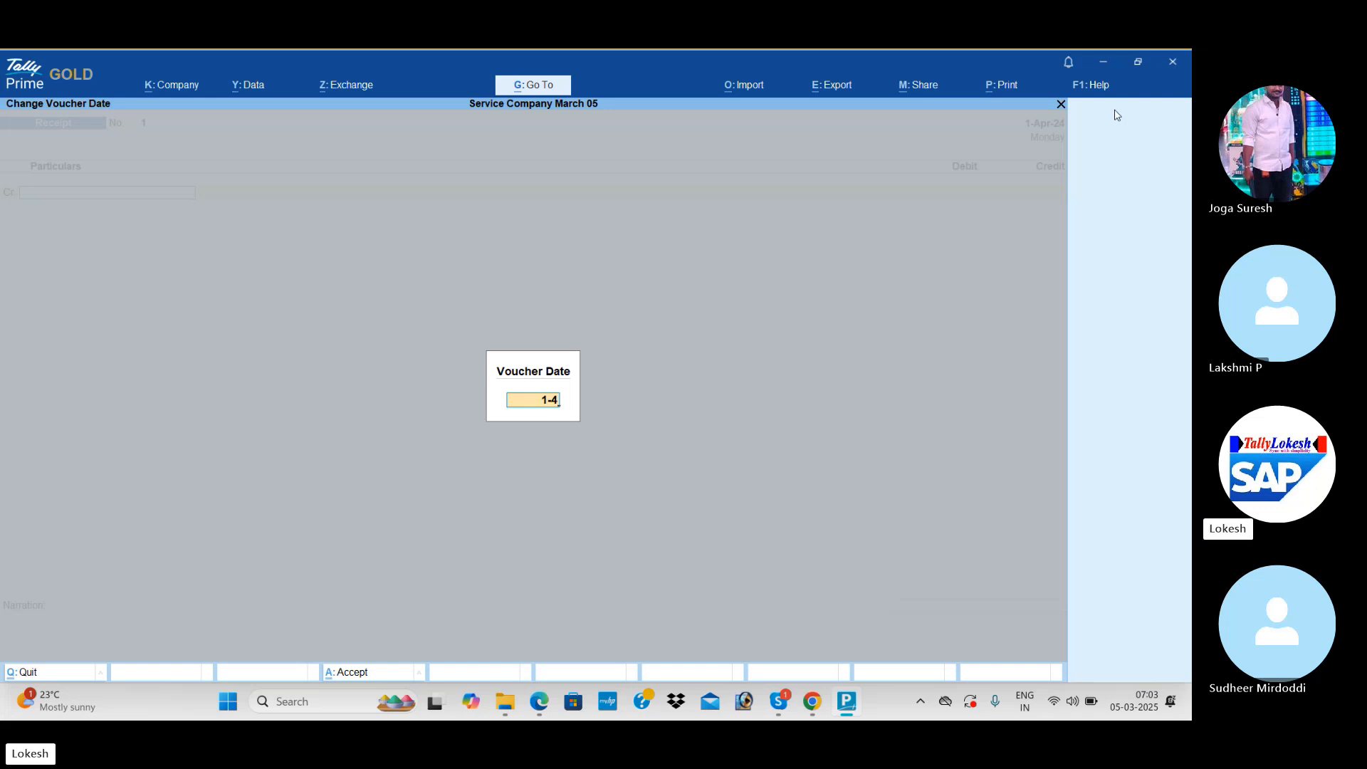
pyautogui.press('Return')
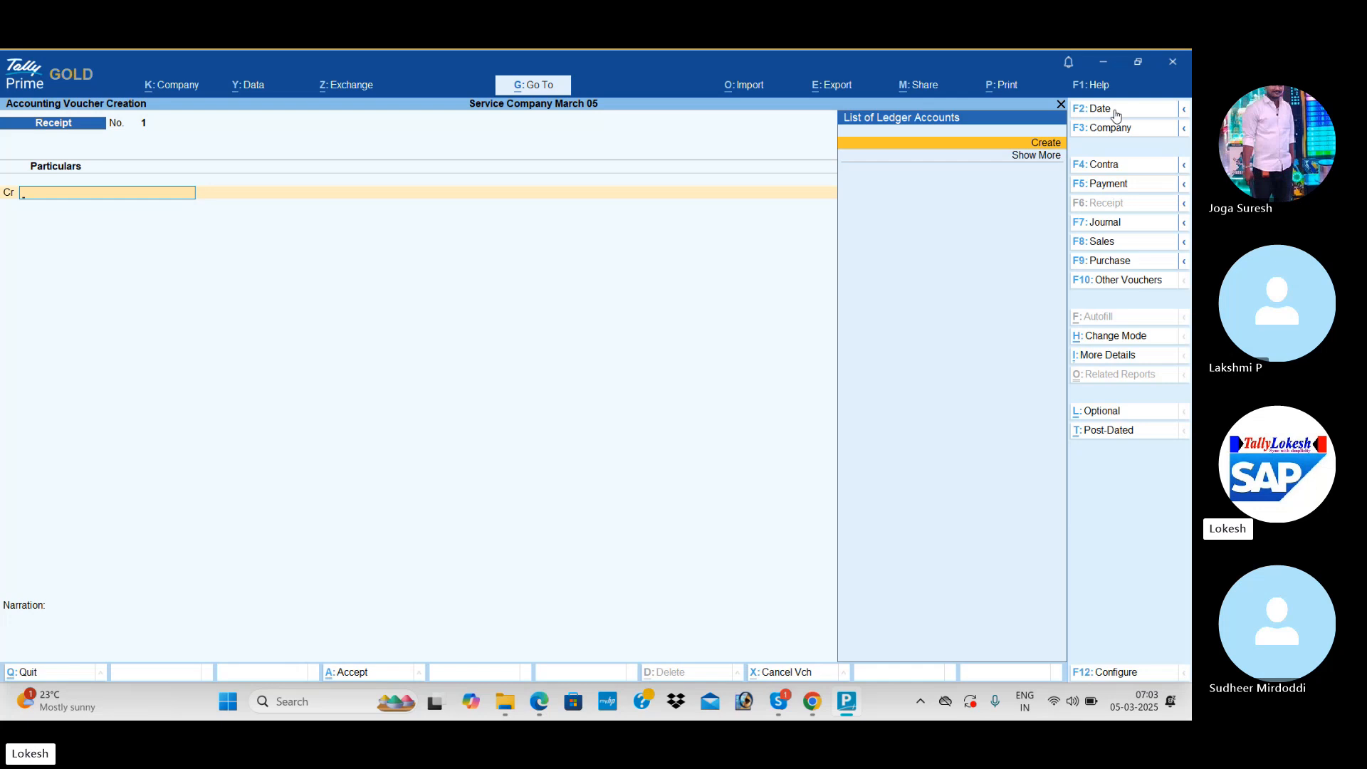
# Create a ledger named Capital under the Capital Account group for the receipt's credit line
pyautogui.hotkey('alt', 'c')
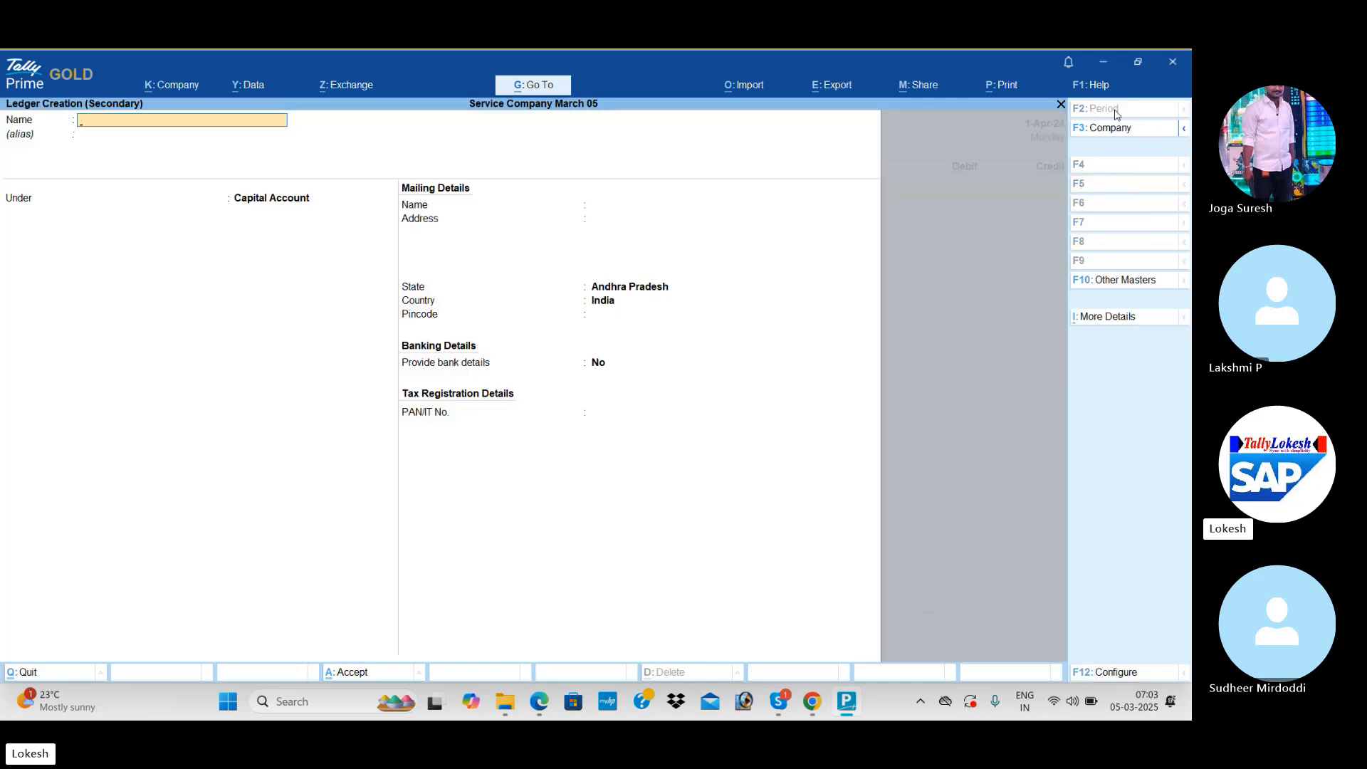
pyautogui.write('Capital')
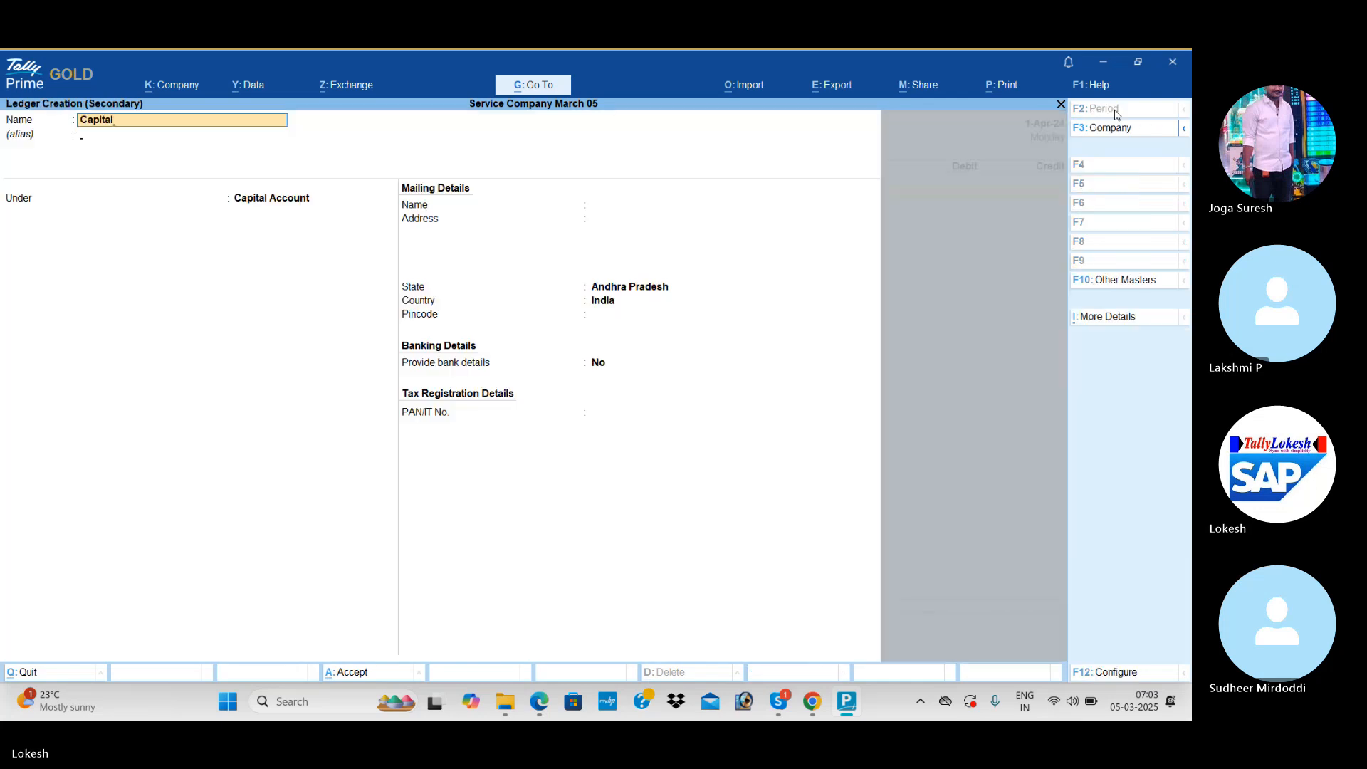
pyautogui.press('Return')
pyautogui.press('Return')
pyautogui.write('Ca')
pyautogui.press('Down')
pyautogui.press('Return')
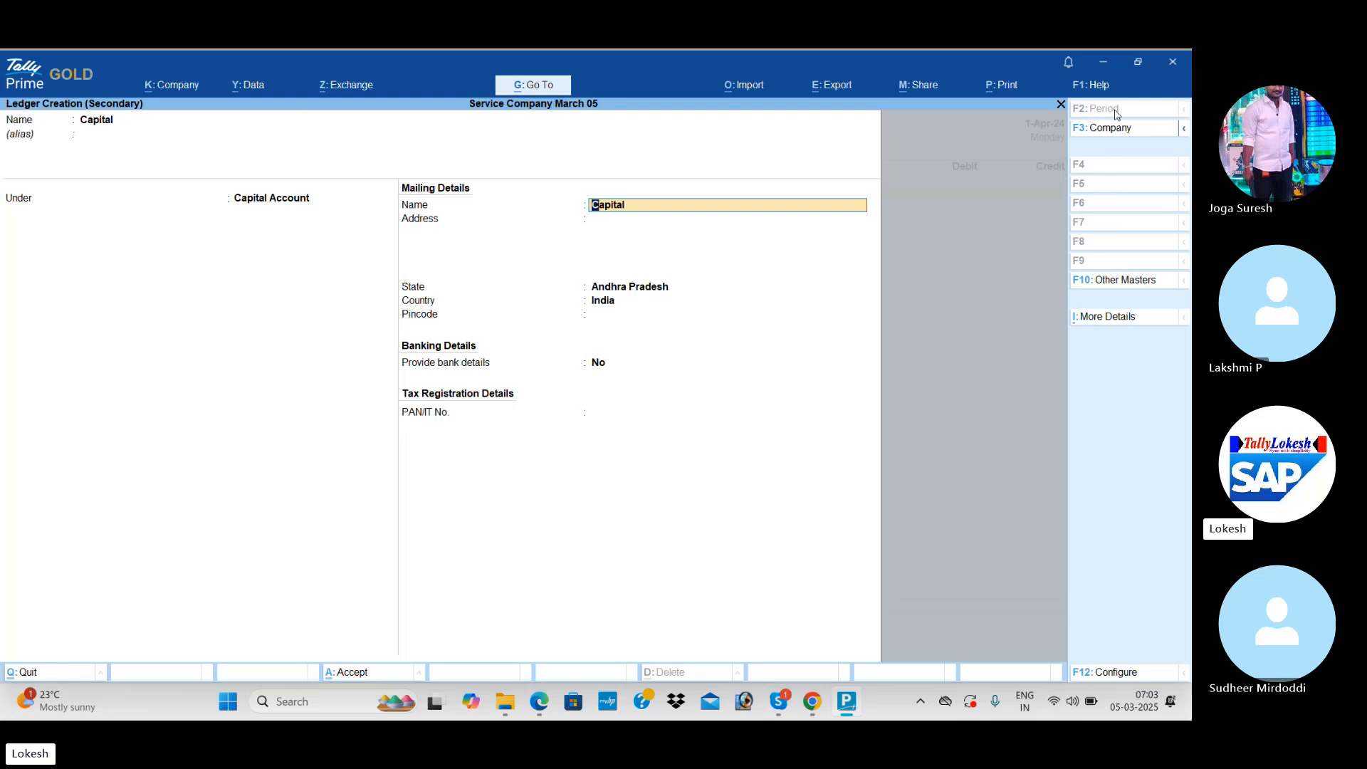
pyautogui.hotkey('ctrl', 'a')
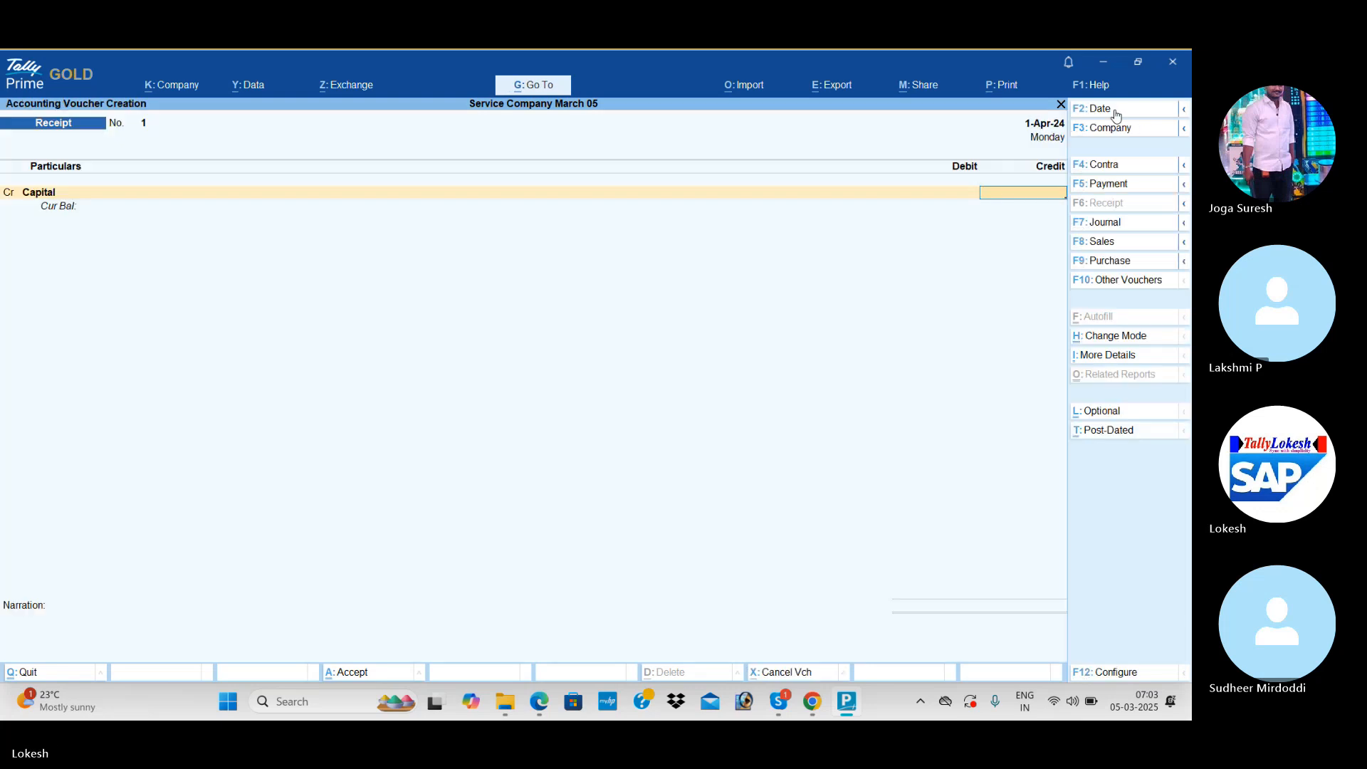
# Credit Capital with 300000, debit Cash for the same amount, and save the receipt voucher
pyautogui.write('300000')
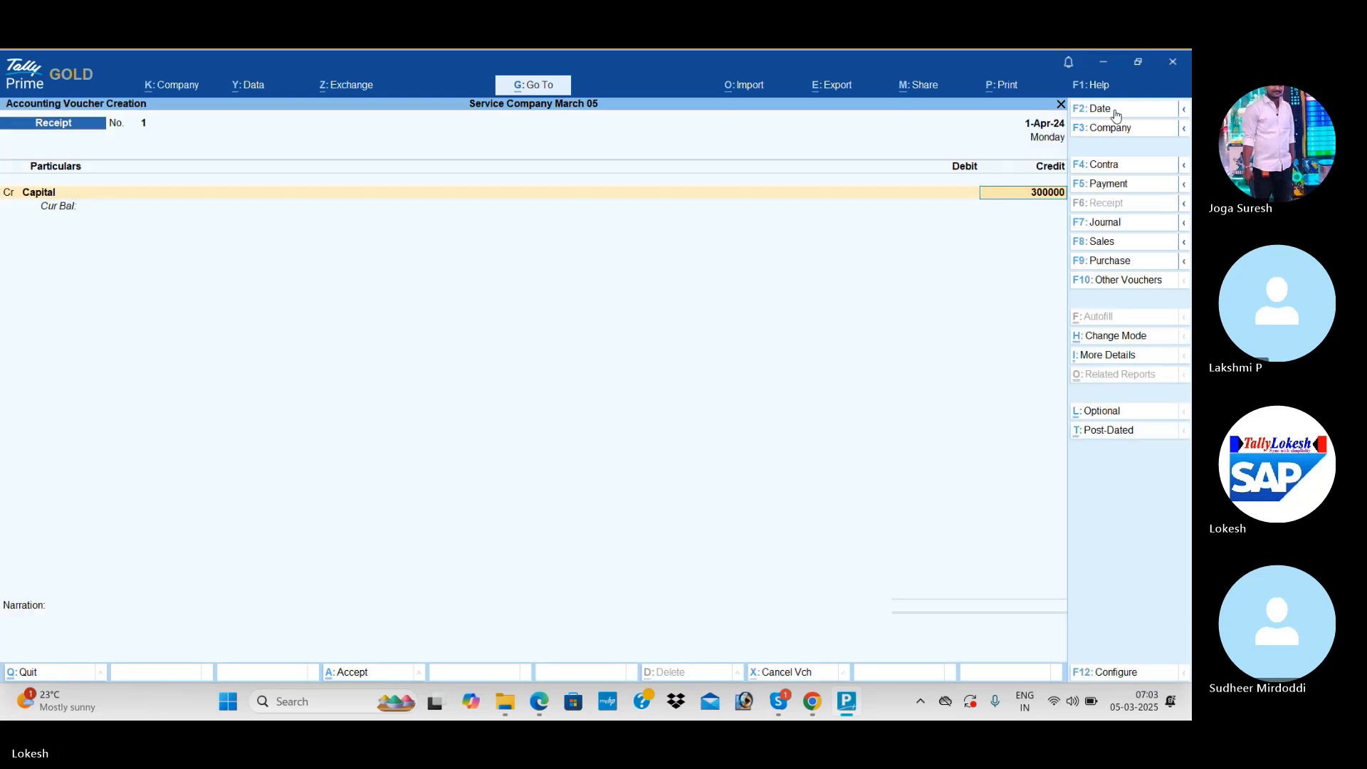
pyautogui.press('Return')
pyautogui.press('Return')
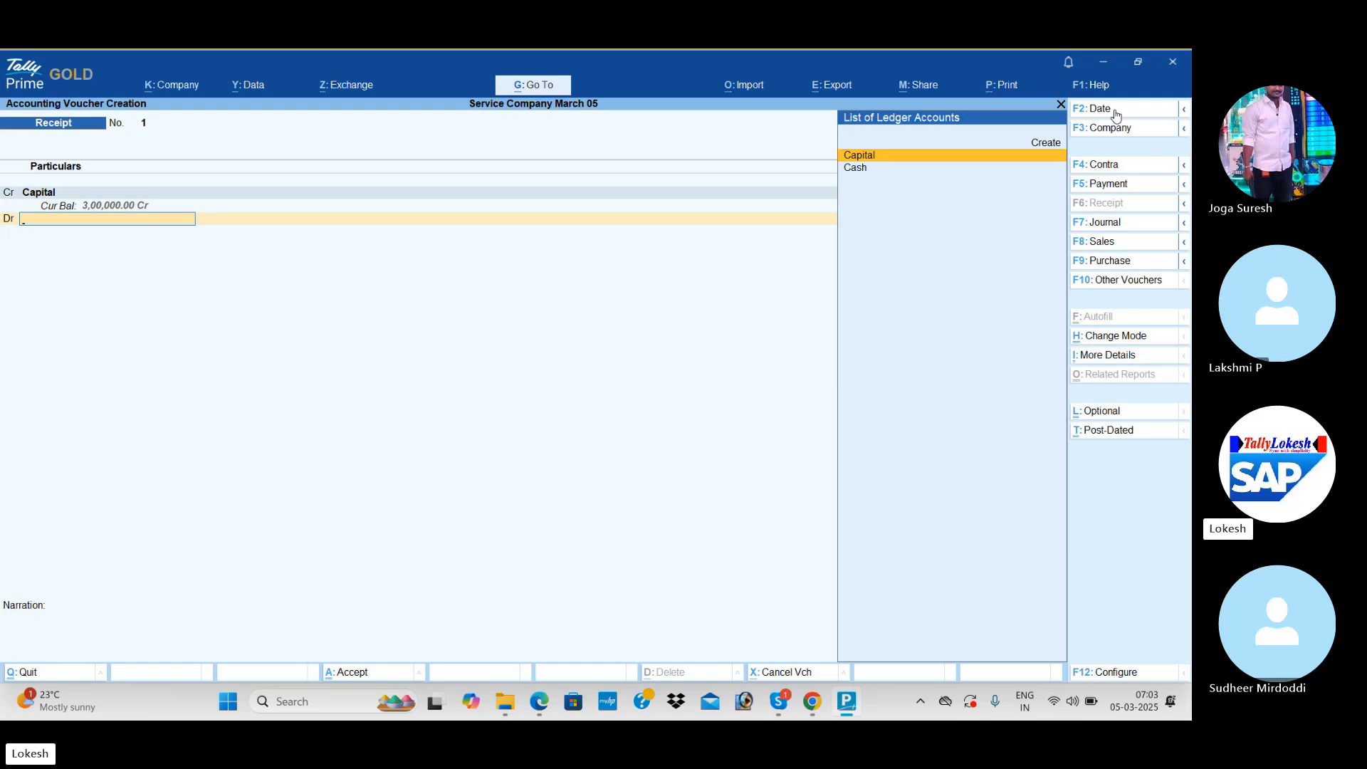
pyautogui.press('Down')
pyautogui.press('Return')
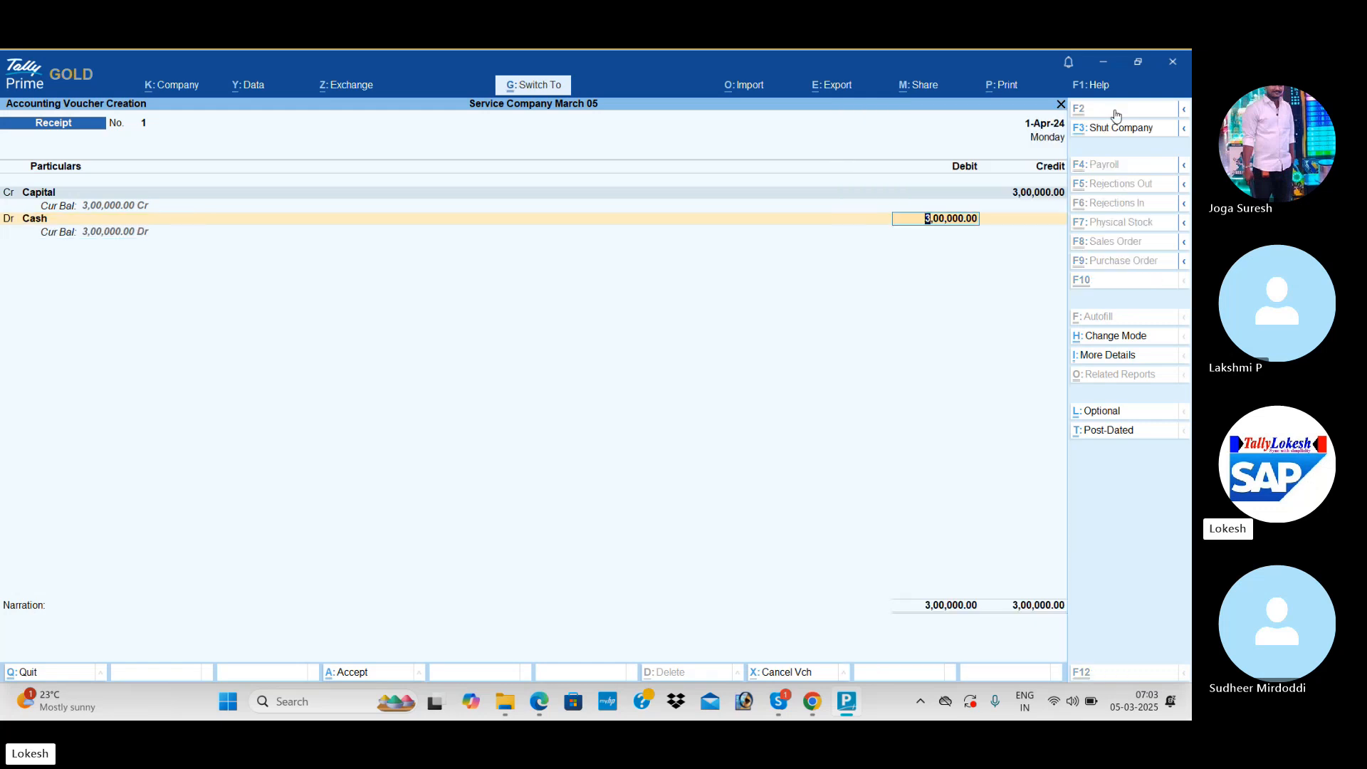
pyautogui.press('Return')
pyautogui.press('Return')
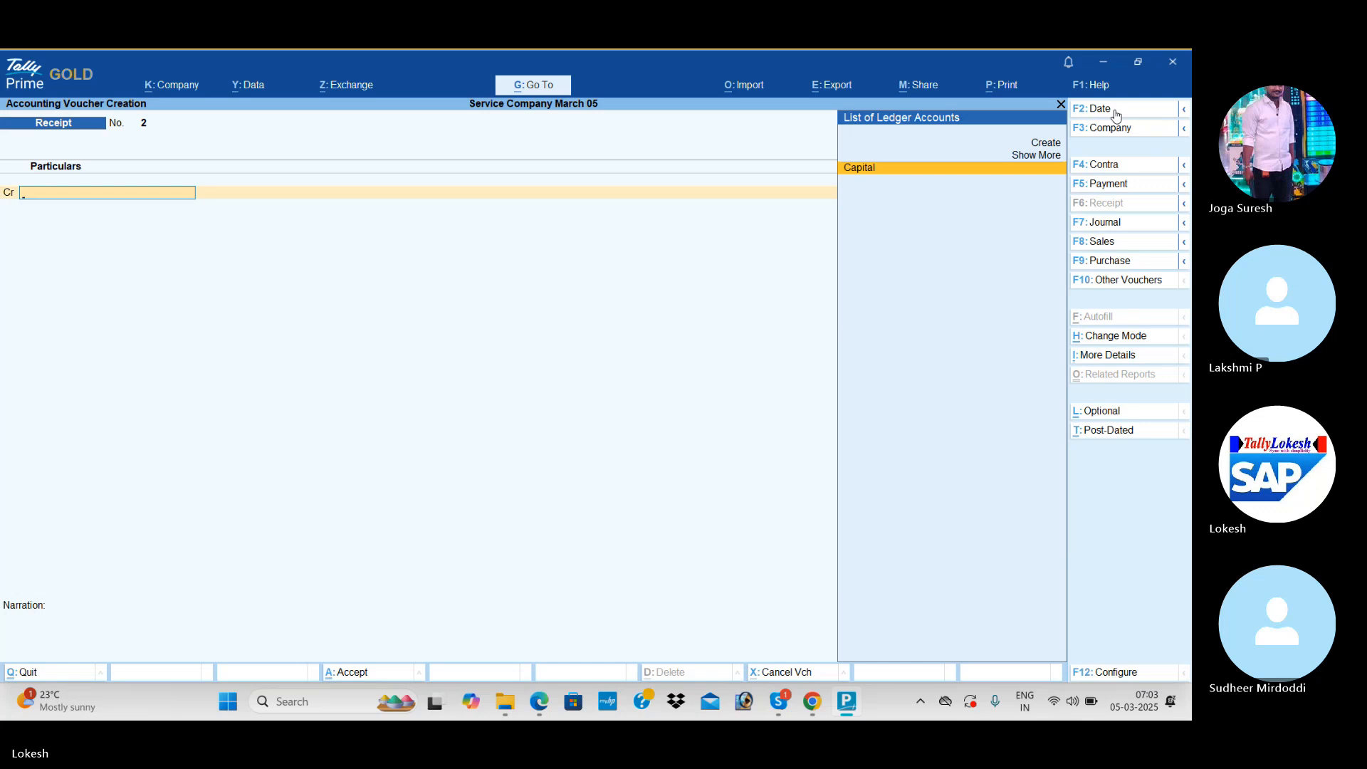
# Start a Payment voucher and create a Computer ledger under Fixed Assets for its debit line
pyautogui.click(1138, 183)
pyautogui.hotkey('alt', 'c')
pyautogui.write('Compu')
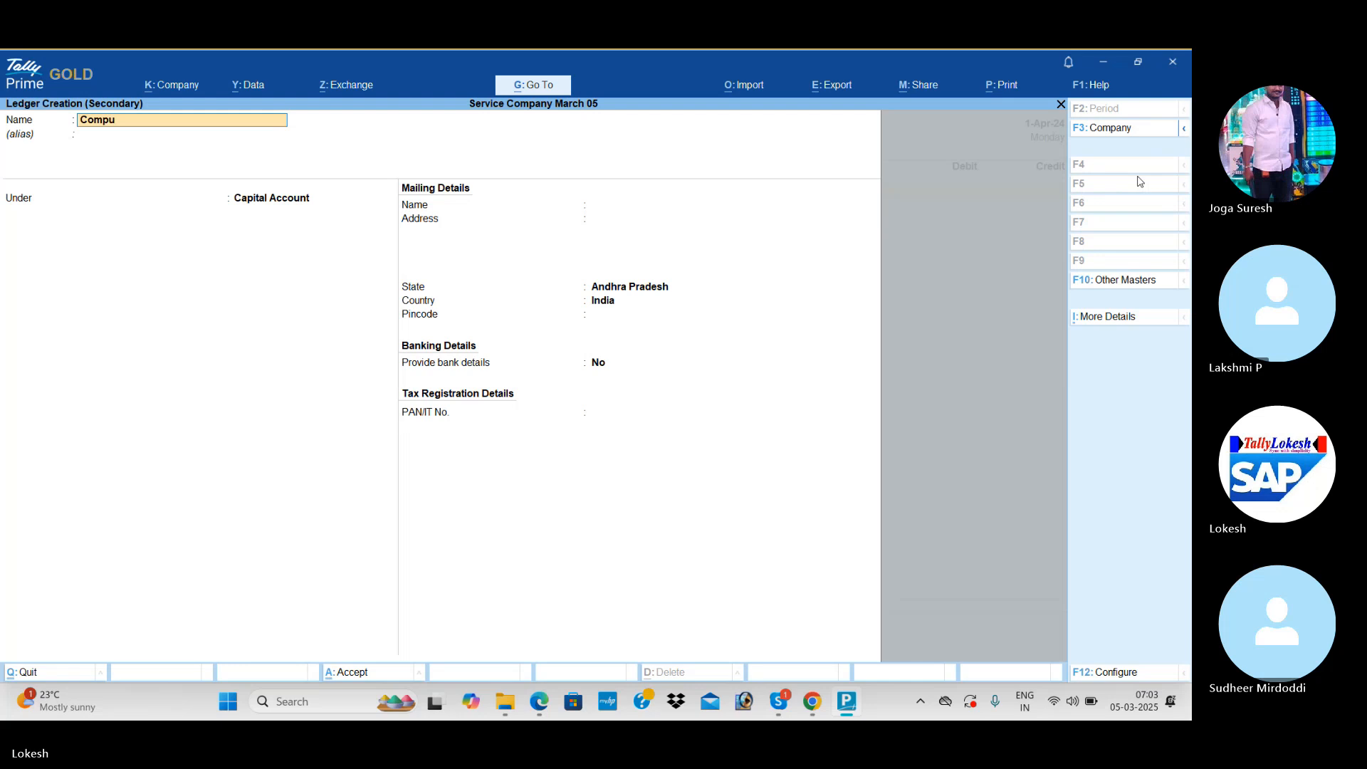
pyautogui.write('ter')
pyautogui.press('Return')
pyautogui.press('Return')
pyautogui.write('Fixed Assets')
pyautogui.press('Return')
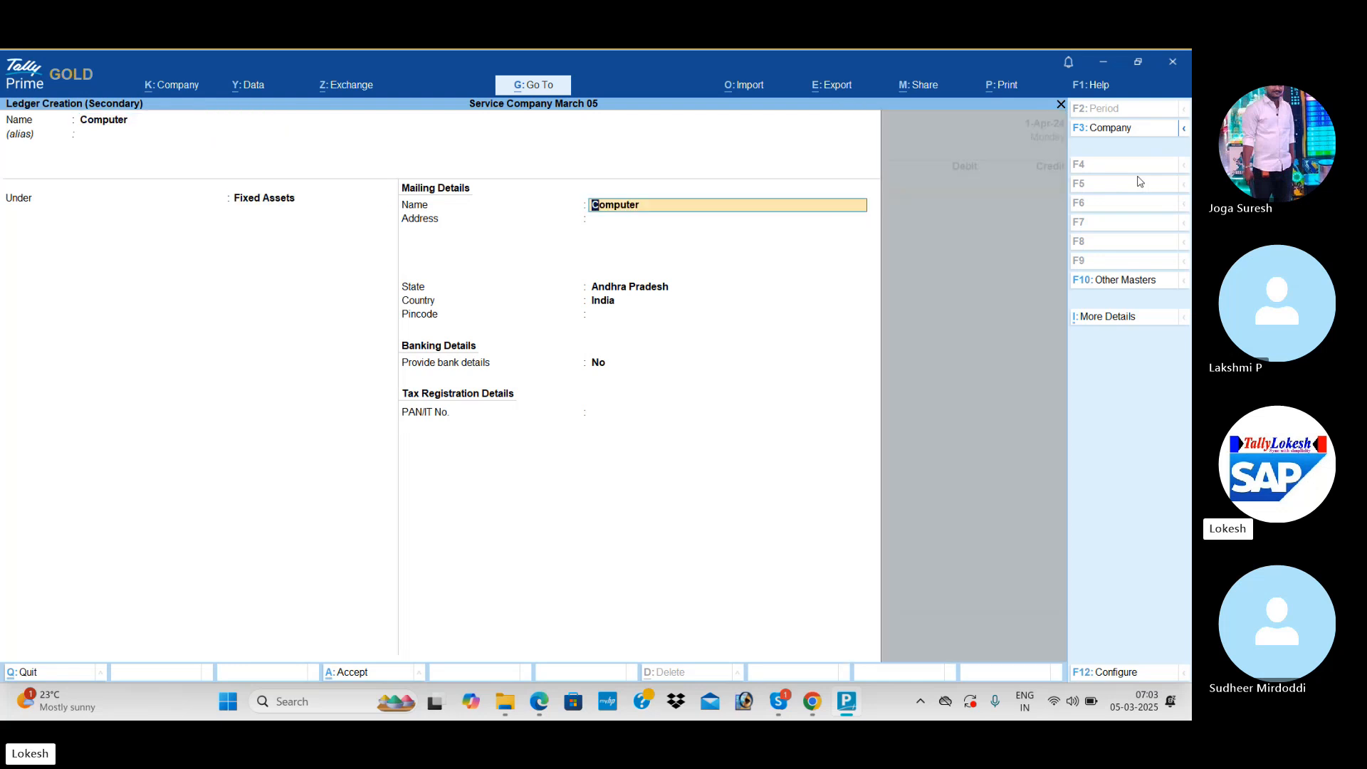
pyautogui.hotkey('ctrl', 'a')
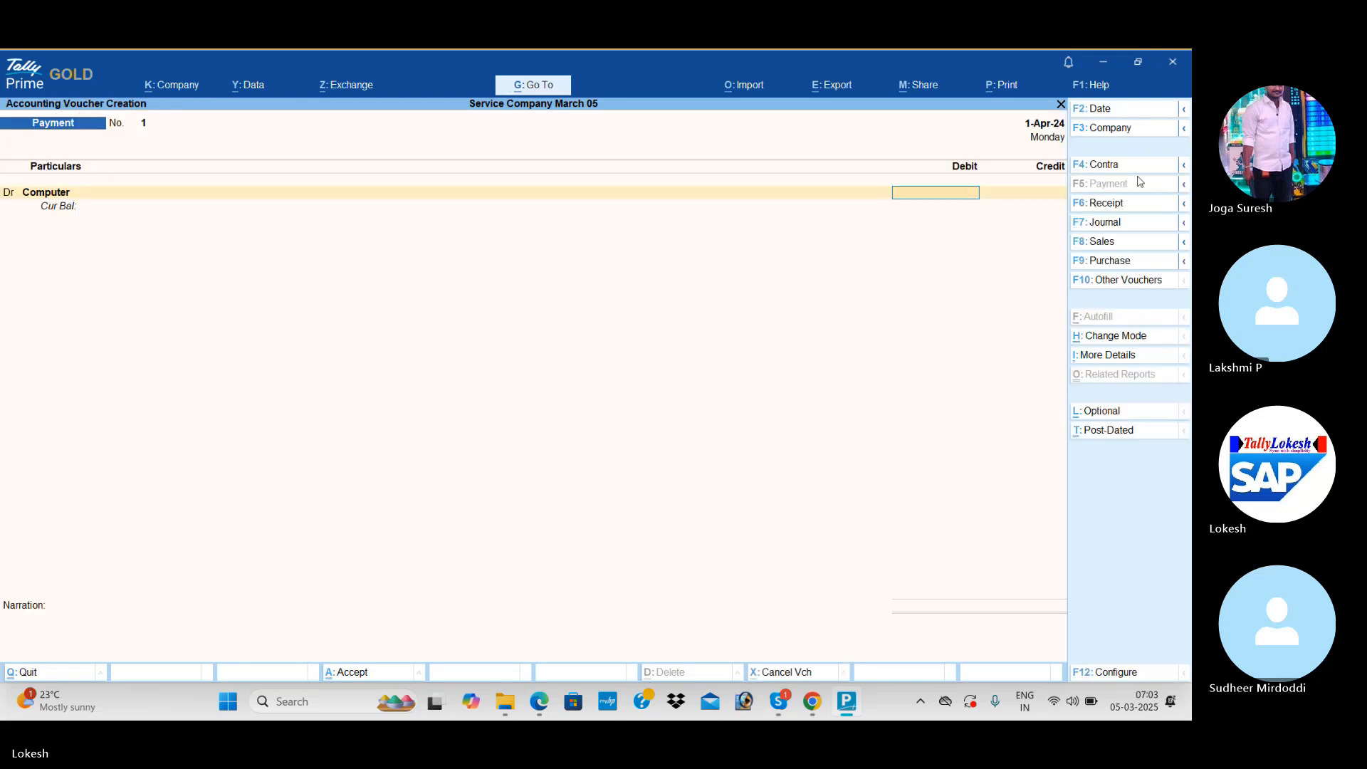
# Debit Computer with 22500, credit Cash for the same amount, and save the payment voucher
pyautogui.write('22500')
pyautogui.press('Return')
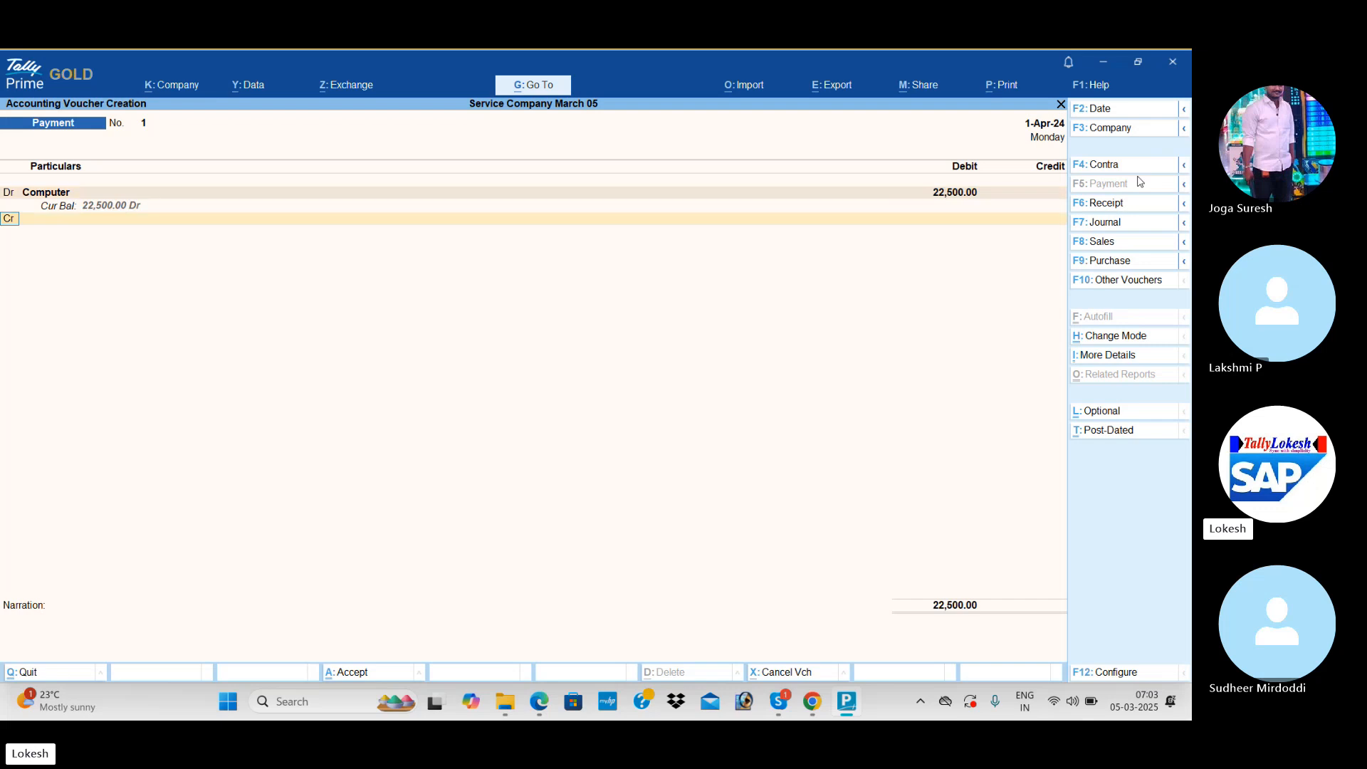
pyautogui.press('Return')
pyautogui.press('Down')
pyautogui.press('Return')
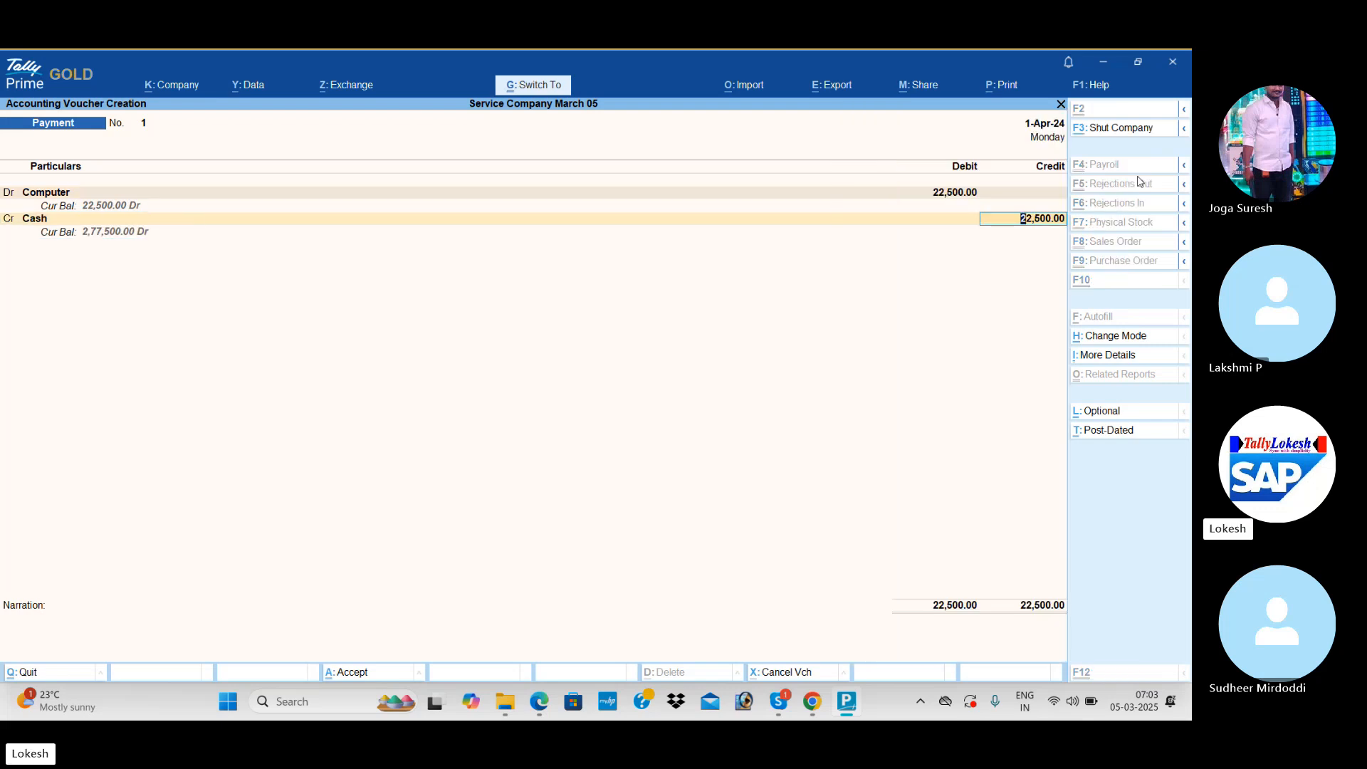
pyautogui.hotkey('ctrl', 'a')
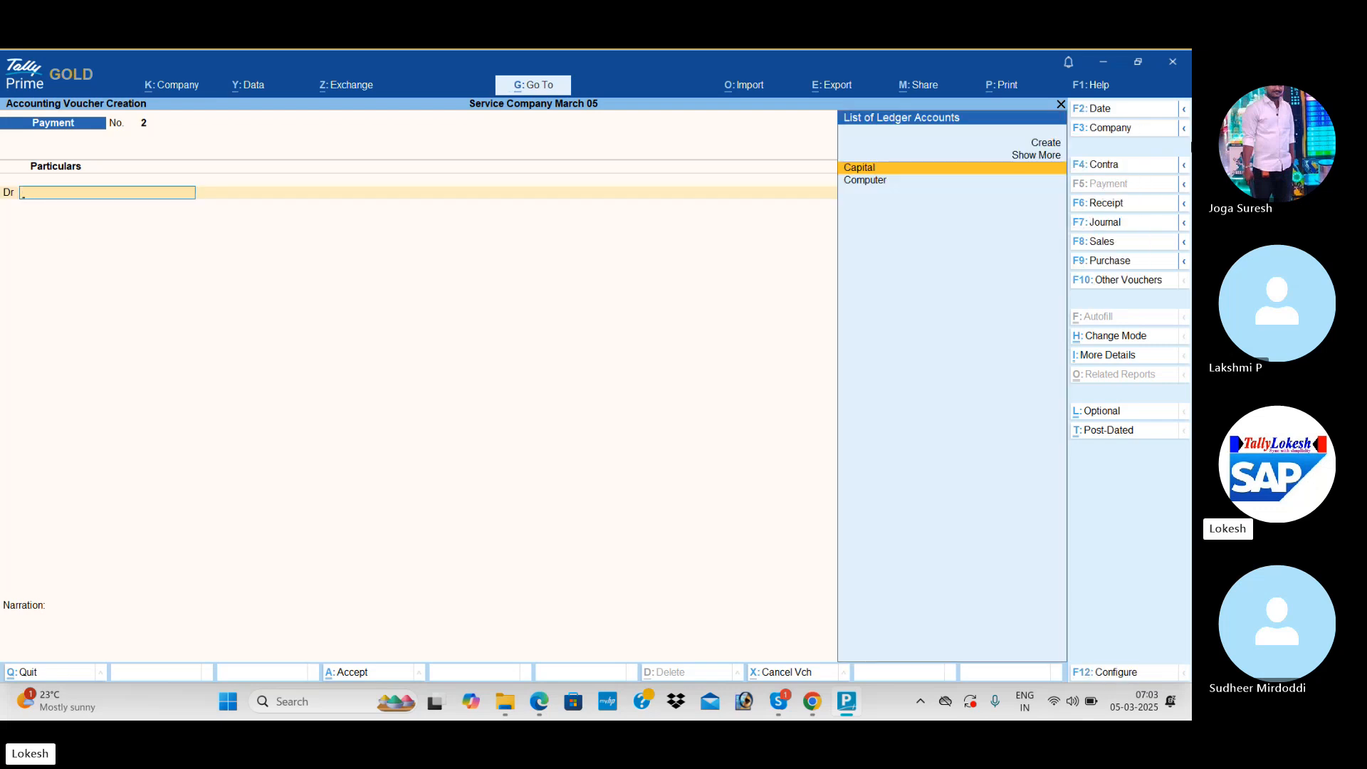
# Start a Contra voucher and credit Cash with 100000
pyautogui.click(1103, 165)
pyautogui.press('Return')
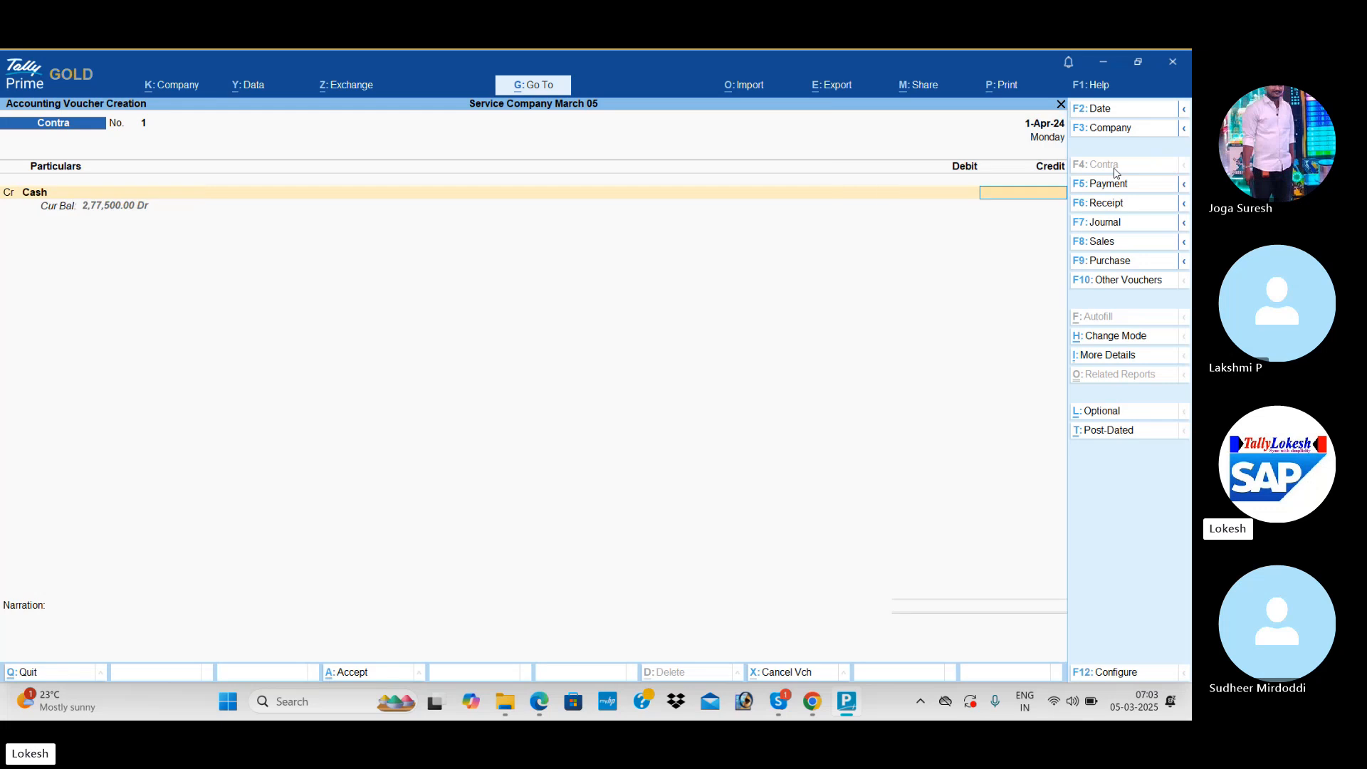
pyautogui.write('100000')
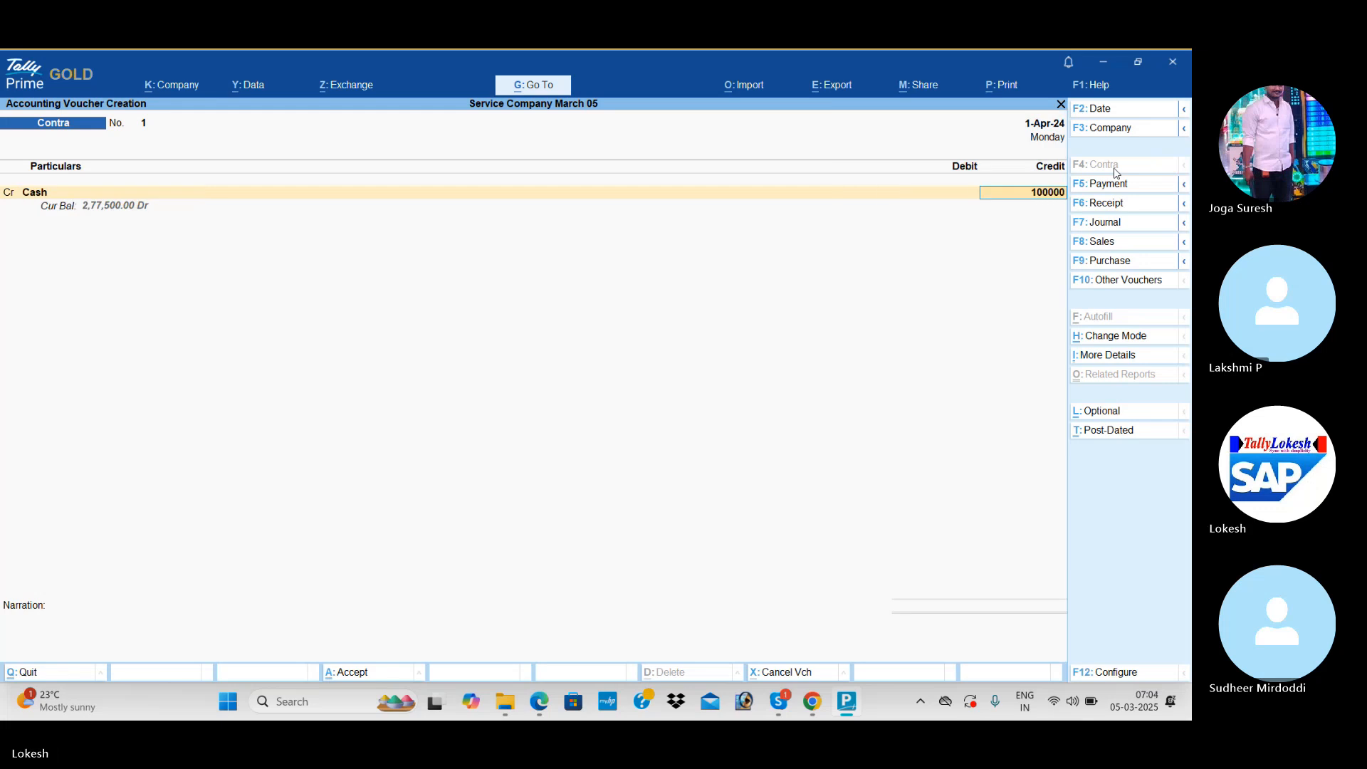
pyautogui.press('Return')
pyautogui.press('Return')
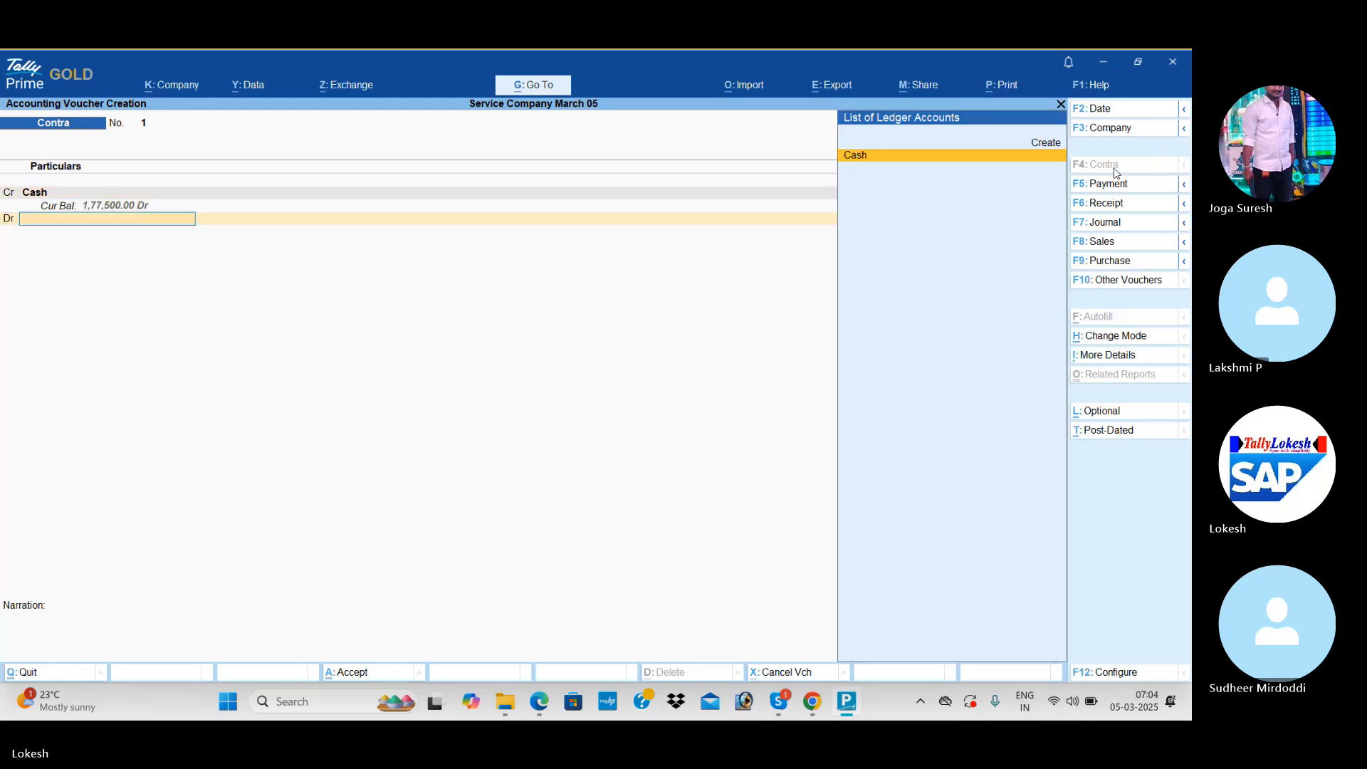
# Create a Hdfc Bank ledger under Bank Accounts for the debit line and save the contra voucher
pyautogui.hotkey('alt', 'c')
pyautogui.write('Hdf')
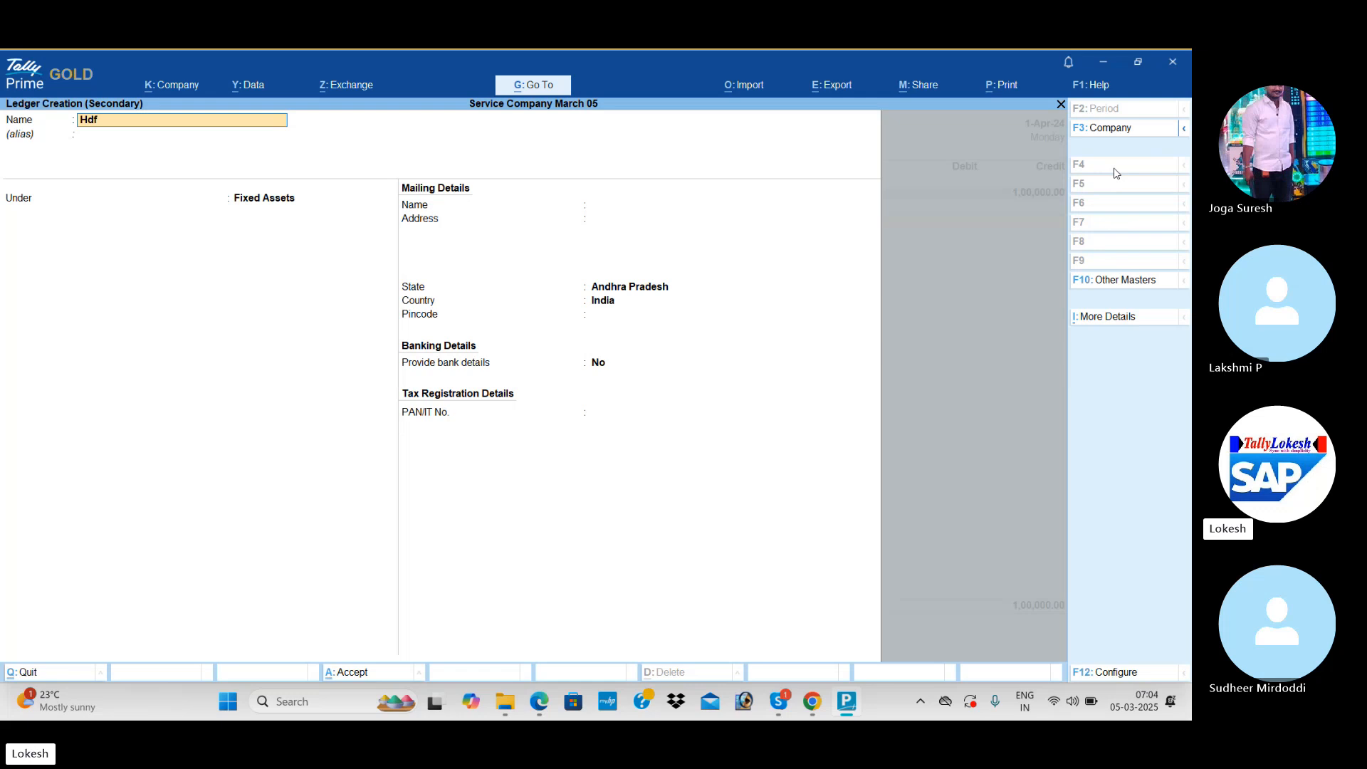
pyautogui.write('c bak')
pyautogui.press('BackSpace')
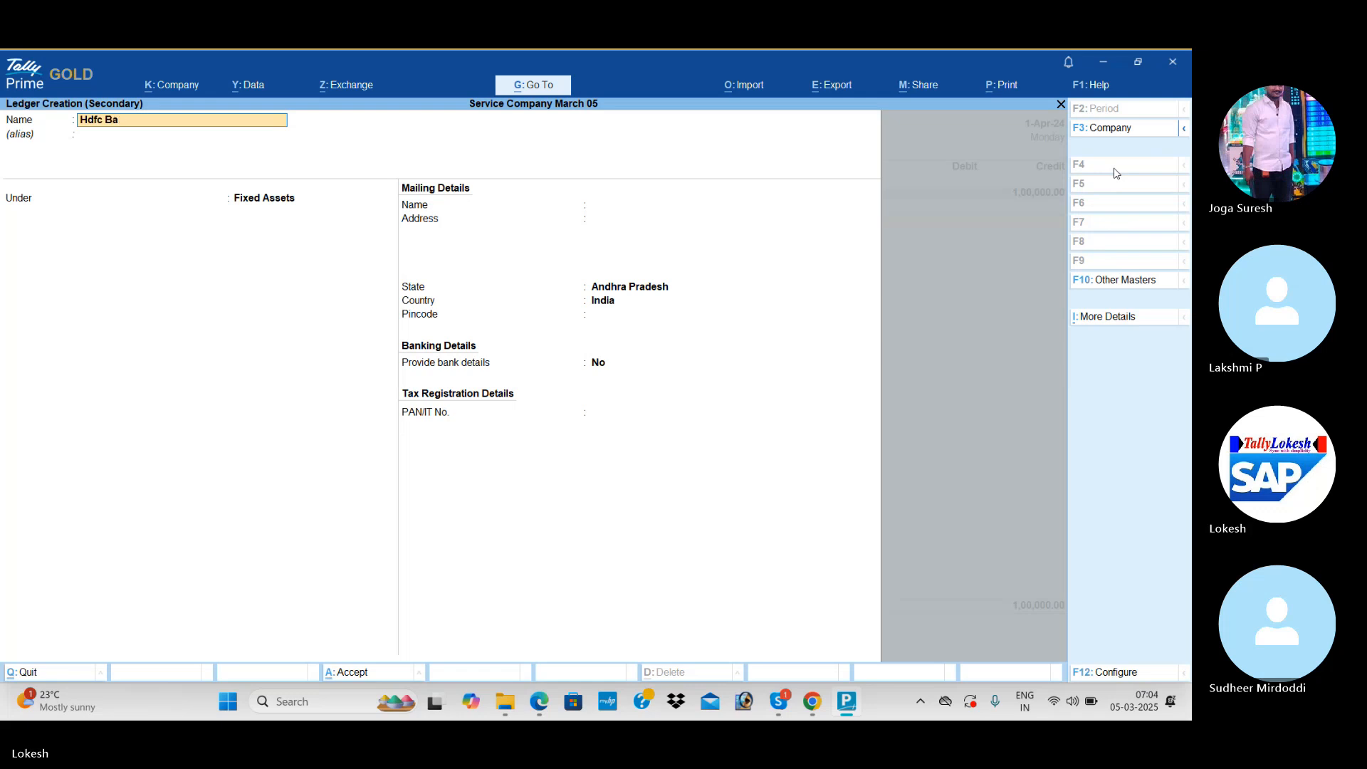
pyautogui.write('nk')
pyautogui.press('Return')
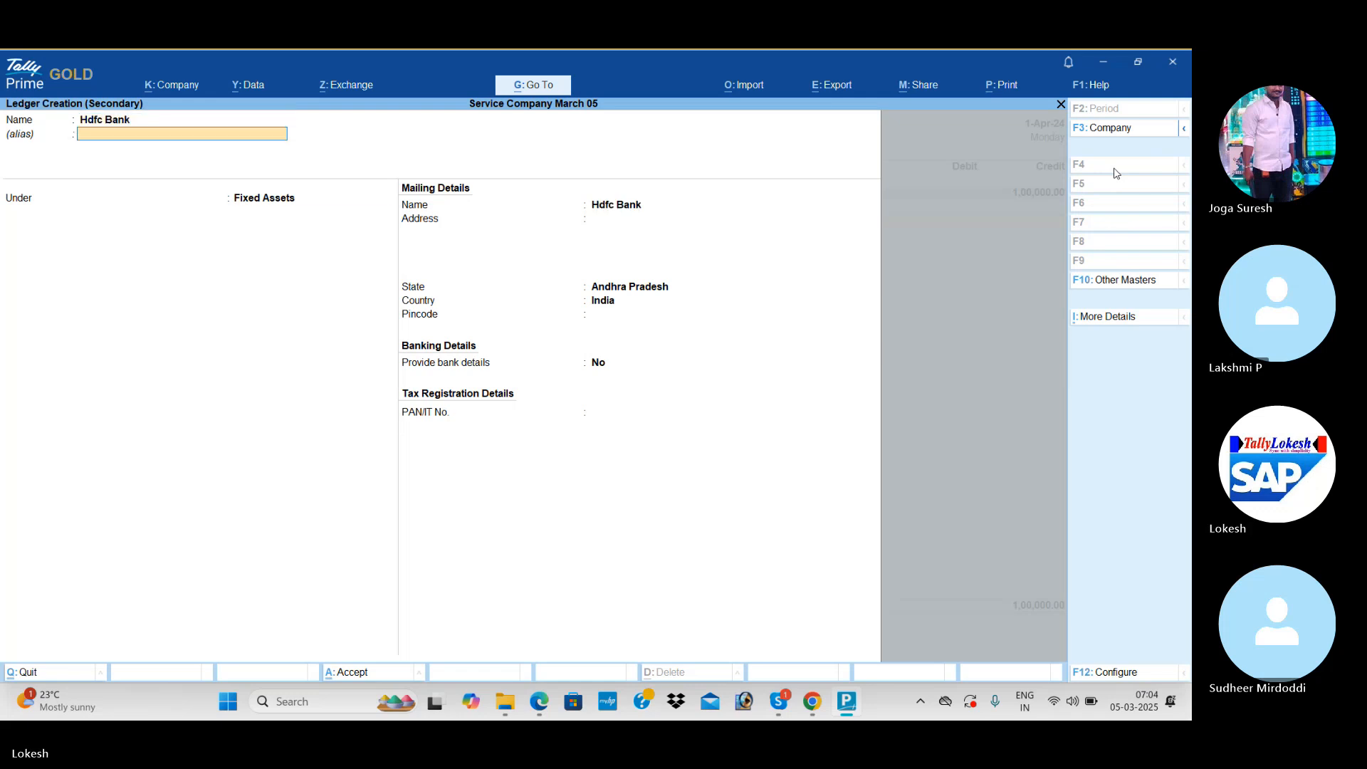
pyautogui.write('Ba')
pyautogui.press('Return')
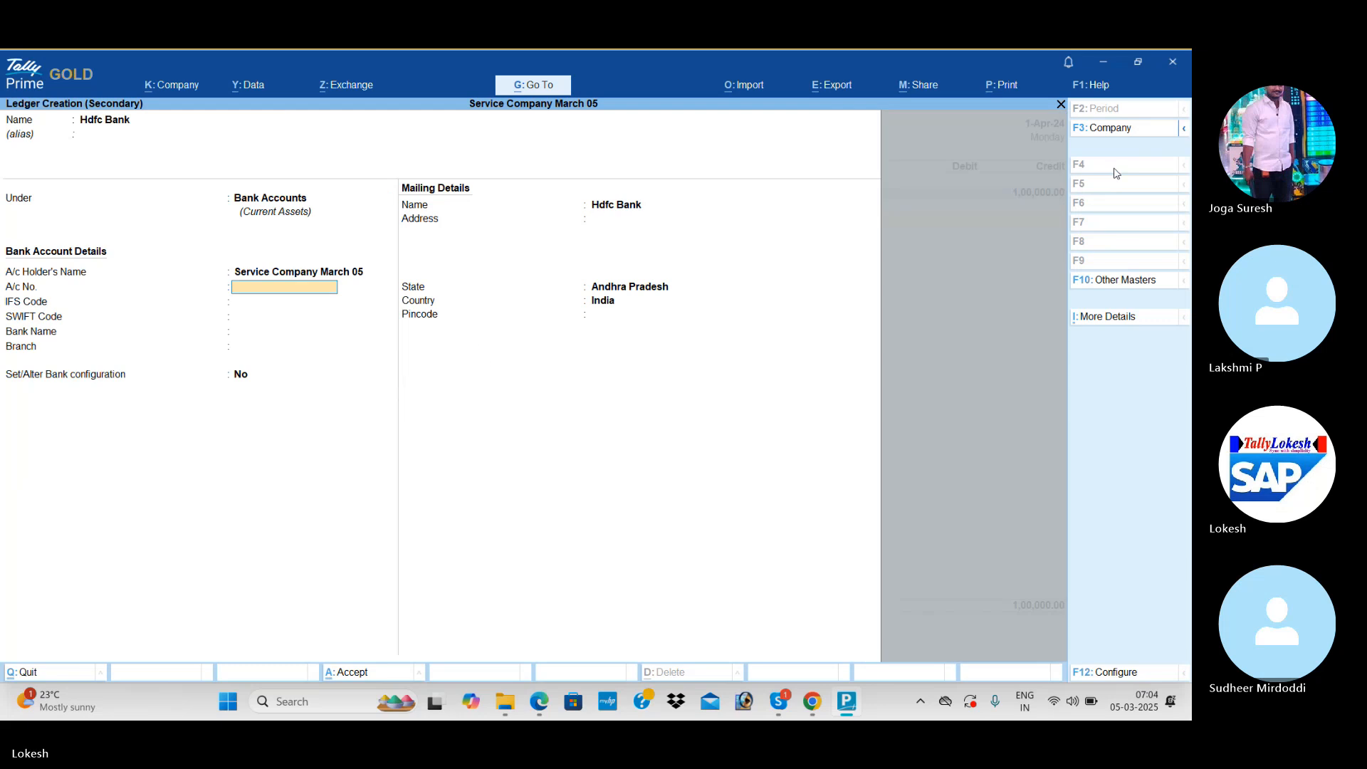
pyautogui.hotkey('ctrl', 'a')
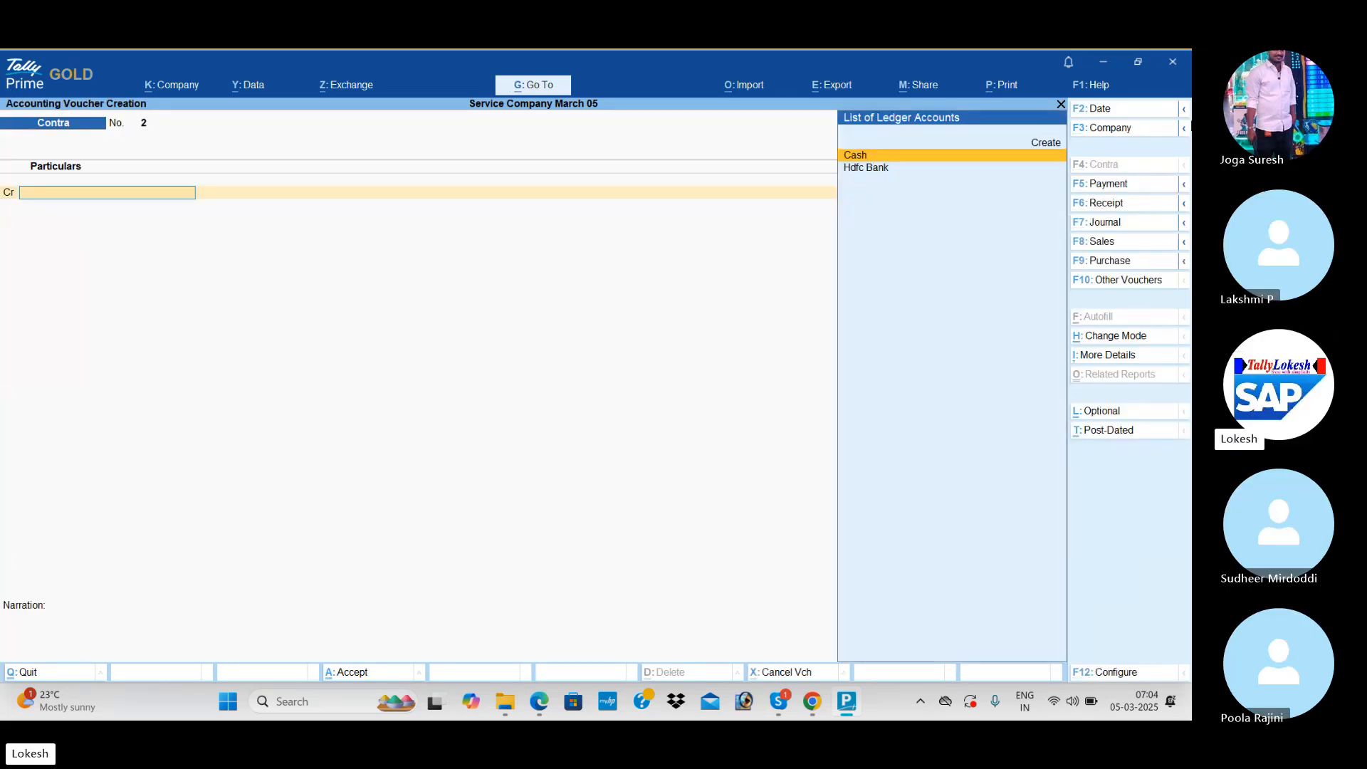
# Start a Payment voucher and create a ledger named Sd Office Buidling under Deposits (Asset) for its debit line
pyautogui.hotkey('alt', 'c')
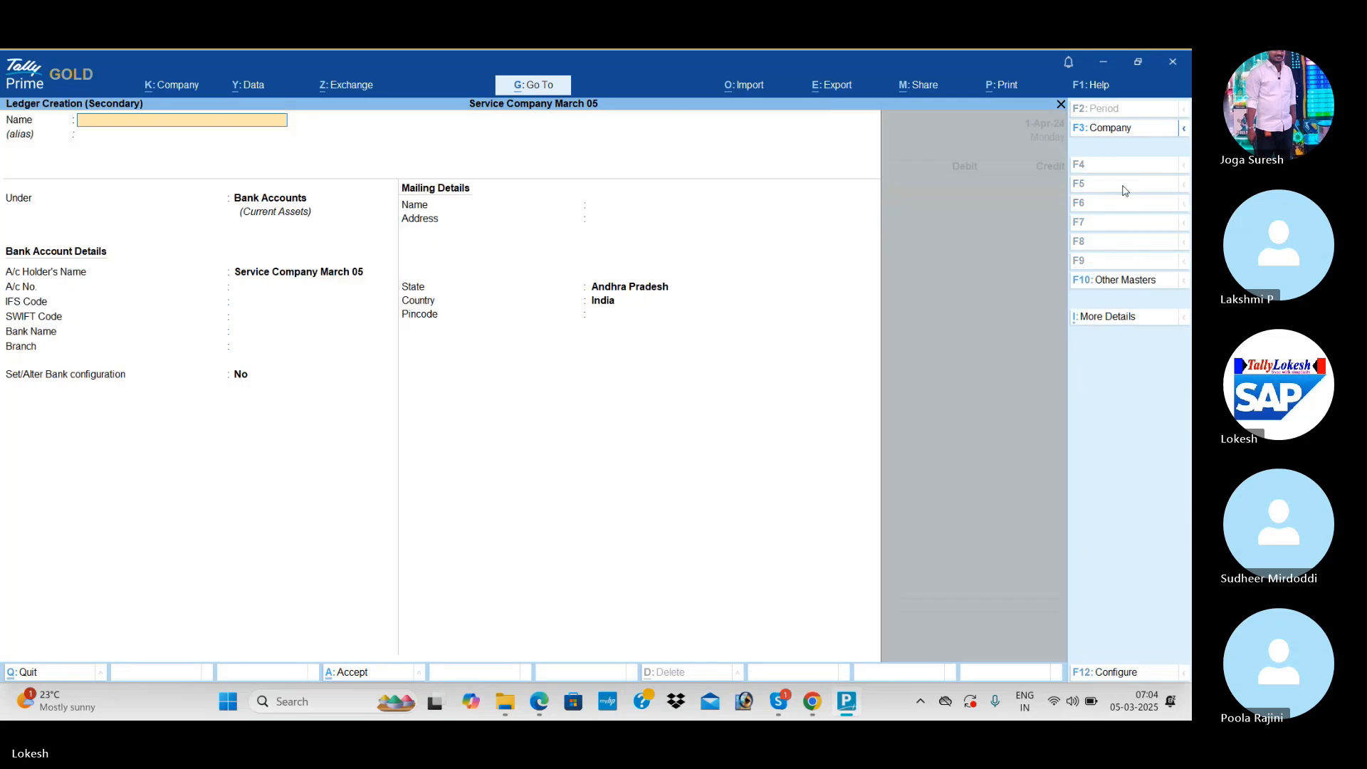
pyautogui.write('Sd of')
pyautogui.press('BackSpace')
pyautogui.write('ffice')
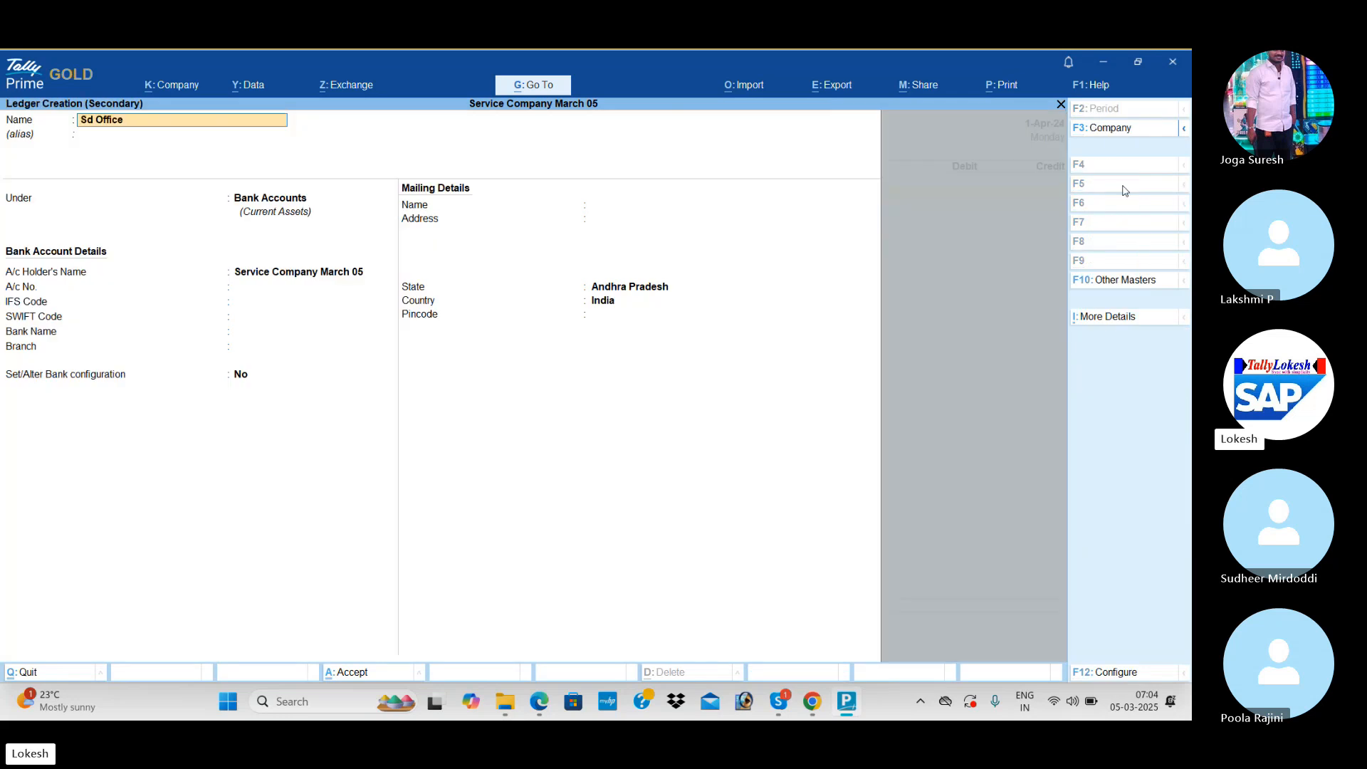
pyautogui.write(' Buidling')
pyautogui.press('Return')
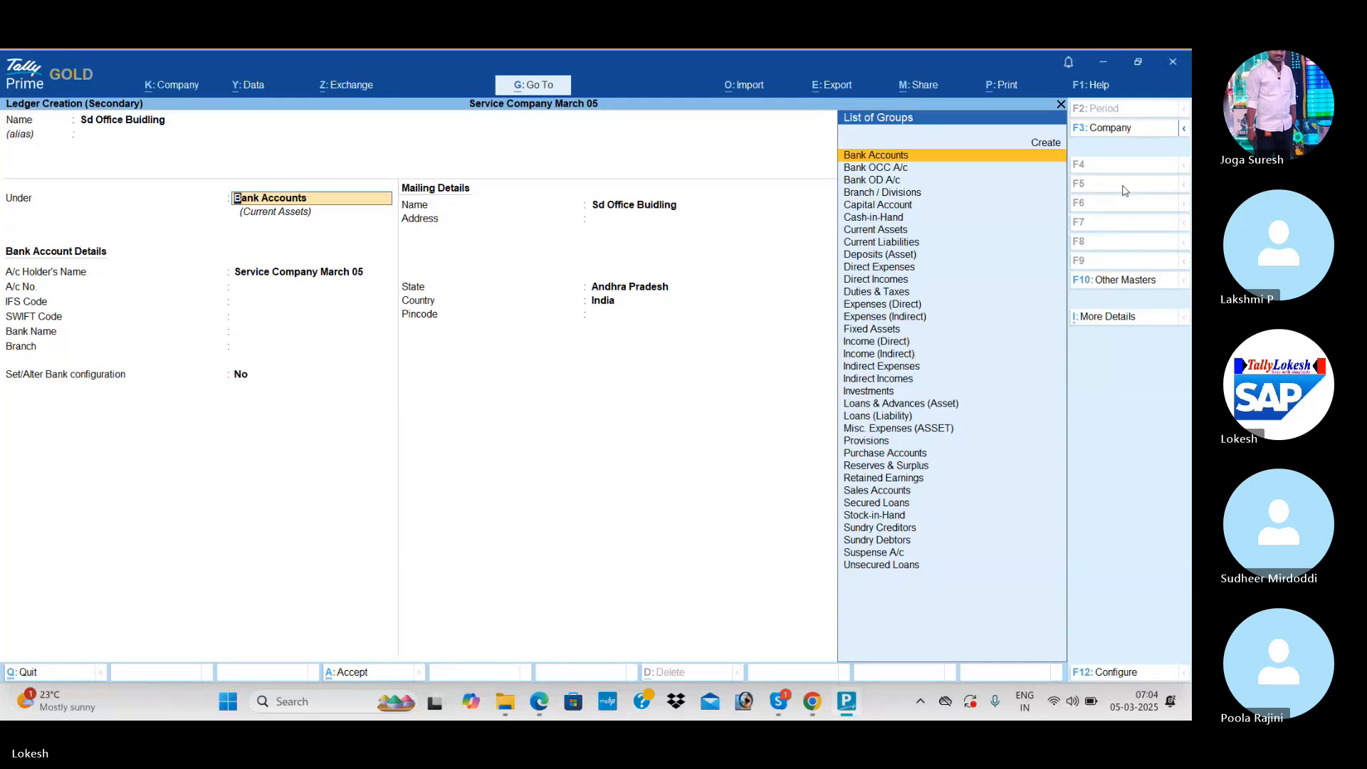
pyautogui.write('Cu')
pyautogui.press('BackSpace')
pyautogui.press('BackSpace')
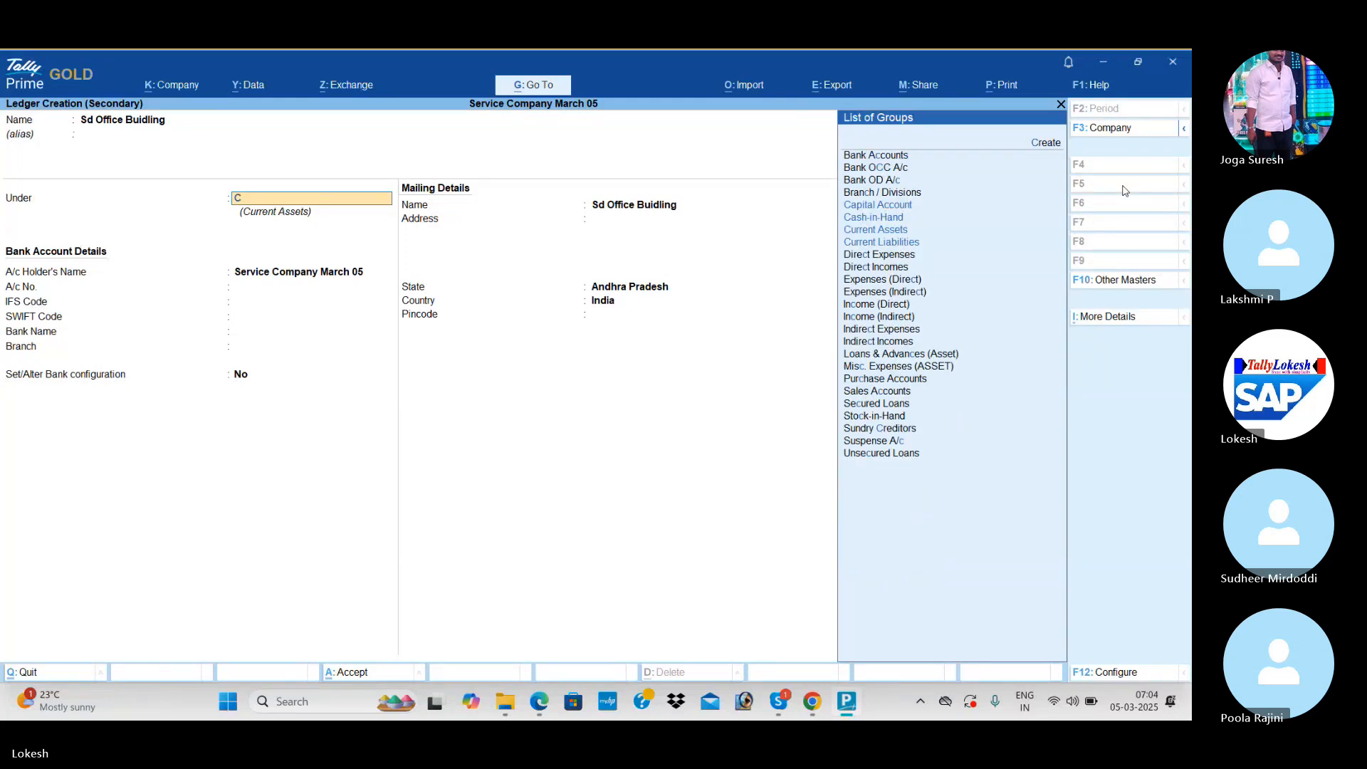
pyautogui.write('De')
pyautogui.press('Return')
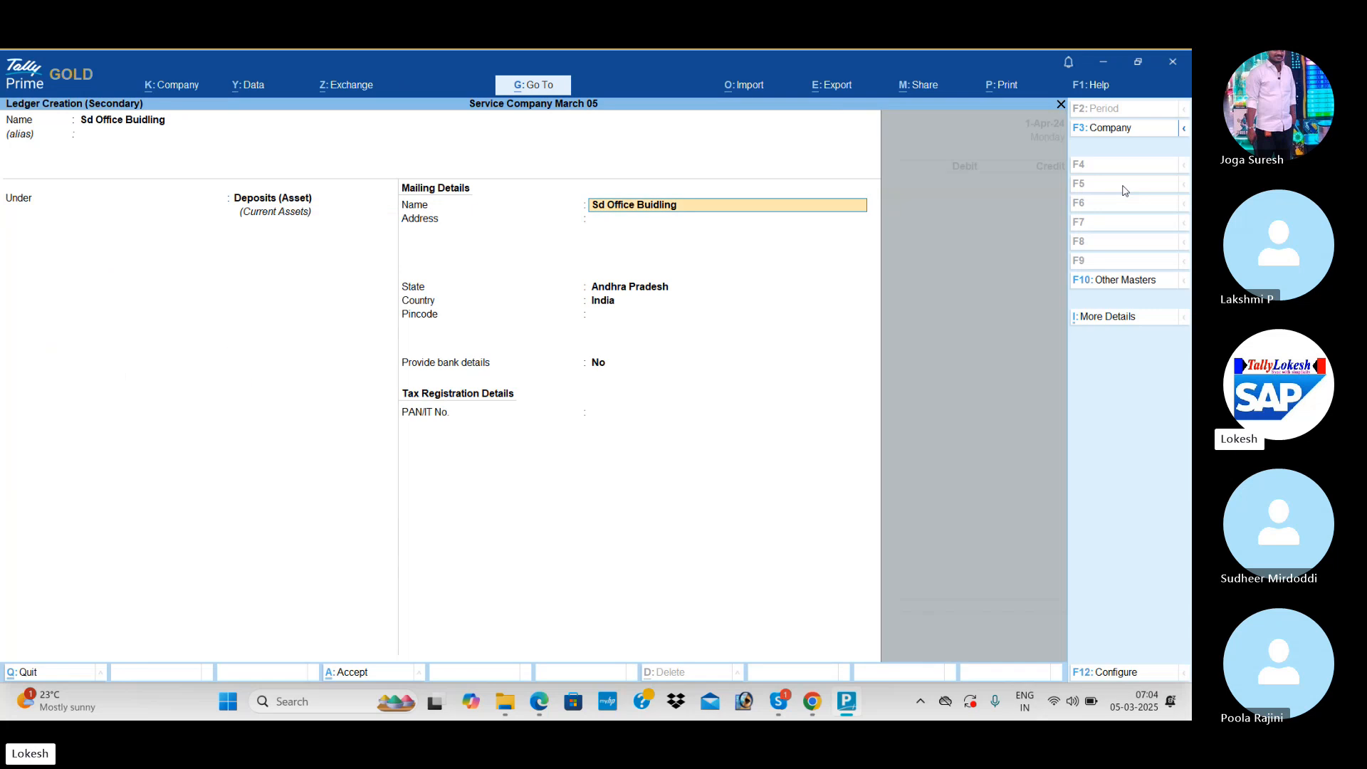
pyautogui.hotkey('ctrl', 'a')
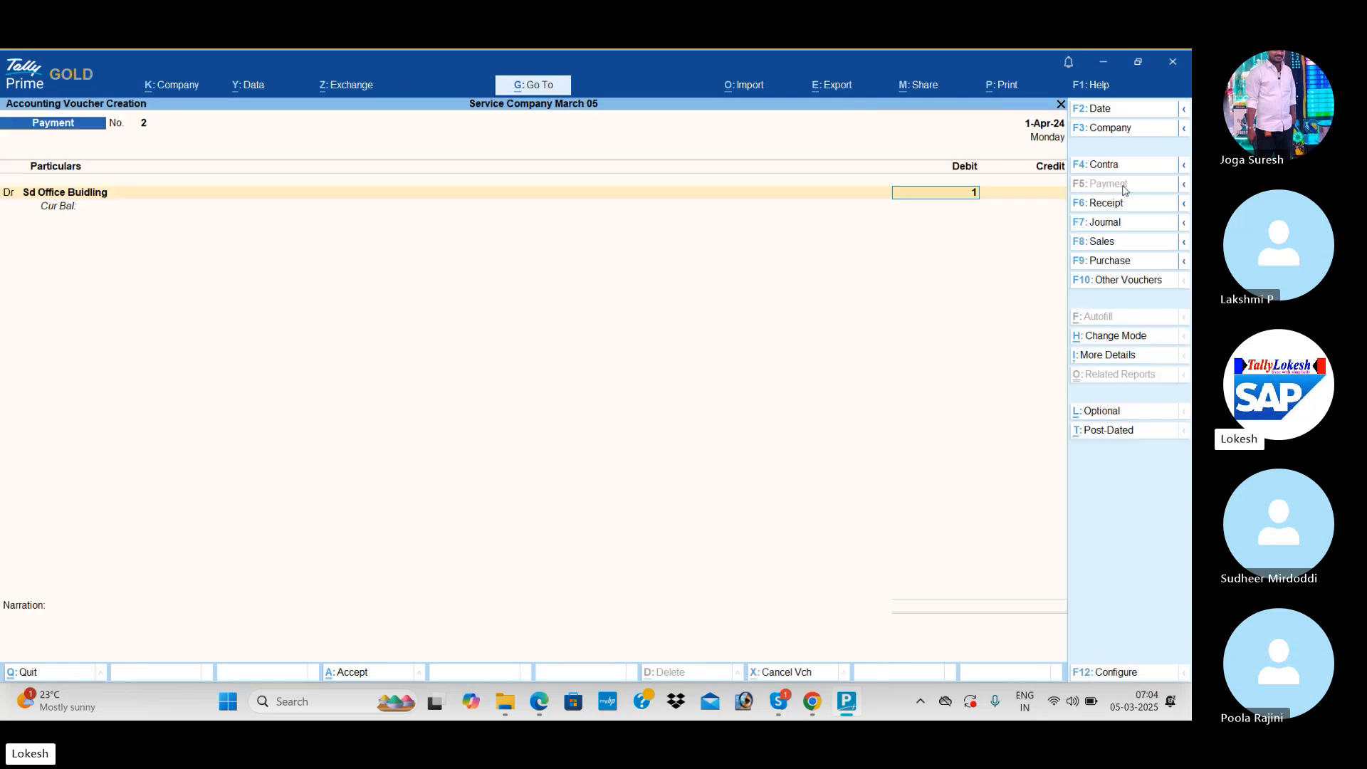
# Debit Sd Office Buidling with 25000, credit Hdfc Bank for the same amount, and save the payment voucher
pyautogui.write('25000')
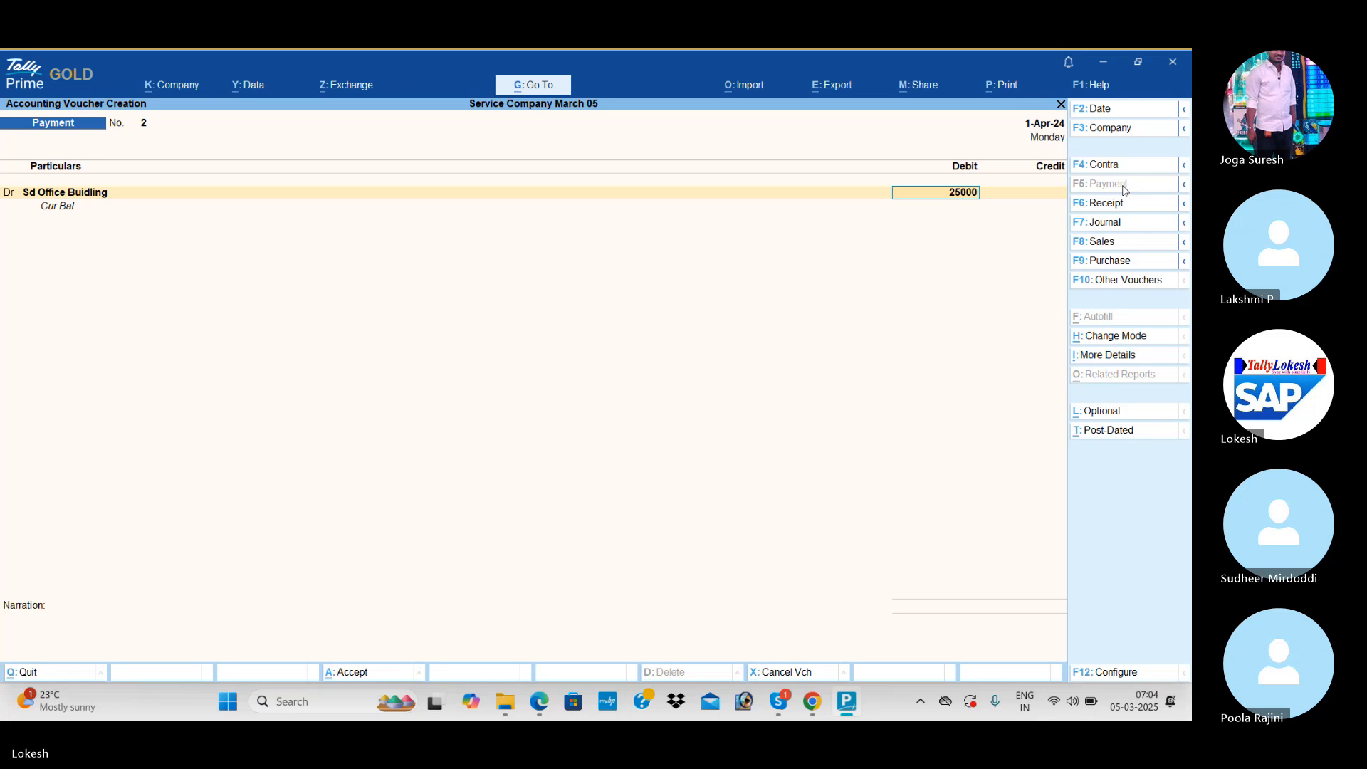
pyautogui.press('Return')
pyautogui.write('h')
pyautogui.press('Return')
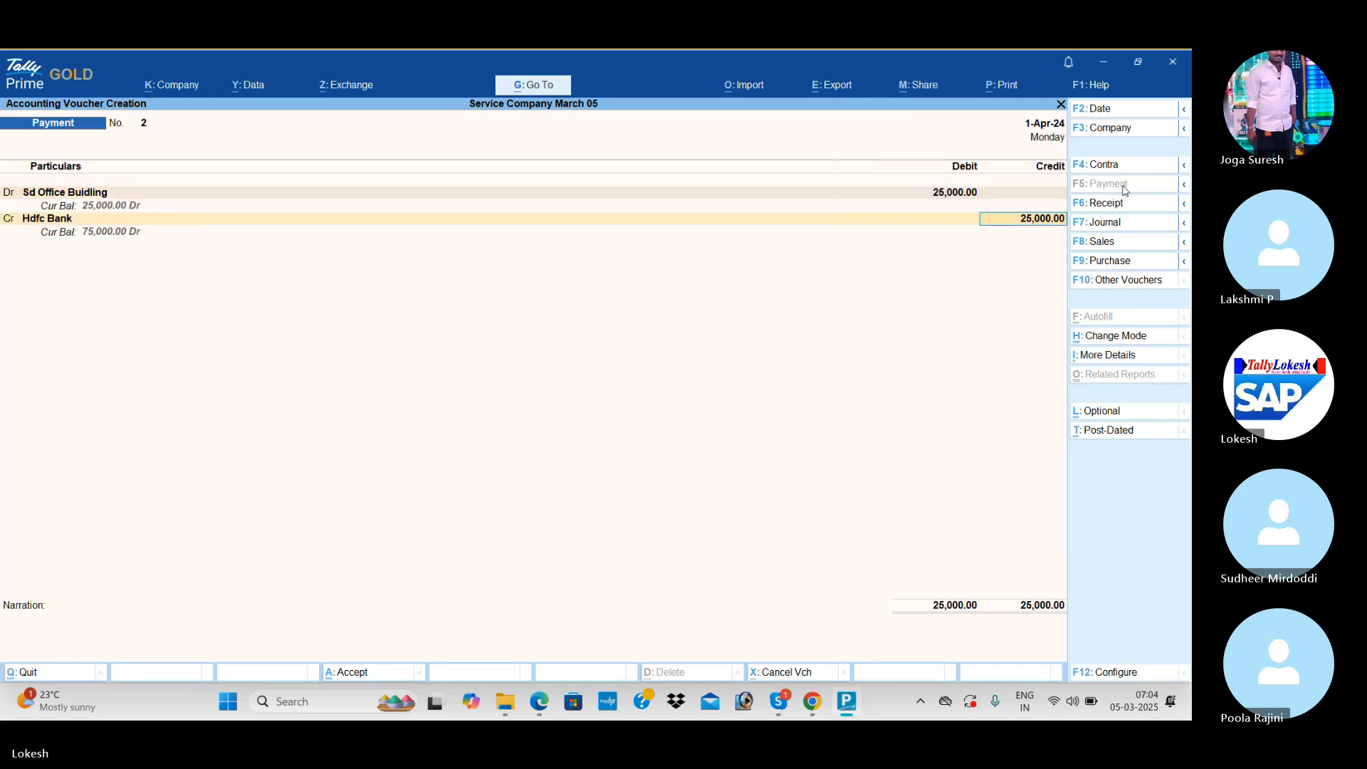
pyautogui.hotkey('ctrl', 'a')
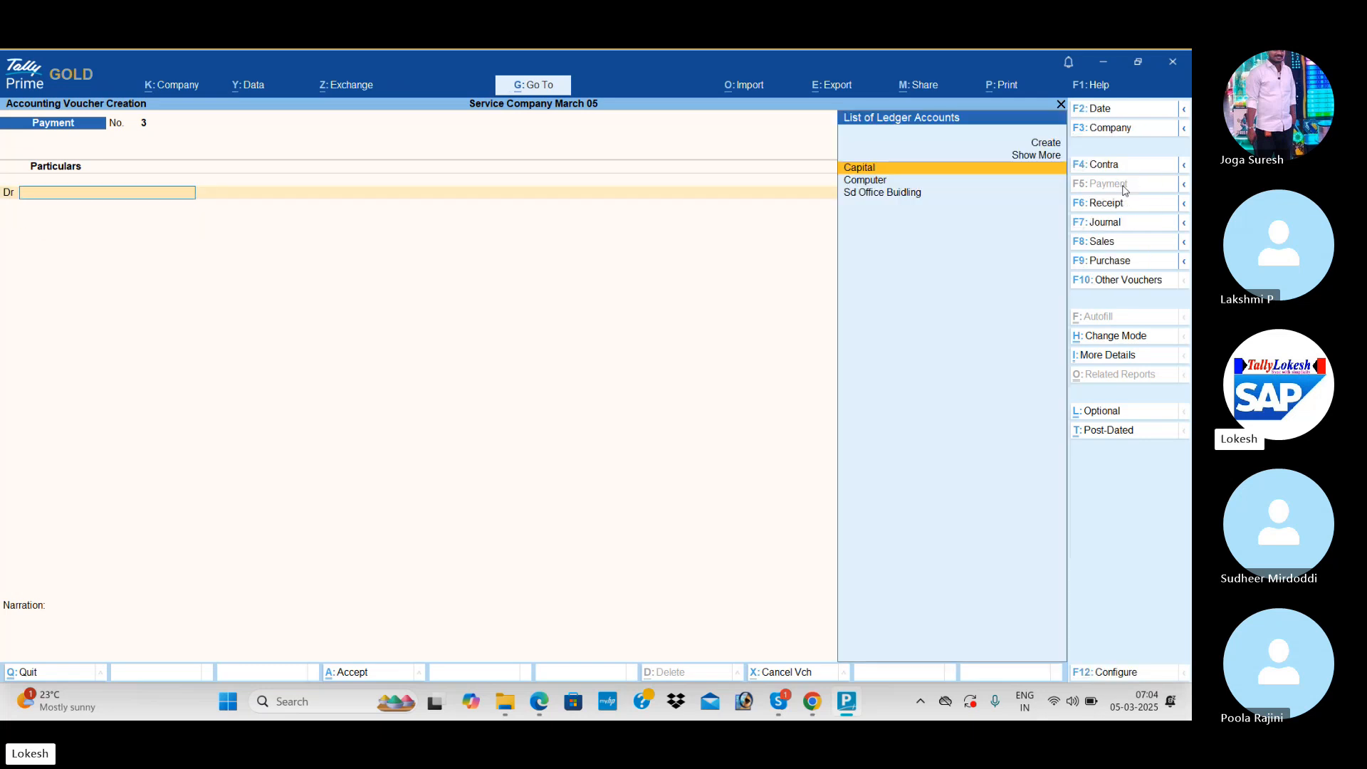
# Create a Cell Phone ledger under Fixed Assets in the new payment voucher and debit it with 6000
pyautogui.hotkey('alt', 'c')
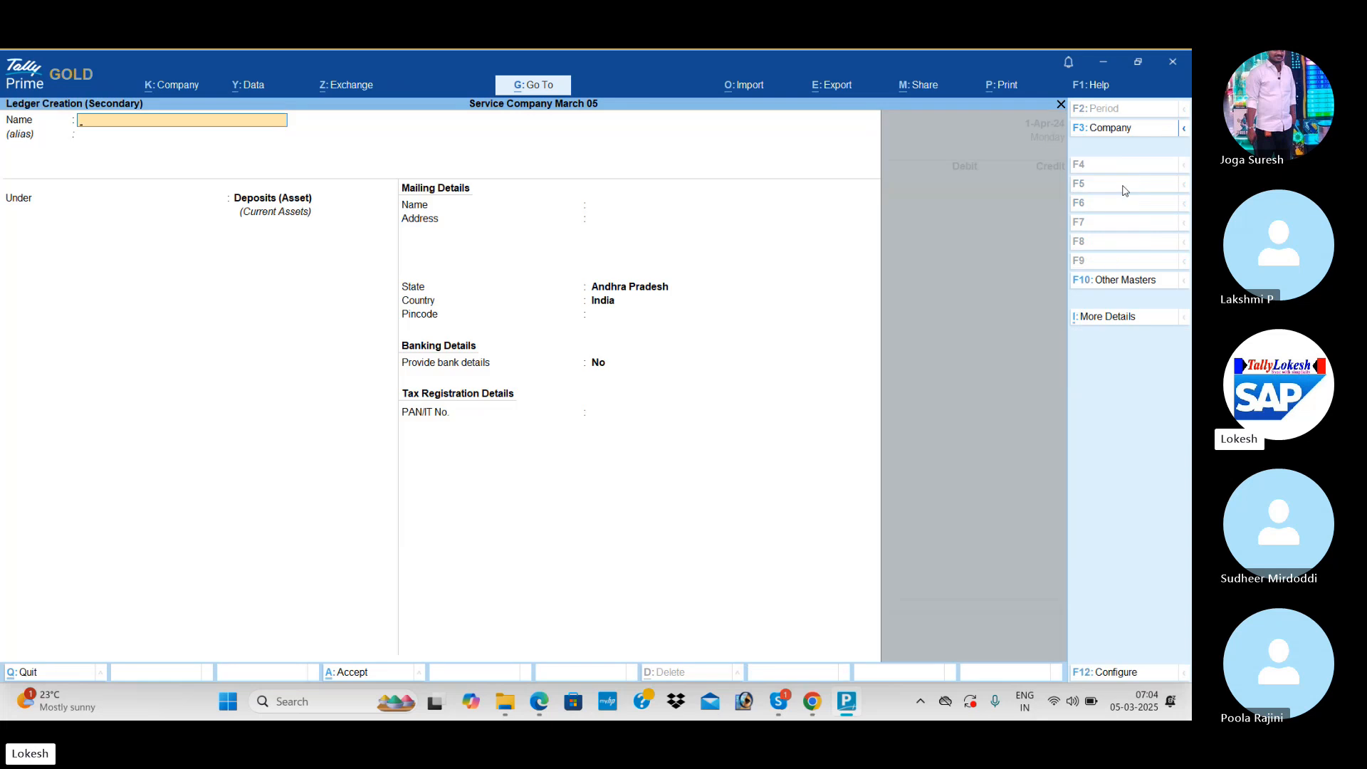
pyautogui.write('Cell Phone')
pyautogui.press('Return')
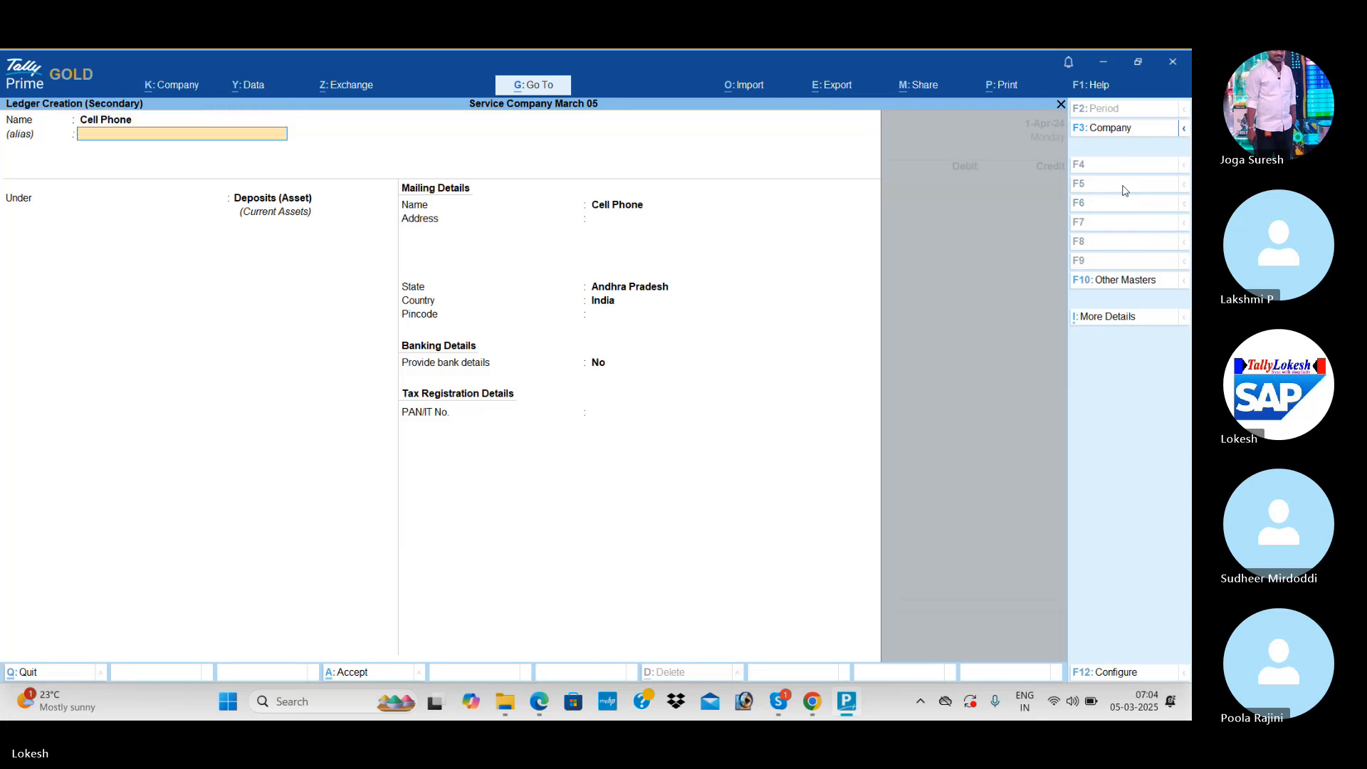
pyautogui.write('f')
pyautogui.press('Return')
pyautogui.hotkey('ctrl', 'a')
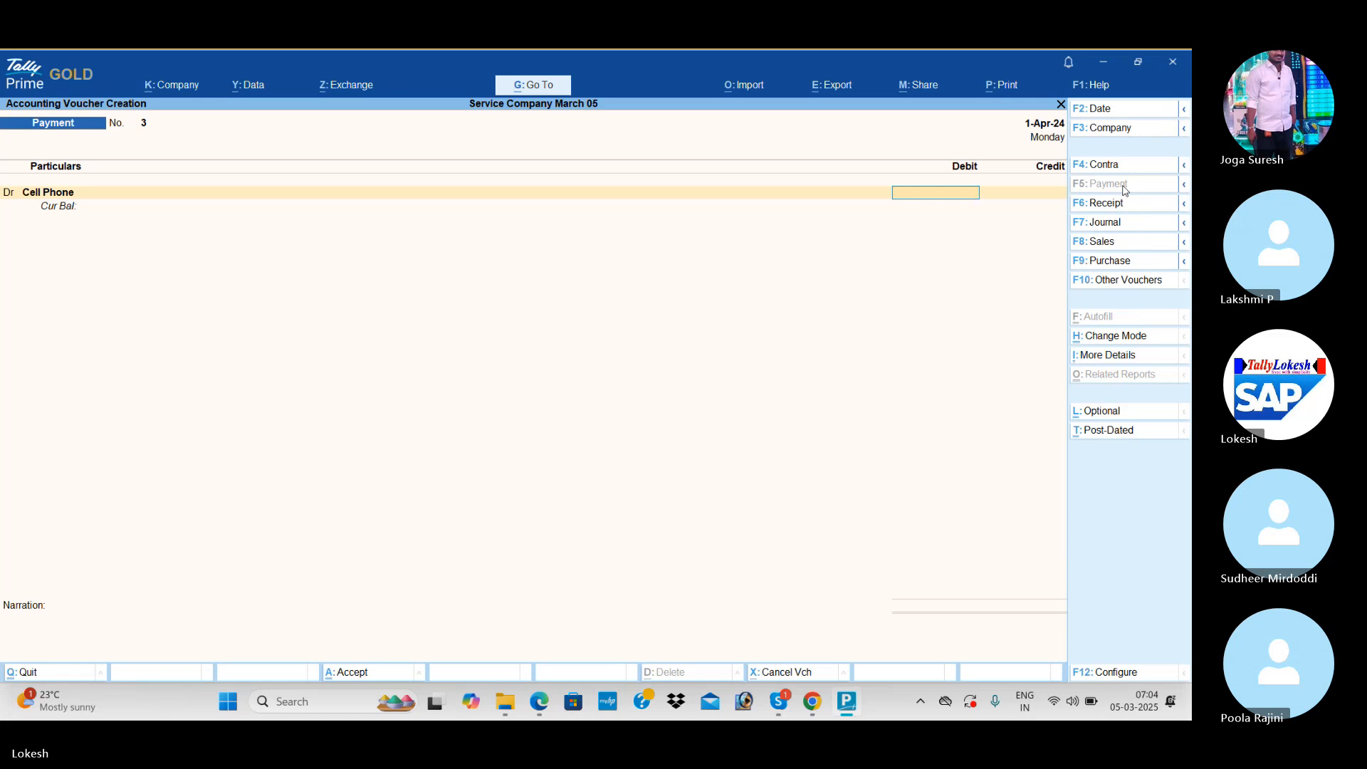
pyautogui.write('6000')
pyautogui.press('Return')
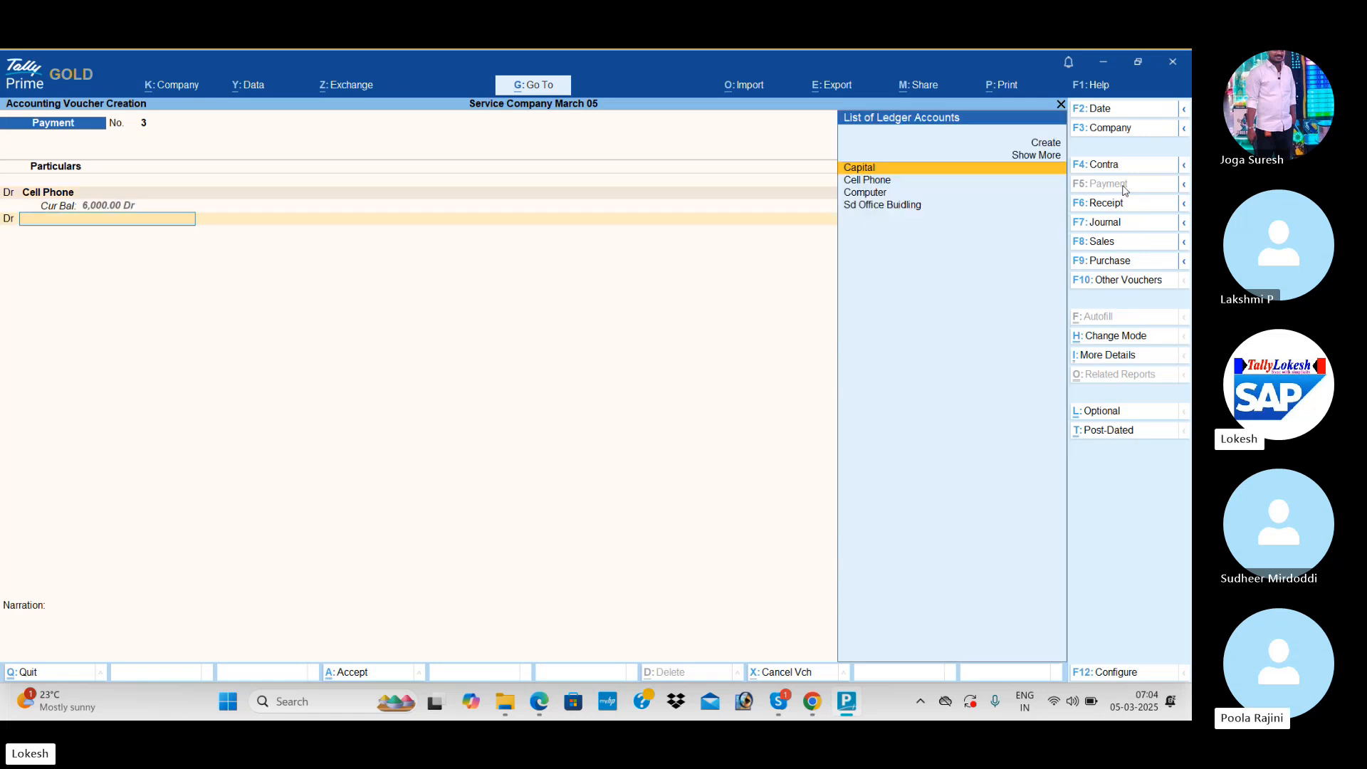
# Add a second debit line with a new Furniture ledger under Fixed Assets for 20000
pyautogui.hotkey('alt', 'c')
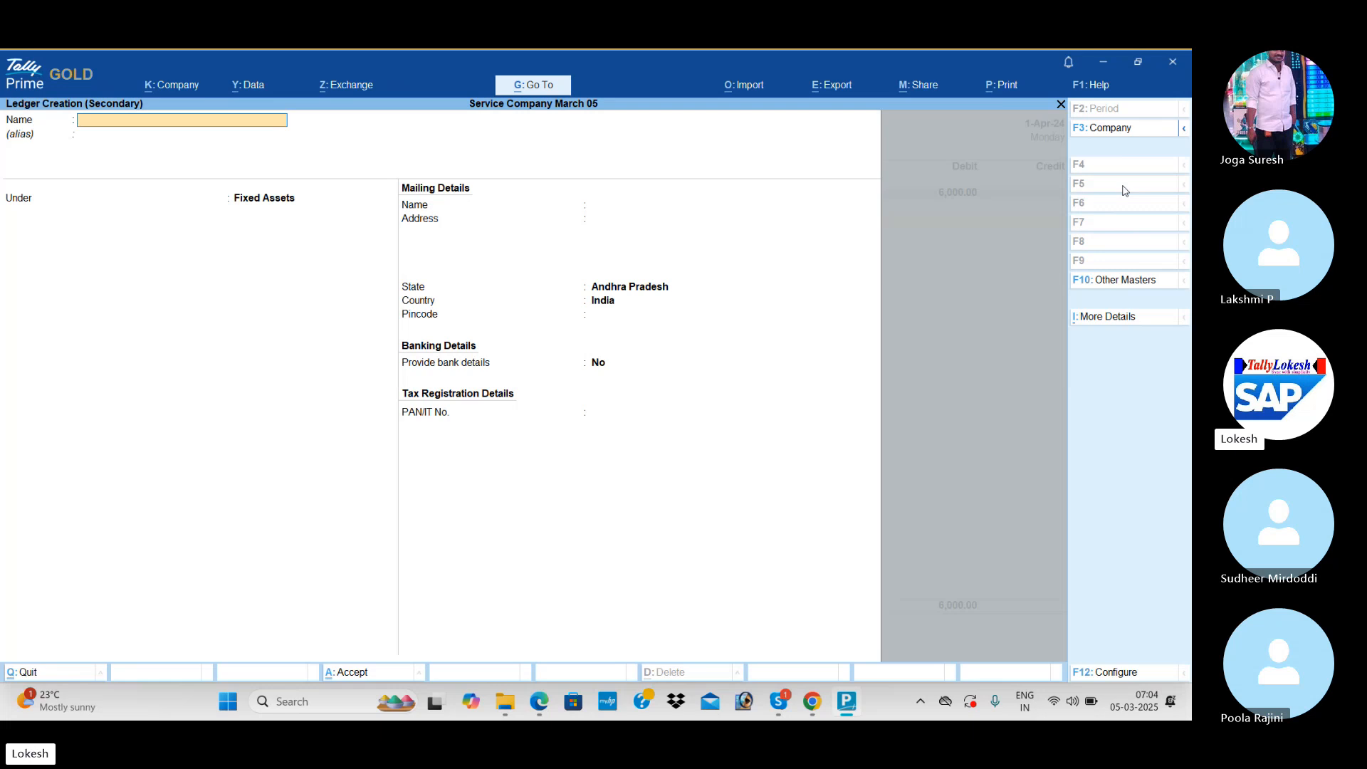
pyautogui.write('Furniture')
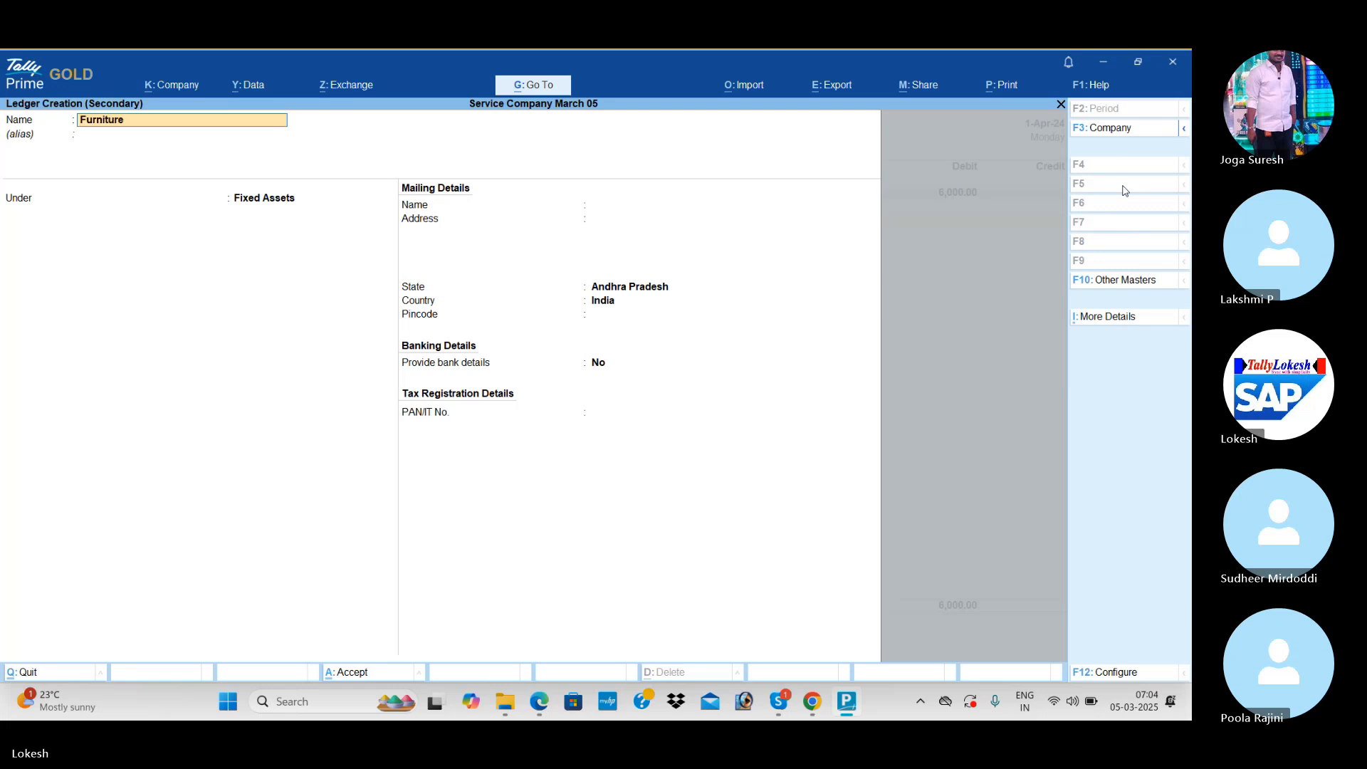
pyautogui.press('Return')
pyautogui.hotkey('ctrl', 'a')
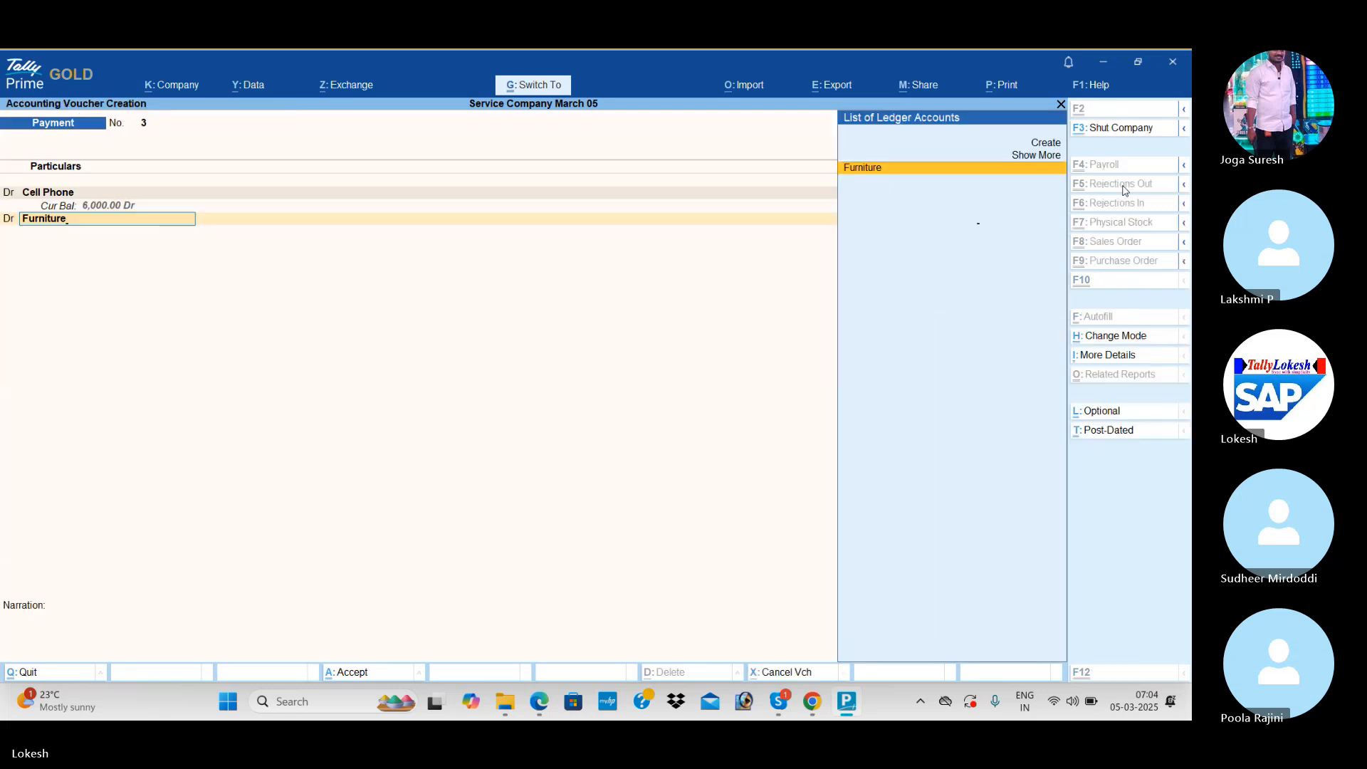
pyautogui.write('20,000')
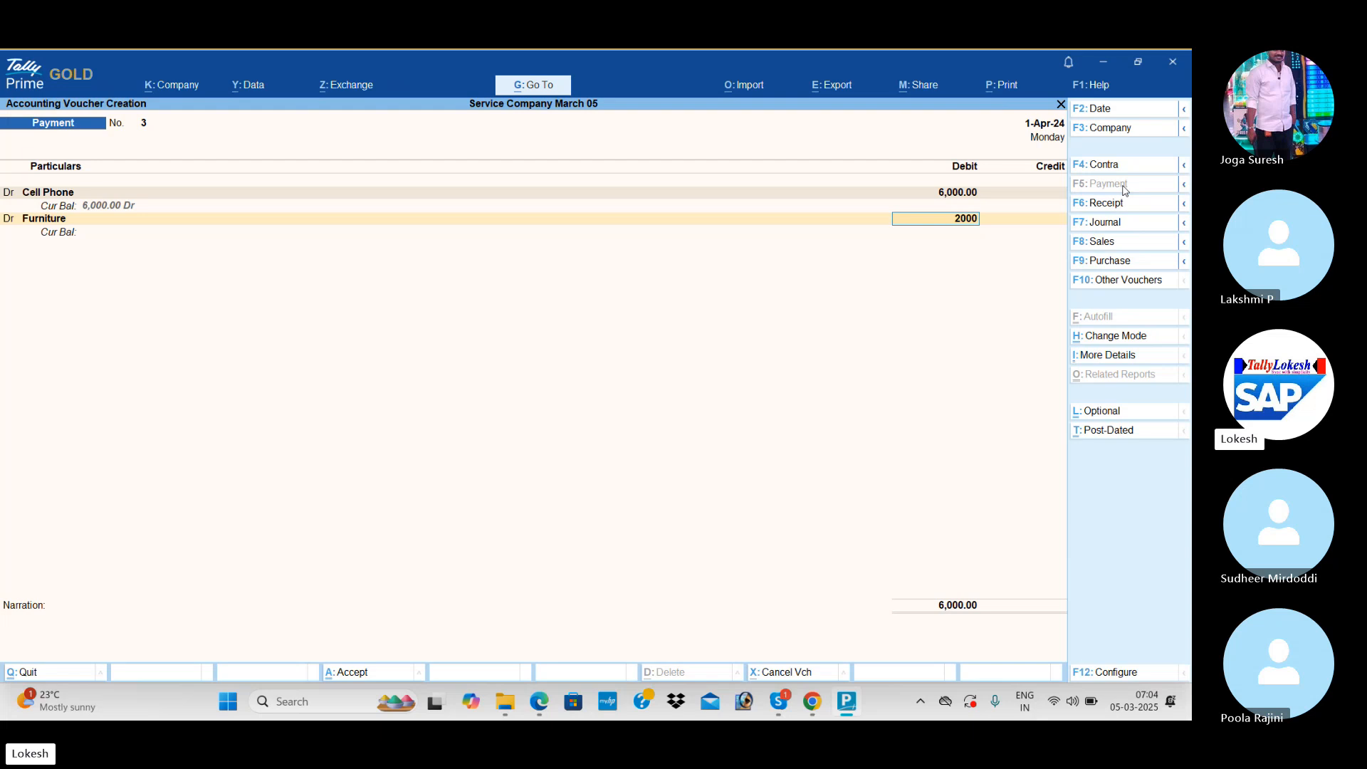
pyautogui.press('Return')
pyautogui.press('Return')
# Create an Air Conditioner ledger under Fixed Assets for the third debit line and debit it with 20000
pyautogui.hotkey('alt', 'c')
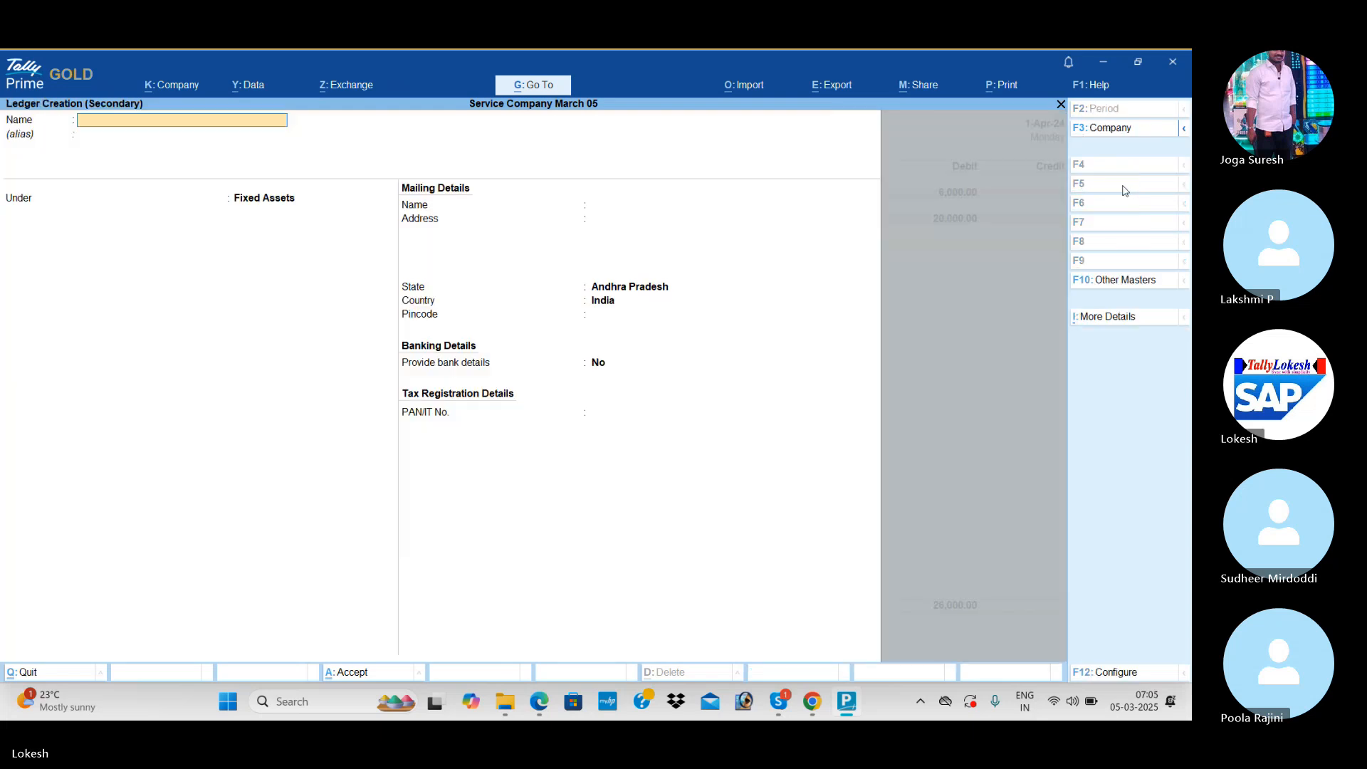
pyautogui.write('Air Conditioner')
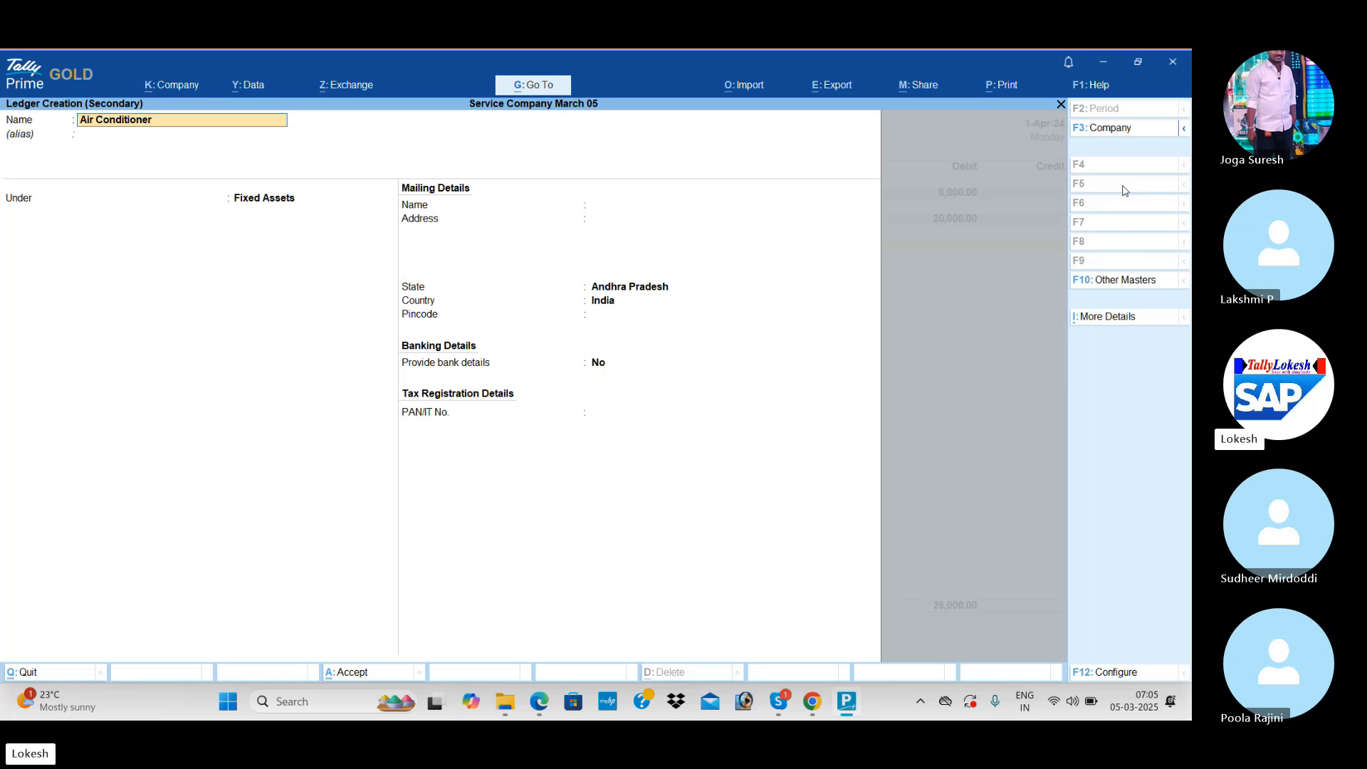
pyautogui.press('Return')
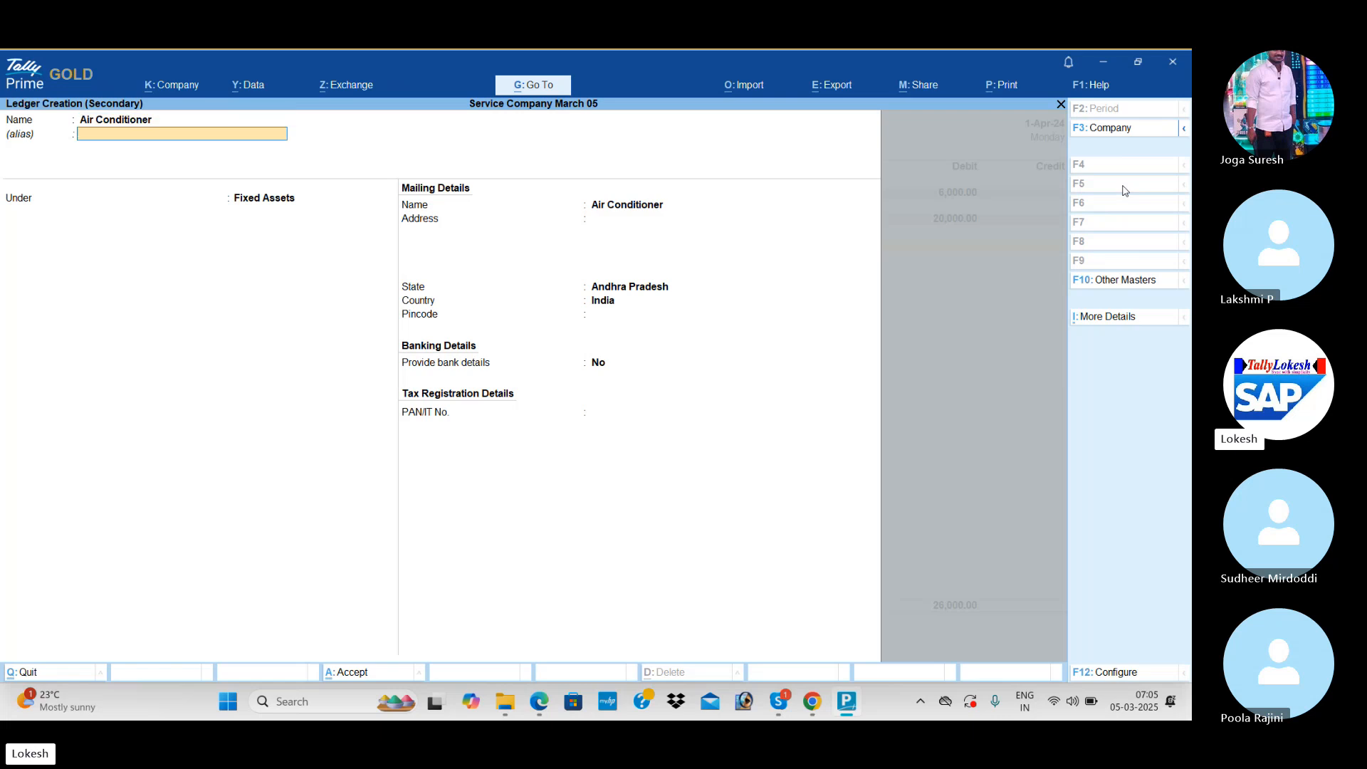
pyautogui.press('Return')
pyautogui.hotkey('ctrl', 'a')
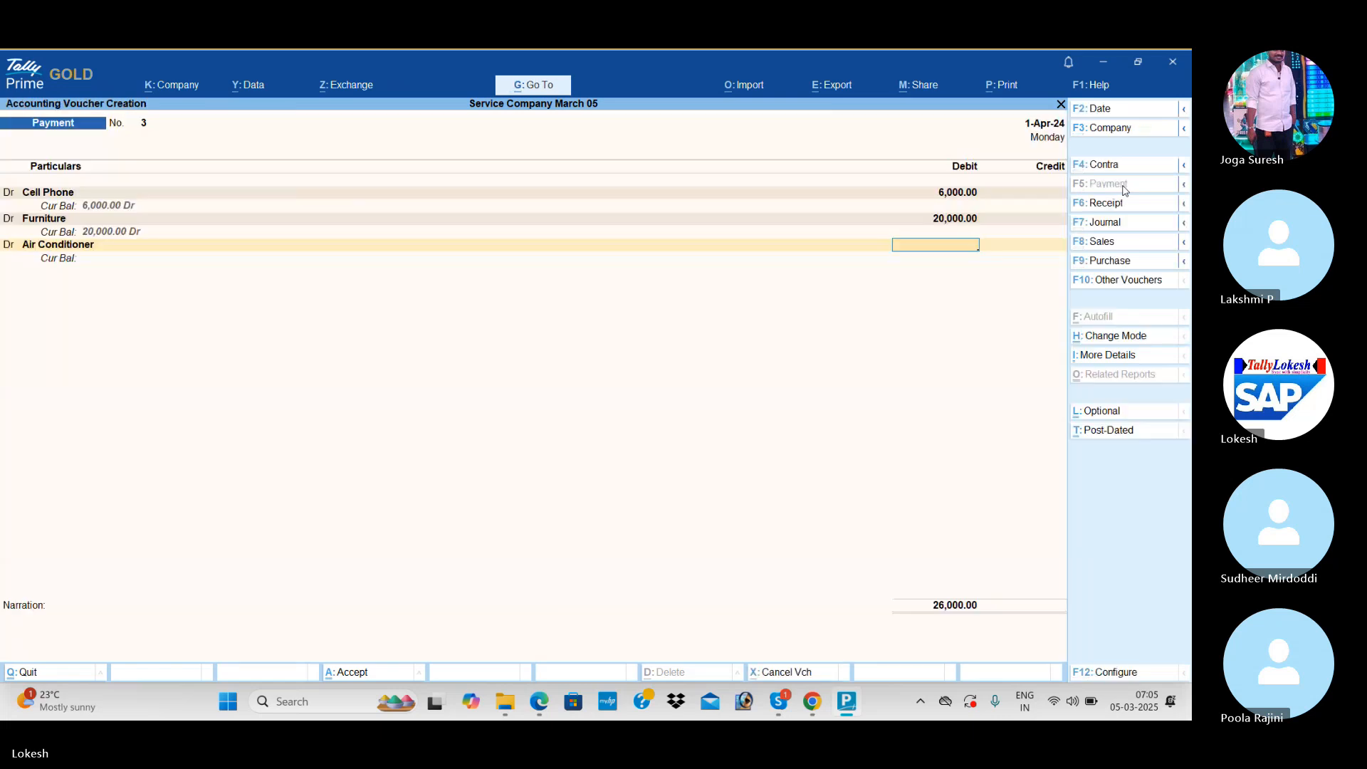
pyautogui.write('20000')
pyautogui.press('Return')
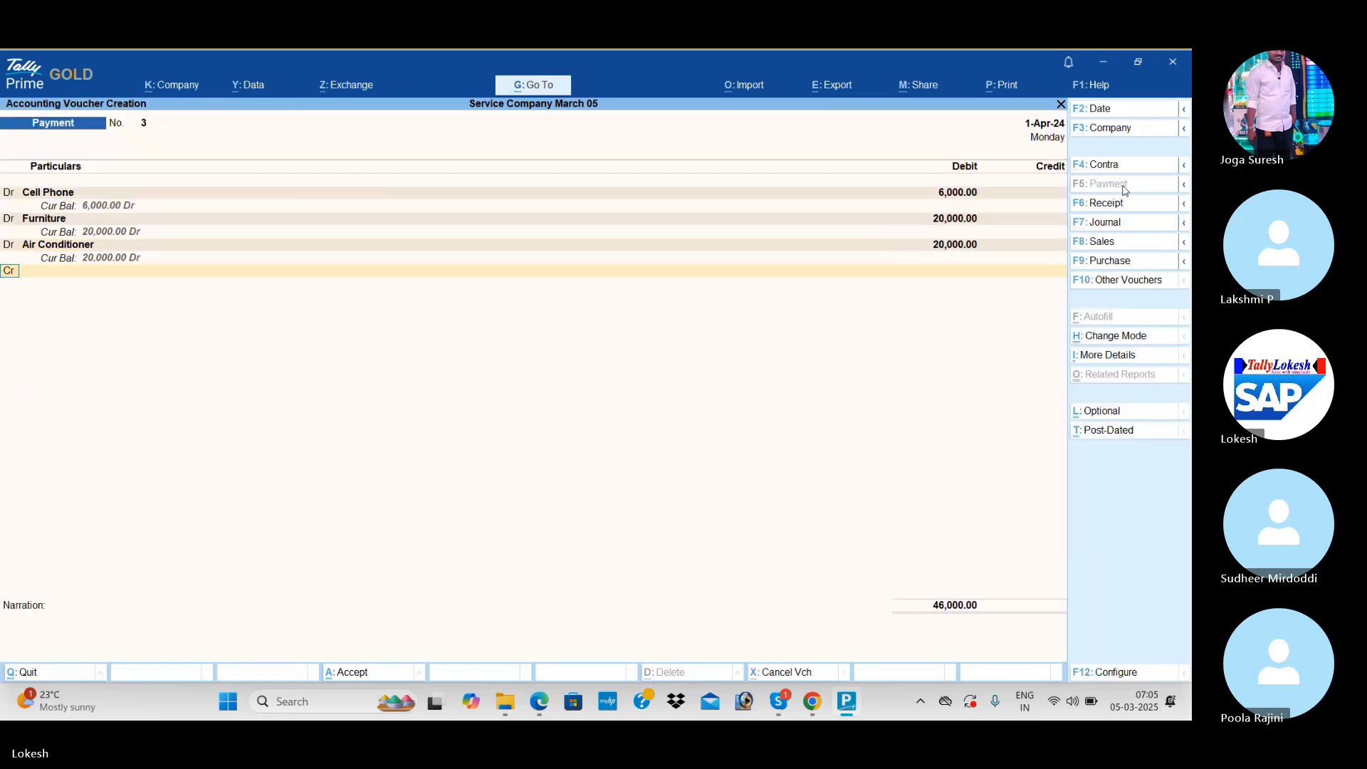
# Create an Electical Fittings ledger under Fixed Assets for the fourth debit line and debit it with 15000
pyautogui.write('d')
pyautogui.press('Return')
pyautogui.hotkey('alt', 'c')
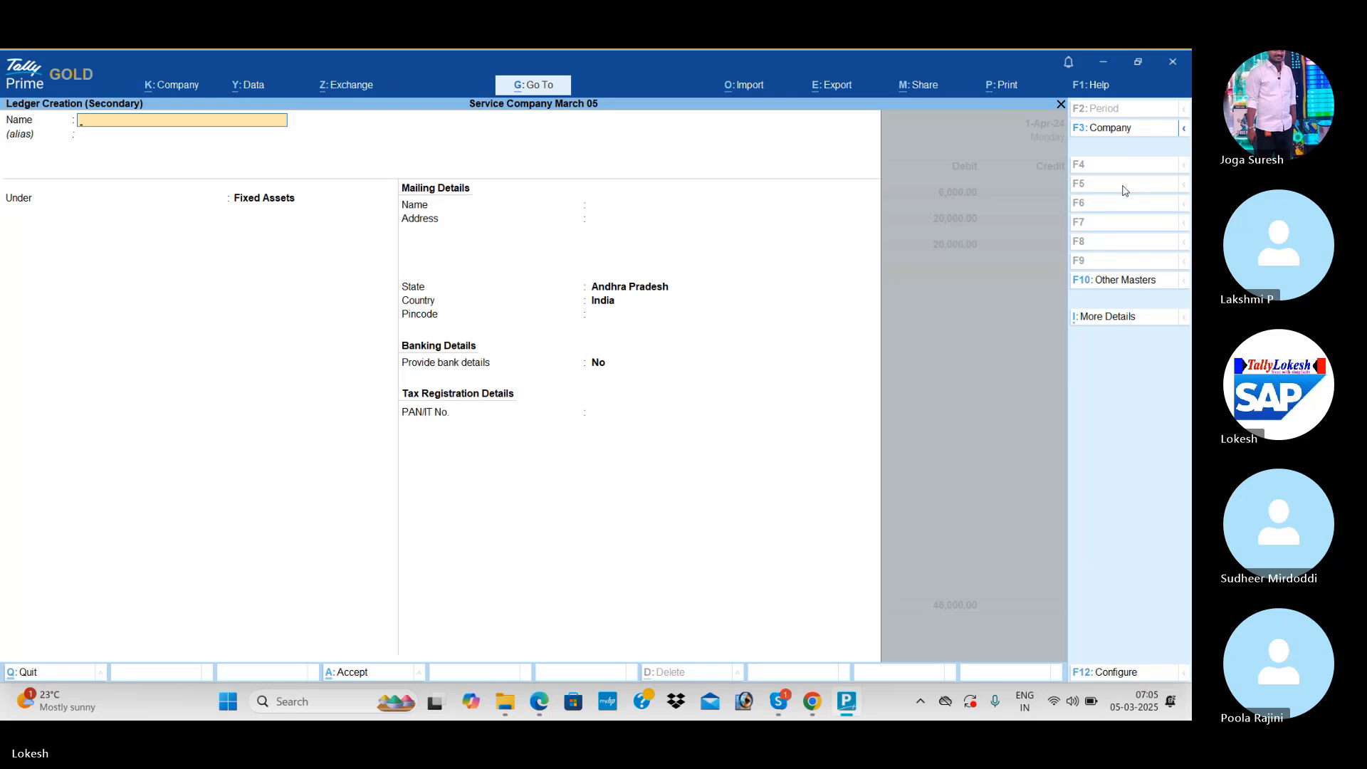
pyautogui.write('Electical Fittings')
pyautogui.press('Return')
pyautogui.press('Return')
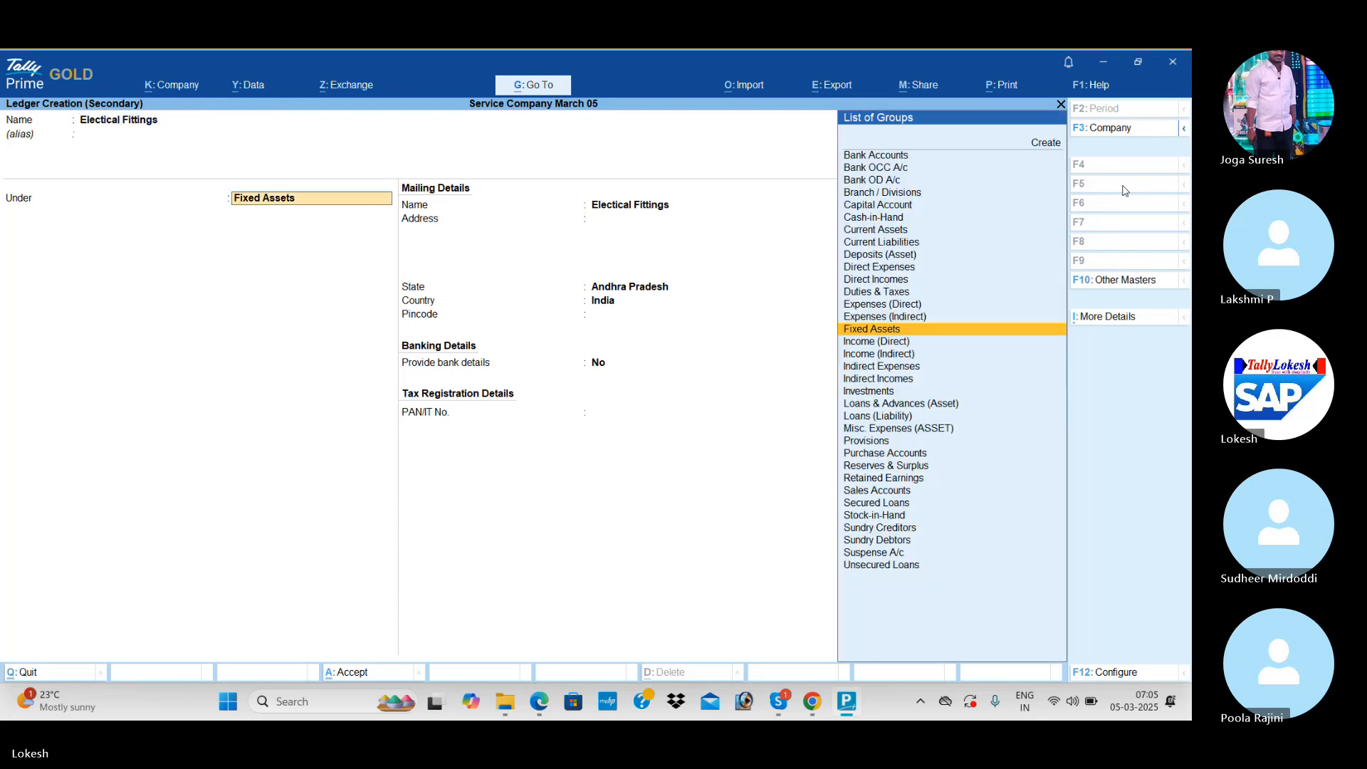
pyautogui.hotkey('ctrl', 'a')
pyautogui.write('15000')
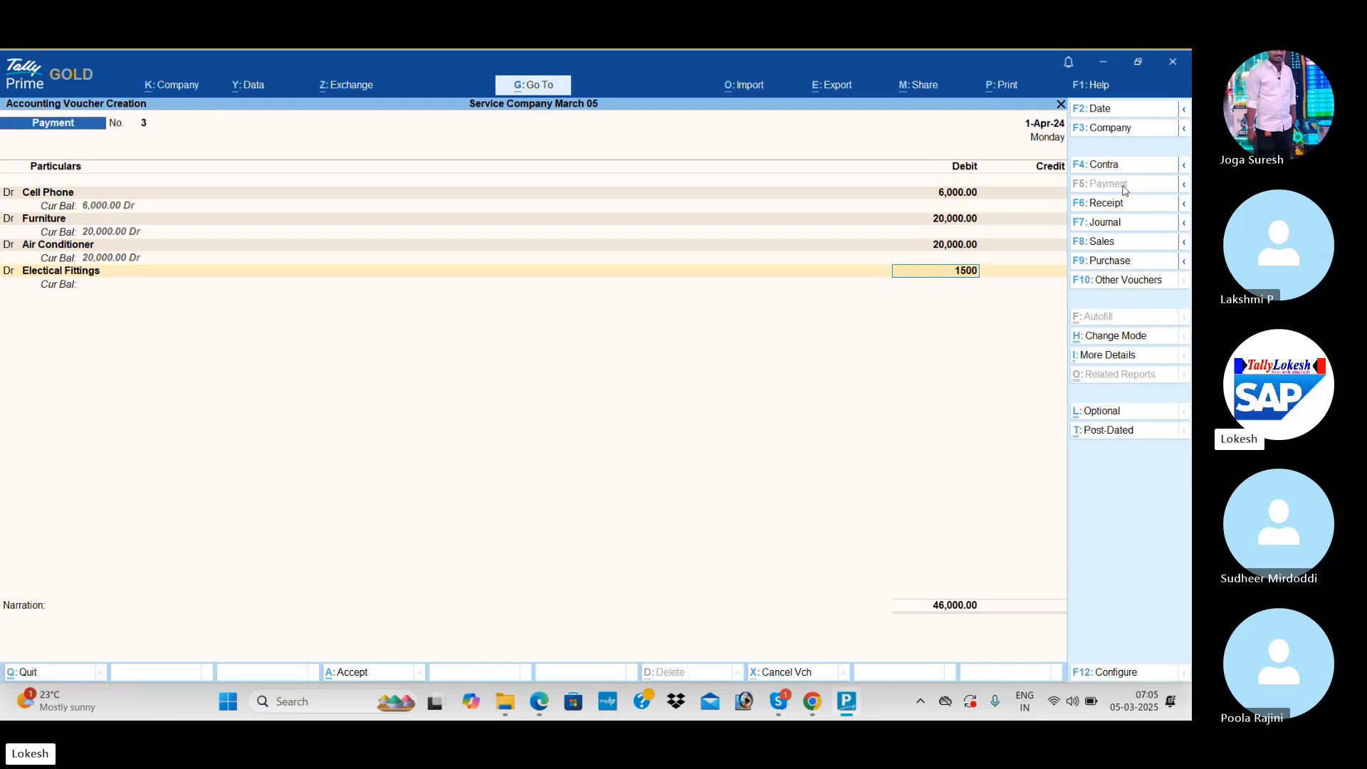
pyautogui.press('Return')
# Credit Hdfc Bank with 61000 against the four asset debits and save the payment voucher
pyautogui.press('Down')
pyautogui.press('Down')
pyautogui.press('Down')
pyautogui.press('Down')
pyautogui.press('Down')
pyautogui.press('Down')
pyautogui.press('Down')
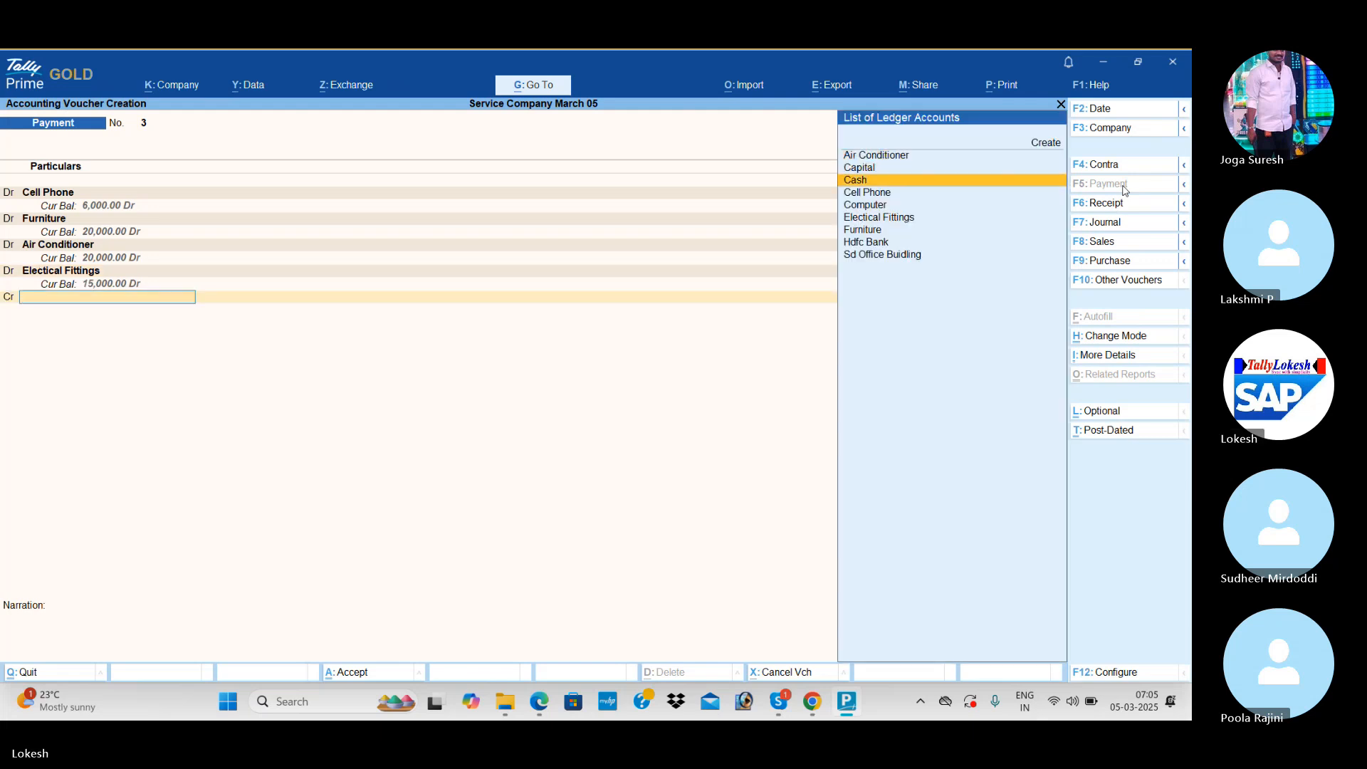
pyautogui.press('Return')
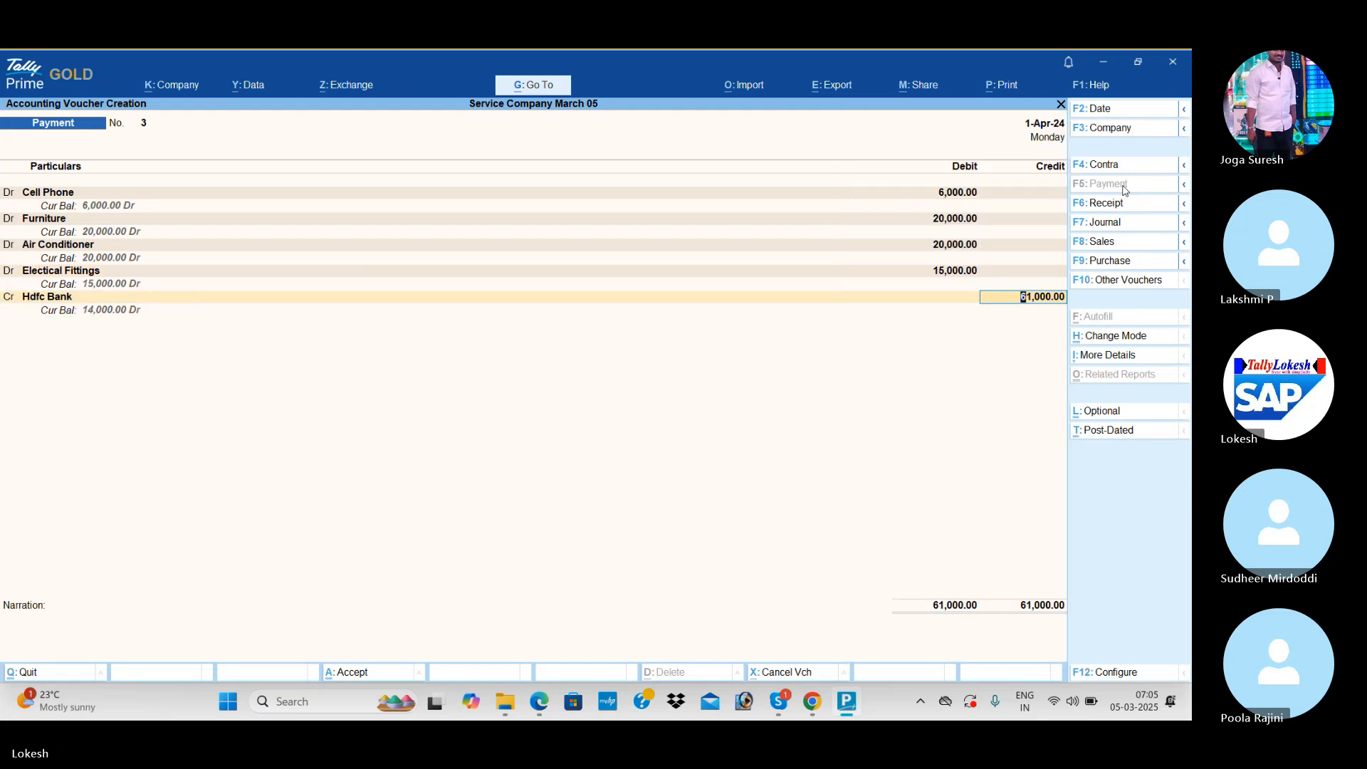
pyautogui.press('Return')
pyautogui.press('Return')
# Create a Telephone Sd ledger under Deposits (Asset) in the new payment voucher and debit it with 3000
pyautogui.hotkey('alt', 'c')
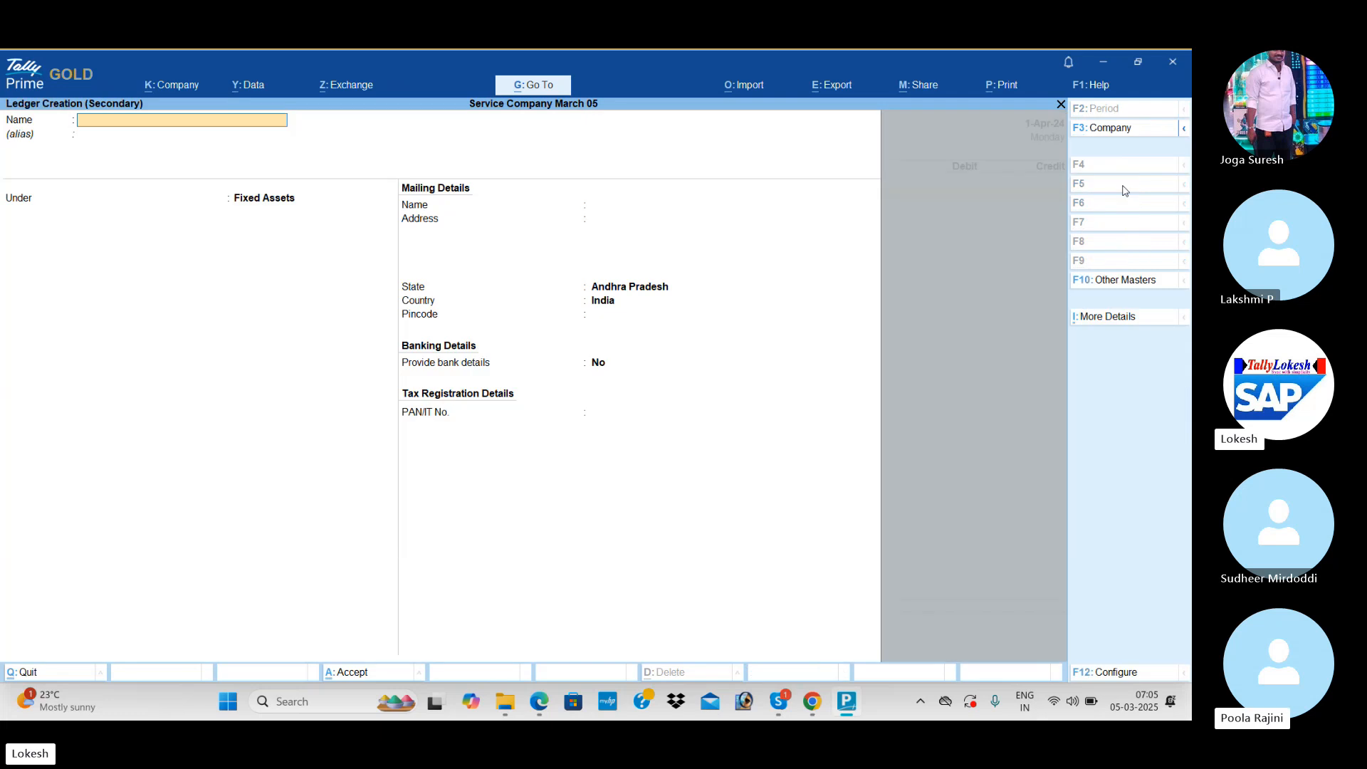
pyautogui.write('T')
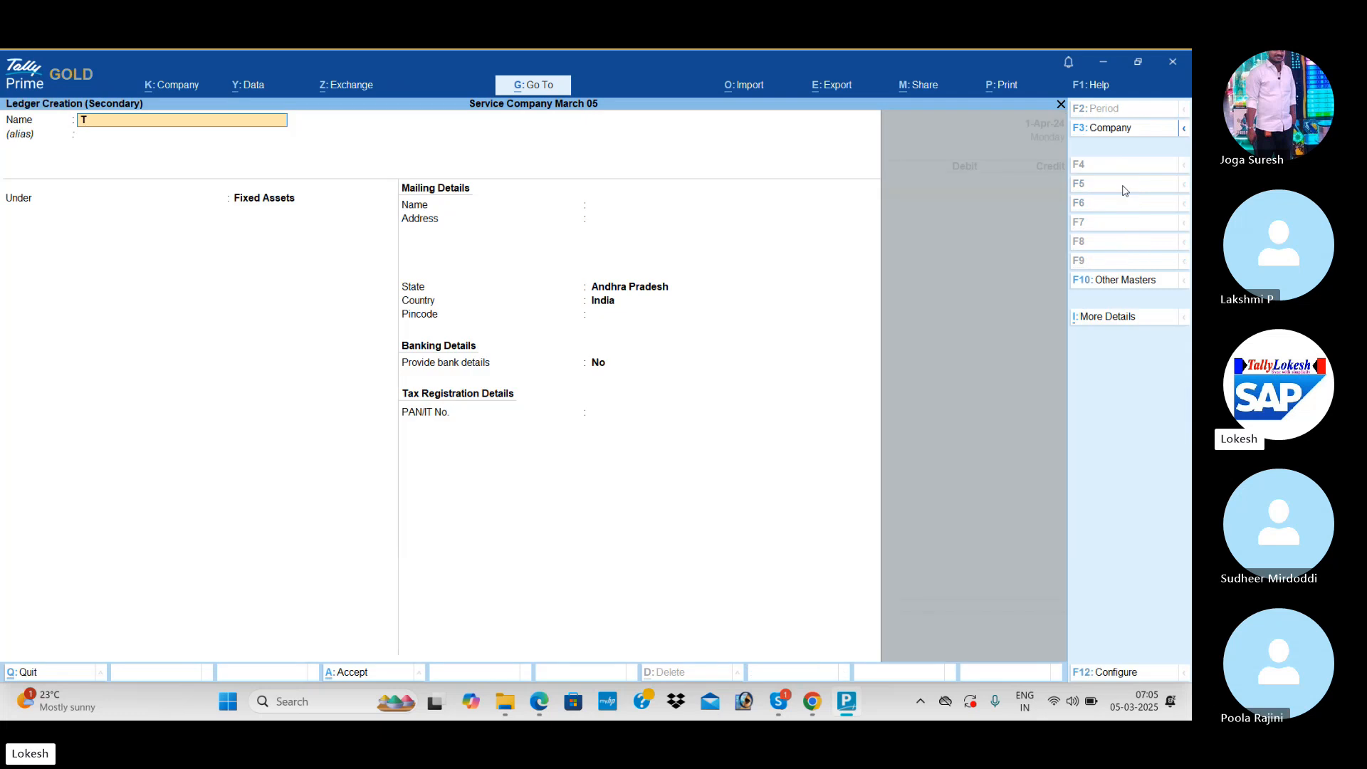
pyautogui.write('elephone Sd')
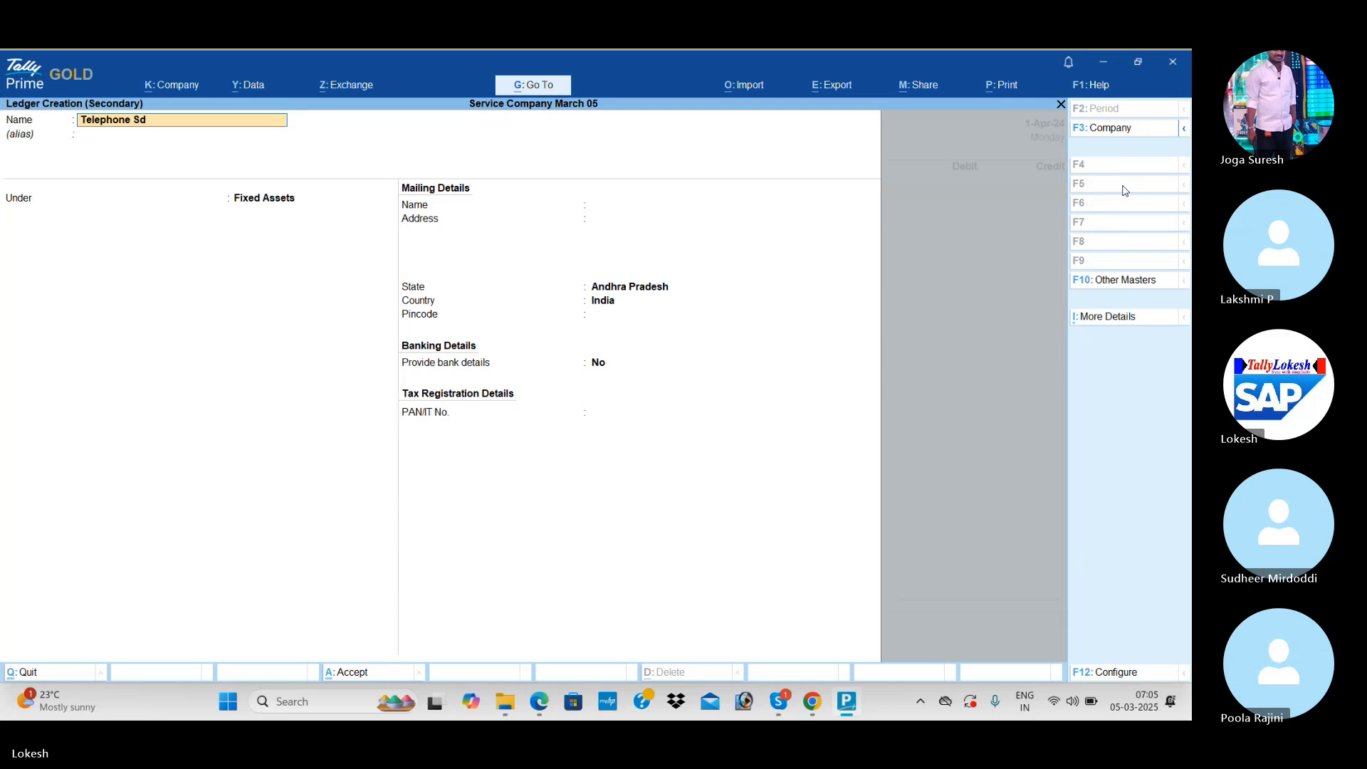
pyautogui.press('Return')
pyautogui.press('Return')
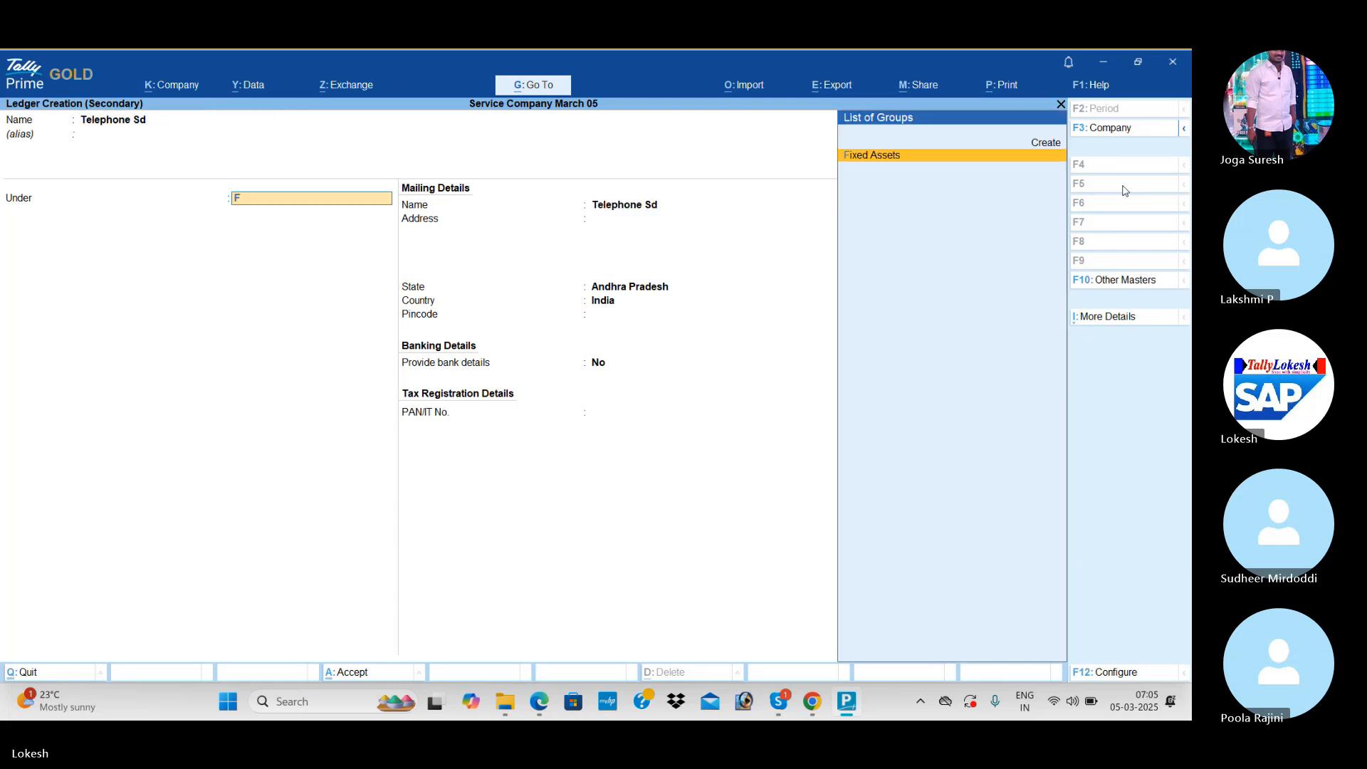
pyautogui.write('De')
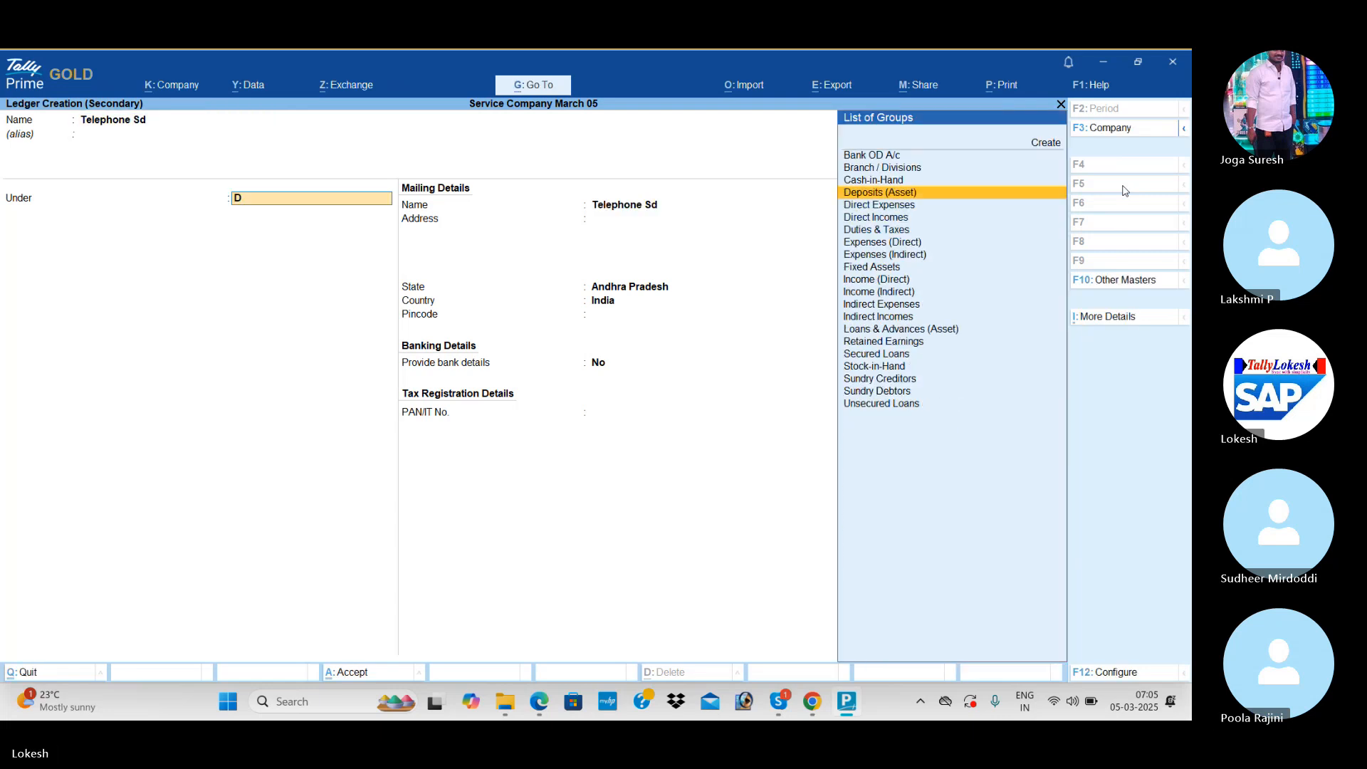
pyautogui.press('Return')
pyautogui.hotkey('ctrl', 'a')
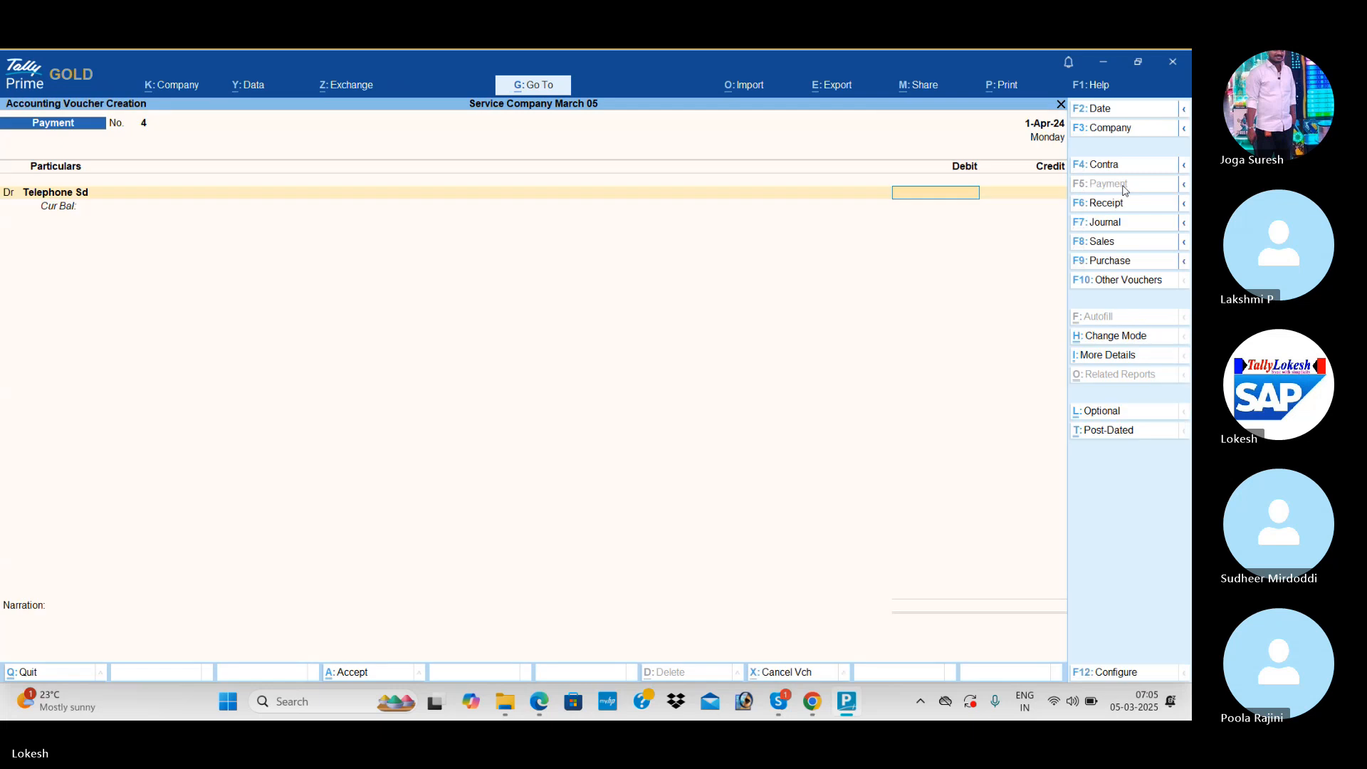
pyautogui.write('3000')
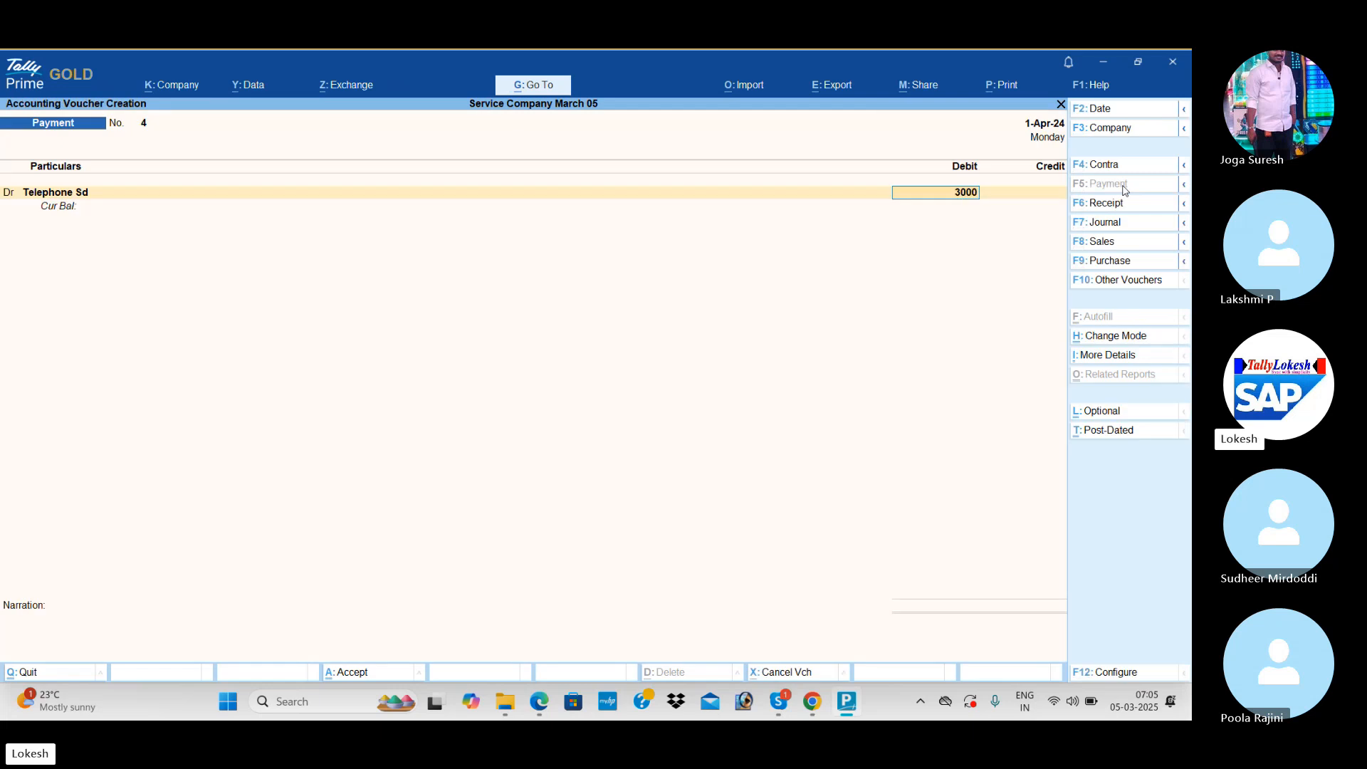
pyautogui.press('Return')
# Credit Cash with 3000 for the telephone deposit and save the payment voucher
pyautogui.press('Return')
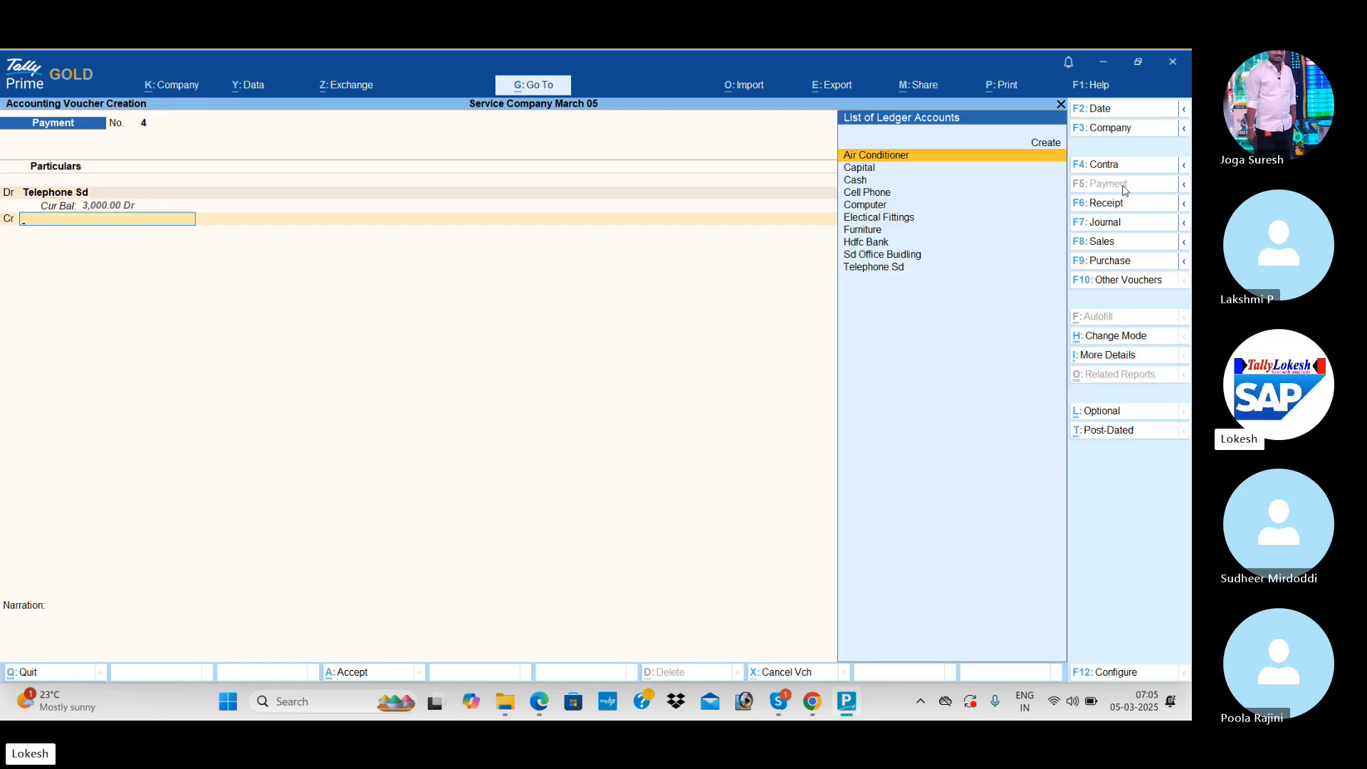
pyautogui.press('Down')
pyautogui.press('Down')
pyautogui.press('Return')
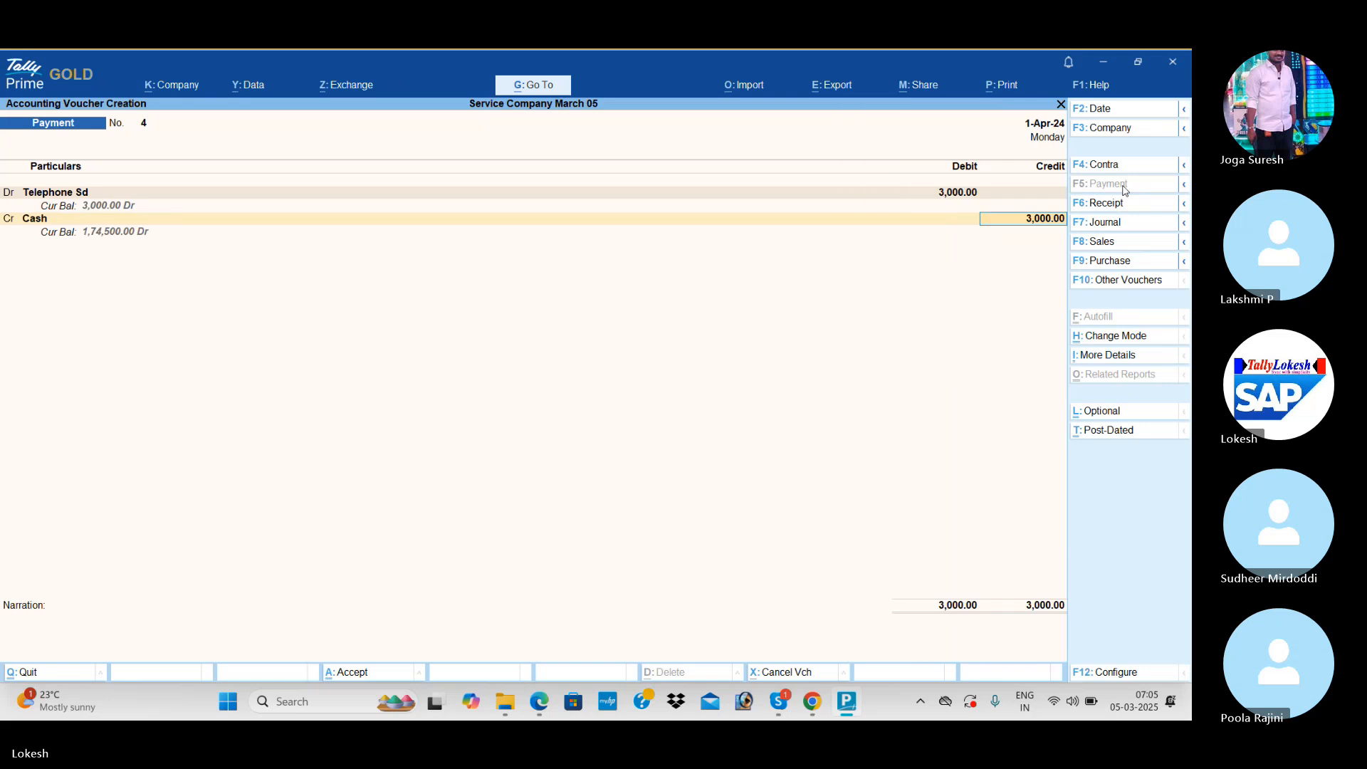
pyautogui.hotkey('ctrl', 'a')
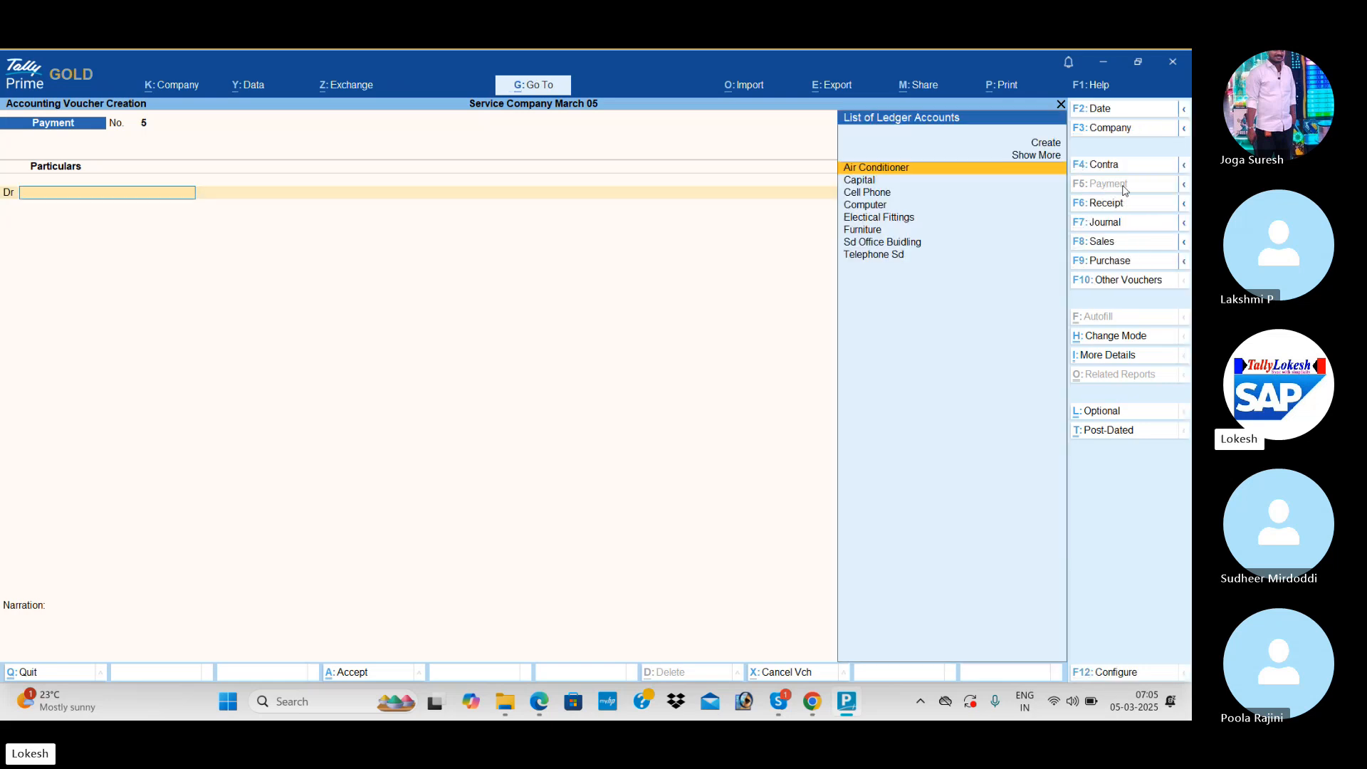
# Start a journal voucher, create a Statinonery ledger under Indirect Expenses, and debit it with 12500
pyautogui.click(1121, 222)
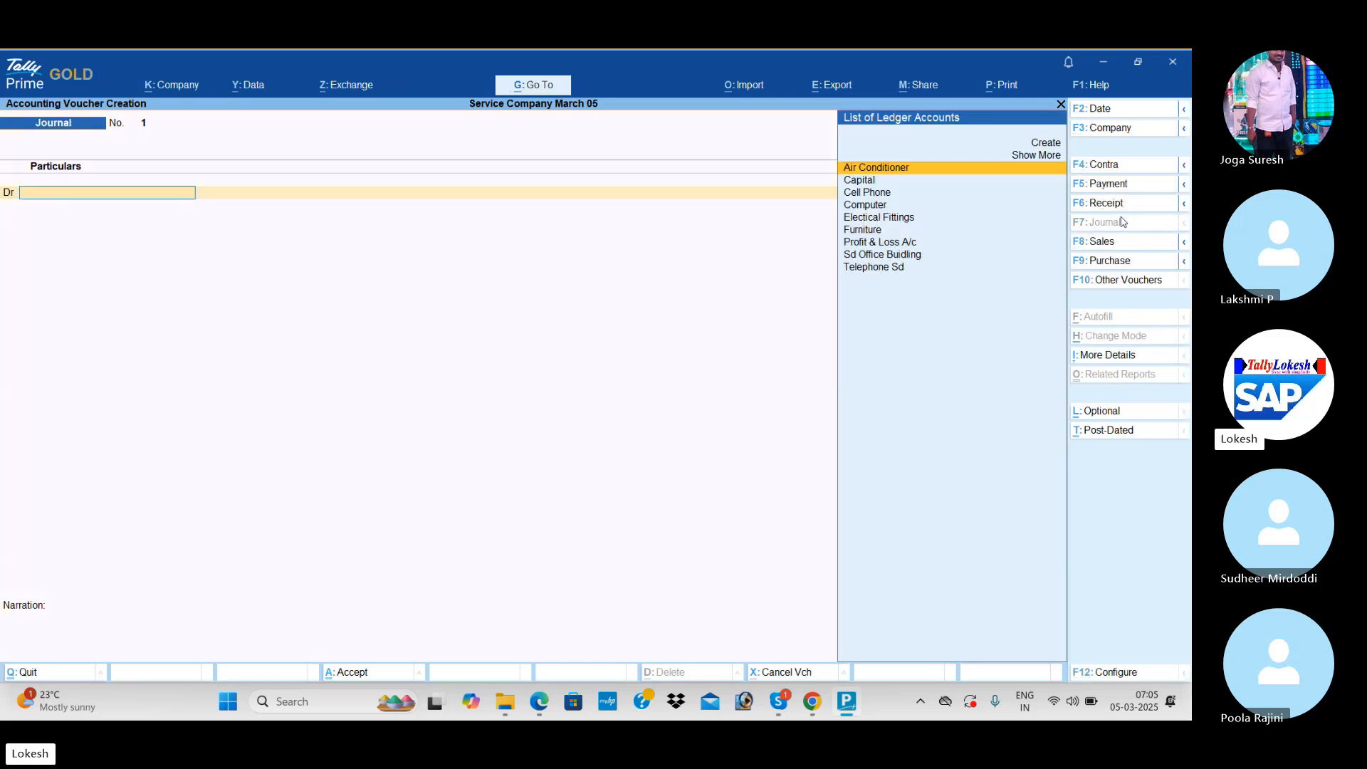
pyautogui.hotkey('alt', 'c')
pyautogui.write('Sta')
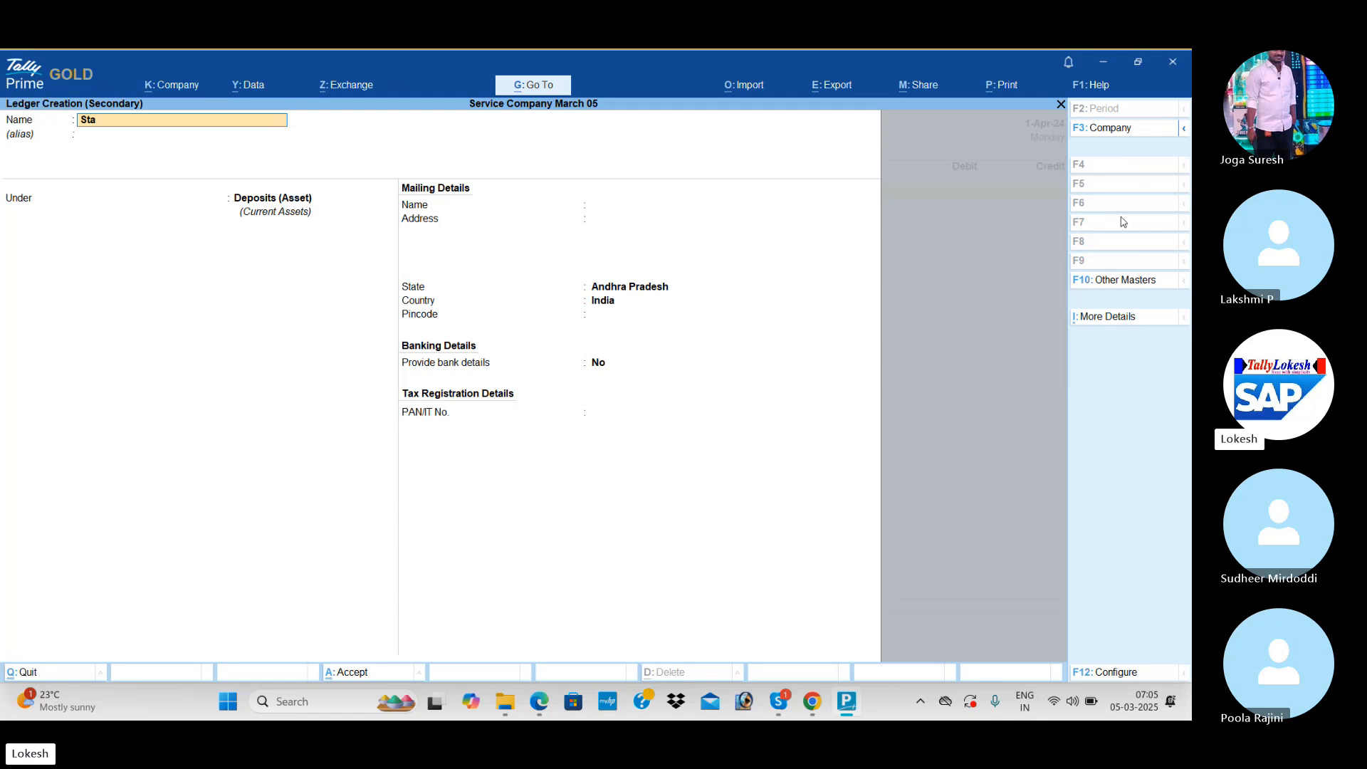
pyautogui.write('tin')
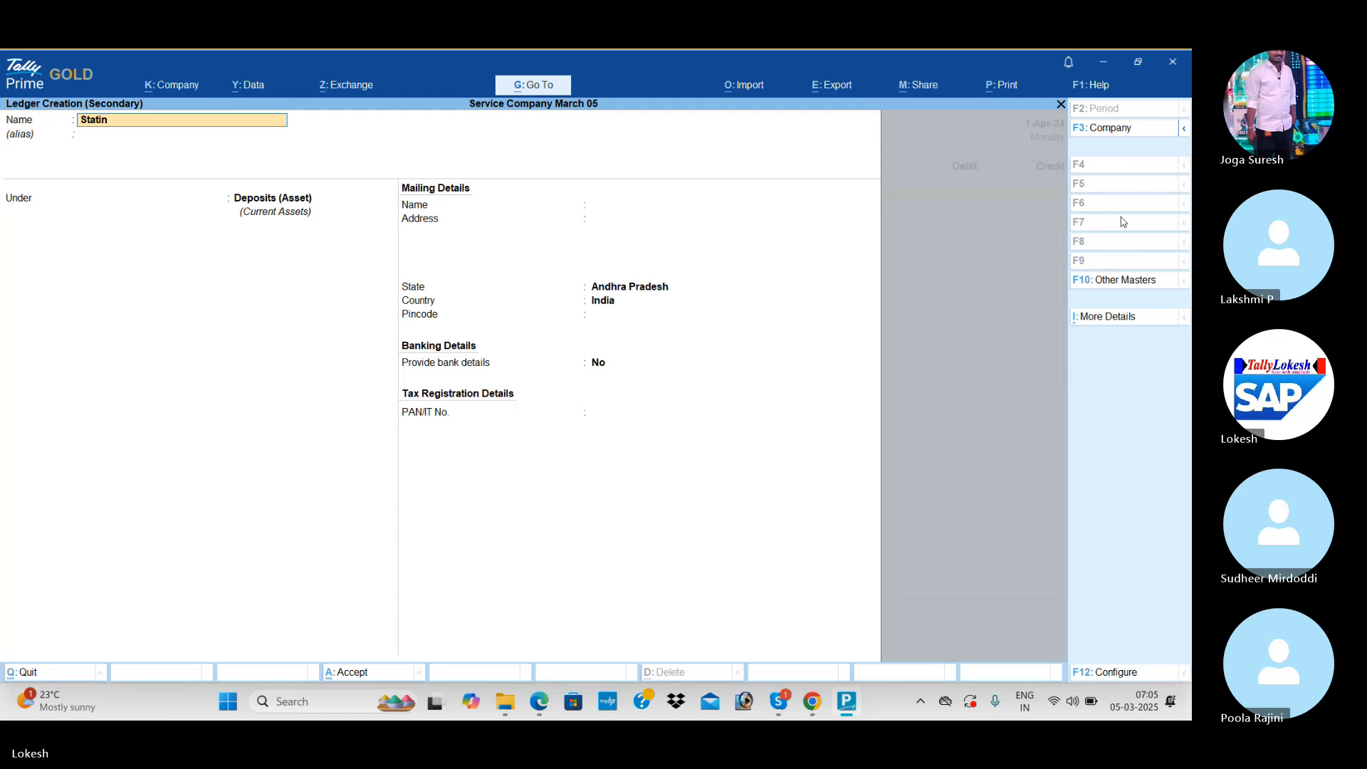
pyautogui.write('eonr')
pyautogui.press('BackSpace')
pyautogui.write('ery')
pyautogui.press('Return')
pyautogui.press('Return')
pyautogui.write('Ind')
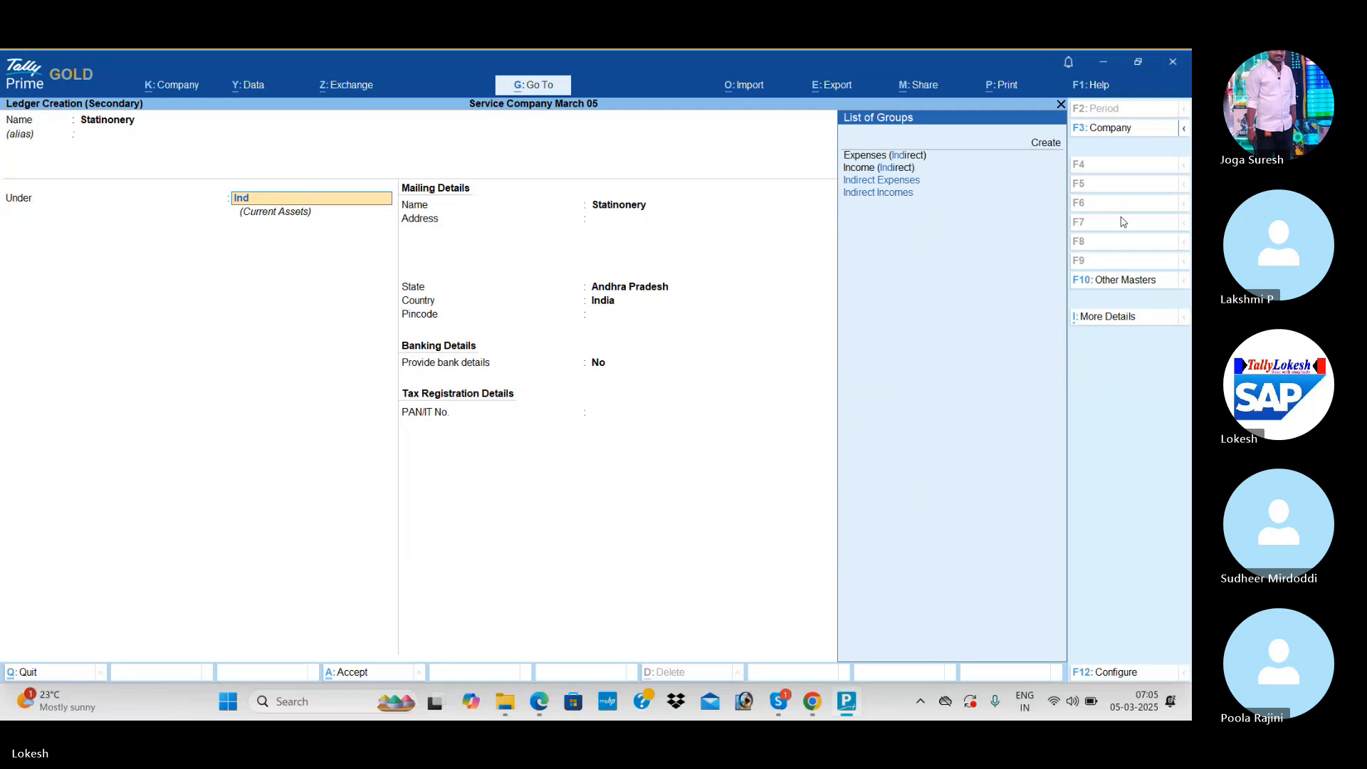
pyautogui.press('Return')
pyautogui.hotkey('ctrl', 'a')
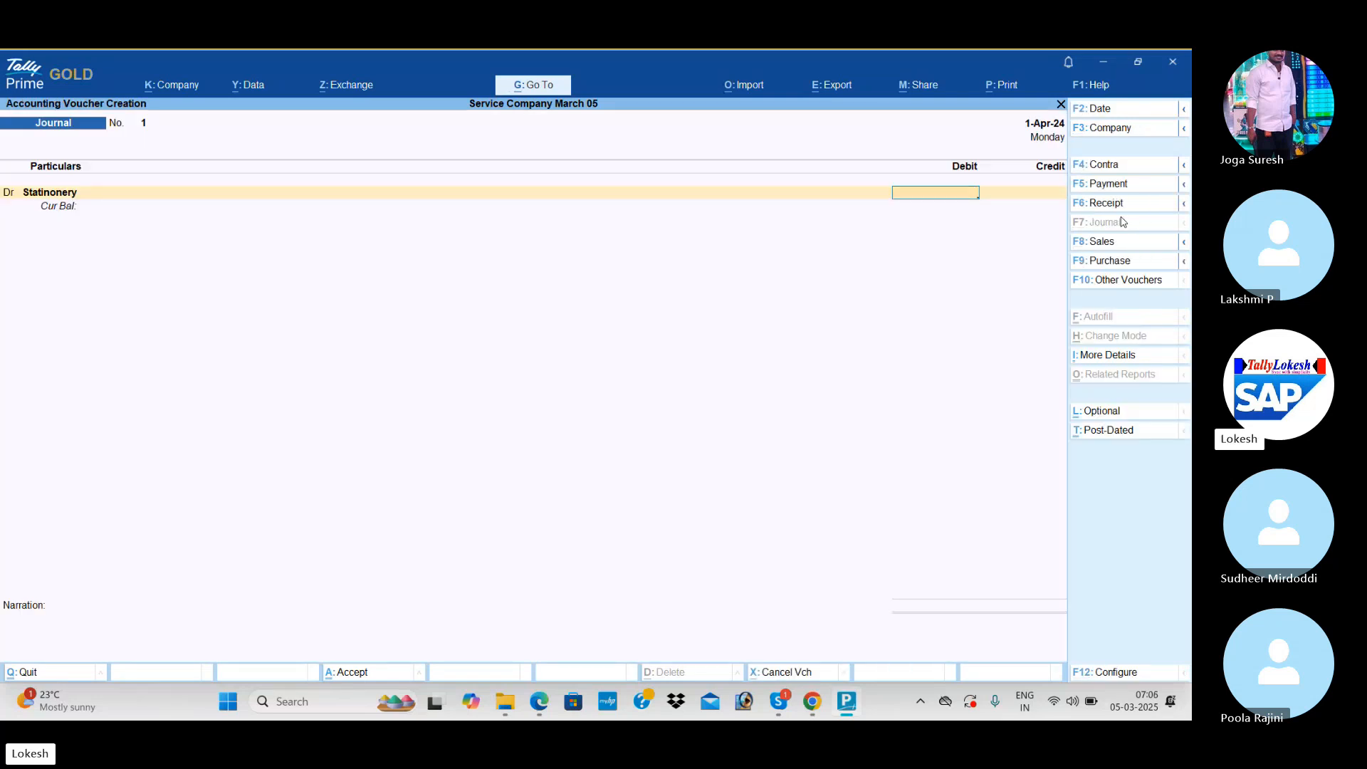
pyautogui.write('12500')
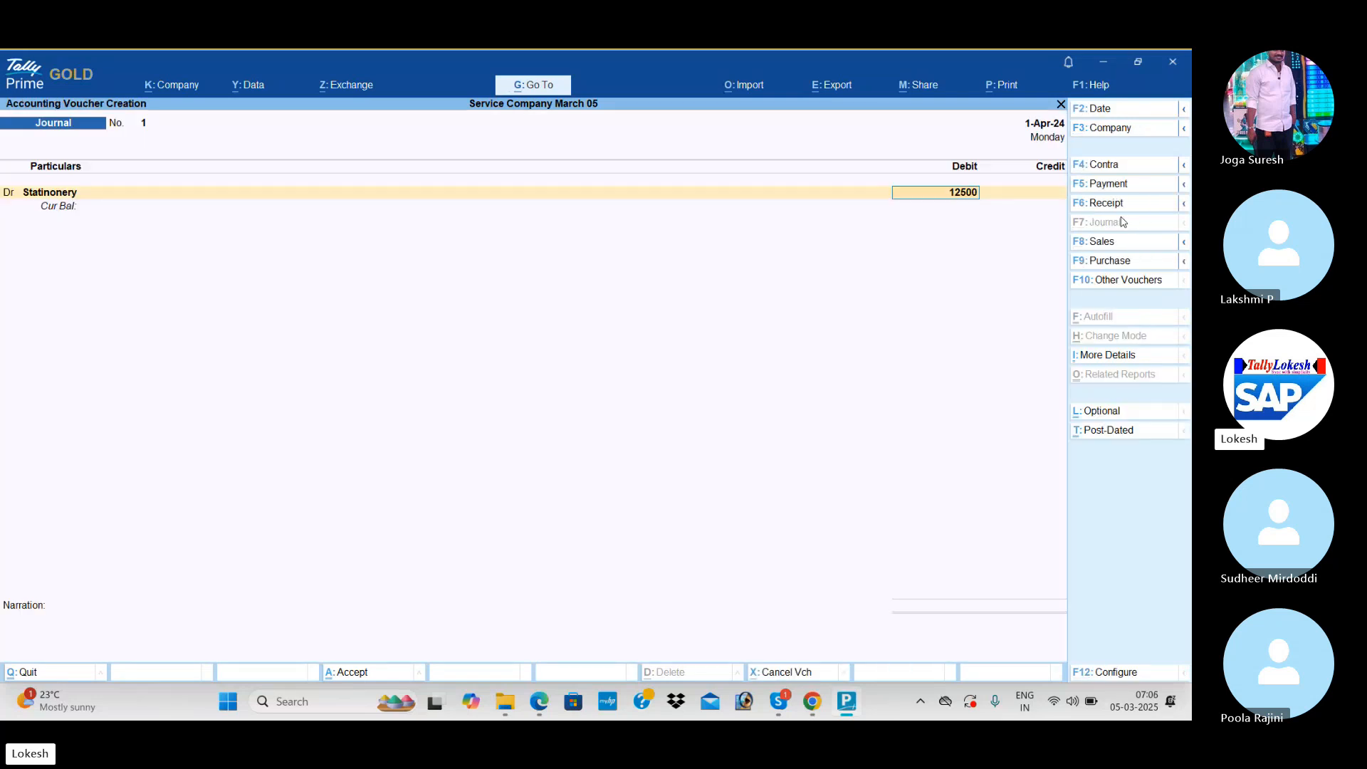
pyautogui.press('Return')
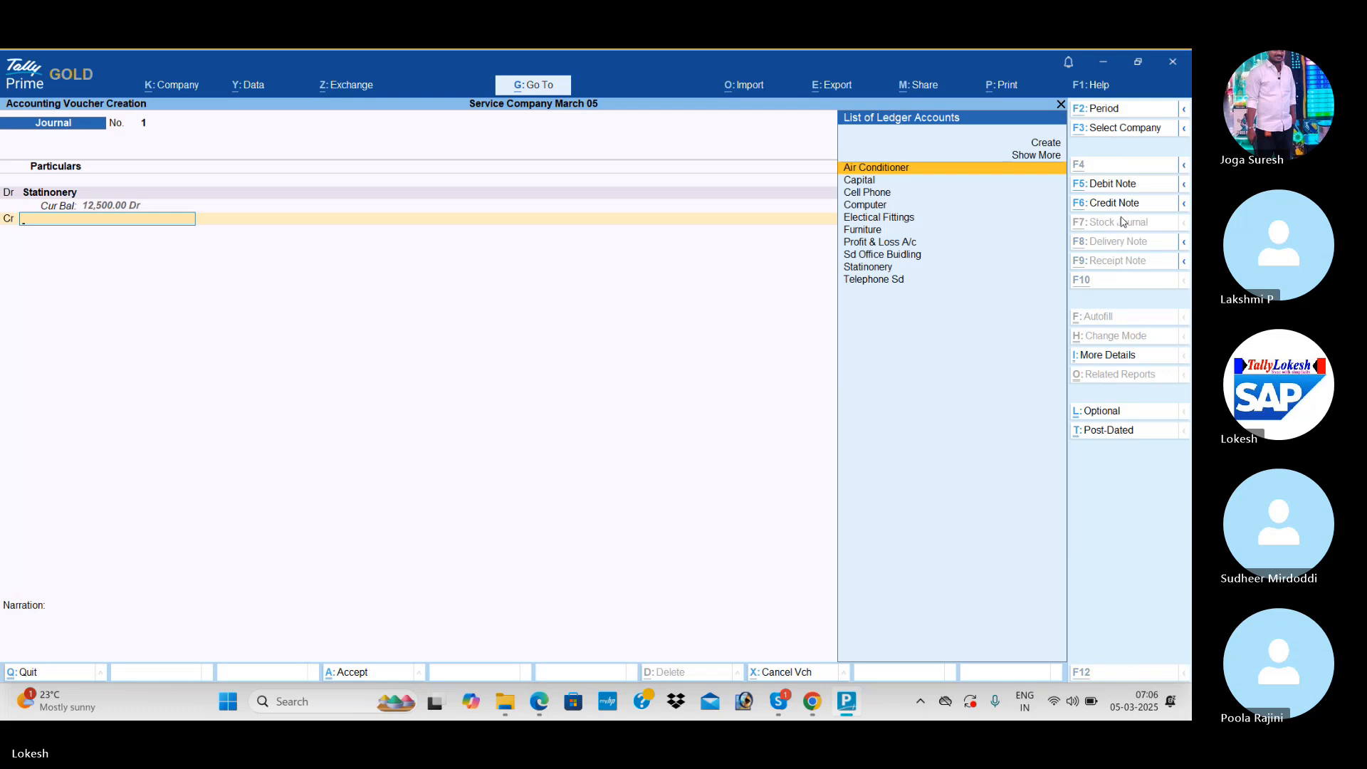
# Create a Global House ledger under Sundry Creditors and use it on the journal's credit line for 12500
pyautogui.hotkey('alt', 'c')
pyautogui.write('Global H')
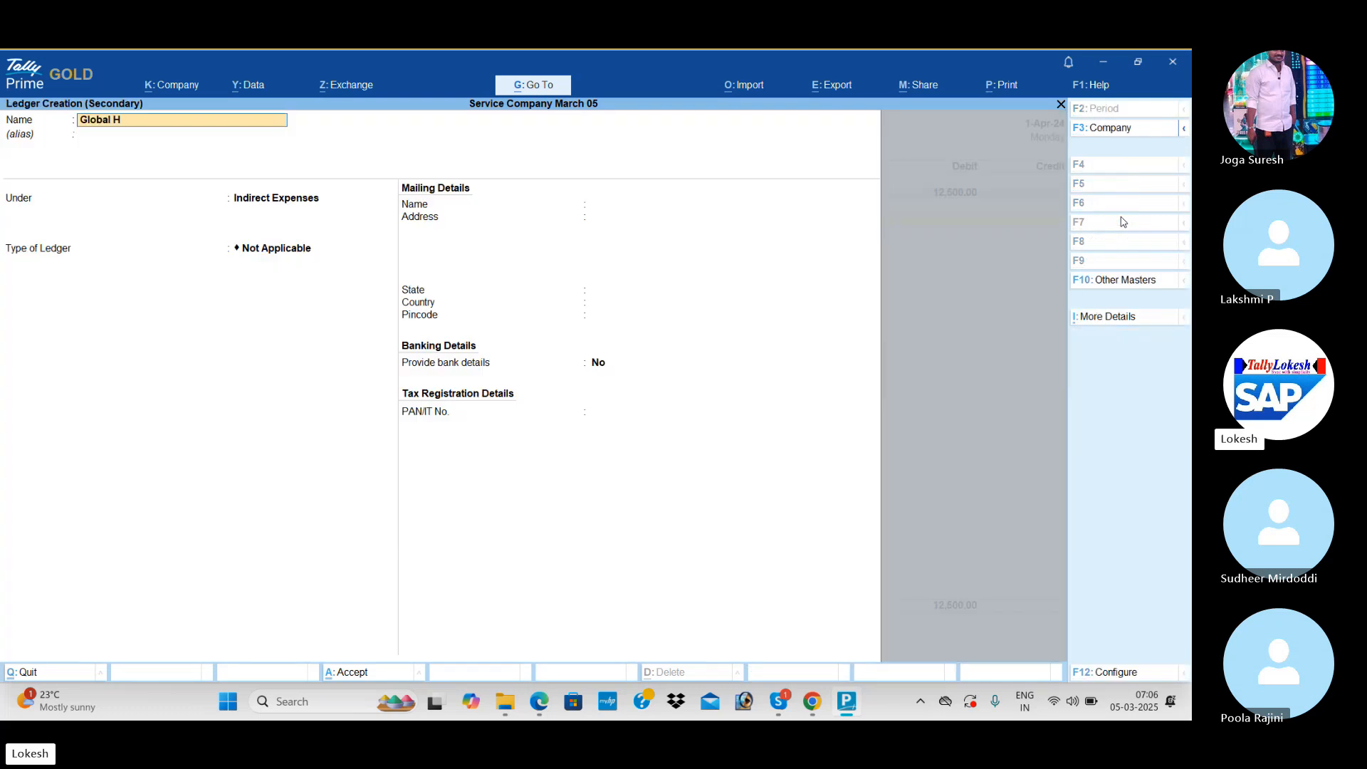
pyautogui.write('o')
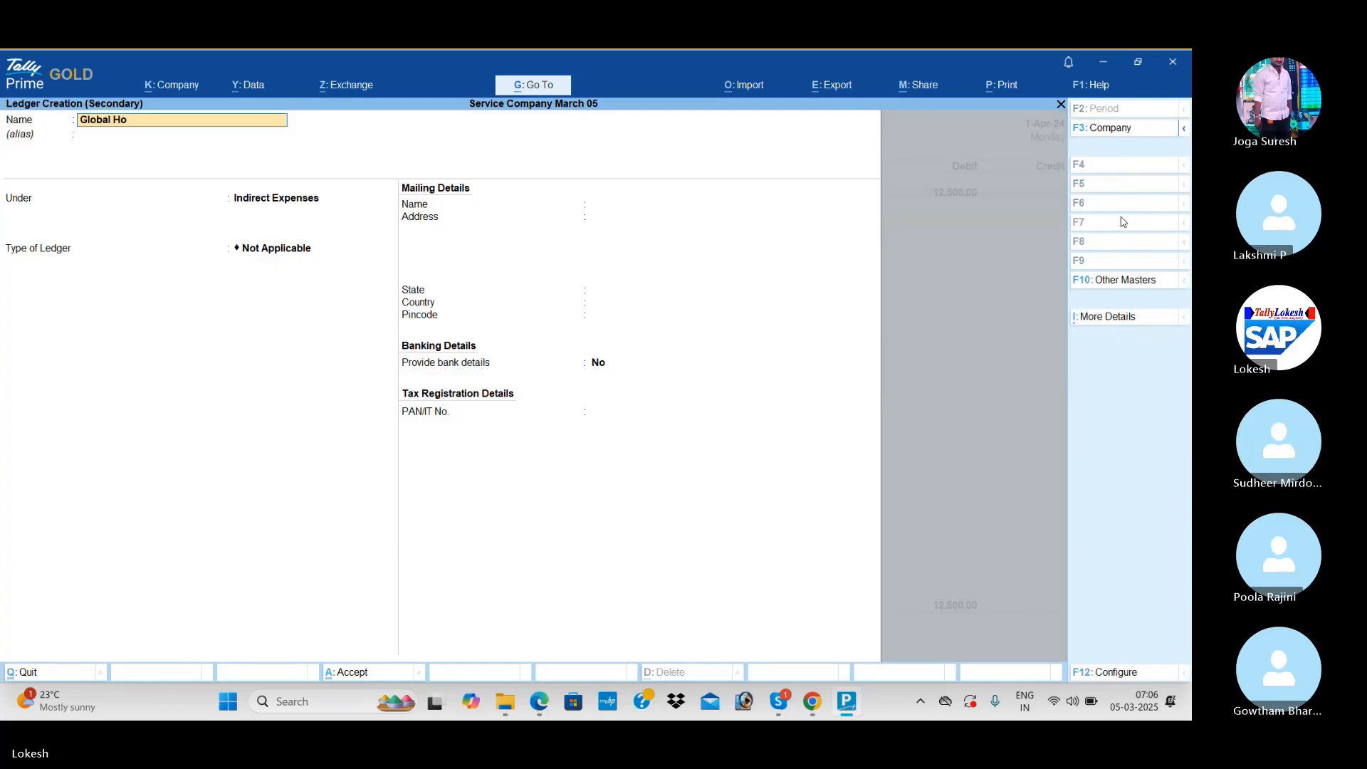
pyautogui.write('use')
pyautogui.press('Return')
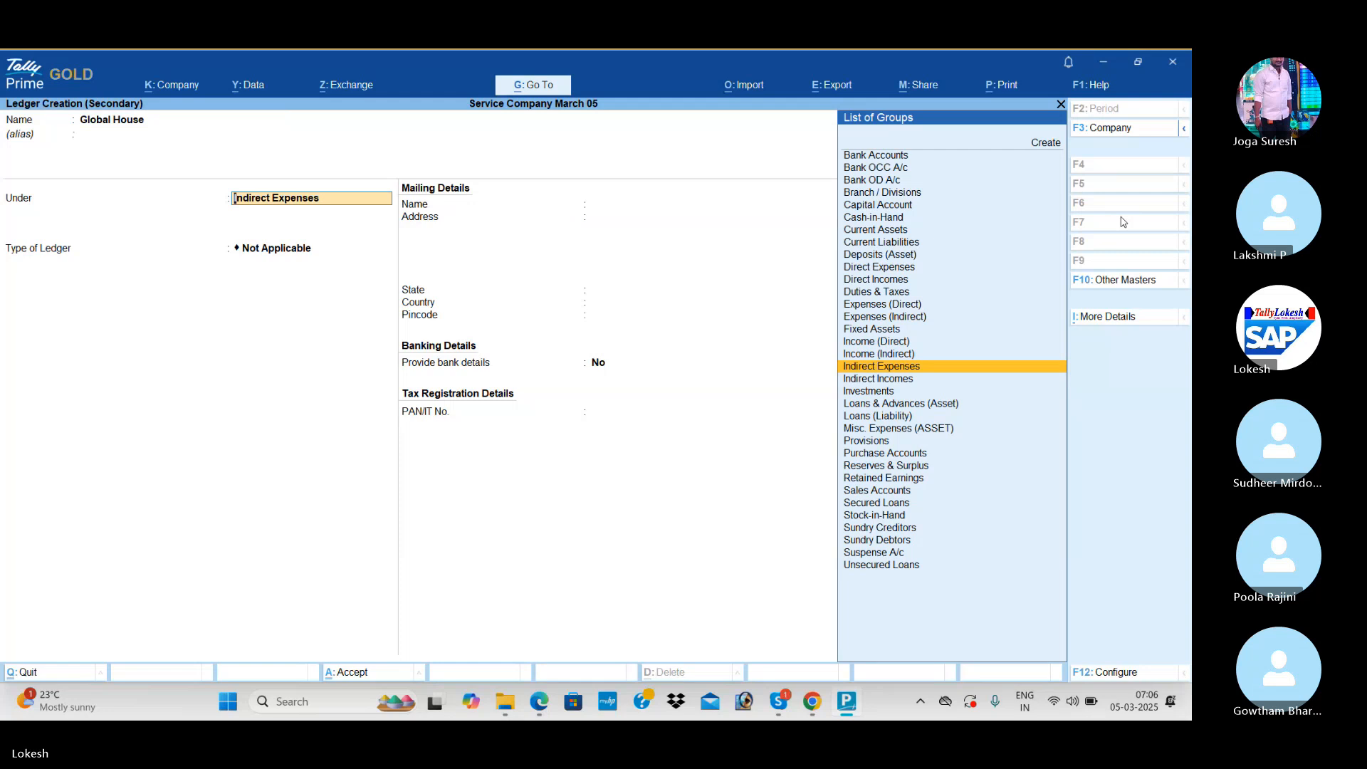
pyautogui.write('Sun')
pyautogui.press('Down')
pyautogui.press('Return')
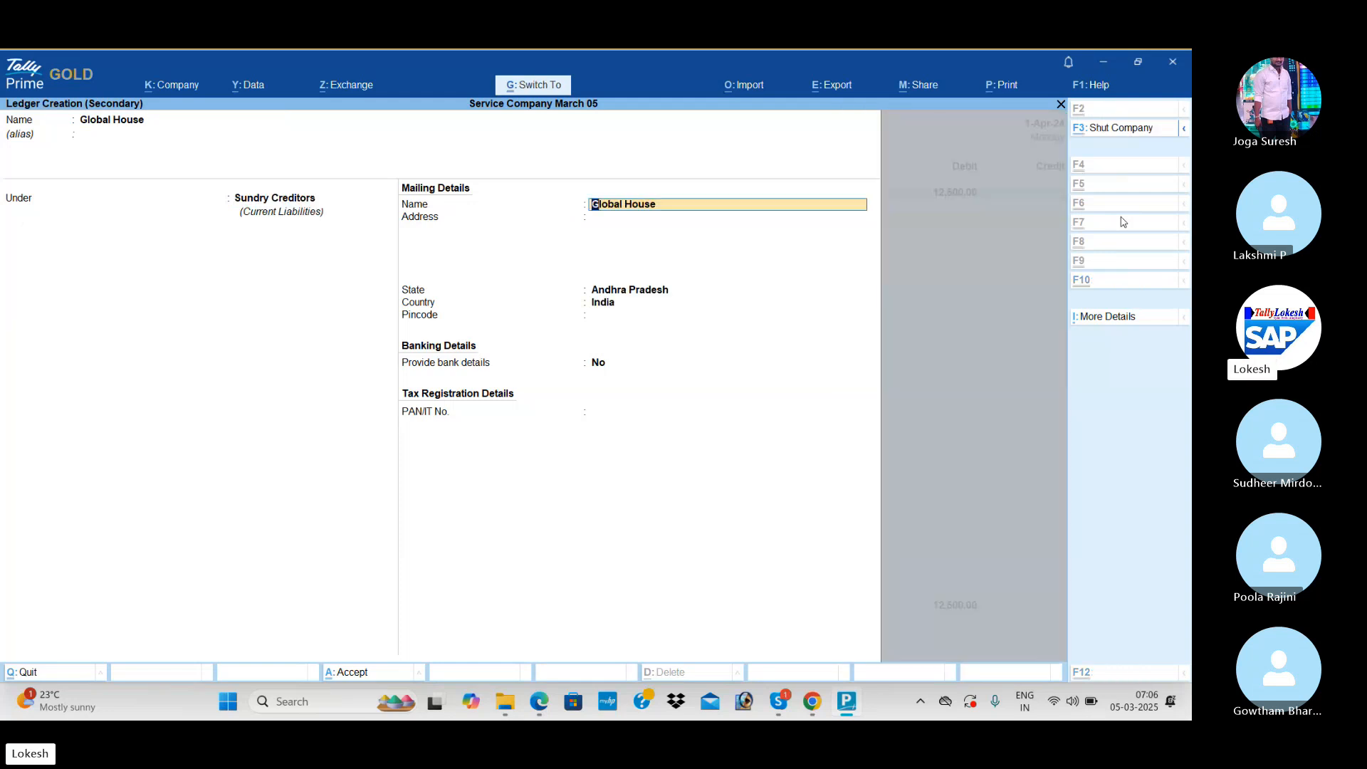
pyautogui.hotkey('ctrl', 'a')
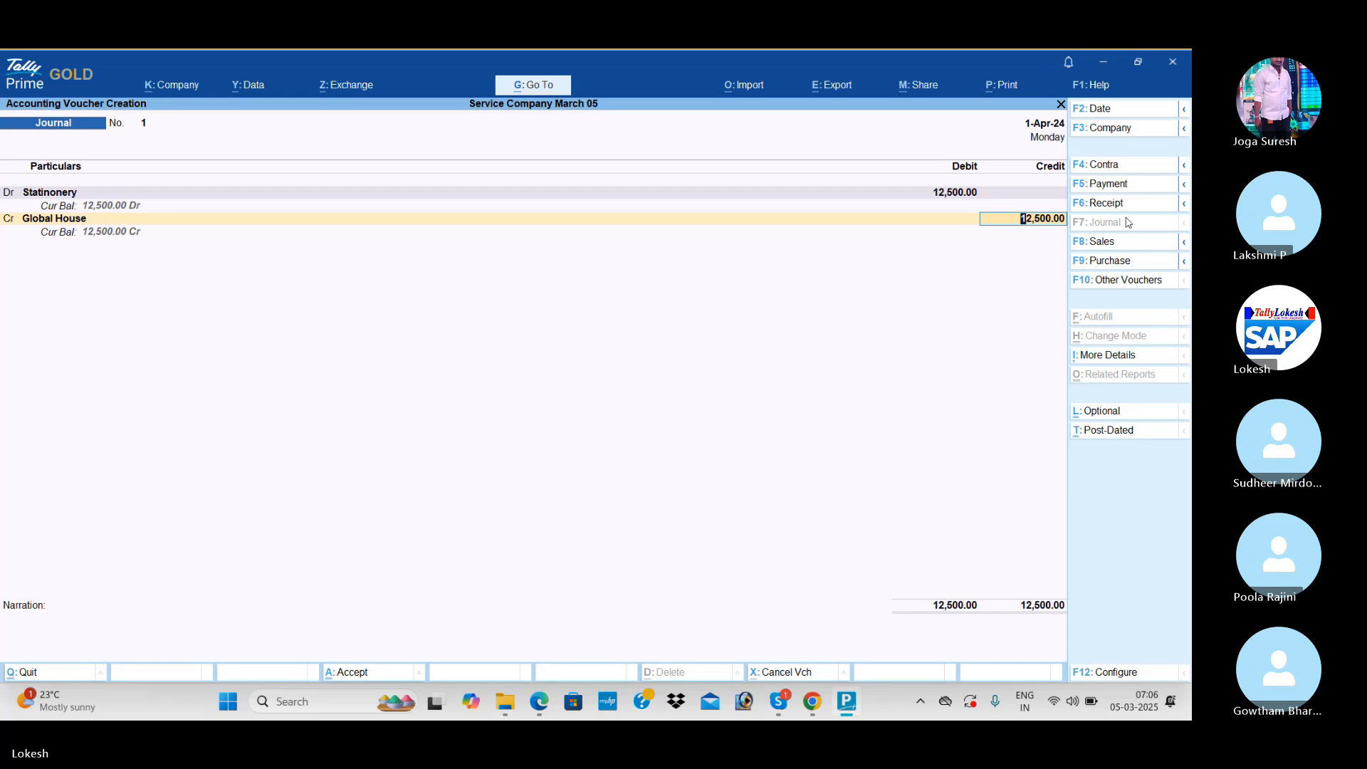
# Switch the open voucher to a receipt and create a Consulting Fee ledger under Indirect Incomes for its credit line
pyautogui.click(1119, 209)
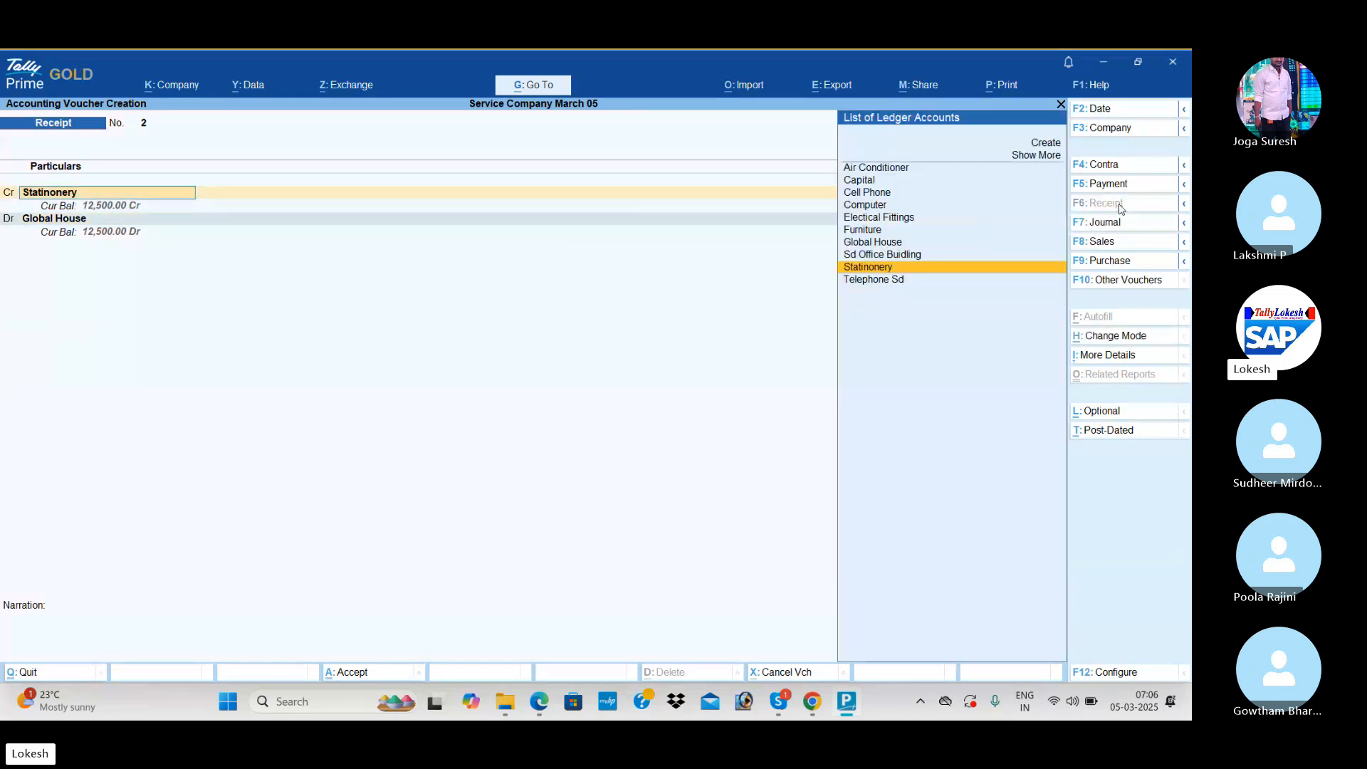
pyautogui.hotkey('alt', 'c')
pyautogui.write('Consultin')
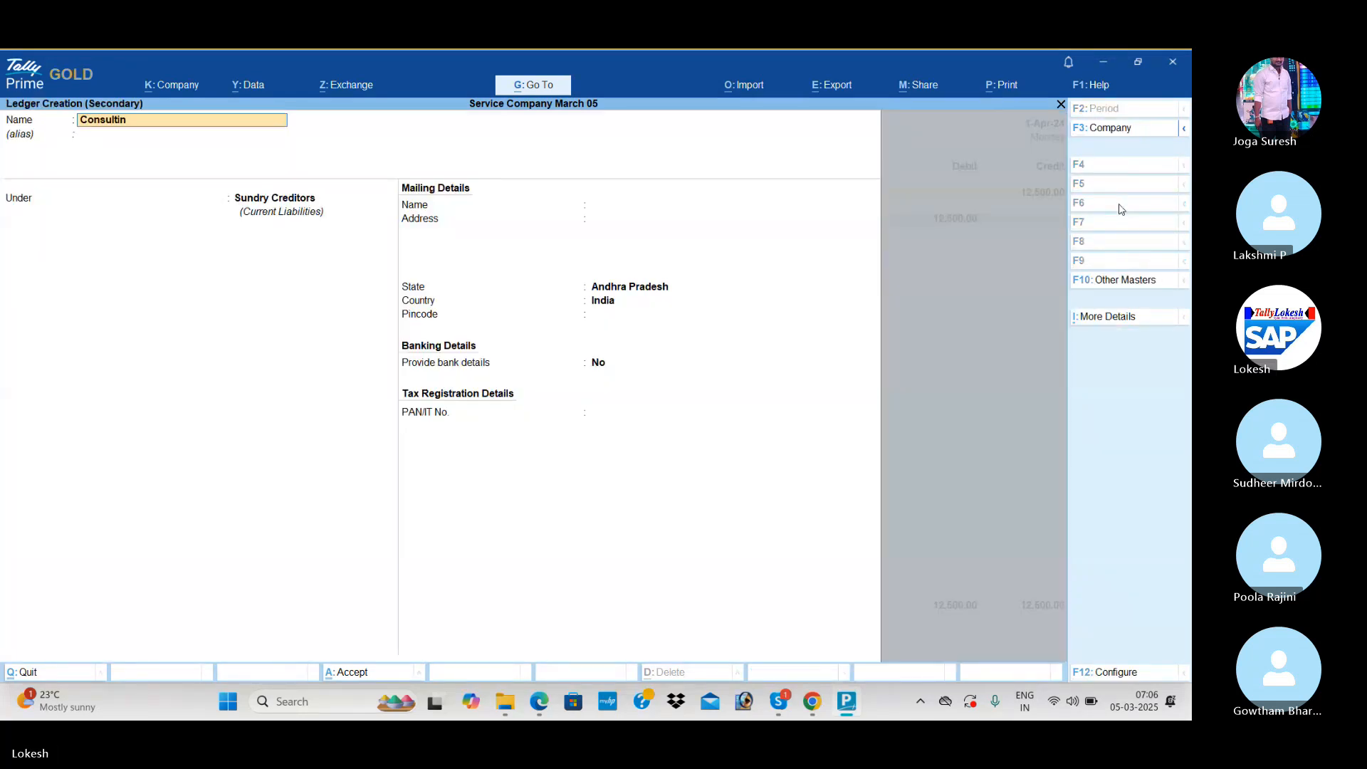
pyautogui.write('g fee')
pyautogui.press('Return')
pyautogui.press('Return')
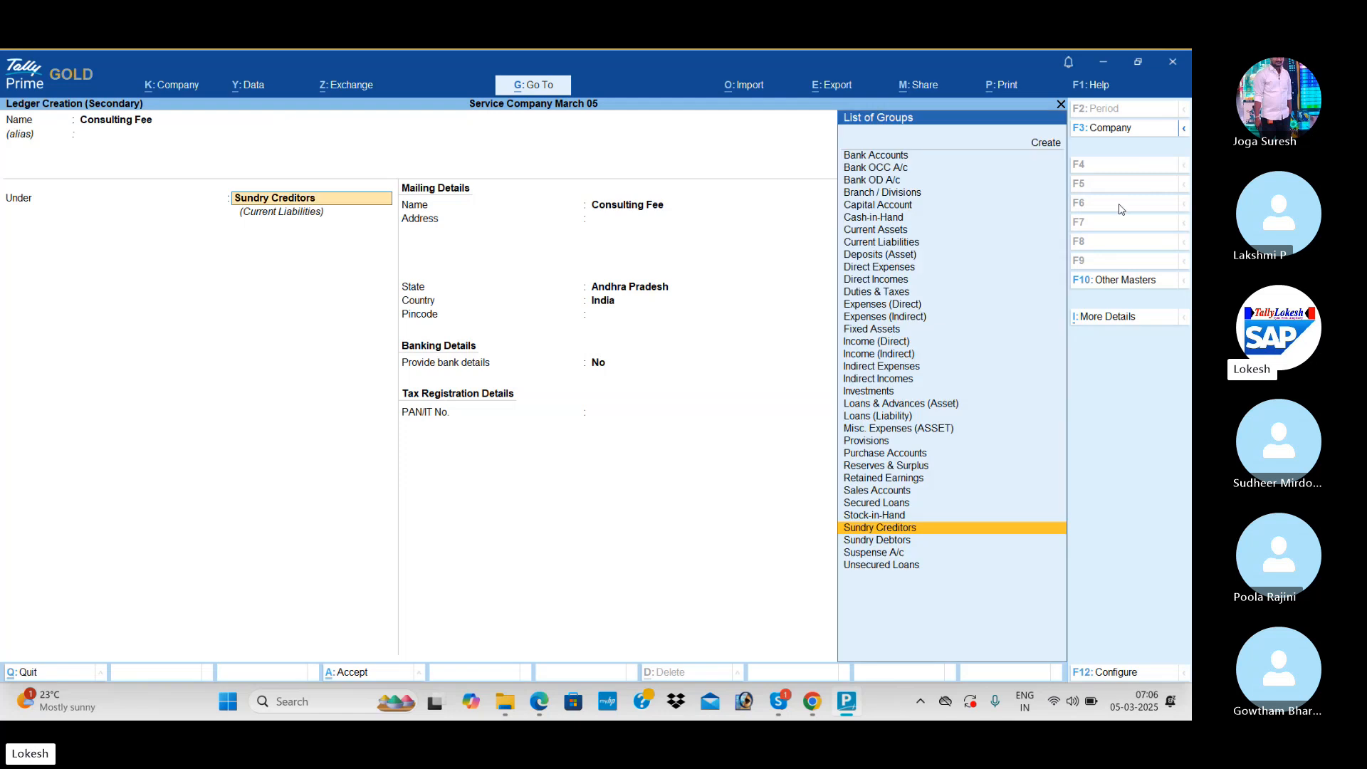
pyautogui.write('Ind')
pyautogui.press('Down')
pyautogui.press('Down')
pyautogui.press('Down')
pyautogui.press('Return')
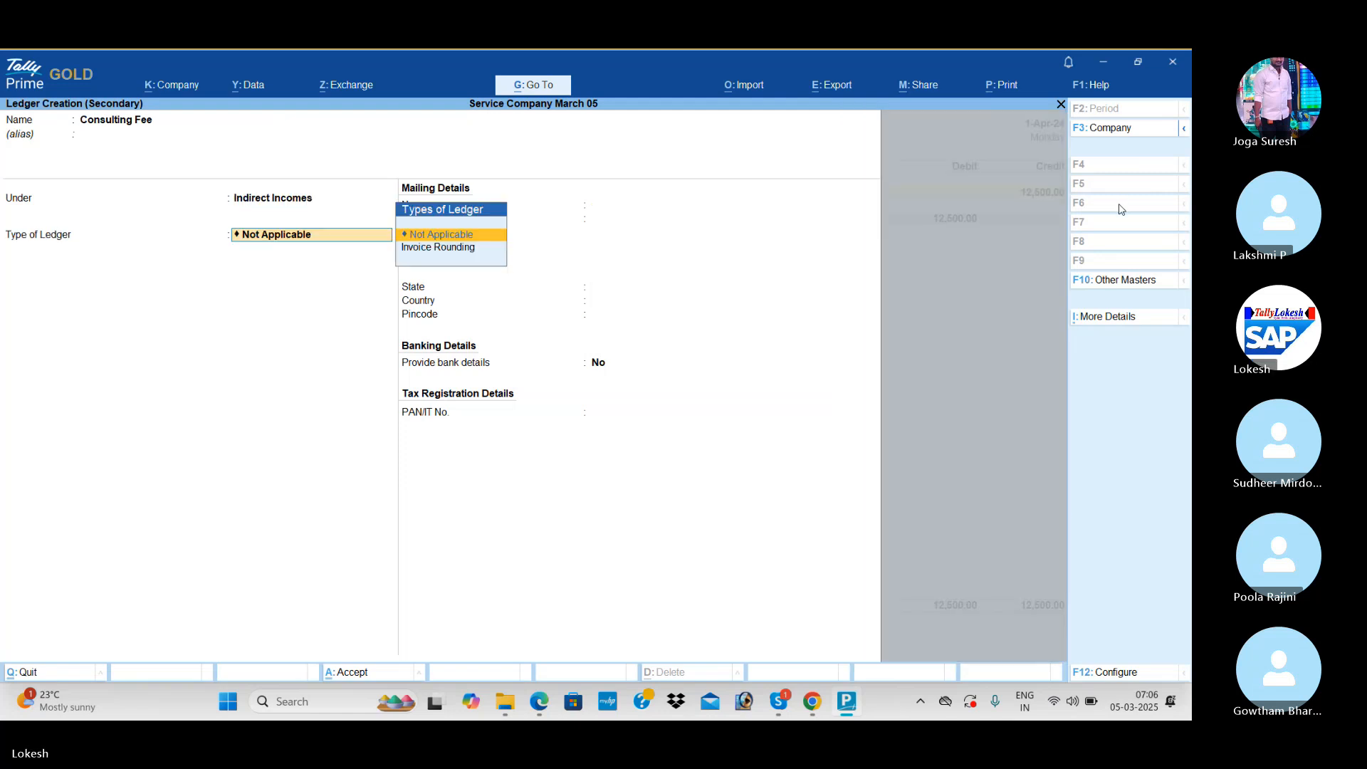
pyautogui.hotkey('ctrl', 'a')
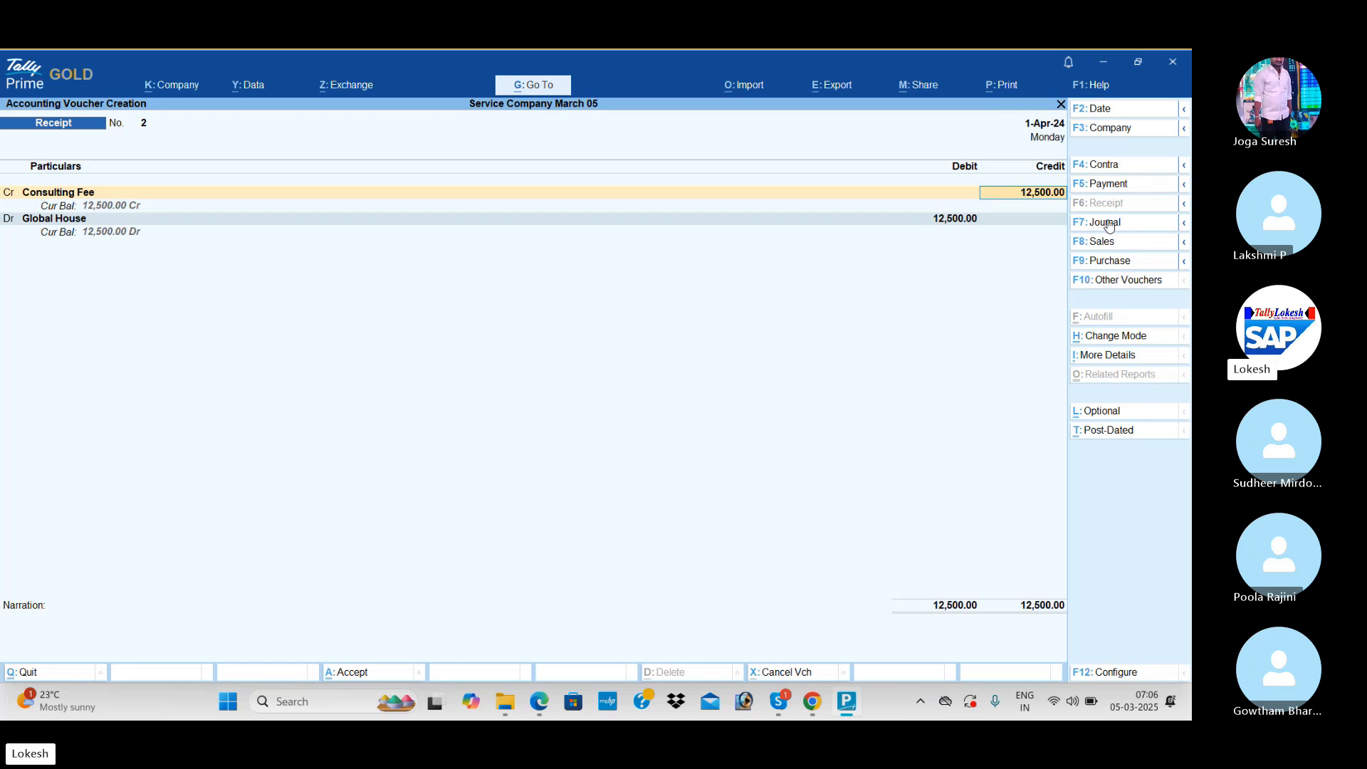
# Discard the unsaved receipt voucher and review the 1-Apr-24 vouchers in the Day Book
pyautogui.press('BackSpace')
pyautogui.press('Escape')
pyautogui.press('y')
pyautogui.press('Return')
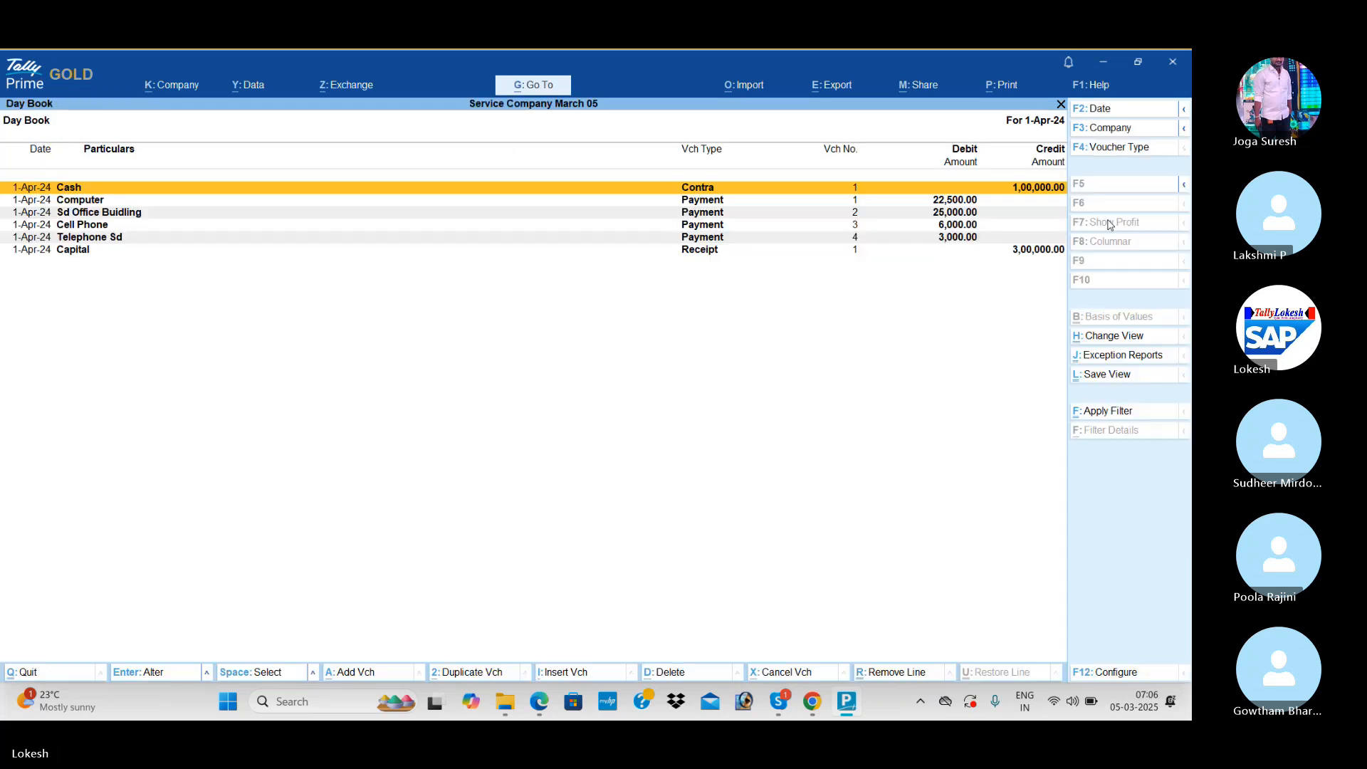
pyautogui.press('Down')
pyautogui.press('Down')
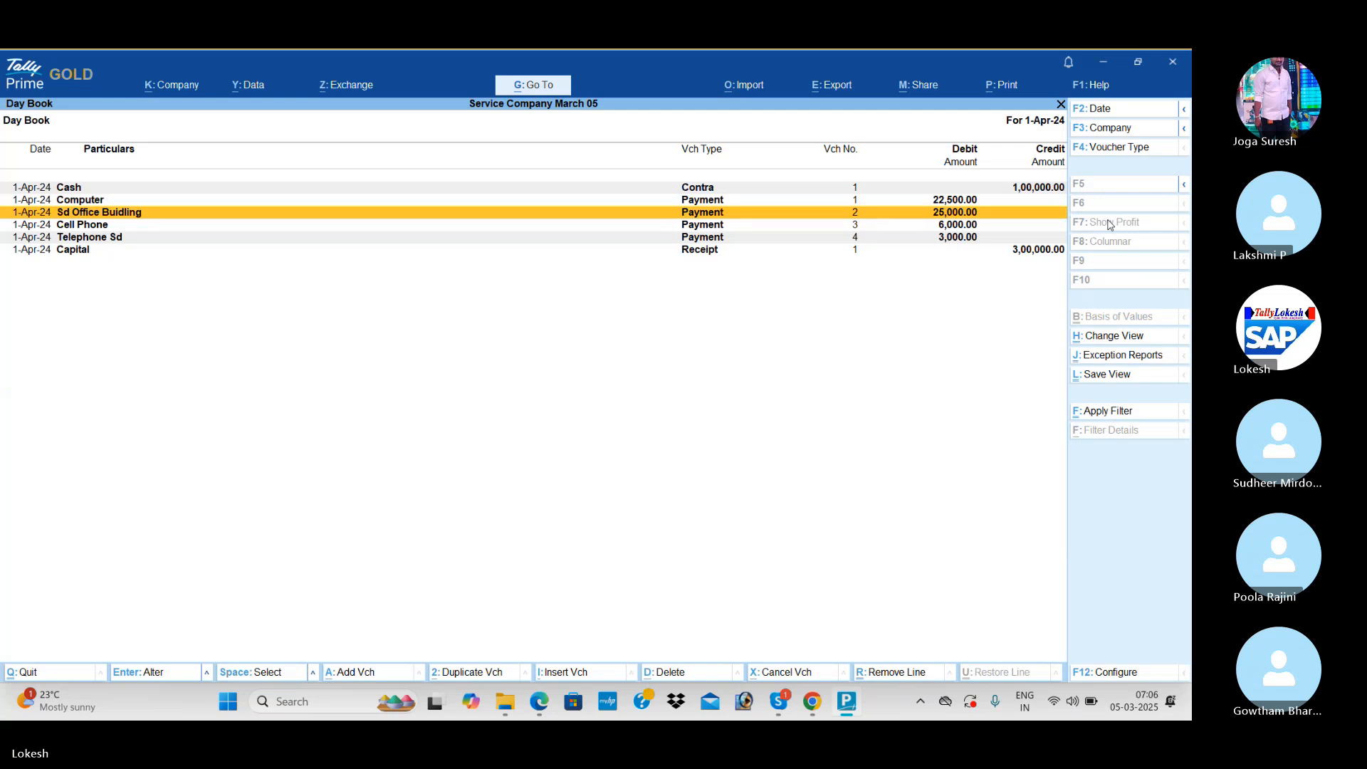
# Leave the Day Book and reopen voucher entry with a blank receipt voucher
pyautogui.press('Escape')
pyautogui.press('Up')
pyautogui.press('Return')
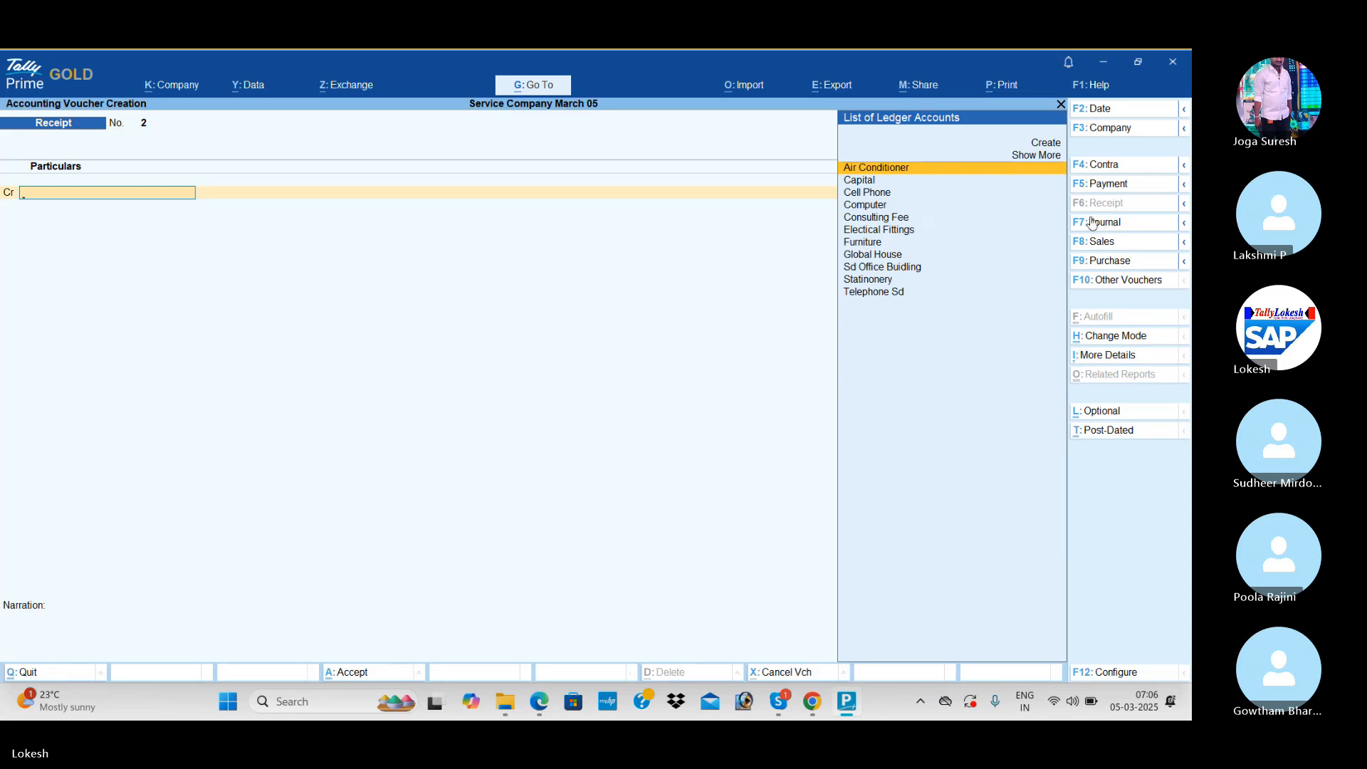
# Record a journal voucher debiting Statinonery and crediting Global House with 12500, and save it
pyautogui.press('F7')
pyautogui.write('St')
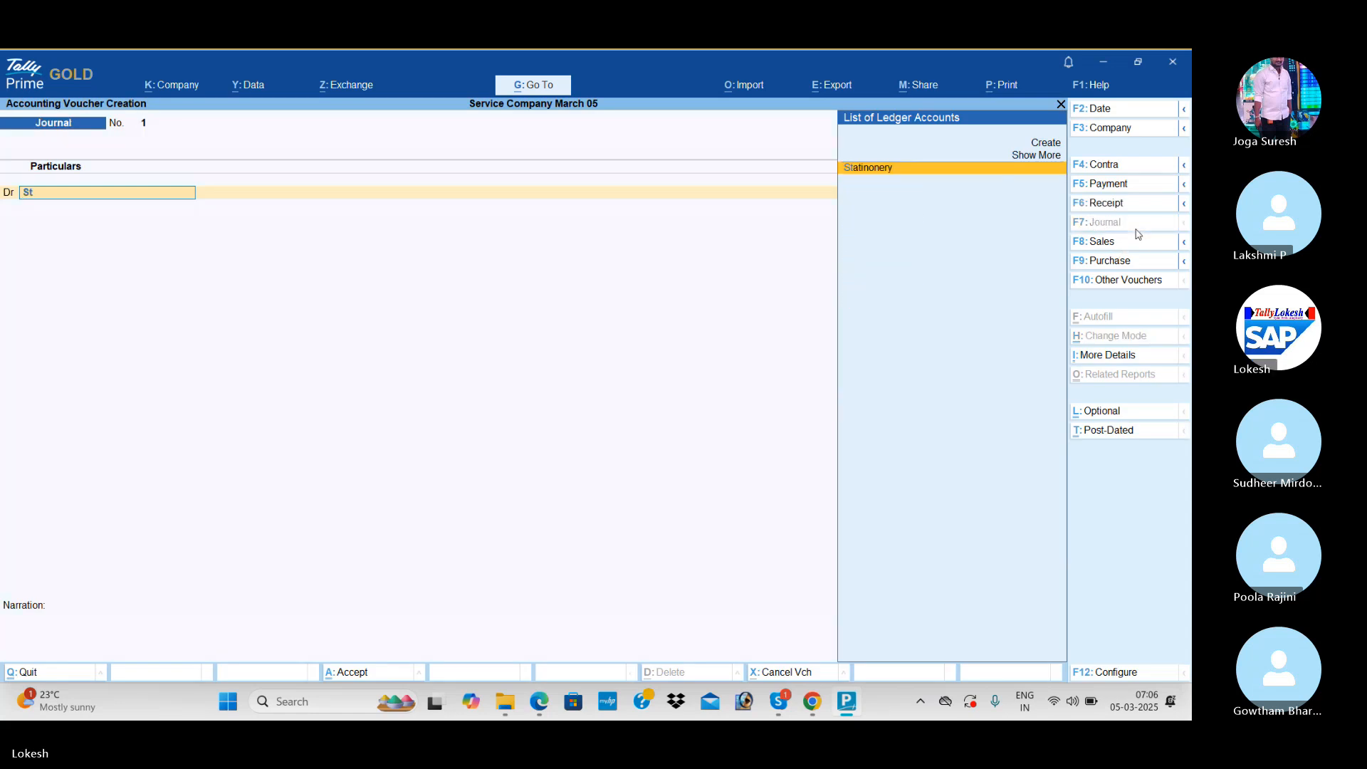
pyautogui.press('Return')
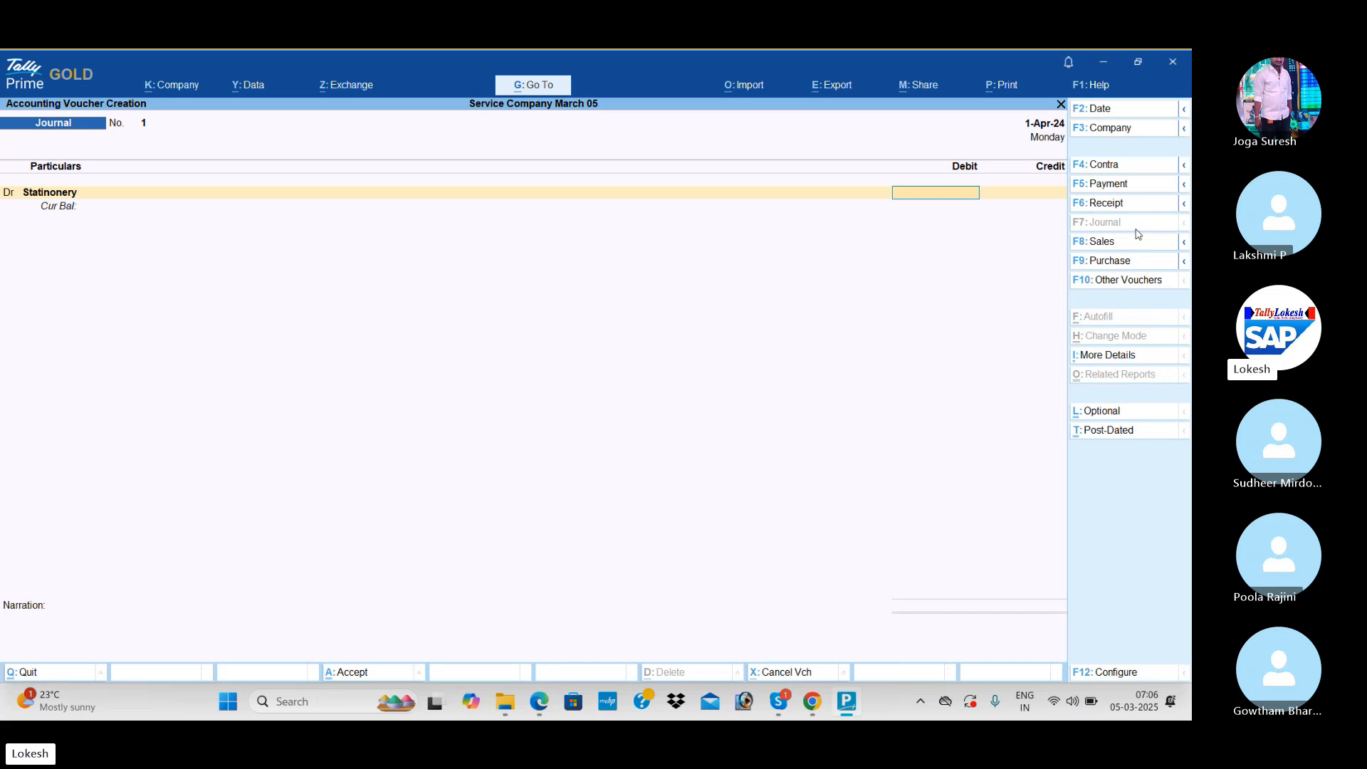
pyautogui.write('12500')
pyautogui.press('Return')
pyautogui.write('gl')
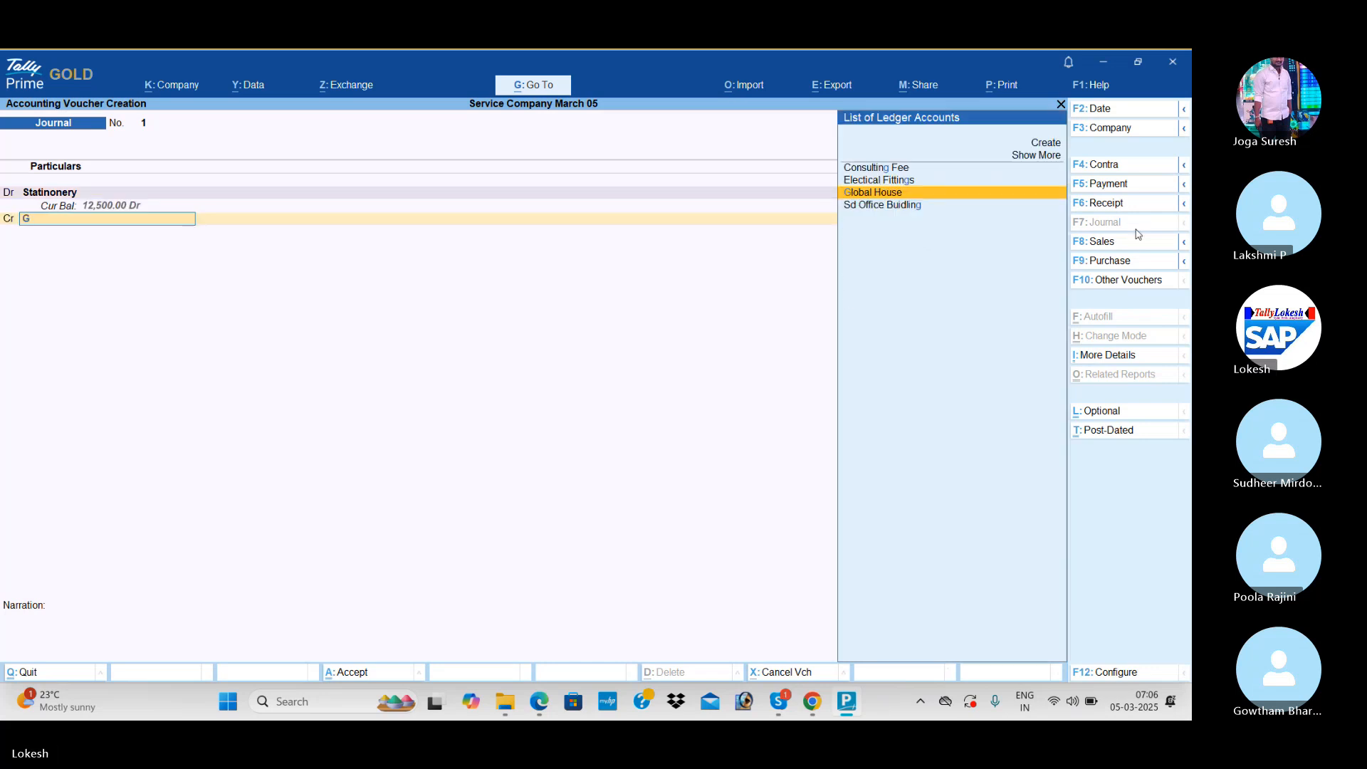
pyautogui.press('Return')
pyautogui.press('Return')
pyautogui.press('Return')
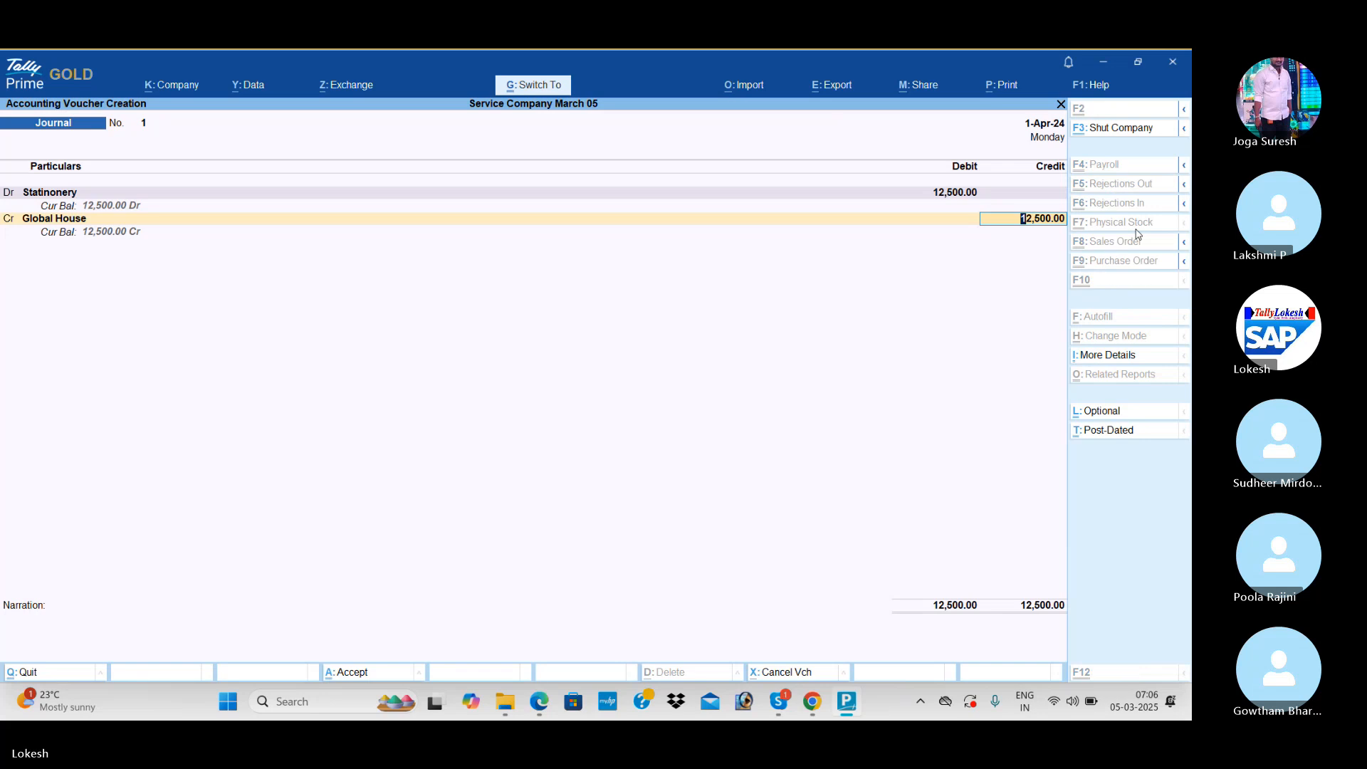
# Record a receipt voucher crediting Consulting Fee and debiting Hdfc Bank with 25000, and save it
pyautogui.click(1131, 211)
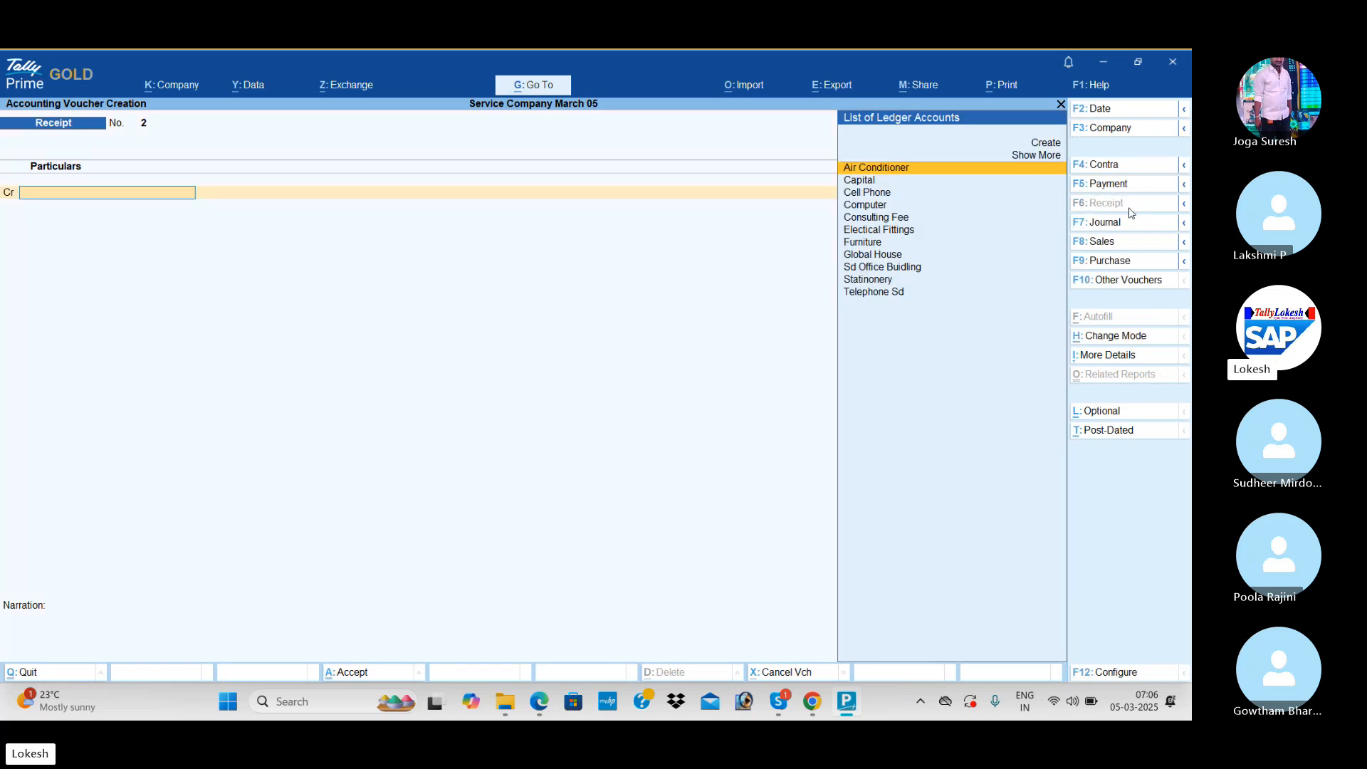
pyautogui.write('Con')
pyautogui.press('Return')
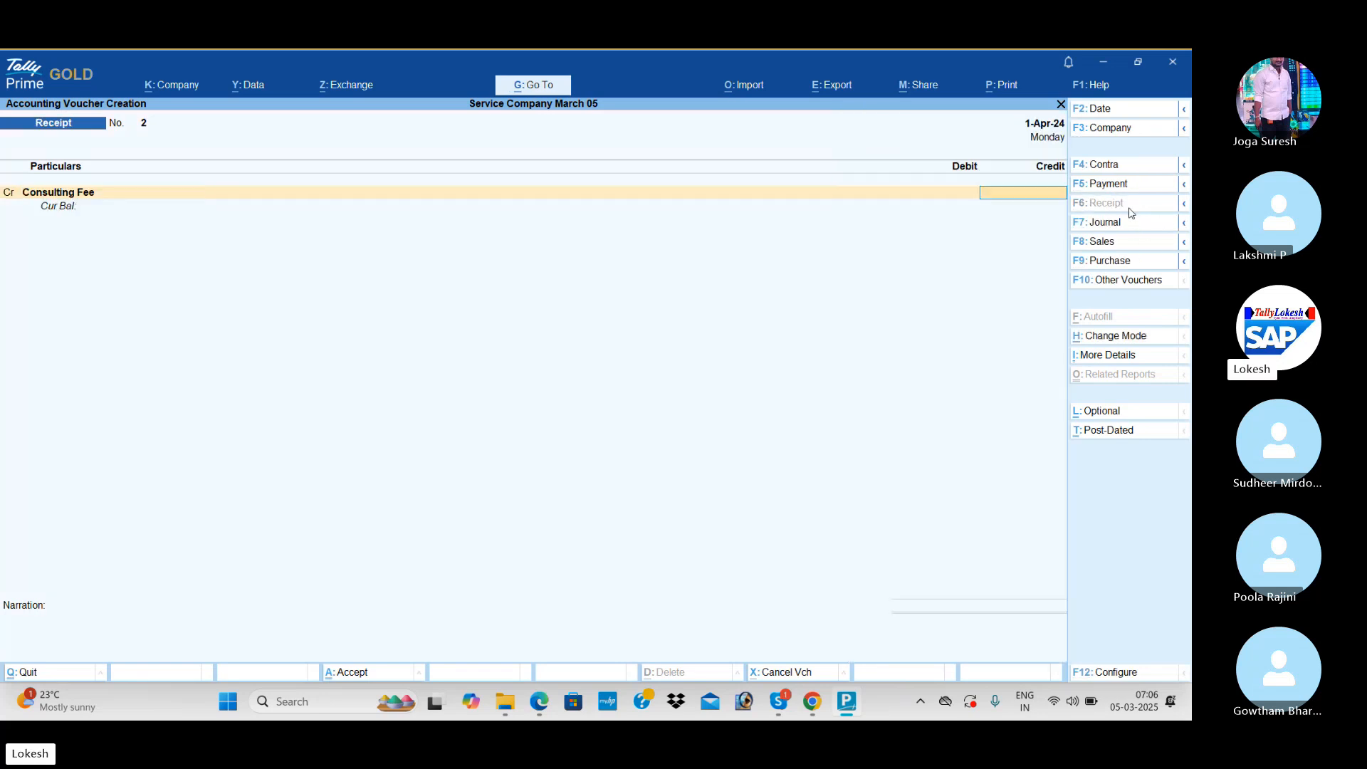
pyautogui.write('25000')
pyautogui.press('Return')
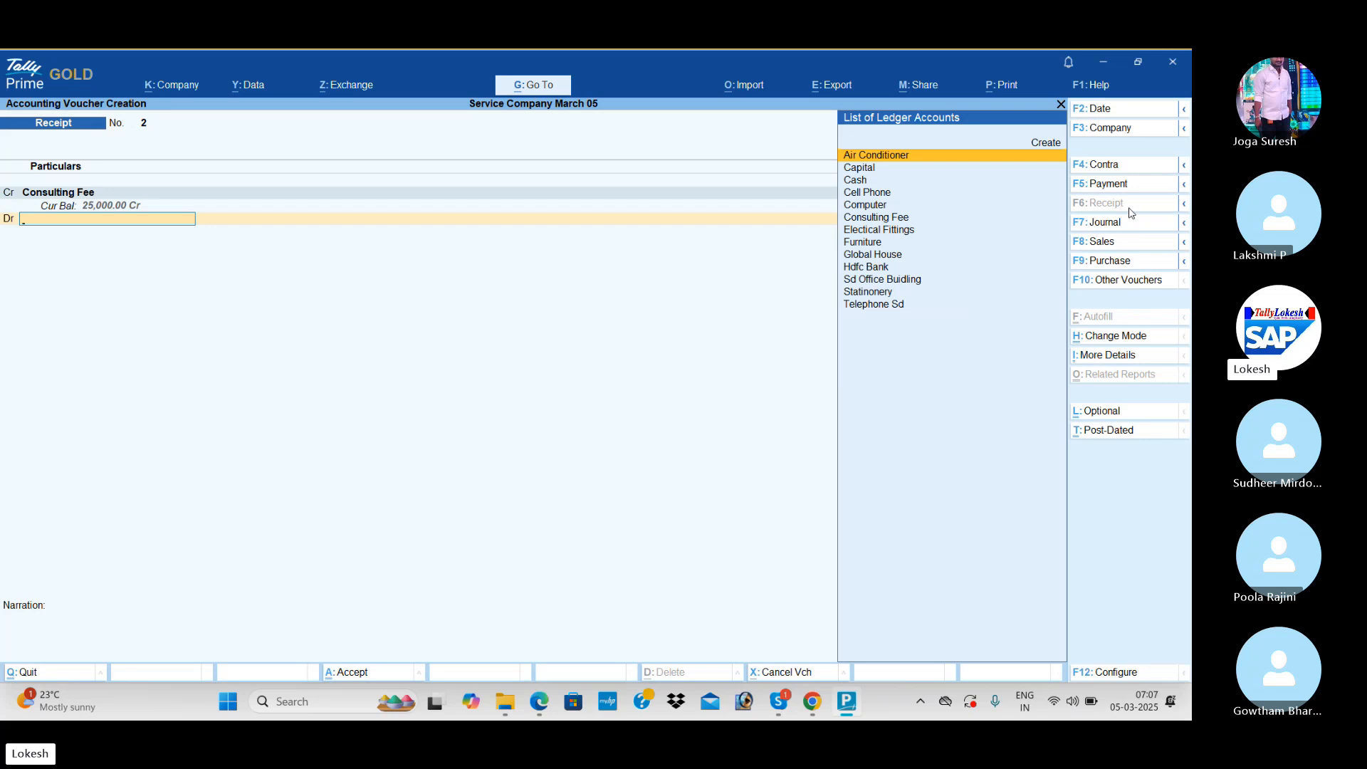
pyautogui.write('h')
pyautogui.press('Return')
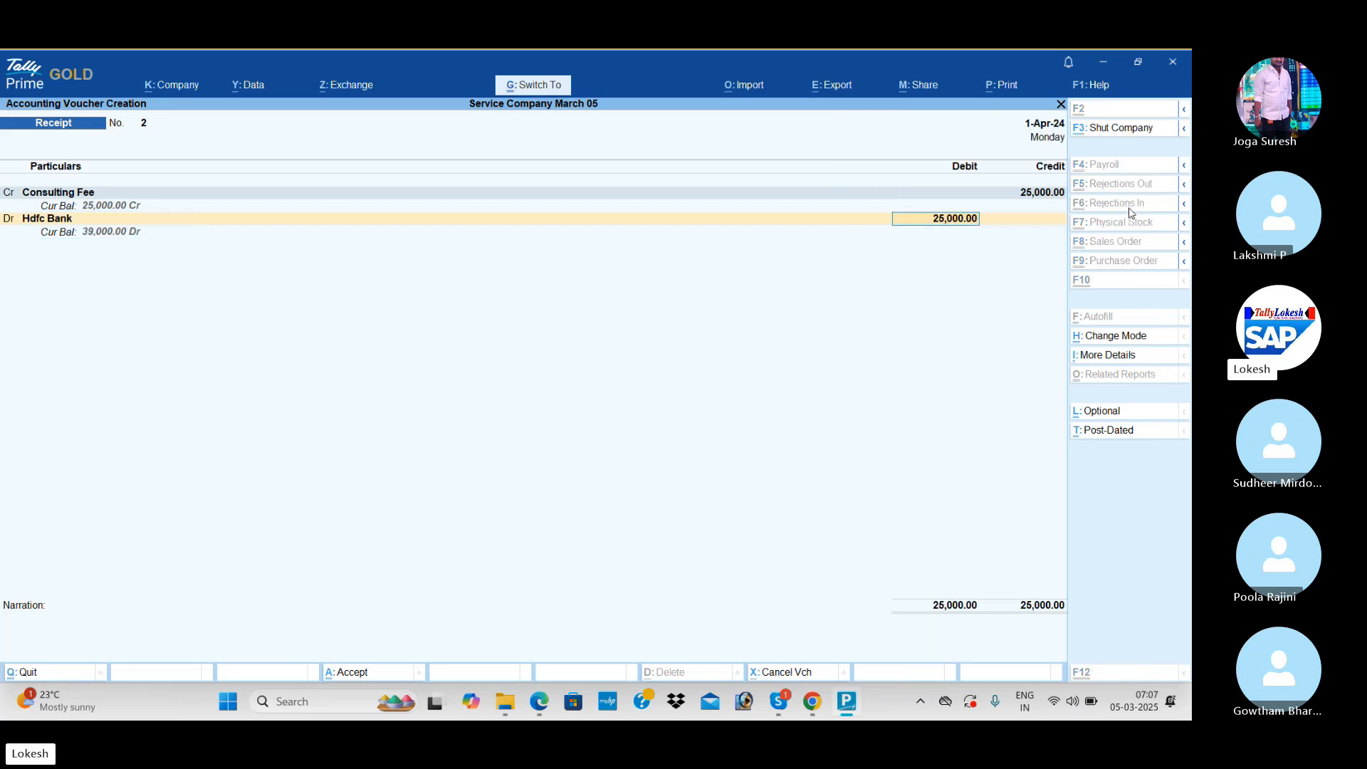
pyautogui.hotkey('ctrl', 'a')
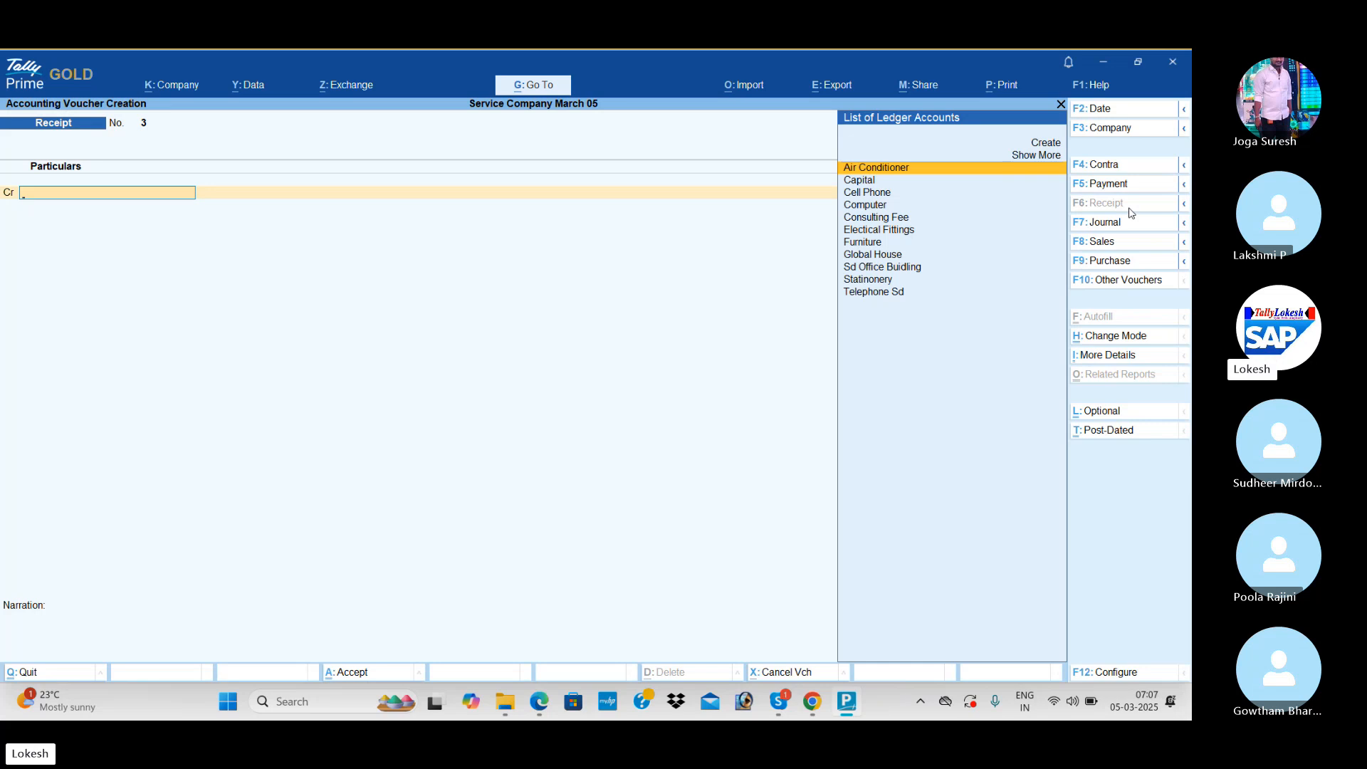
# Record a contra voucher moving 50000 from Cash to Hdfc Bank and save it
pyautogui.click(1126, 171)
pyautogui.press('Return')
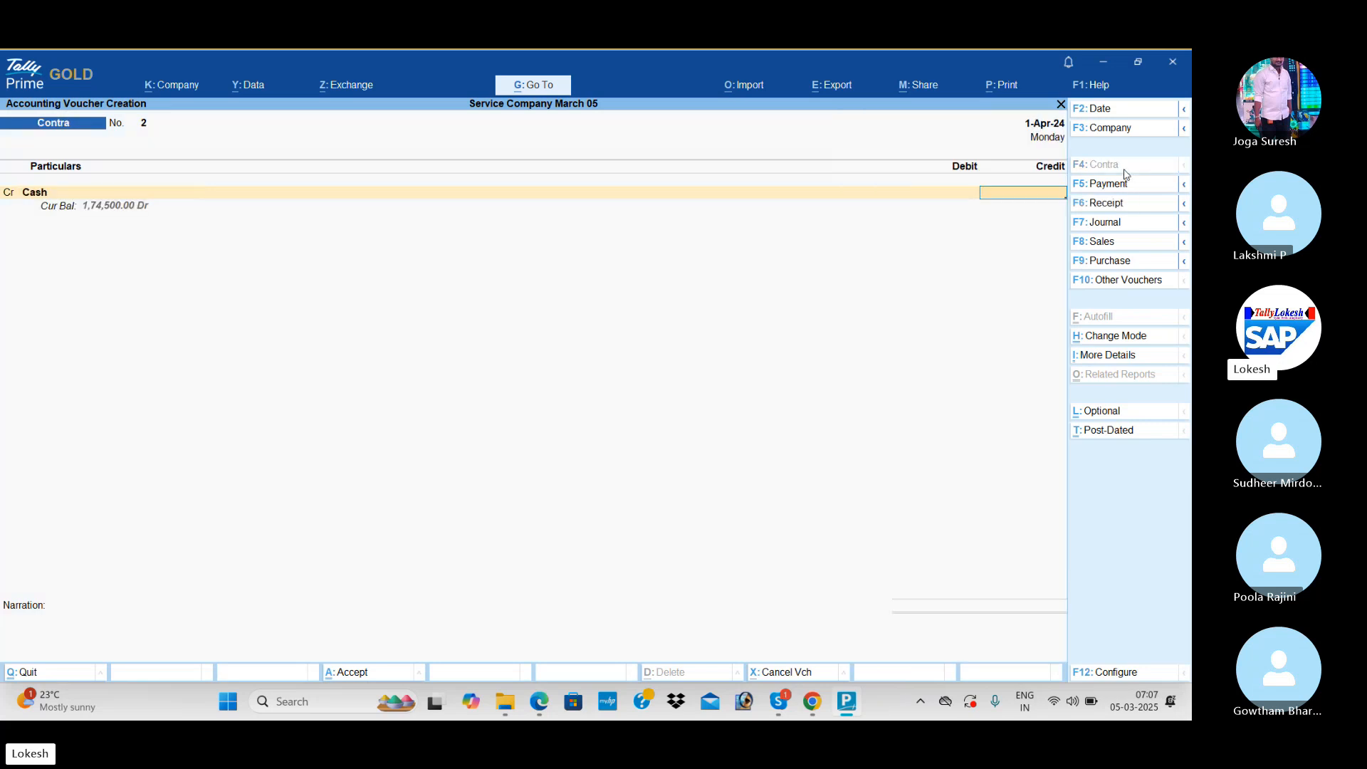
pyautogui.write('50000')
pyautogui.press('Return')
pyautogui.press('Return')
pyautogui.press('Return')
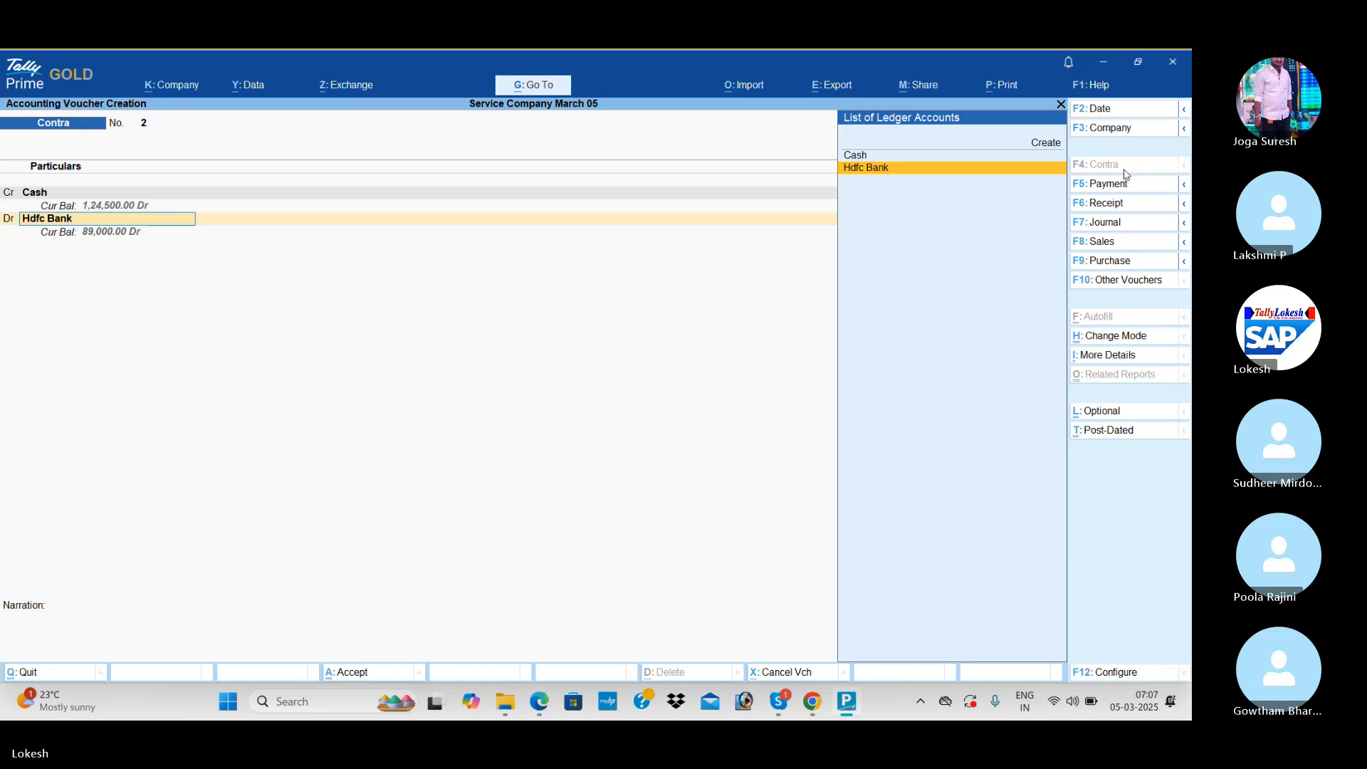
pyautogui.hotkey('ctrl', 'a')
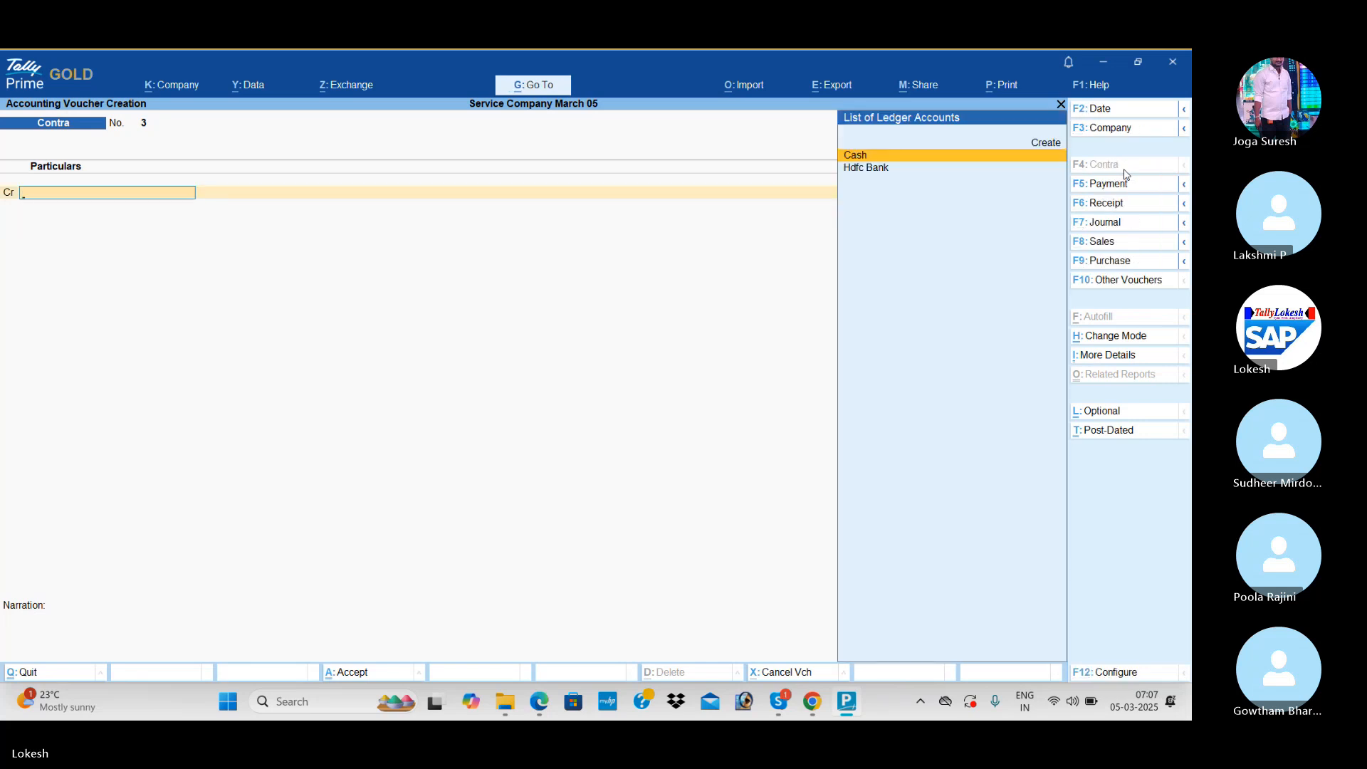
# Start another journal voucher and debit Statinonery with 6000
pyautogui.click(1125, 234)
pyautogui.write('sta')
pyautogui.press('Return')
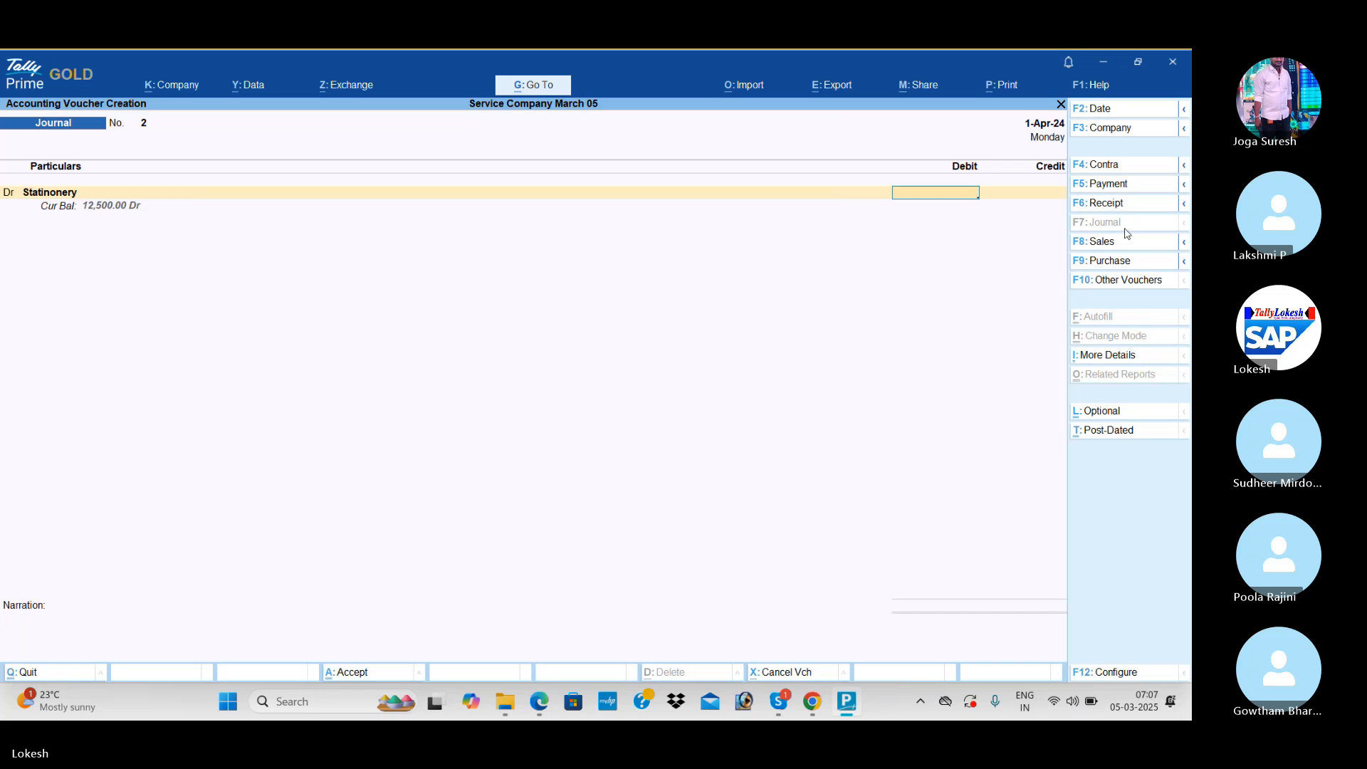
pyautogui.write('6000')
pyautogui.press('Return')
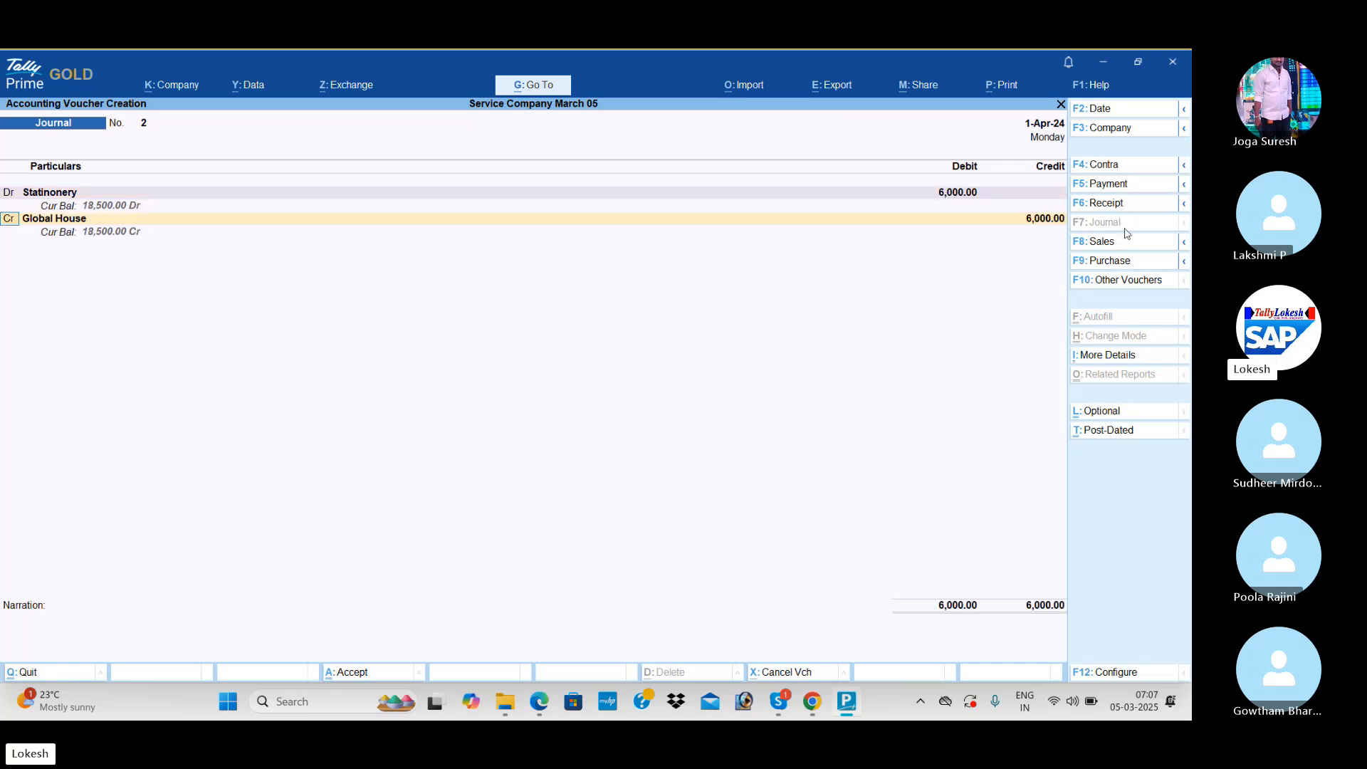
# Create an Ink Publizsers ledger under Sundry Creditors, use it on the journal's credit line for 6000 and save the voucher
pyautogui.hotkey('alt', 'c')
pyautogui.write('Ink ')
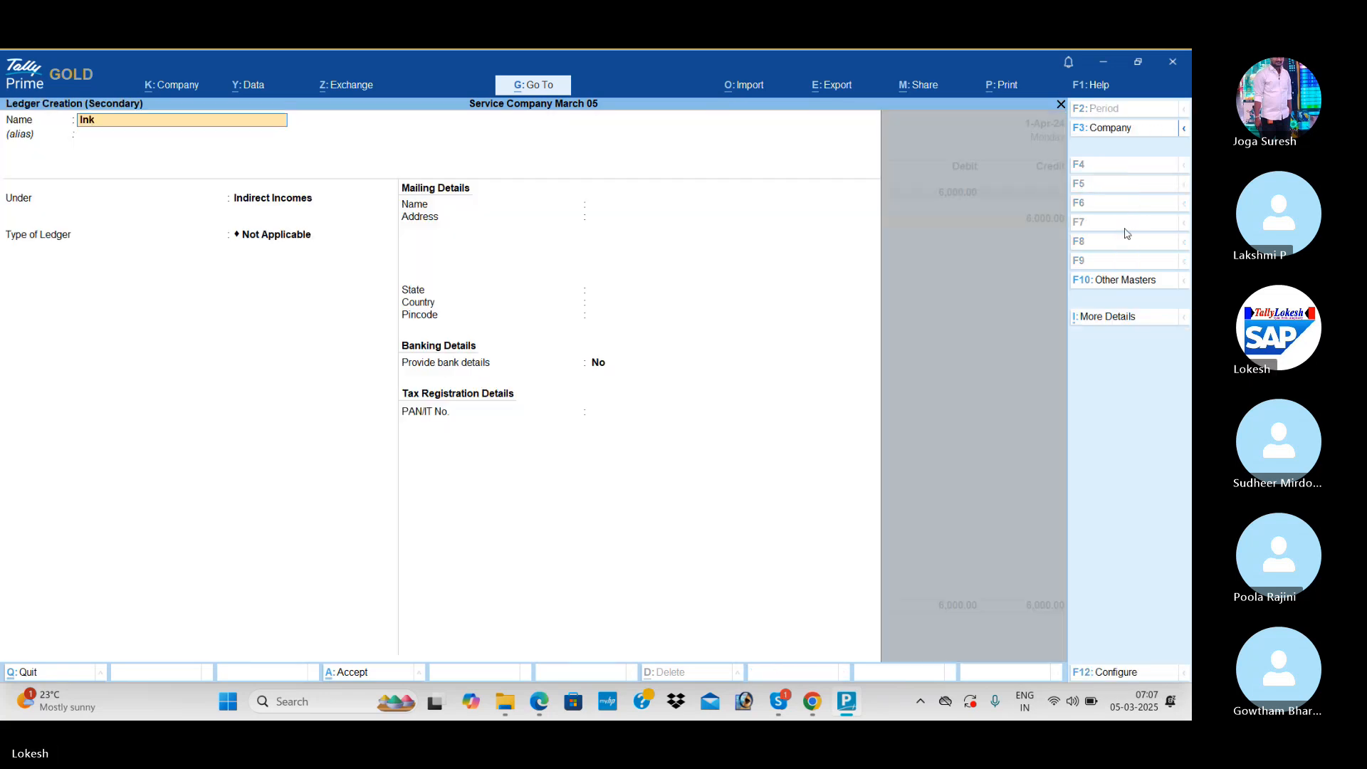
pyautogui.write('Publizsers')
pyautogui.press('Return')
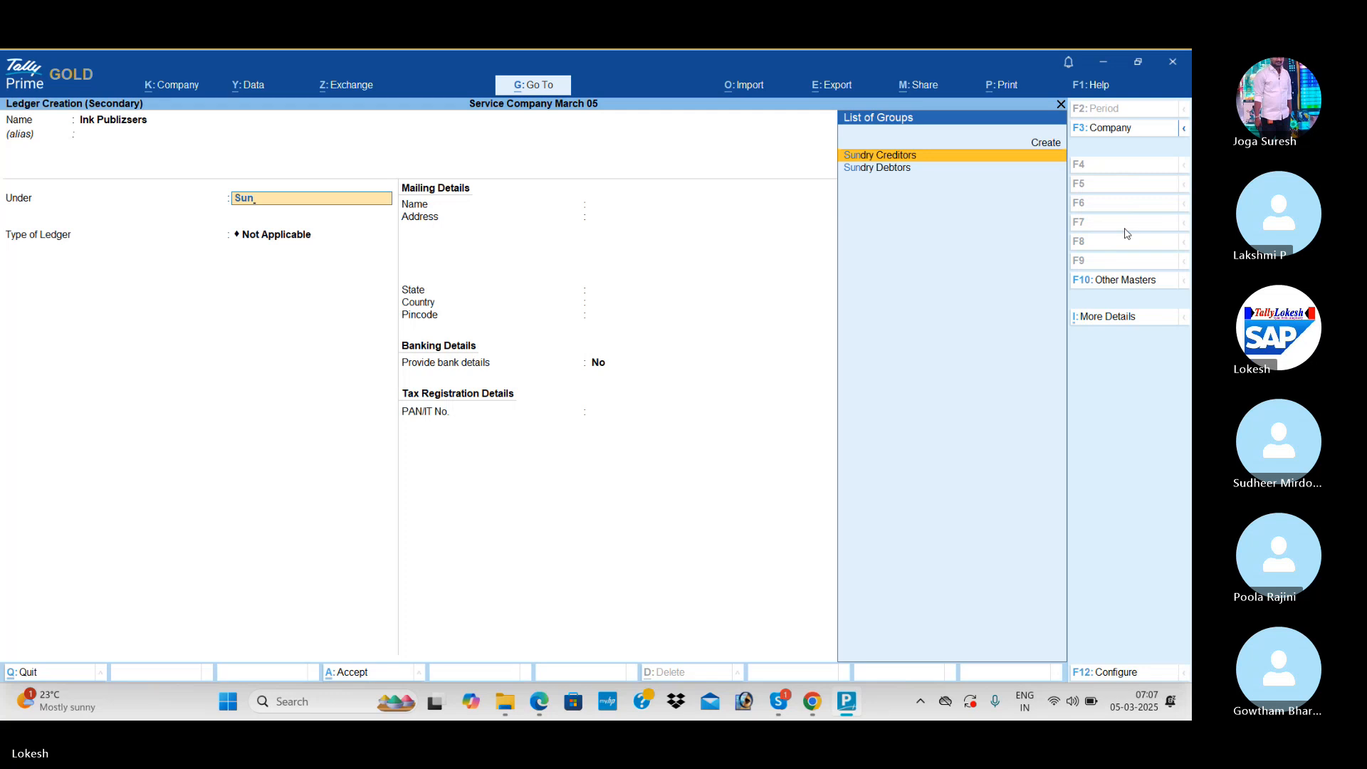
pyautogui.press('Return')
pyautogui.hotkey('ctrl', 'a')
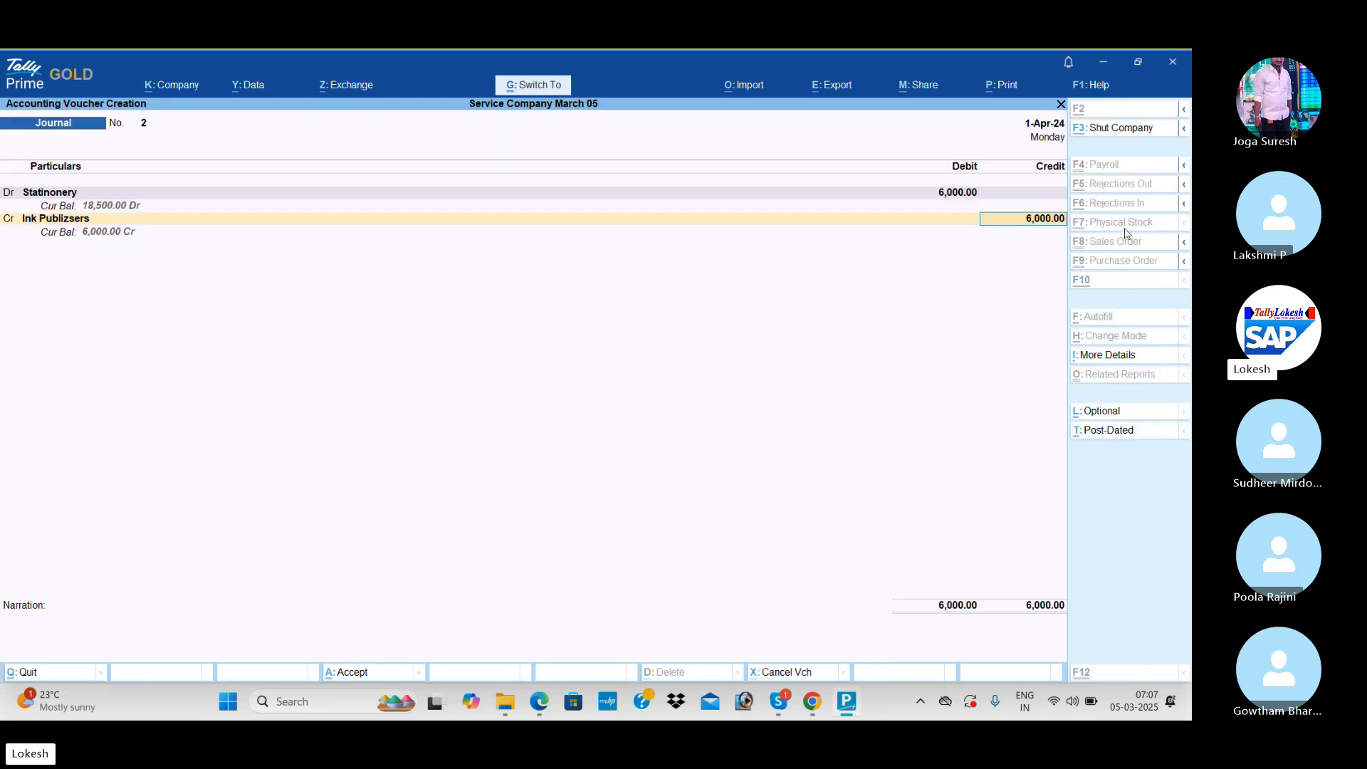
pyautogui.hotkey('ctrl', 'a')
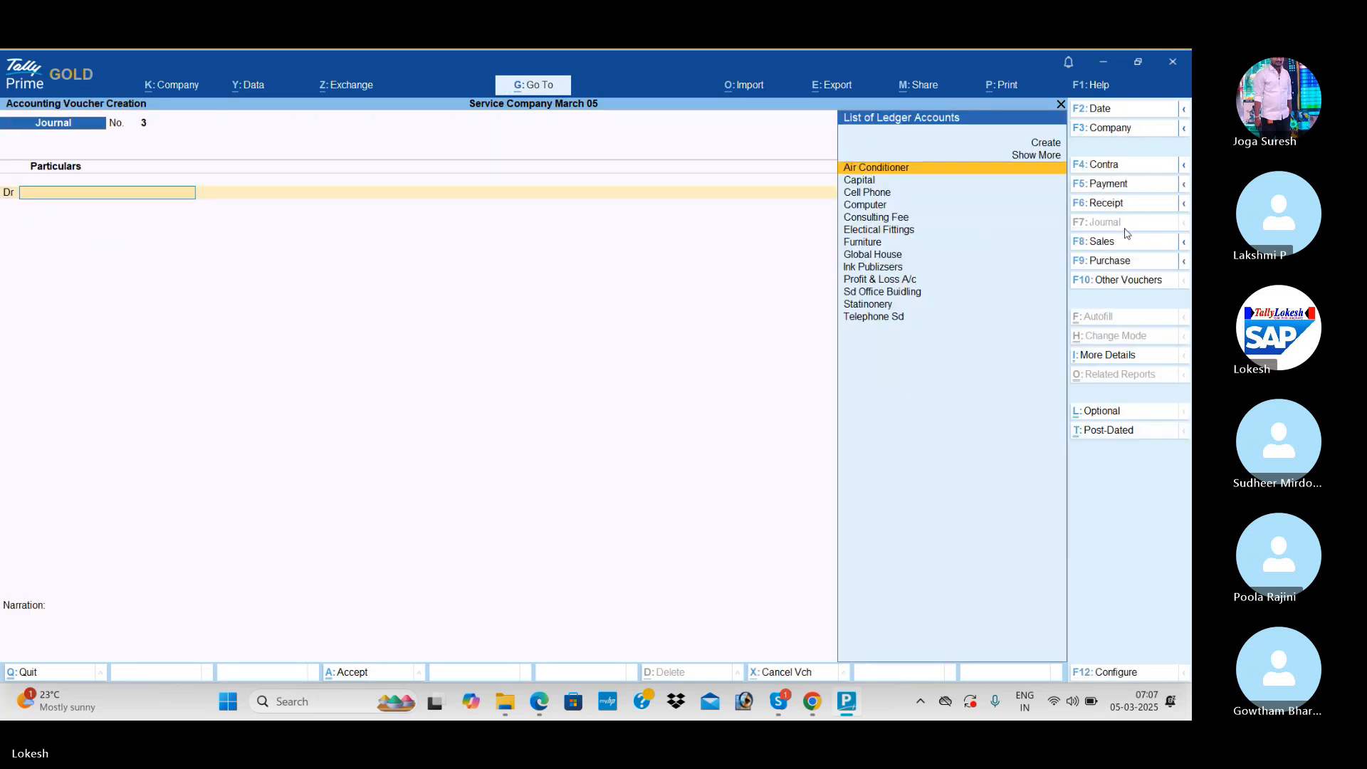
# Start a payment voucher and create a Drwings ledger under Capital Account for its debit line
pyautogui.click(1134, 191)
pyautogui.hotkey('alt', 'c')
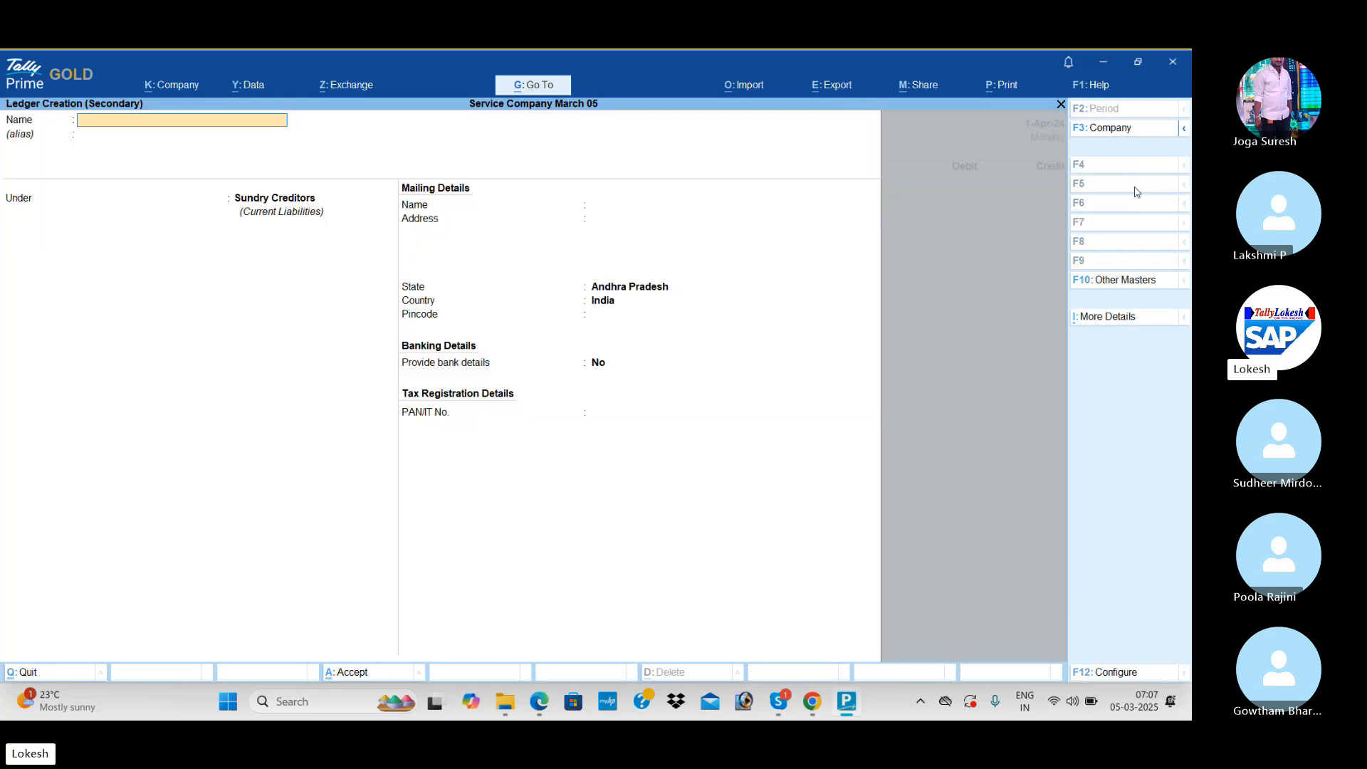
pyautogui.write('Drwings')
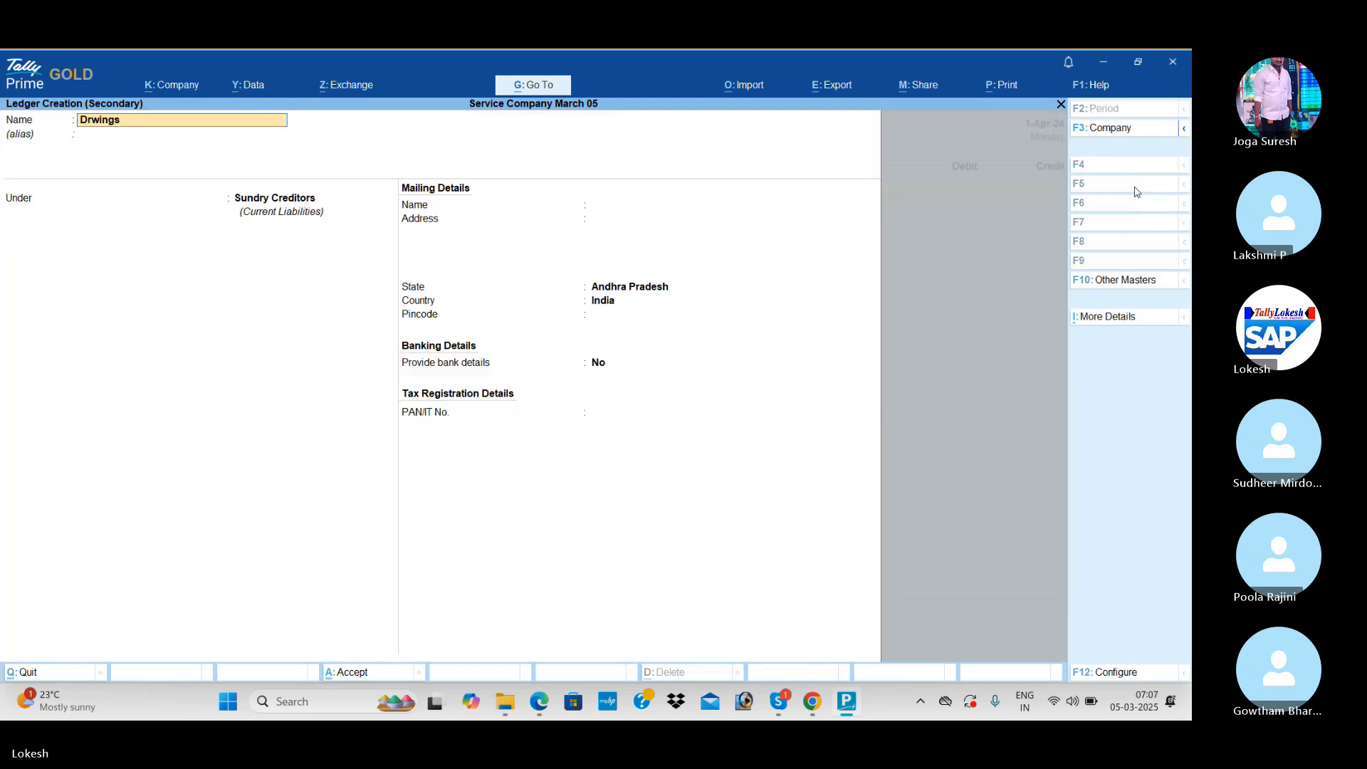
pyautogui.press('Return')
pyautogui.press('Return')
pyautogui.write('ca')
pyautogui.press('Return')
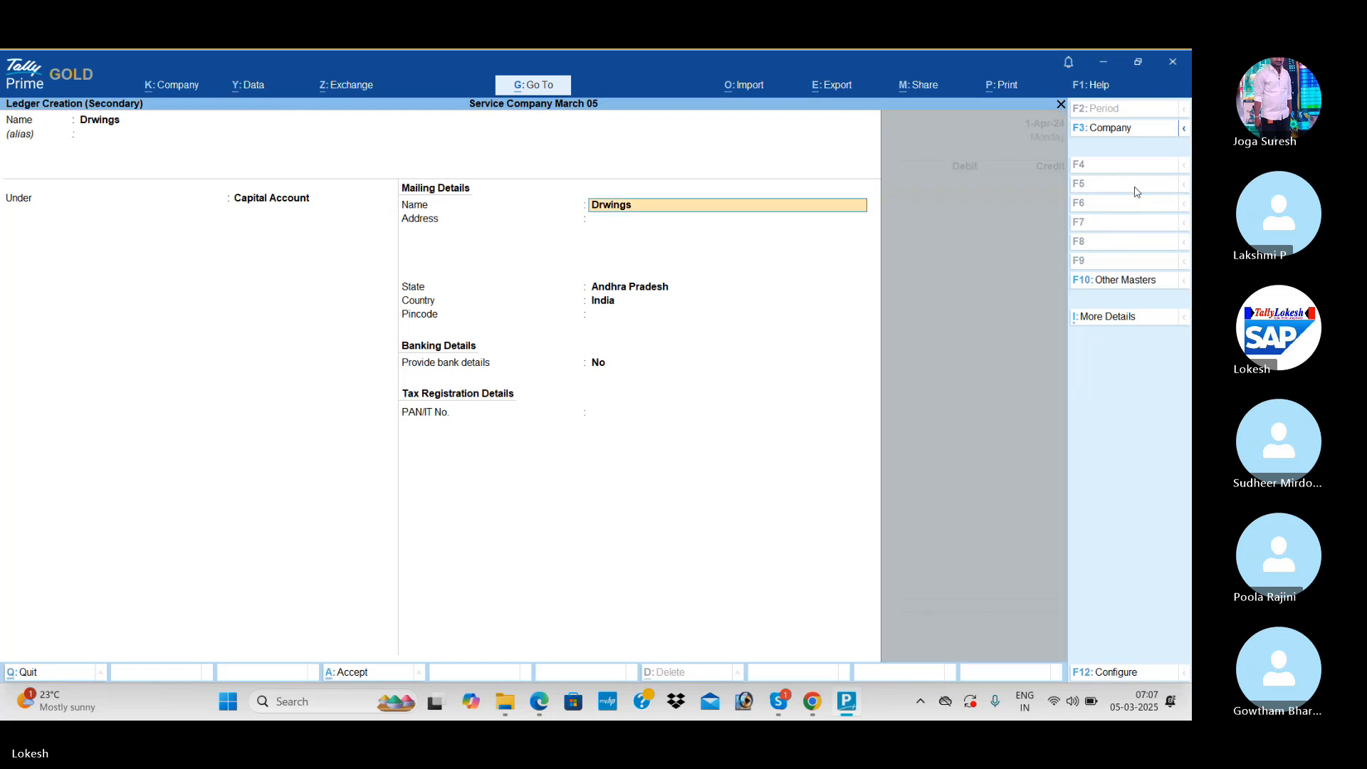
pyautogui.hotkey('ctrl', 'a')
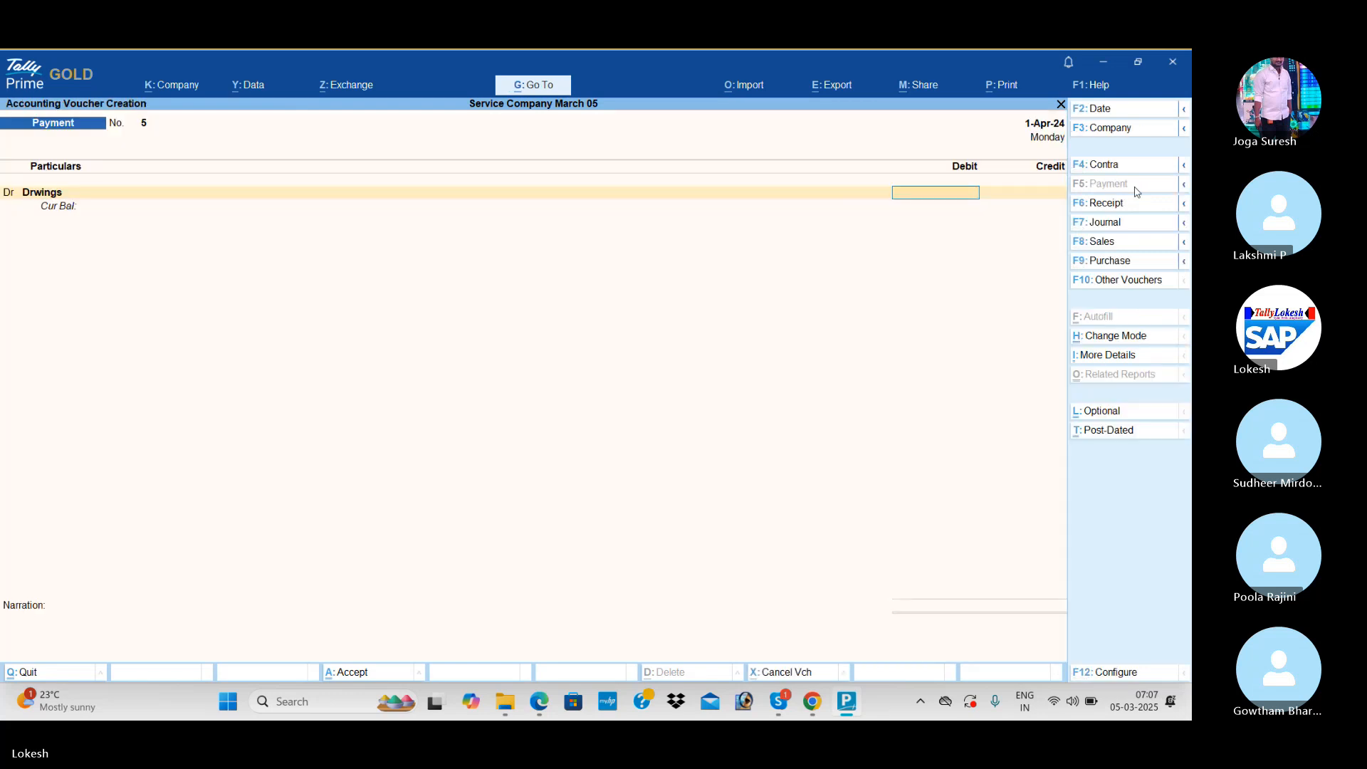
# Debit Drwings with 7500, pay it from Cash and save the payment voucher
pyautogui.write('7500')
pyautogui.press('Return')
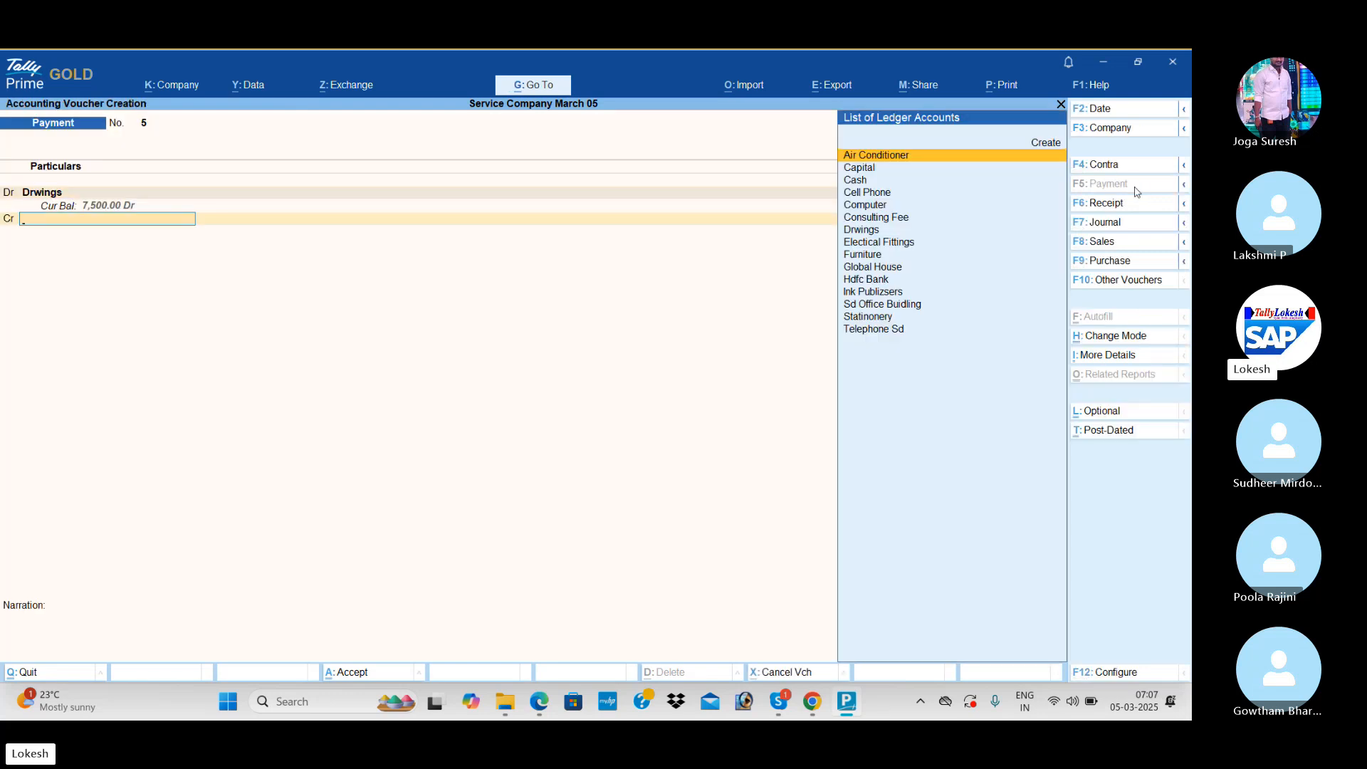
pyautogui.press('Down')
pyautogui.press('Down')
pyautogui.press('Return')
pyautogui.press('Return')
pyautogui.press('Return')
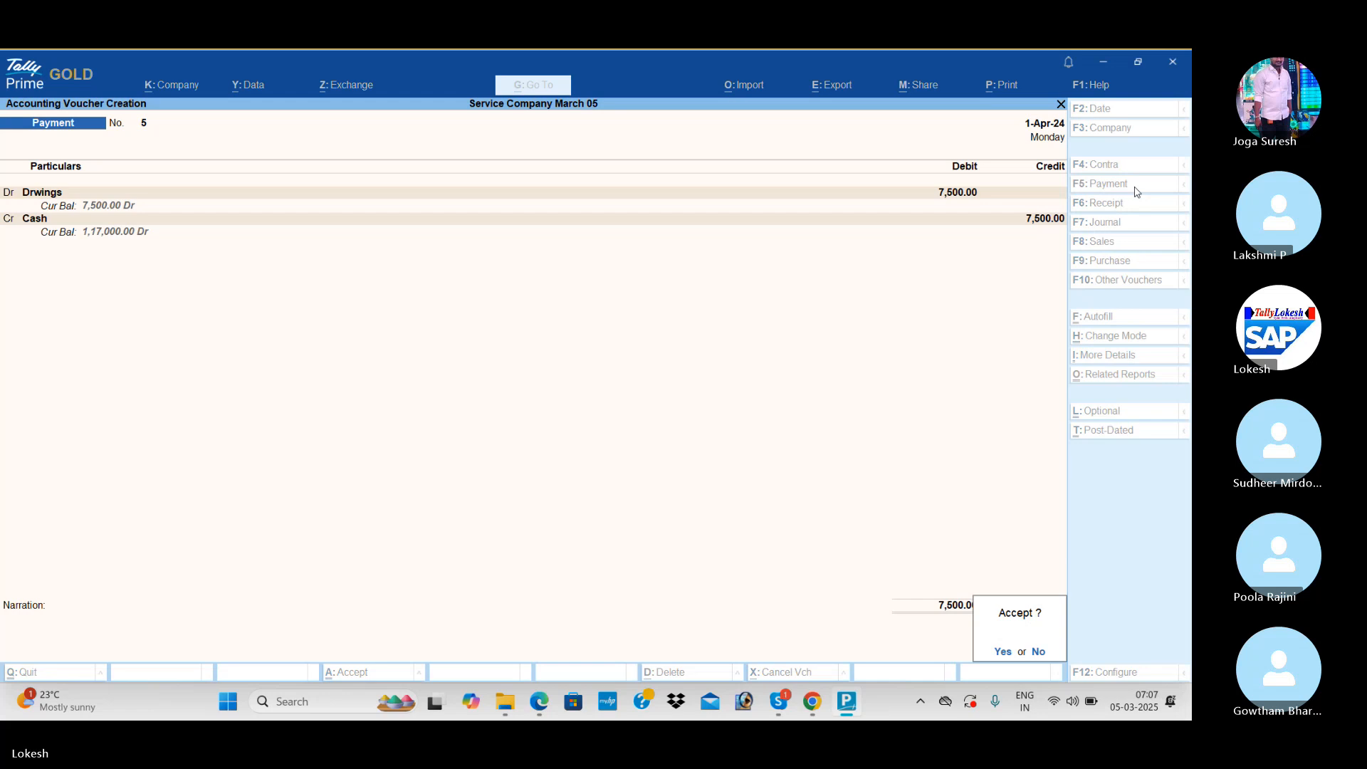
pyautogui.press('Return')
# Create an Office Exp ledger under Indirect Expenses for the debit line of the new payment voucher
pyautogui.hotkey('alt', 'c')
pyautogui.write('Off')
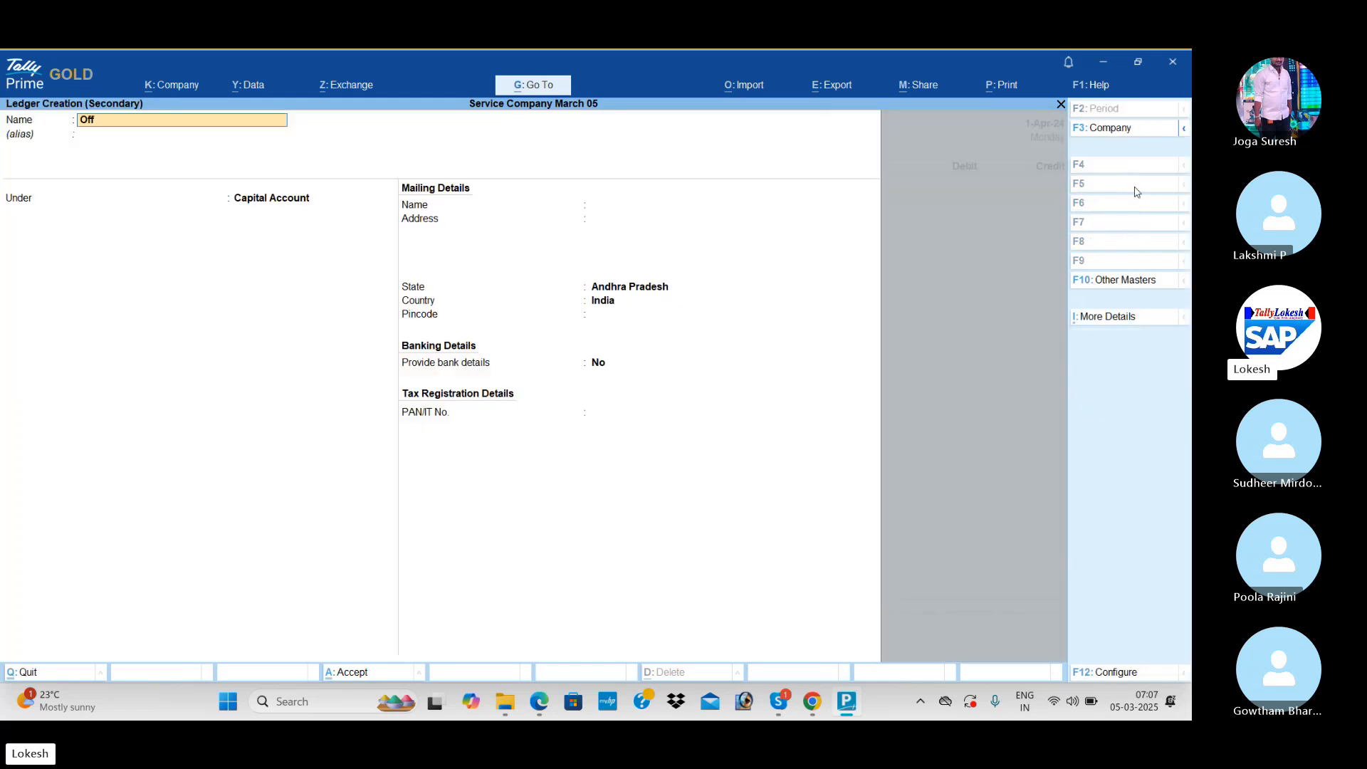
pyautogui.write('ice Exp')
pyautogui.press('Return')
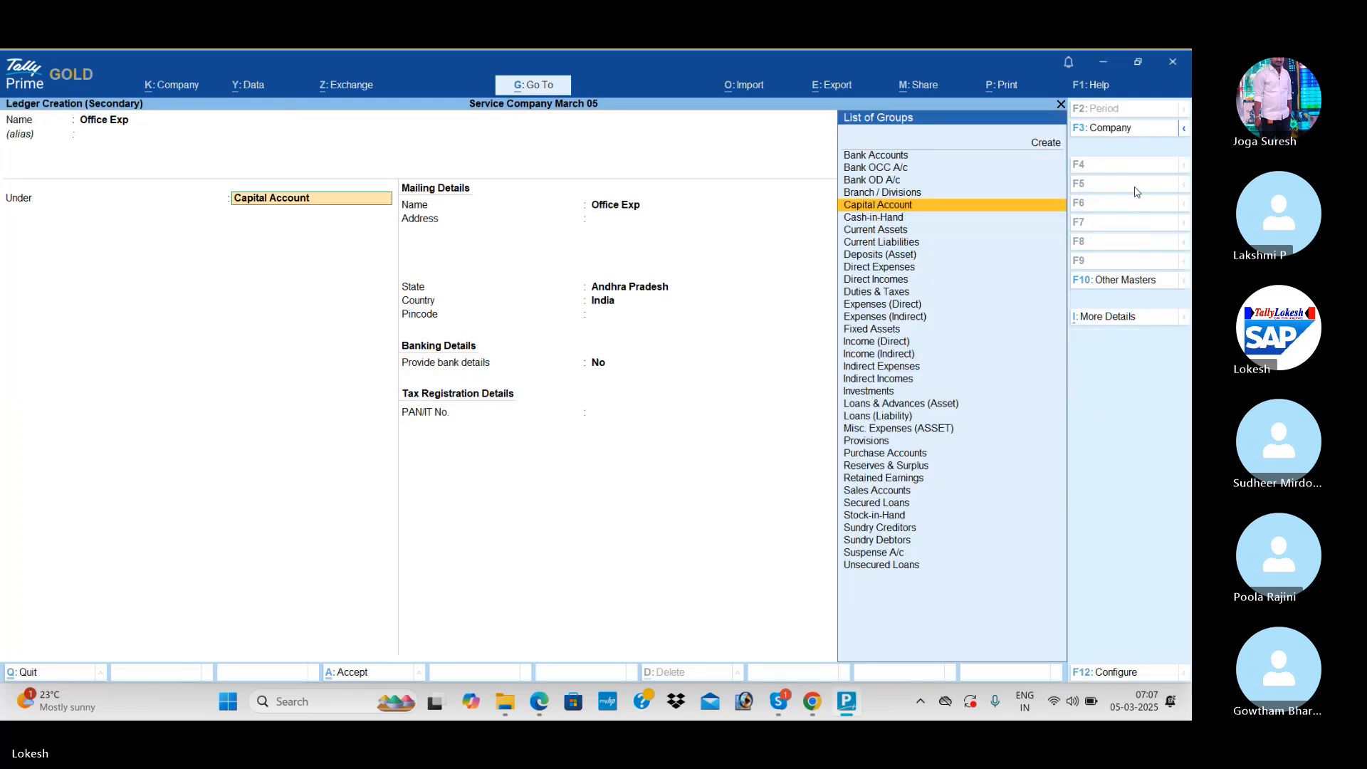
pyautogui.write('ind')
pyautogui.press('Down')
pyautogui.press('Down')
pyautogui.press('Return')
pyautogui.hotkey('ctrl', 'a')
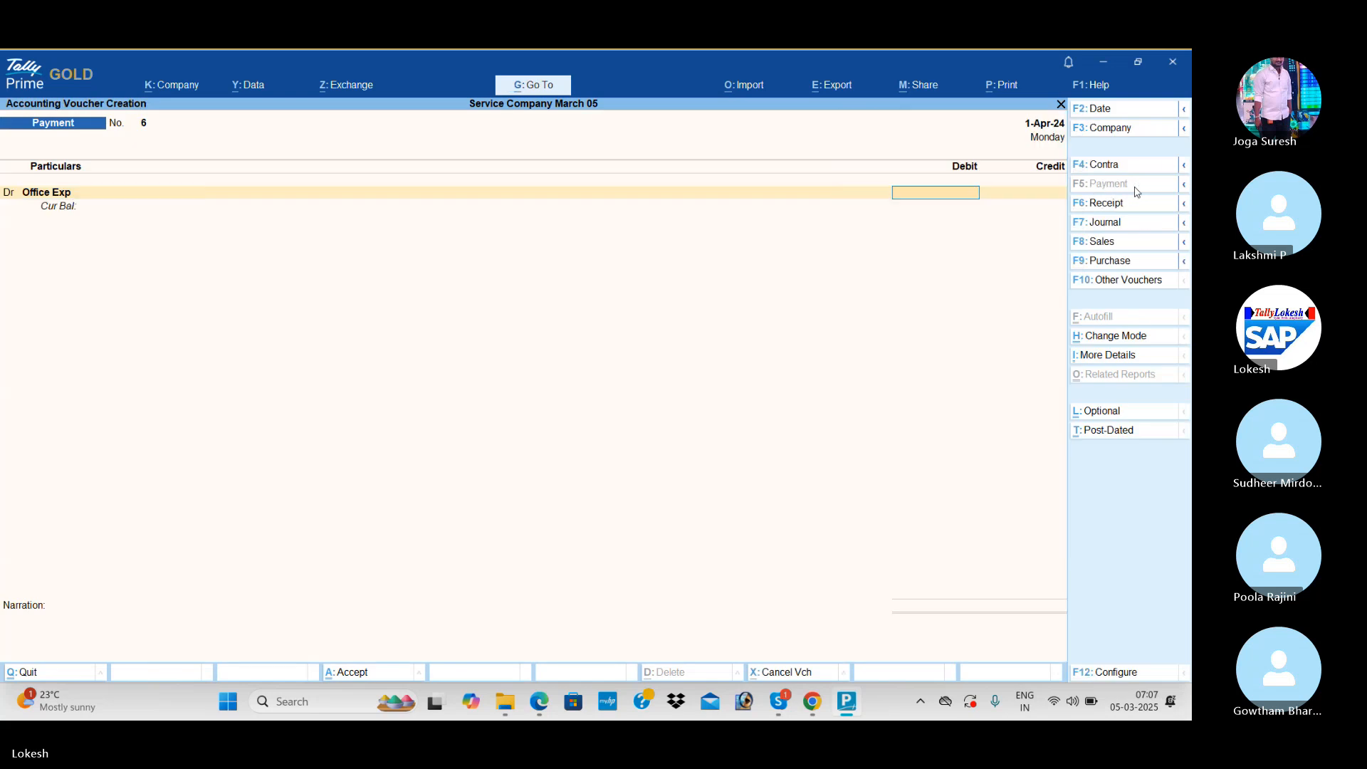
# Debit Office Exp with 750, pay it from Cash and save the payment voucher
pyautogui.write('750')
pyautogui.press('Return')
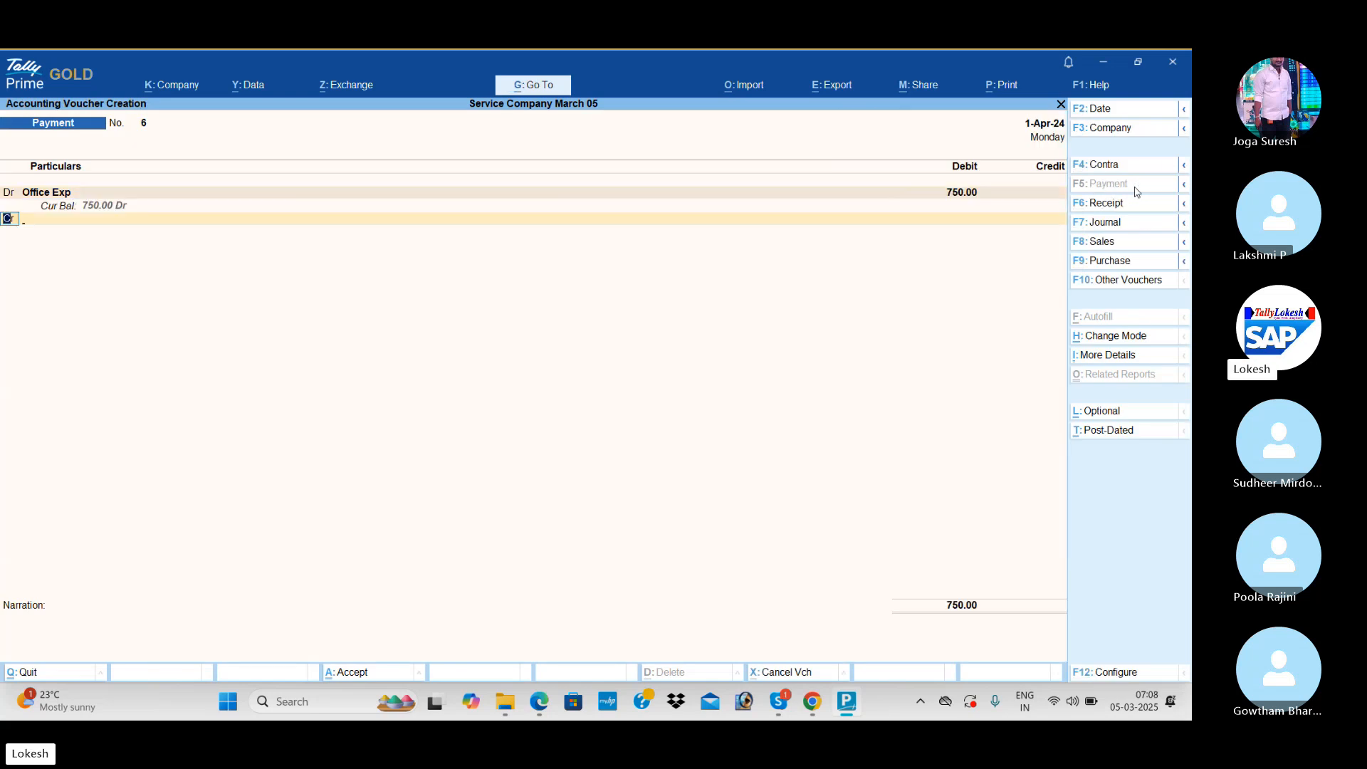
pyautogui.press('Return')
pyautogui.press('Return')
pyautogui.press('Return')
pyautogui.press('Return')
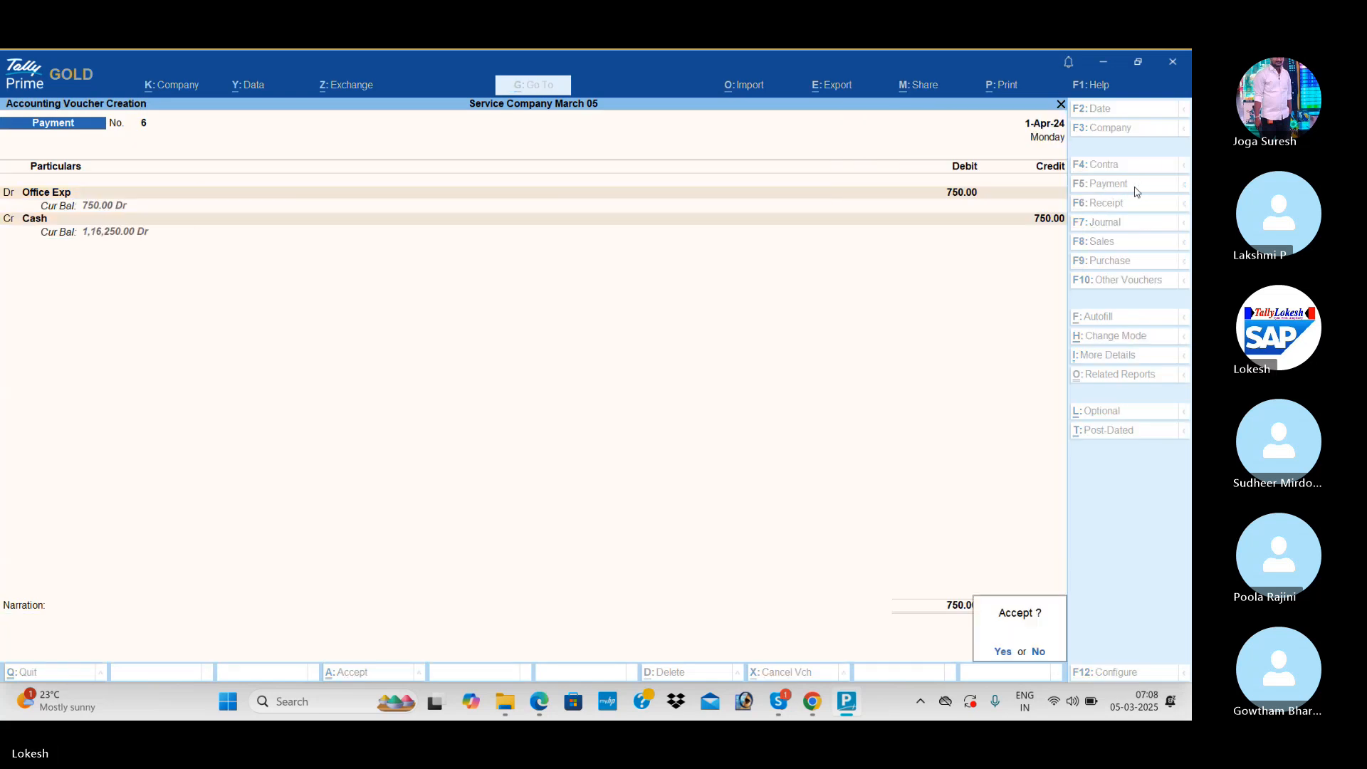
pyautogui.press('Return')
# Leave voucher entry and review the recorded vouchers in the Day Book
pyautogui.press('Escape')
pyautogui.press('Return')
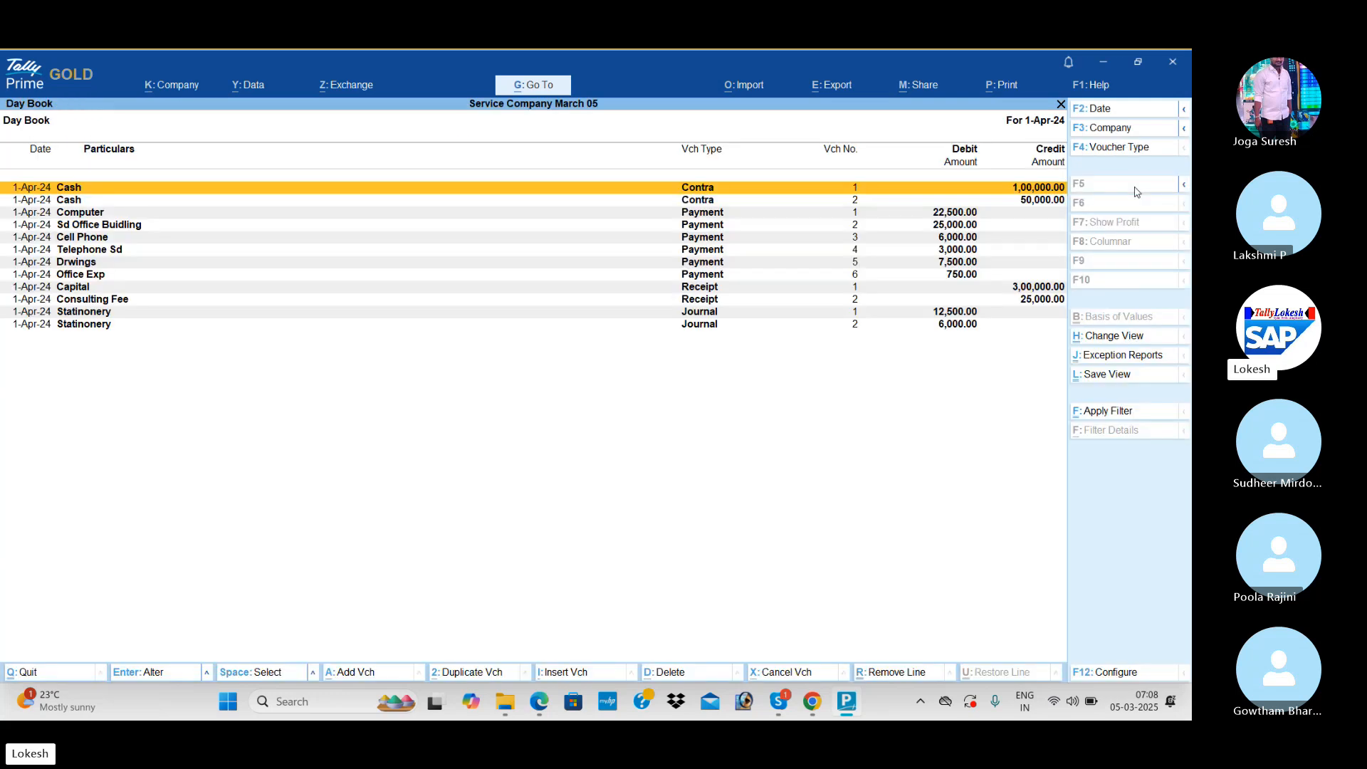
pyautogui.press('Escape')
# Show the Profit & Loss A/c in detailed form and examine its indirect expenses, indirect incomes and nett profit
pyautogui.press('Down')
pyautogui.press('Down')
pyautogui.press('Down')
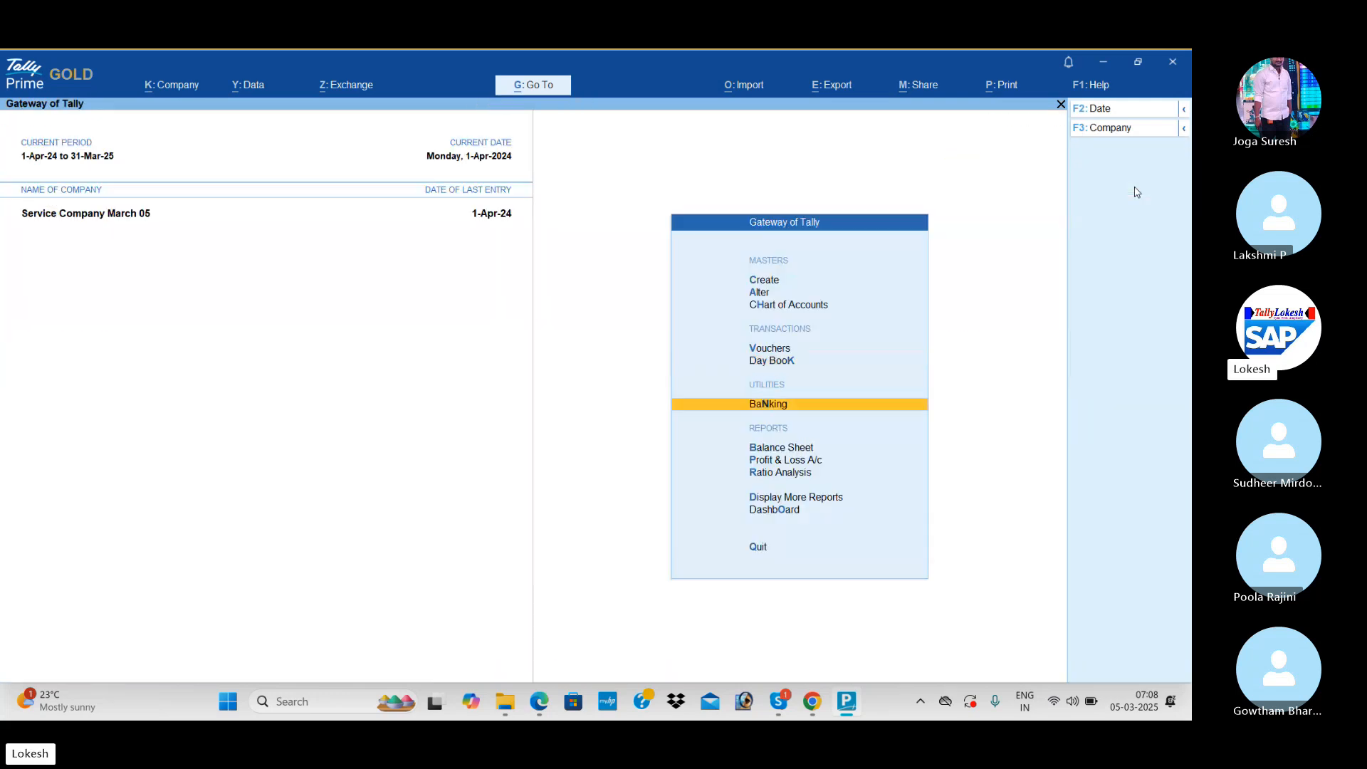
pyautogui.press('Return')
pyautogui.hotkey('alt', 'F5')
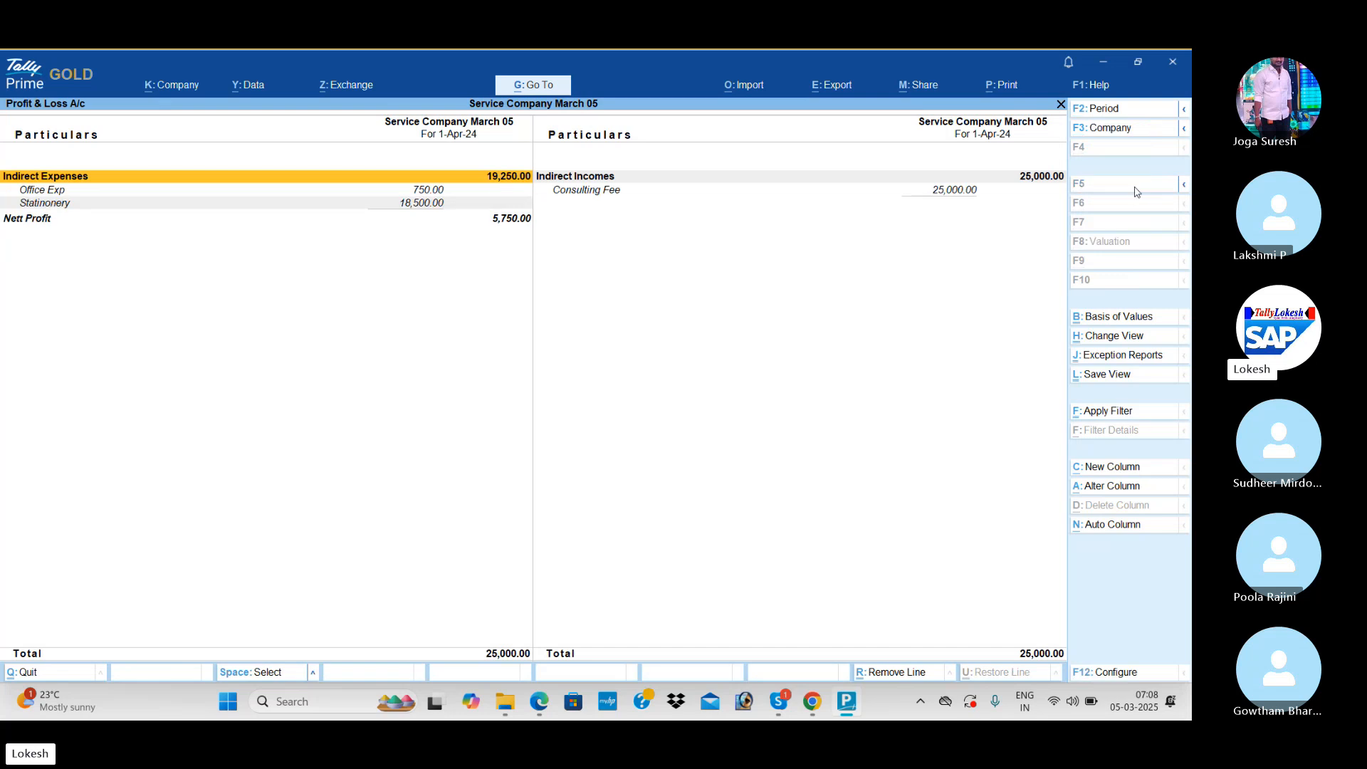
pyautogui.press('Right')
pyautogui.press('Down')
pyautogui.press('Up')
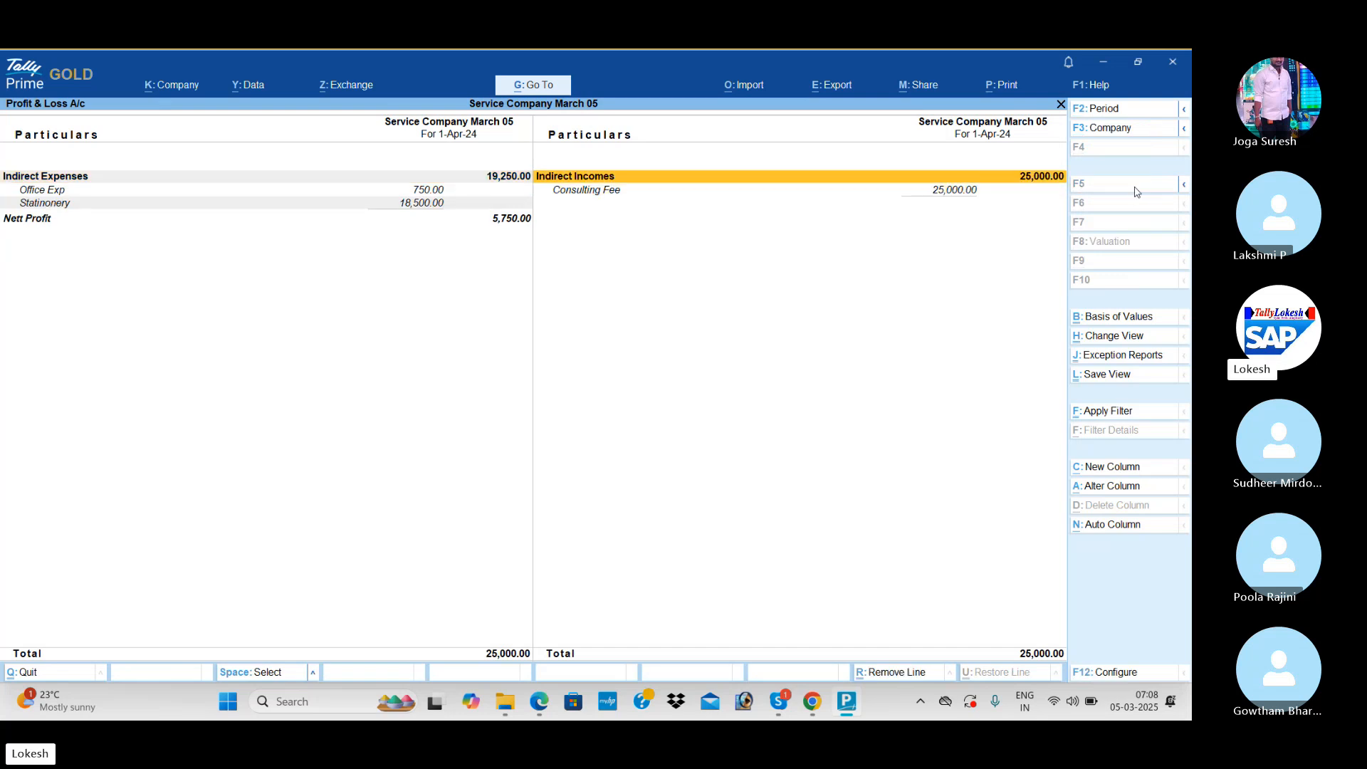
pyautogui.press('Left')
pyautogui.press('Down')
pyautogui.press('Down')
pyautogui.press('Down')
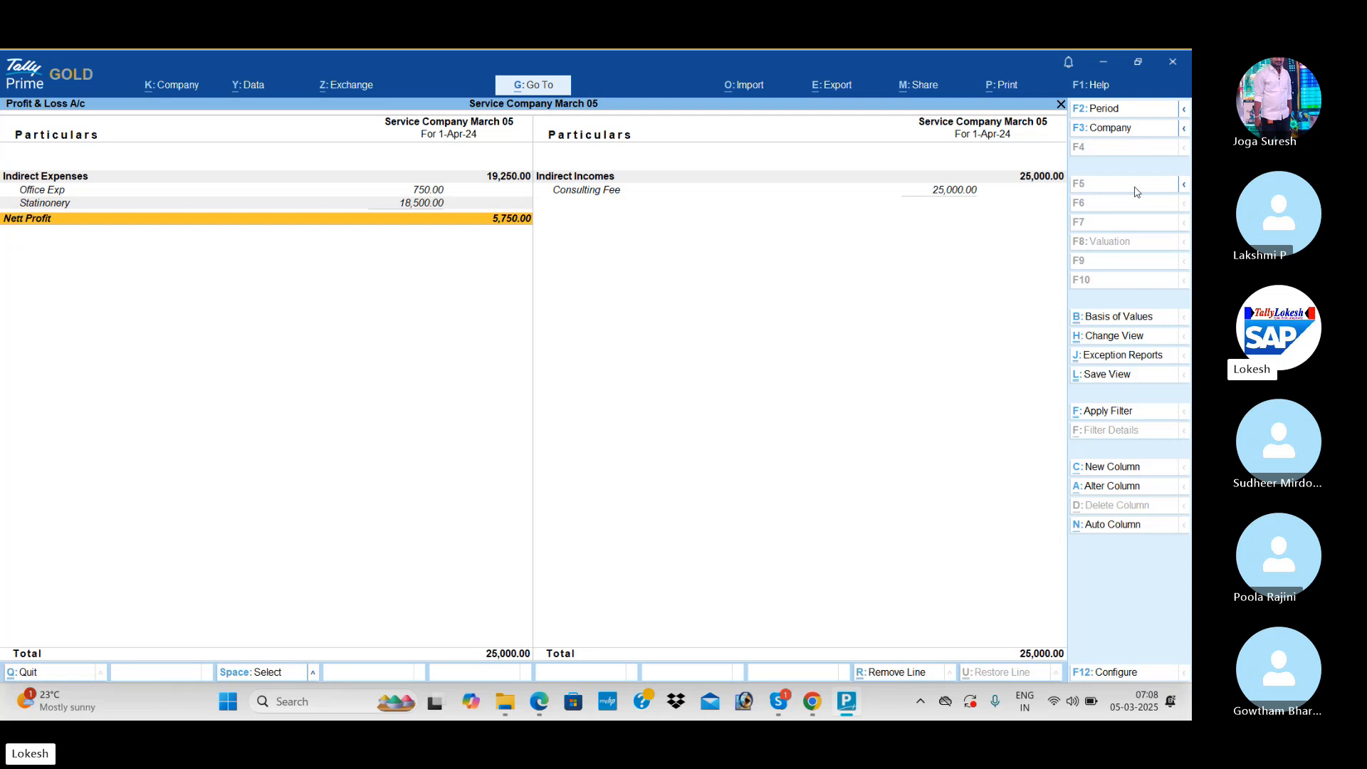
pyautogui.press('Escape')
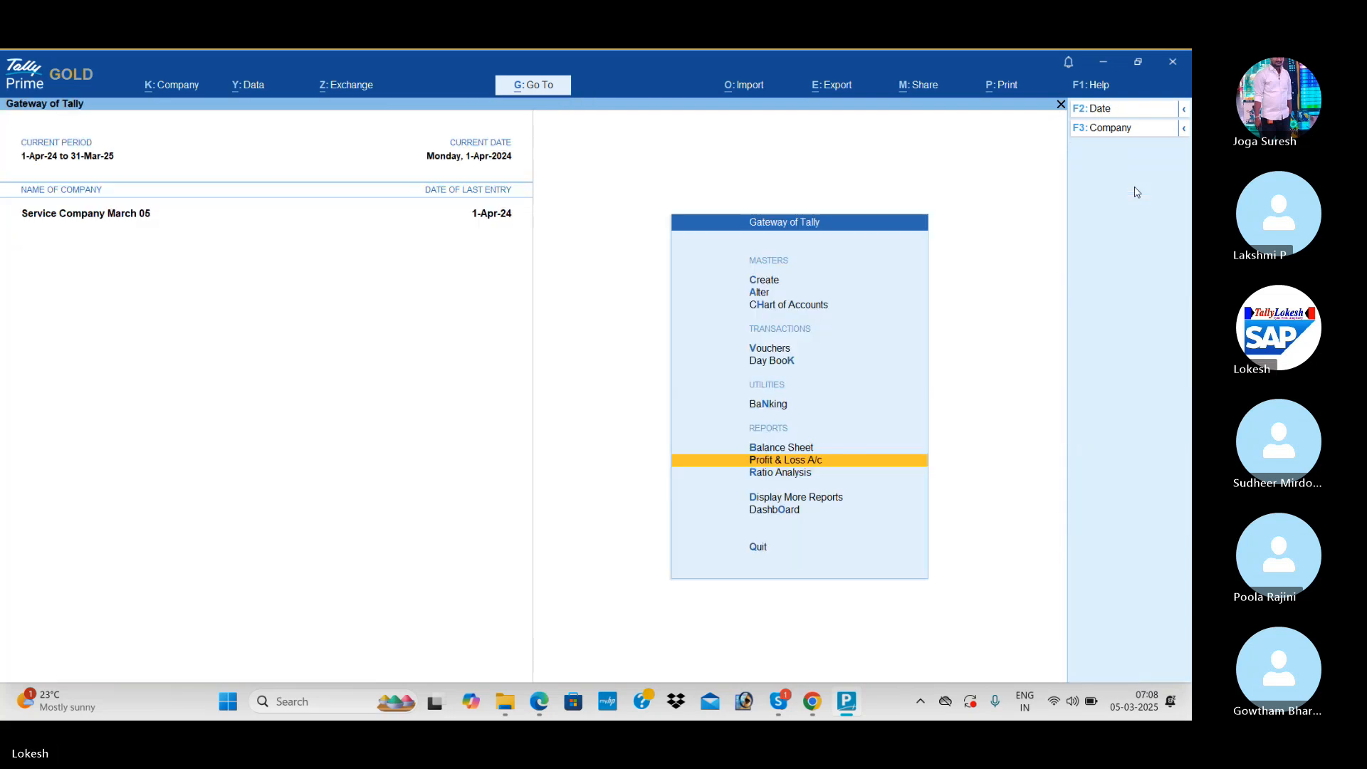
# Open the Trial Balance from the additional reports and examine it in detailed form
pyautogui.press('Down')
pyautogui.press('Down')
pyautogui.press('Down')
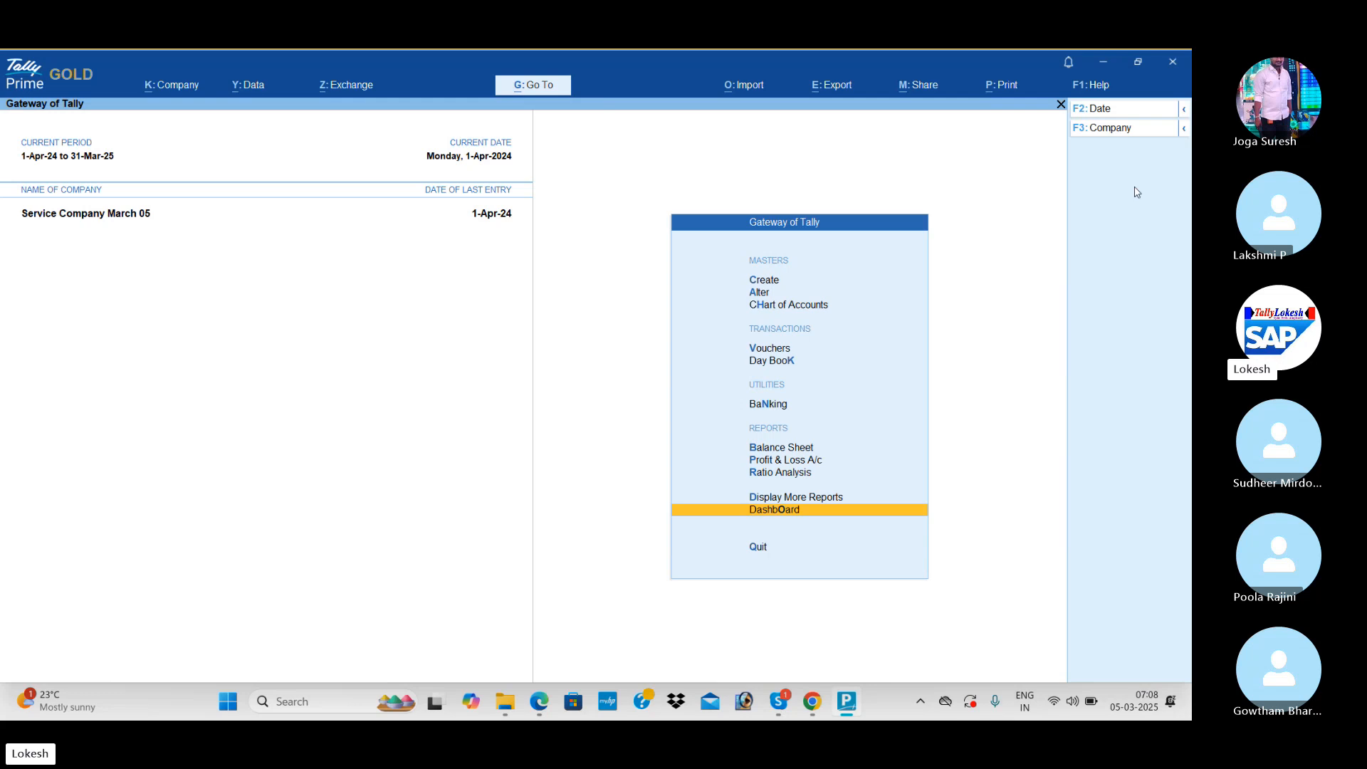
pyautogui.press('Return')
pyautogui.press('Escape')
pyautogui.press('Up')
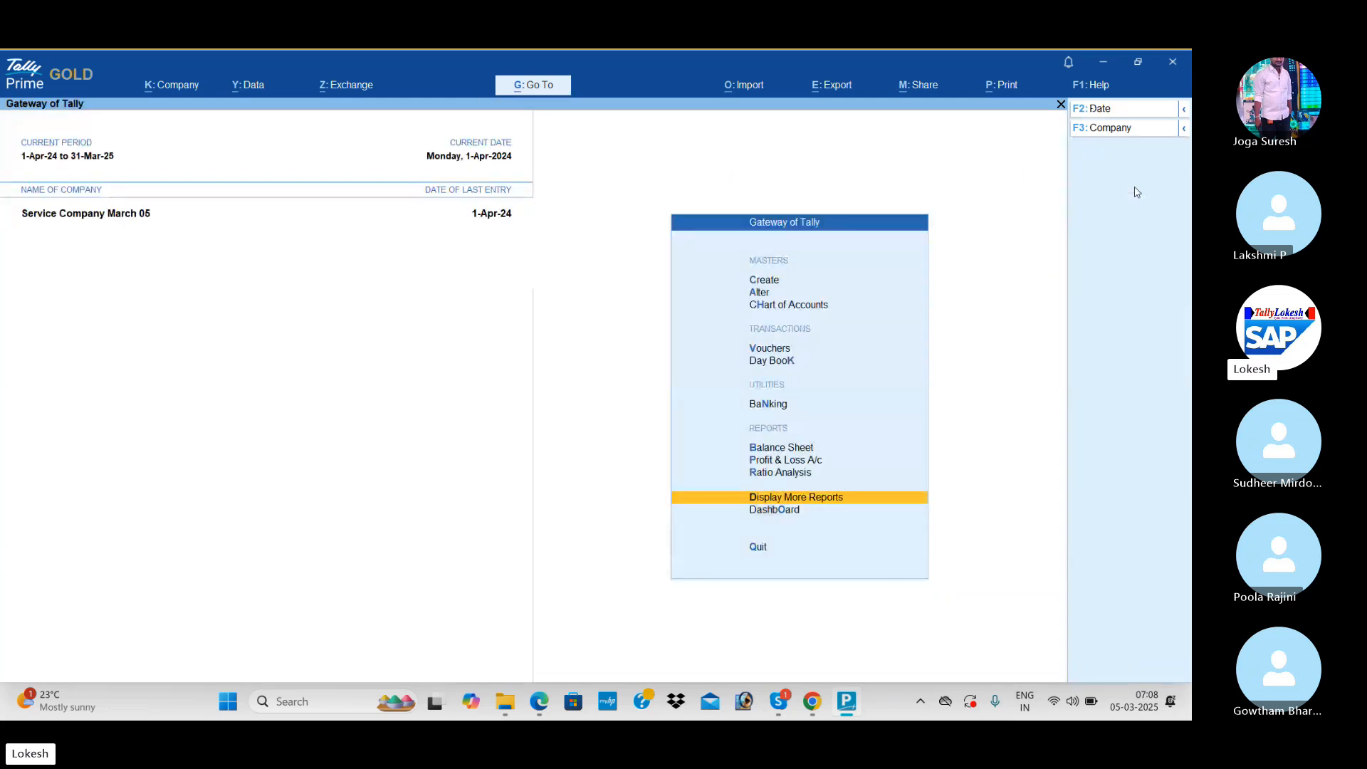
pyautogui.press('Return')
pyautogui.press('Return')
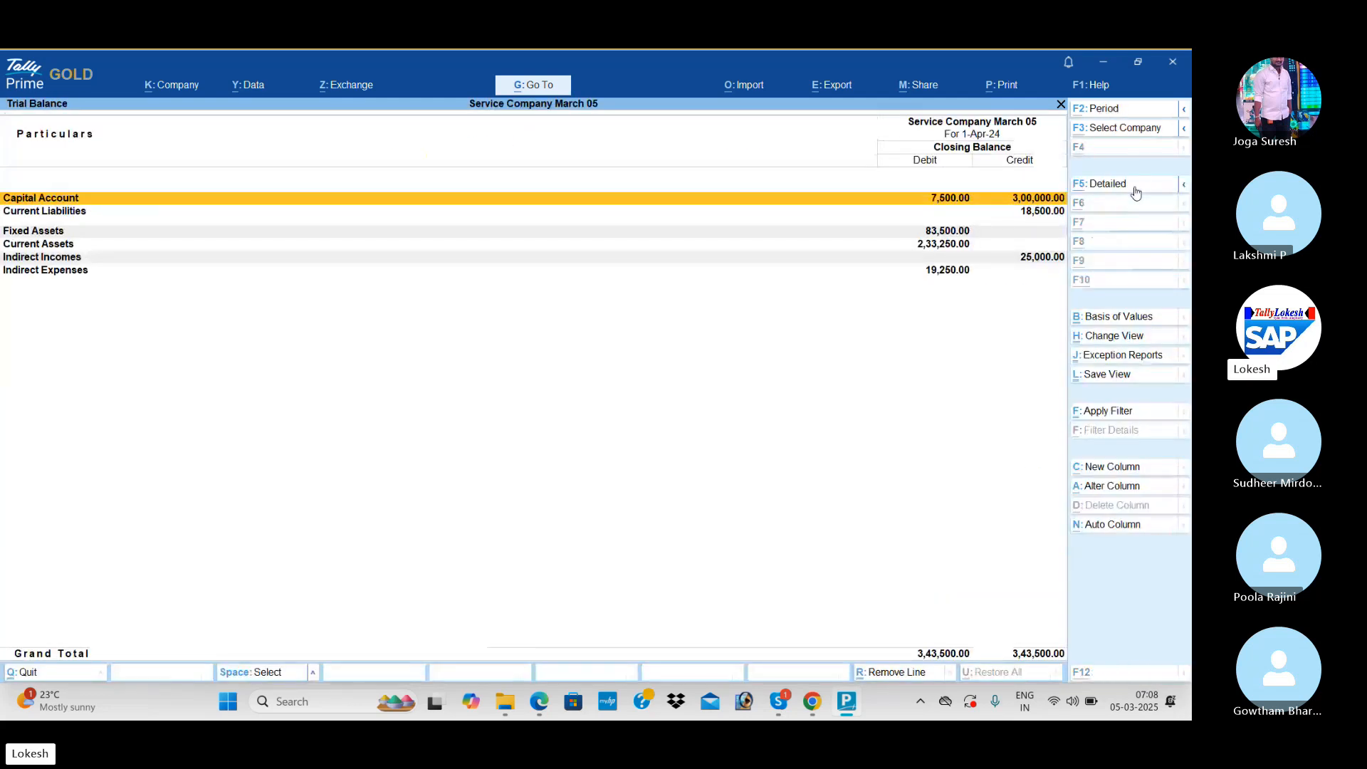
pyautogui.hotkey('alt', 'F5')
pyautogui.press('Escape')
# Examine the Cash/Bank Books summary in the account books
pyautogui.press('Down')
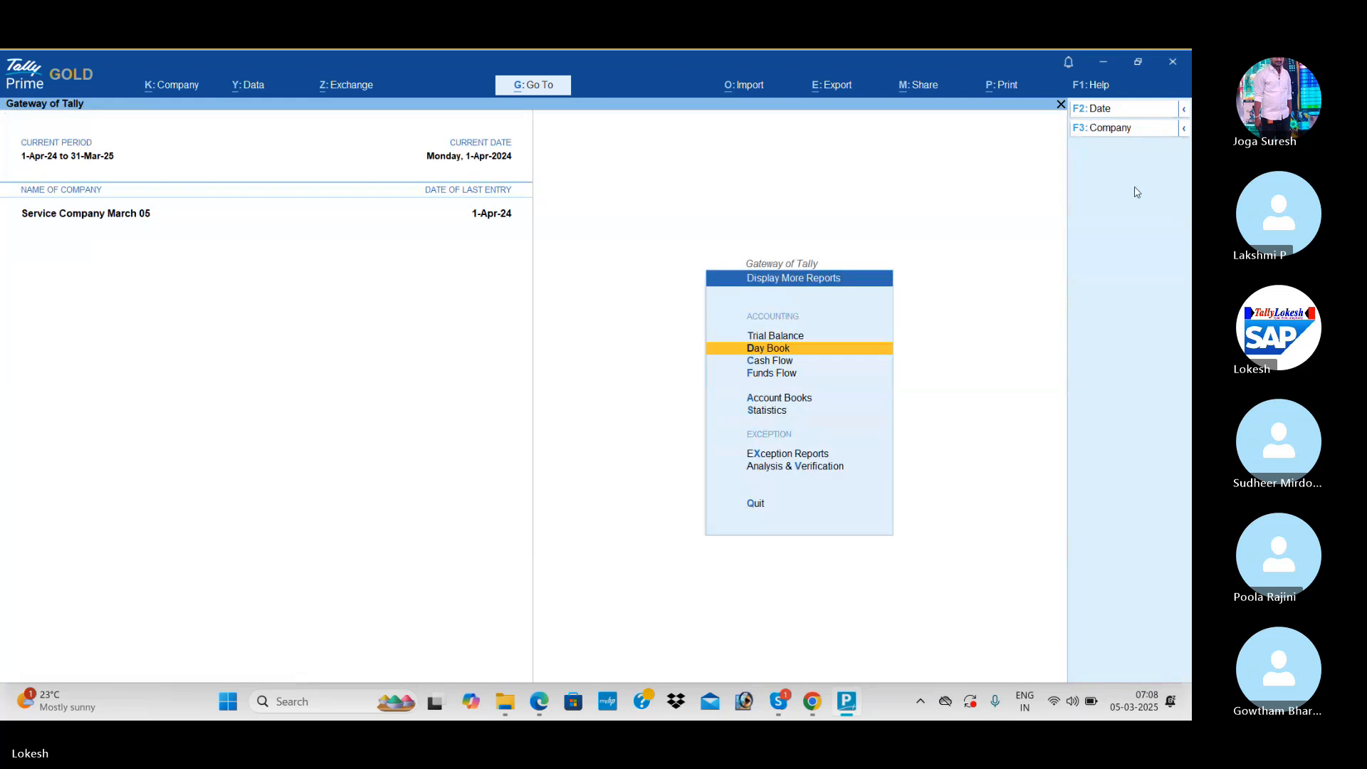
pyautogui.press('Down')
pyautogui.press('Down')
pyautogui.press('Down')
pyautogui.press('Down')
pyautogui.press('Up')
pyautogui.press('Return')
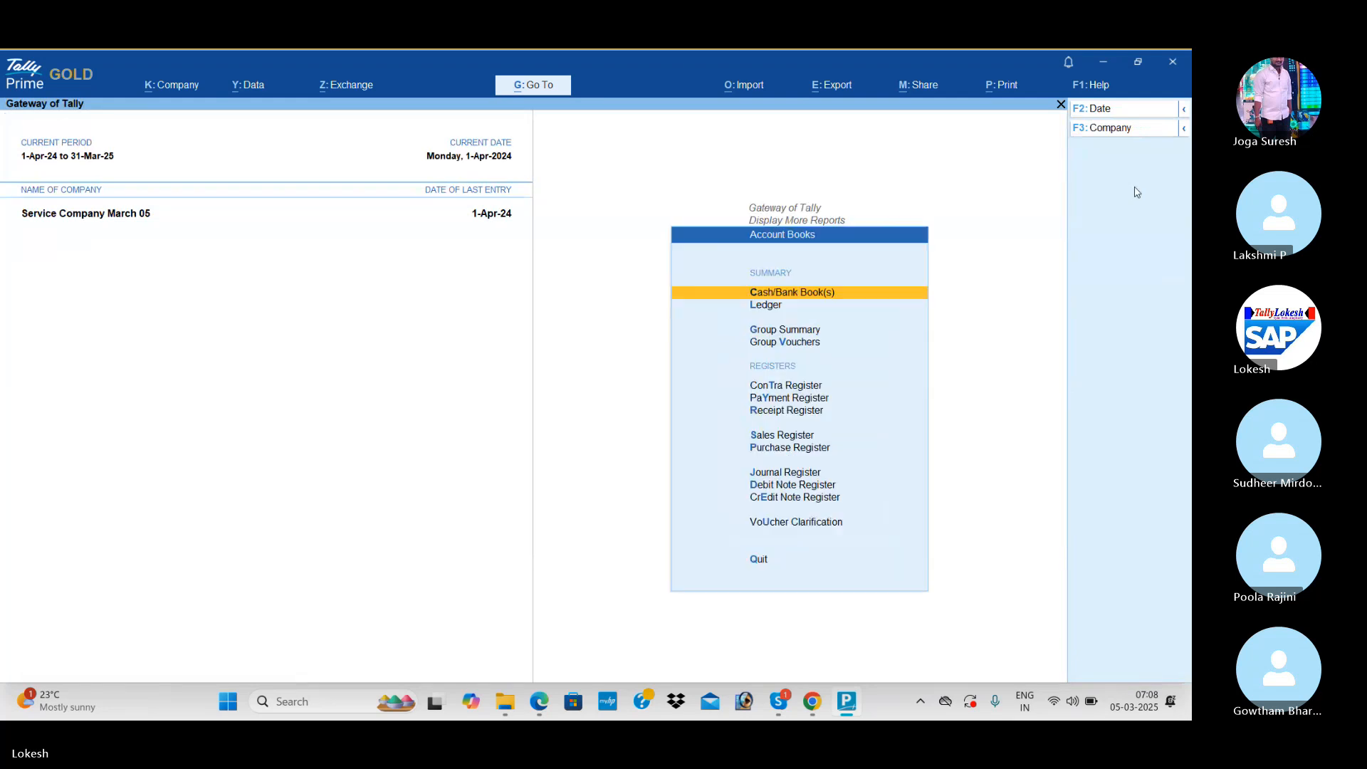
pyautogui.press('Return')
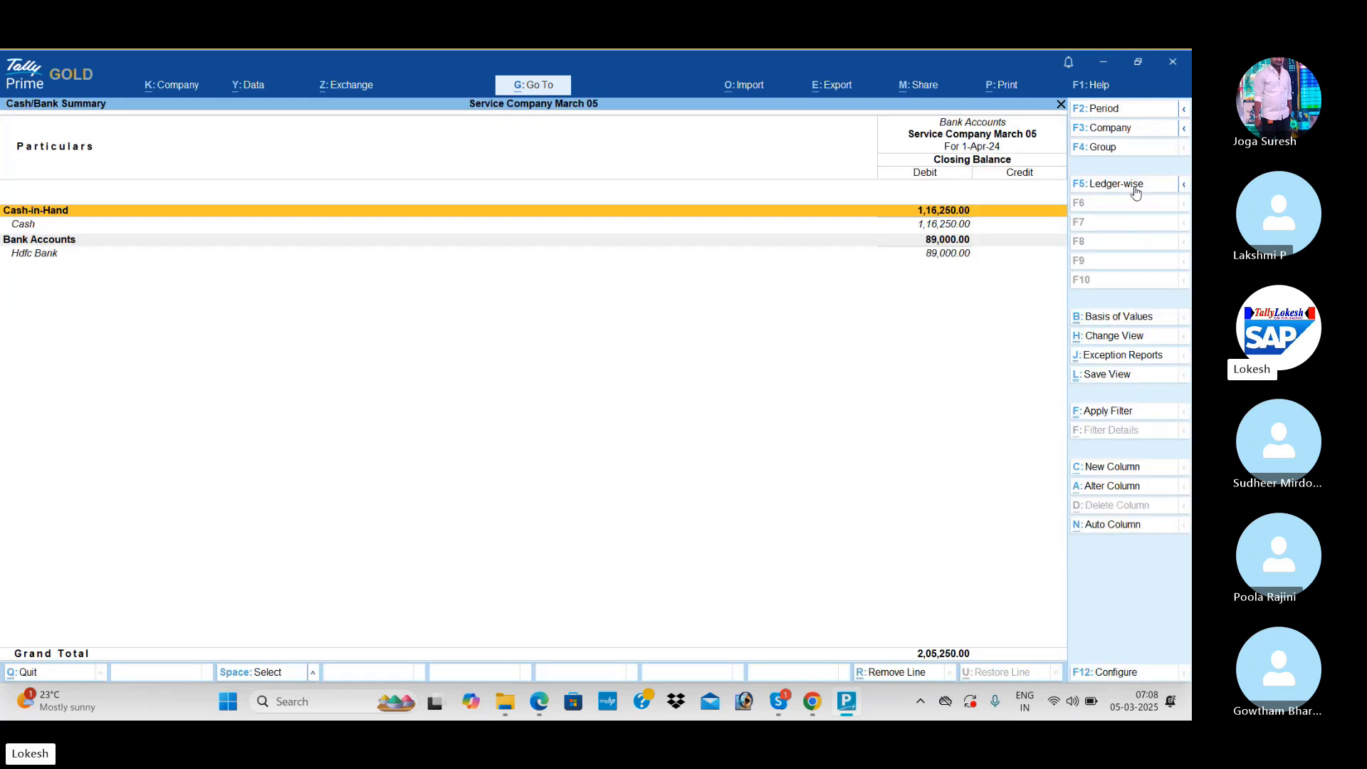
pyautogui.press('Escape')
# Check the Receipt Register in the account books
pyautogui.press('Down')
pyautogui.press('Down')
pyautogui.press('Down')
pyautogui.press('Down')
pyautogui.press('Down')
pyautogui.press('Down')
pyautogui.press('Down')
pyautogui.press('Down')
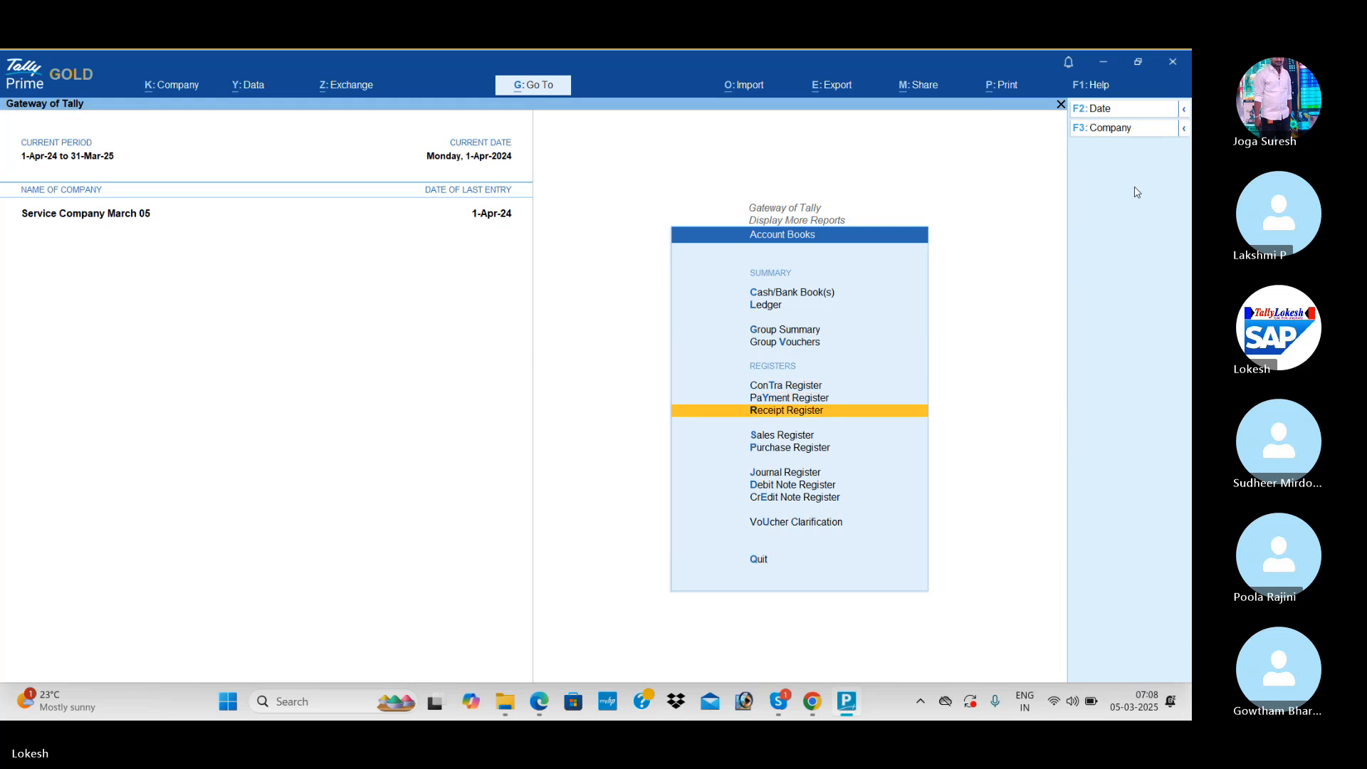
pyautogui.press('Return')
pyautogui.press('Escape')
pyautogui.press('Up')
pyautogui.press('Up')
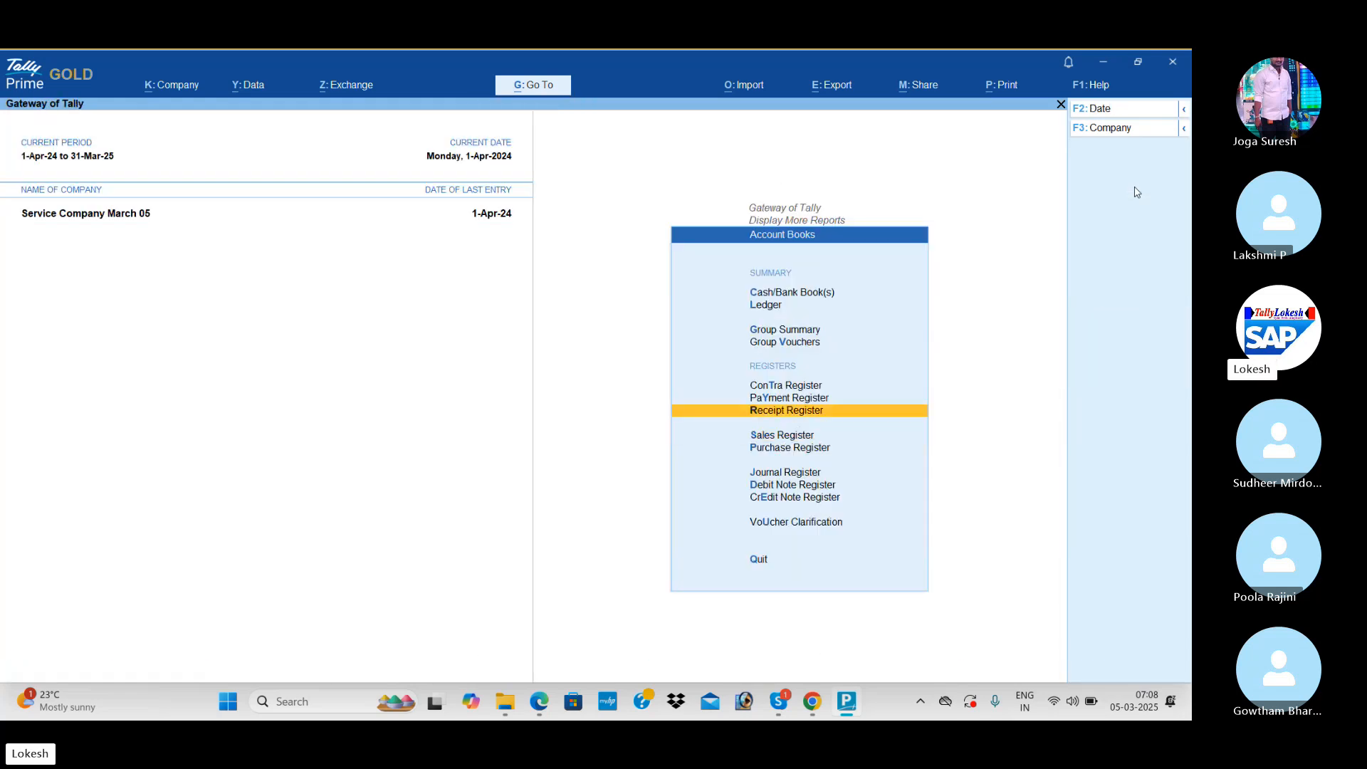
pyautogui.press('Return')
pyautogui.press('Escape')
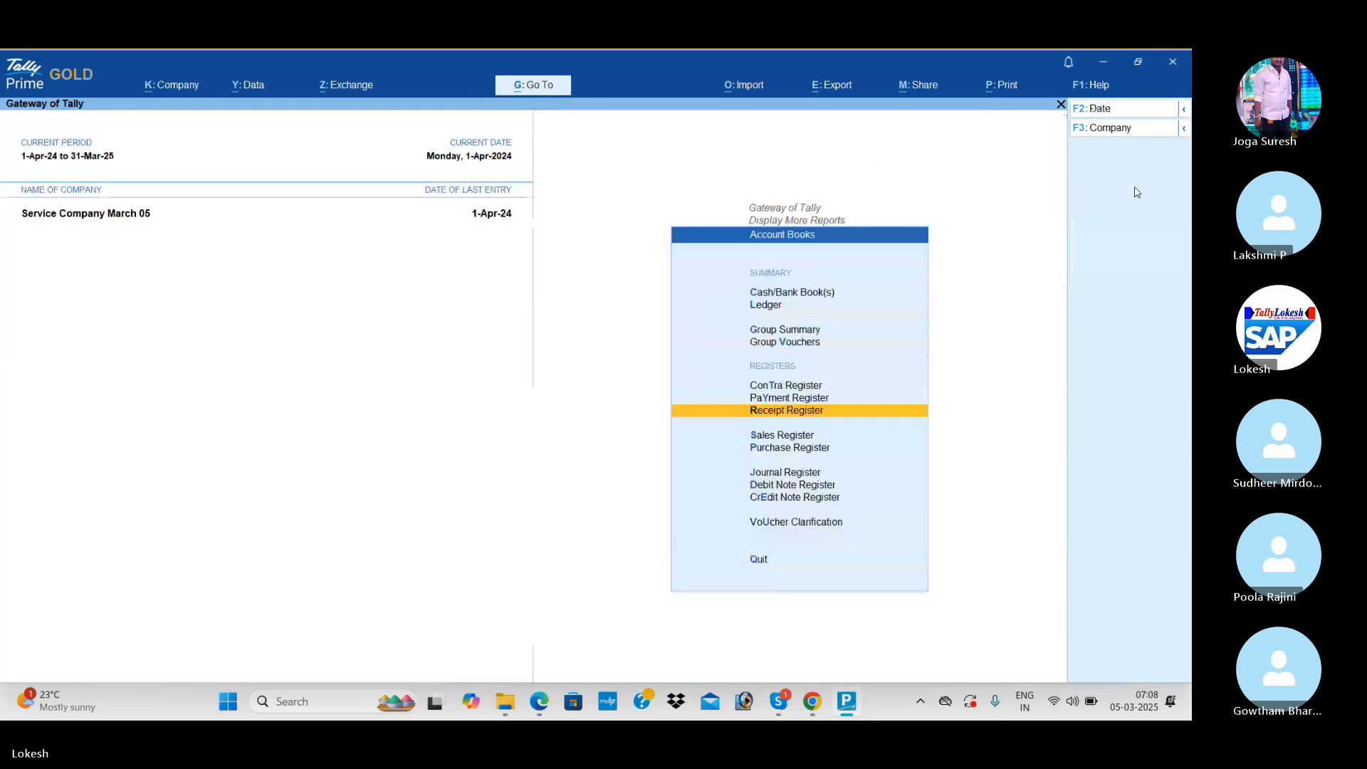
# Check the Payment Register and its list of vouchers for a month
pyautogui.press('Up')
pyautogui.press('Return')
pyautogui.press('Return')
pyautogui.press('Escape')
pyautogui.press('Escape')
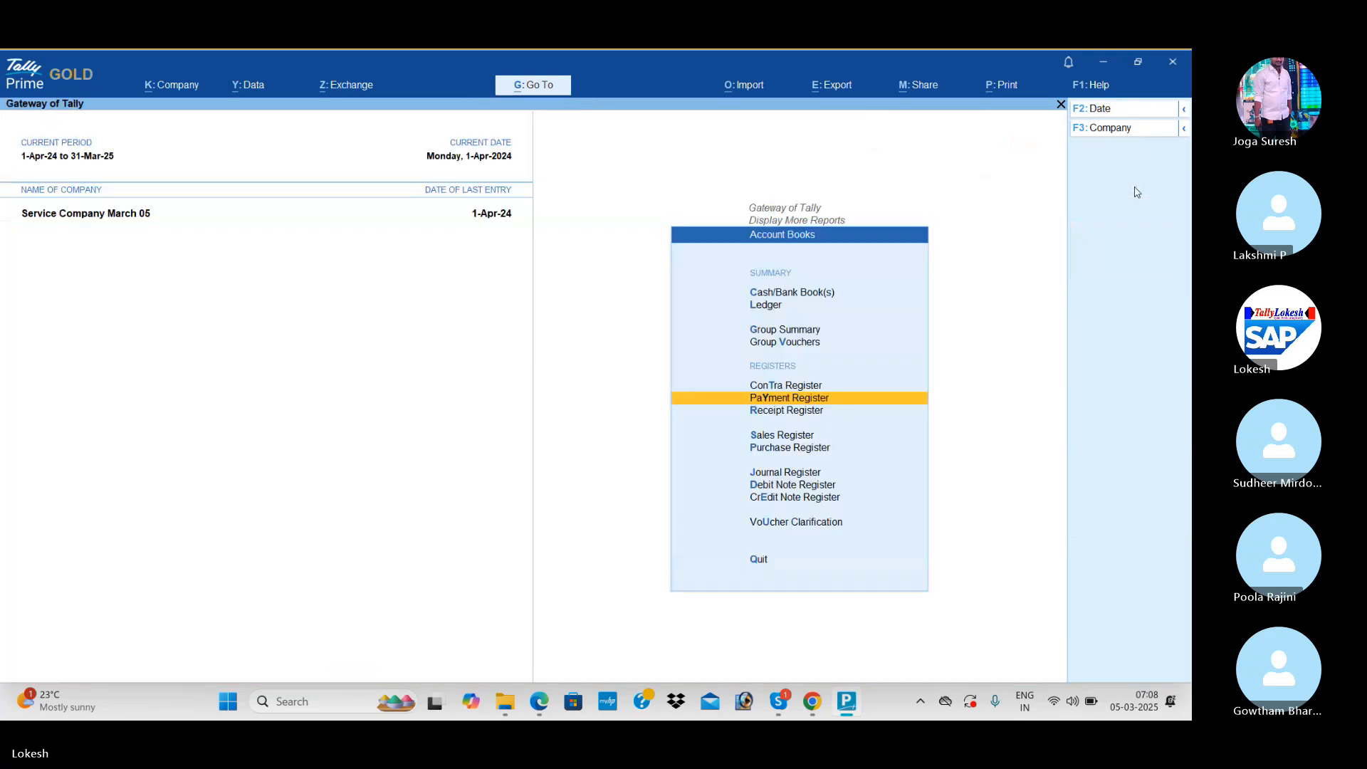
# Review the April vouchers in the Contra Register and return to the Gateway of Tally
pyautogui.press('Up')
pyautogui.press('Return')
pyautogui.press('Return')
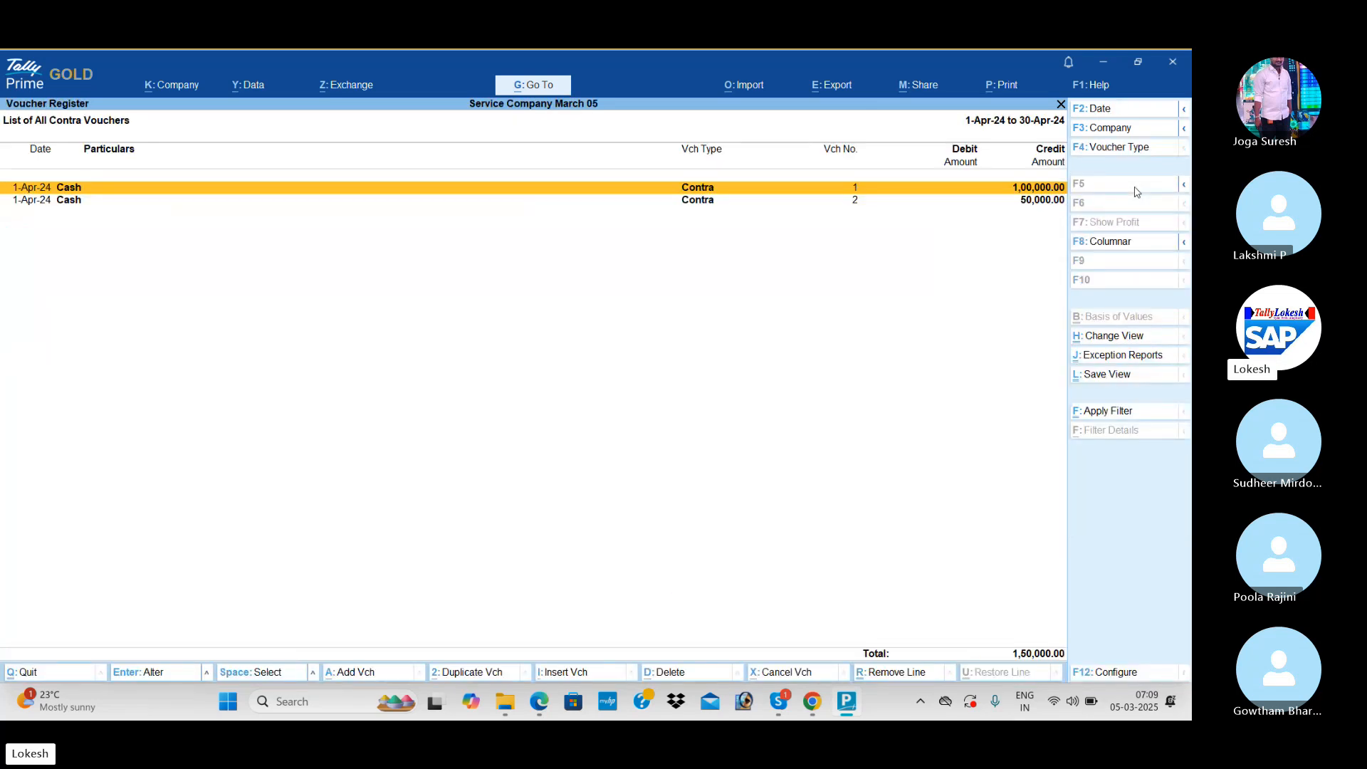
pyautogui.press('Escape')
pyautogui.press('Escape')
pyautogui.press('Escape')
pyautogui.press('Escape')
# Start a new payment voucher and set its date to 1-May-24
pyautogui.press('Up')
pyautogui.press('Up')
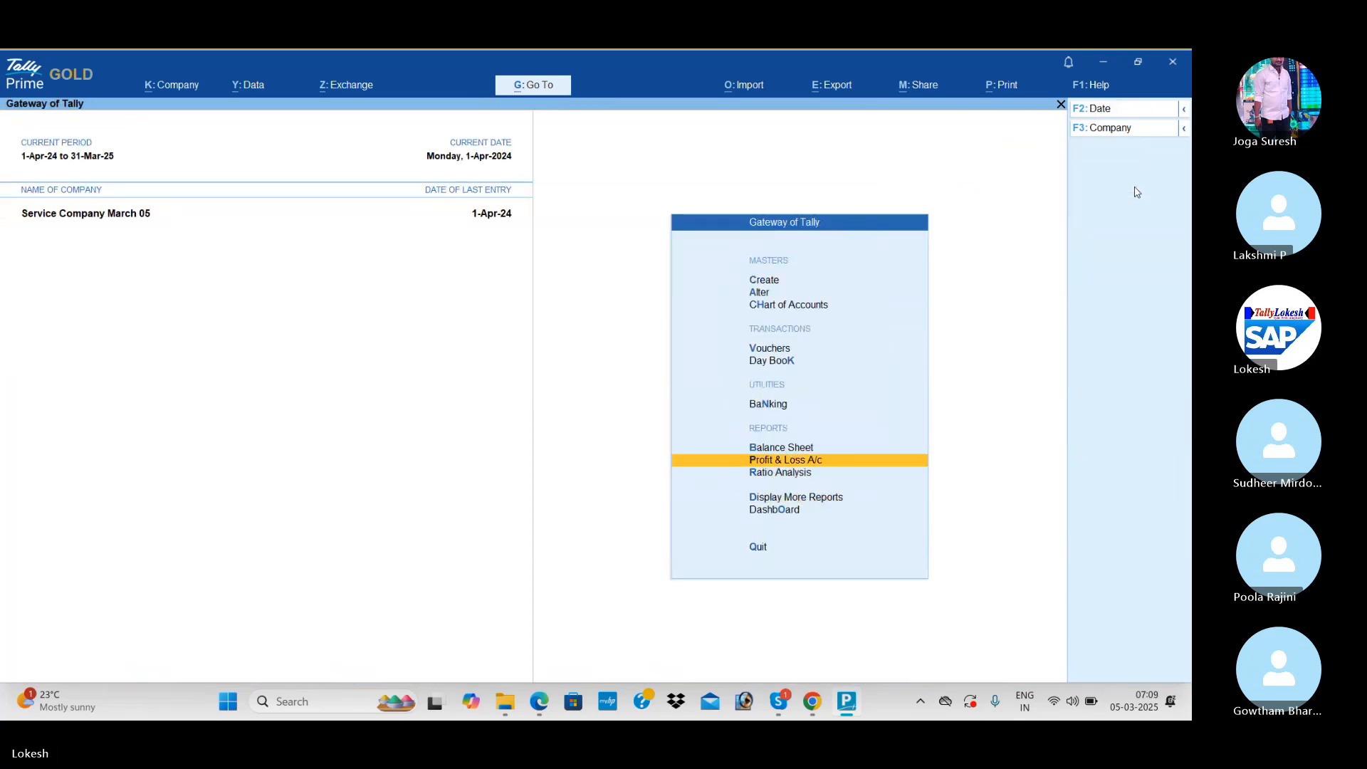
pyautogui.press('Up')
pyautogui.press('Up')
pyautogui.press('Up')
pyautogui.press('Up')
pyautogui.press('Return')
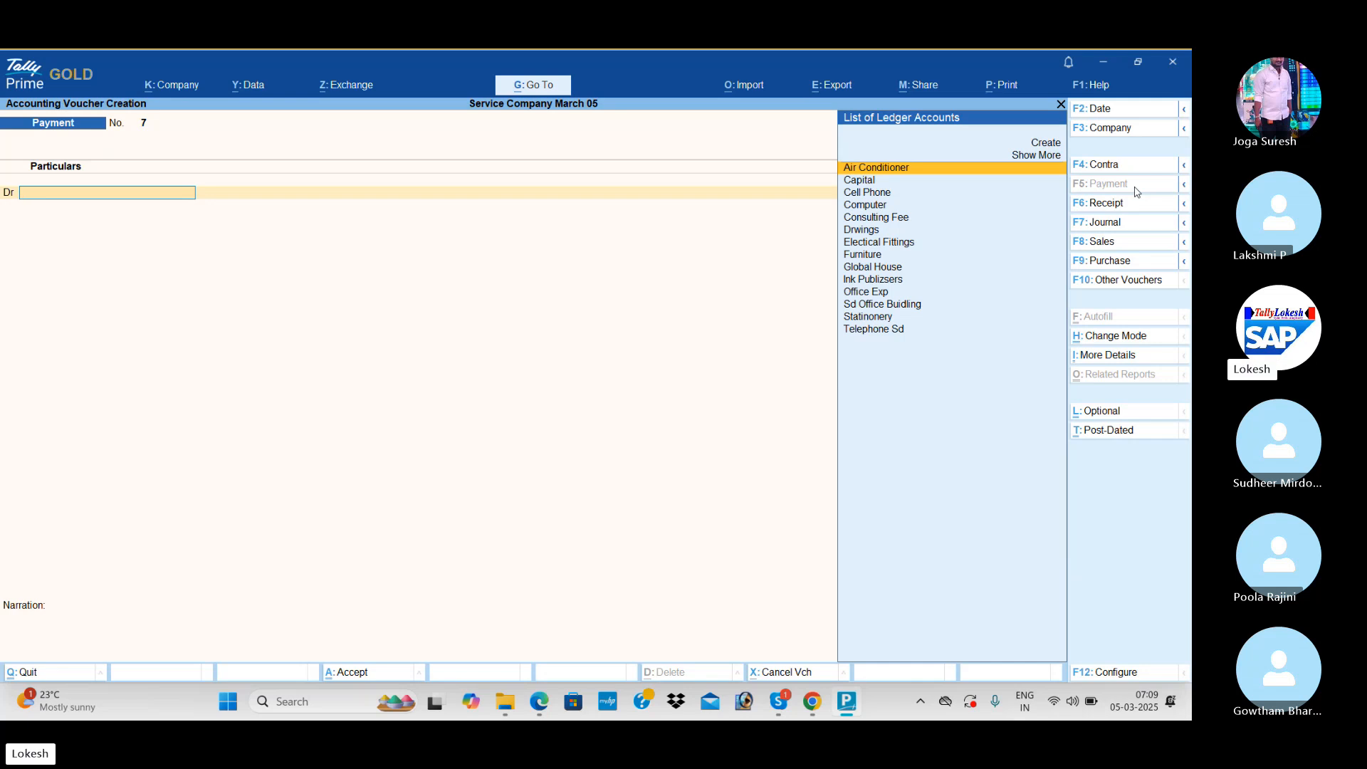
pyautogui.click(1112, 114)
pyautogui.write('1-4')
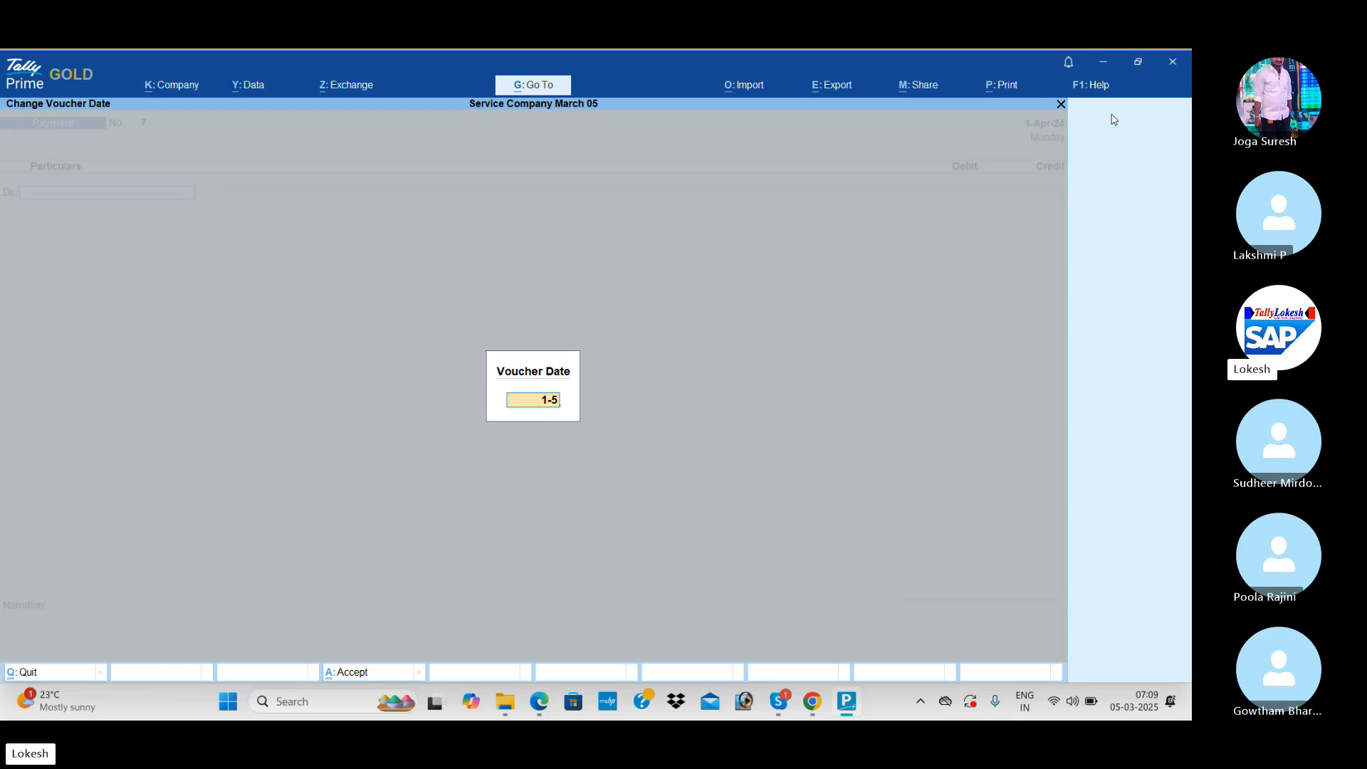
pyautogui.press('Return')
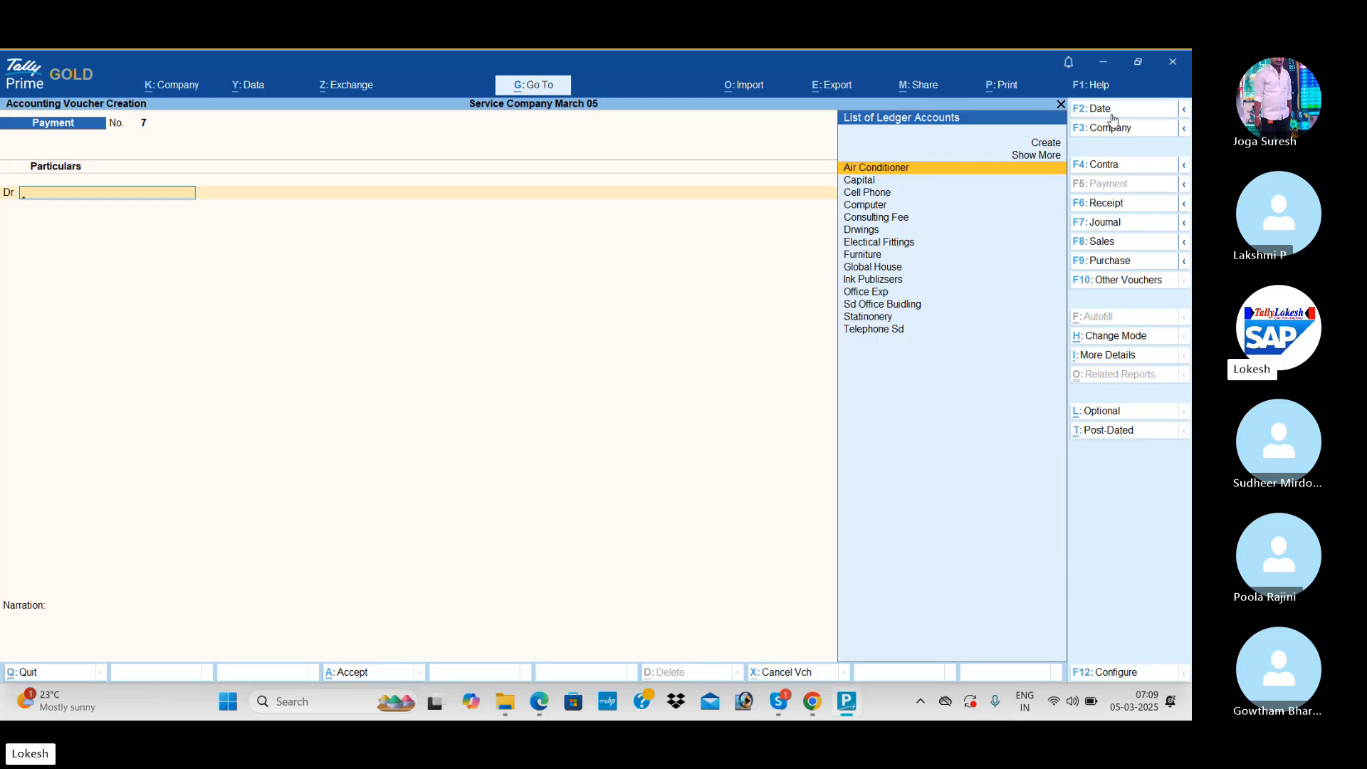
# Debit the Ink Publizsers ledger with 6,000 in the payment voucher
pyautogui.write('P')
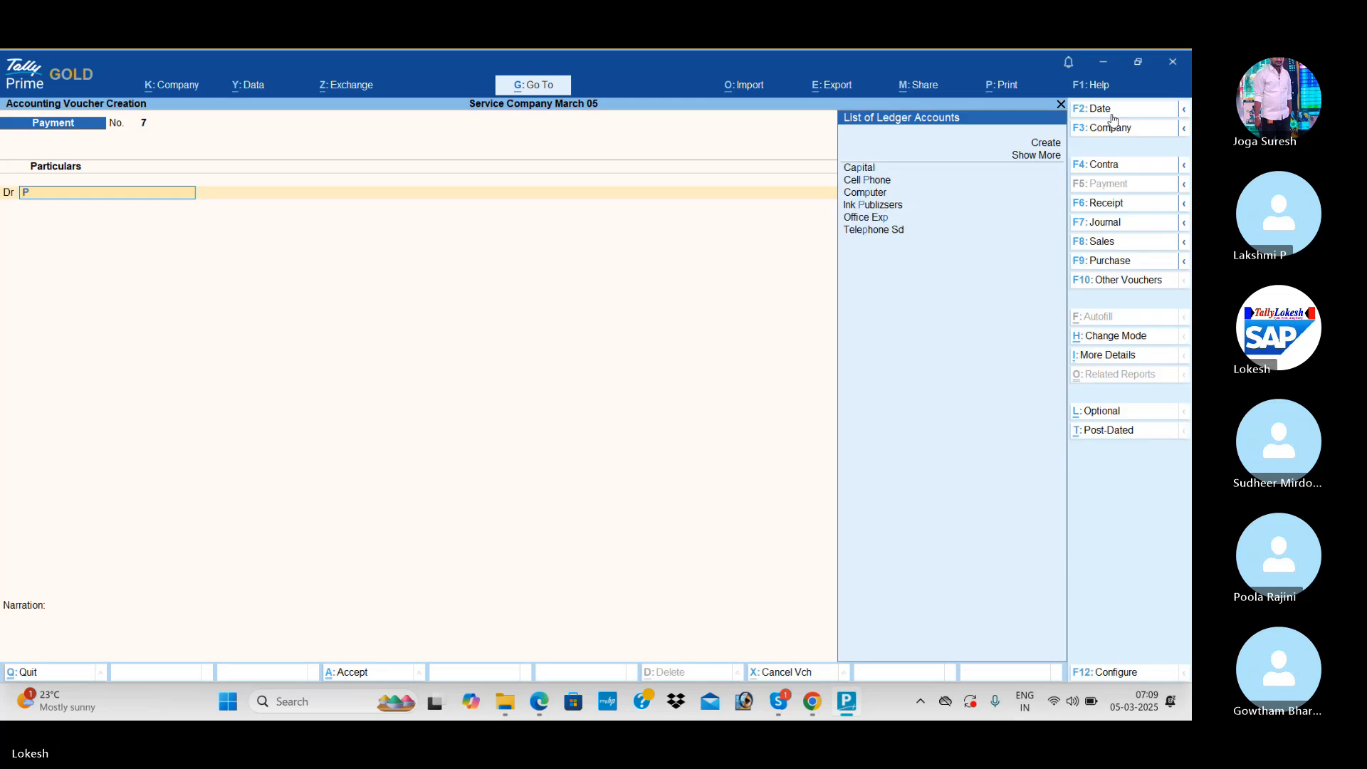
pyautogui.press('Down')
pyautogui.press('Down')
pyautogui.press('Down')
pyautogui.press('Return')
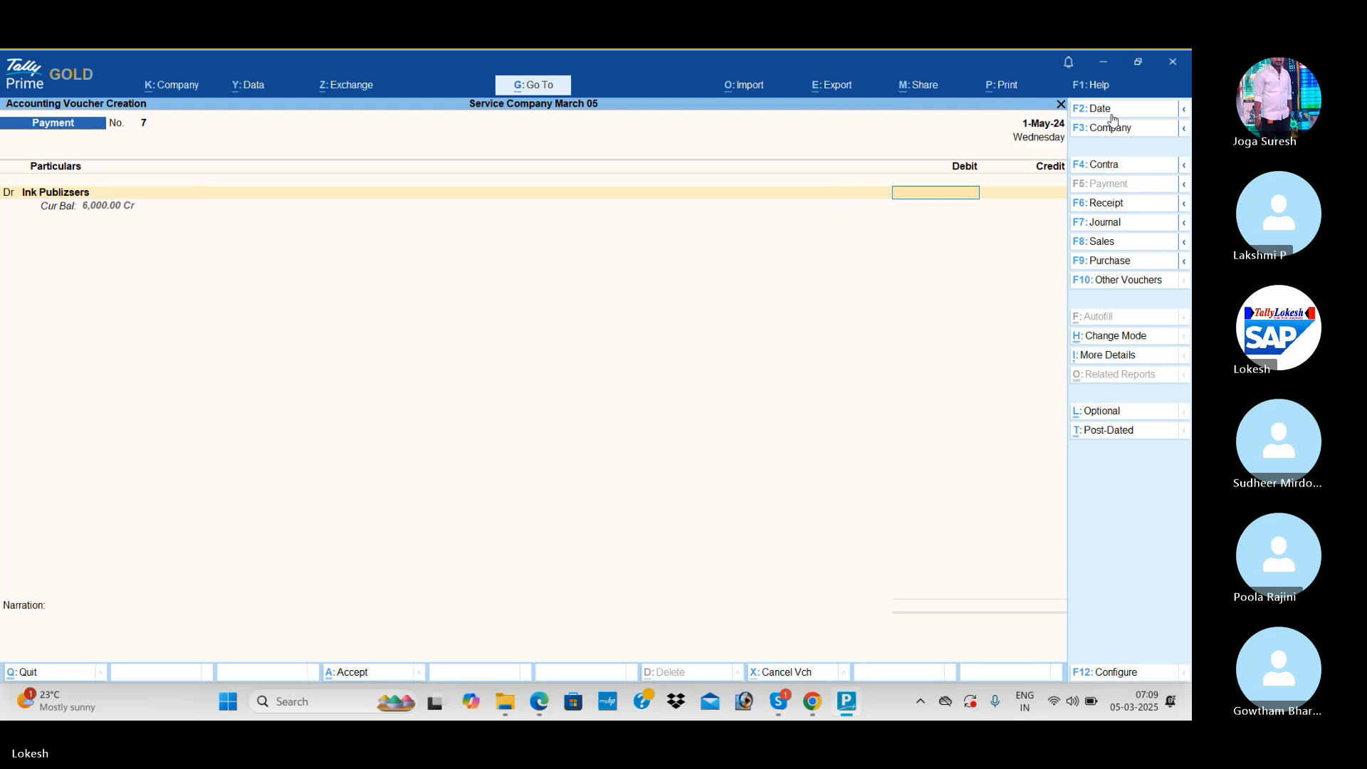
pyautogui.write('6,000')
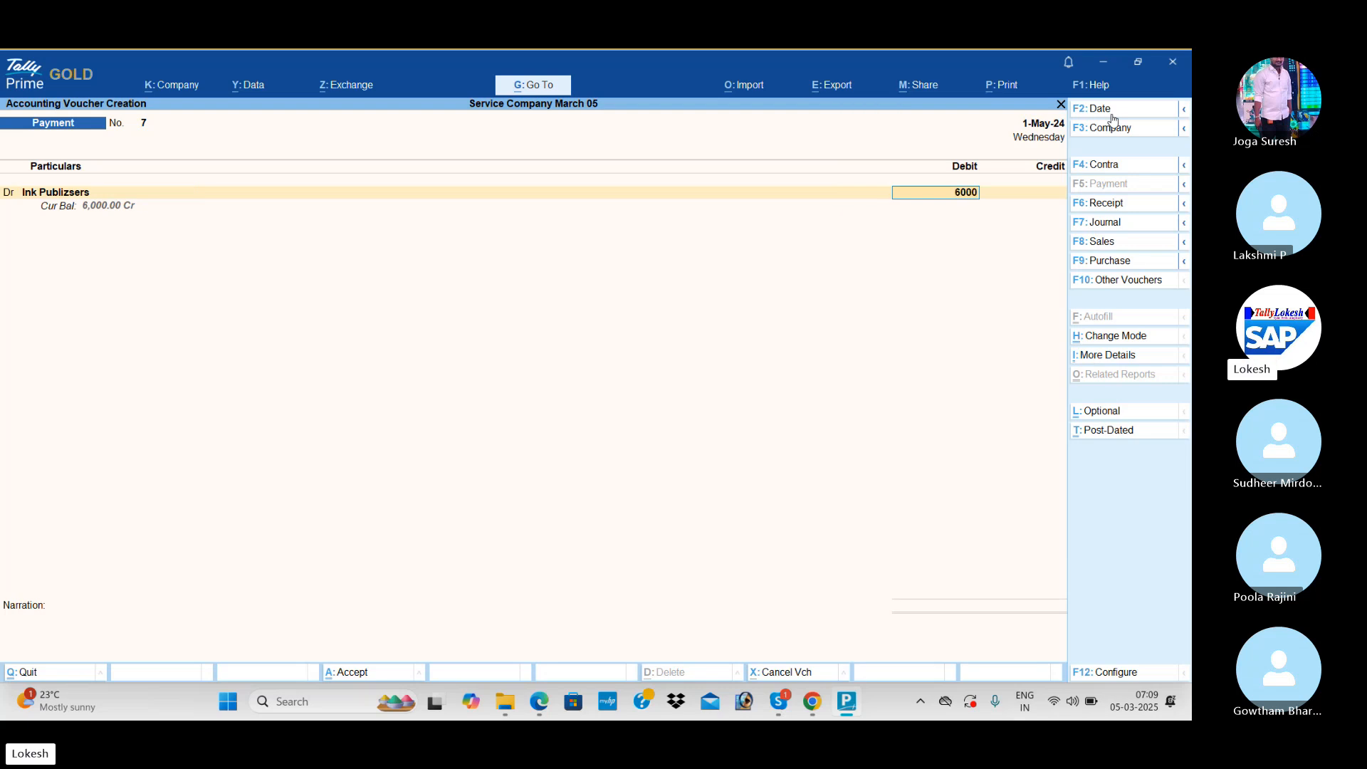
pyautogui.press('Return')
# Credit Cash for the Ink Publizsers payment and save the voucher
pyautogui.press('Return')
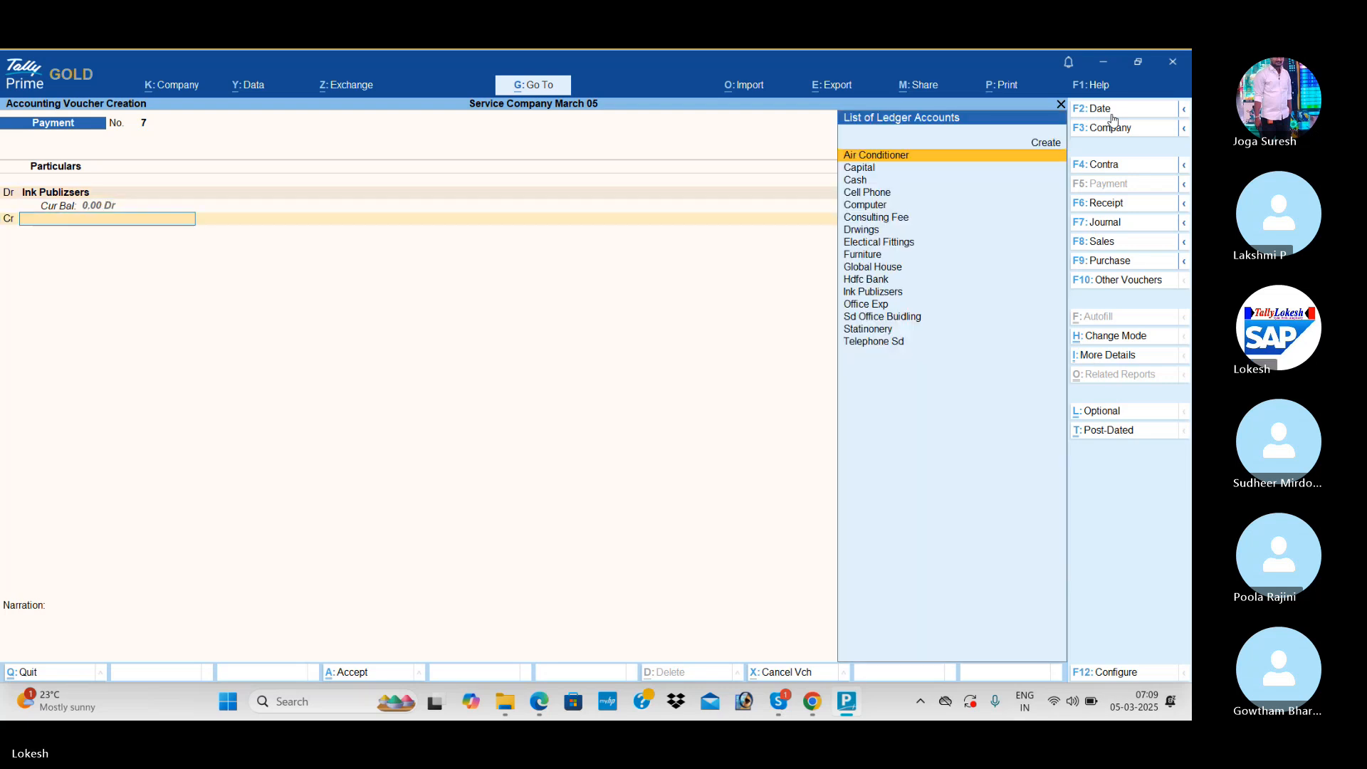
pyautogui.press('Down')
pyautogui.press('Down')
pyautogui.press('Return')
pyautogui.press('Return')
pyautogui.press('Return')
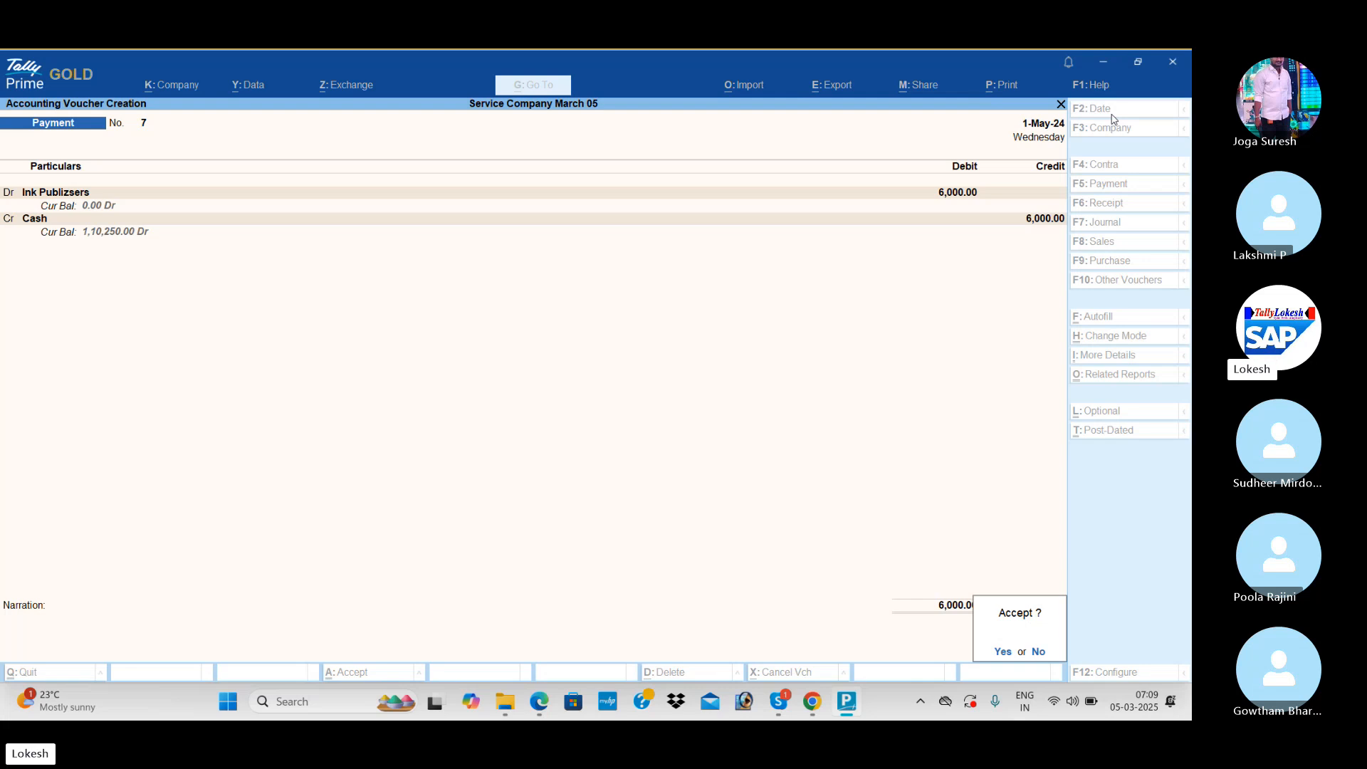
pyautogui.press('Return')
# Create an Office Rent ledger under Indirect Expenses and debit it with 2,500 in the new payment voucher
pyautogui.hotkey('alt', 'c')
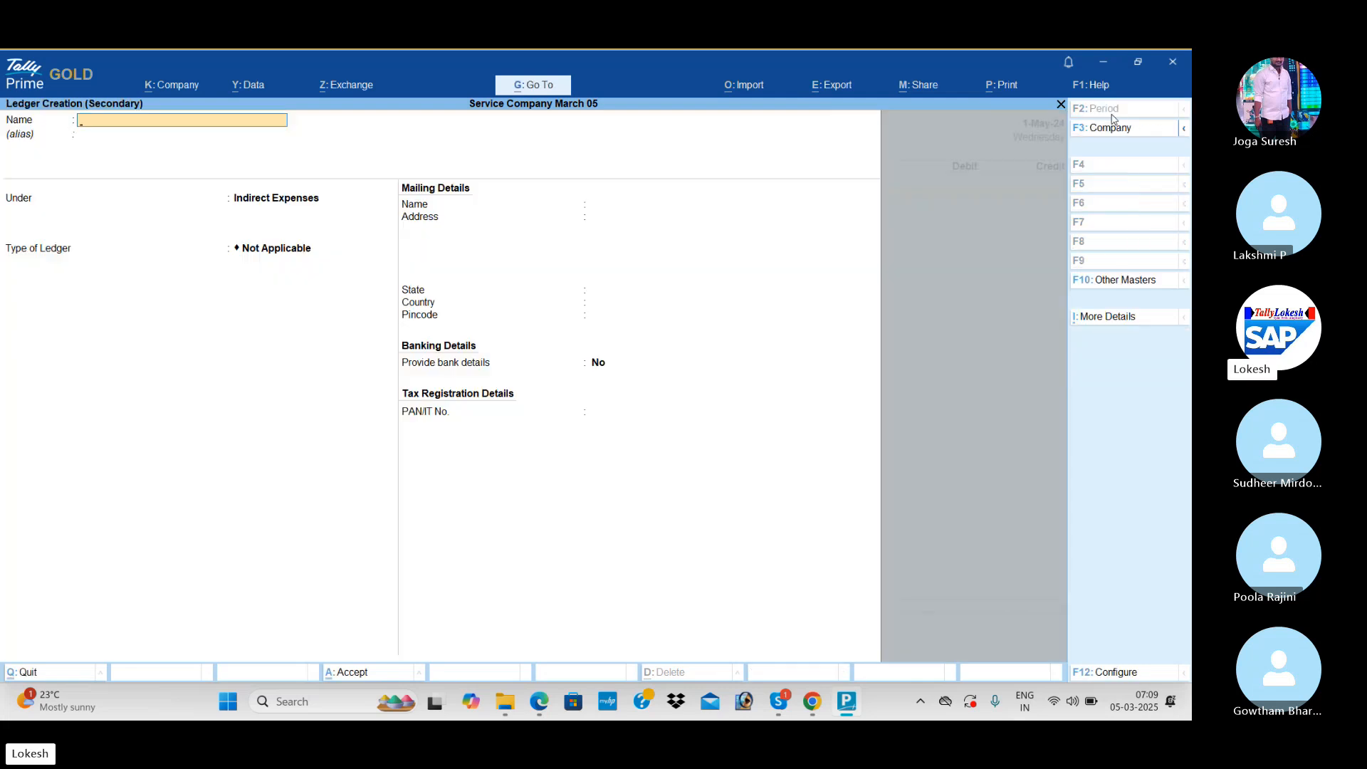
pyautogui.write('Office Ren')
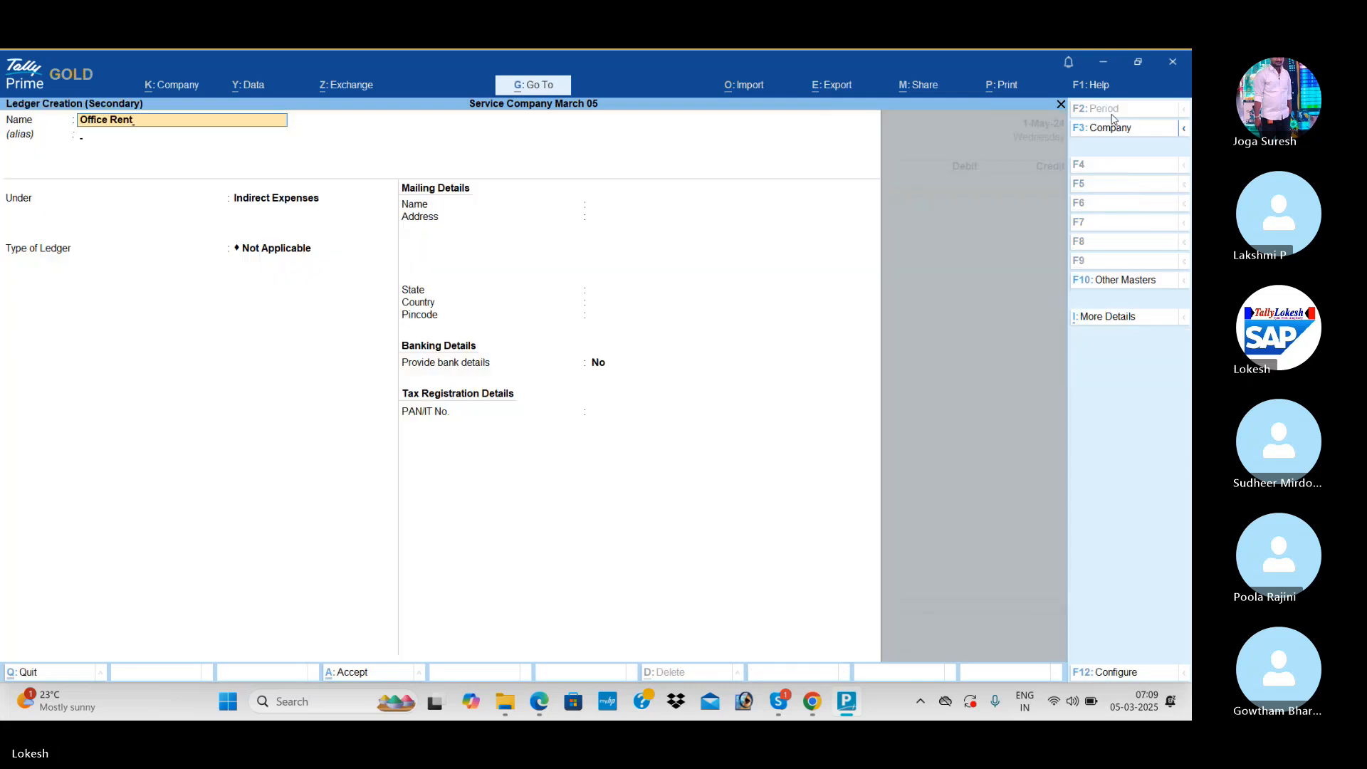
pyautogui.write('t')
pyautogui.press('Return')
pyautogui.press('Return')
pyautogui.hotkey('ctrl', 'a')
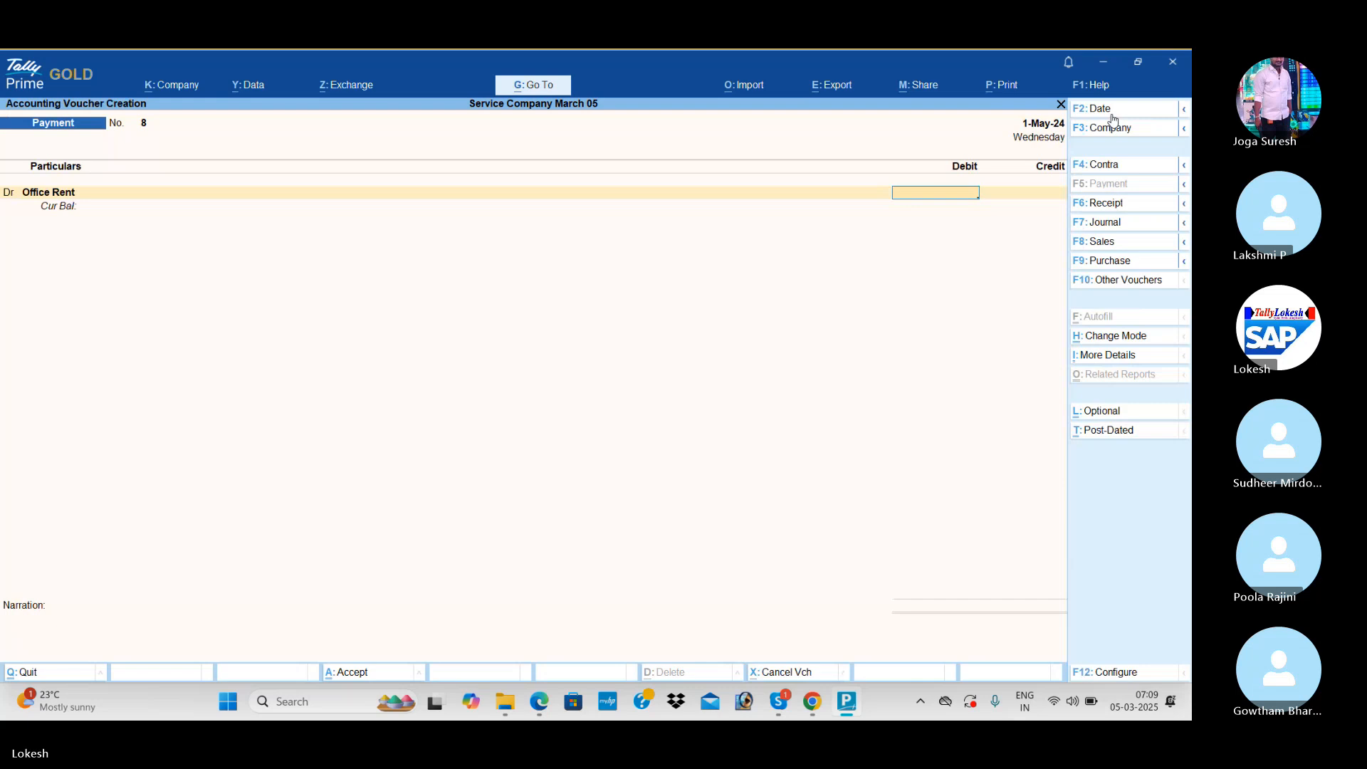
pyautogui.write('2500')
pyautogui.press('Return')
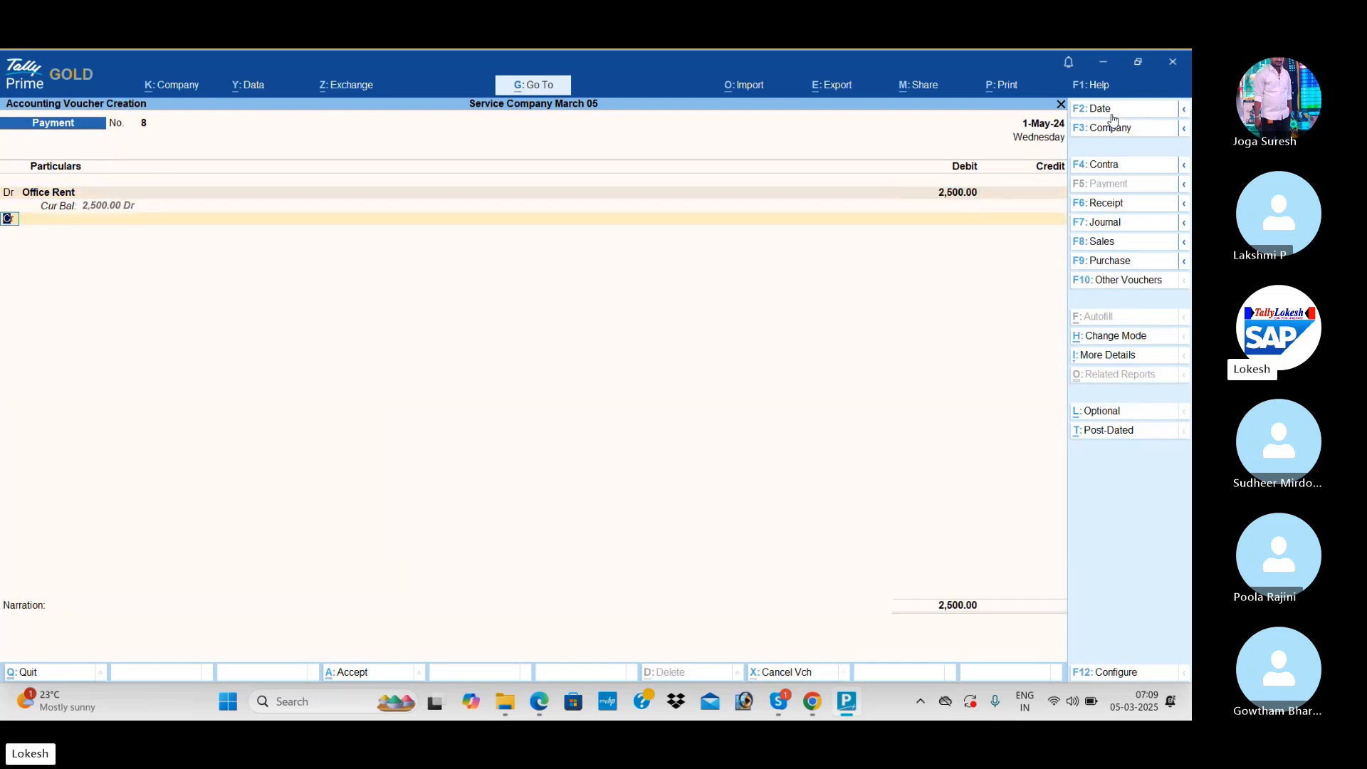
# Add a second debit line with a new Salaries ledger under Indirect Expenses and an amount of 10,400
pyautogui.write('d')
pyautogui.press('Return')
pyautogui.hotkey('alt', 'c')
pyautogui.write('S')
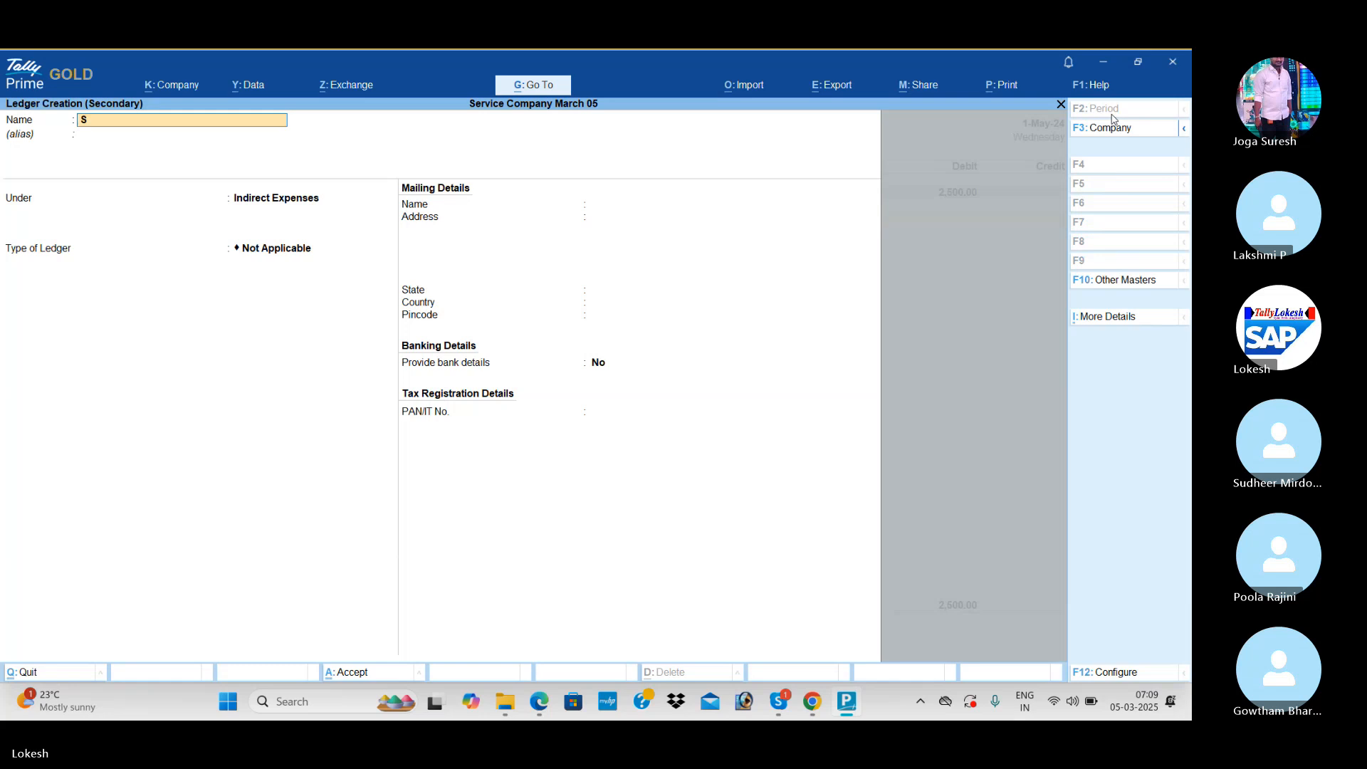
pyautogui.write('alaries')
pyautogui.press('Return')
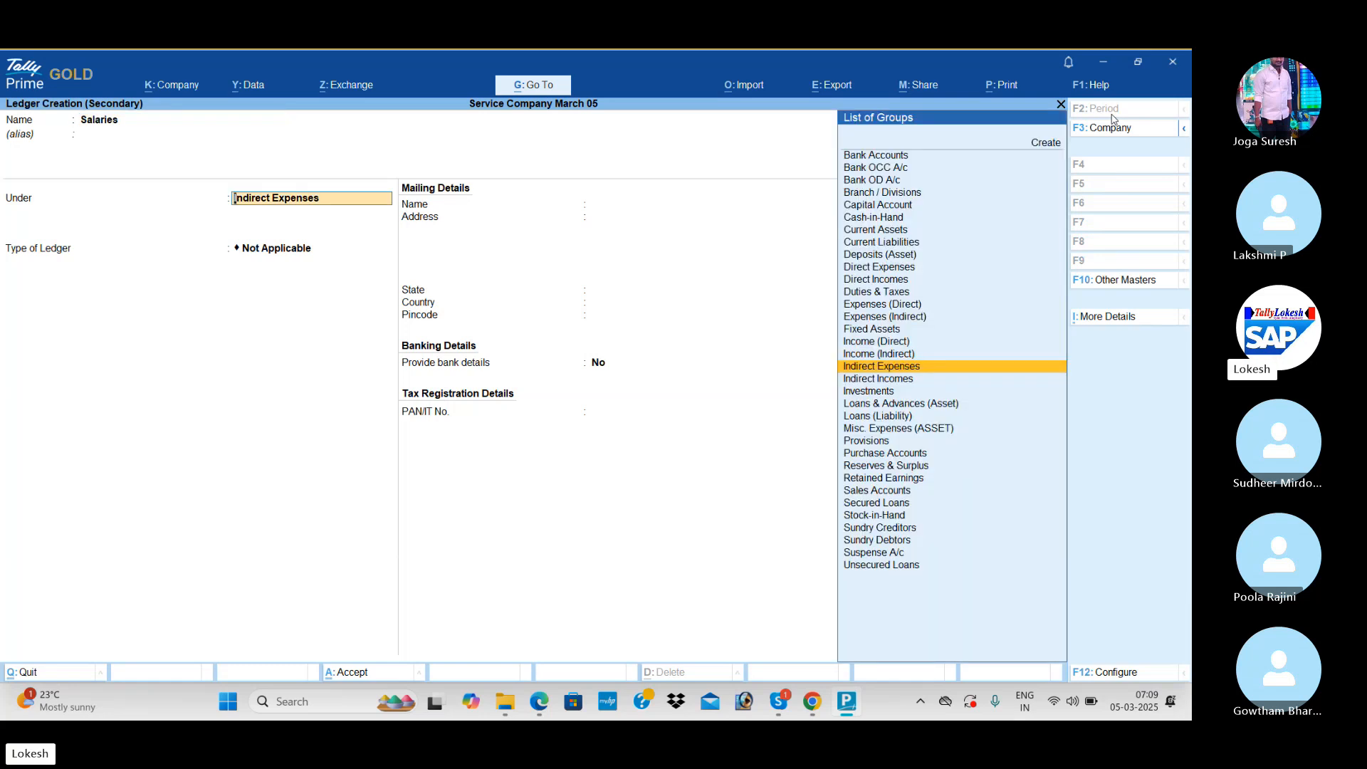
pyautogui.hotkey('ctrl', 'a')
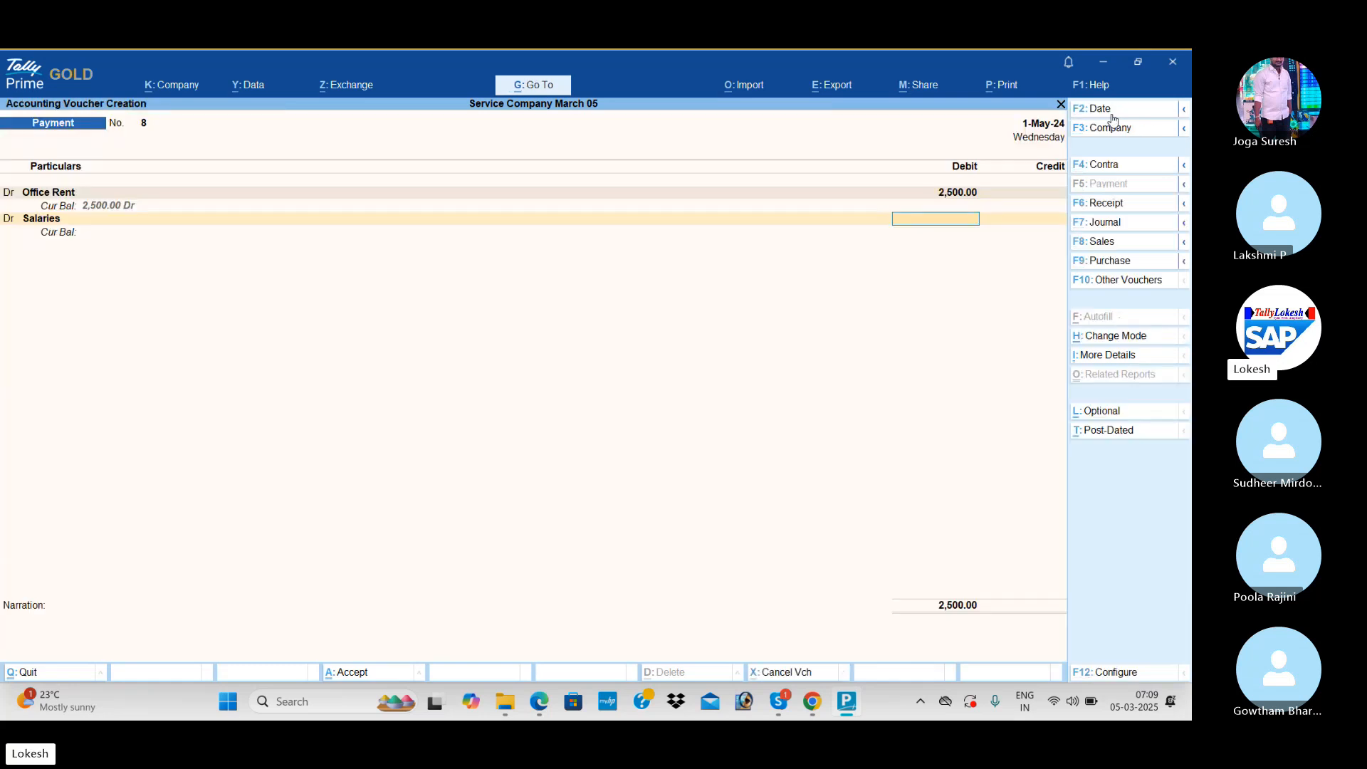
pyautogui.write('10400')
pyautogui.press('Return')
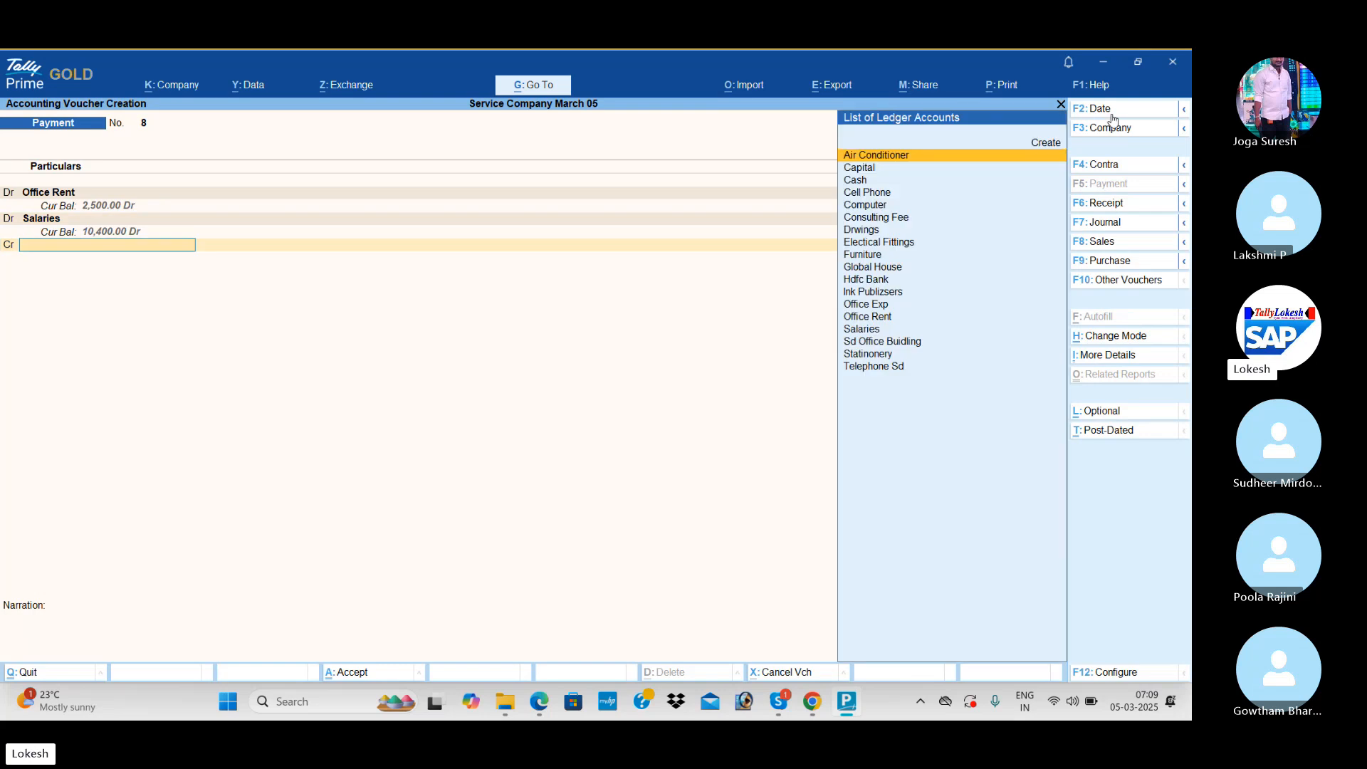
# Credit Hdfc Bank for the rent and salaries and save the payment voucher
pyautogui.write('h')
pyautogui.press('Return')
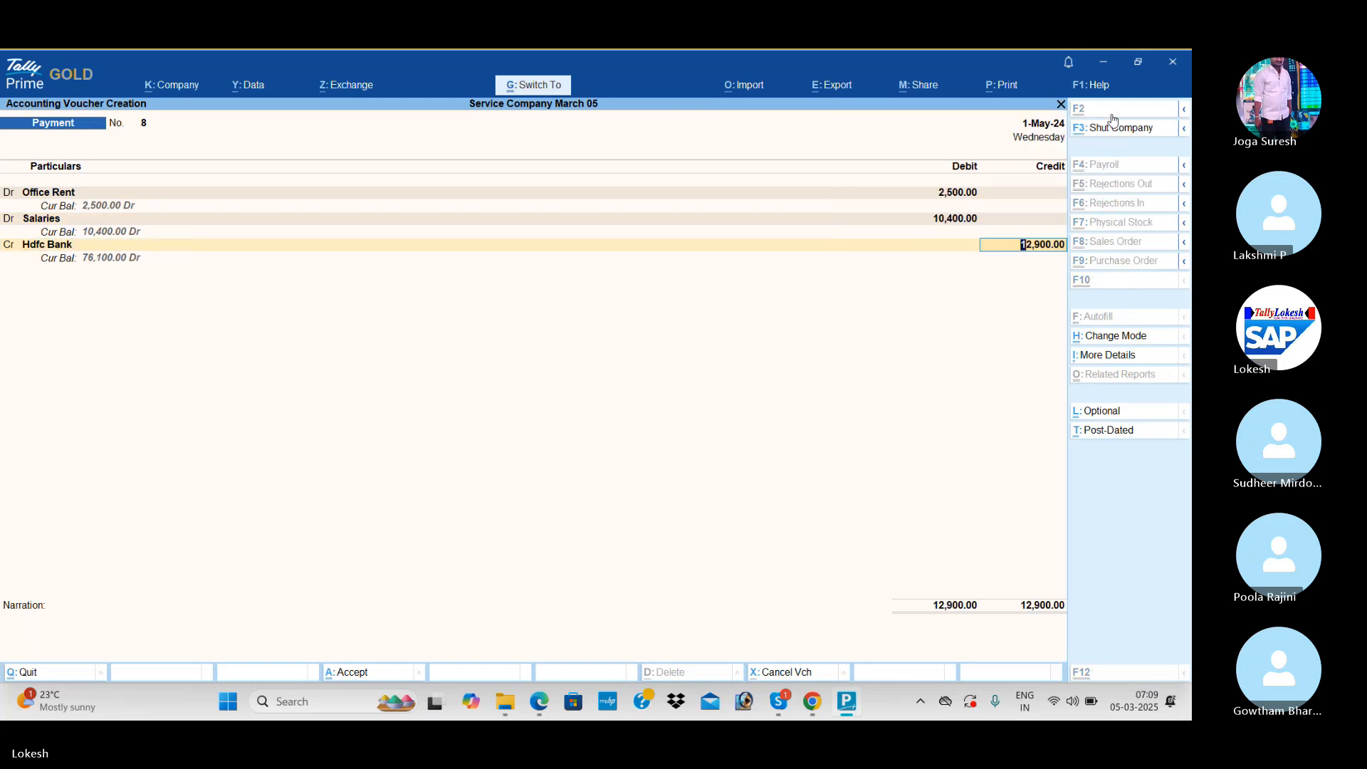
pyautogui.hotkey('ctrl', 'a')
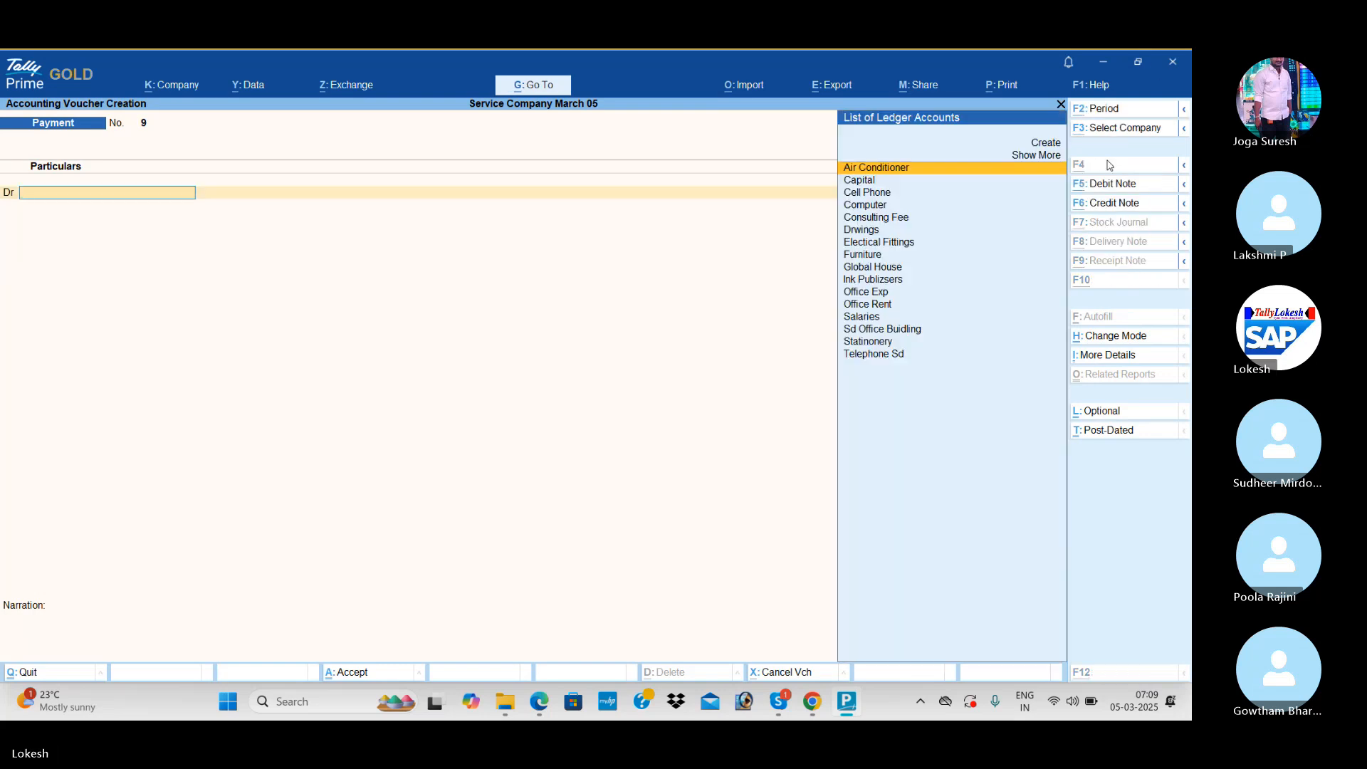
# Create a Telephone Bill ledger under Indirect Expenses and debit it with 1,250 in the next payment voucher
pyautogui.hotkey('alt', 'c')
pyautogui.write('Telephone Bill')
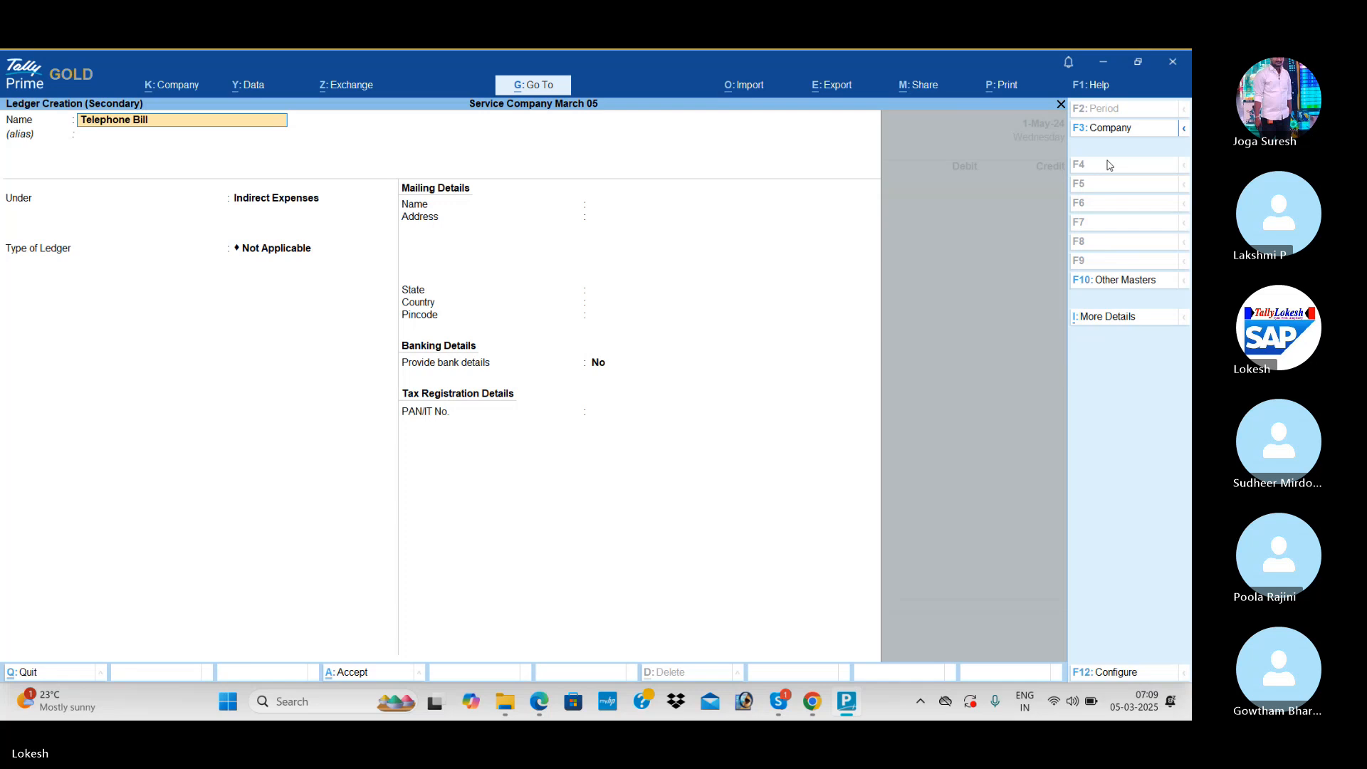
pyautogui.press('Return')
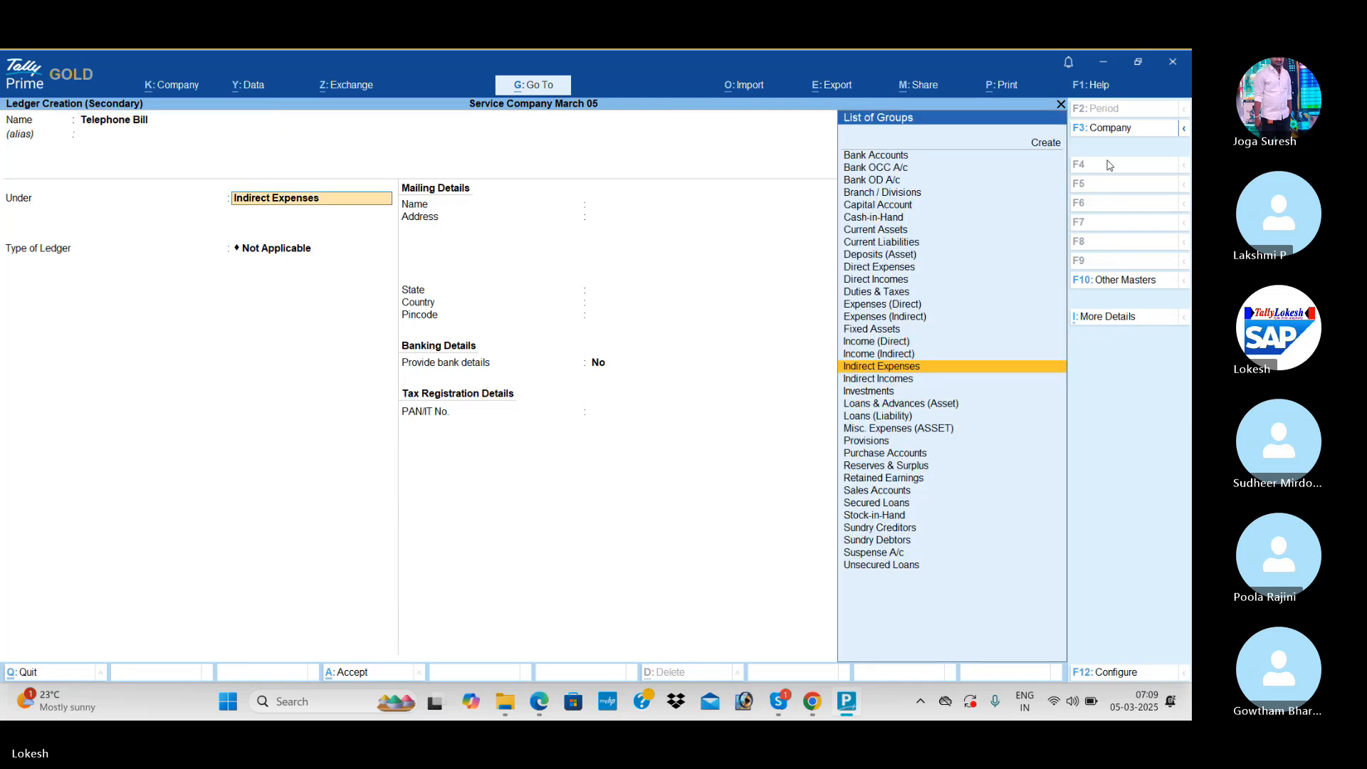
pyautogui.hotkey('ctrl', 'a')
pyautogui.write('1250')
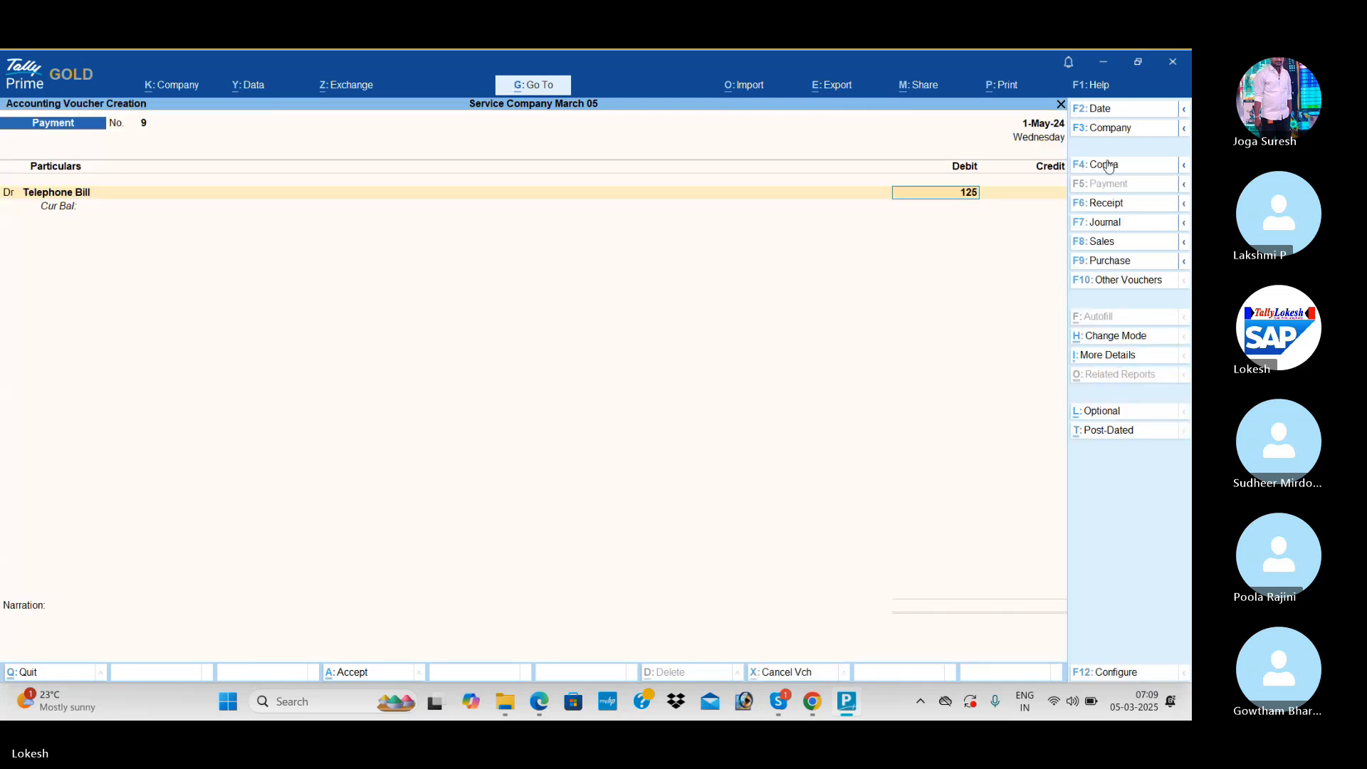
pyautogui.press('Return')
# Add a second debit line with a new Conveyance Bill ledger under Indirect Expenses and an amount of 650
pyautogui.write('d')
pyautogui.press('Return')
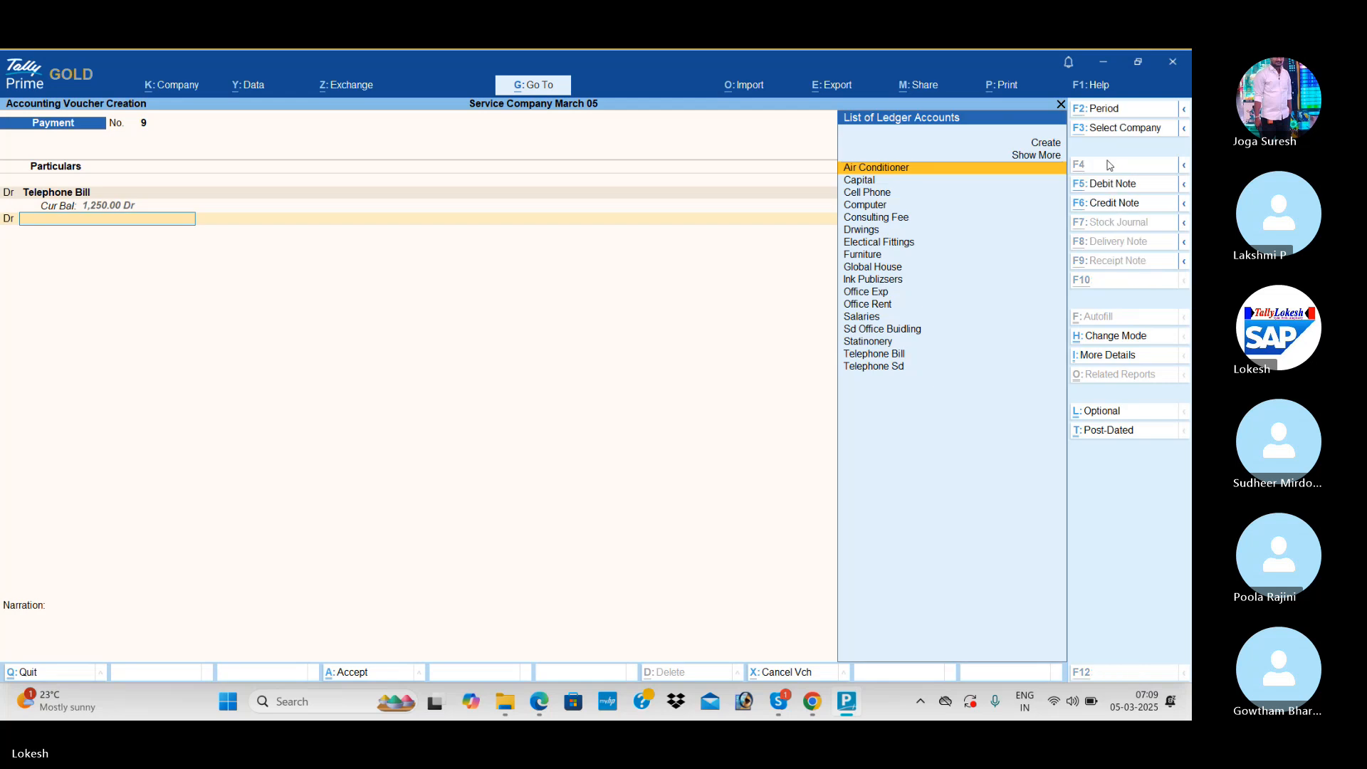
pyautogui.hotkey('alt', 'c')
pyautogui.write('Cove')
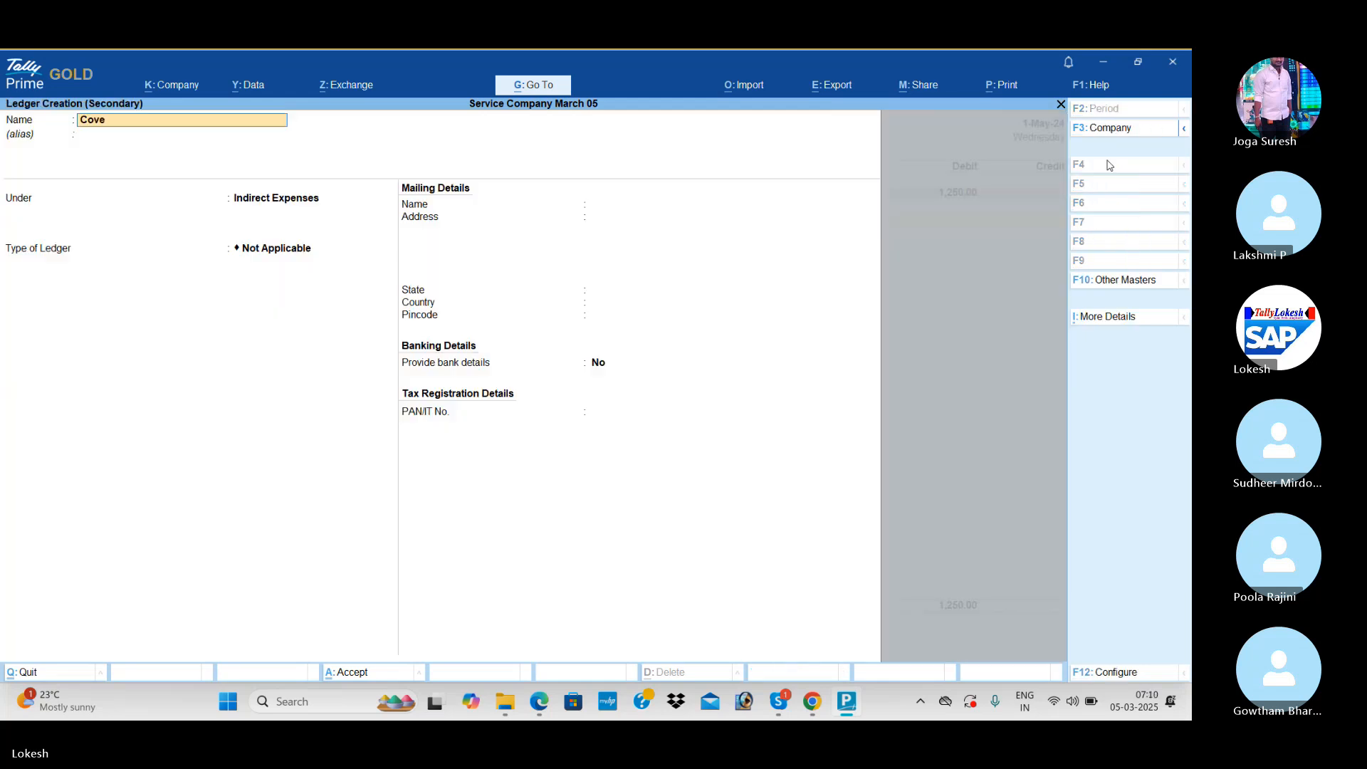
pyautogui.write('veyance Bill')
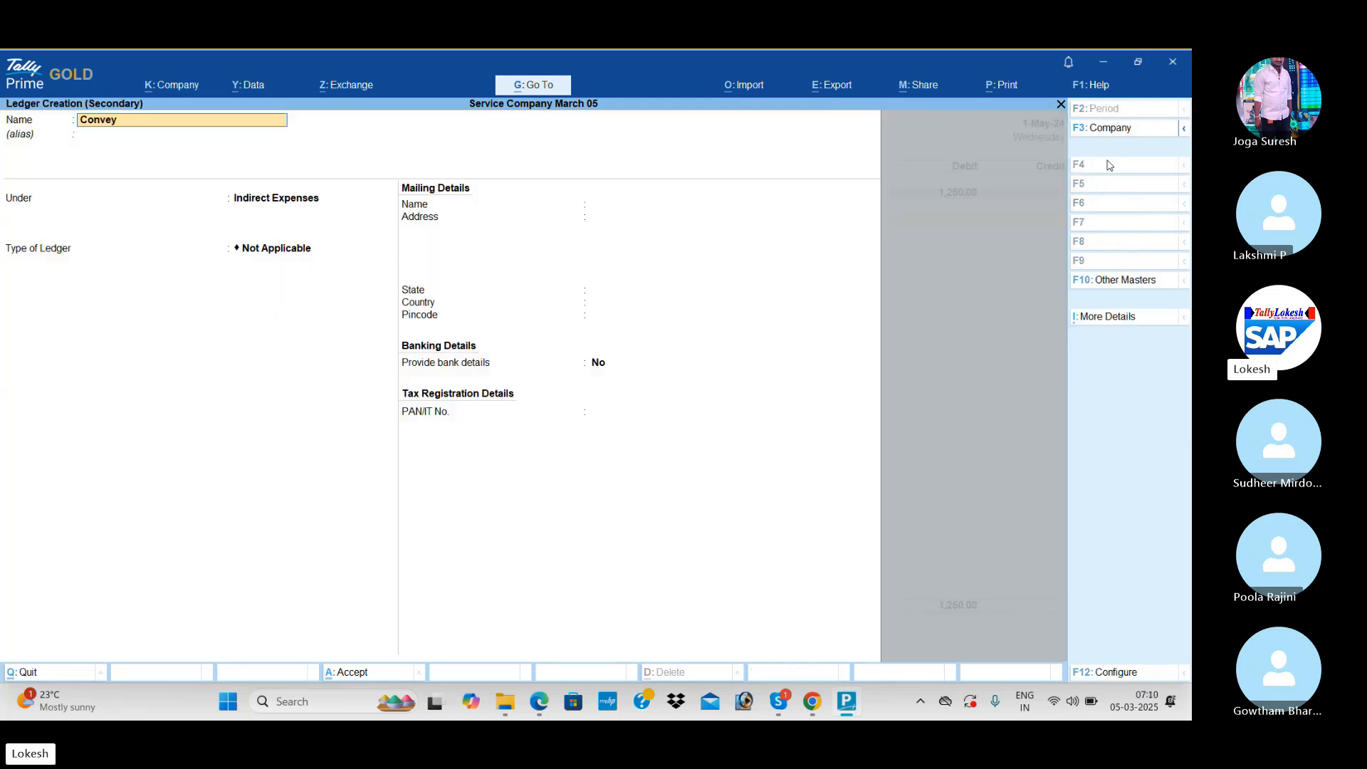
pyautogui.press('Return')
pyautogui.press('Return')
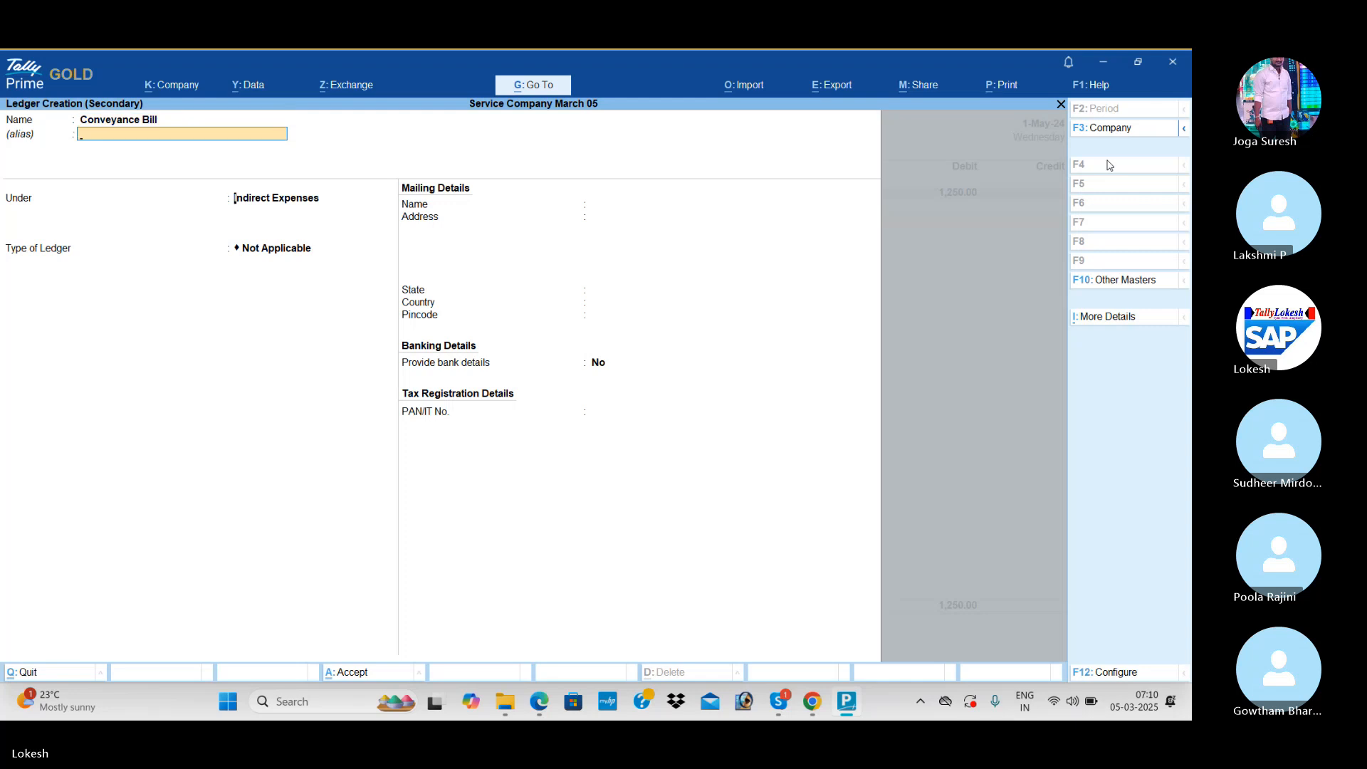
pyautogui.hotkey('ctrl', 'a')
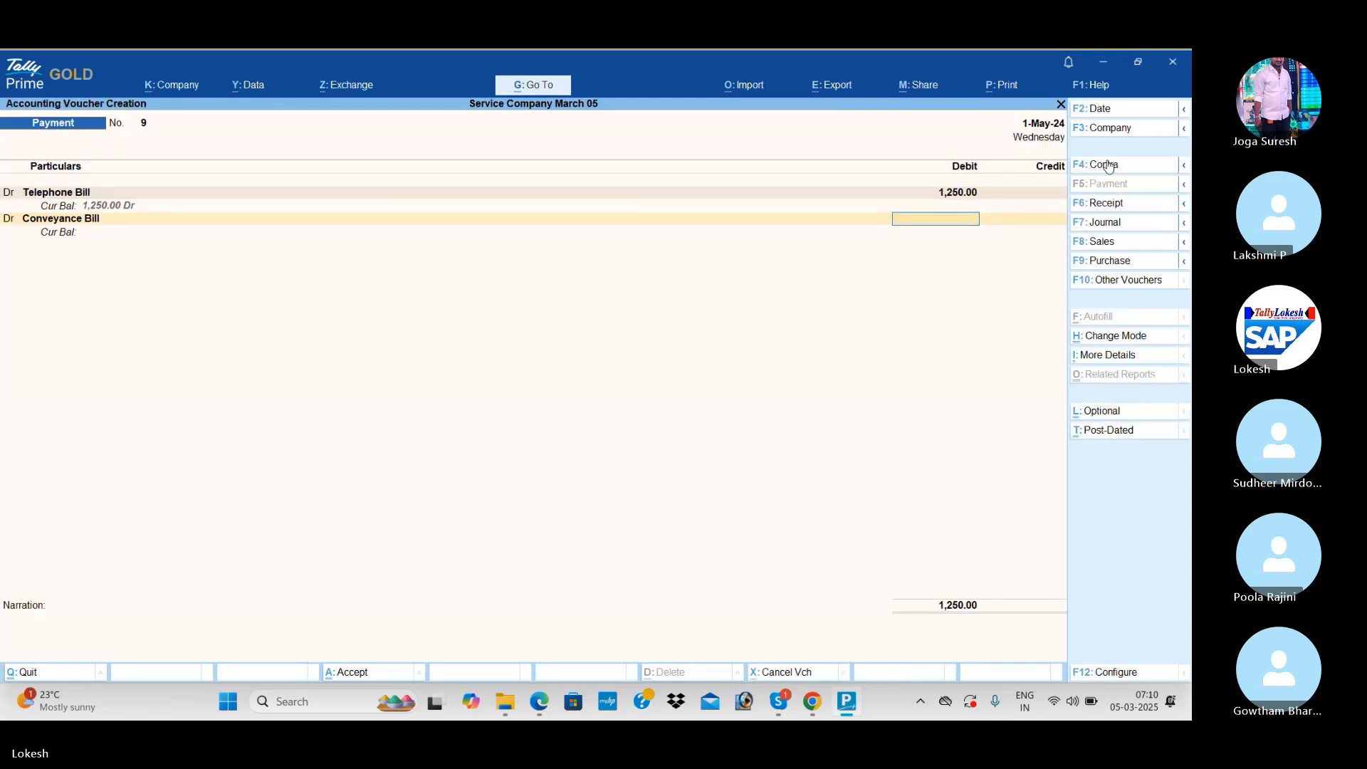
pyautogui.write('650')
pyautogui.press('Return')
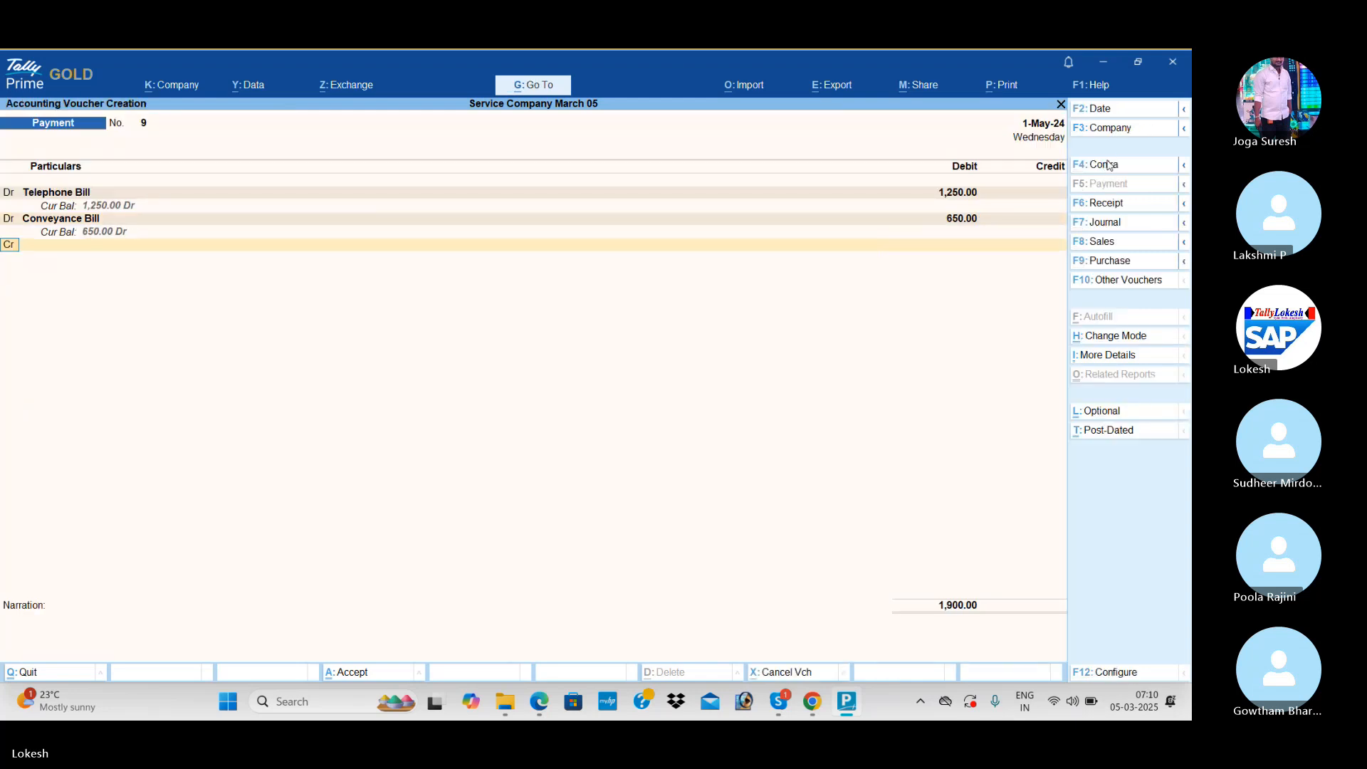
# Credit Cash for the telephone and conveyance bills and save the payment voucher
pyautogui.press('Down')
pyautogui.press('Down')
pyautogui.press('Return')
pyautogui.press('Return')
pyautogui.press('Return')
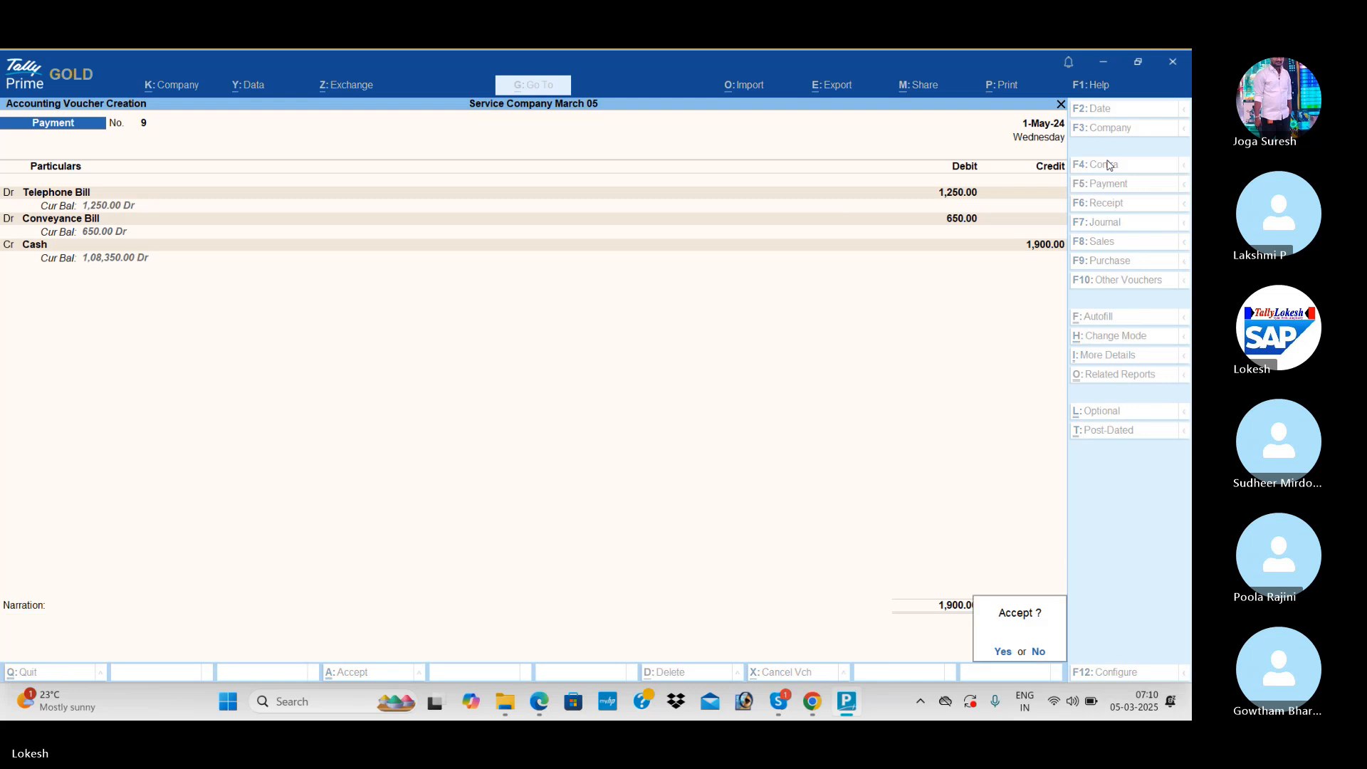
pyautogui.press('Return')
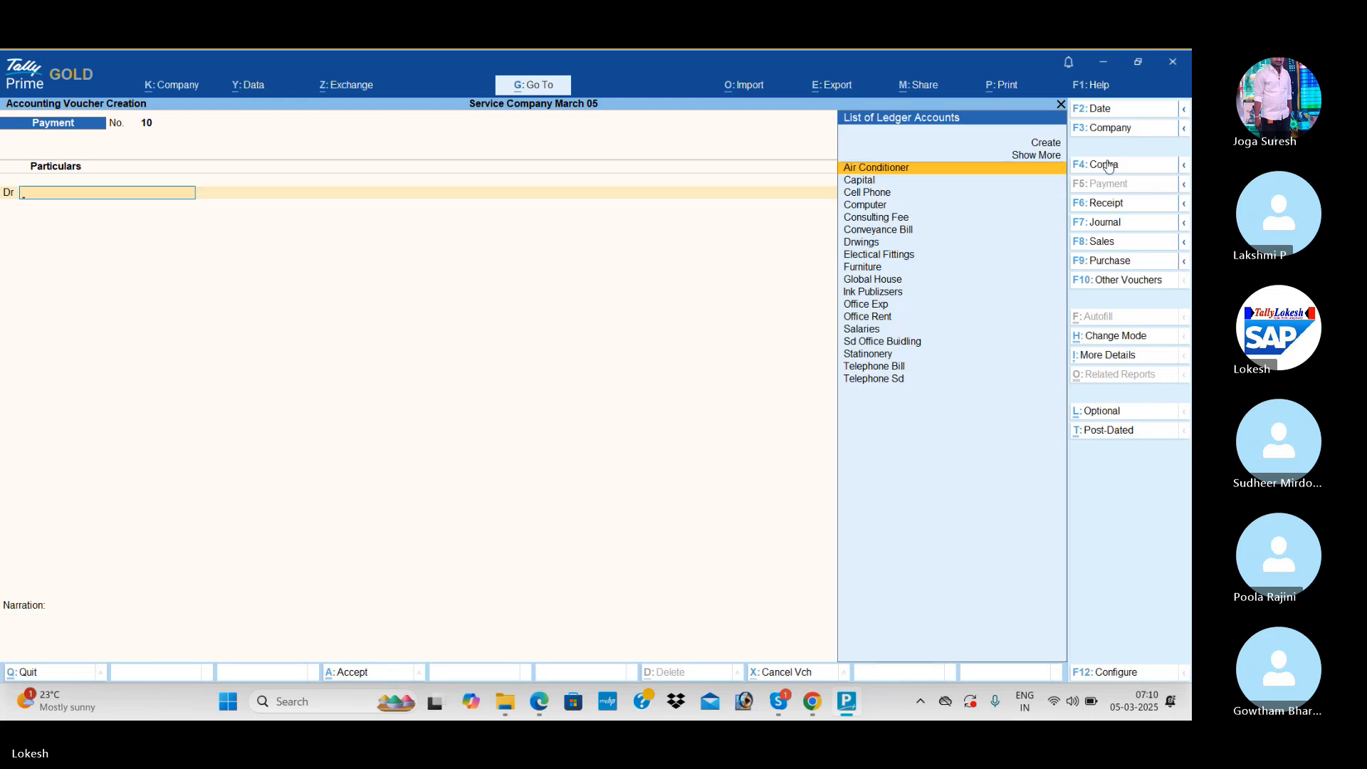
# Record a payment voucher debiting Global House with 12,500 and crediting Hdfc Bank, and save it
pyautogui.write('Gl')
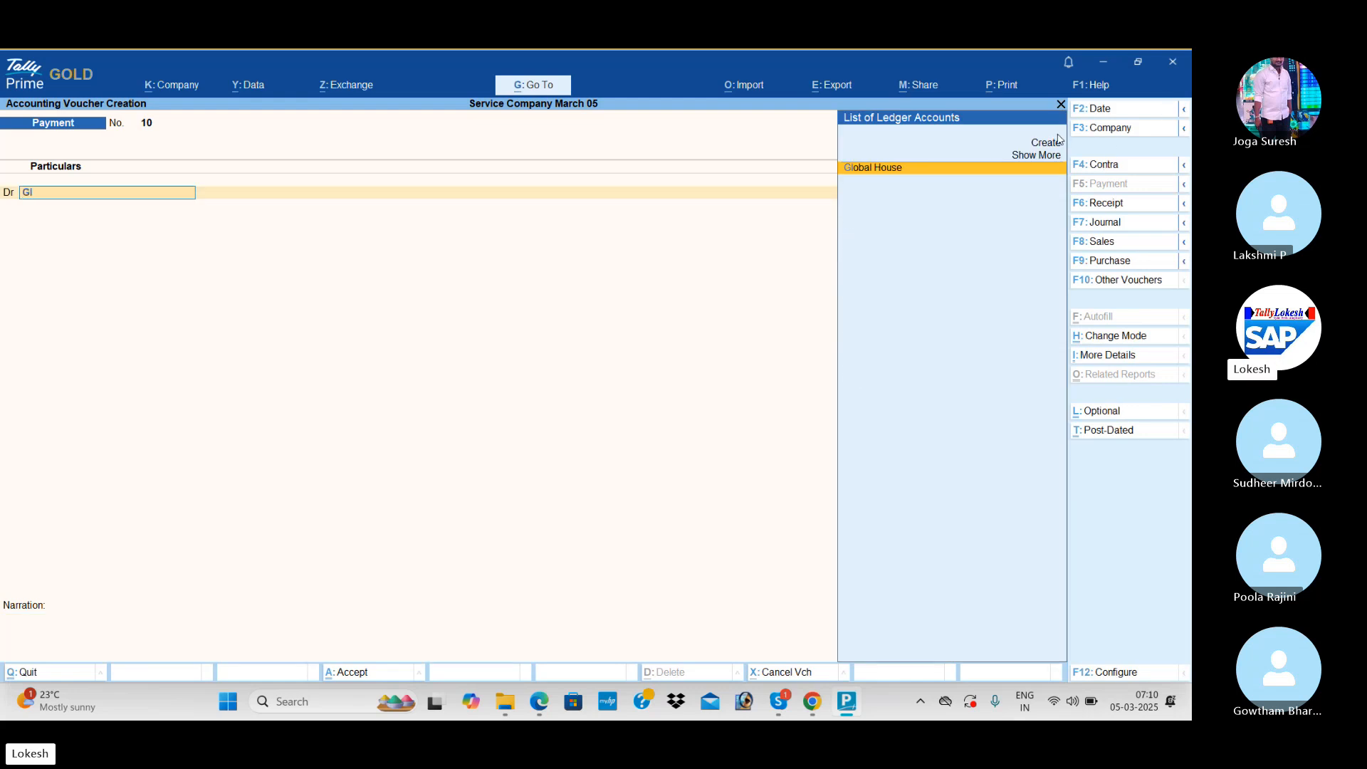
pyautogui.press('Return')
pyautogui.write('12500')
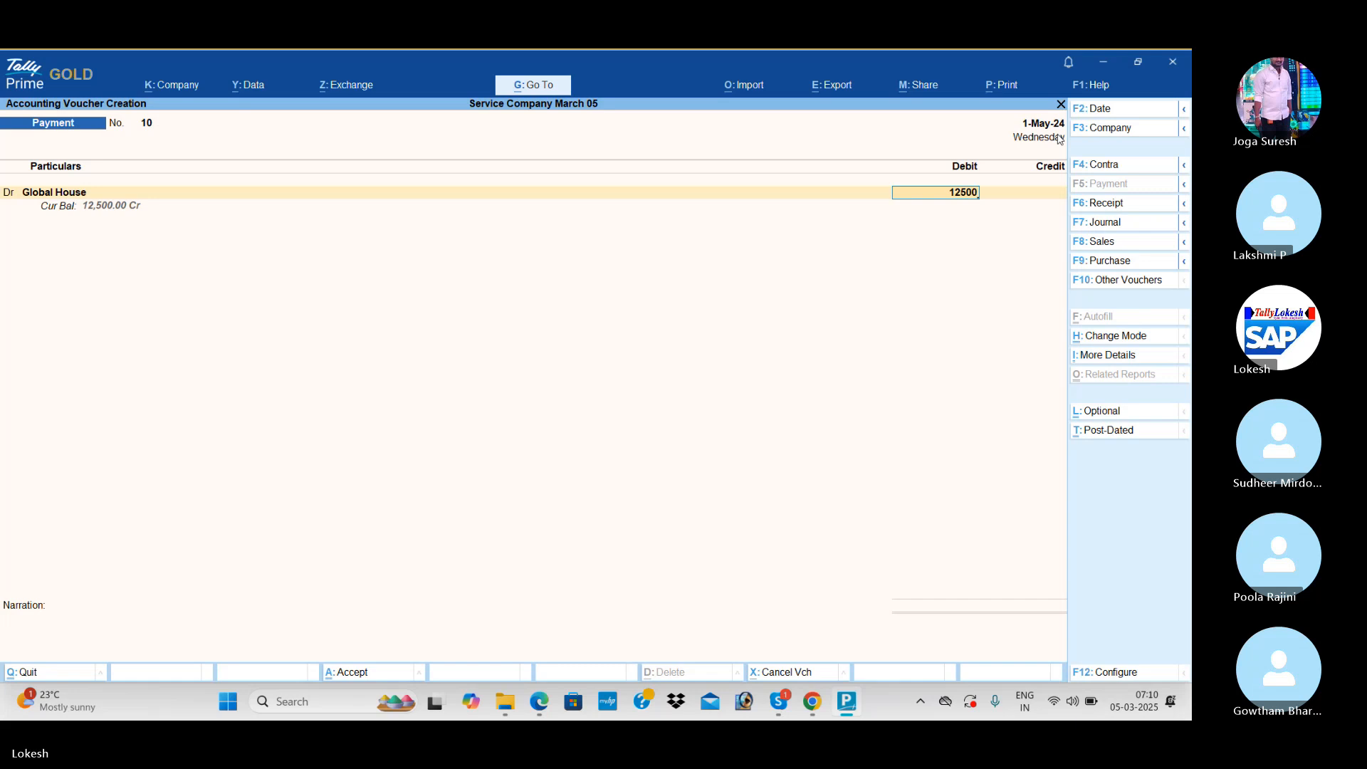
pyautogui.press('Return')
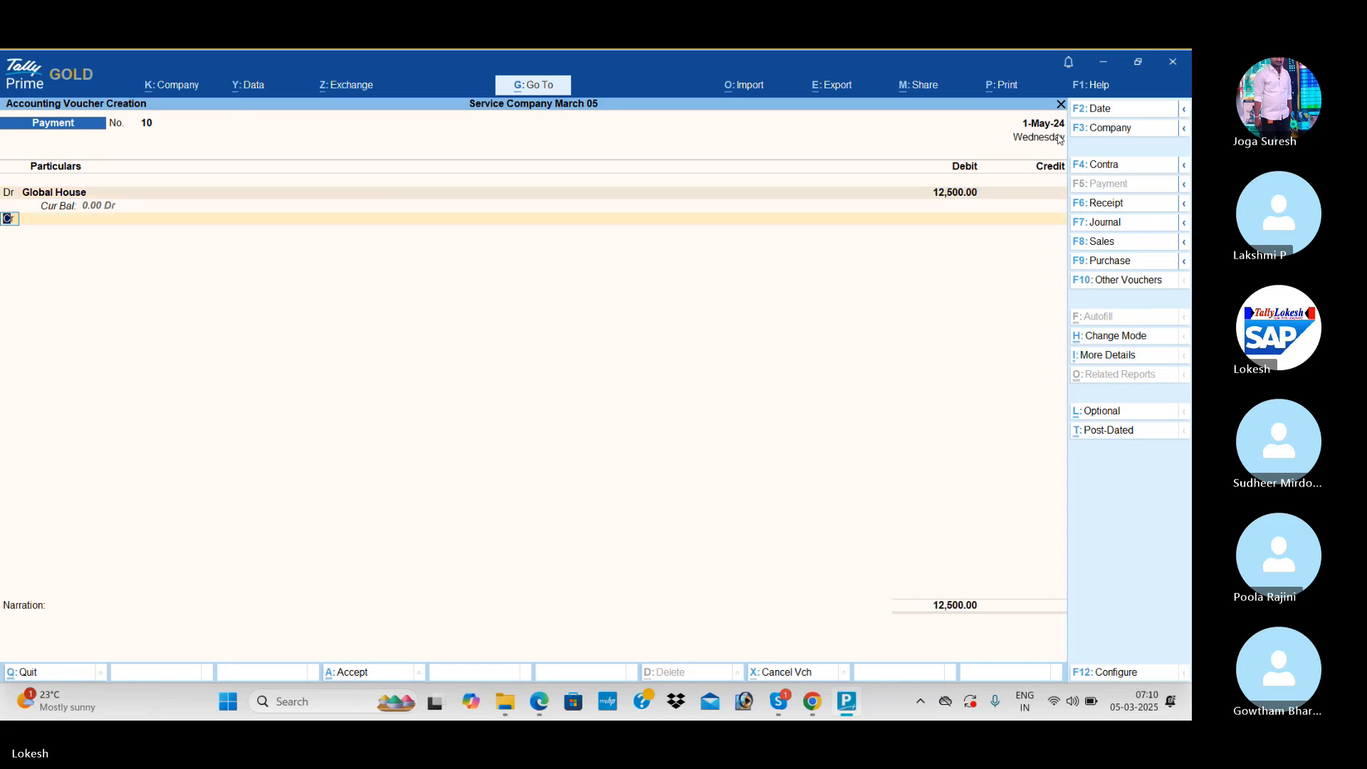
pyautogui.press('Return')
pyautogui.write('h')
pyautogui.press('Return')
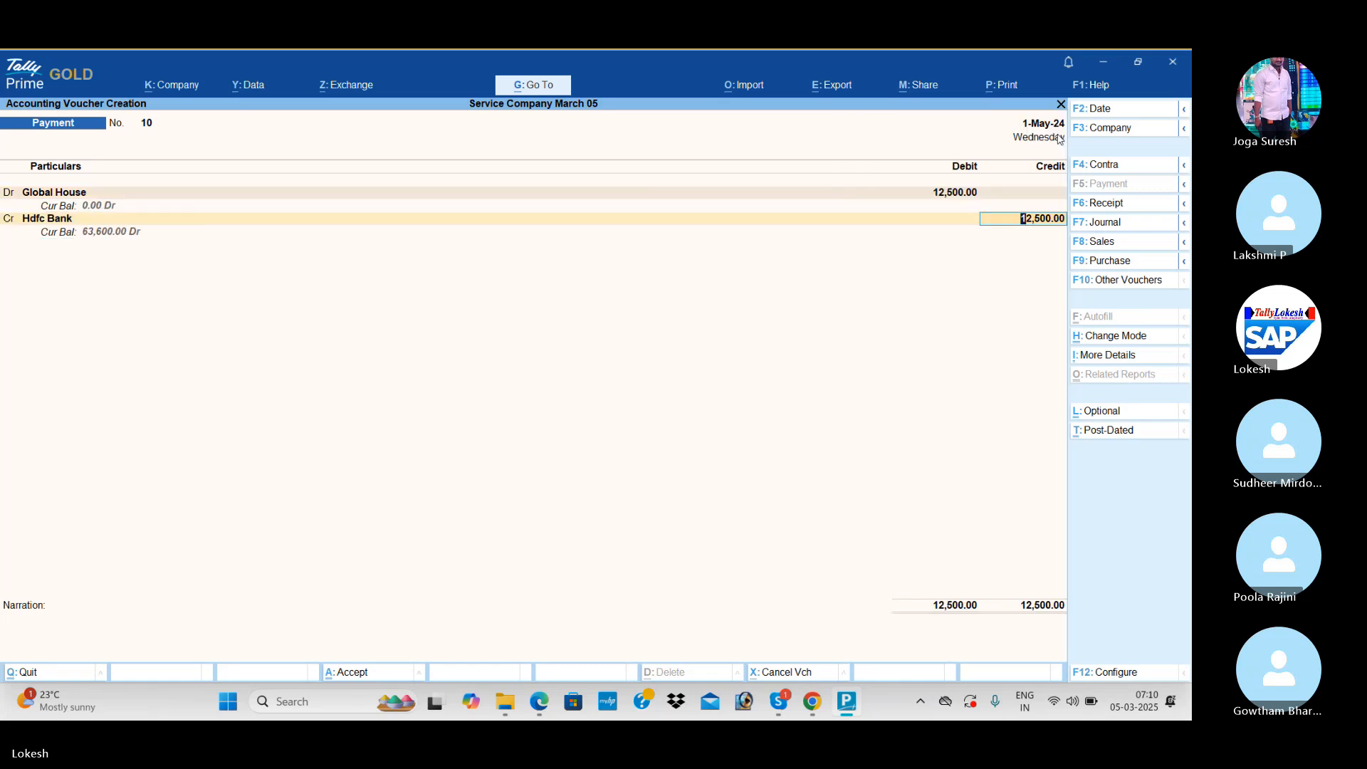
pyautogui.hotkey('ctrl', 'a')
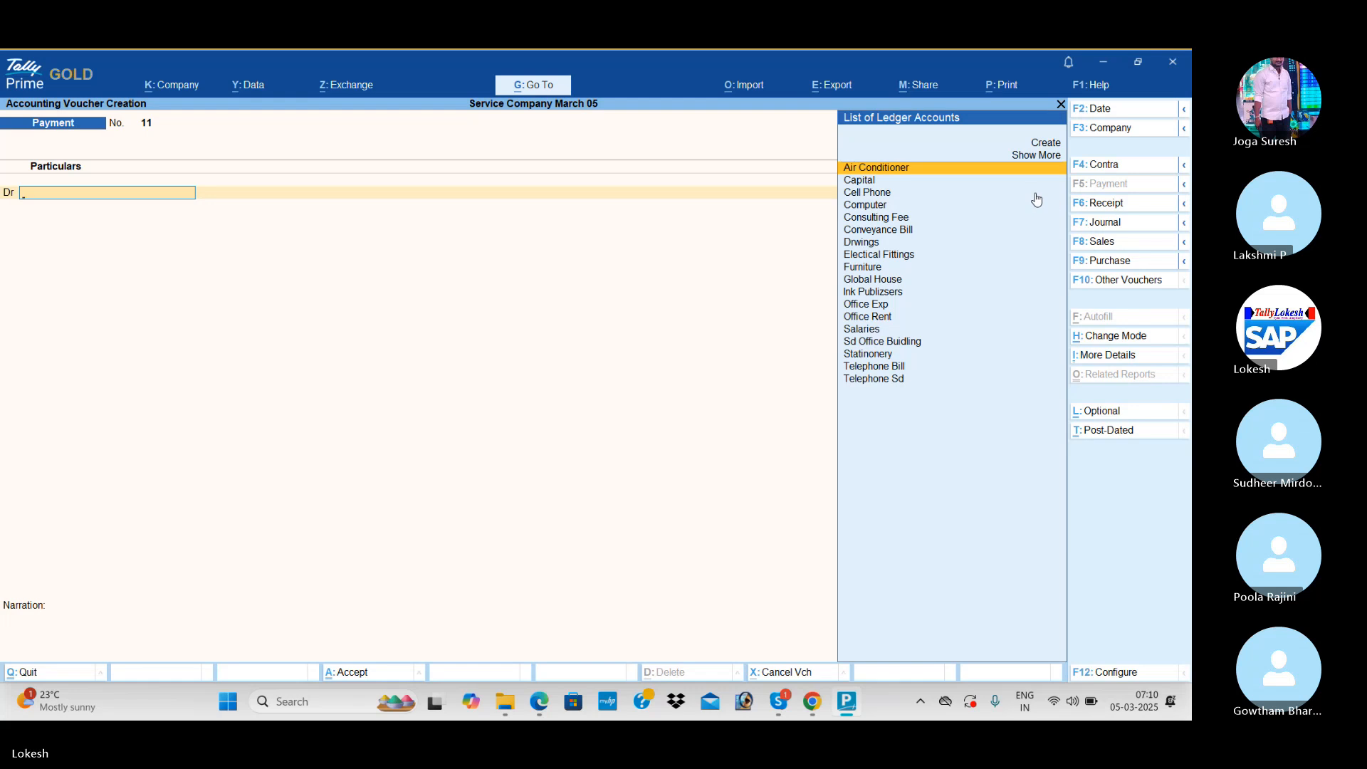
# Create an Electricity Charges ledger under Indirect Expenses and debit it with 1,110 in the next payment voucher
pyautogui.hotkey('alt', 'c')
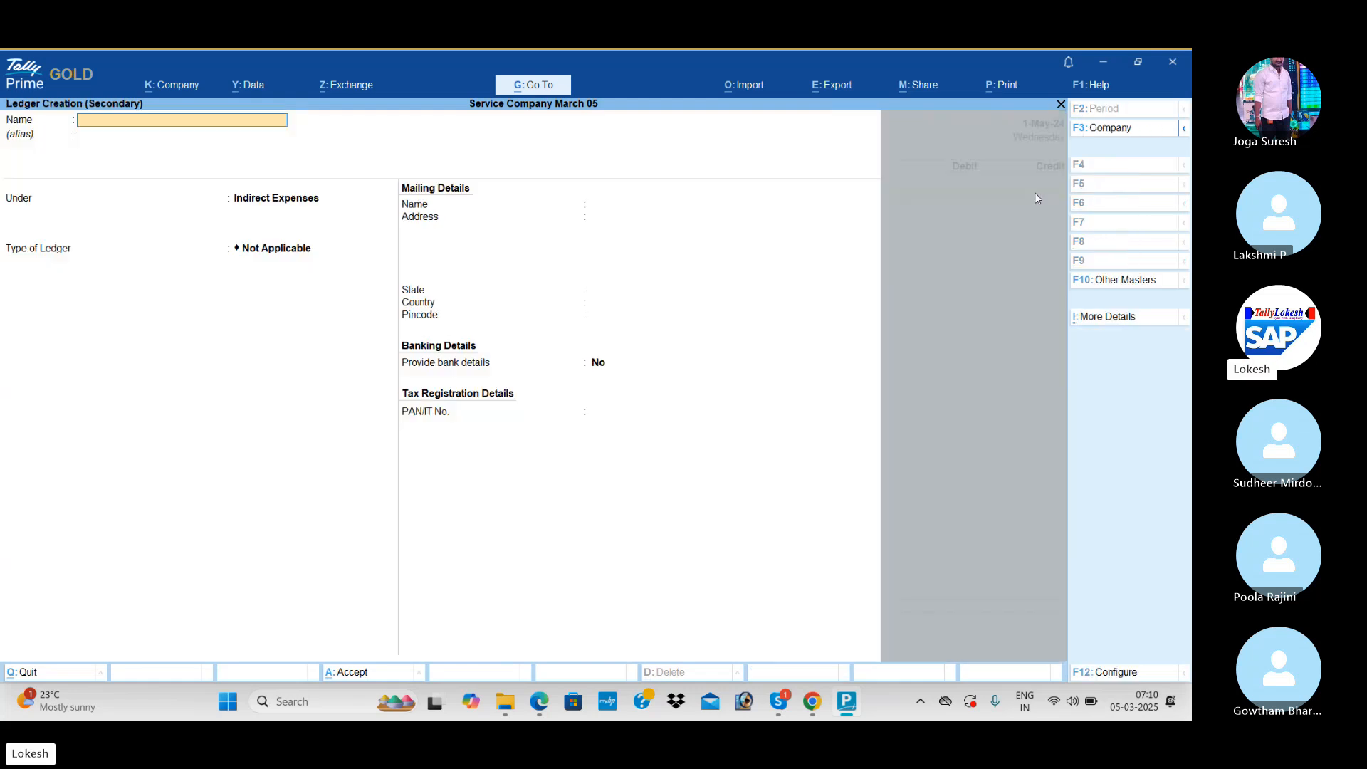
pyautogui.write('Elect')
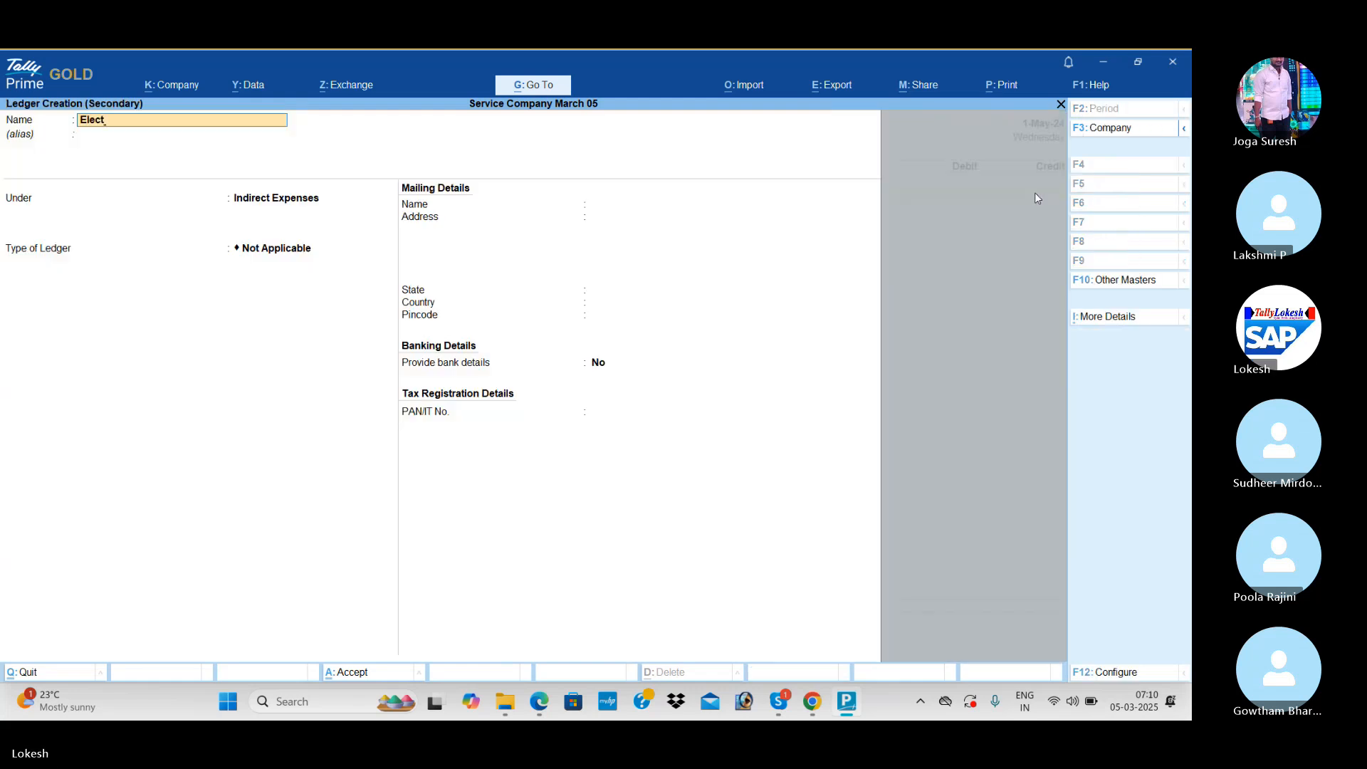
pyautogui.write('ricity Charges')
pyautogui.press('Return')
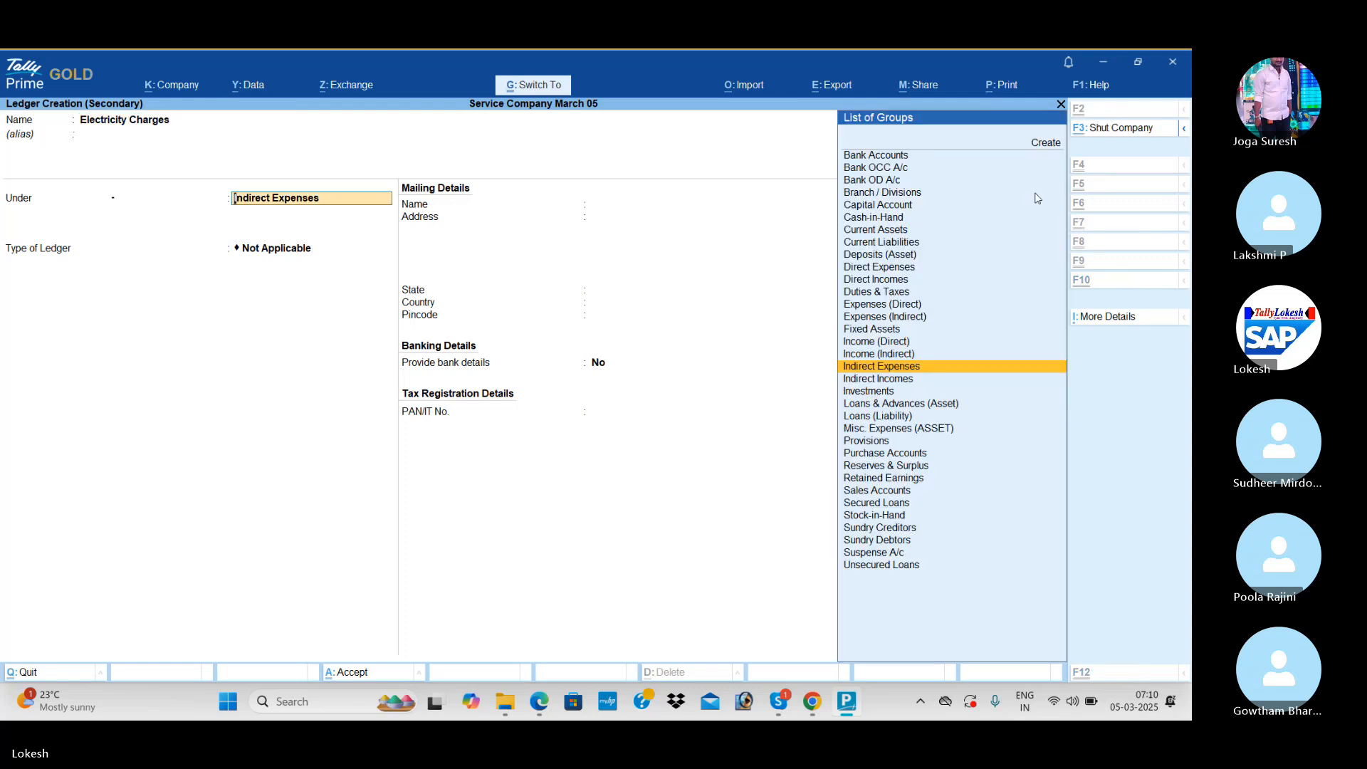
pyautogui.hotkey('ctrl', 'a')
pyautogui.write('1,110')
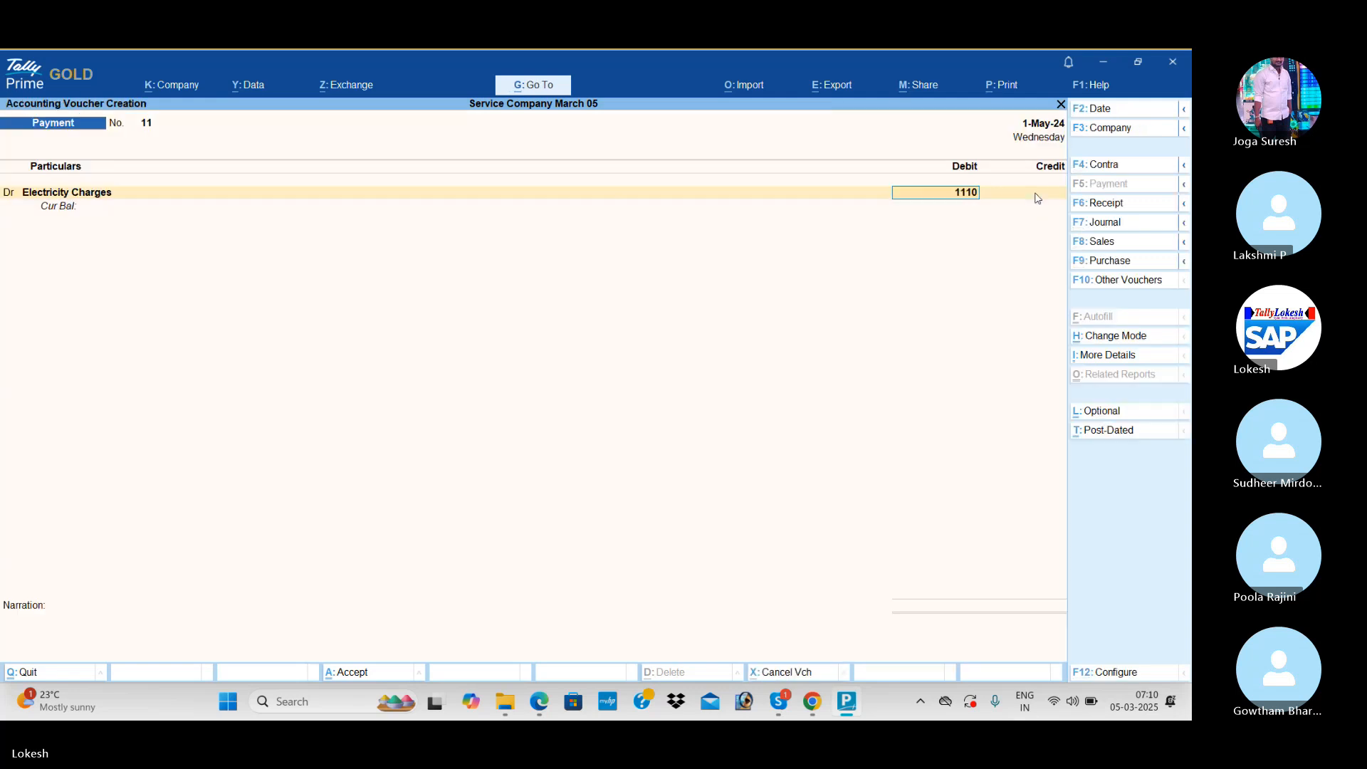
pyautogui.press('Return')
# Add a second debit line for Office Exp with an amount of 150
pyautogui.press('d')
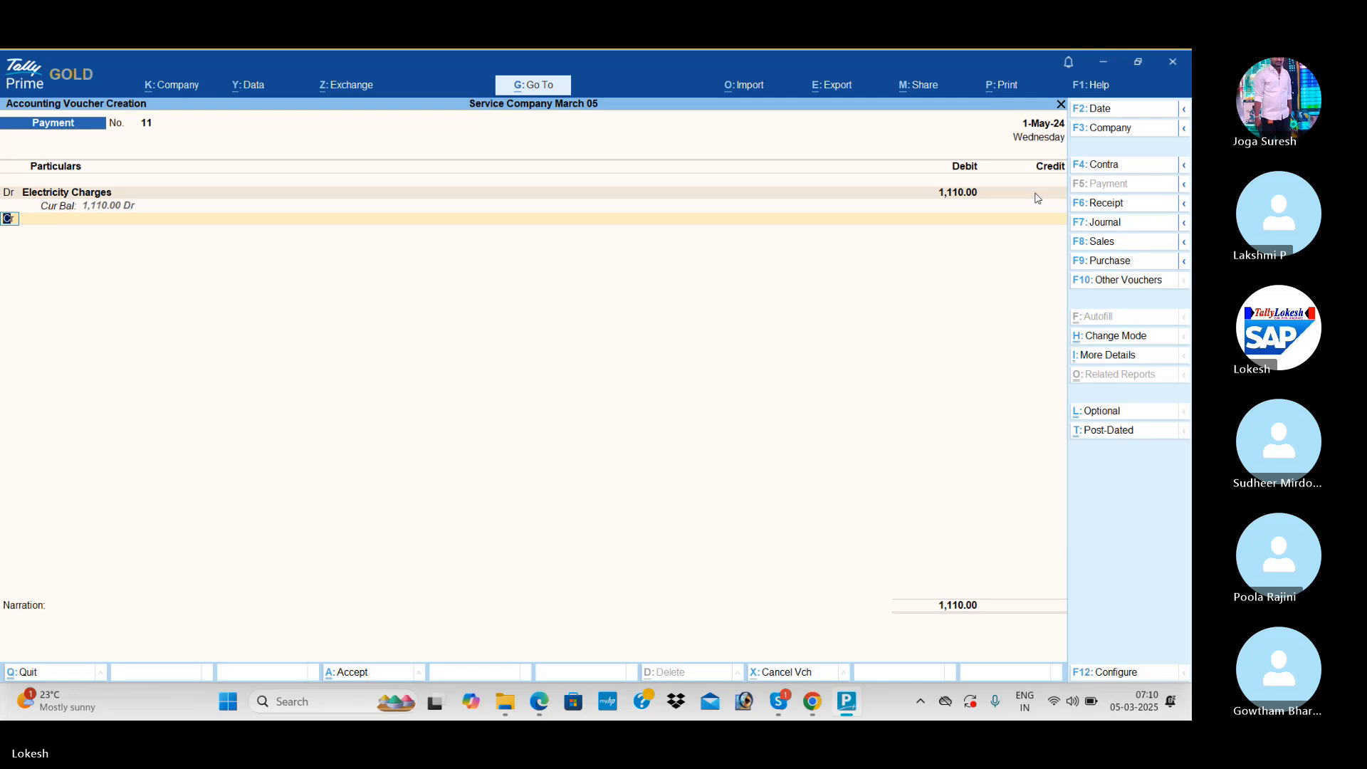
pyautogui.press('Return')
pyautogui.write('Of')
pyautogui.press('Down')
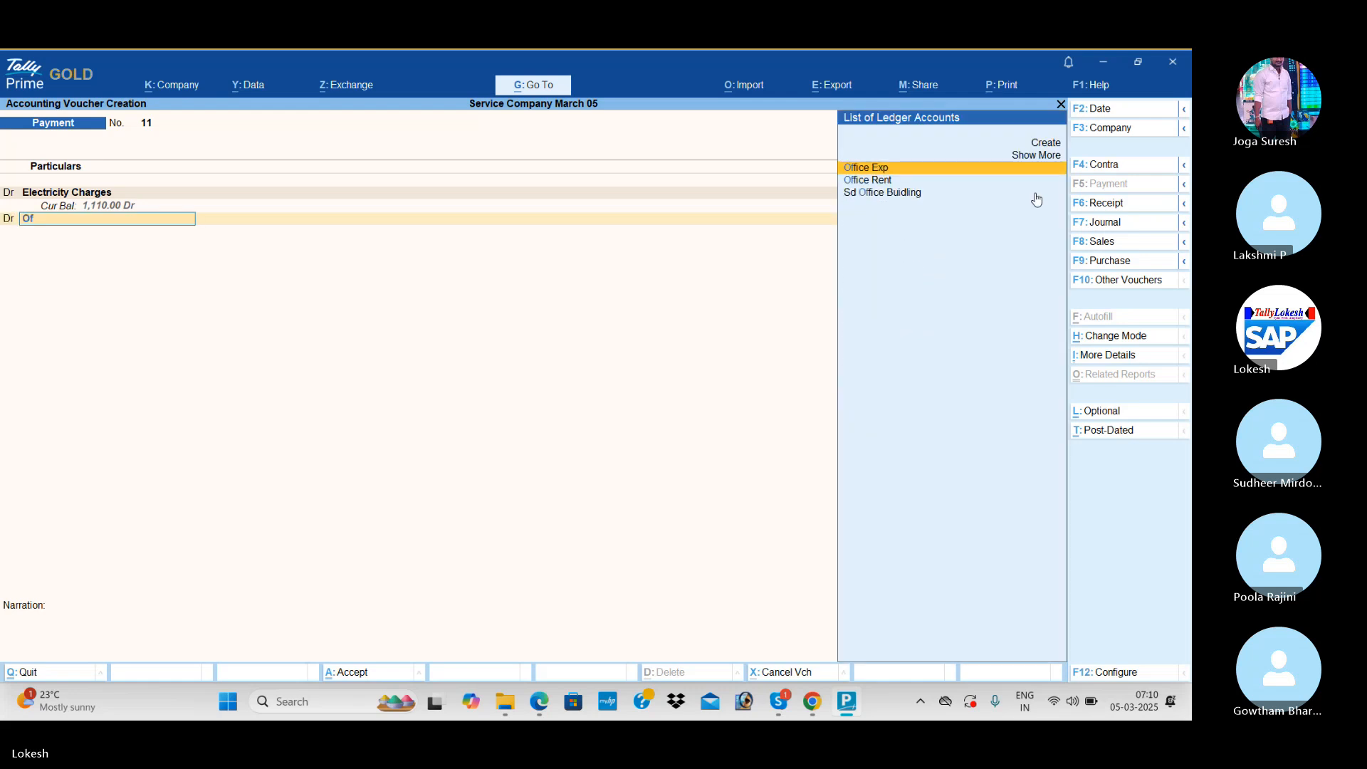
pyautogui.press('Return')
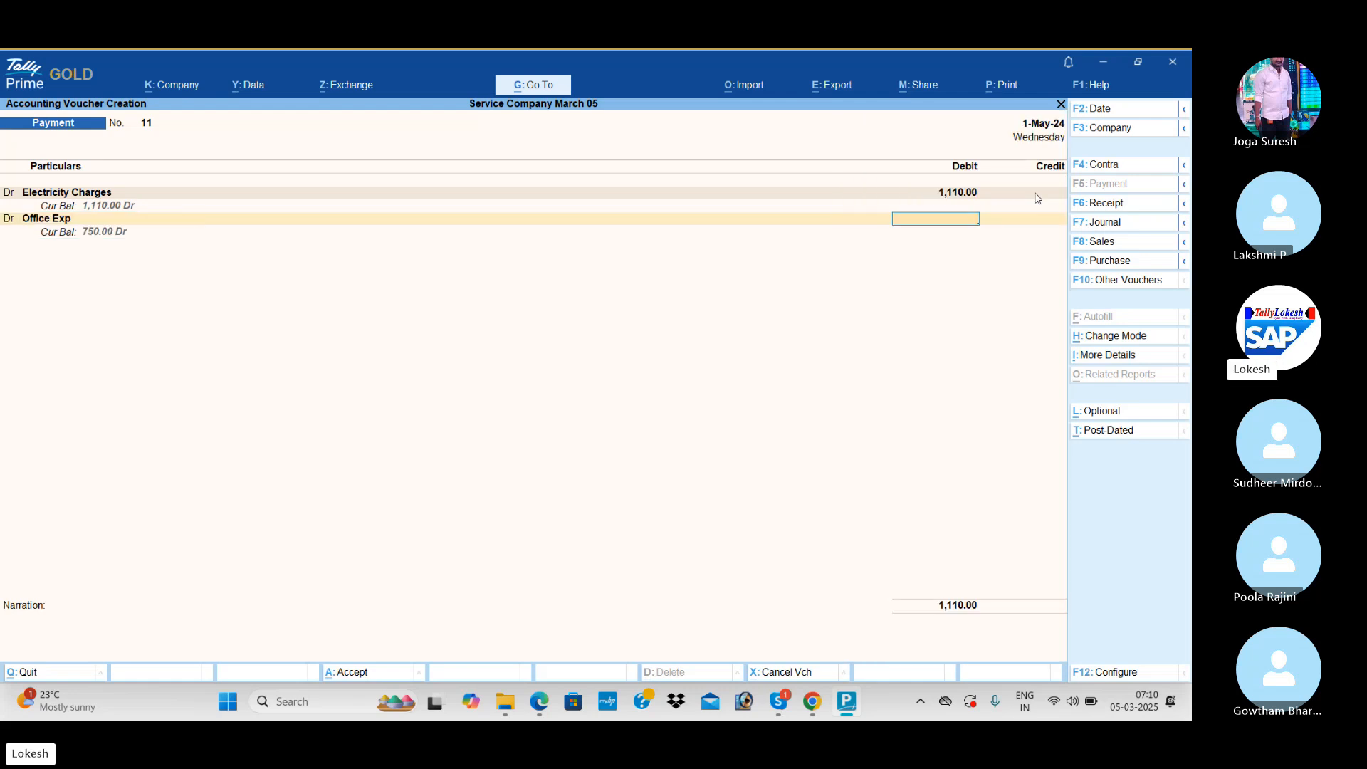
pyautogui.write('150')
pyautogui.press('Return')
# Credit Cash for the electricity charges and office expenses and save the payment voucher
pyautogui.press('Return')
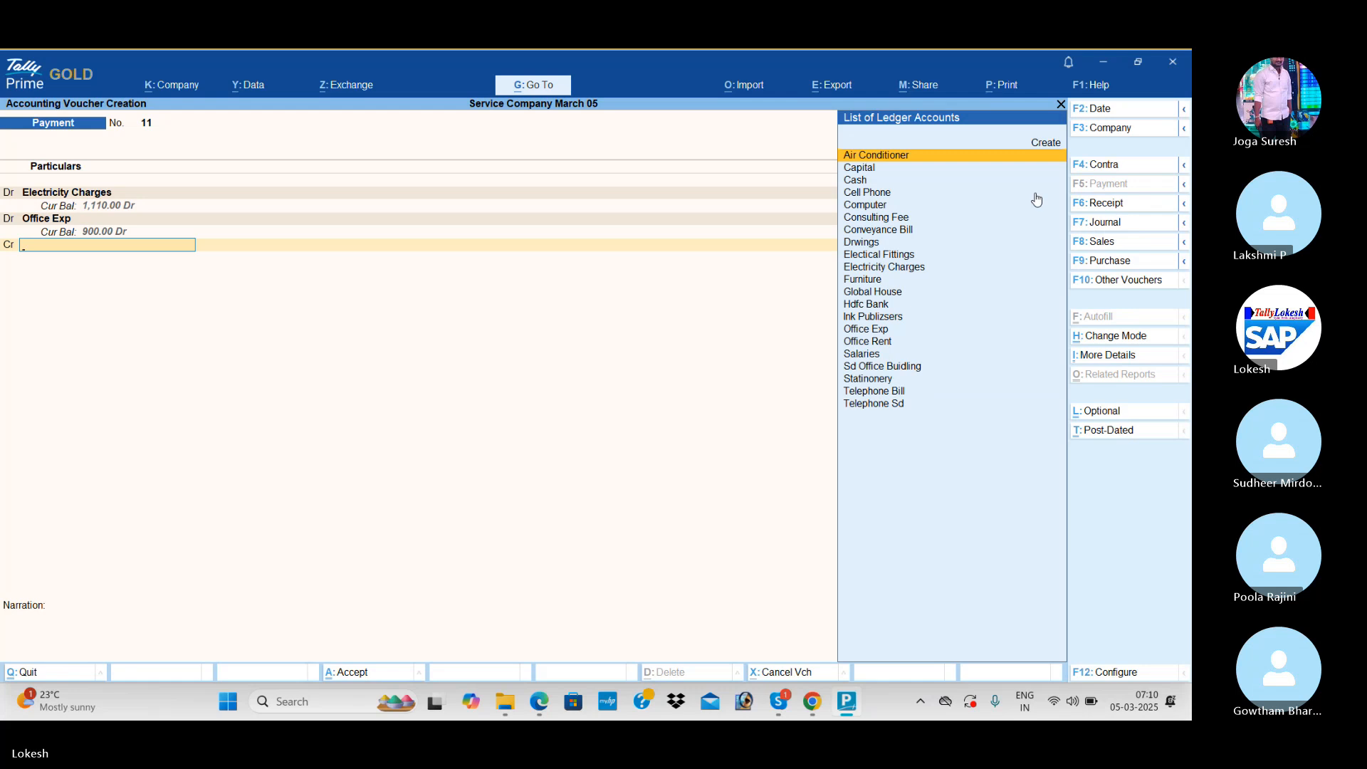
pyautogui.press('Down')
pyautogui.press('Down')
pyautogui.press('Return')
pyautogui.press('Return')
pyautogui.press('Return')
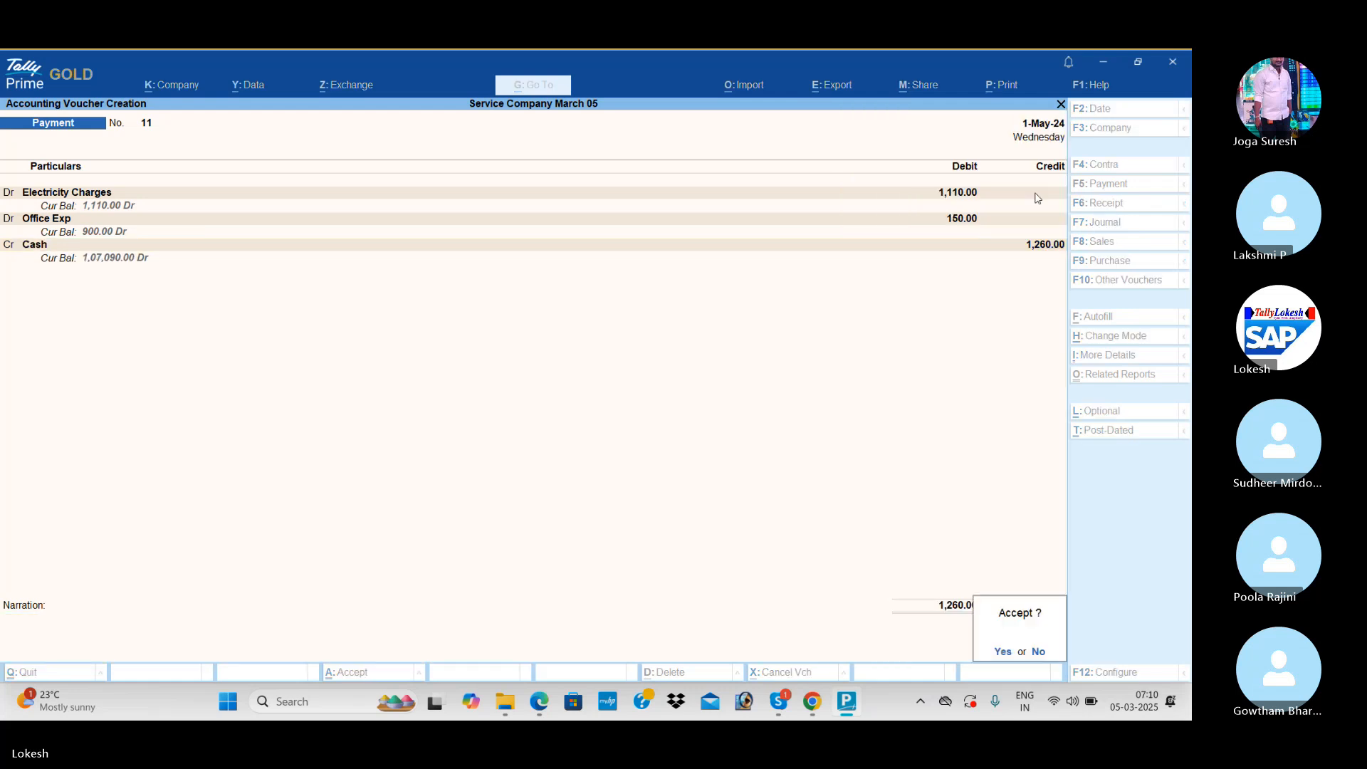
pyautogui.press('Return')
# Start a receipt voucher and credit Consulting Fee with 15,000
pyautogui.click(1108, 207)
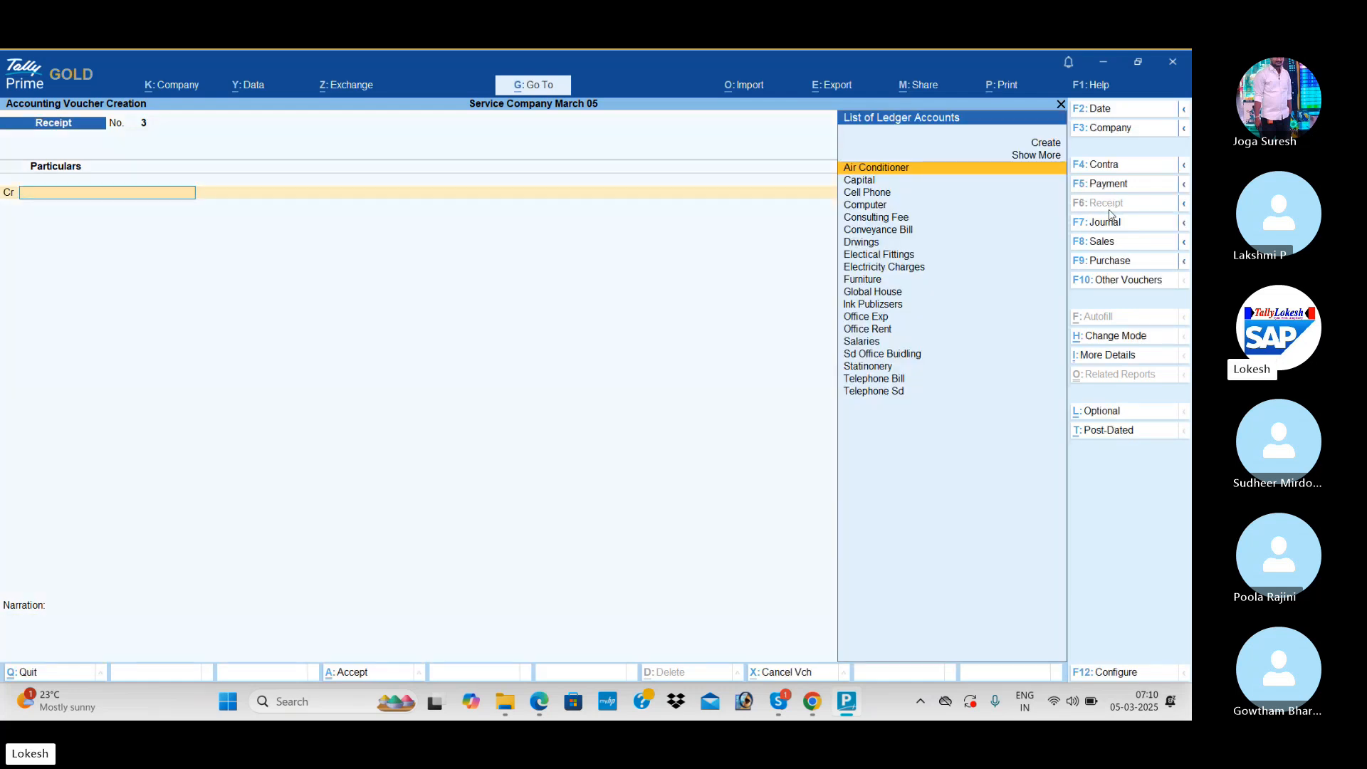
pyautogui.write('con')
pyautogui.press('Down')
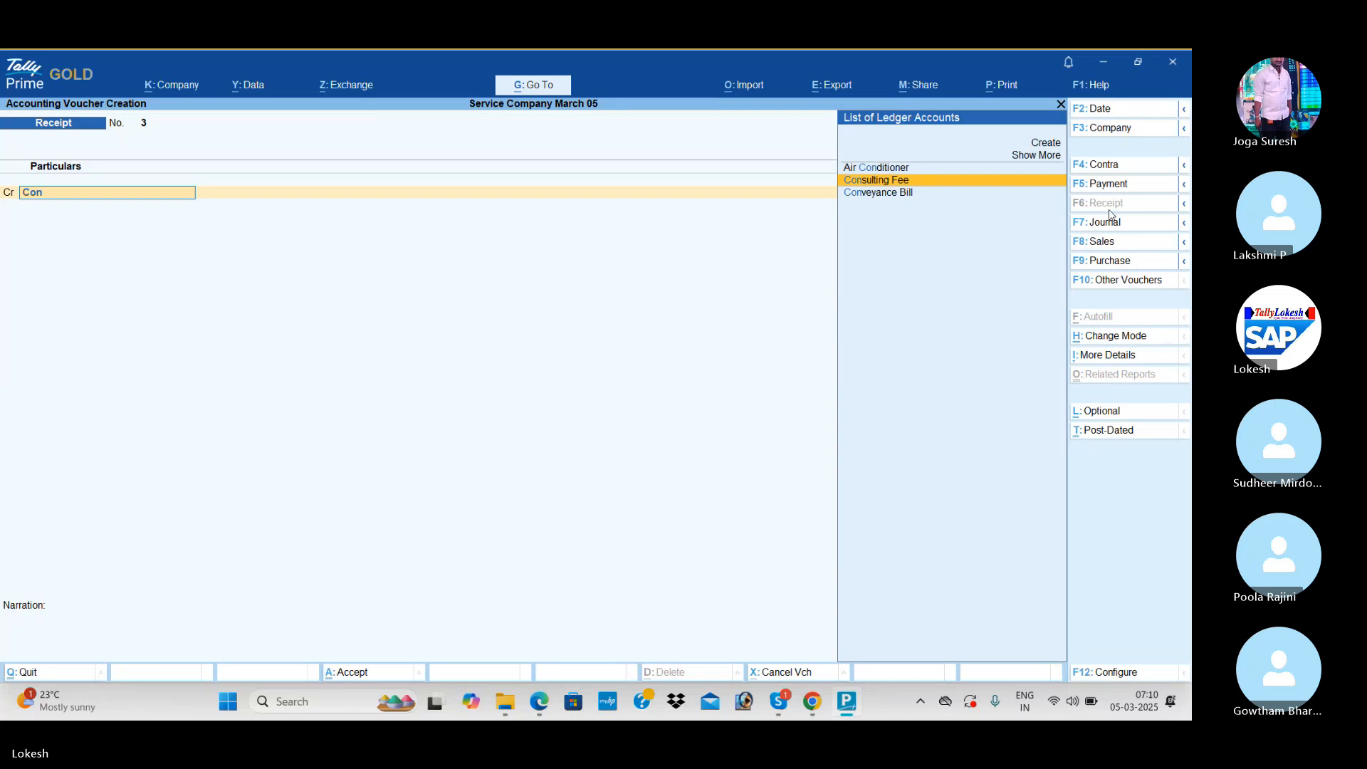
pyautogui.press('Return')
pyautogui.write('15000')
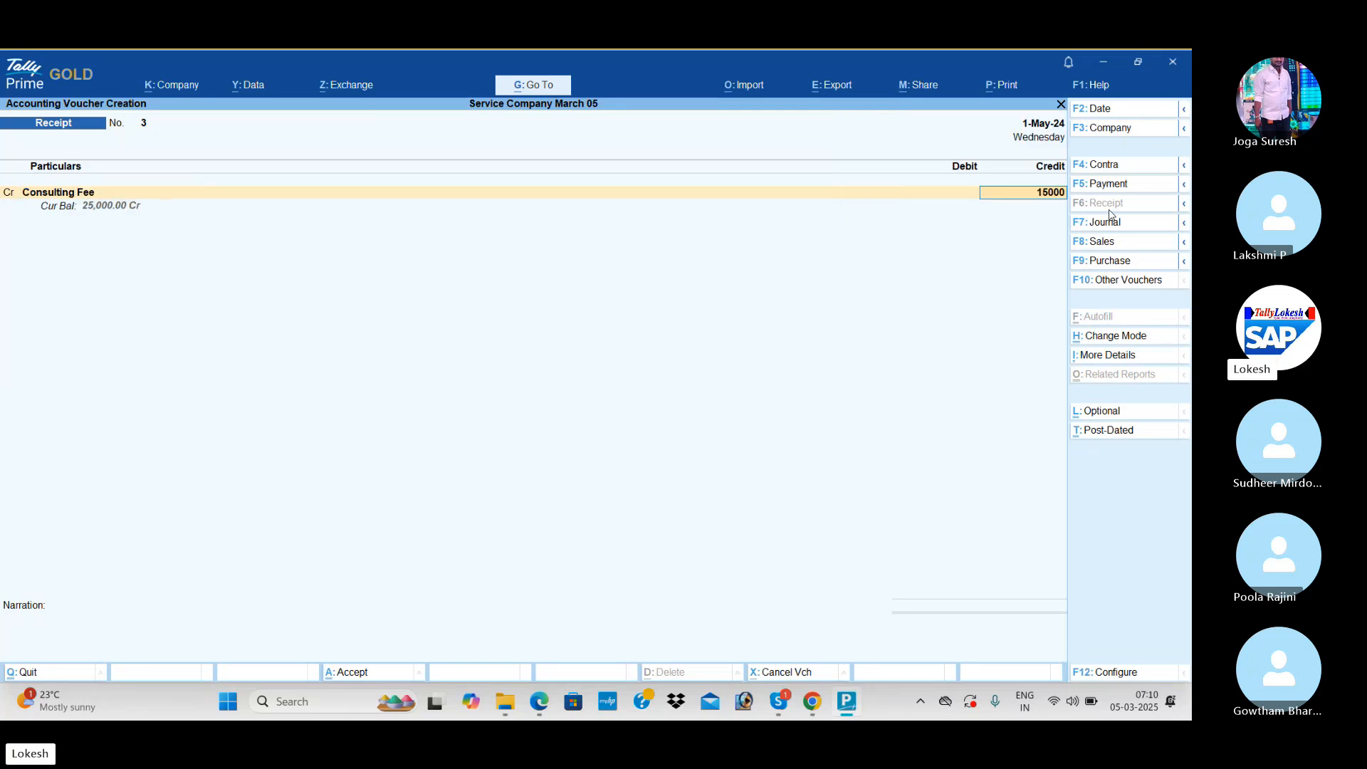
pyautogui.press('Return')
# Debit Cash instead of the suggested Hdfc Bank for the consulting fee and save the receipt voucher
pyautogui.press('Return')
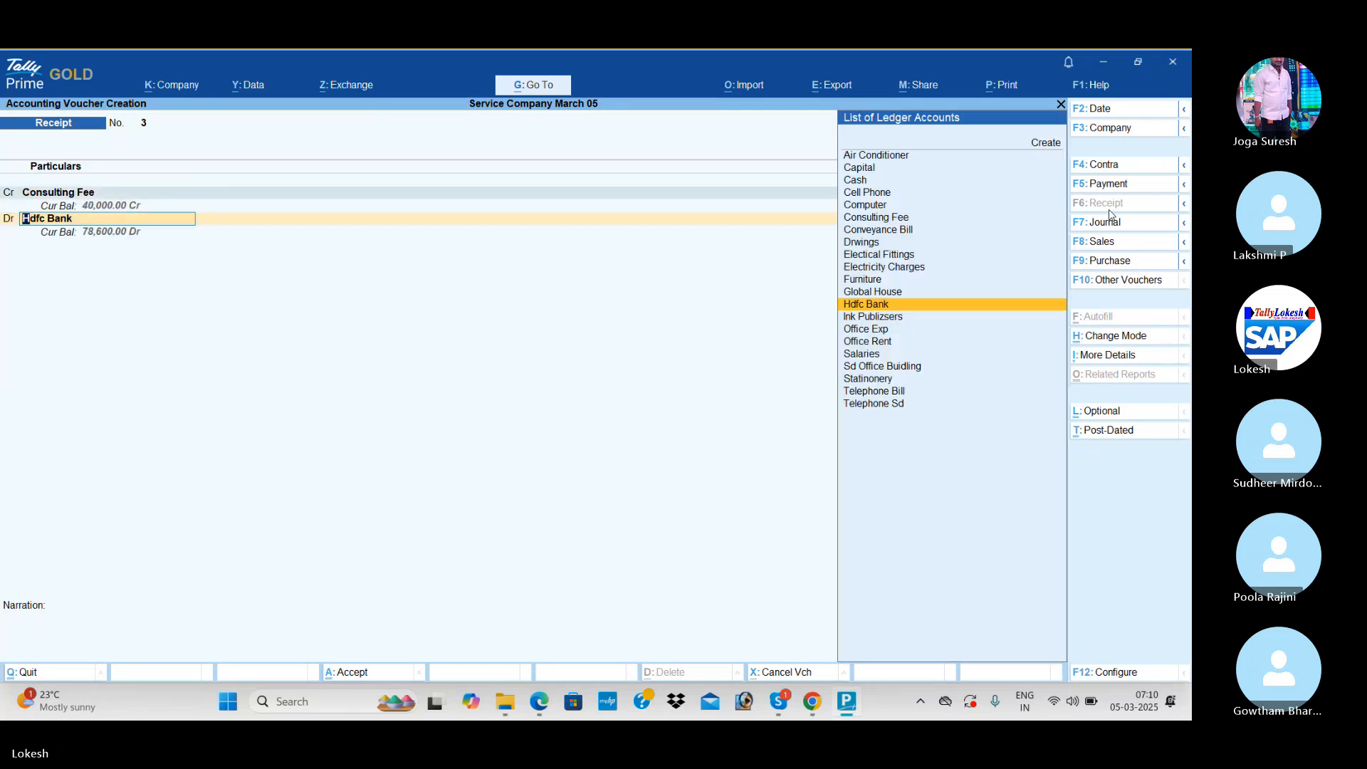
pyautogui.press('Return')
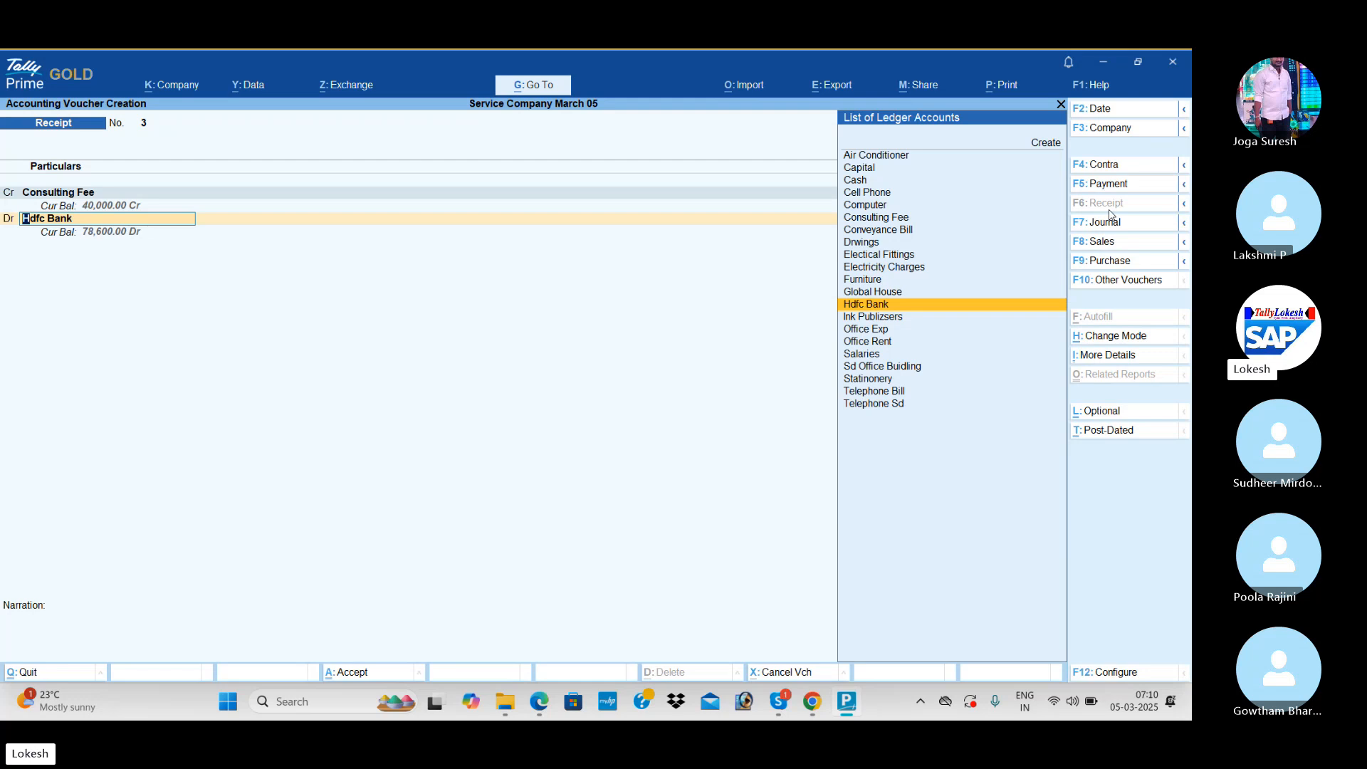
pyautogui.write('Cas')
pyautogui.press('Return')
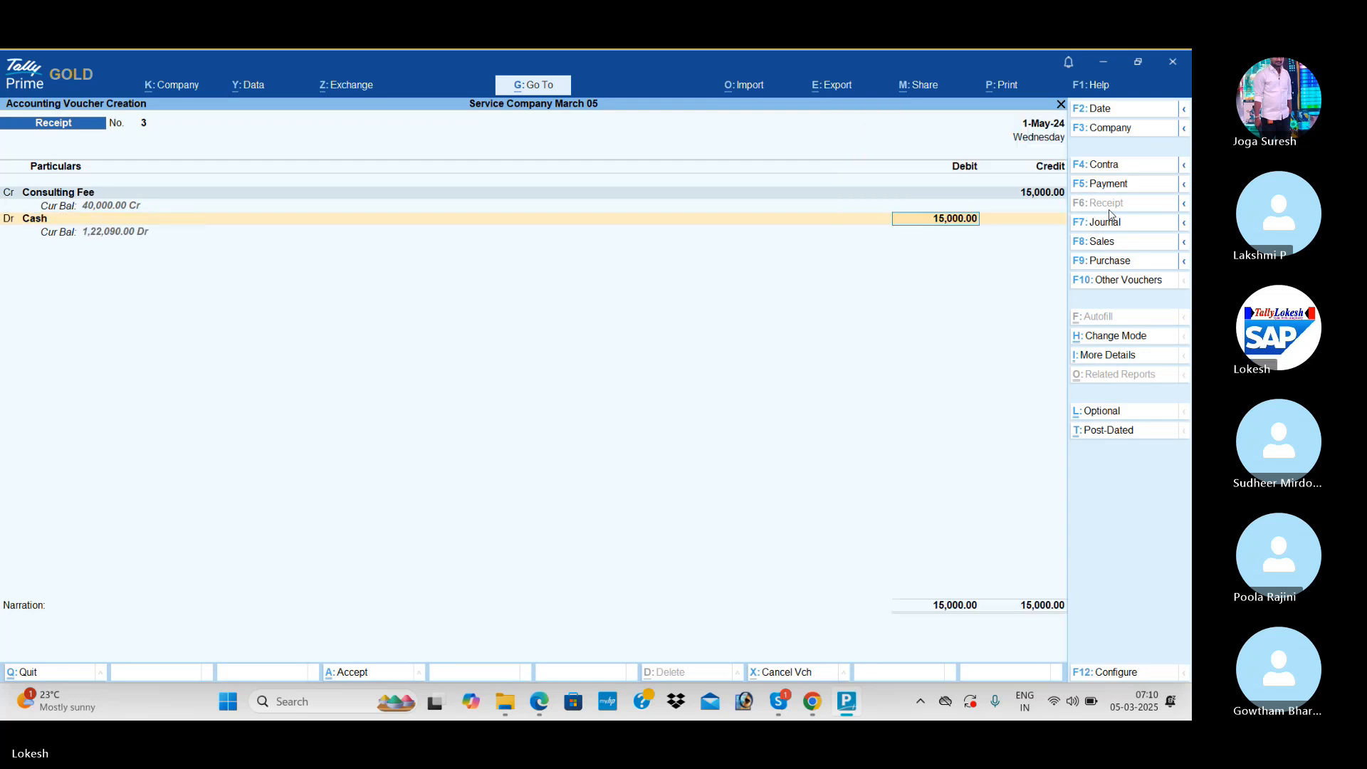
pyautogui.press('Return')
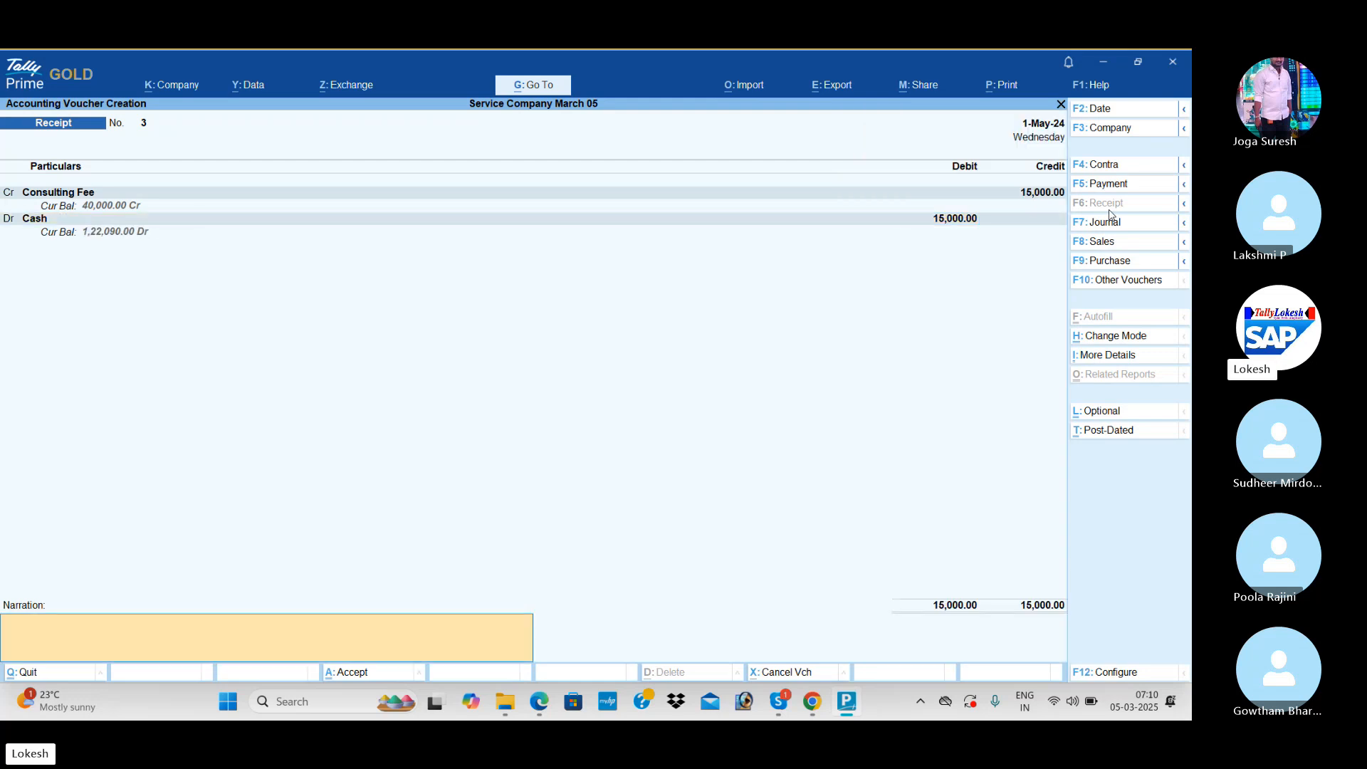
pyautogui.press('Return')
pyautogui.press('Return')
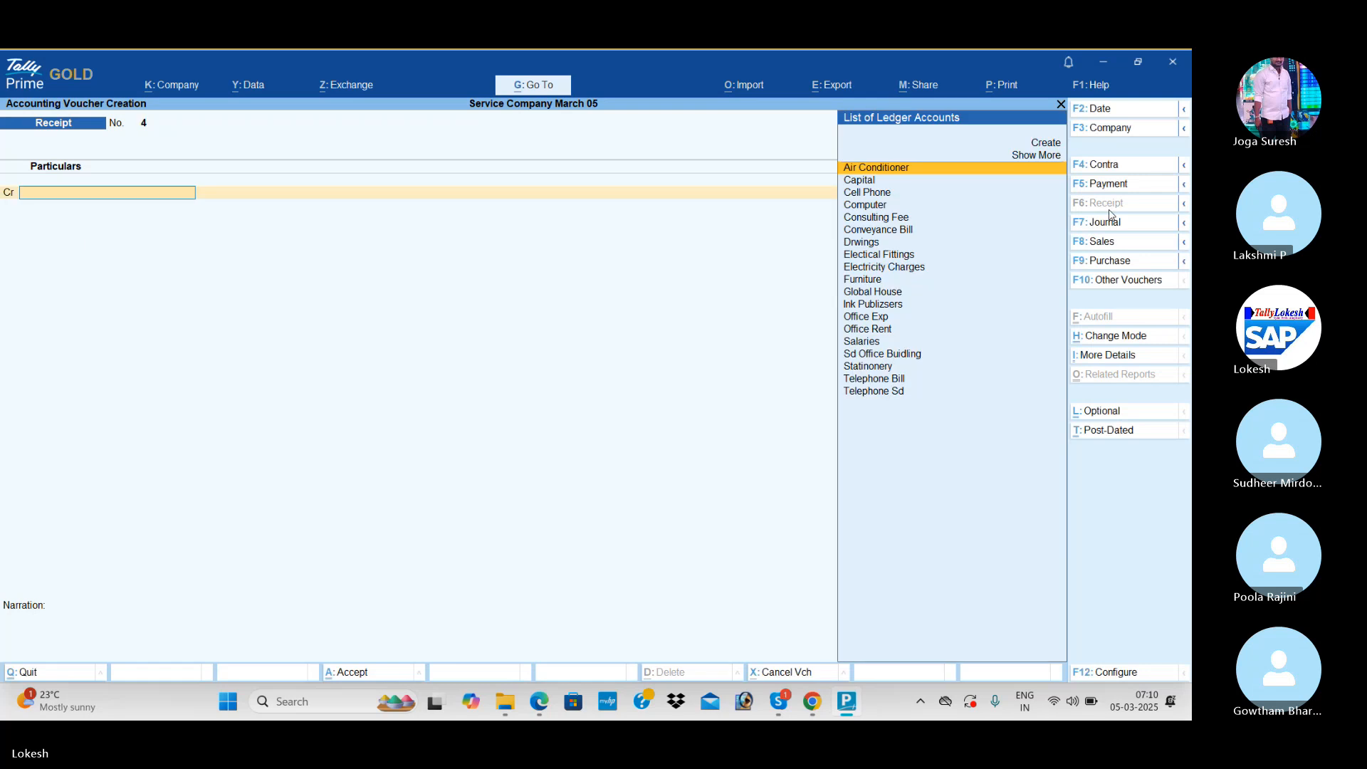
# Record another receipt voucher crediting Consulting Fee with 25,000 and debiting Hdfc Bank, and save it
pyautogui.write('con')
pyautogui.press('Down')
pyautogui.press('Return')
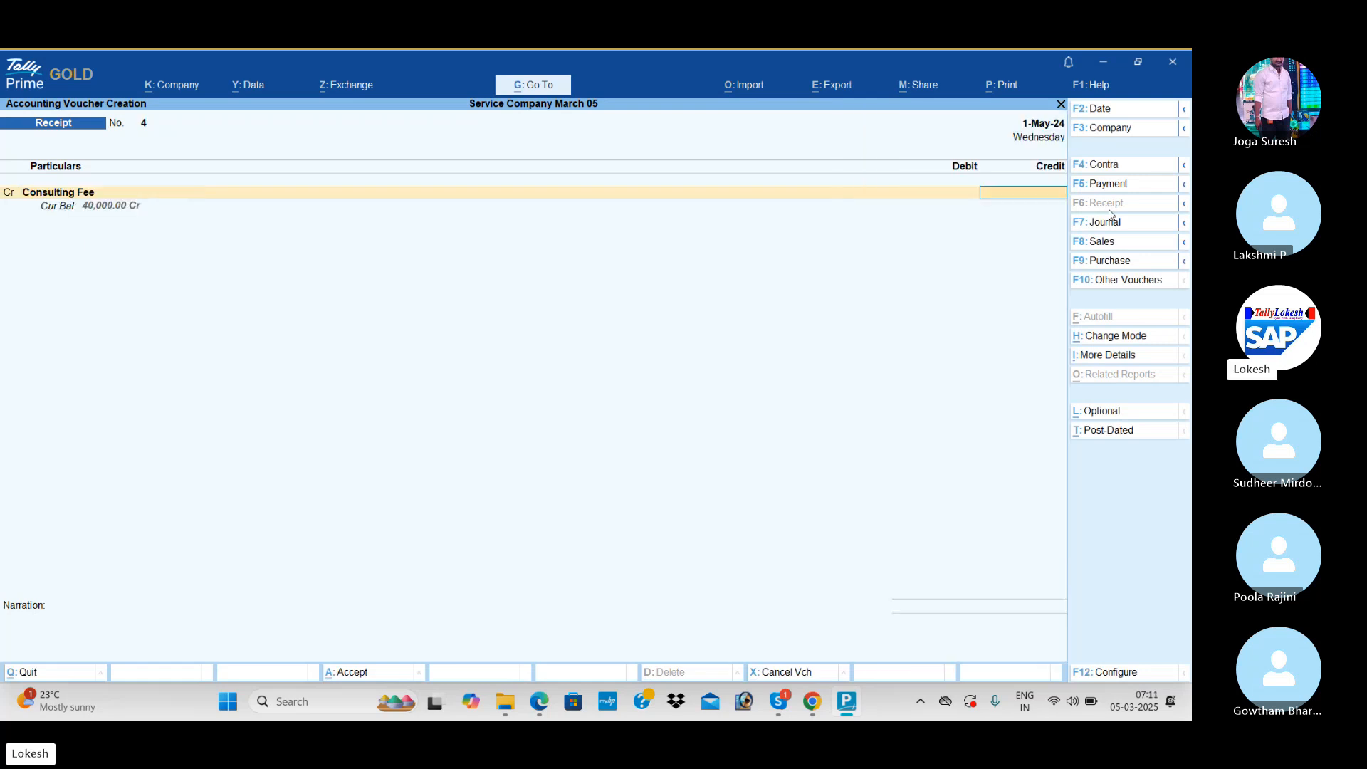
pyautogui.write('25000')
pyautogui.press('Return')
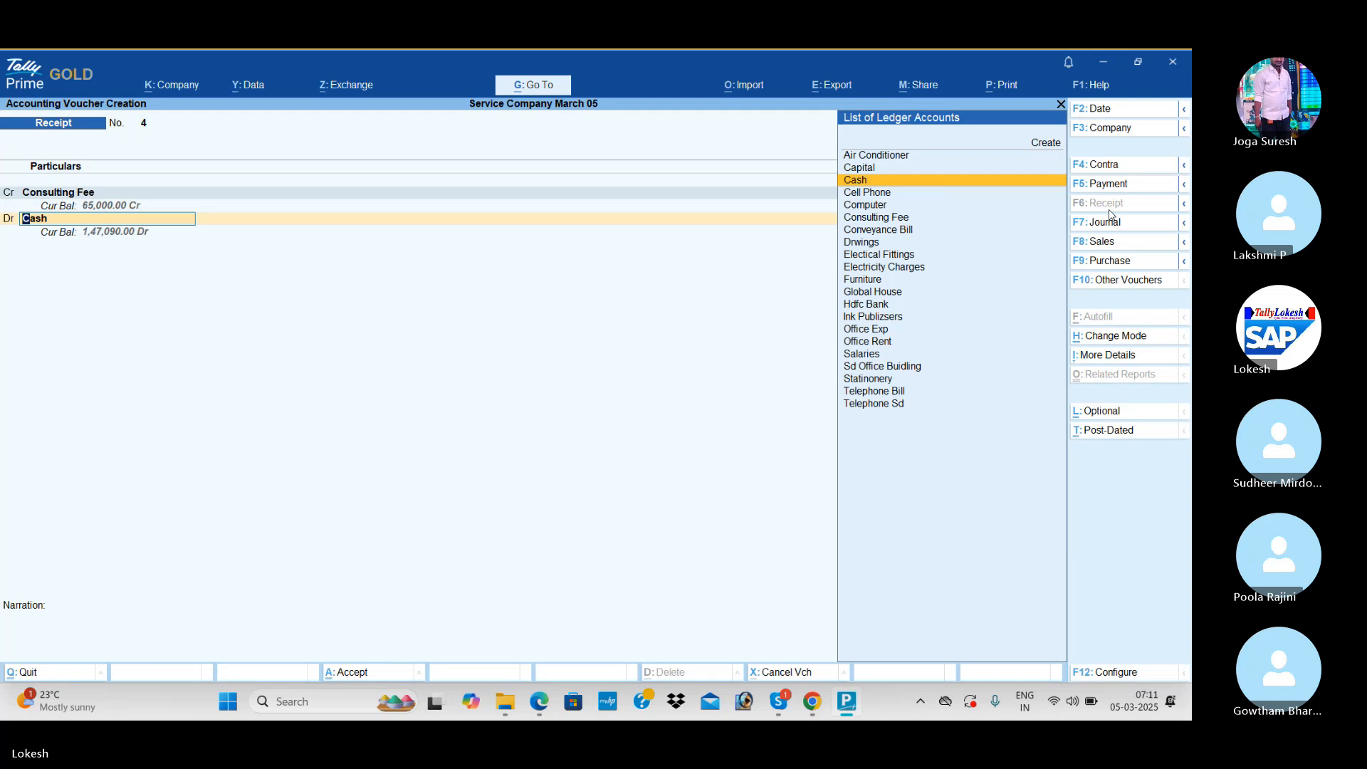
pyautogui.write('h')
pyautogui.press('Return')
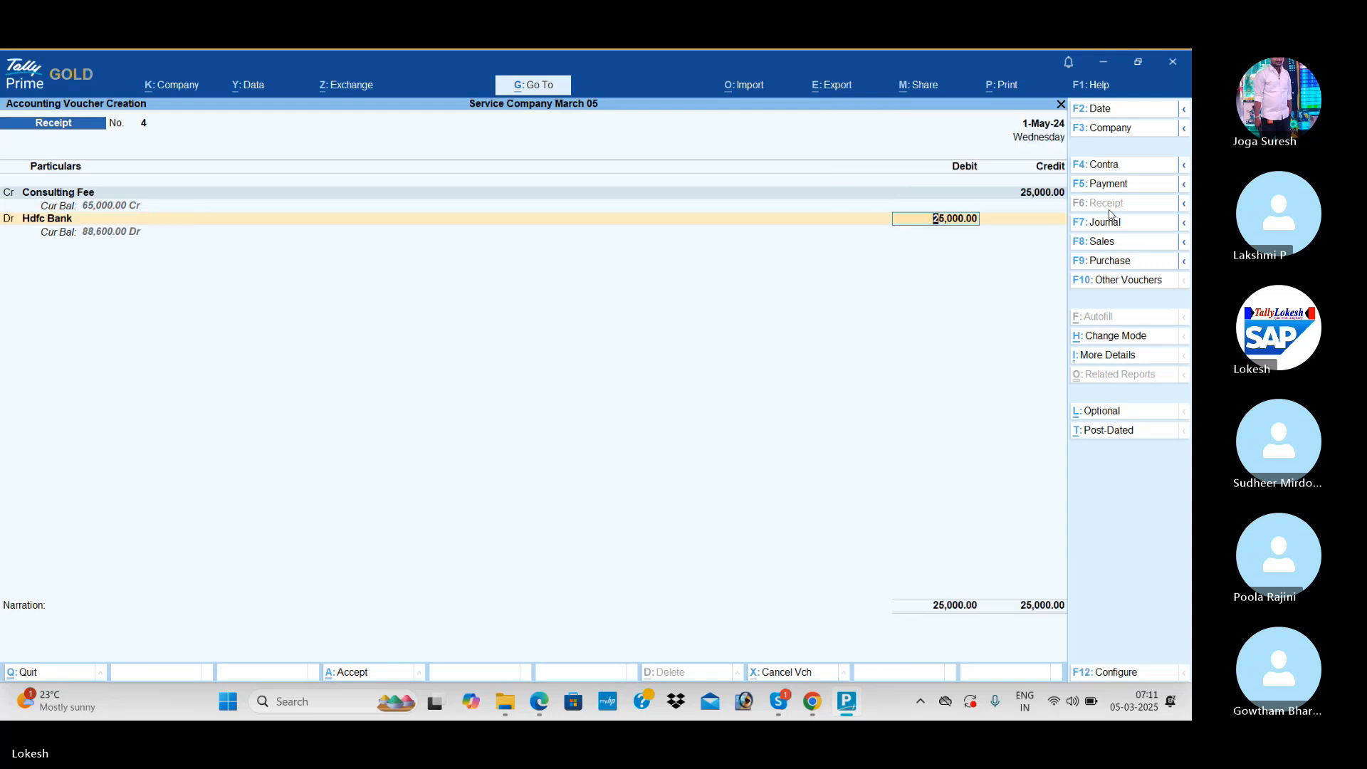
pyautogui.press('ctrl')
pyautogui.hotkey('ctrl', 'a')
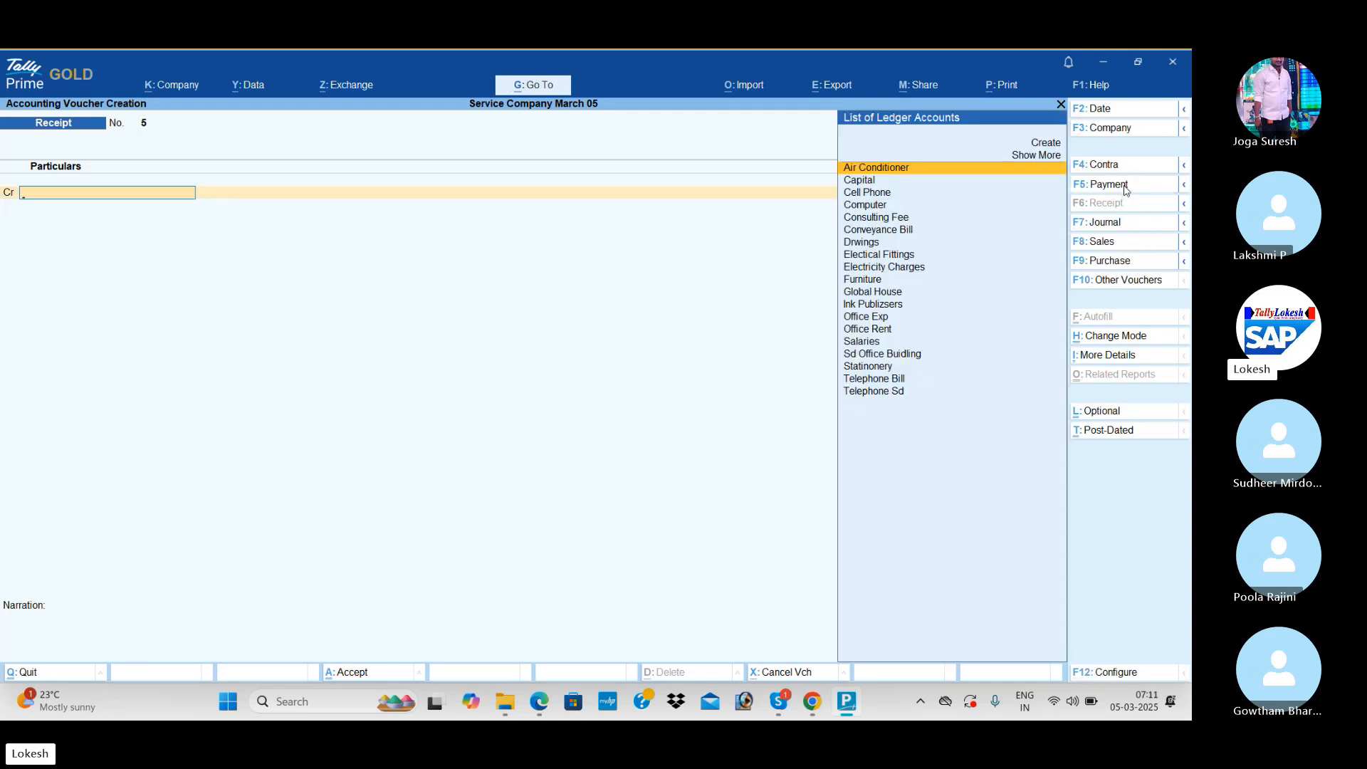
# Record a payment voucher debiting Drwings with 6,000 and crediting Cash, and save it
pyautogui.click(1126, 191)
pyautogui.write('drw')
pyautogui.press('Return')
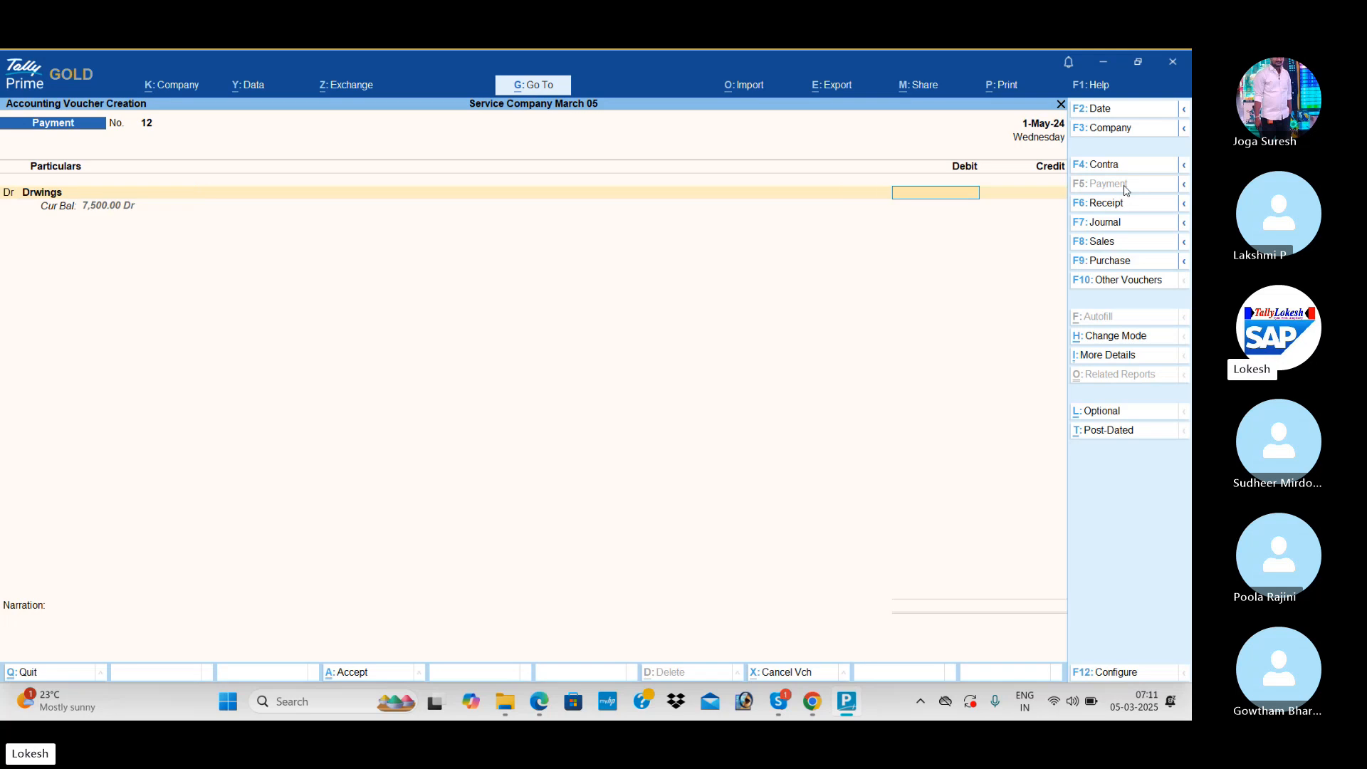
pyautogui.write('6000')
pyautogui.press('Return')
pyautogui.press('Return')
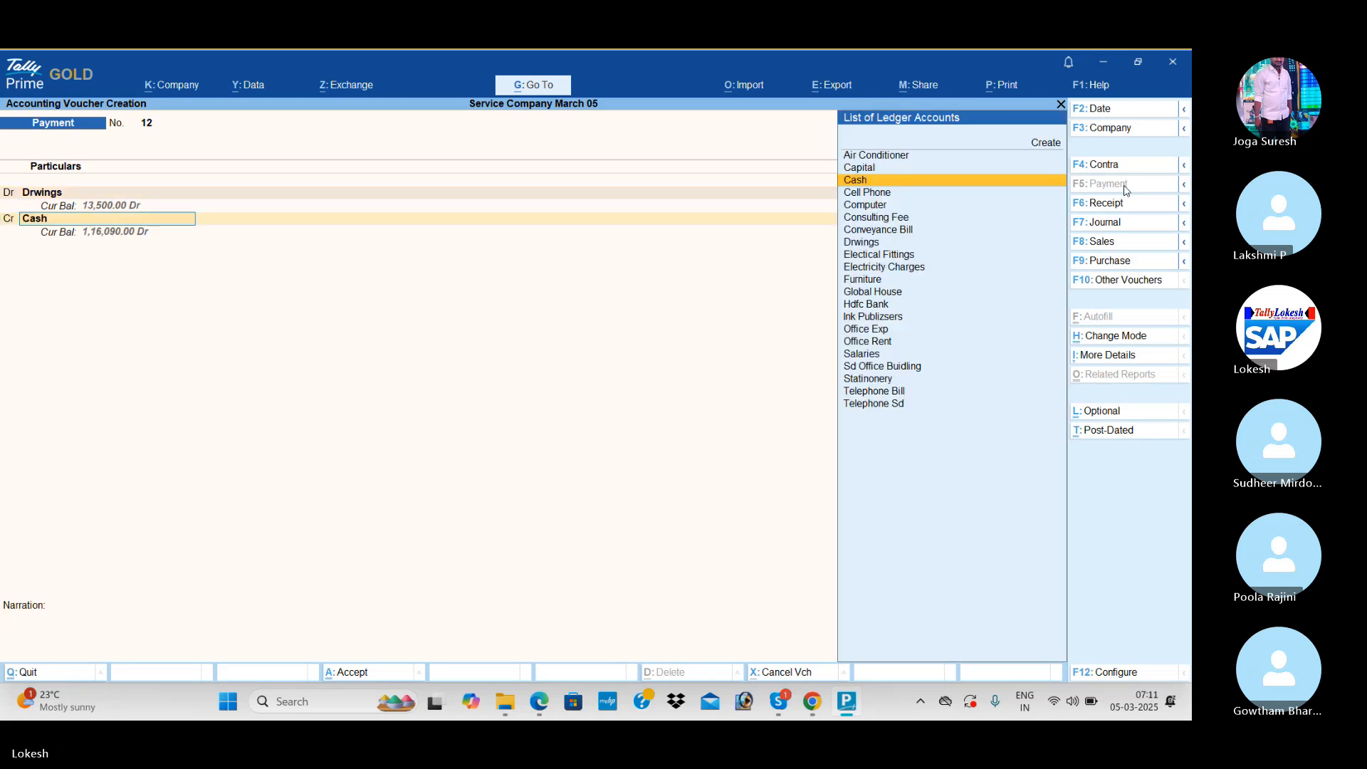
pyautogui.press('Return')
pyautogui.hotkey('ctrl', 'a')
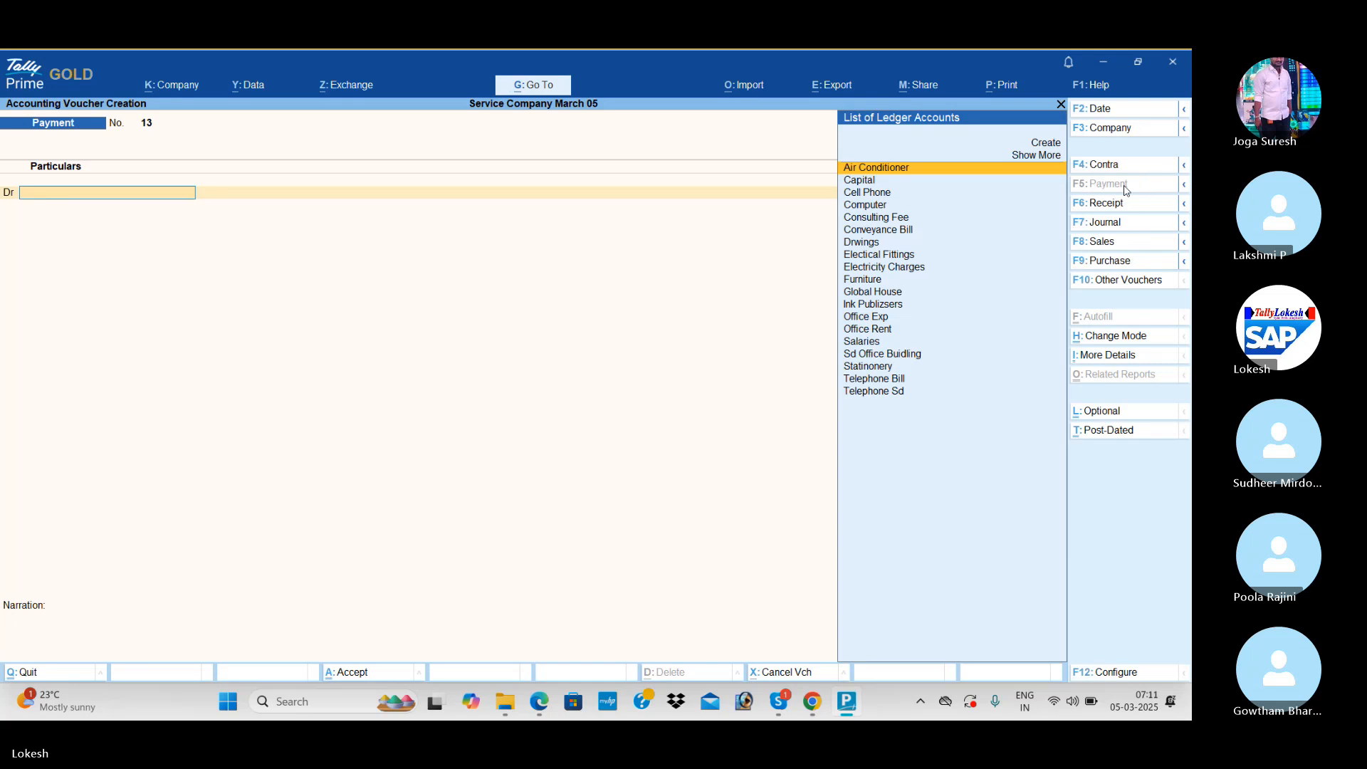
# Review the Day Book's payment and receipt entries for 1-May-24, then close it
pyautogui.press('Escape')
pyautogui.press('Down')
pyautogui.press('Return')
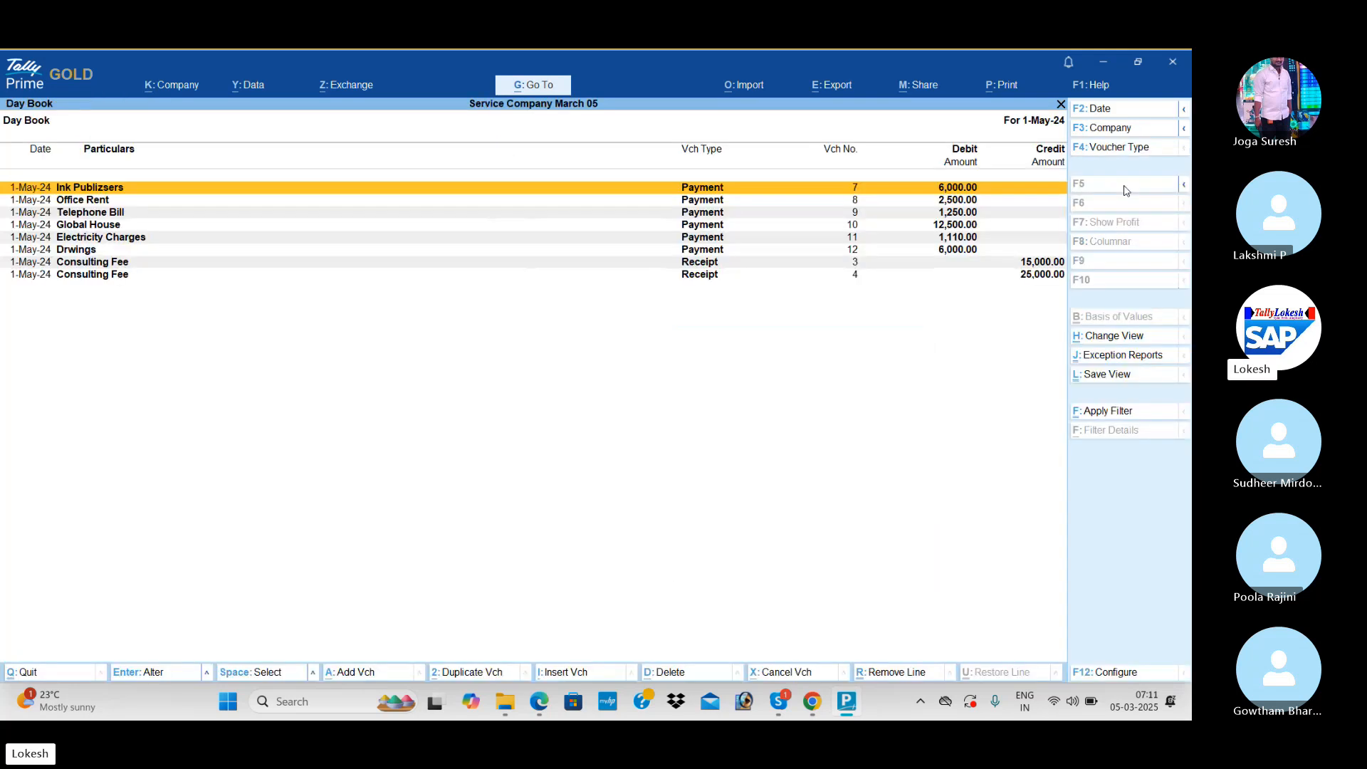
pyautogui.press('Down')
pyautogui.press('Down')
pyautogui.press('Down')
pyautogui.press('Down')
pyautogui.press('Down')
pyautogui.press('Down')
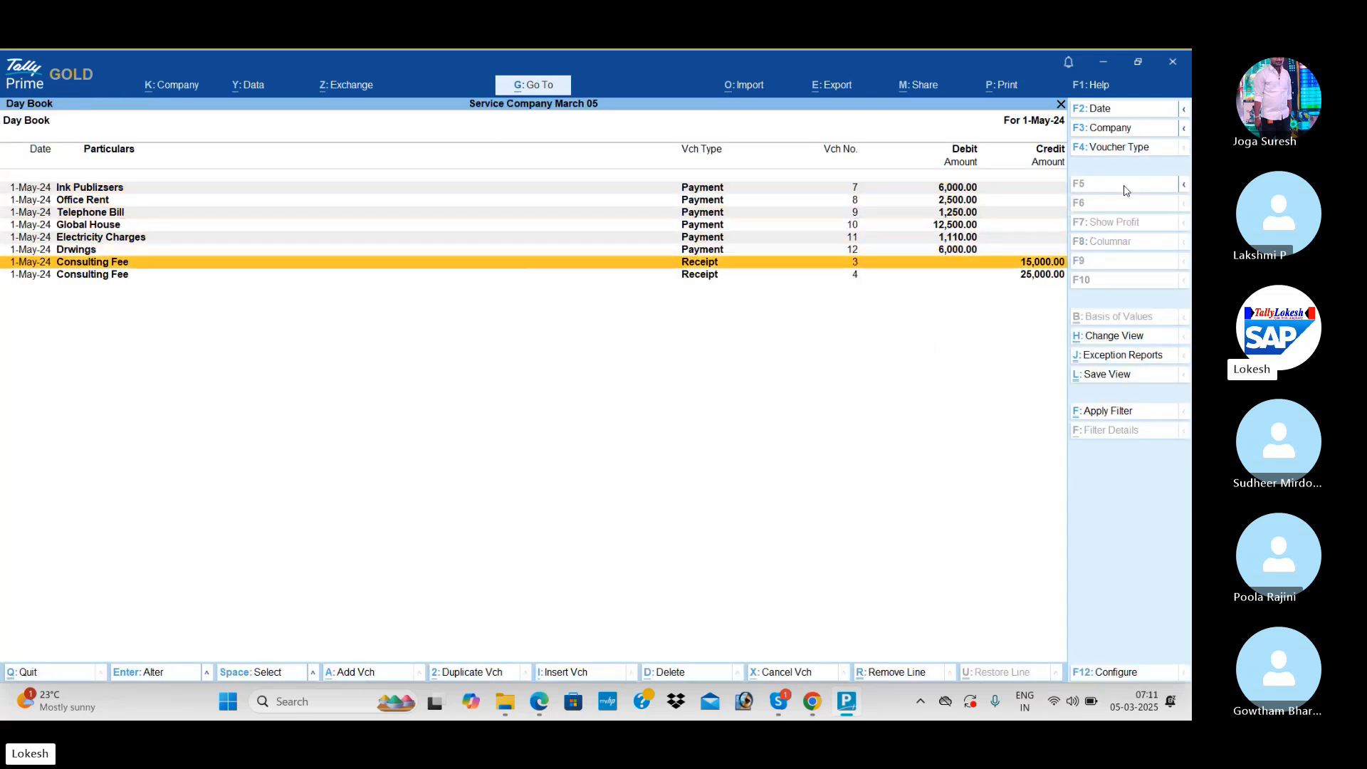
pyautogui.press('Escape')
# Examine the Profit & Loss A/c in detailed view down to the Nett Profit line, and close the report
pyautogui.press('Down')
pyautogui.press('Down')
pyautogui.press('Down')
pyautogui.press('Return')
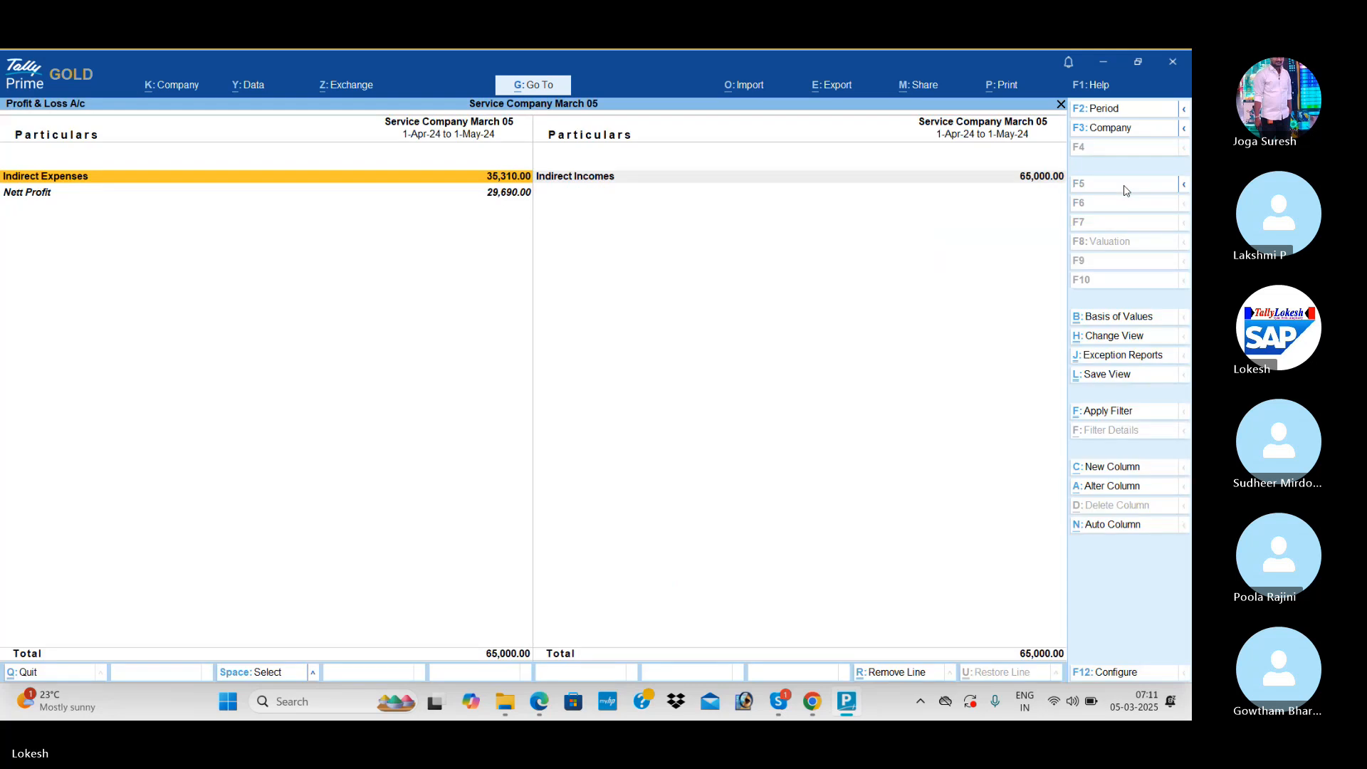
pyautogui.hotkey('alt', 'F5')
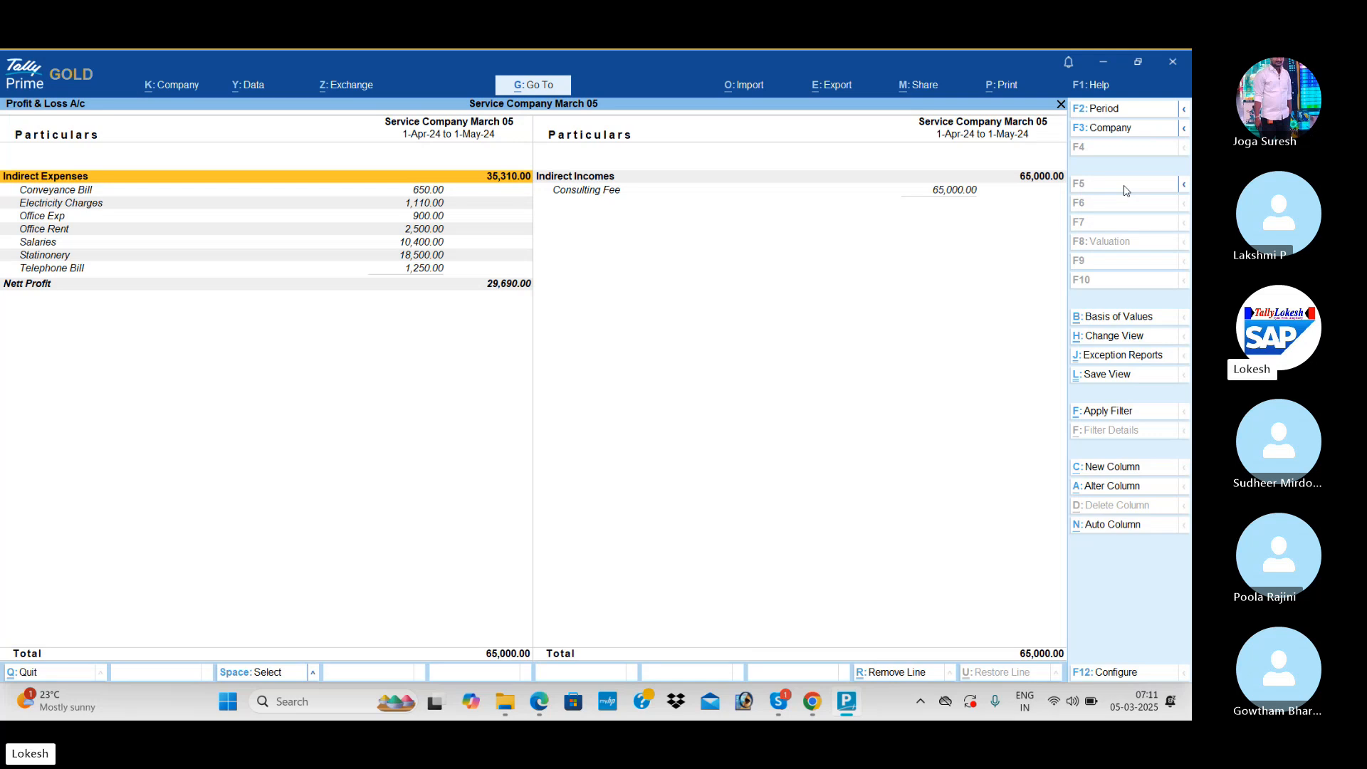
pyautogui.press('Down')
pyautogui.press('End')
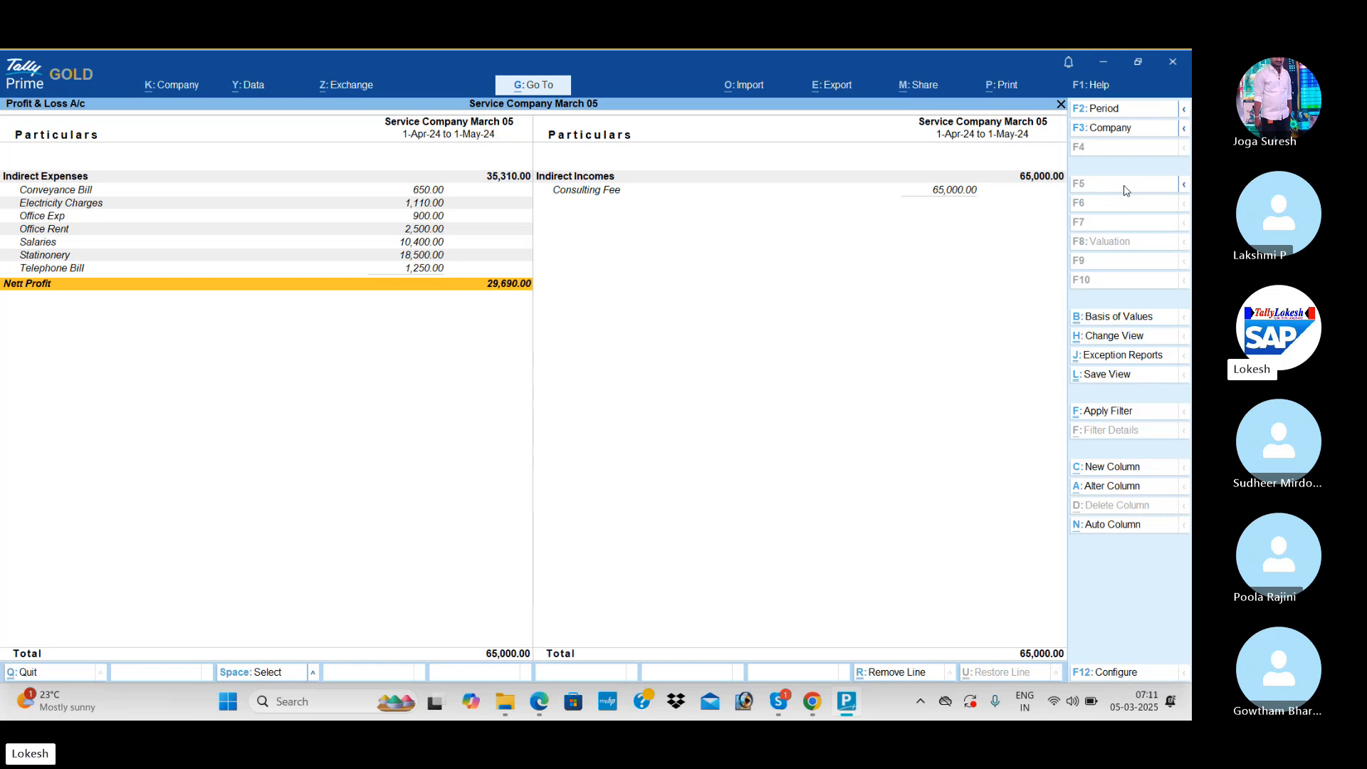
pyautogui.press('Escape')
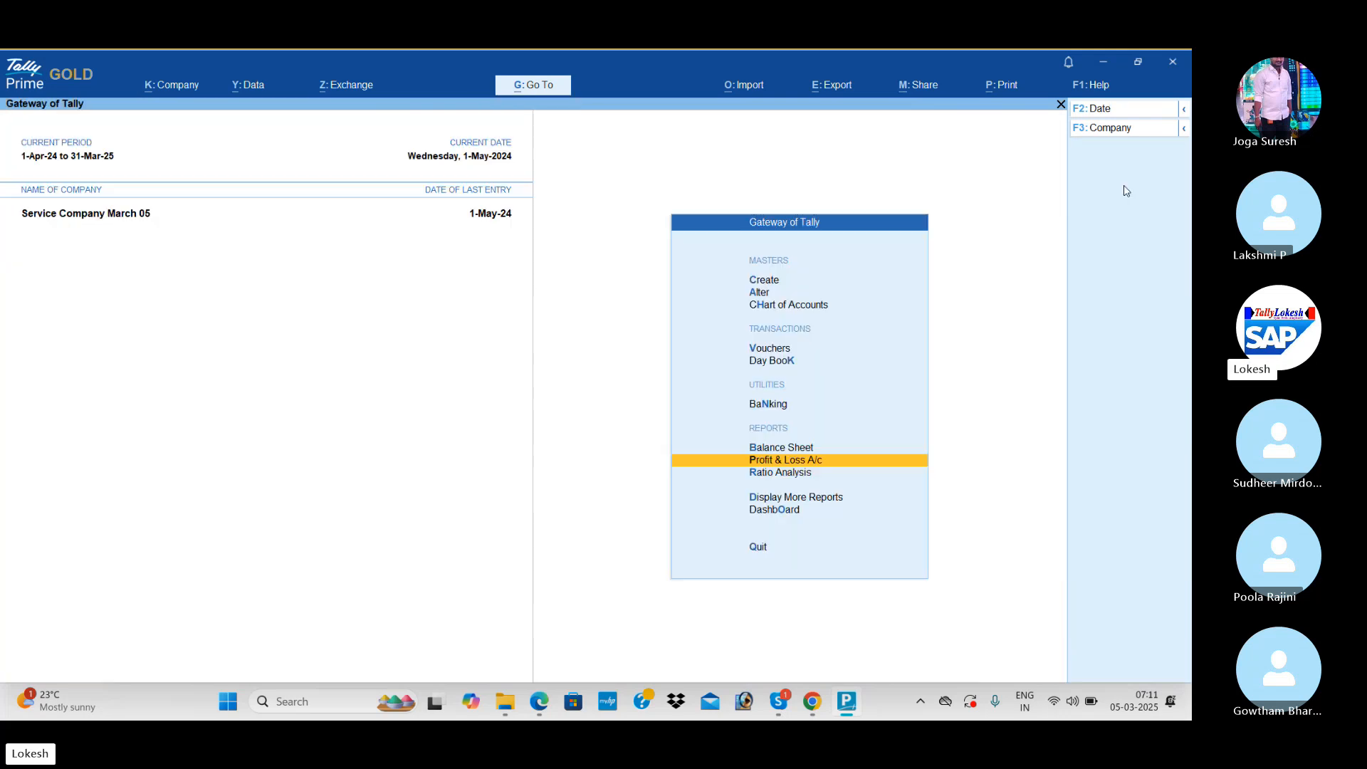
# Start a journal voucher in voucher entry and set its date to 1-6 (1-Jun-24)
pyautogui.press('Up')
pyautogui.press('Up')
pyautogui.press('Up')
pyautogui.press('Up')
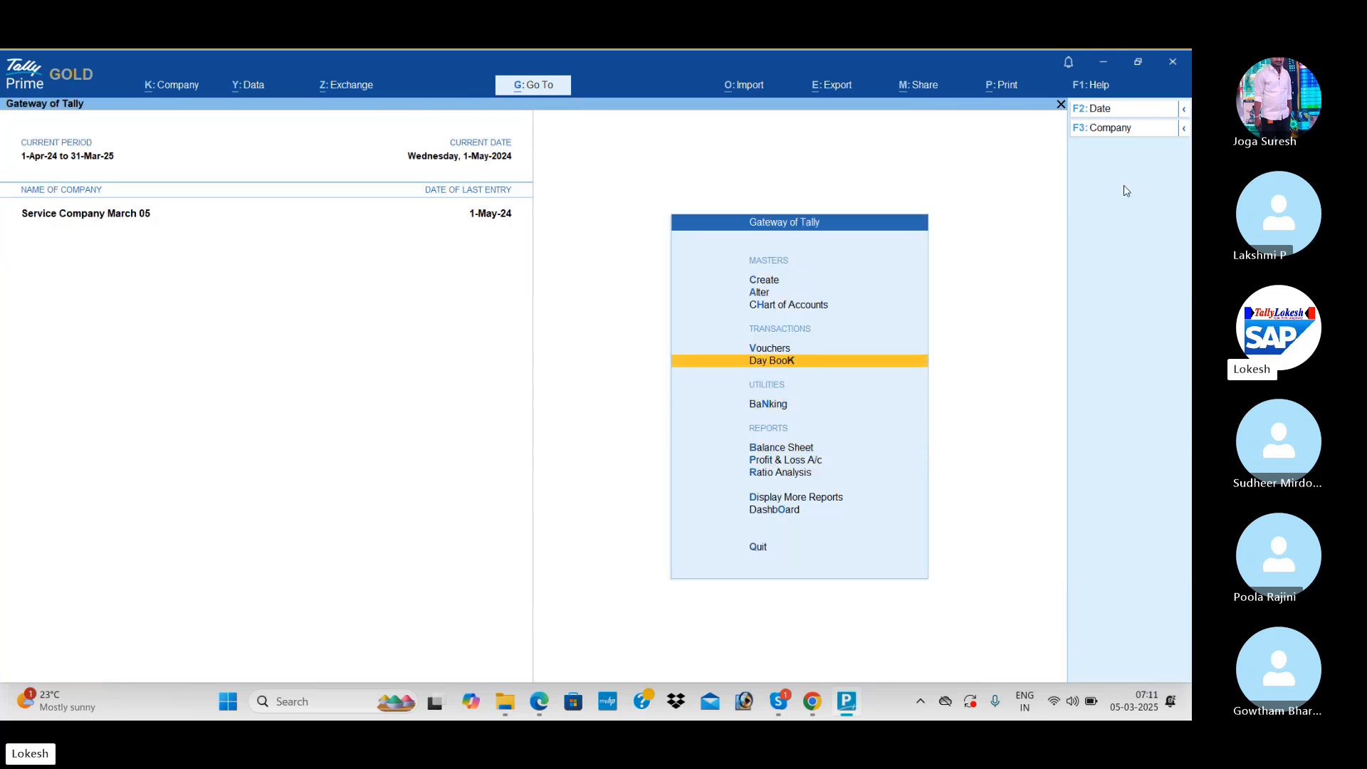
pyautogui.press('Return')
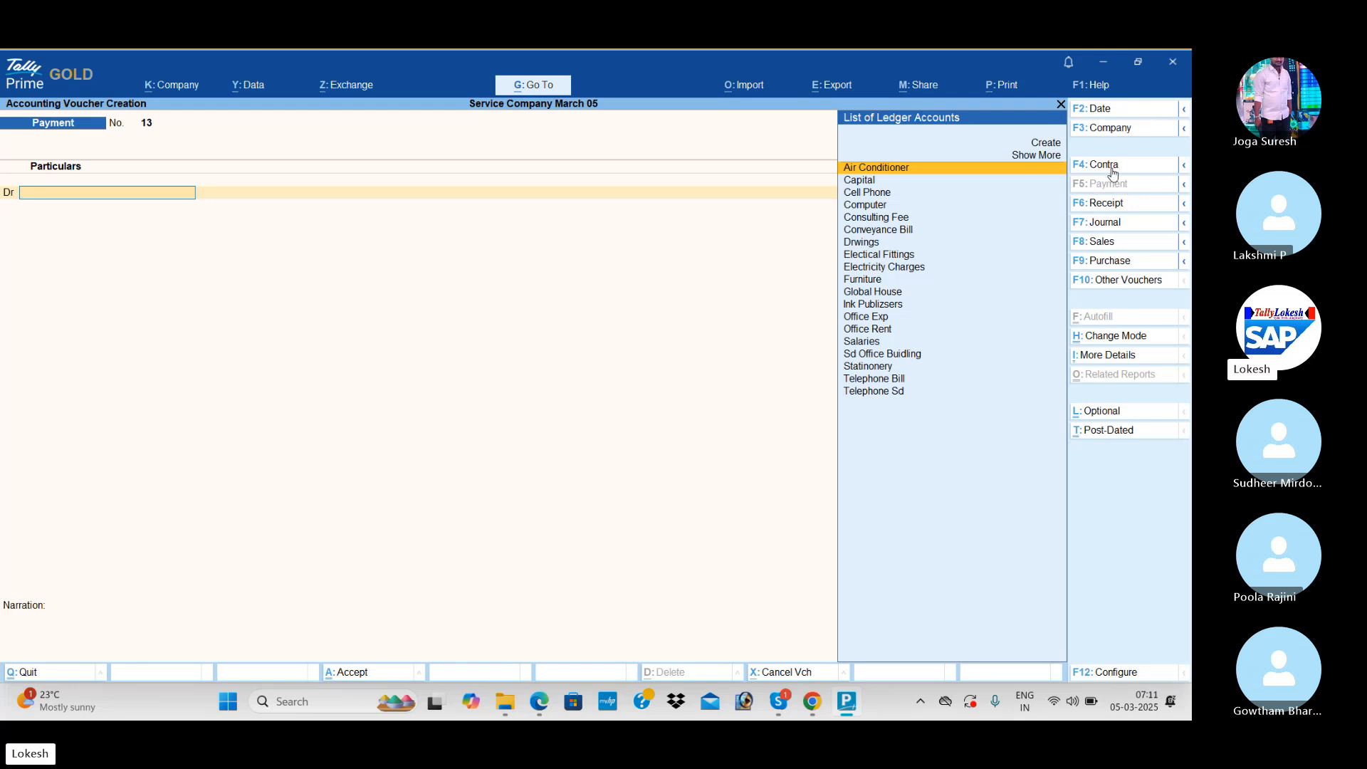
pyautogui.click(1125, 224)
pyautogui.click(1105, 93)
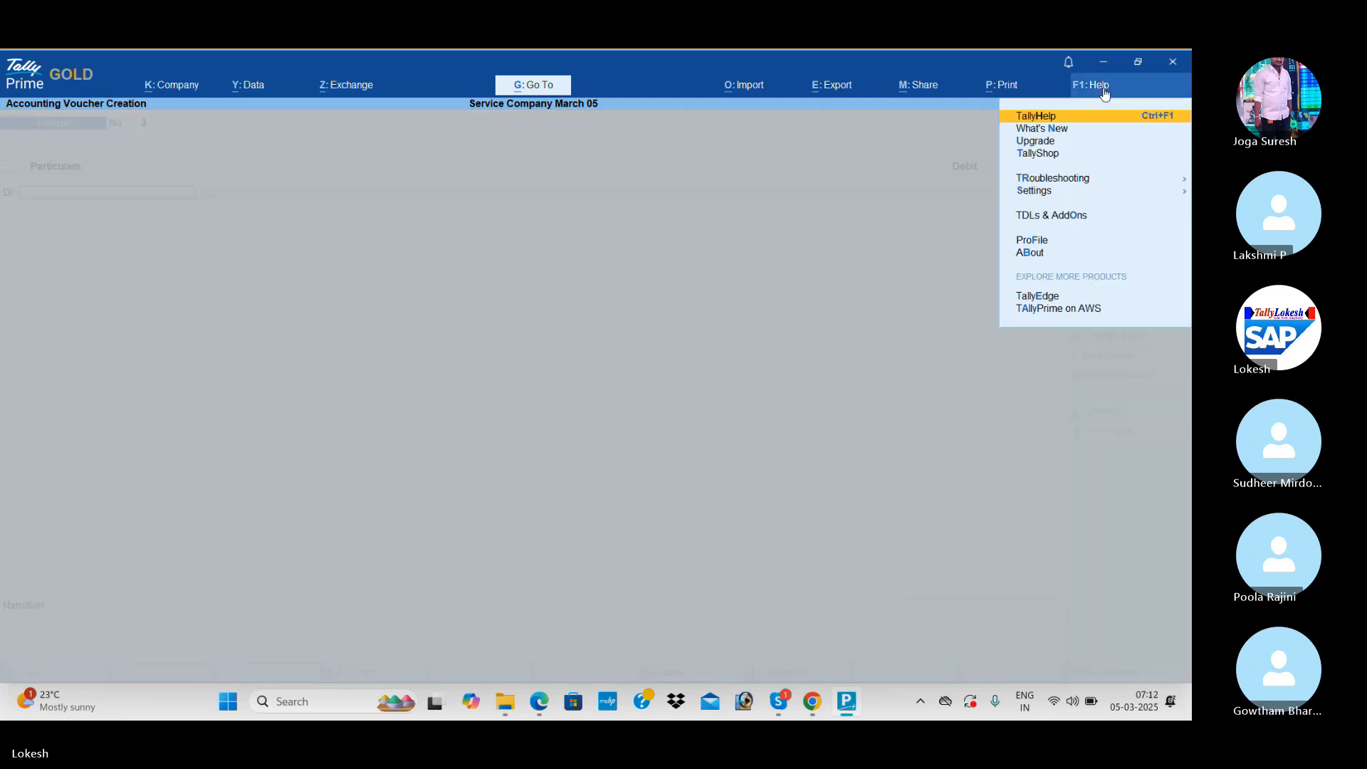
pyautogui.click(907, 230)
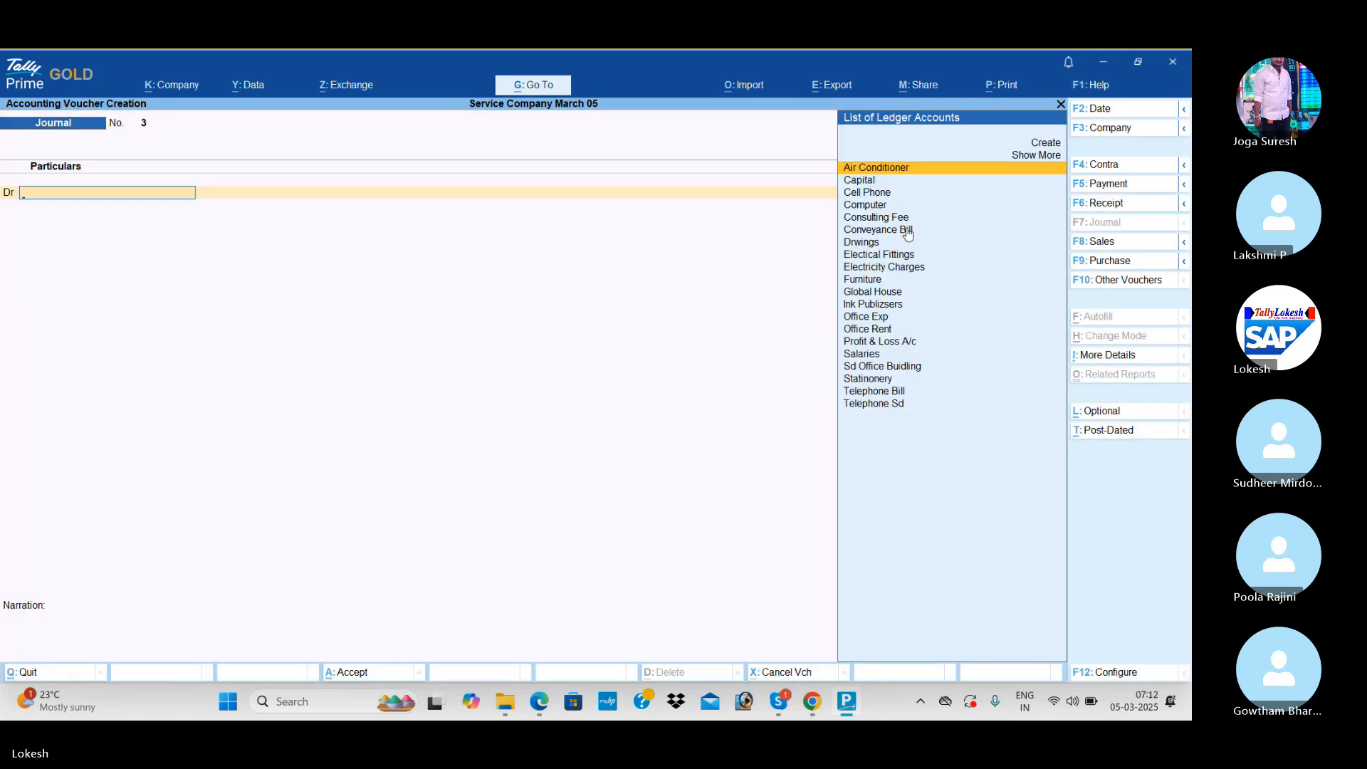
pyautogui.click(1116, 111)
pyautogui.write('1-6')
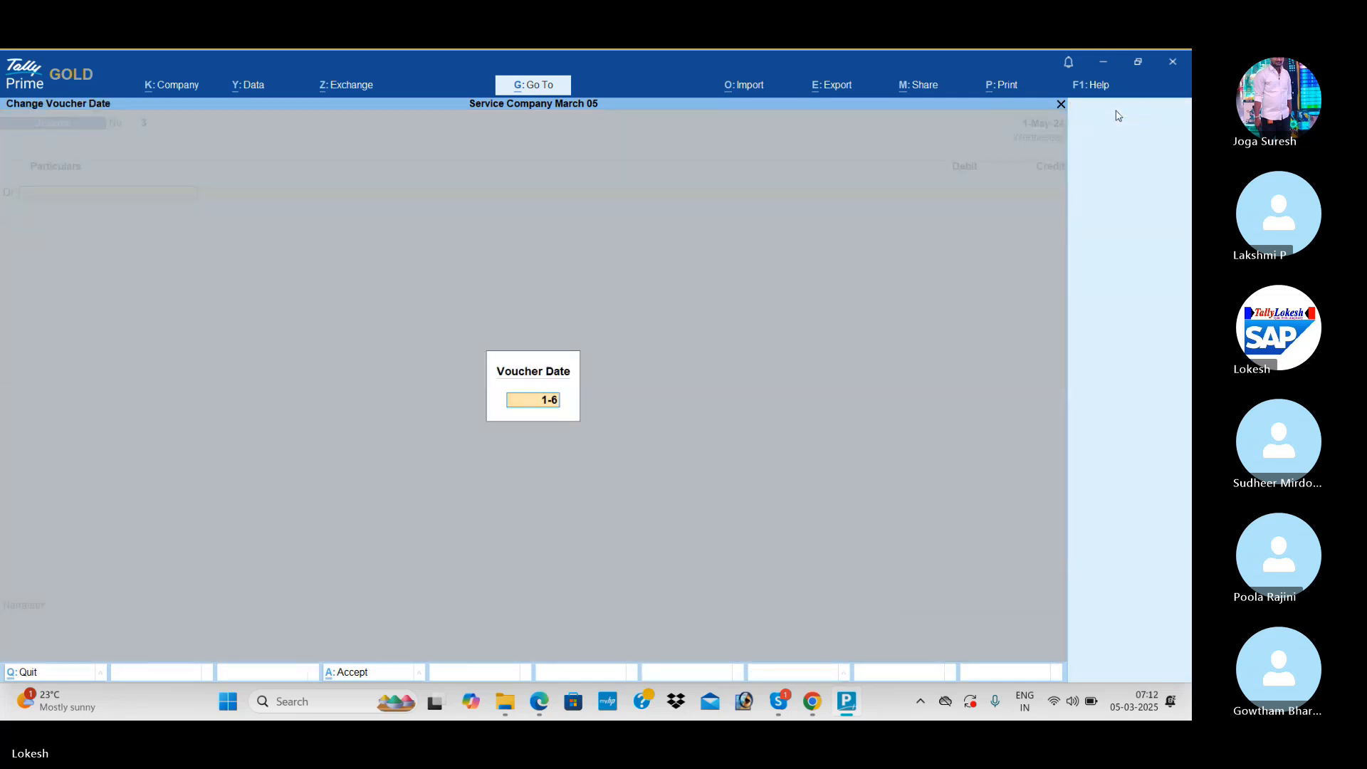
pyautogui.press('Return')
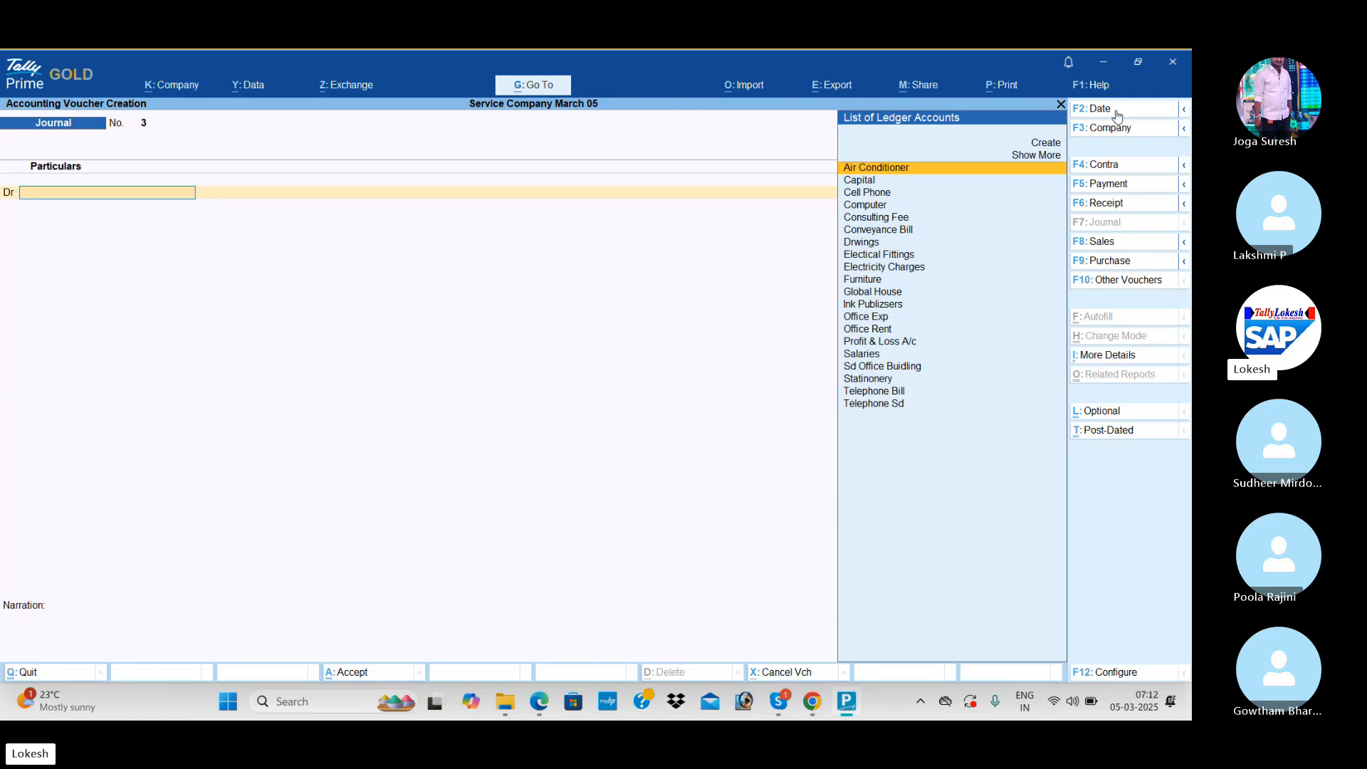
# Create a Cab Hiring ledger under Indirect Expenses and debit it with 5,500 in the journal voucher
pyautogui.hotkey('alt', 'c')
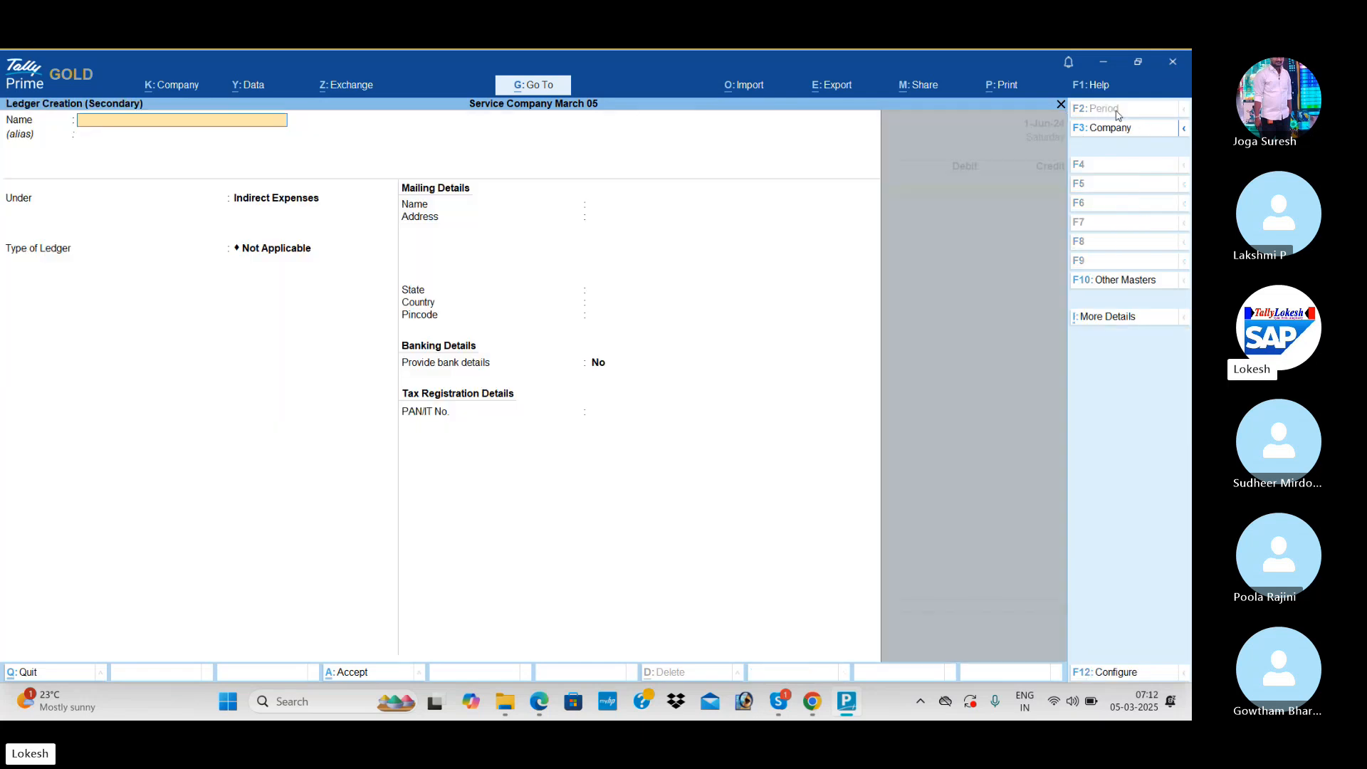
pyautogui.write('Cab Hir')
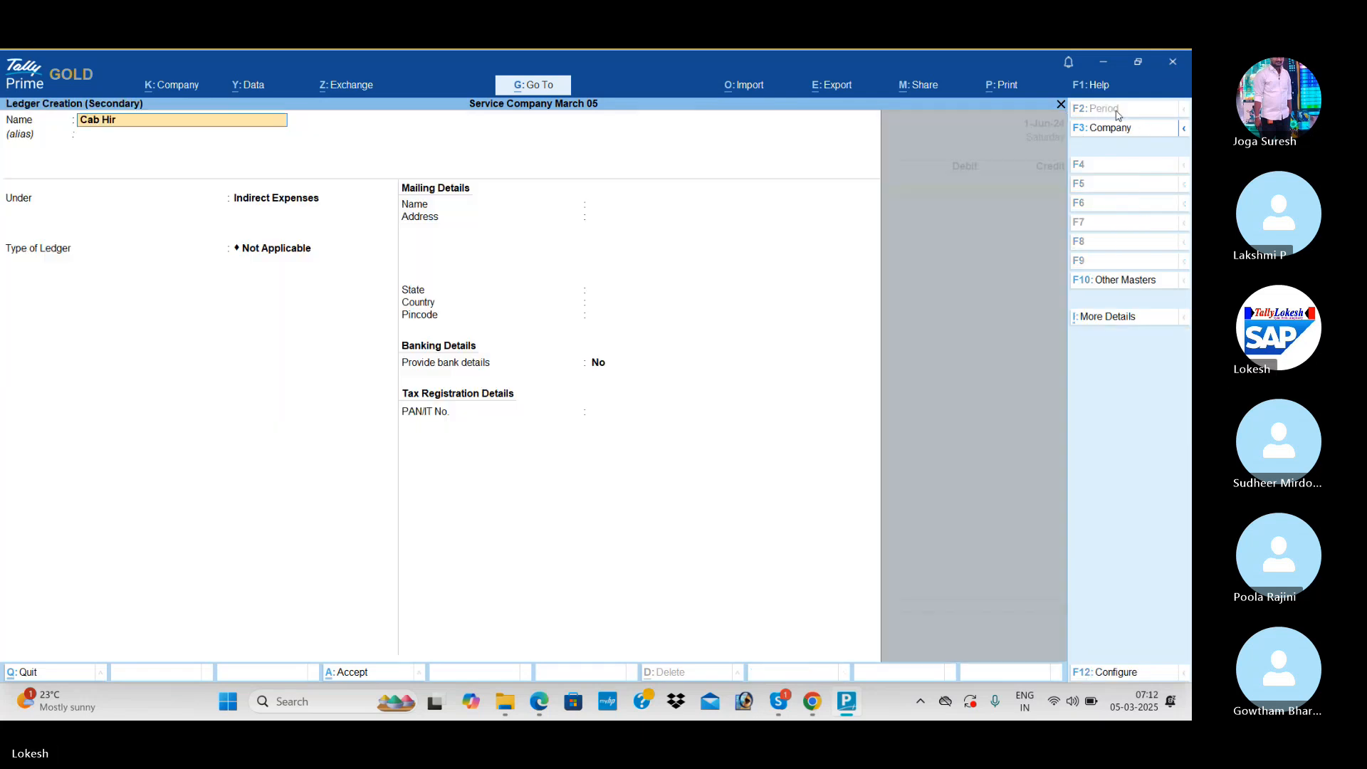
pyautogui.write('ing')
pyautogui.press('Return')
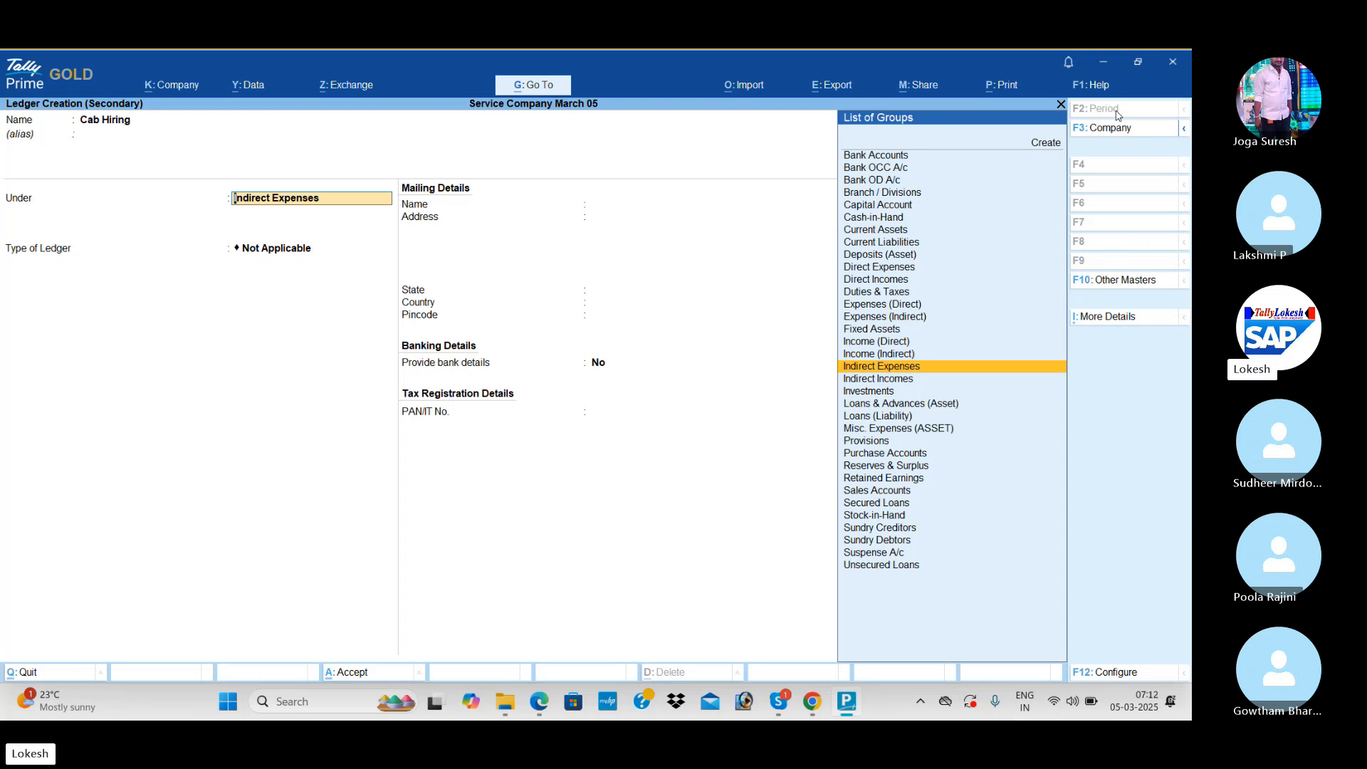
pyautogui.hotkey('ctrl', 'a')
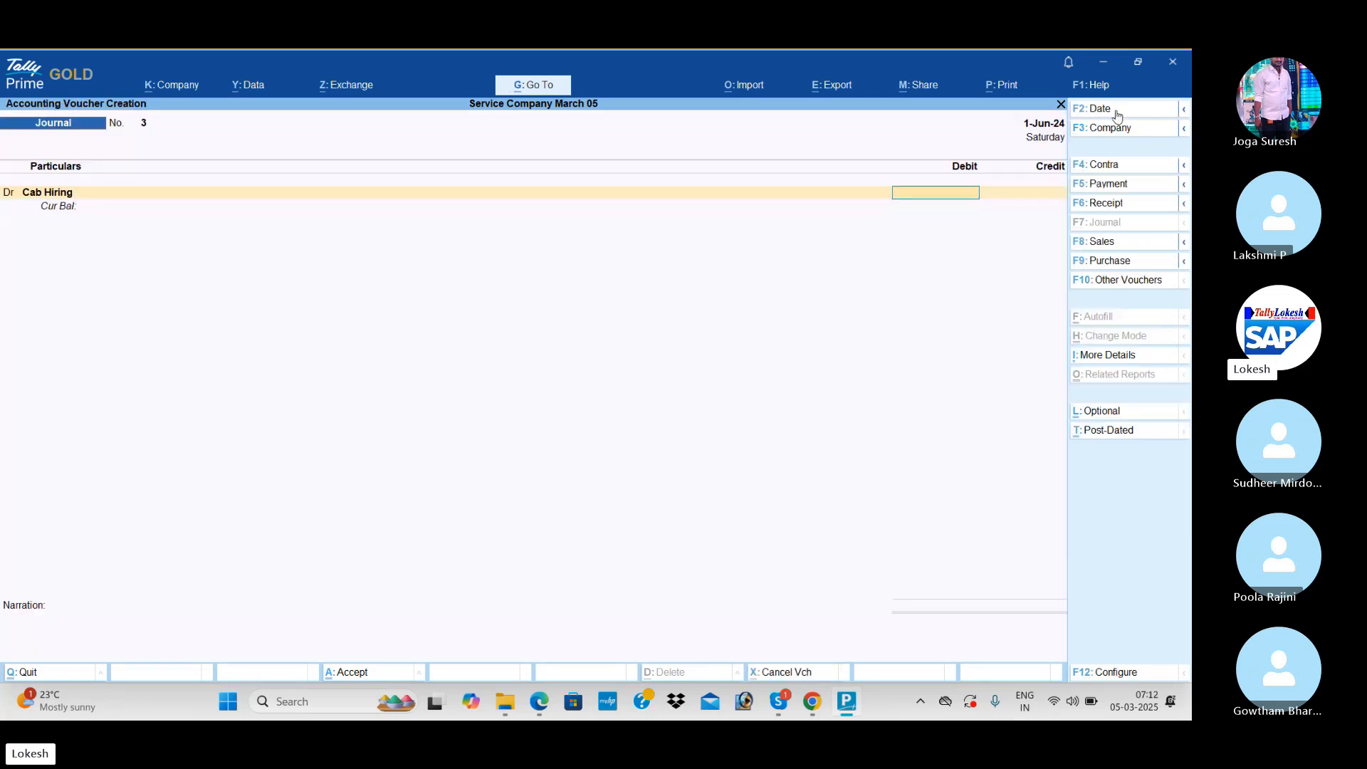
pyautogui.write('5,5')
pyautogui.write('00')
pyautogui.press('Return')
pyautogui.press('Return')
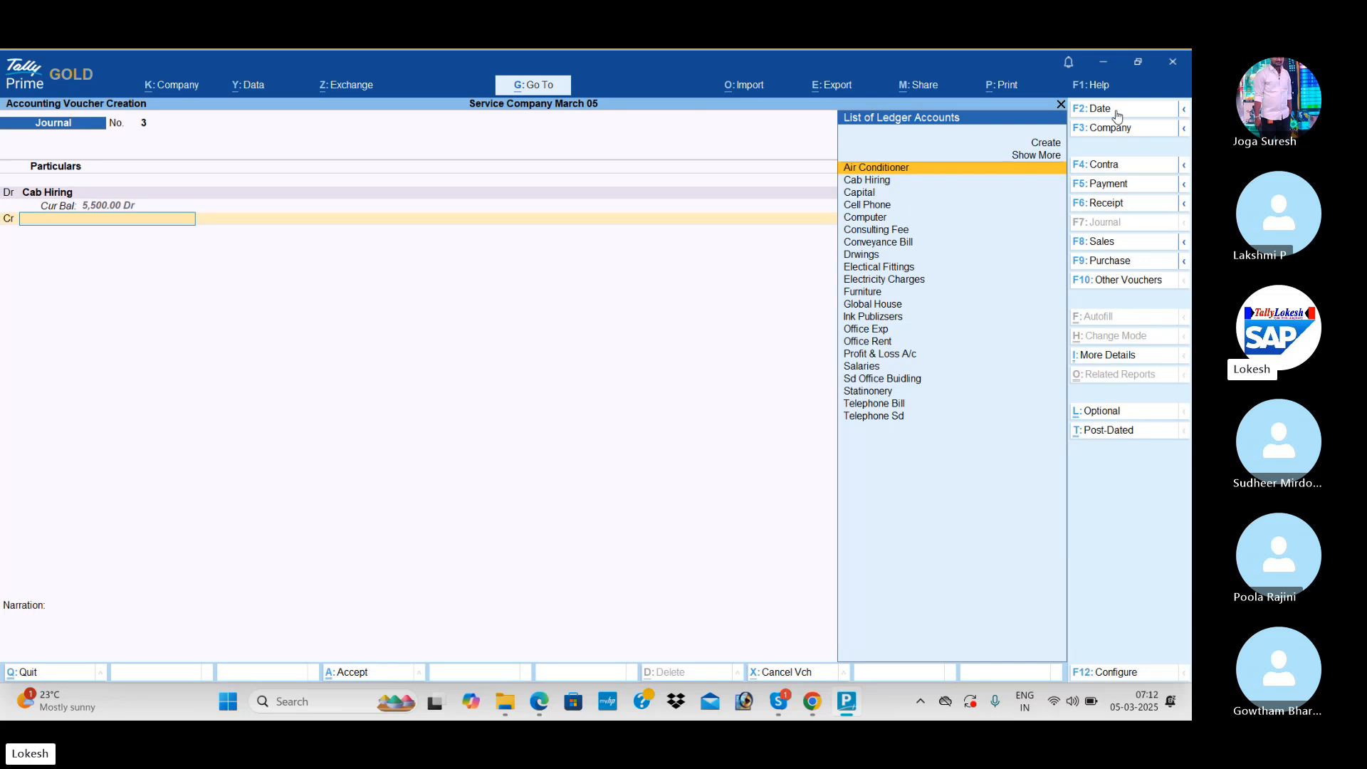
# Create a Raj Travels ledger under Sundry Creditors as the journal voucher's credit account
pyautogui.hotkey('alt', 'c')
pyautogui.write('Raj Trad')
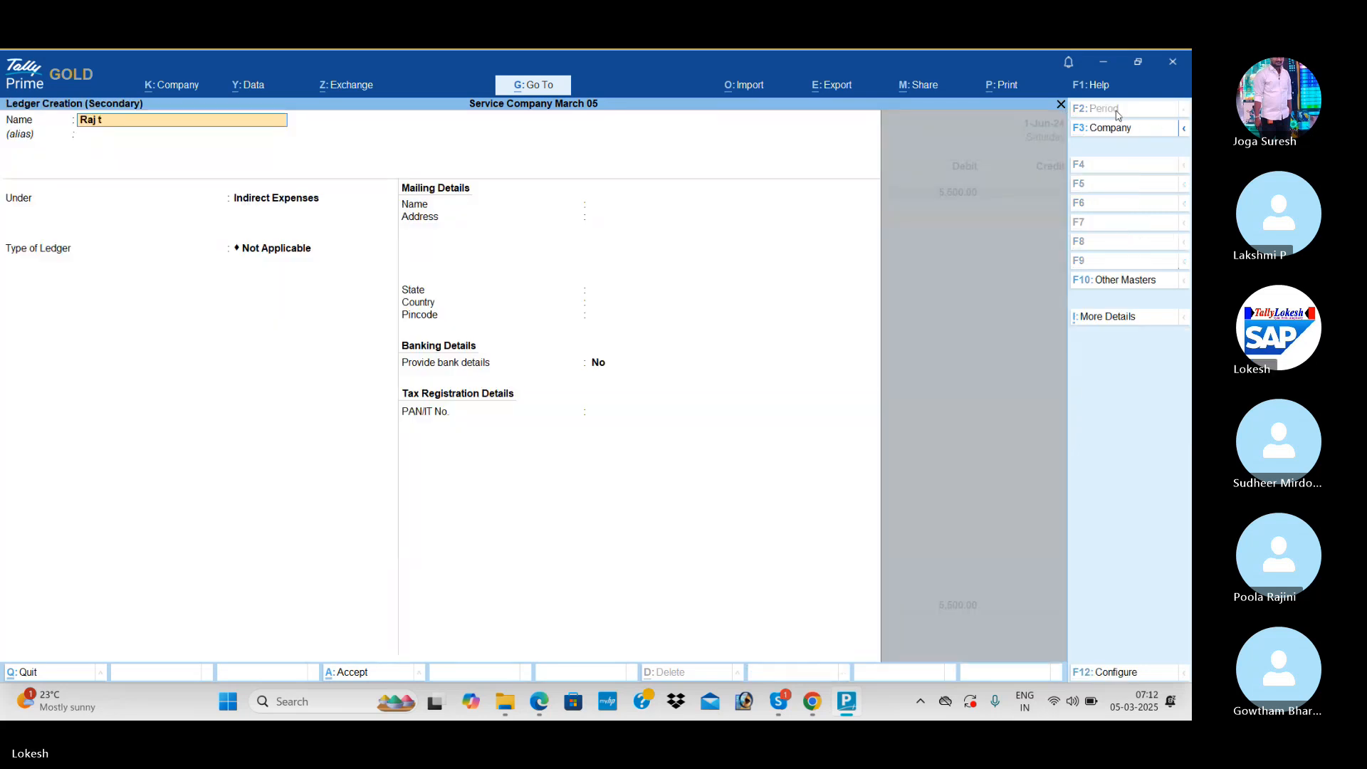
pyautogui.write('els')
pyautogui.press('Return')
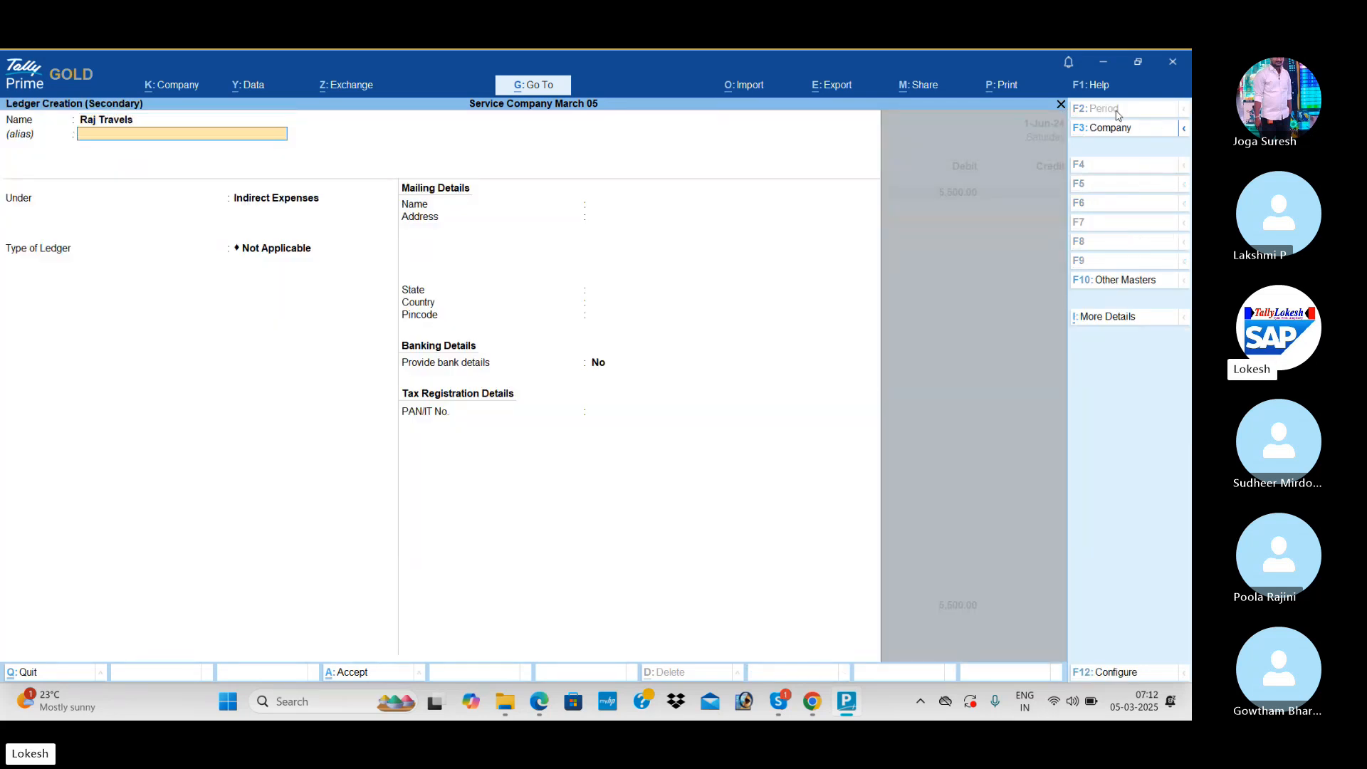
pyautogui.press('Return')
pyautogui.write('Sun')
pyautogui.press('Return')
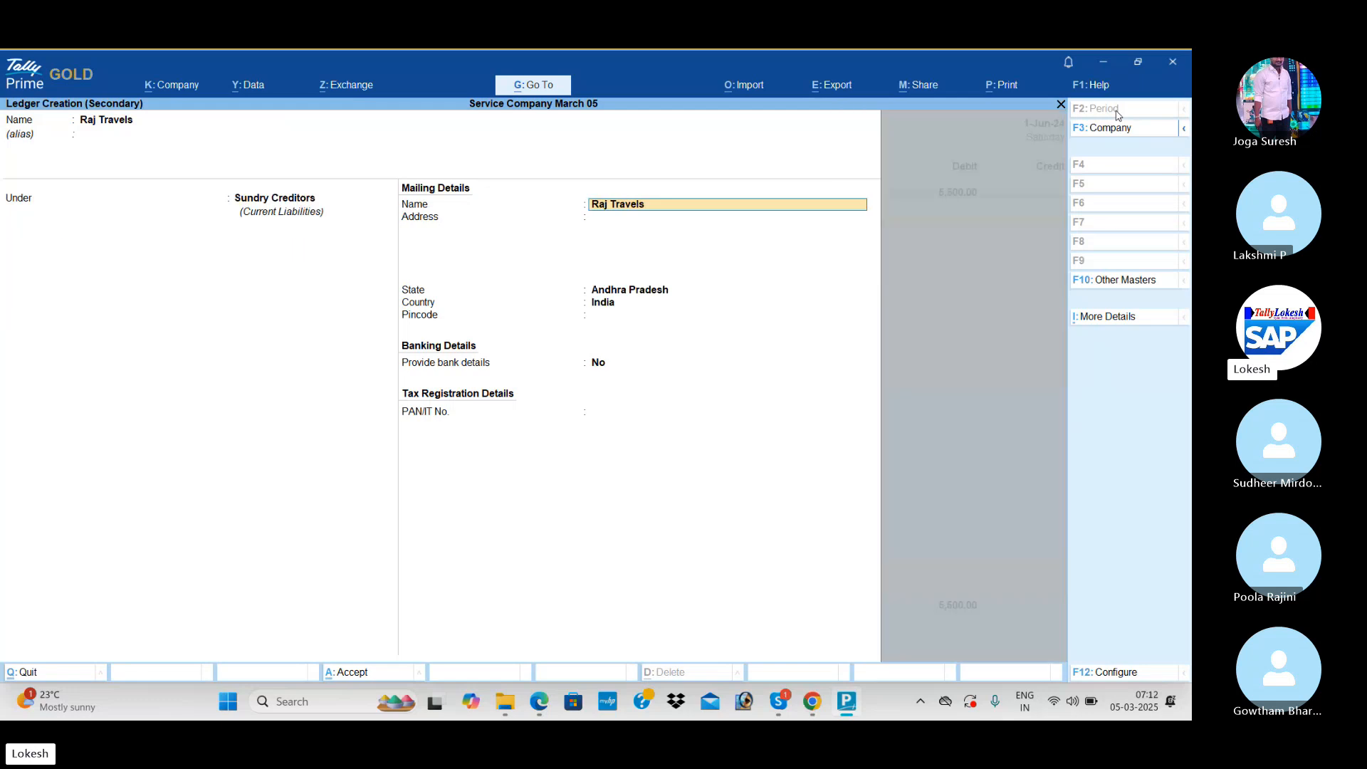
pyautogui.hotkey('ctrl', 'a')
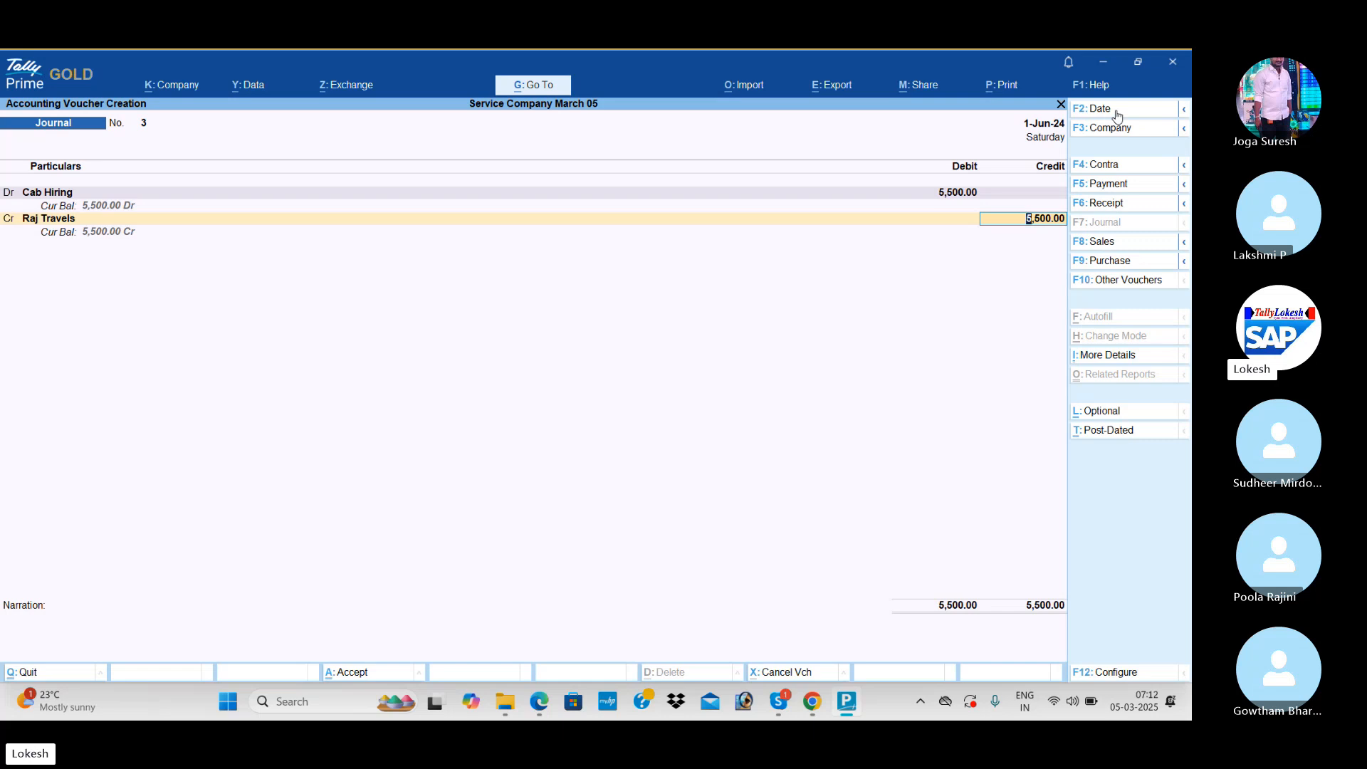
# Credit Raj Travels with 5,500 and save the journal voucher
pyautogui.press('Return')
pyautogui.press('Return')
pyautogui.press('Return')
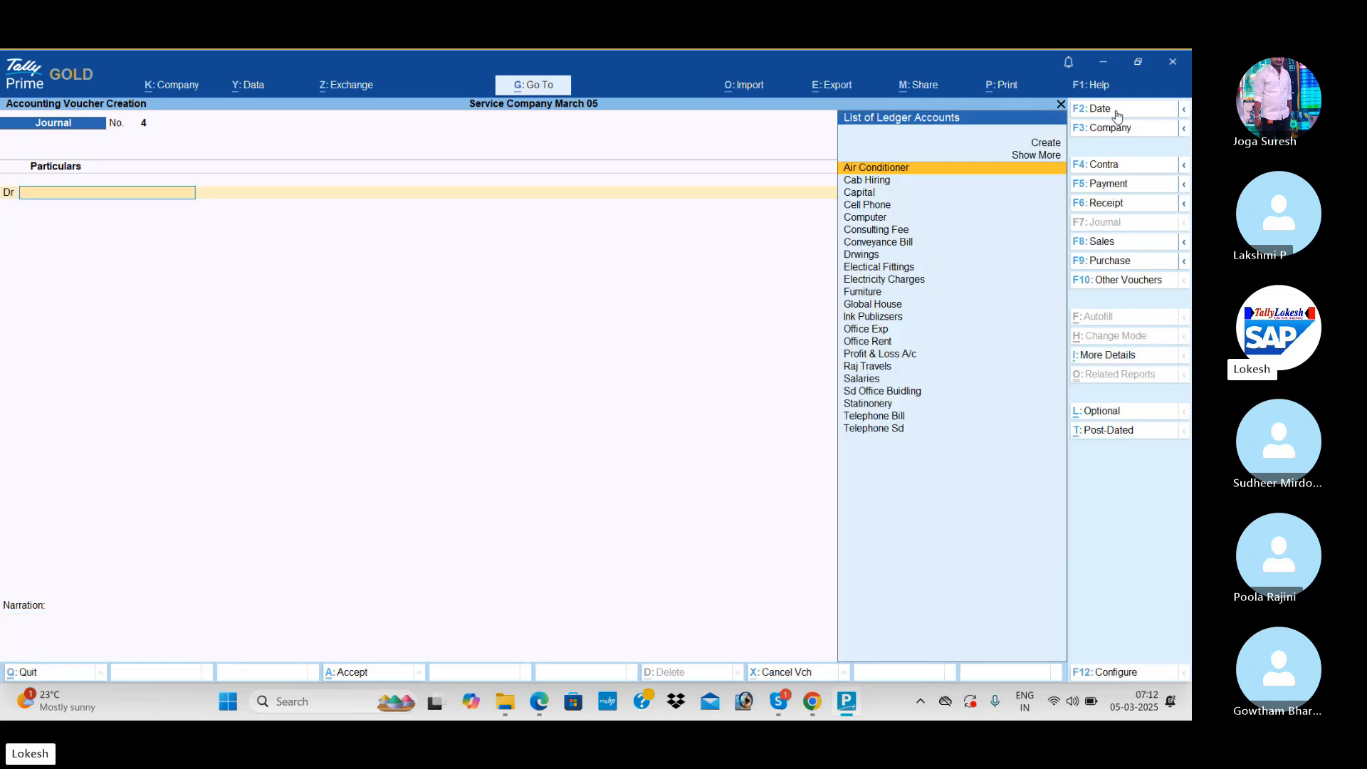
# Start a payment voucher and create a Salary Advance ledger under Current Assets for its debit line
pyautogui.click(1116, 185)
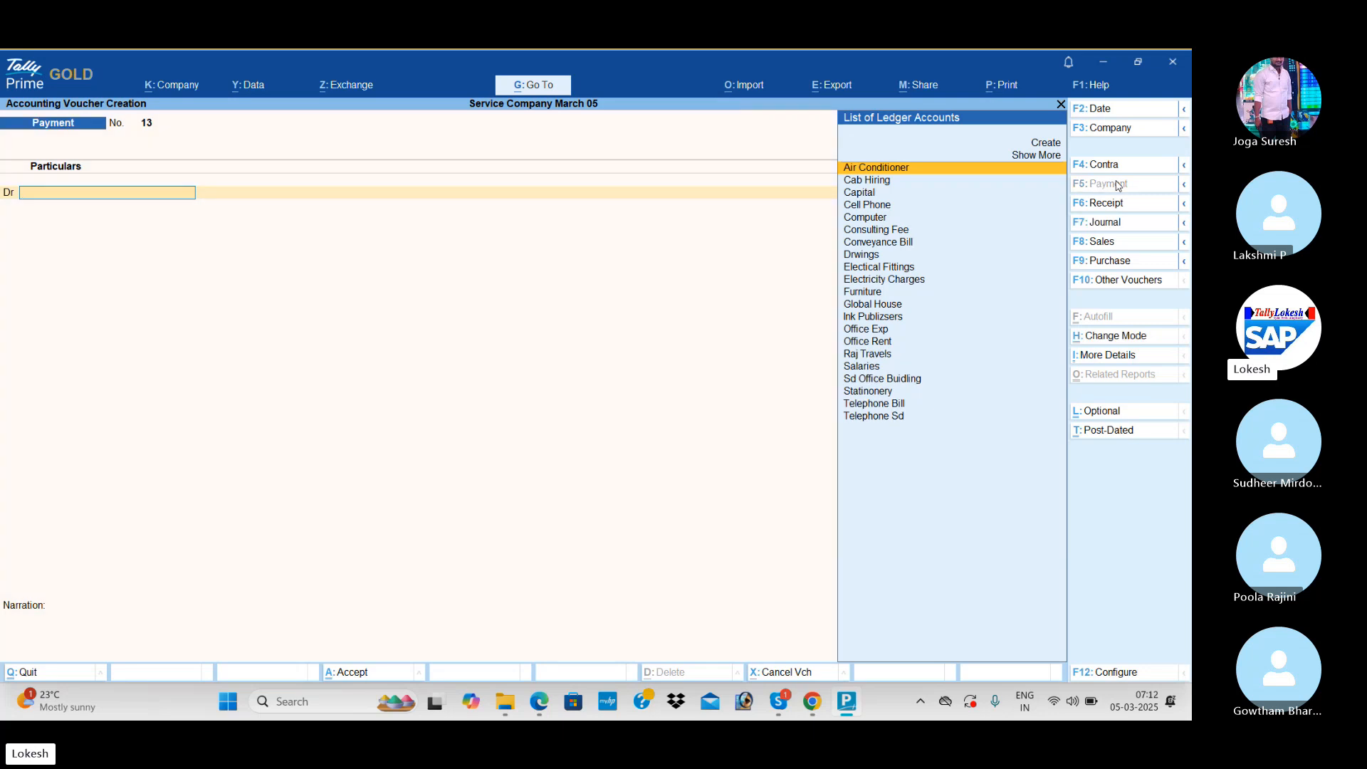
pyautogui.hotkey('alt', 'c')
pyautogui.write('Salar')
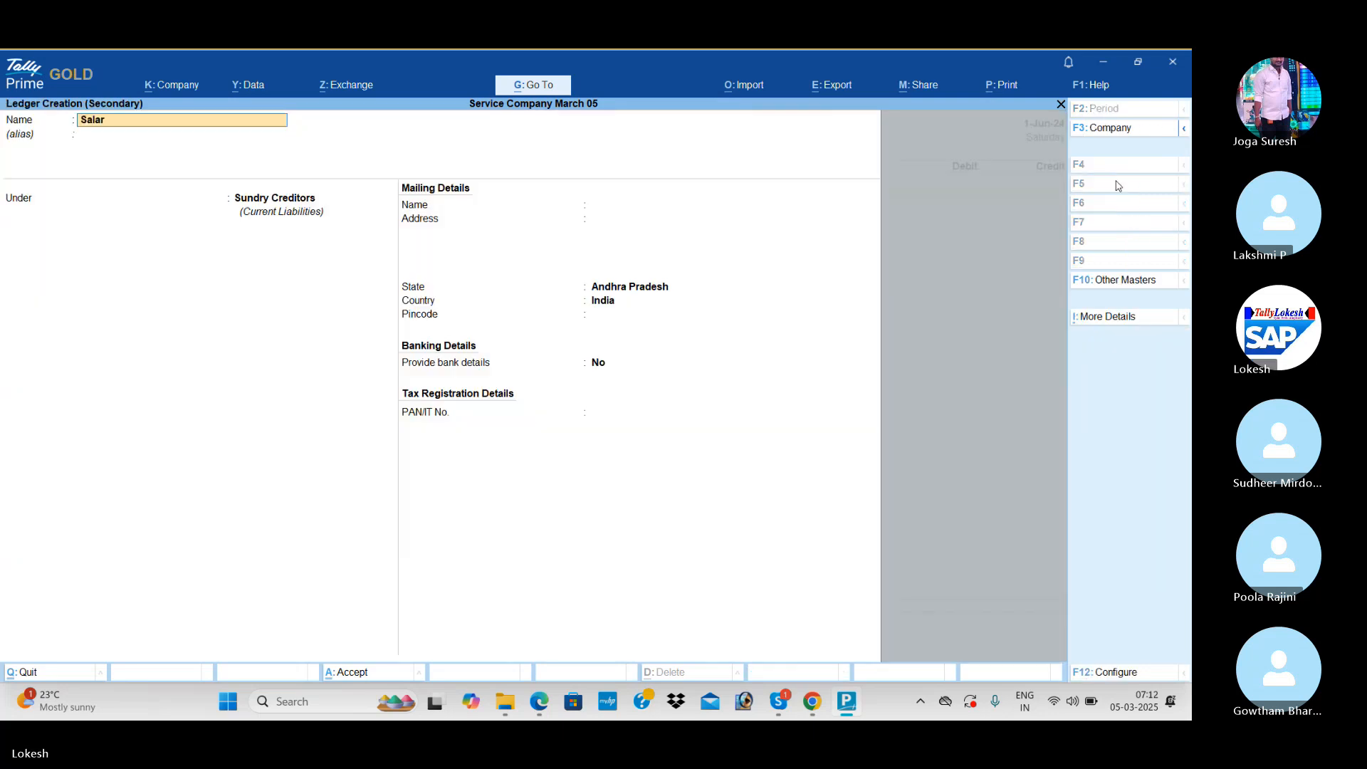
pyautogui.write('y Advance')
pyautogui.press('Return')
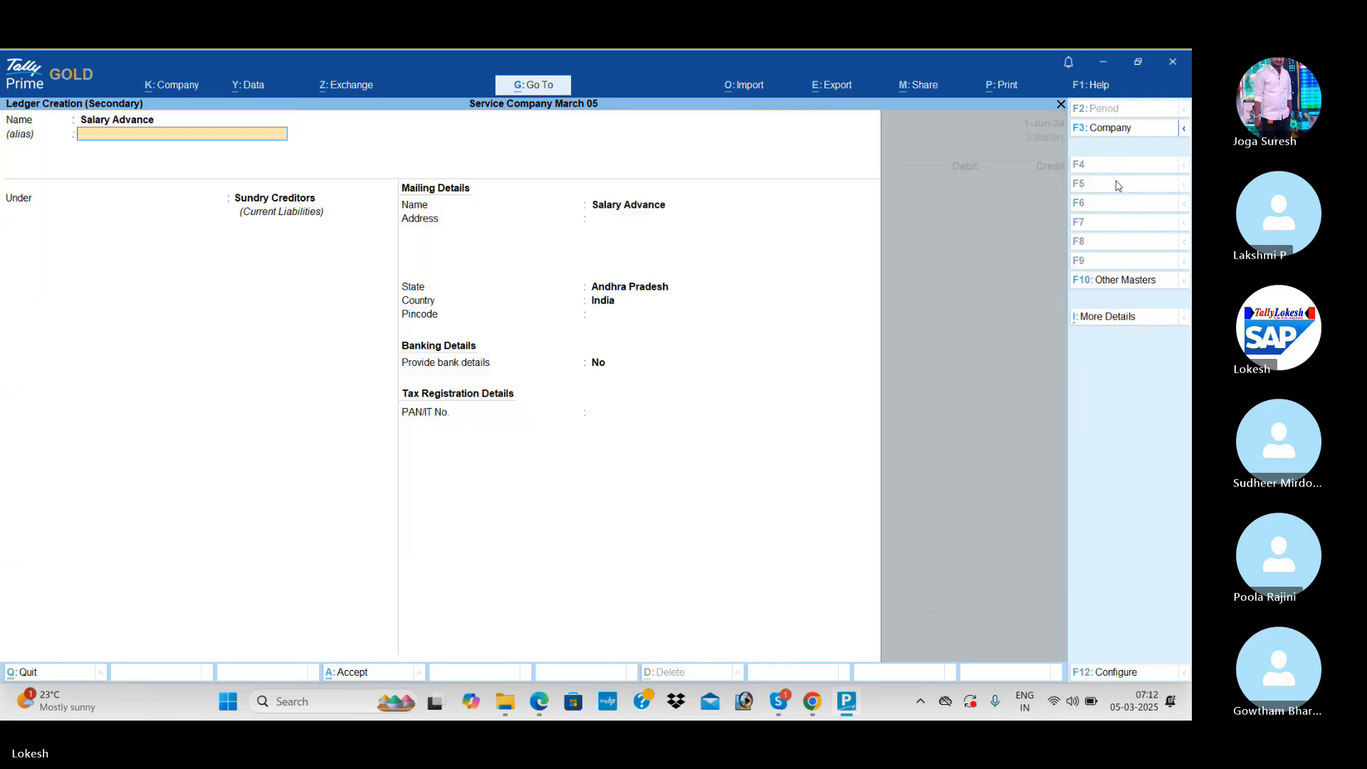
pyautogui.press('Return')
pyautogui.write('Cur')
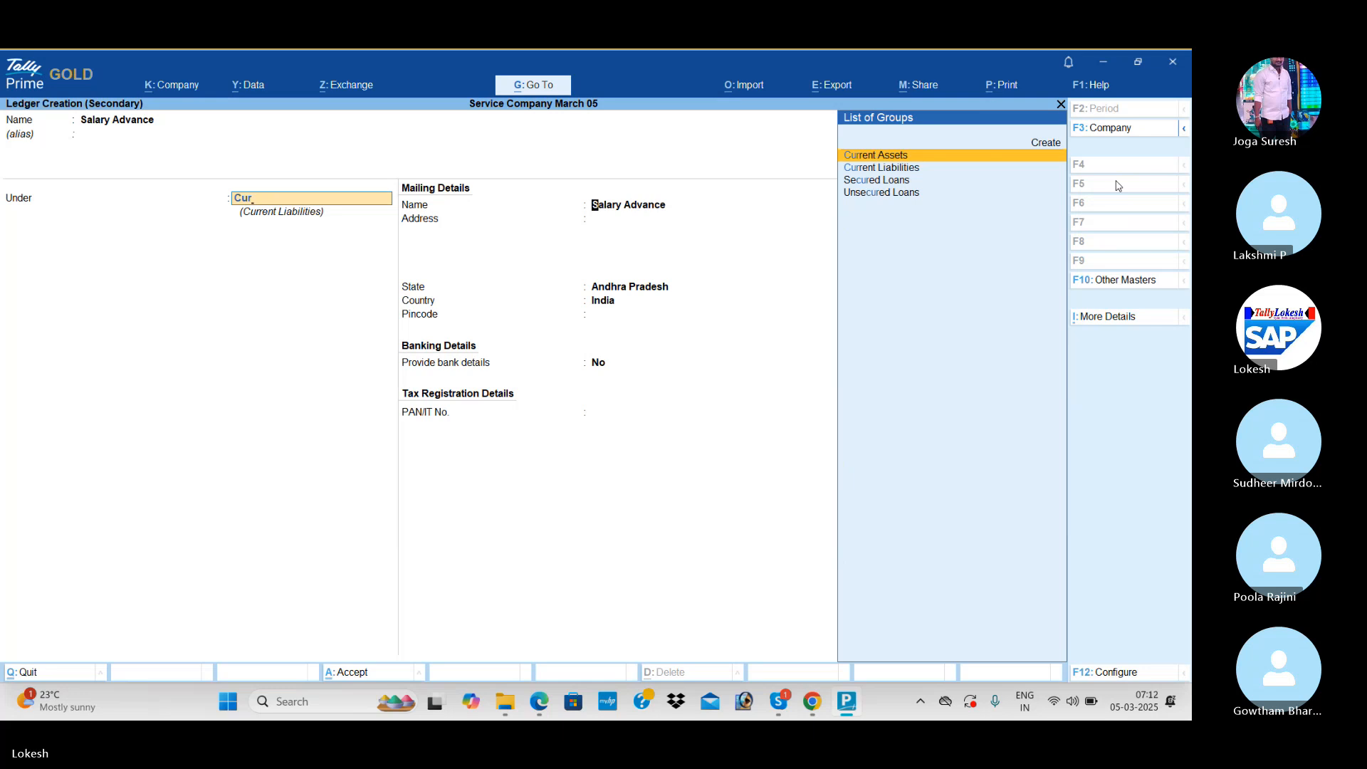
pyautogui.press('Return')
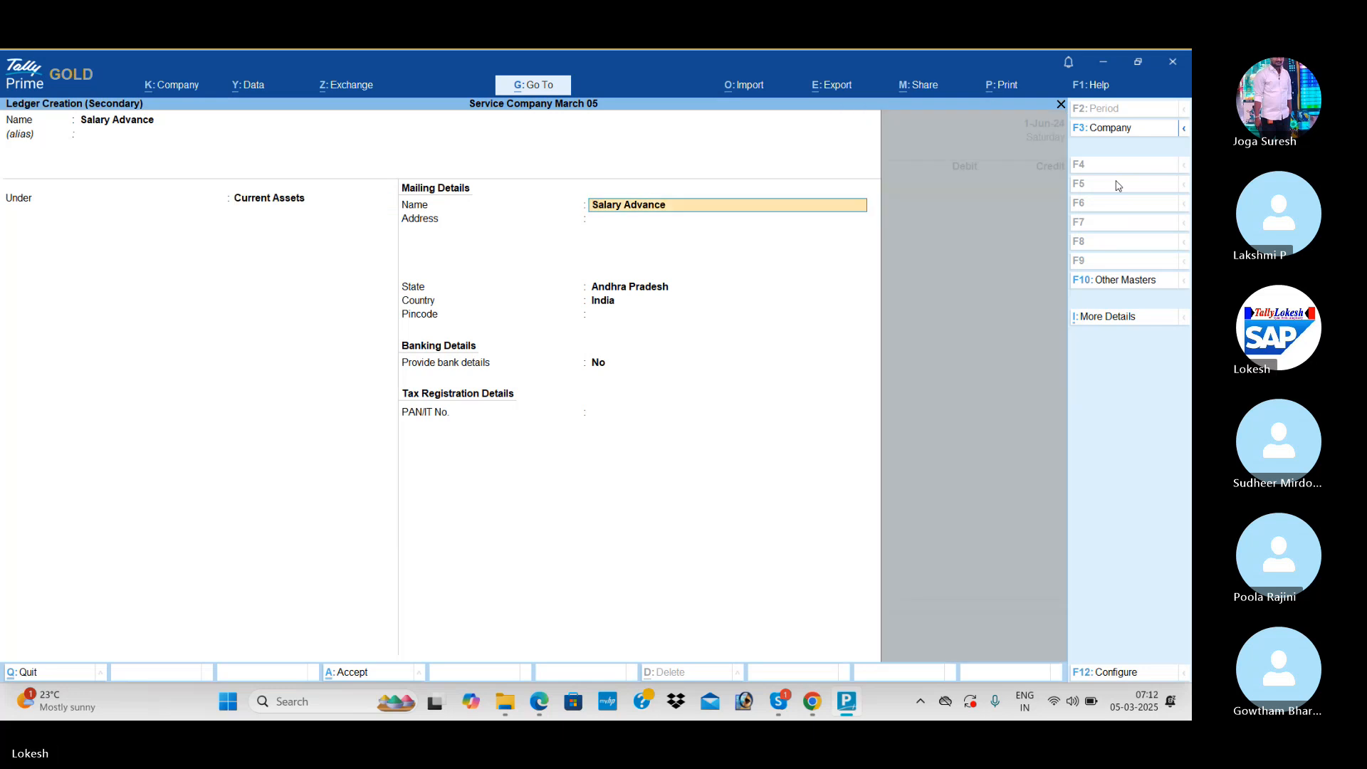
pyautogui.hotkey('ctrl', 'a')
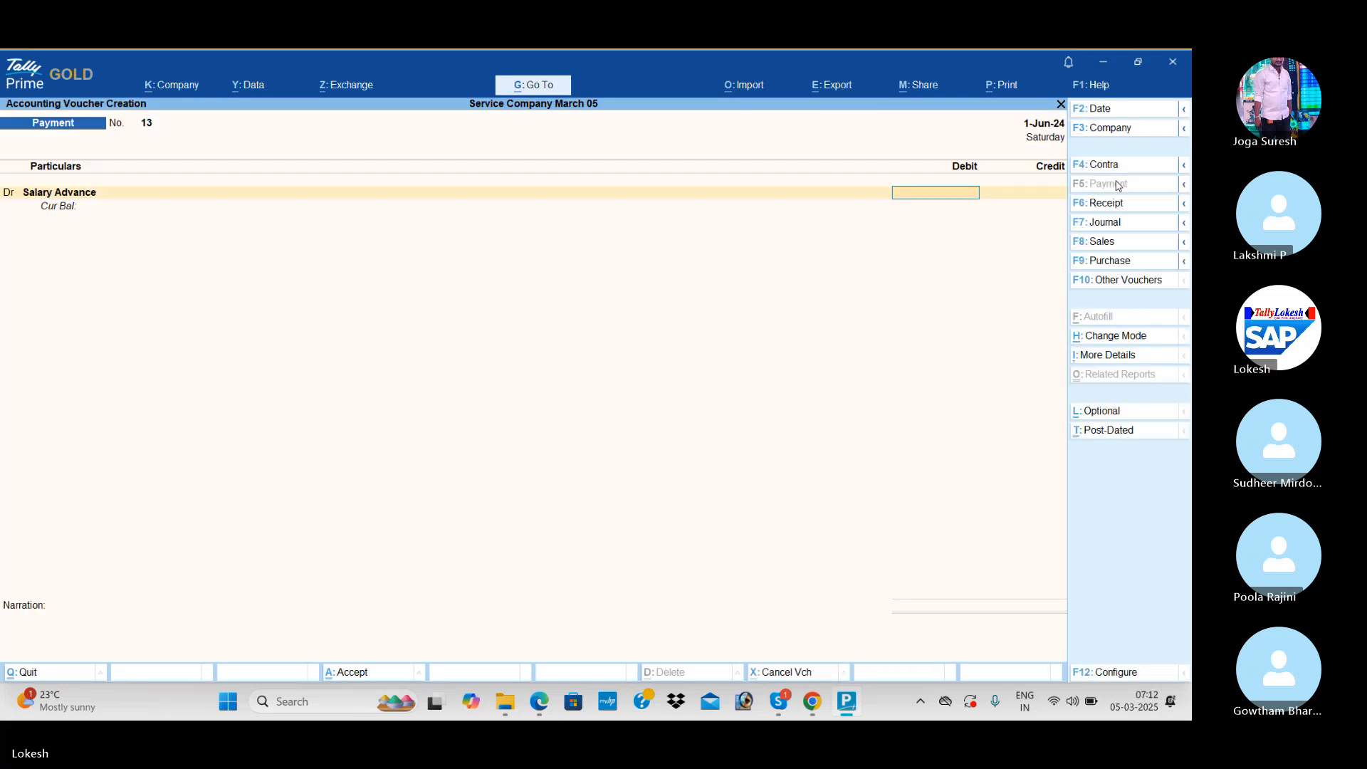
# Debit Salary Advance with 3,000, credit Cash, and save the payment voucher
pyautogui.write('3000')
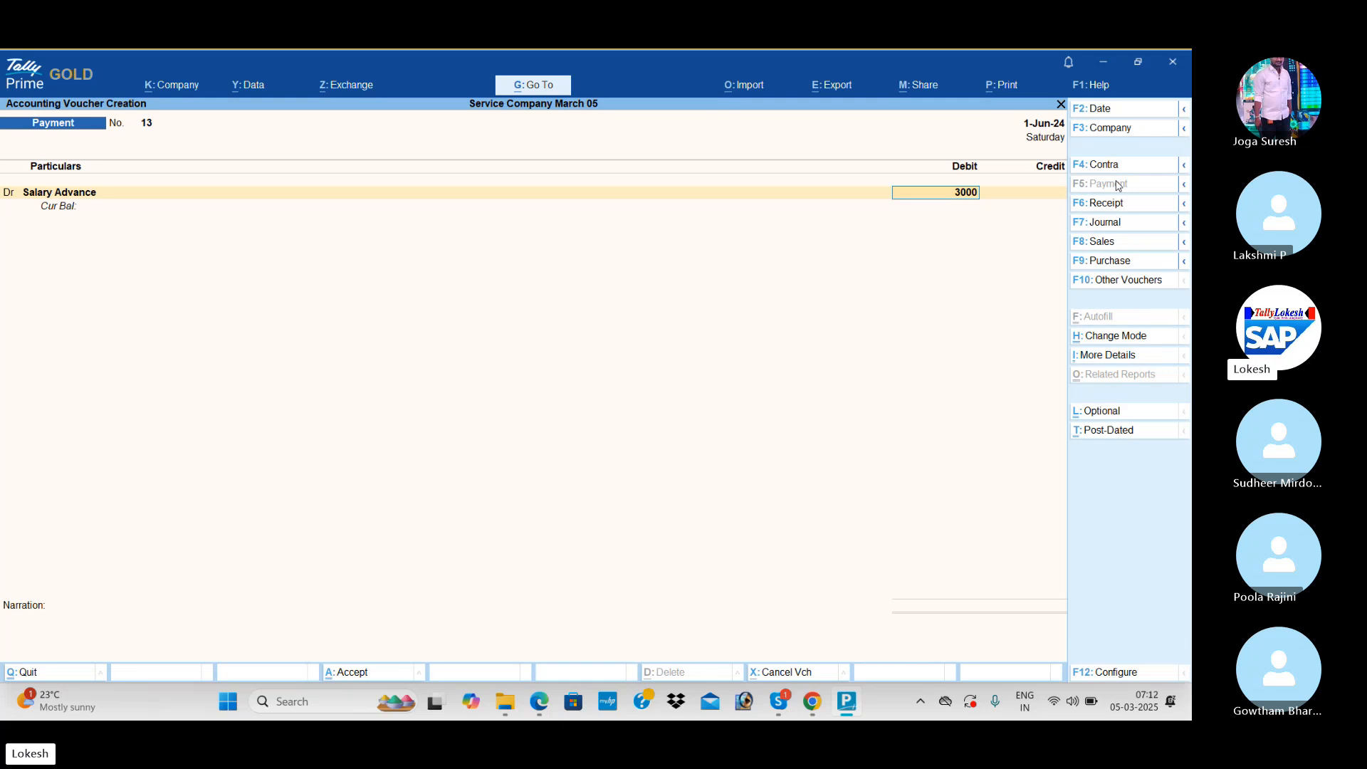
pyautogui.press('Return')
pyautogui.press('Return')
pyautogui.press('Down')
pyautogui.press('Down')
pyautogui.press('Down')
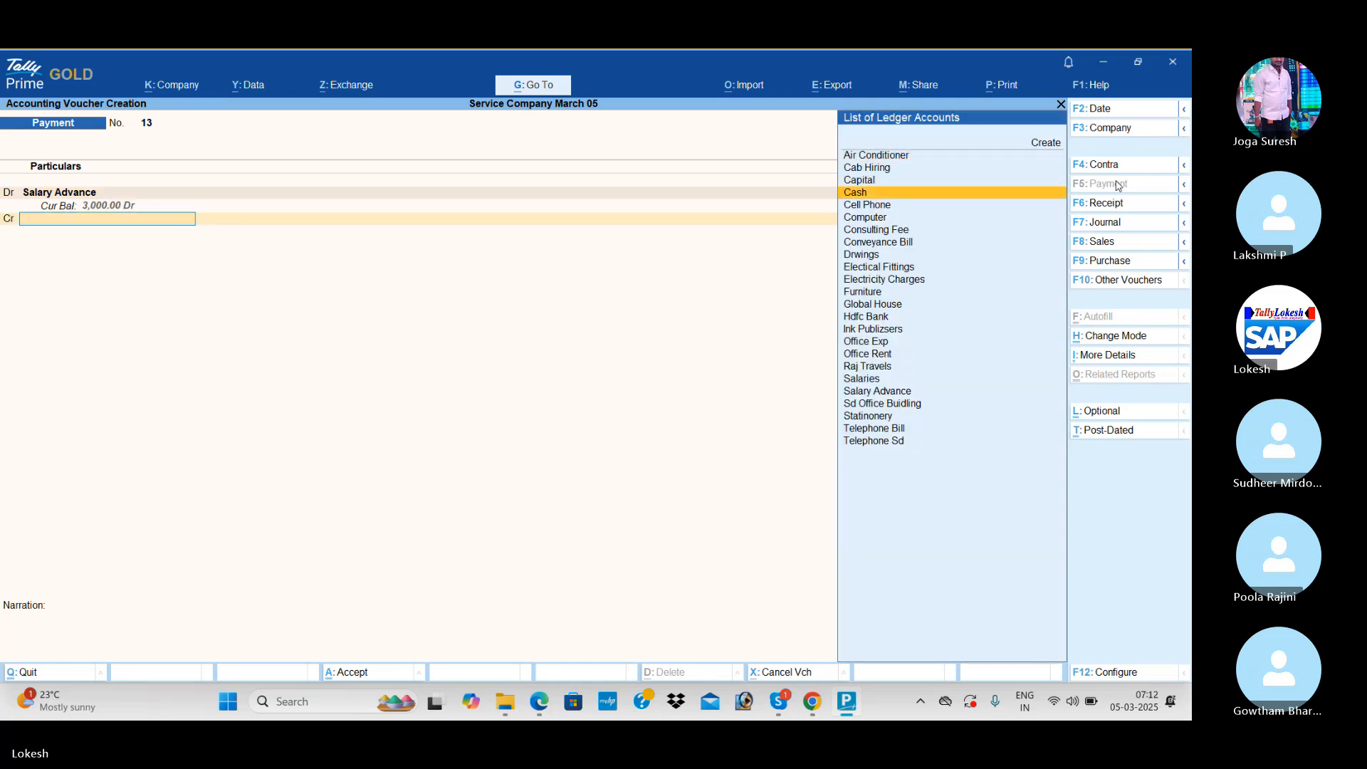
pyautogui.press('Return')
pyautogui.press('Return')
pyautogui.press('Return')
pyautogui.press('Return')
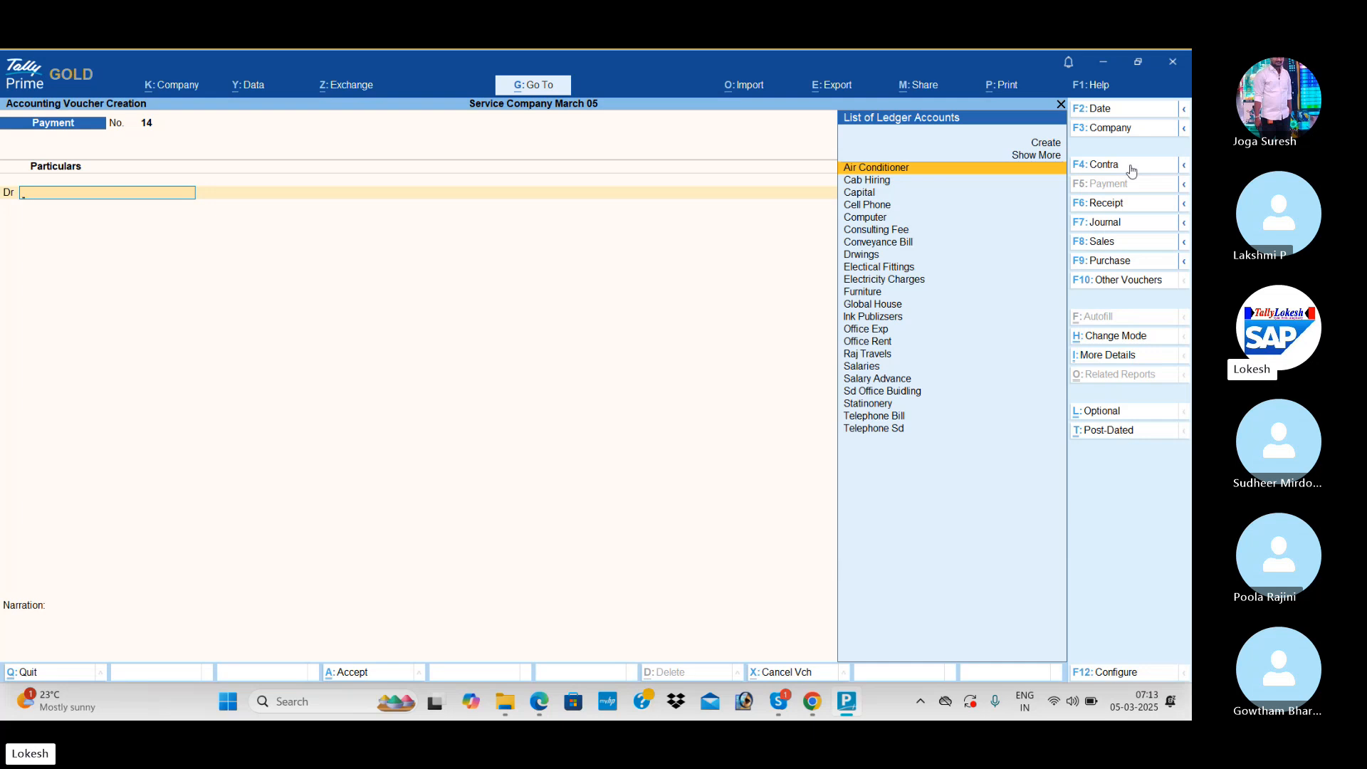
# Change the voucher date to 1 July 2024
pyautogui.click(1119, 112)
pyautogui.write('1')
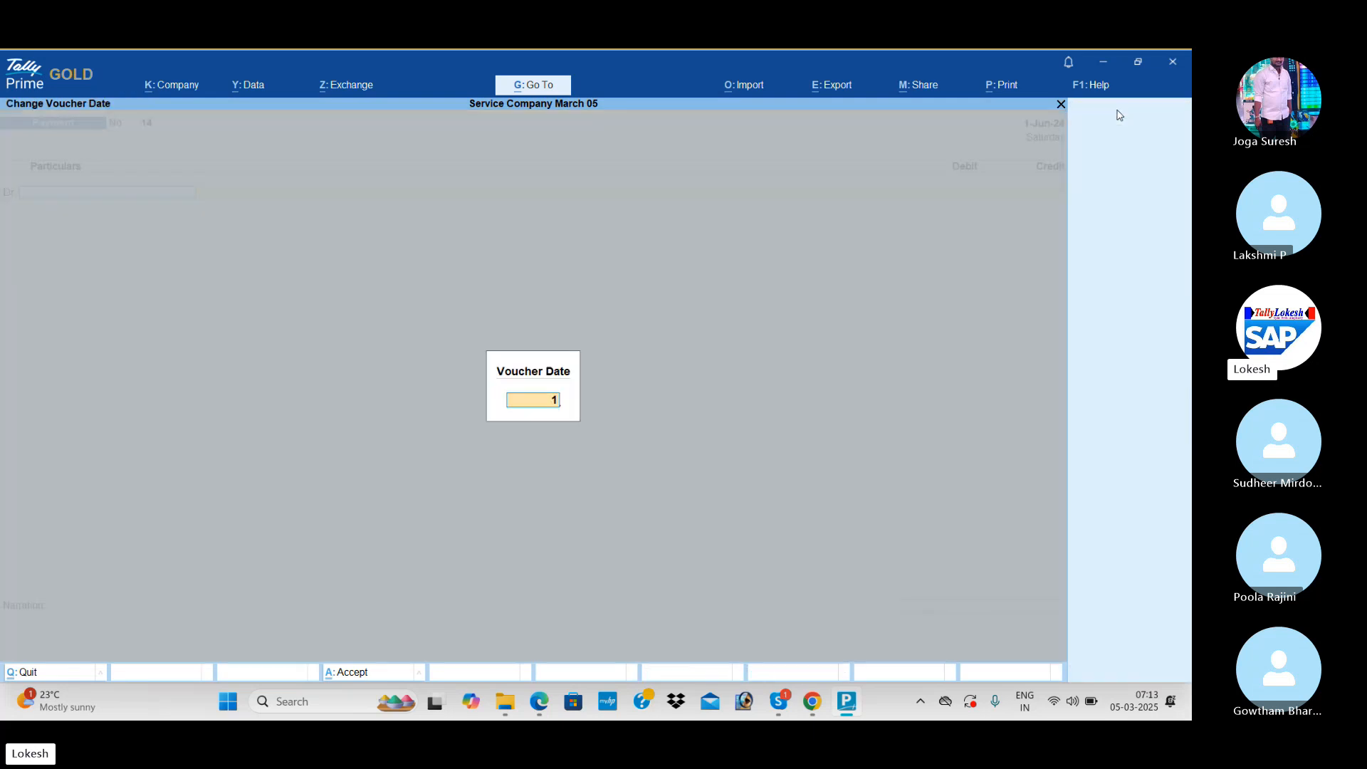
pyautogui.write('-7')
pyautogui.press('Return')
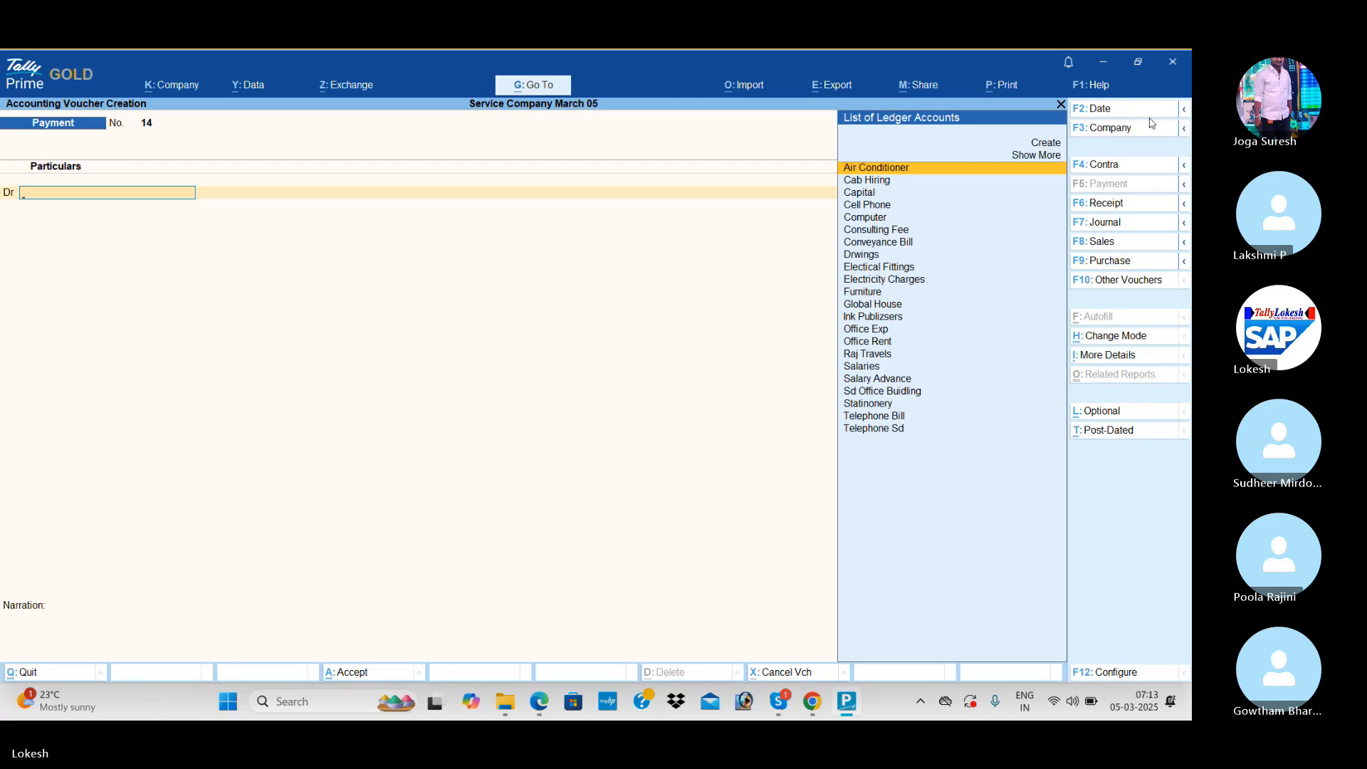
# Start a journal voucher and create an Alfatech Solutions ledger under Sundry Debtors for its debit line
pyautogui.click(1135, 223)
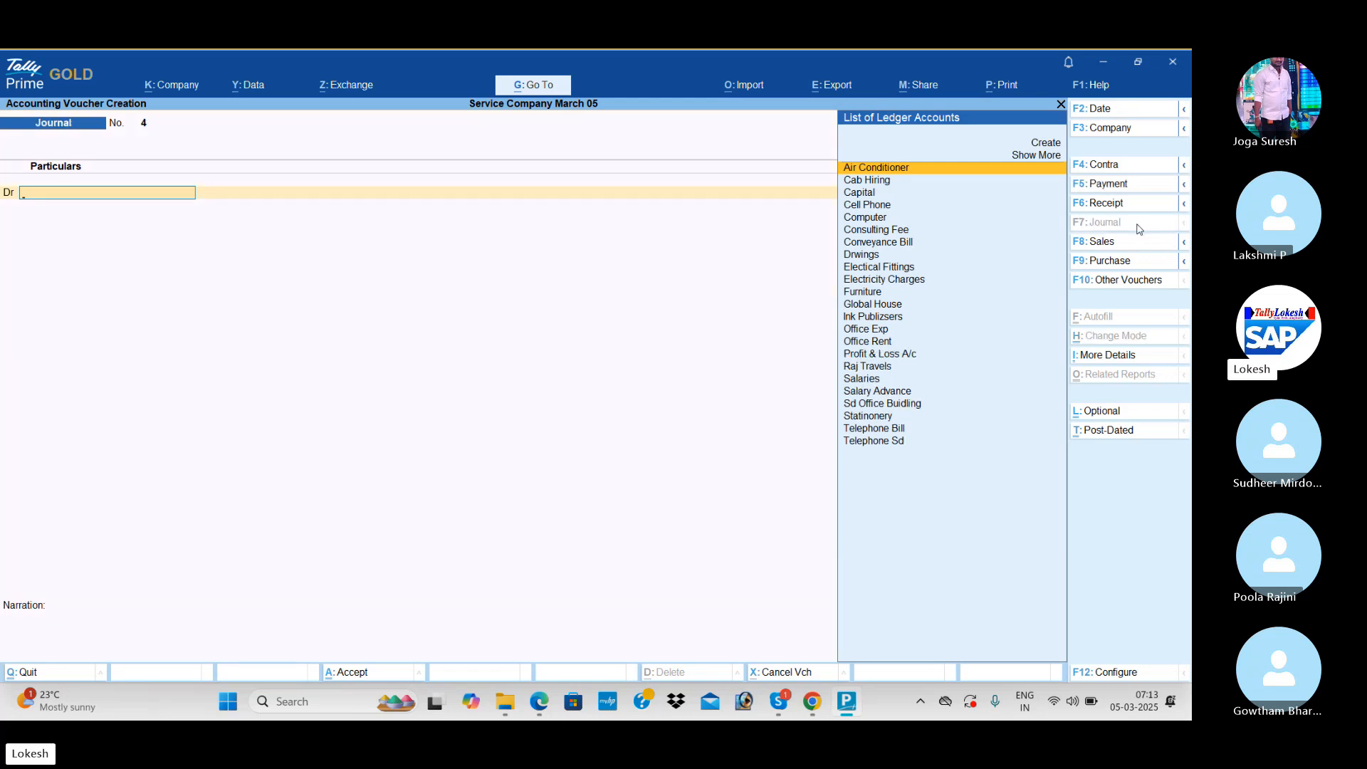
pyautogui.hotkey('alt', 'c')
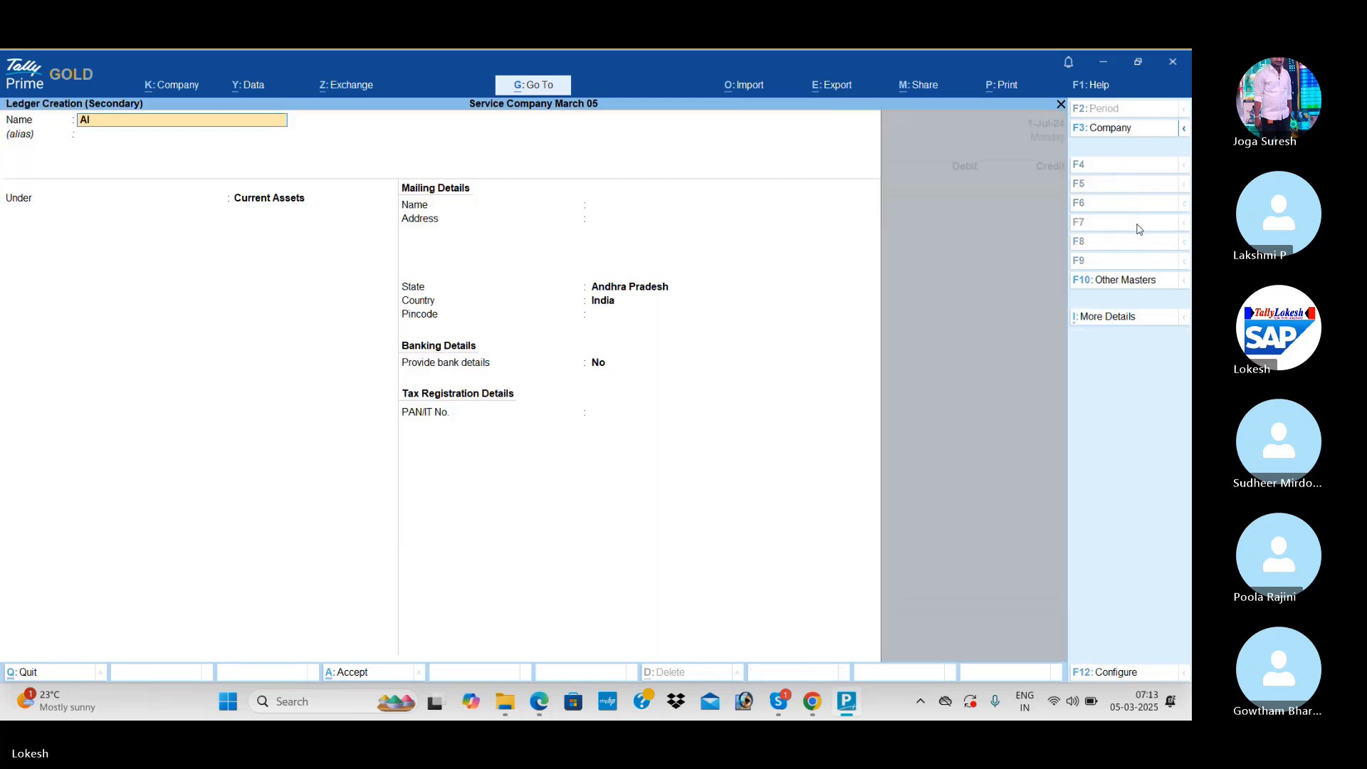
pyautogui.write('Alfatech Solutions')
pyautogui.press('Return')
pyautogui.write('Sun')
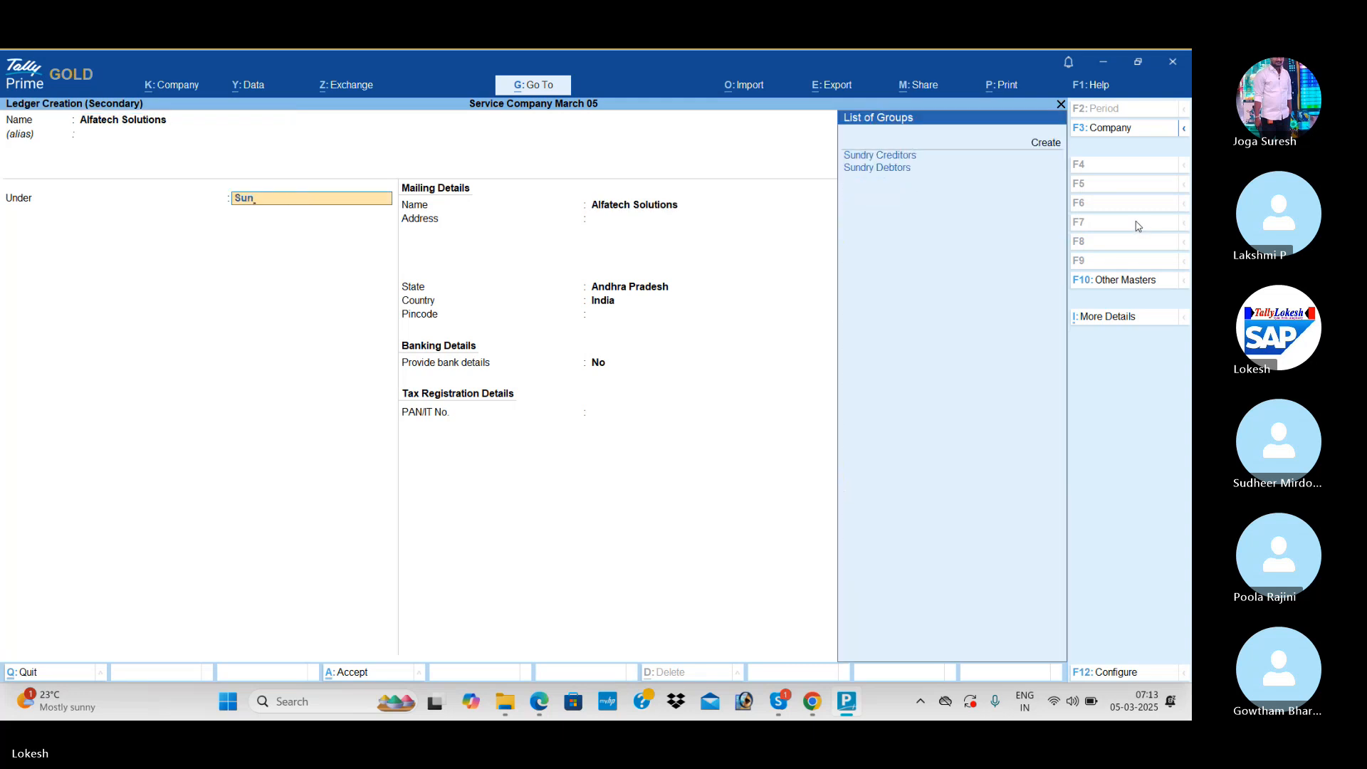
pyautogui.press('Down')
pyautogui.press('Return')
pyautogui.hotkey('ctrl', 'a')
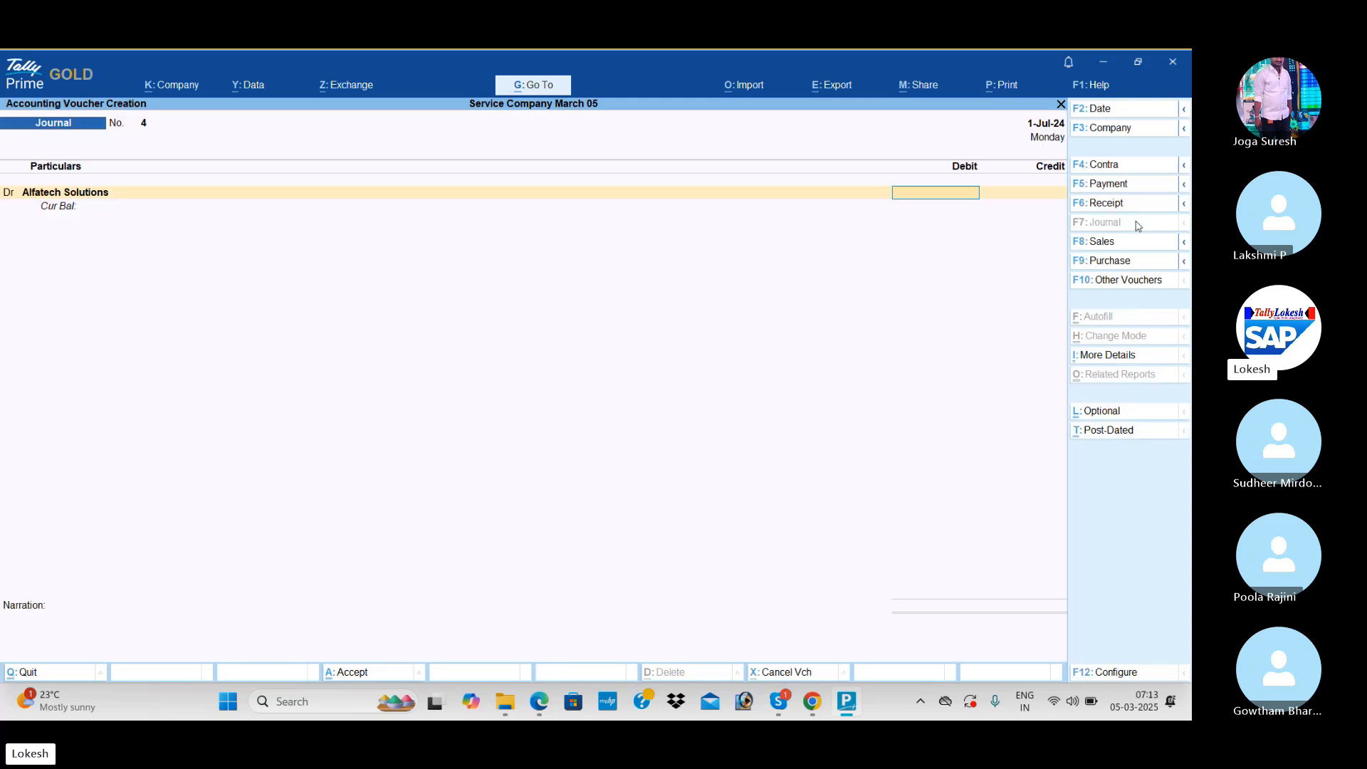
# Debit Alfatech Solutions with 65,000, credit Consulting Fee with the same amount, and save the journal voucher
pyautogui.write('65000')
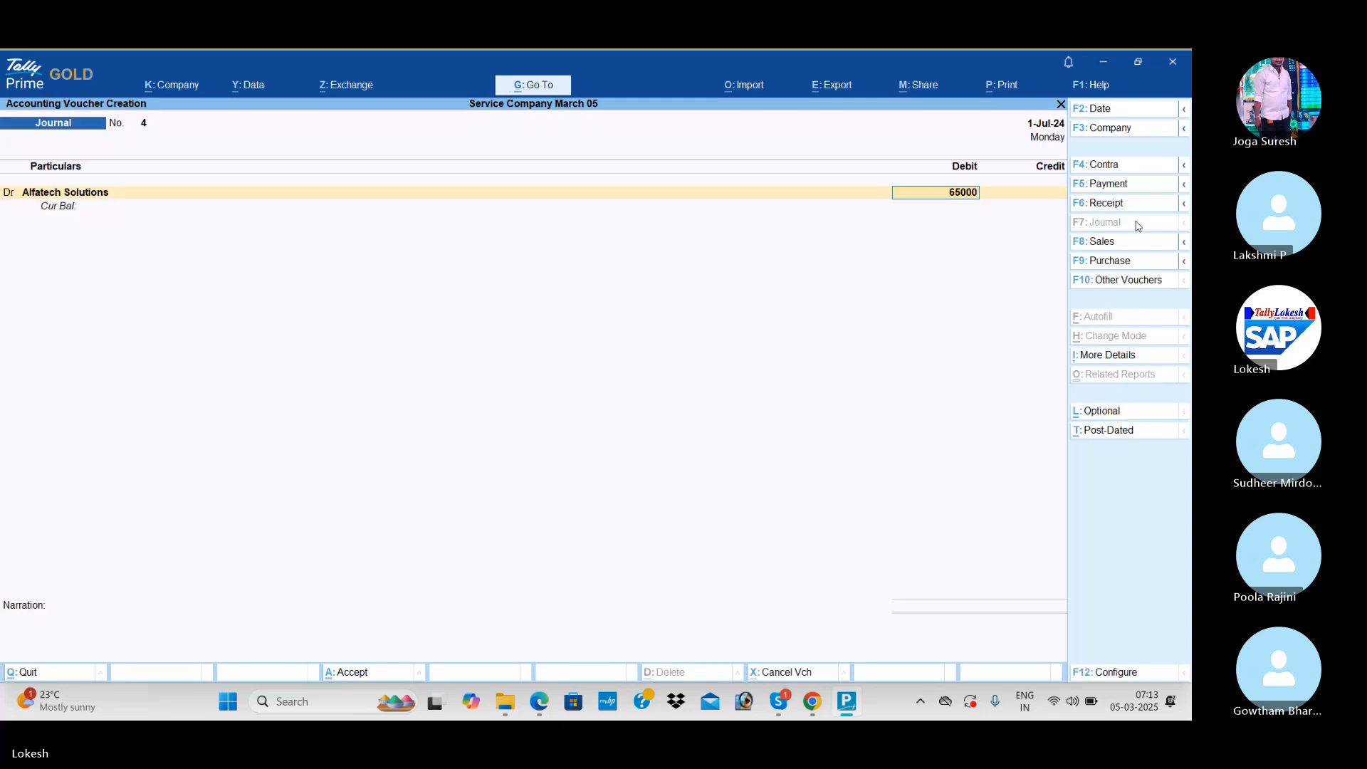
pyautogui.press('Return')
pyautogui.press('Return')
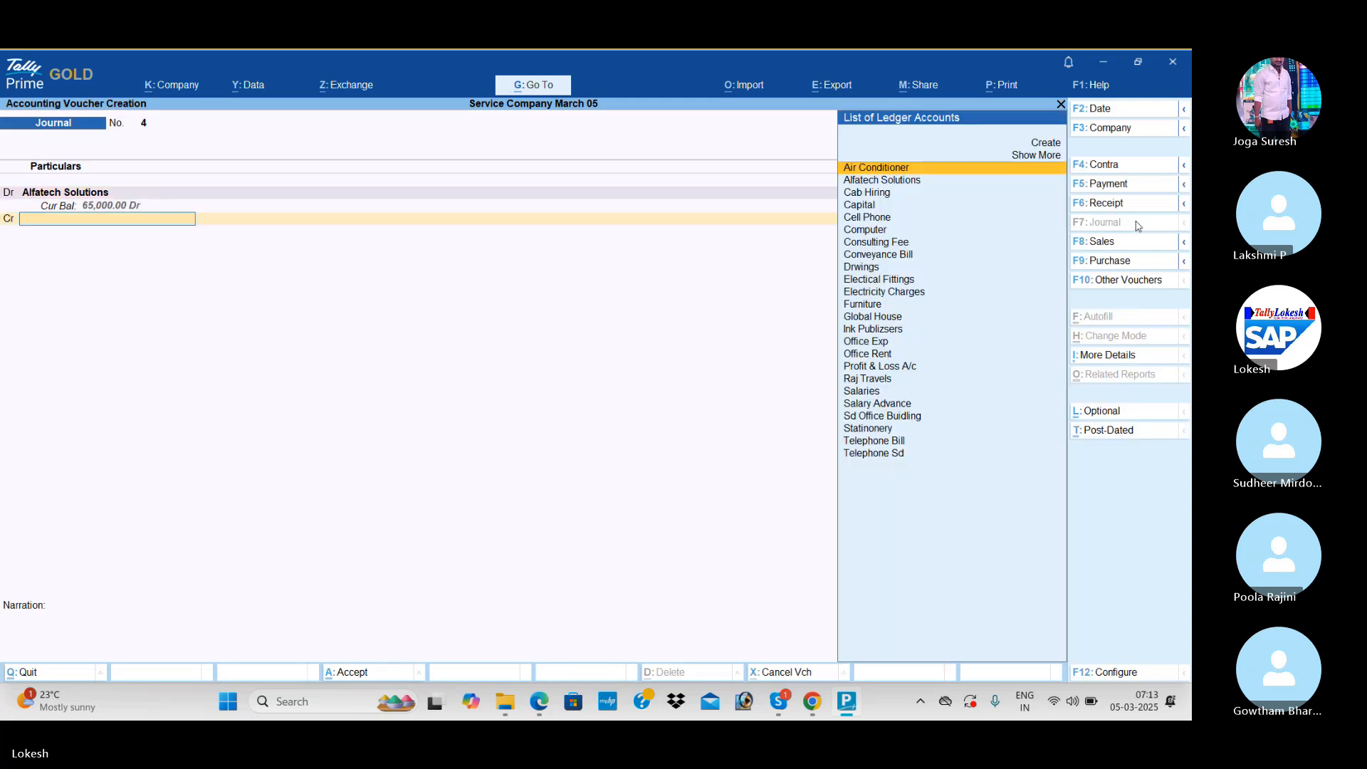
pyautogui.write('Con')
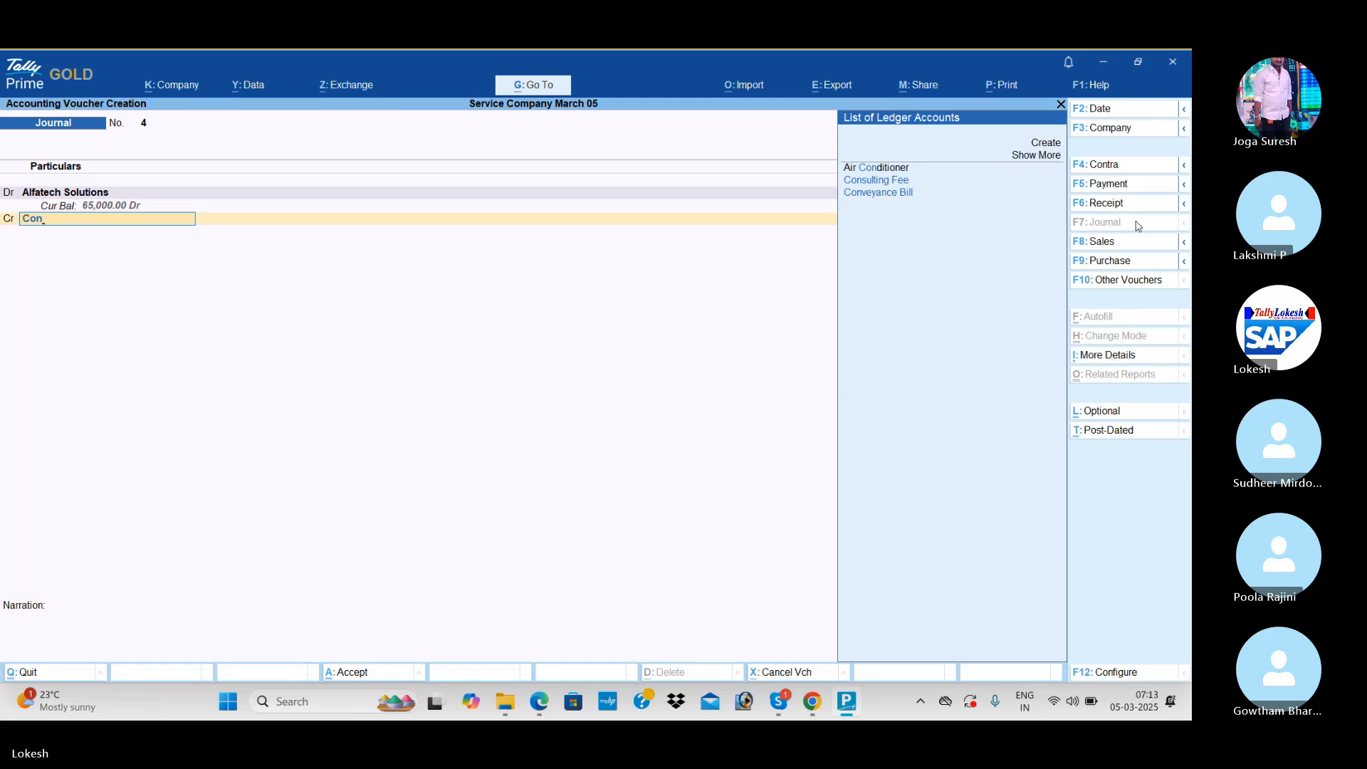
pyautogui.press('Down')
pyautogui.press('Return')
pyautogui.press('Return')
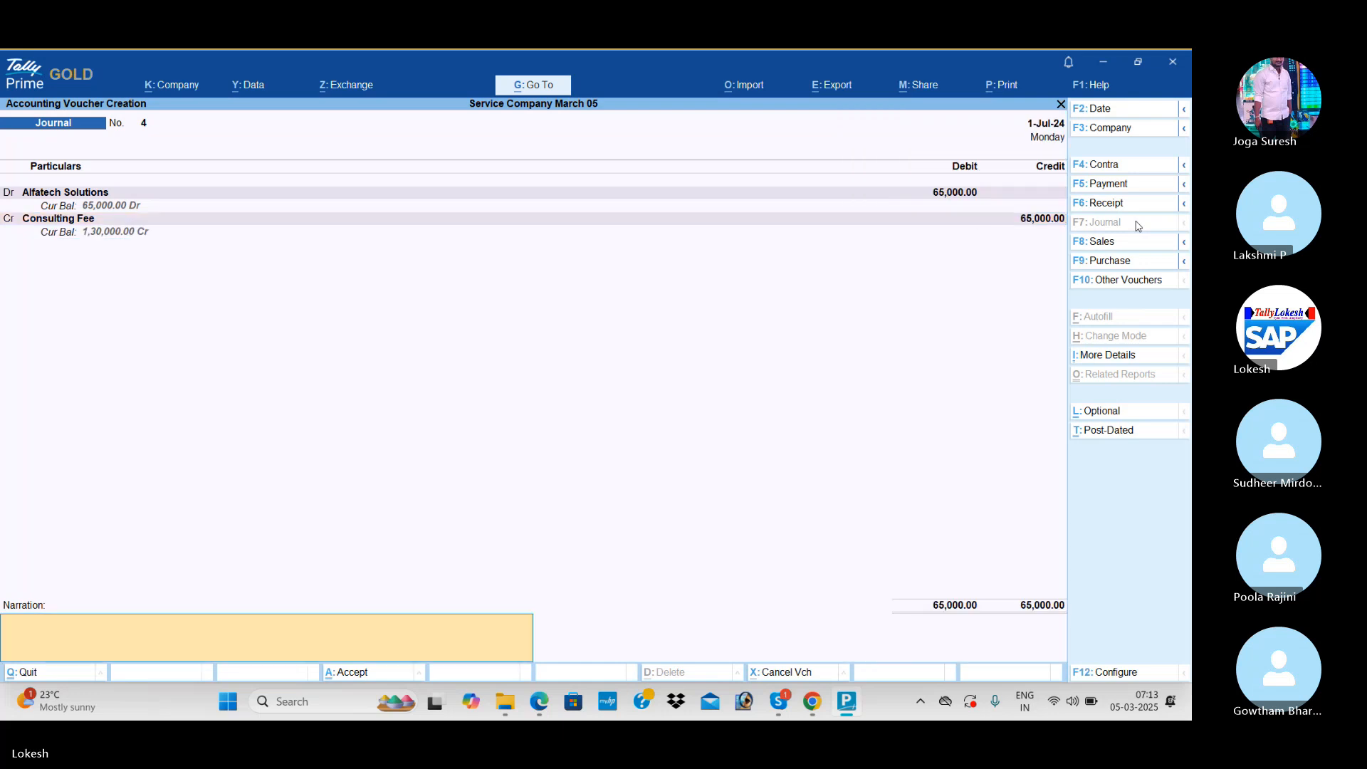
pyautogui.press('Return')
pyautogui.press('Return')
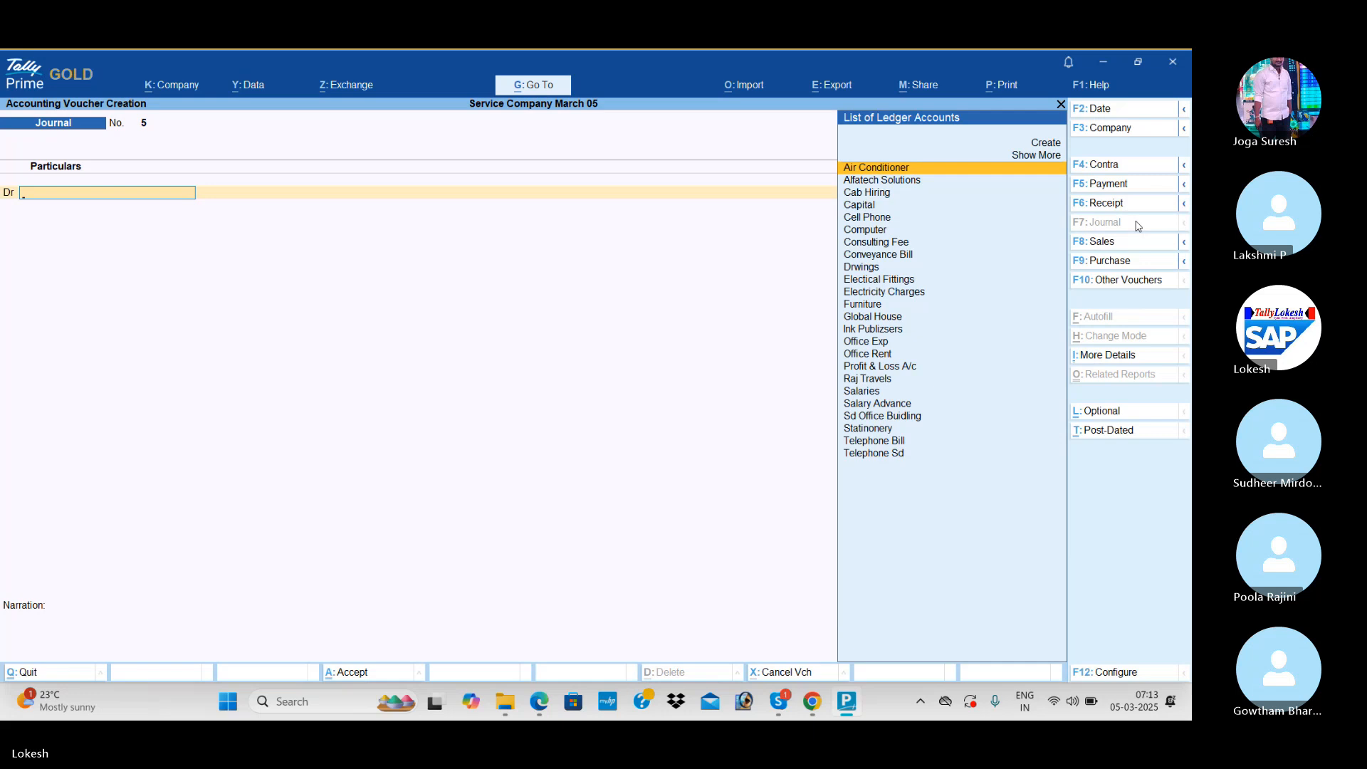
# Start a payment voucher and create a Prapaid Magazine Sub ledger under Current Assets for its debit line
pyautogui.click(1137, 187)
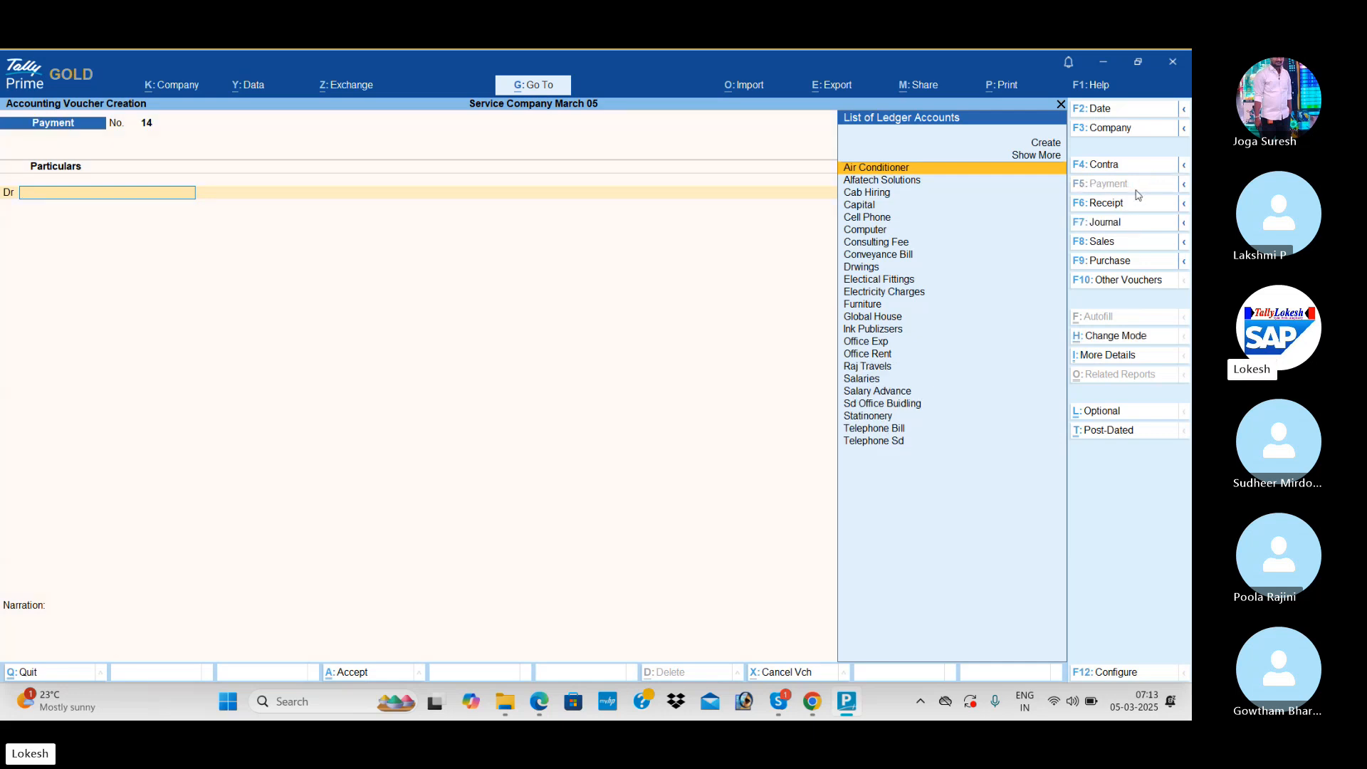
pyautogui.hotkey('alt', 'c')
pyautogui.write('Pra')
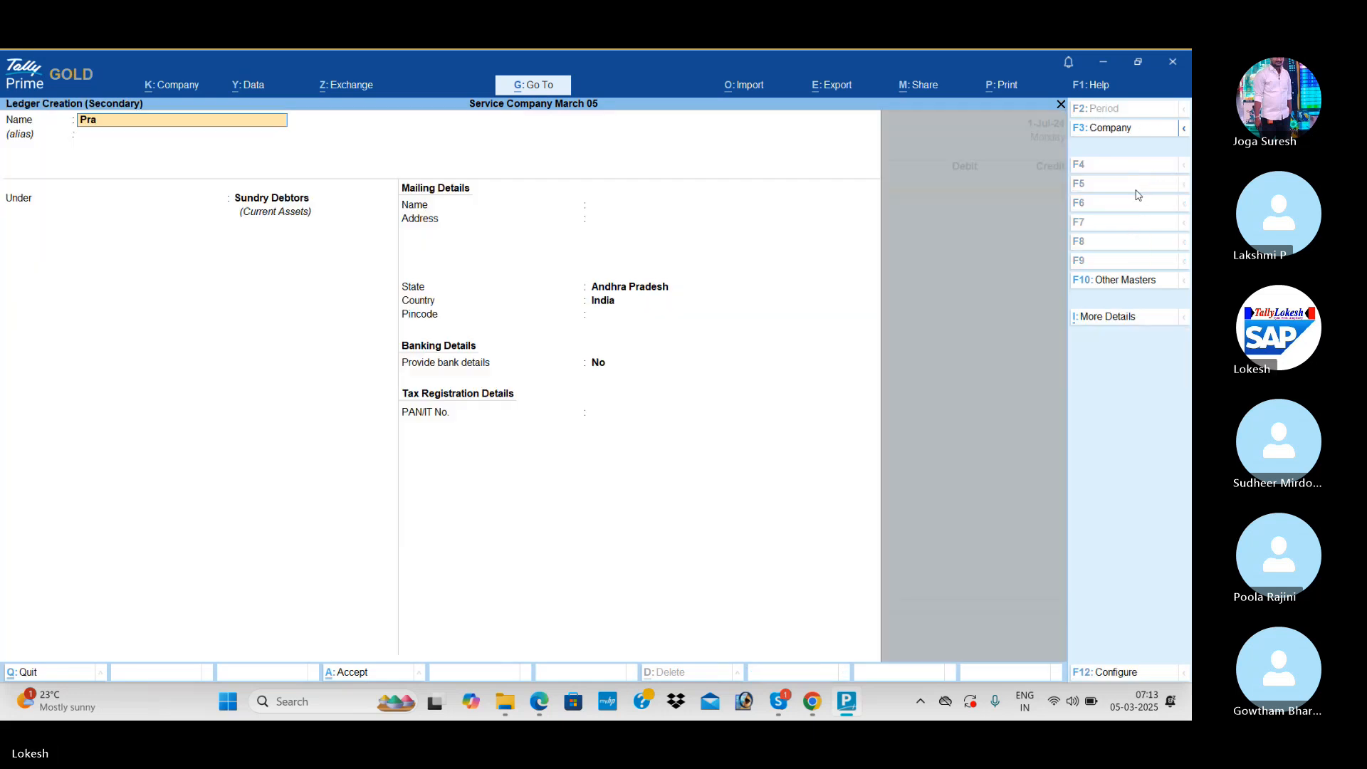
pyautogui.write('paid Maga')
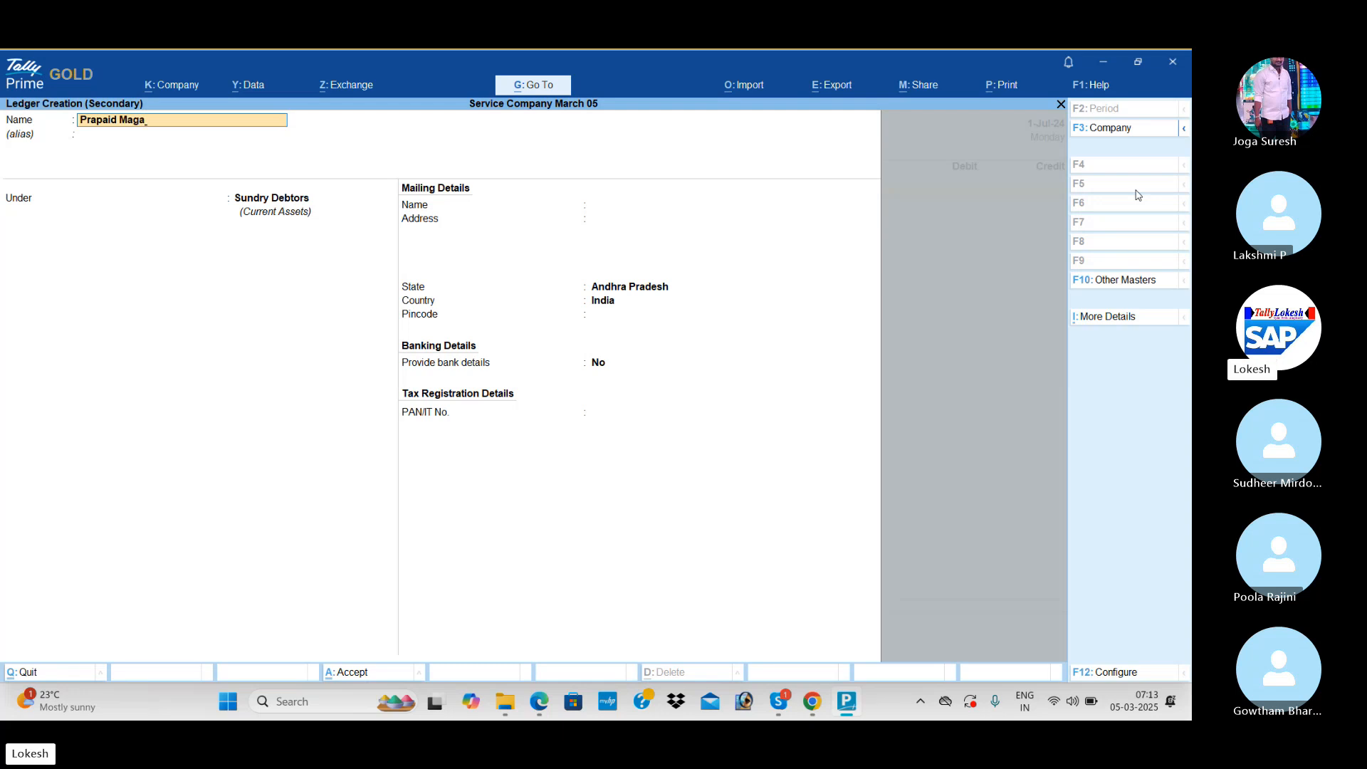
pyautogui.write('zine ')
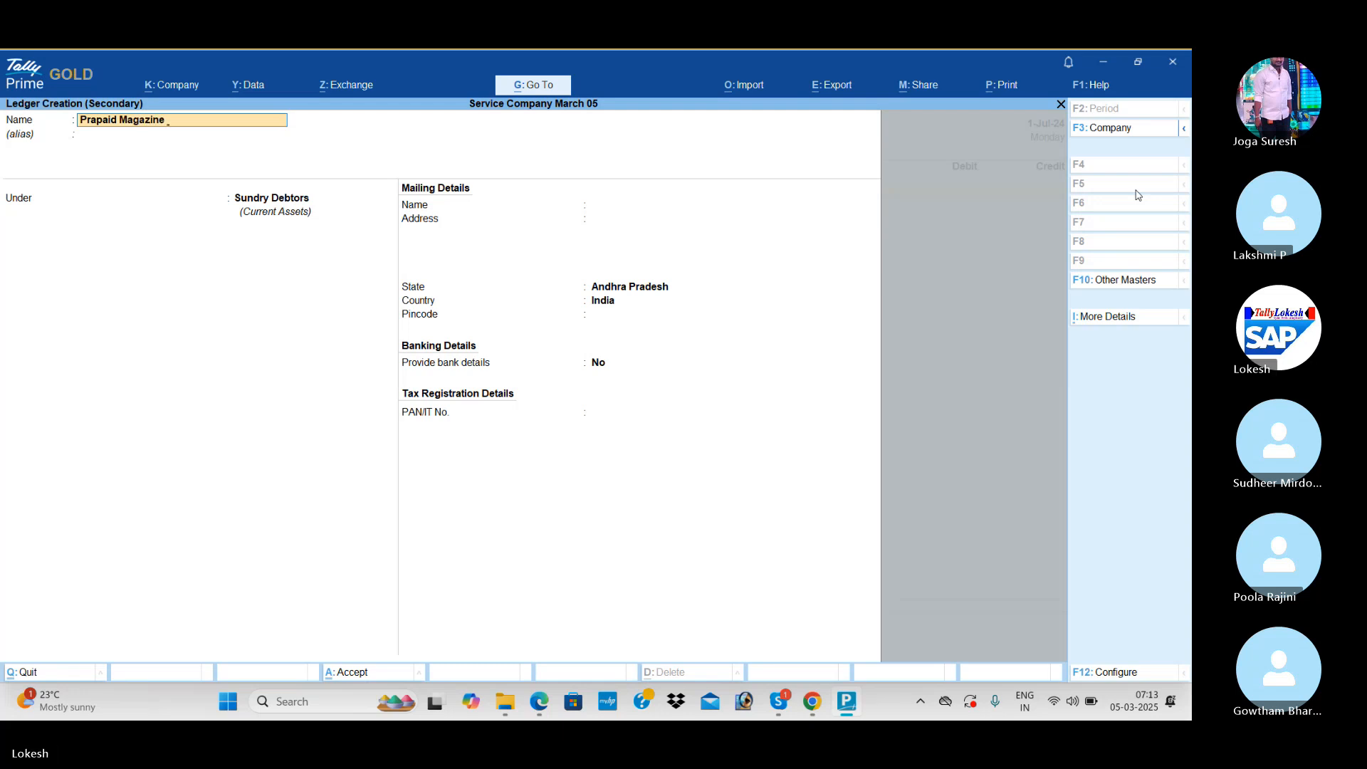
pyautogui.write('Sub')
pyautogui.press('Return')
pyautogui.press('Return')
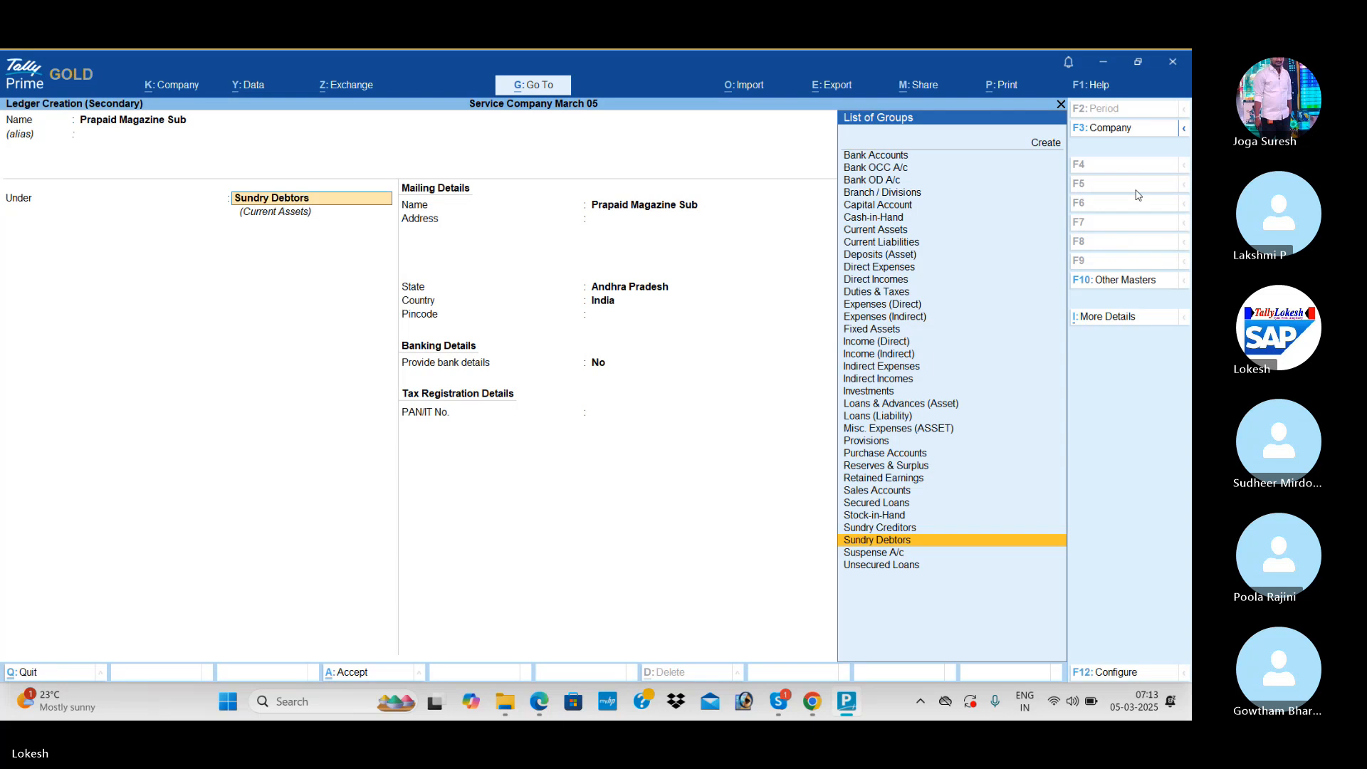
pyautogui.write('Cu')
pyautogui.press('Return')
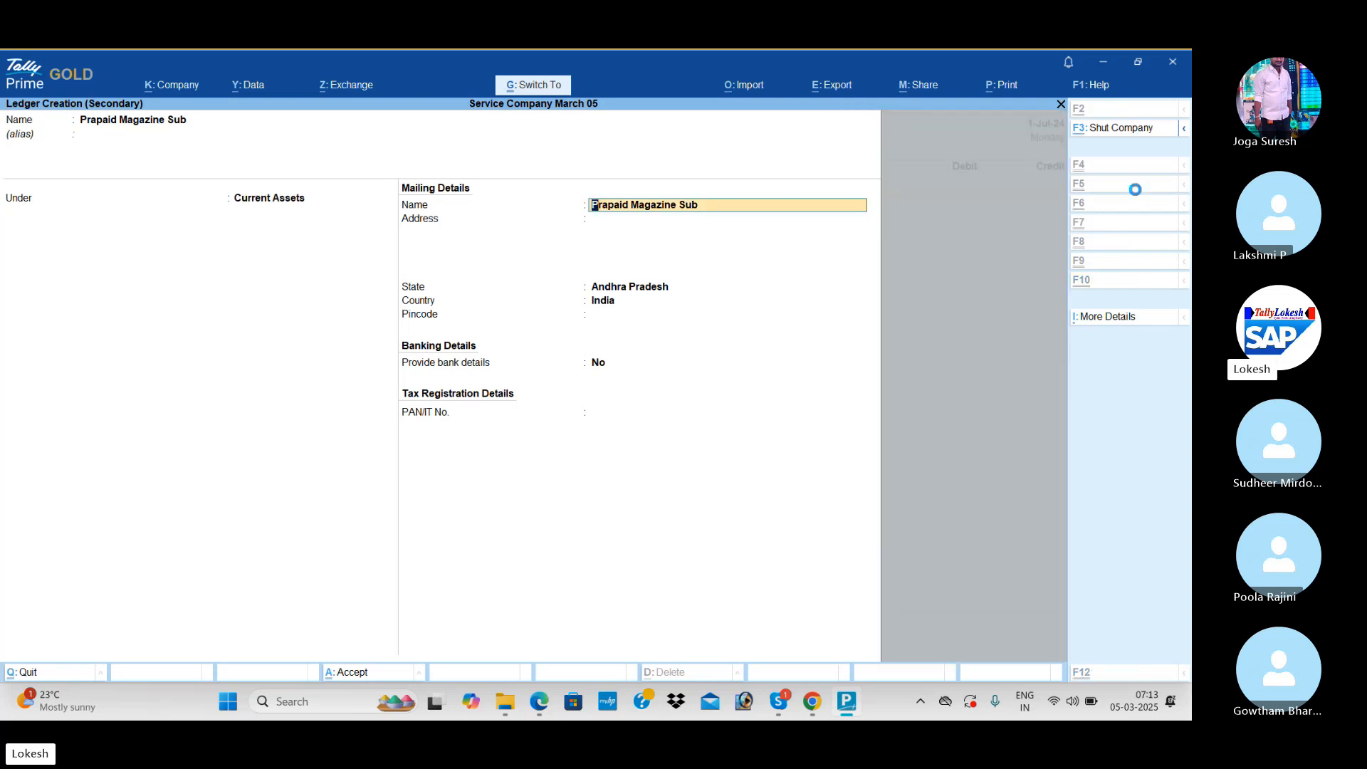
pyautogui.hotkey('ctrl', 'a')
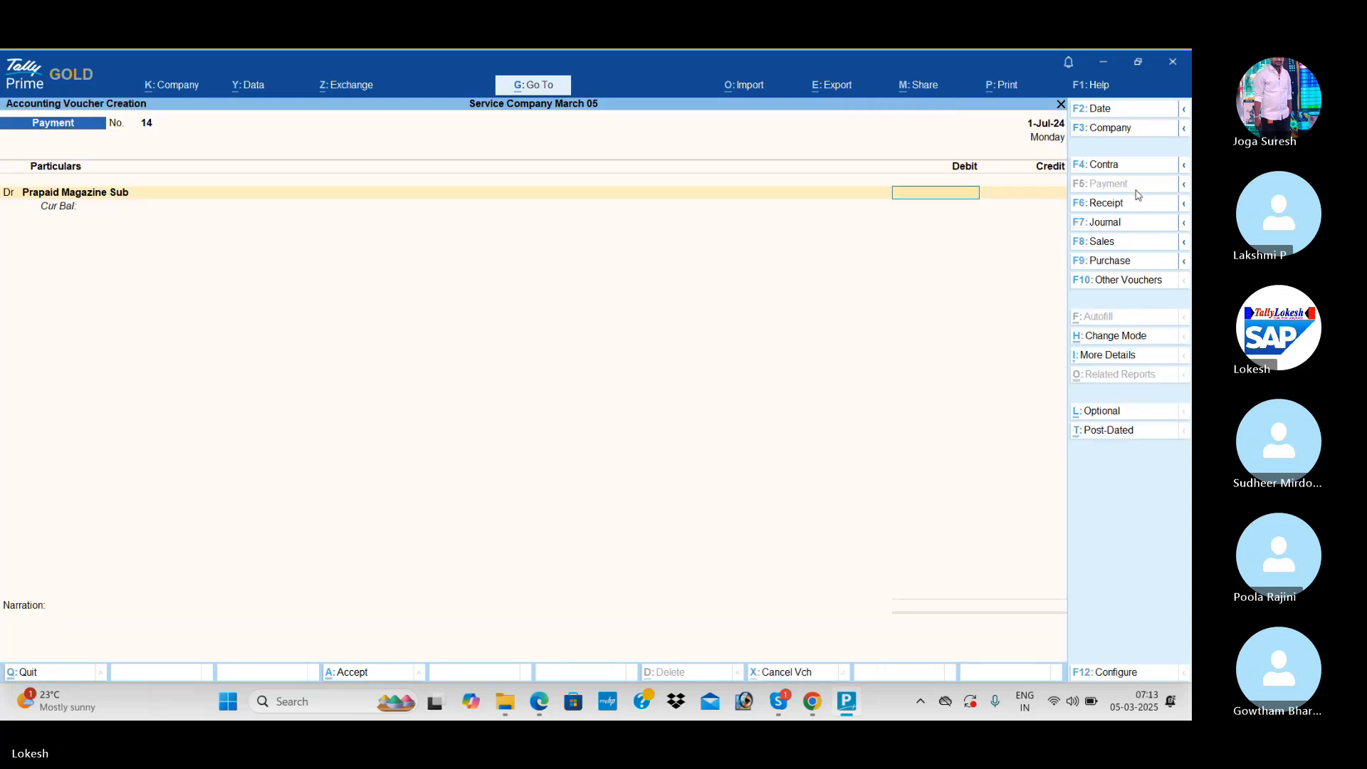
# Debit Prapaid Magazine Sub with 2,400, credit Hdfc Bank, and save the payment voucher
pyautogui.write('24')
pyautogui.press('BackSpace')
pyautogui.write('400')
pyautogui.press('Return')
pyautogui.press('Return')
pyautogui.write('H')
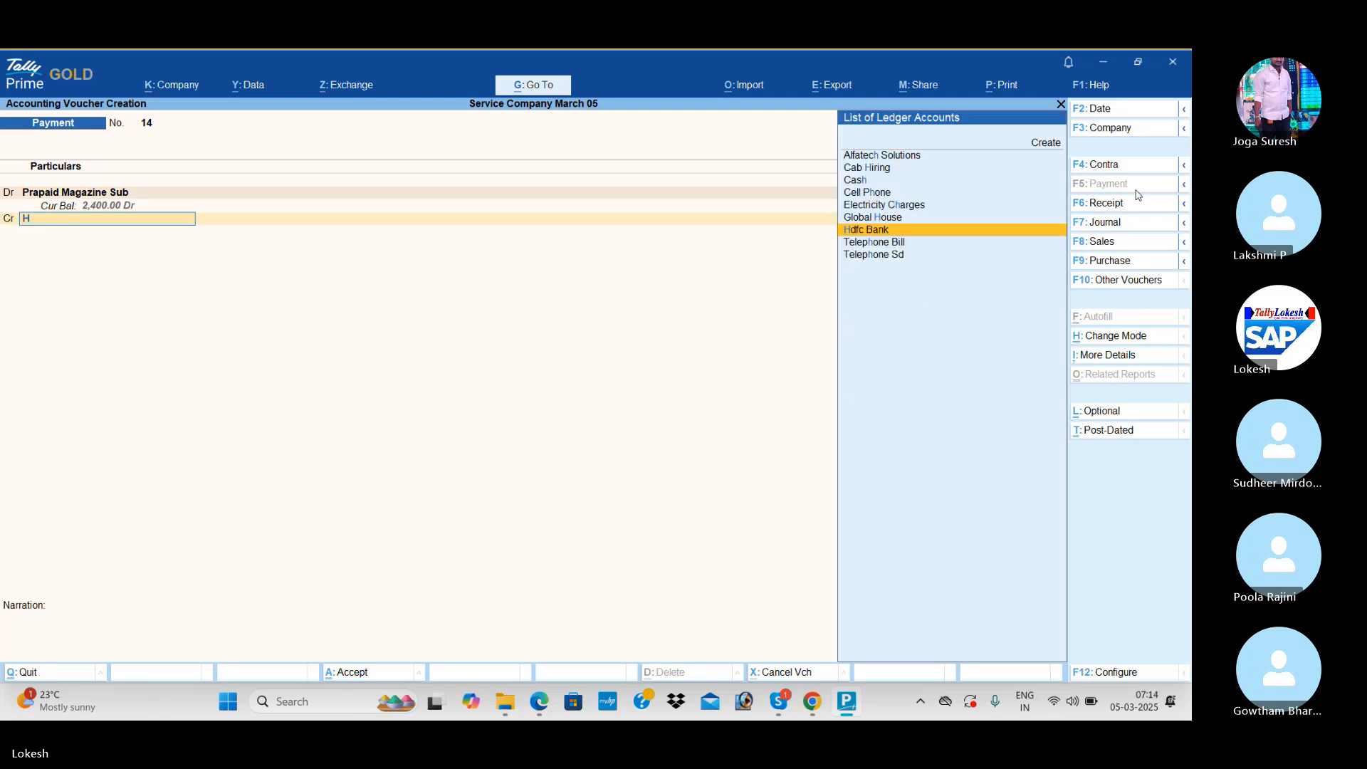
pyautogui.press('Return')
pyautogui.press('Return')
pyautogui.press('Return')
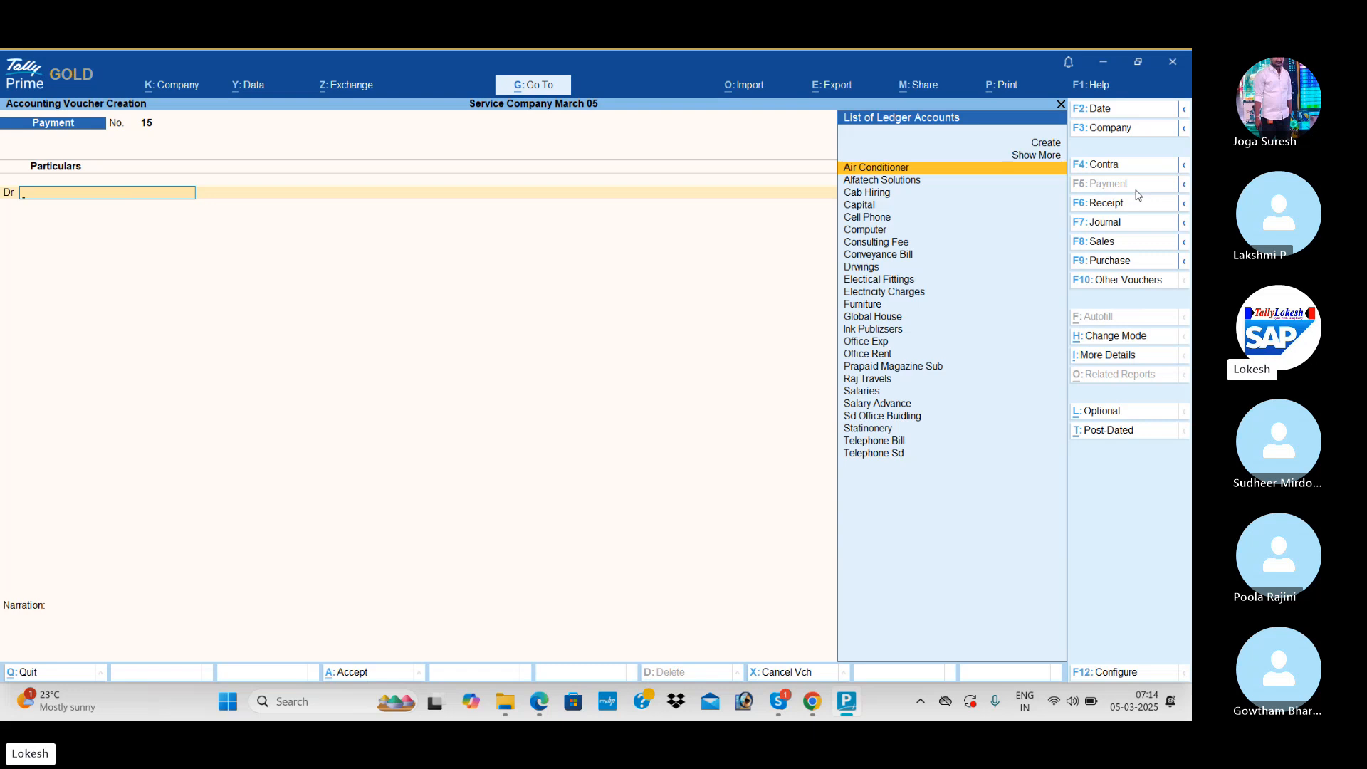
# Debit Salaries with 12,000 in the new payment voucher
pyautogui.write('Sa')
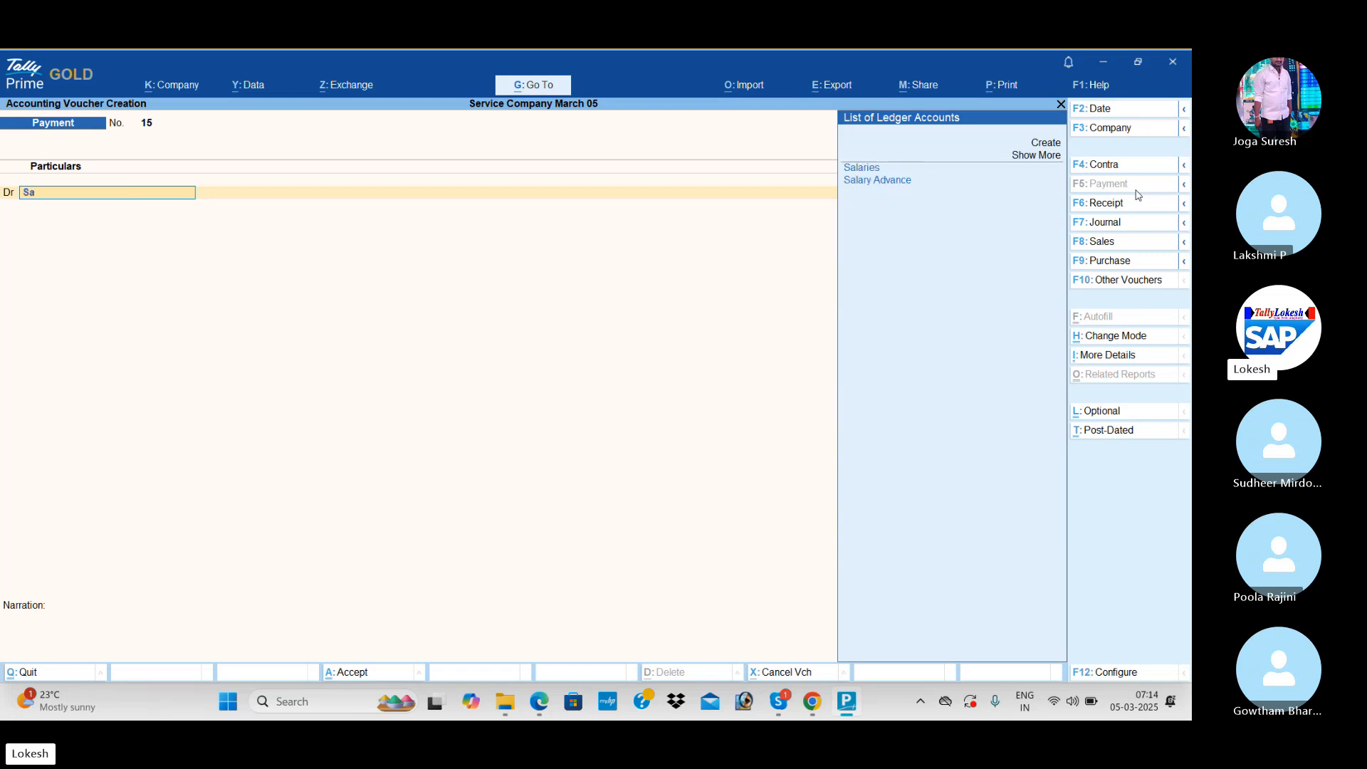
pyautogui.press('Return')
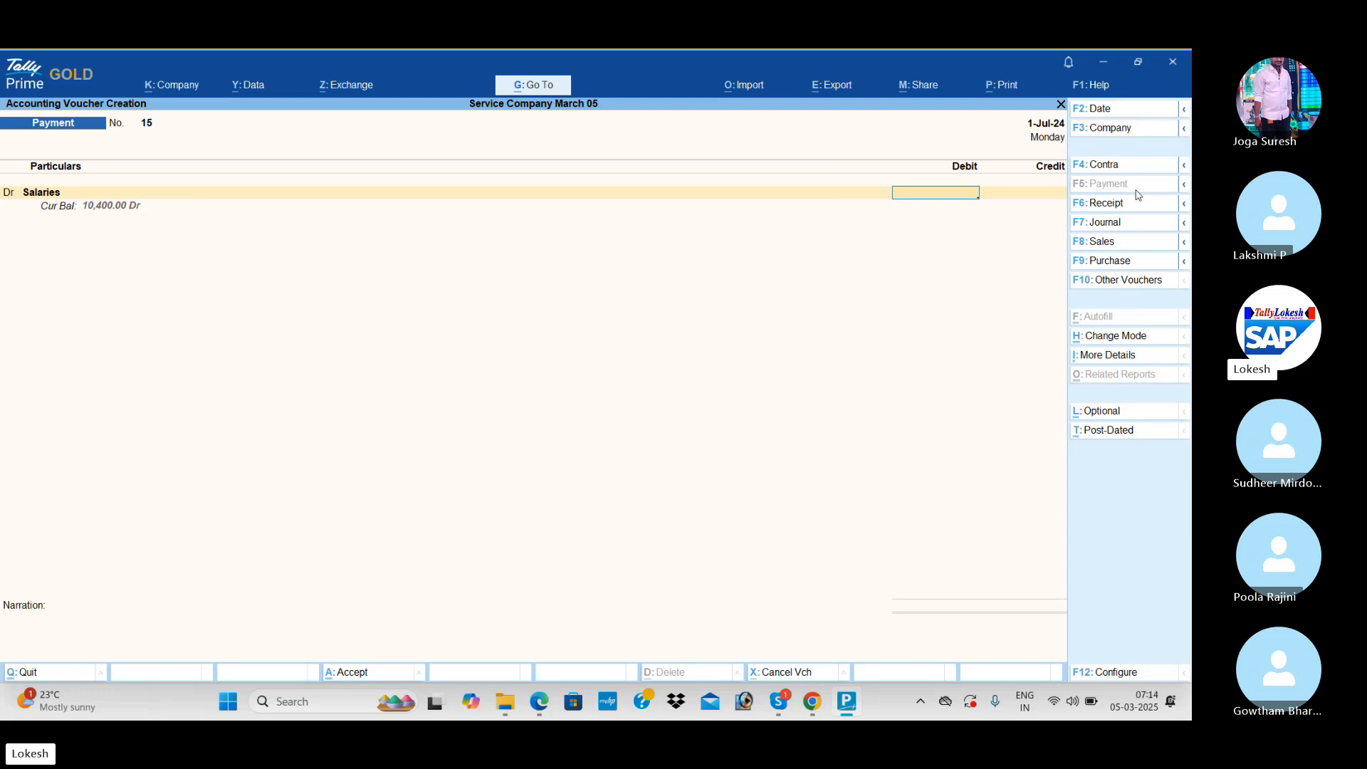
pyautogui.write('000')
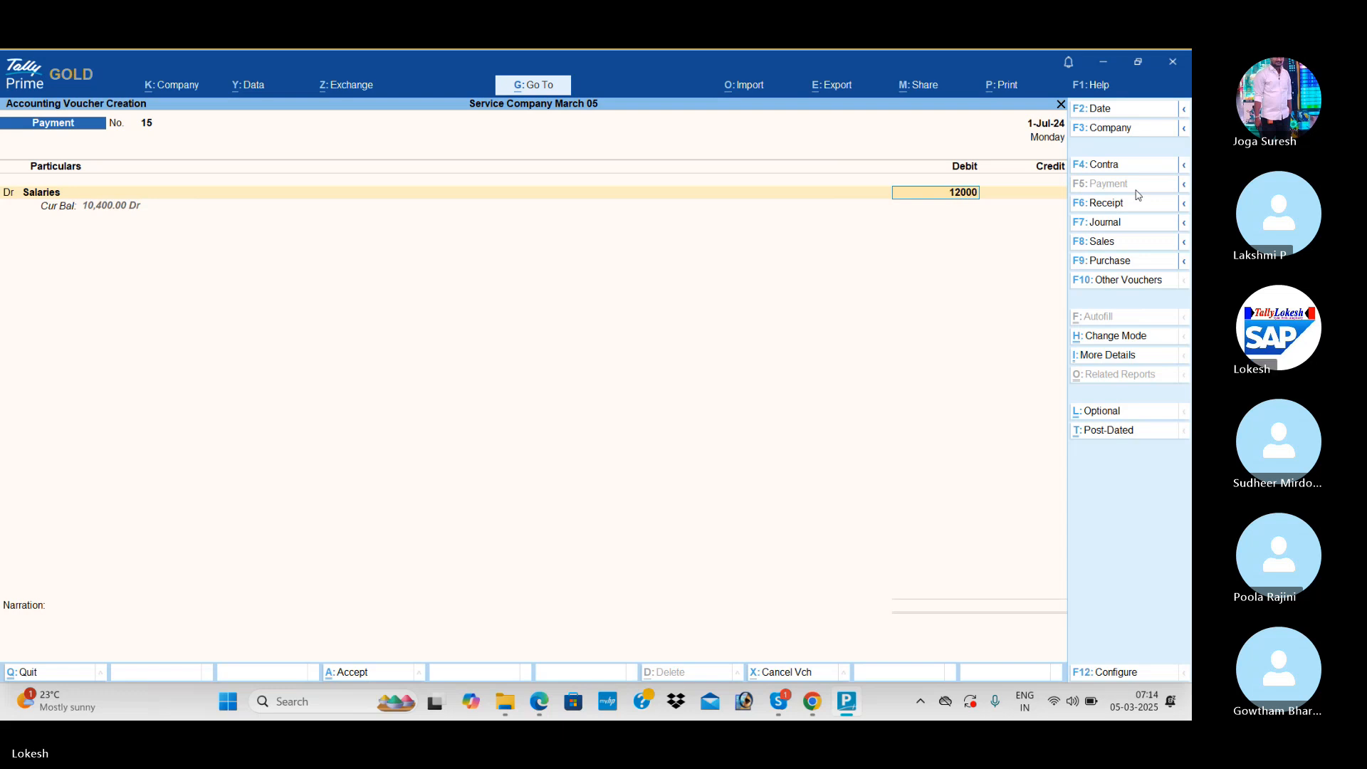
# In the payment voucher, debit Salaries with 12,000 and credit Salary Advance with 3,000
pyautogui.press('Return')
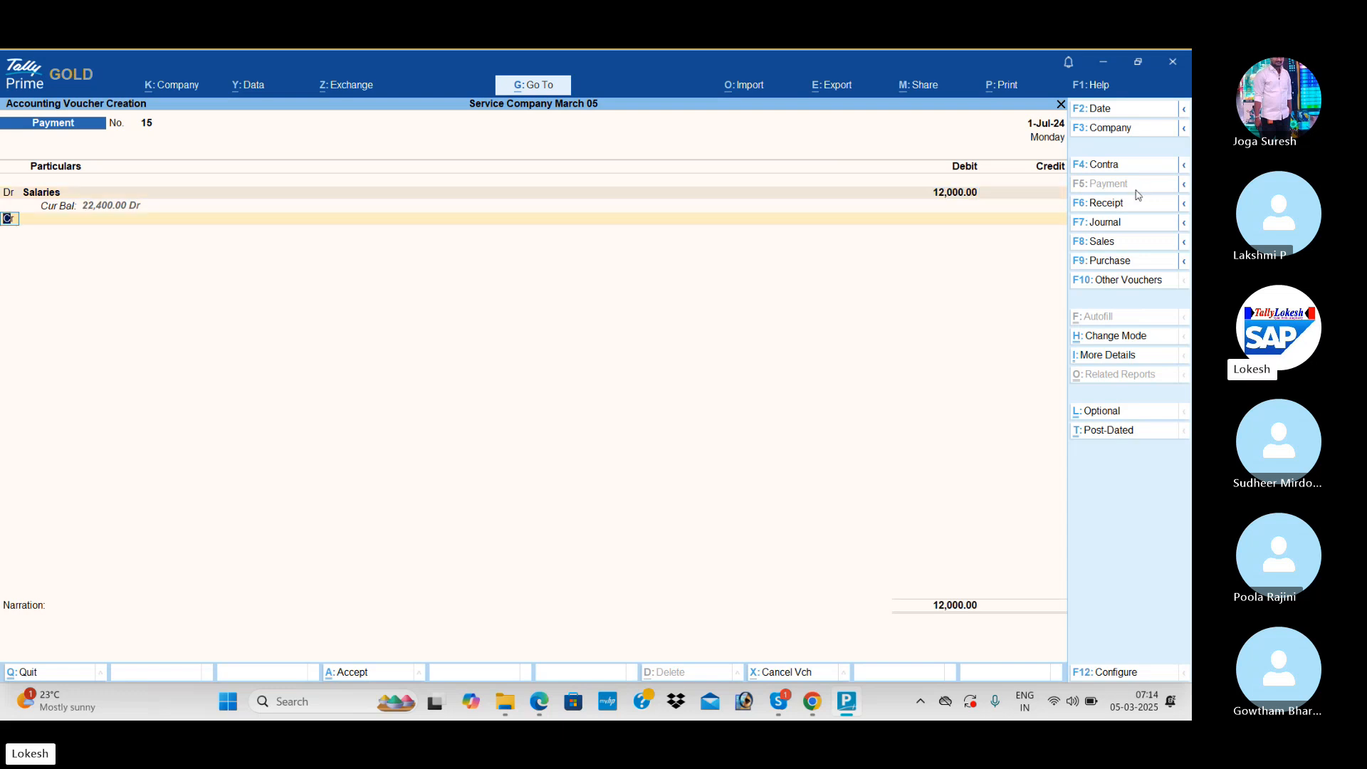
pyautogui.press('Return')
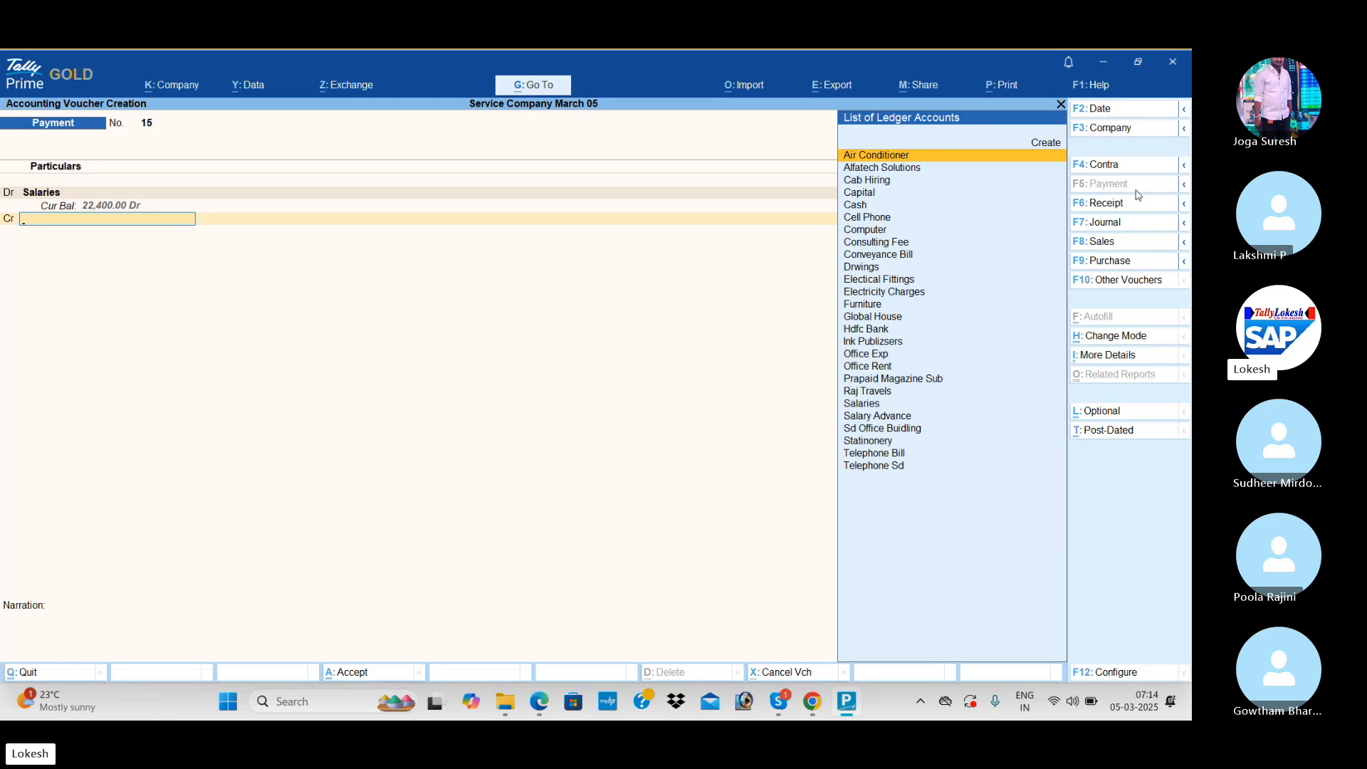
pyautogui.write('sal')
pyautogui.press('Down')
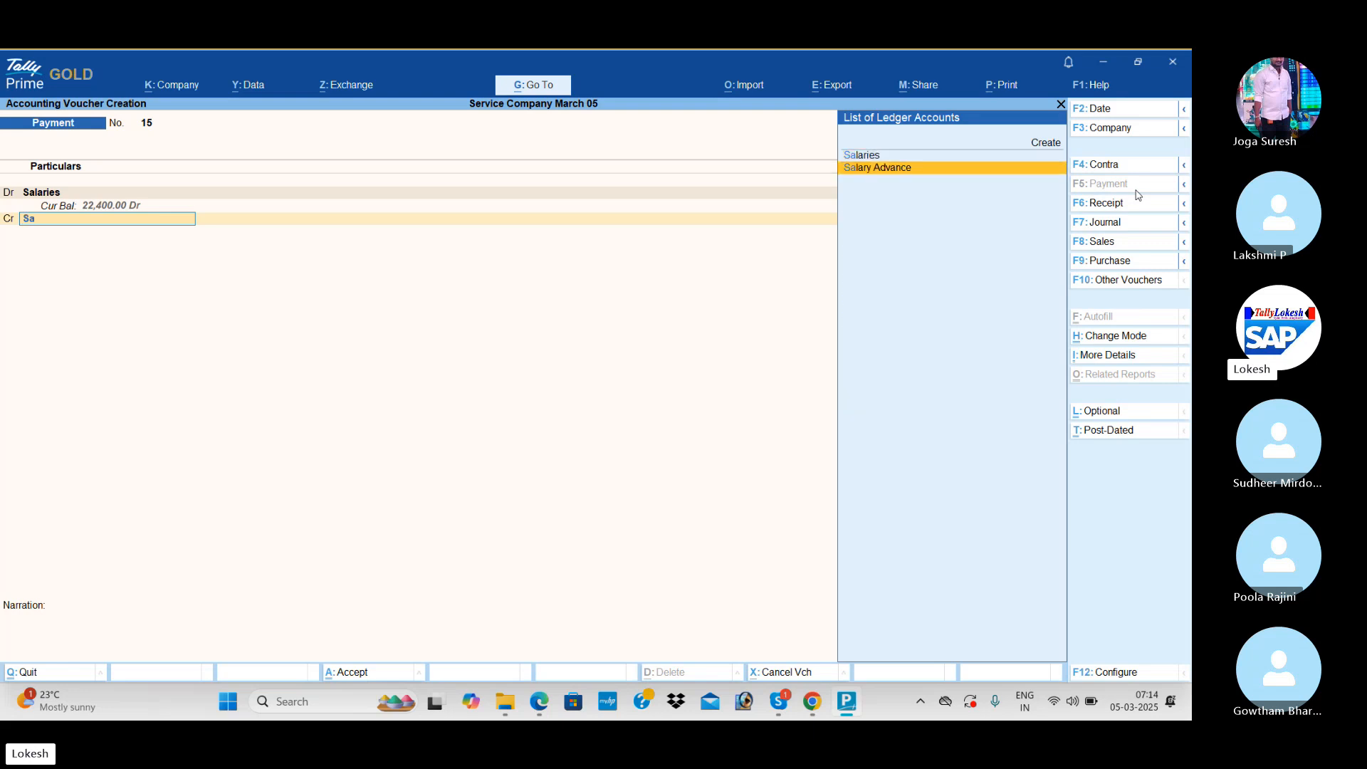
pyautogui.press('Return')
pyautogui.write('3000')
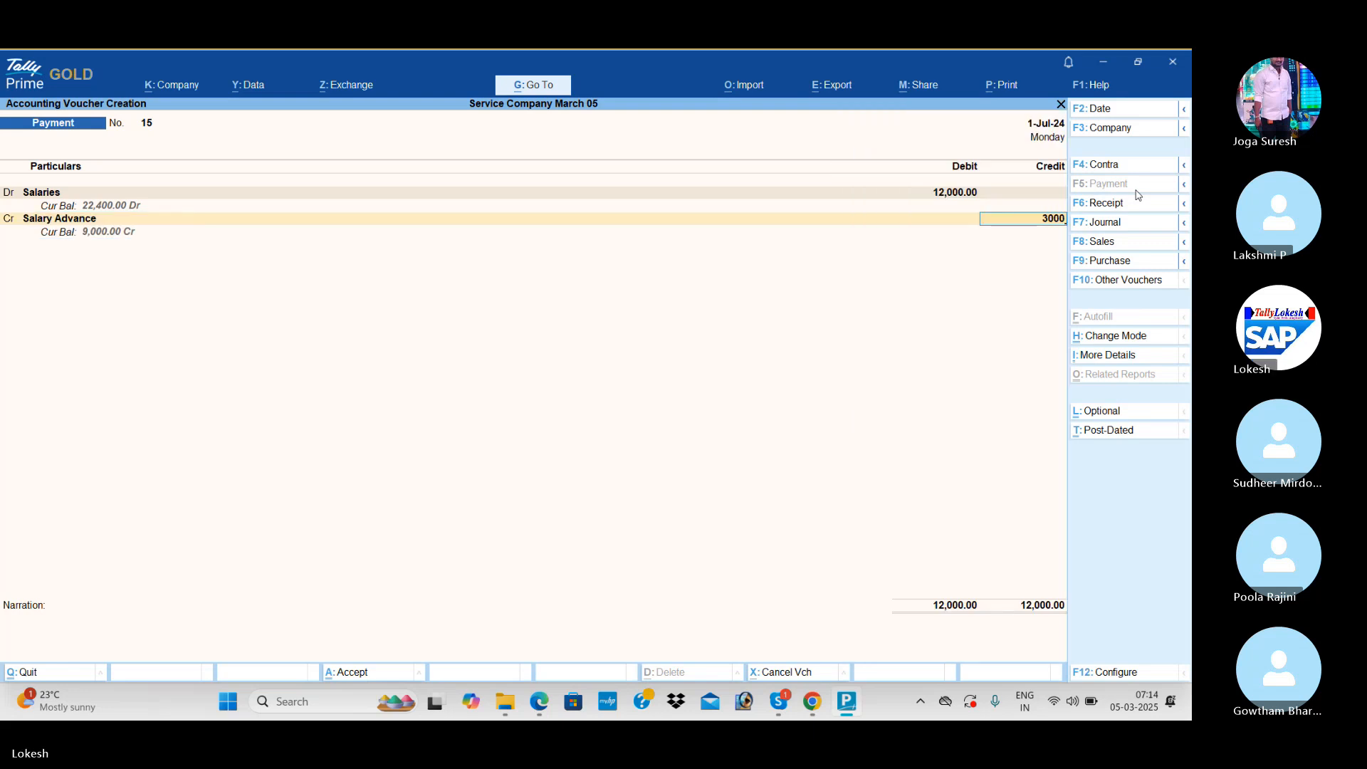
pyautogui.press('Return')
pyautogui.press('Return')
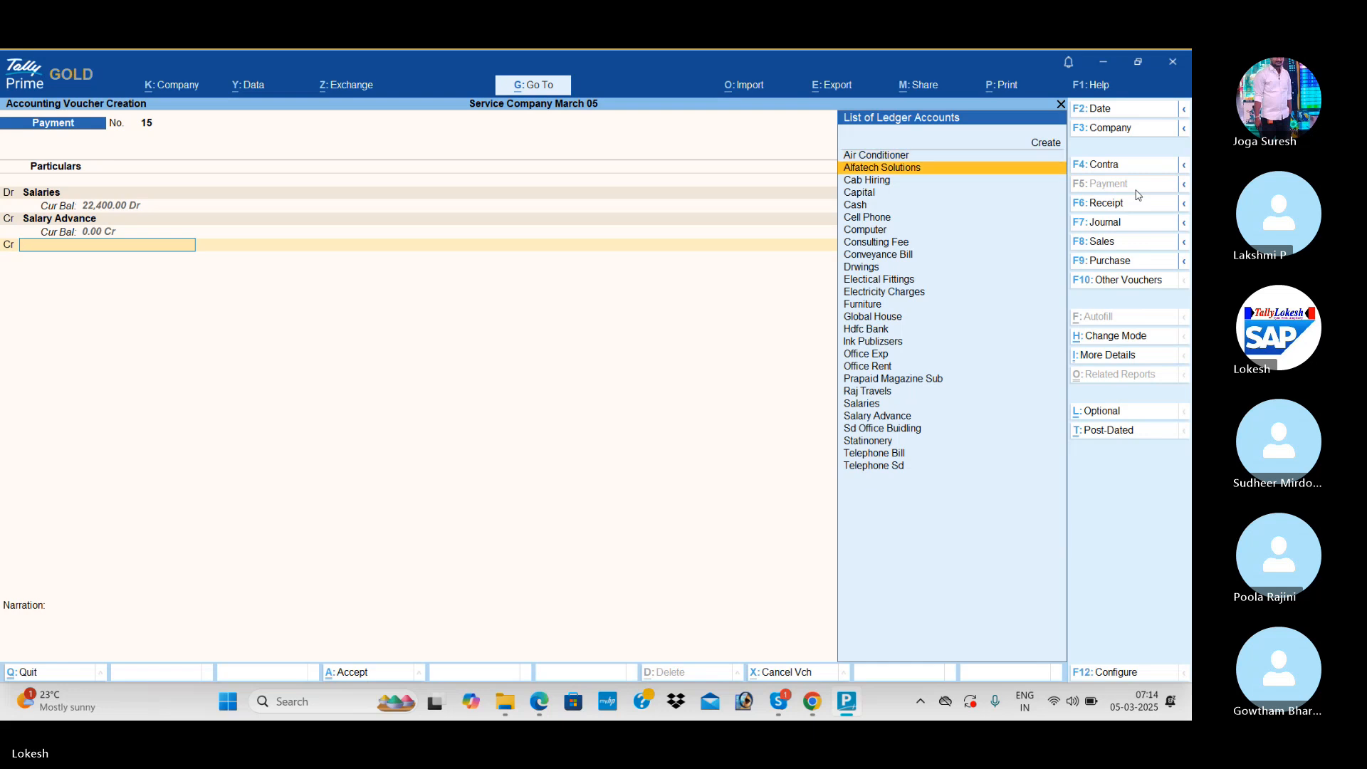
# Credit the remaining 9,000 to Cash, leave the narration blank and save the salary payment voucher
pyautogui.press('Down')
pyautogui.press('Down')
pyautogui.press('Down')
pyautogui.press('Return')
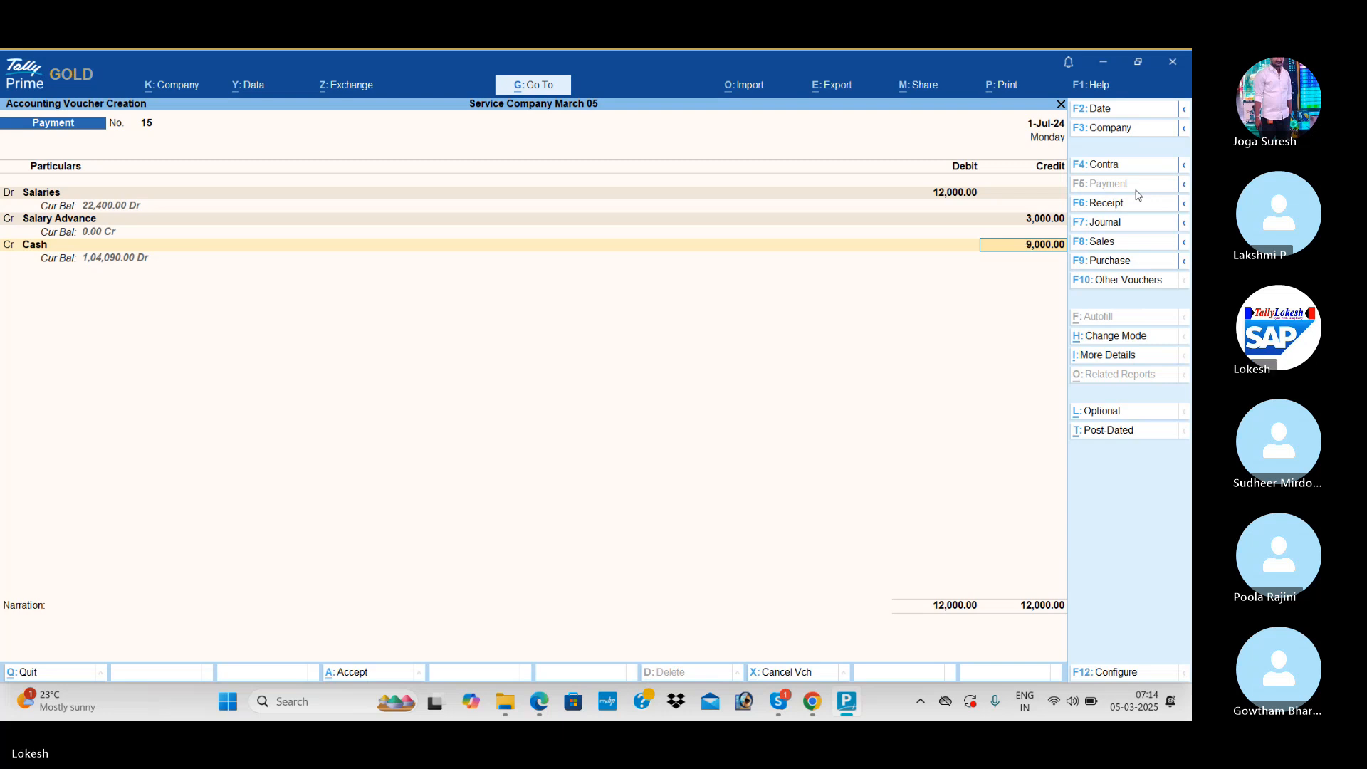
pyautogui.press('Return')
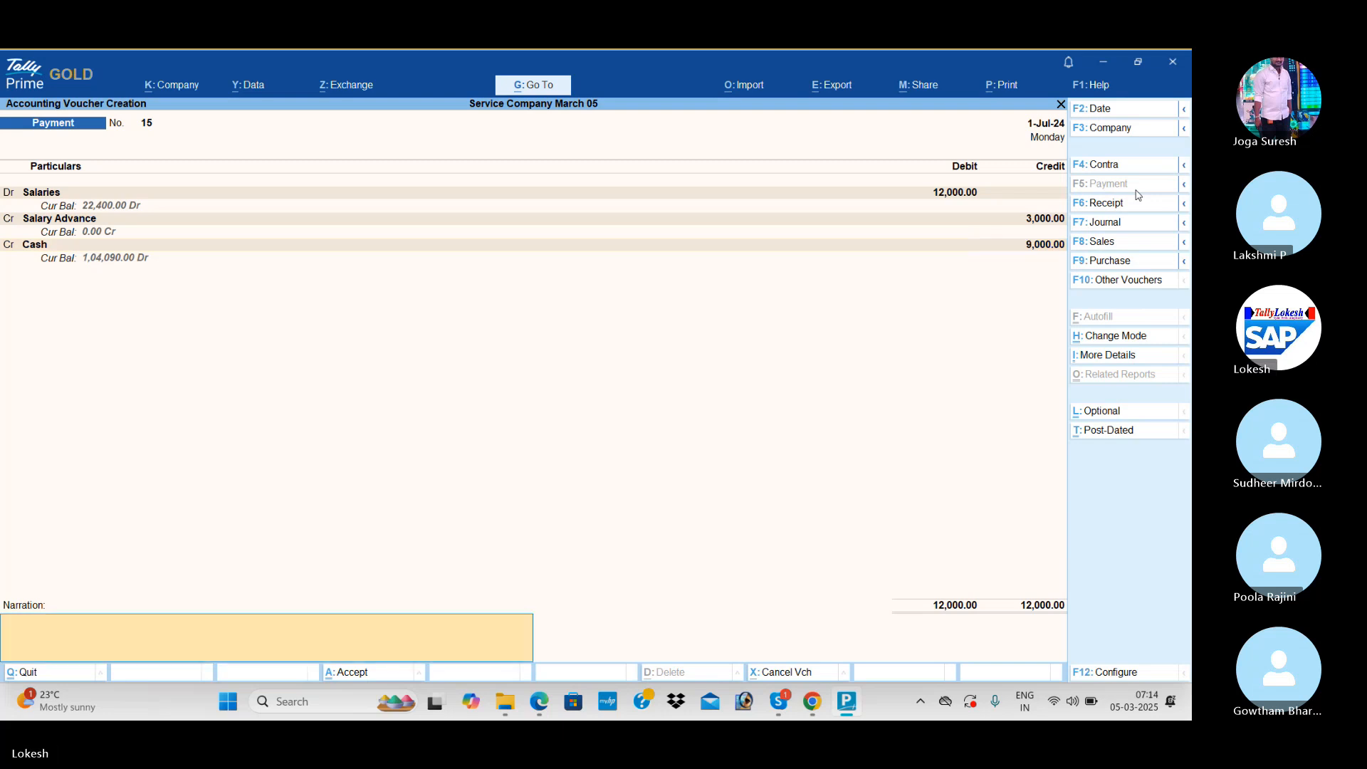
pyautogui.press('Return')
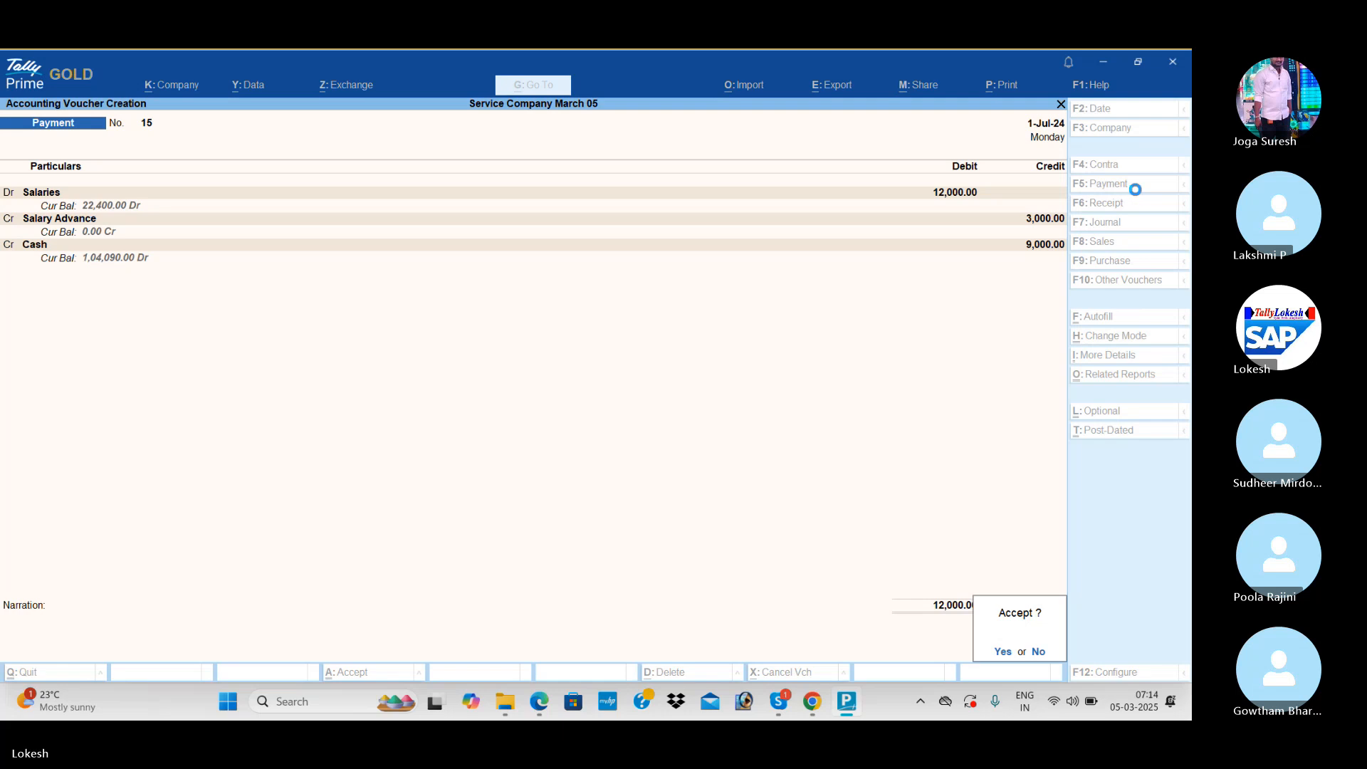
pyautogui.press('Return')
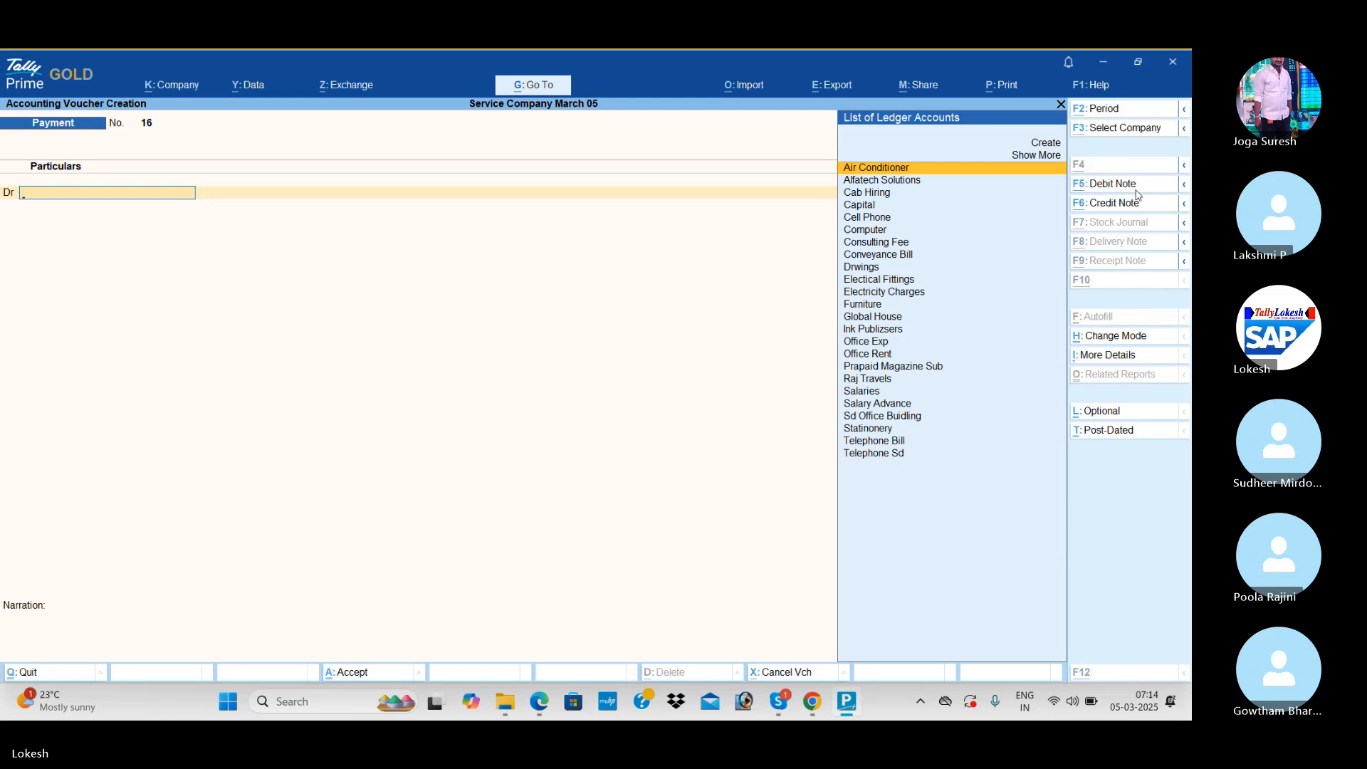
# Create a Prepaid Insurance ledger under Current Assets for the debit line of the new payment voucher
pyautogui.hotkey('alt', 'c')
pyautogui.write('Prepaid')
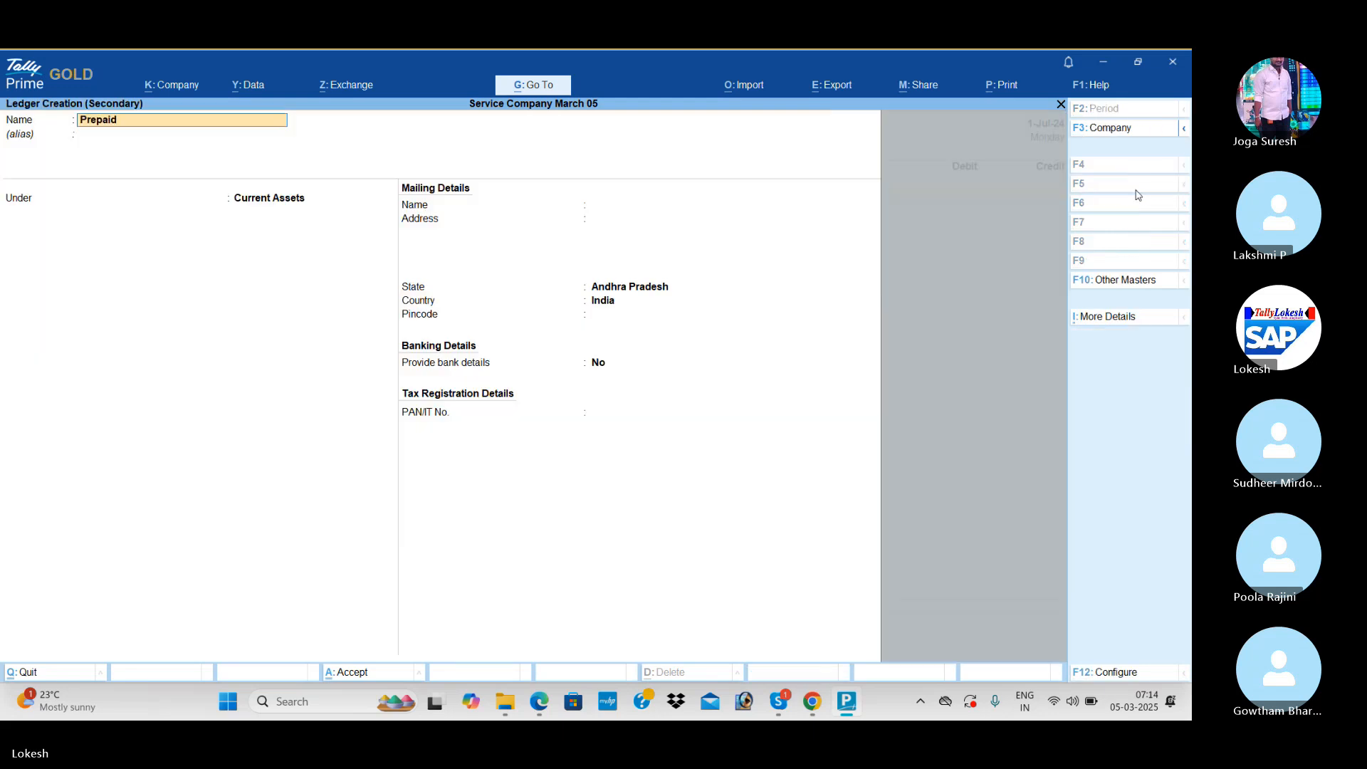
pyautogui.write(' Insurance')
pyautogui.press('Return')
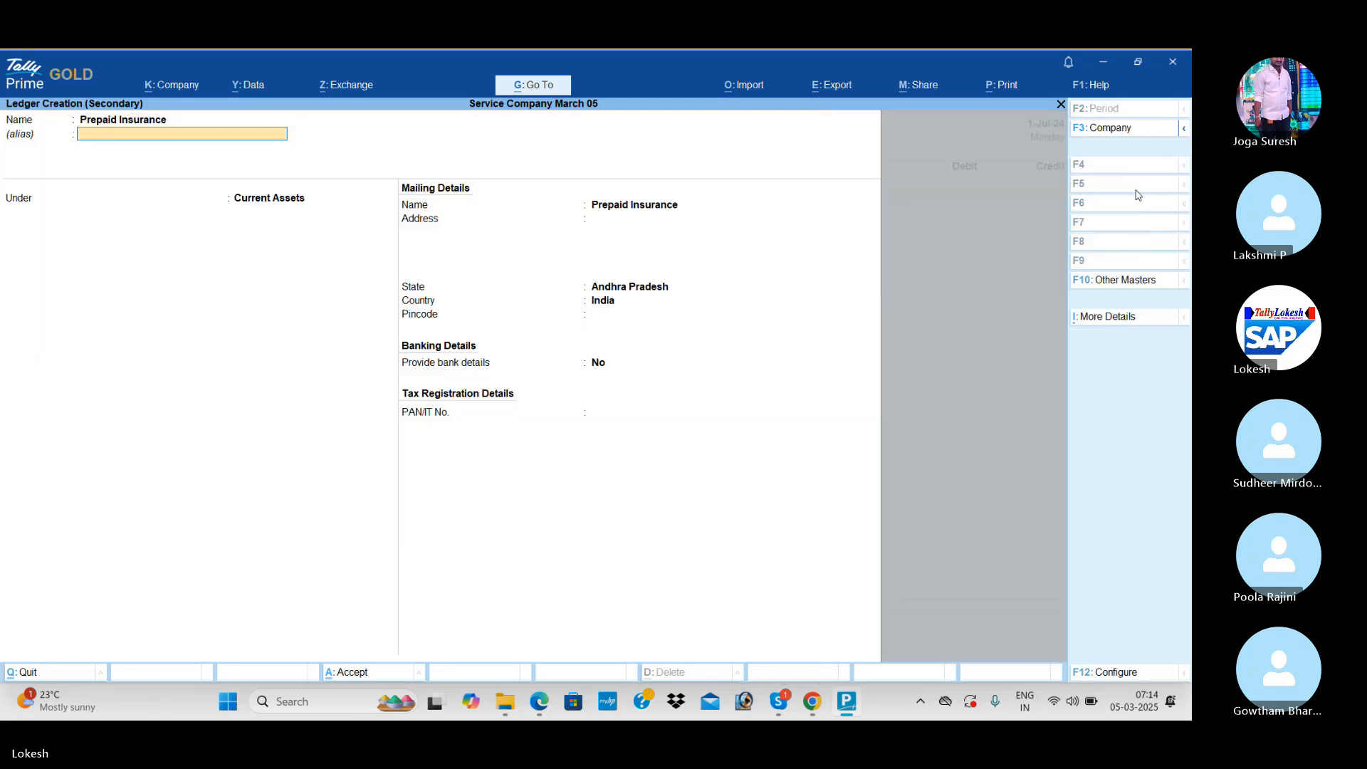
pyautogui.press('Return')
pyautogui.press('Return')
pyautogui.hotkey('ctrl', 'a')
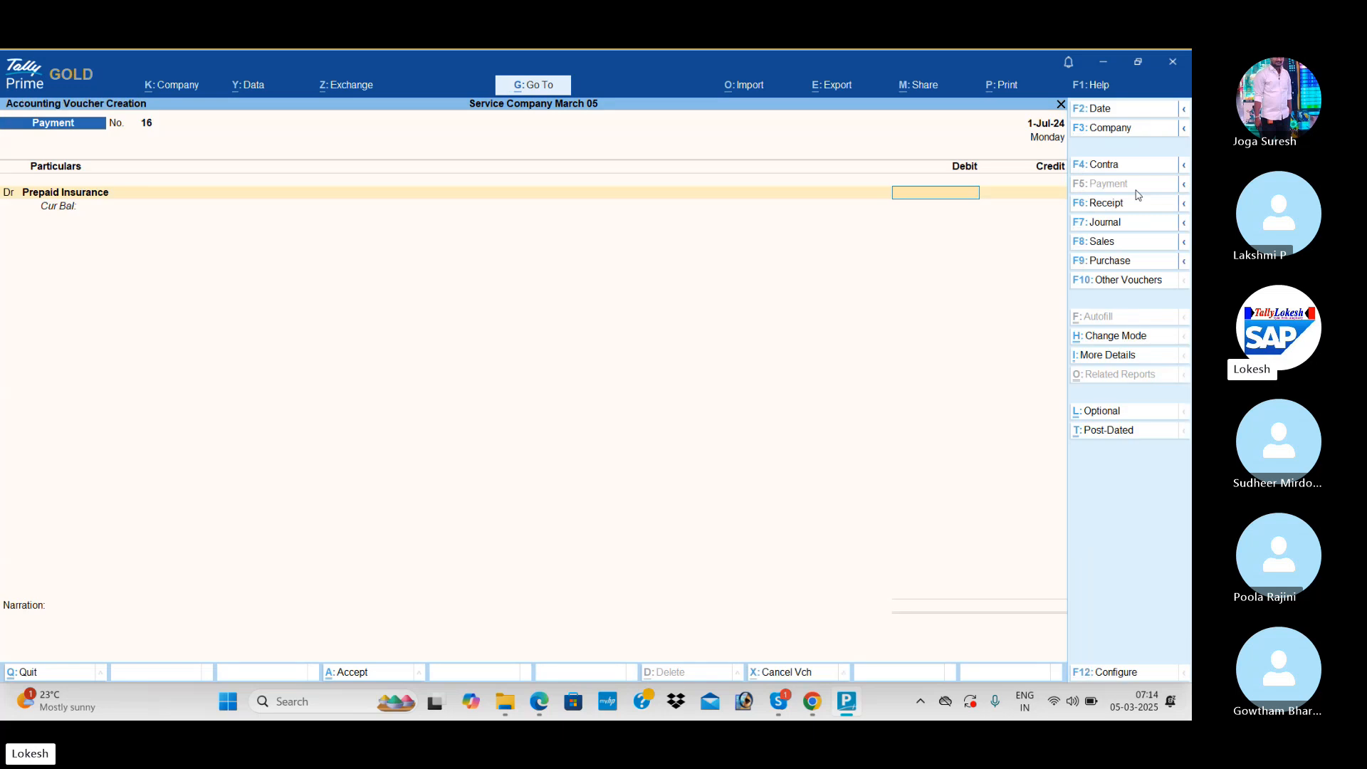
# Debit Prepaid Insurance with 6,000, credit Hdfc Bank with the same amount and save the payment voucher
pyautogui.write('6000')
pyautogui.press('Return')
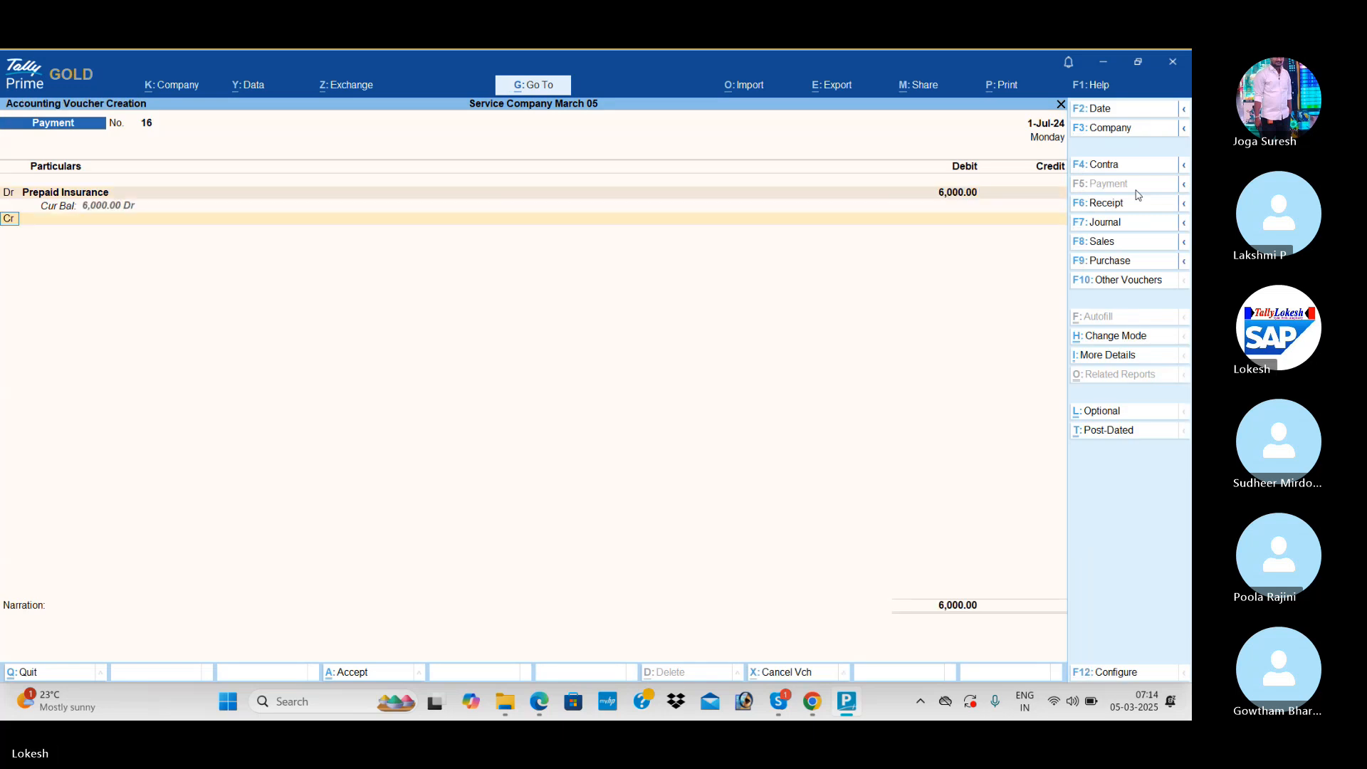
pyautogui.press('Return')
pyautogui.write('h')
pyautogui.press('Return')
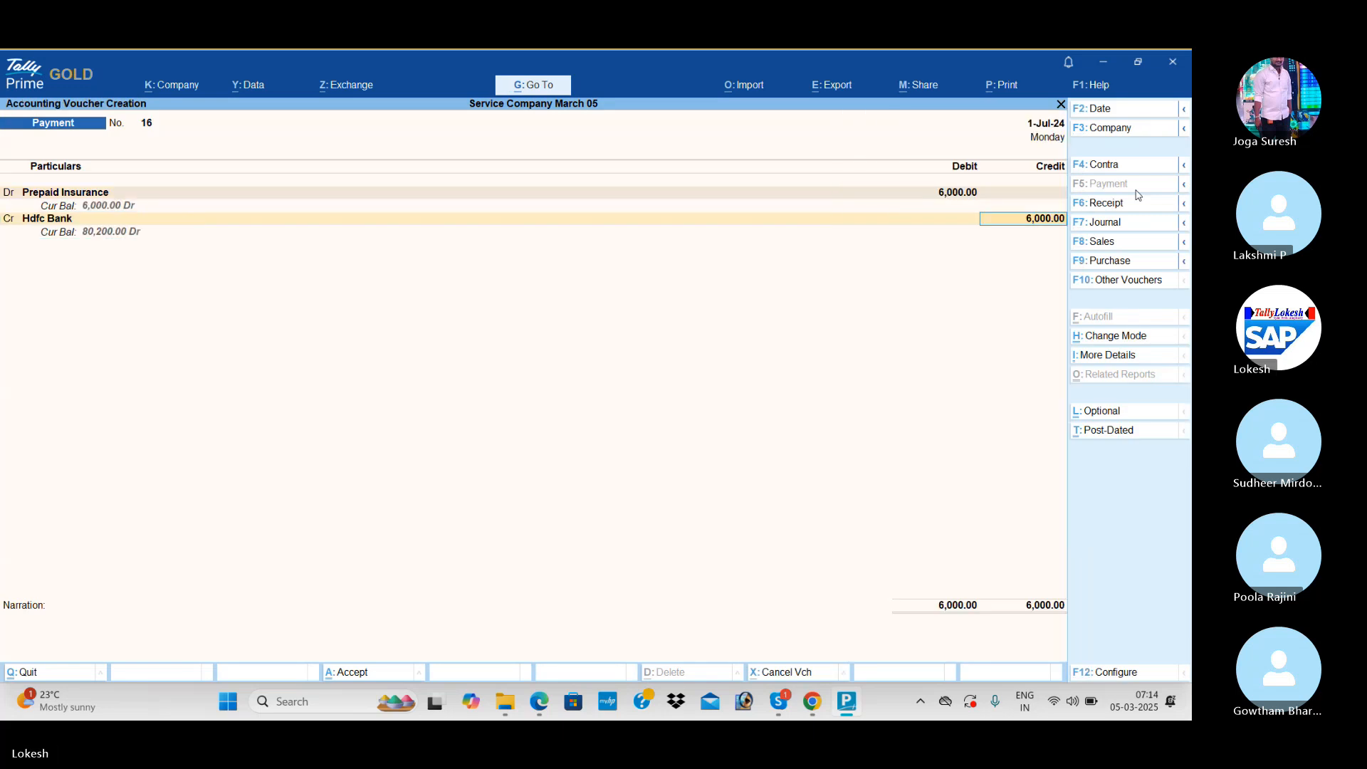
pyautogui.hotkey('ctrl', 'a')
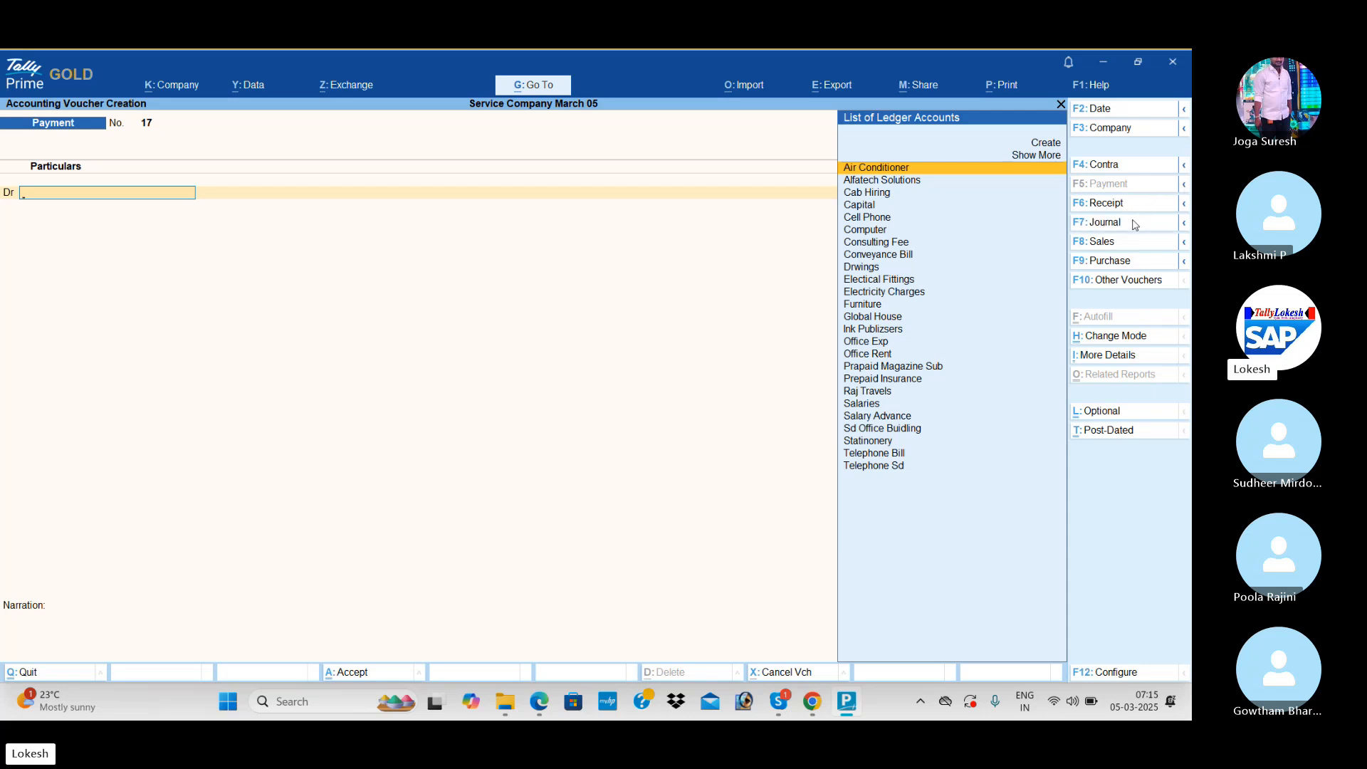
# Create a Media Live ledger under Sundry Debtors for the debit line of a journal voucher
pyautogui.hotkey('alt', 'c')
pyautogui.write('Medi')
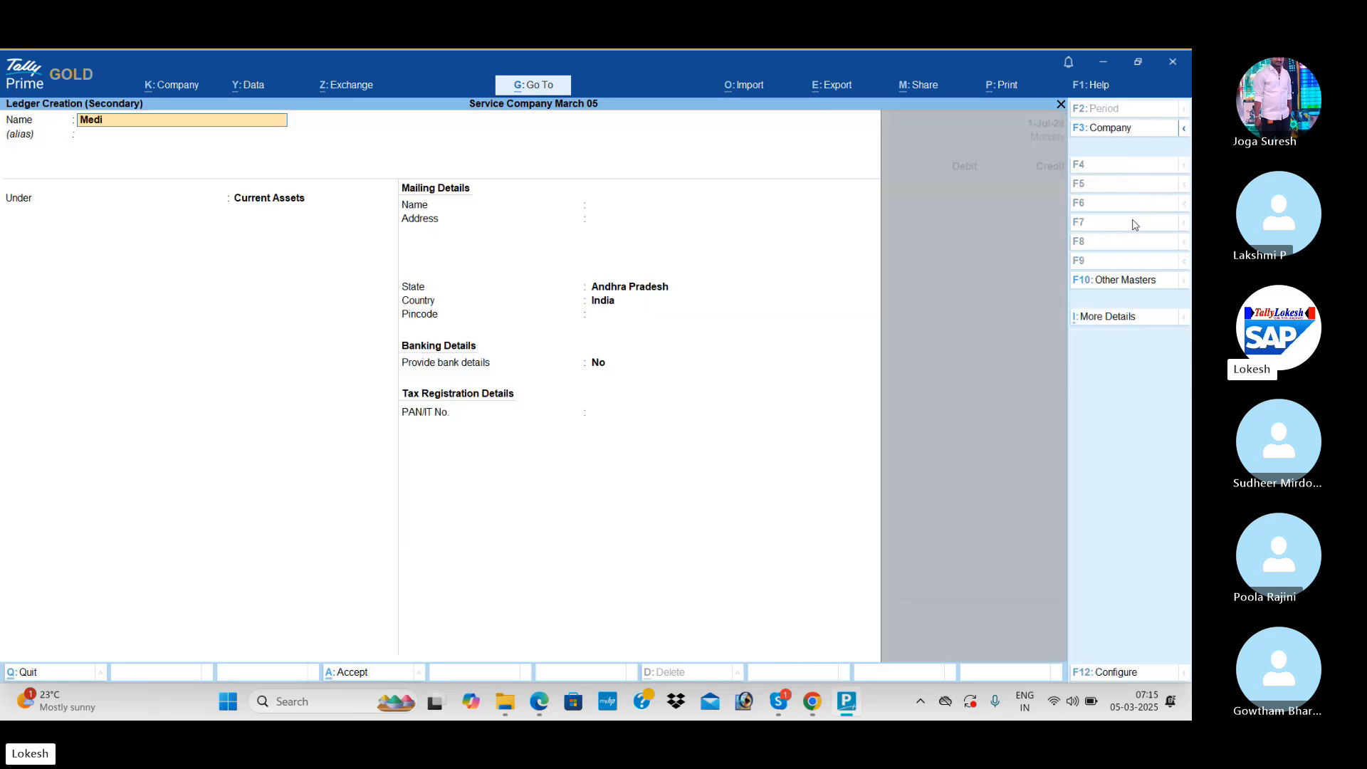
pyautogui.write('a Live')
pyautogui.press('Return')
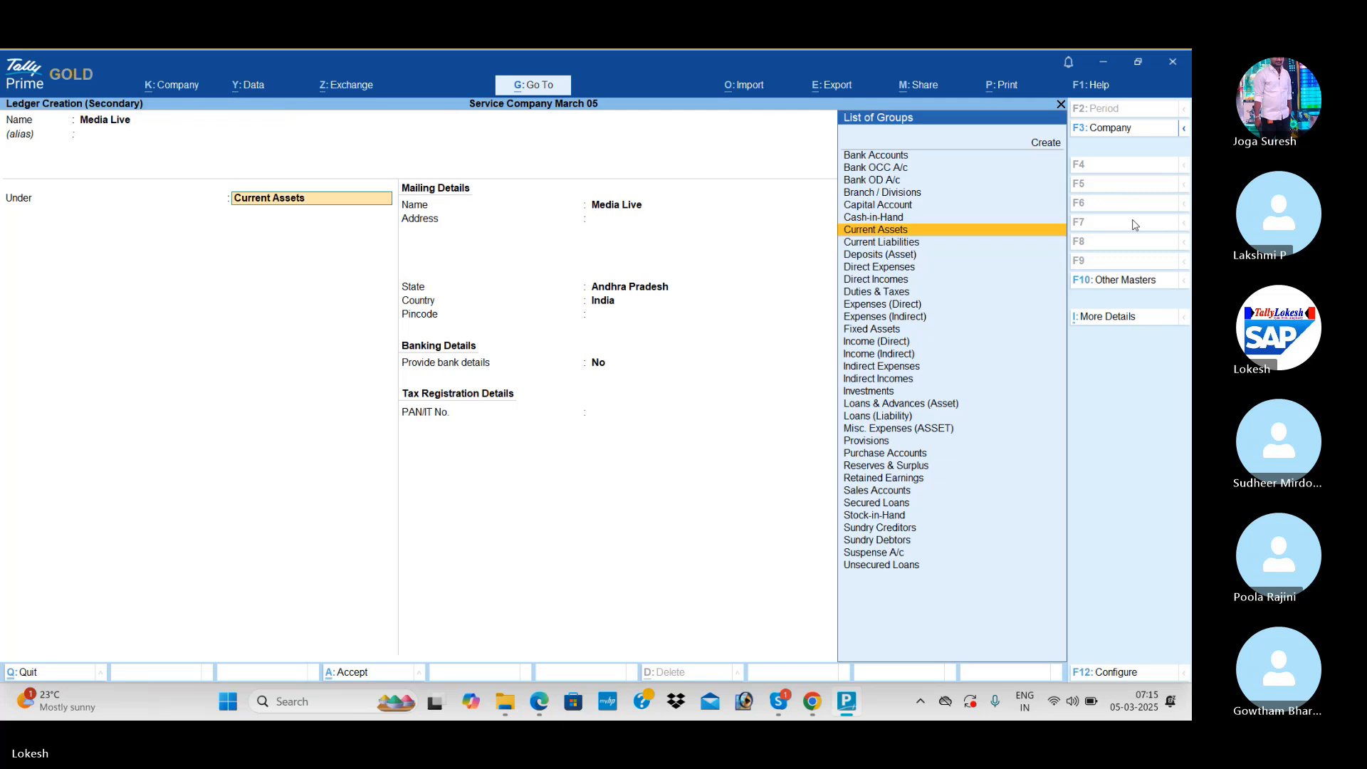
pyautogui.write('Sun')
pyautogui.press('Down')
pyautogui.press('Return')
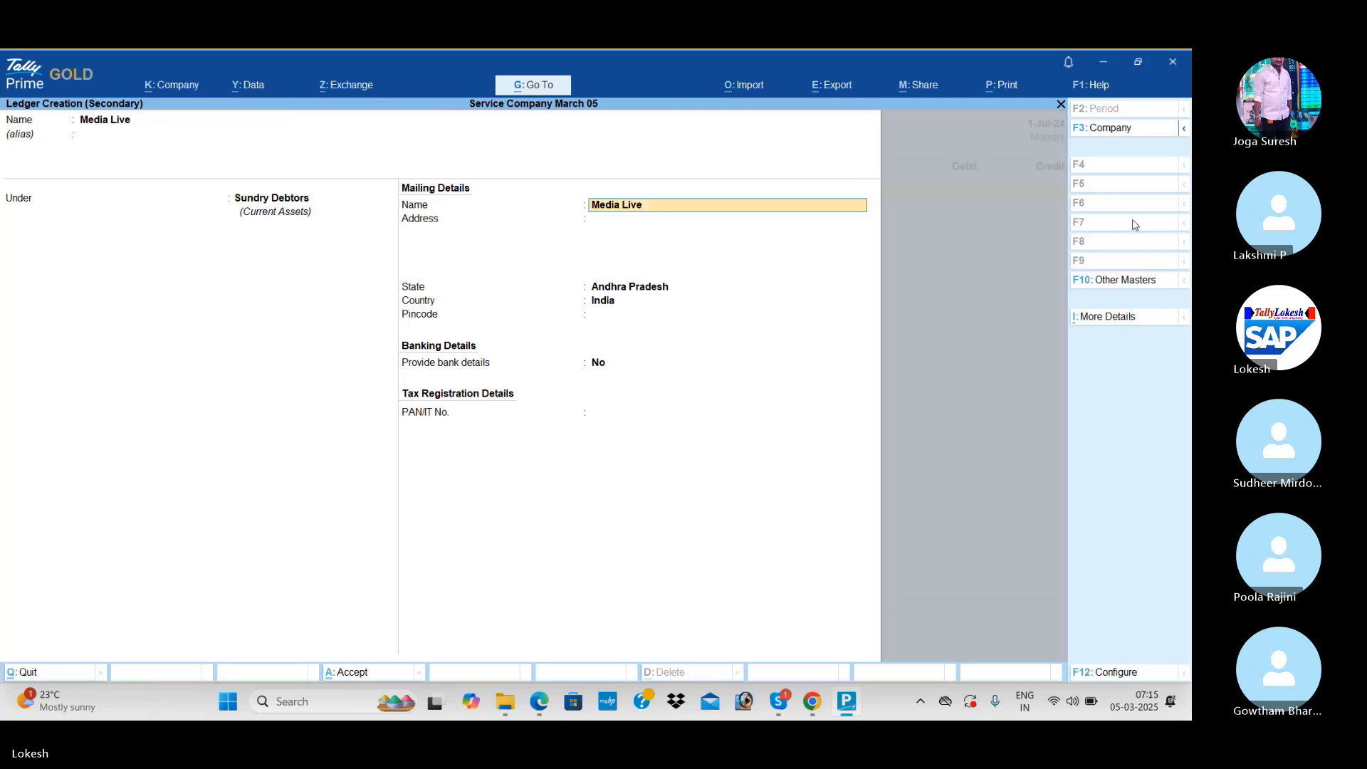
pyautogui.hotkey('ctrl', 'a')
# Debit Media Live with 50,000, credit Consulting Fee with the same amount and save the journal voucher
pyautogui.write('50000')
pyautogui.press('Return')
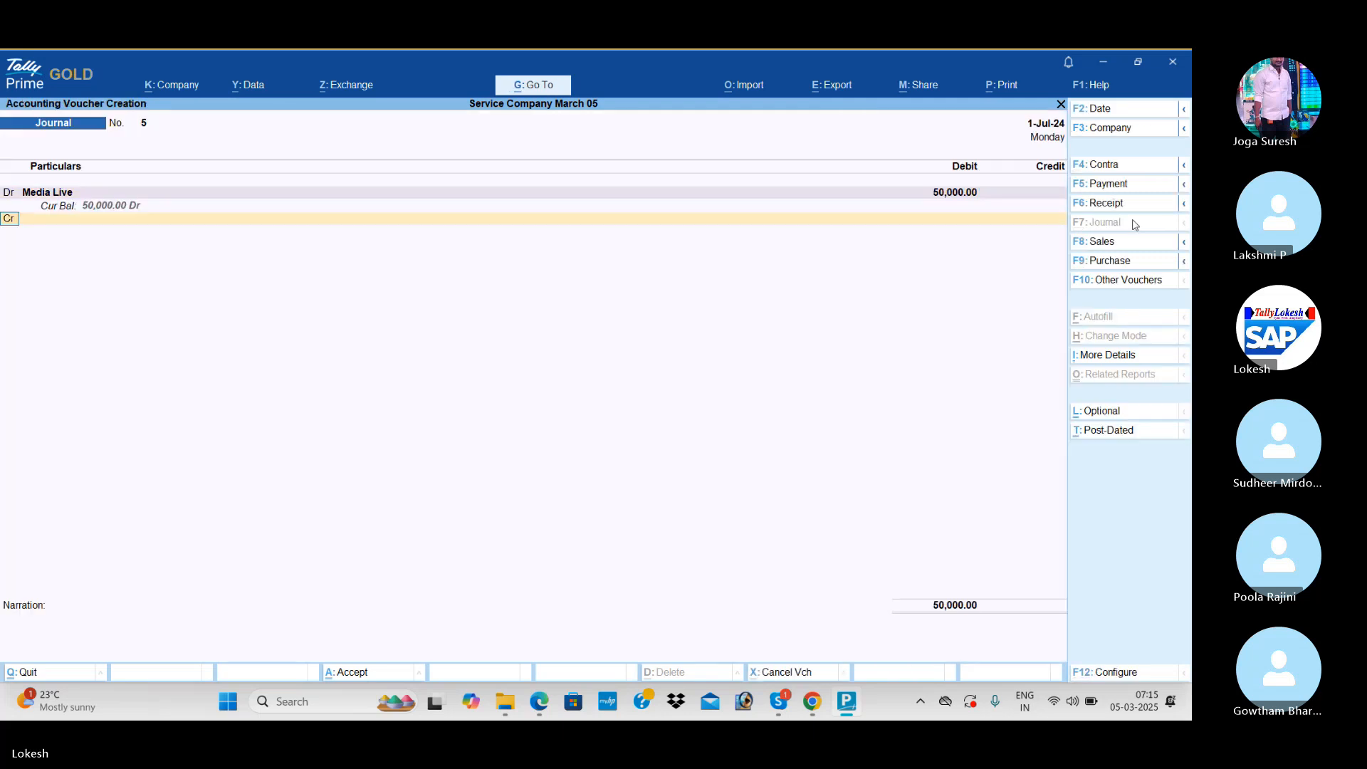
pyautogui.write('Con')
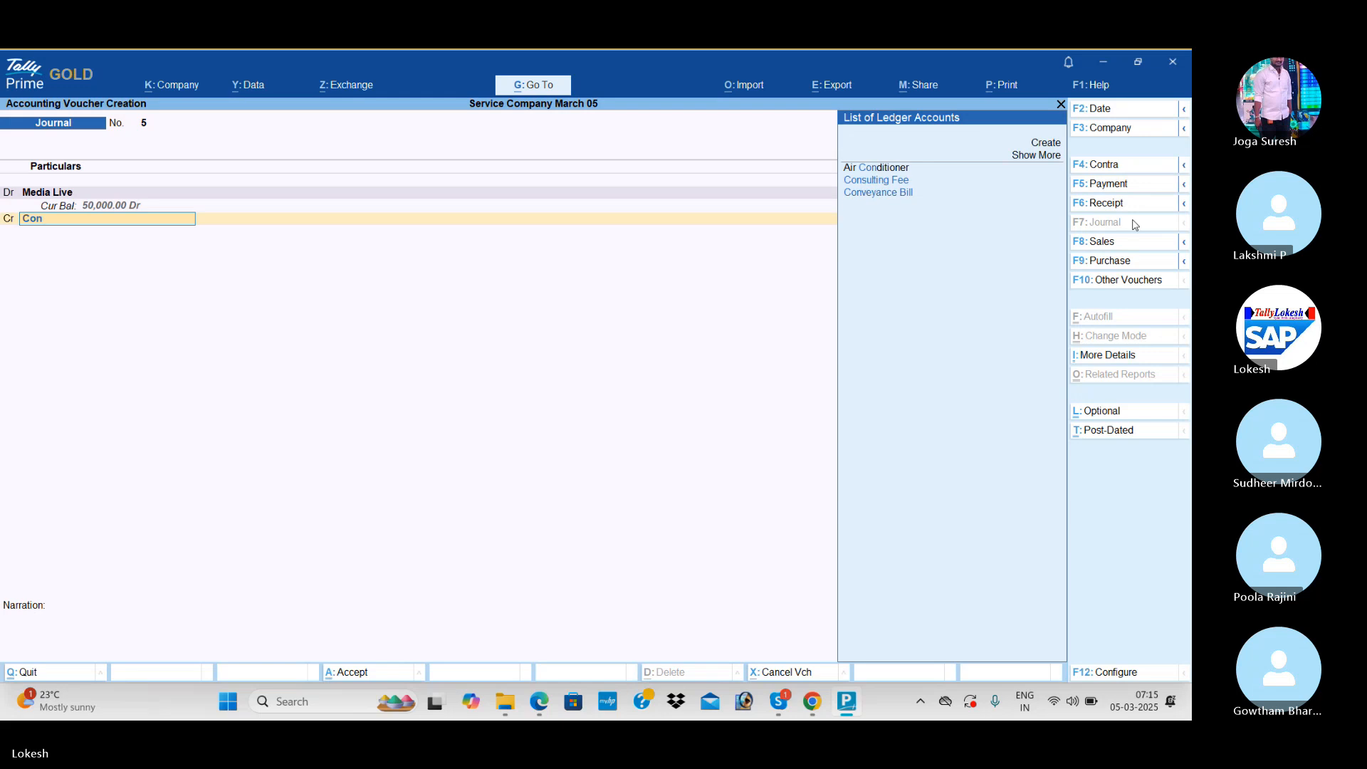
pyautogui.press('Return')
pyautogui.press('Return')
pyautogui.press('Return')
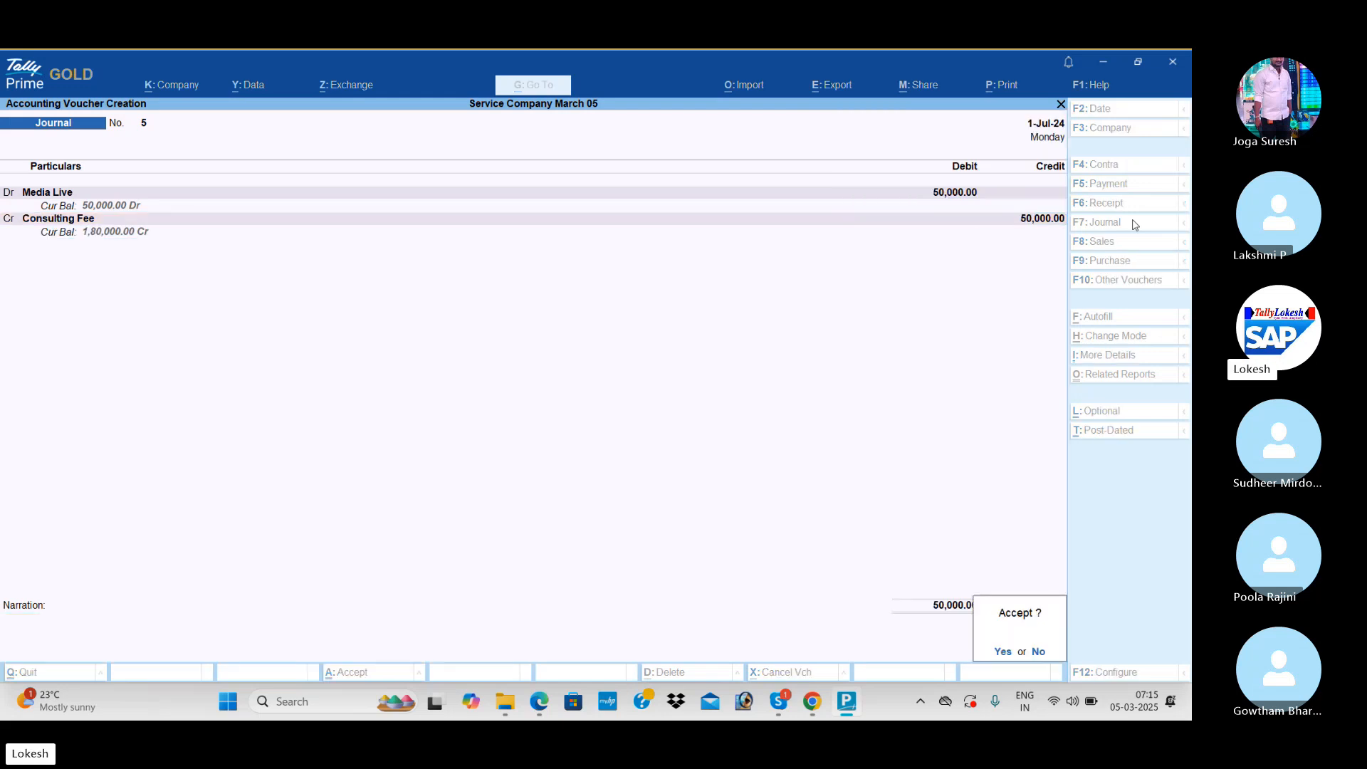
pyautogui.press('Return')
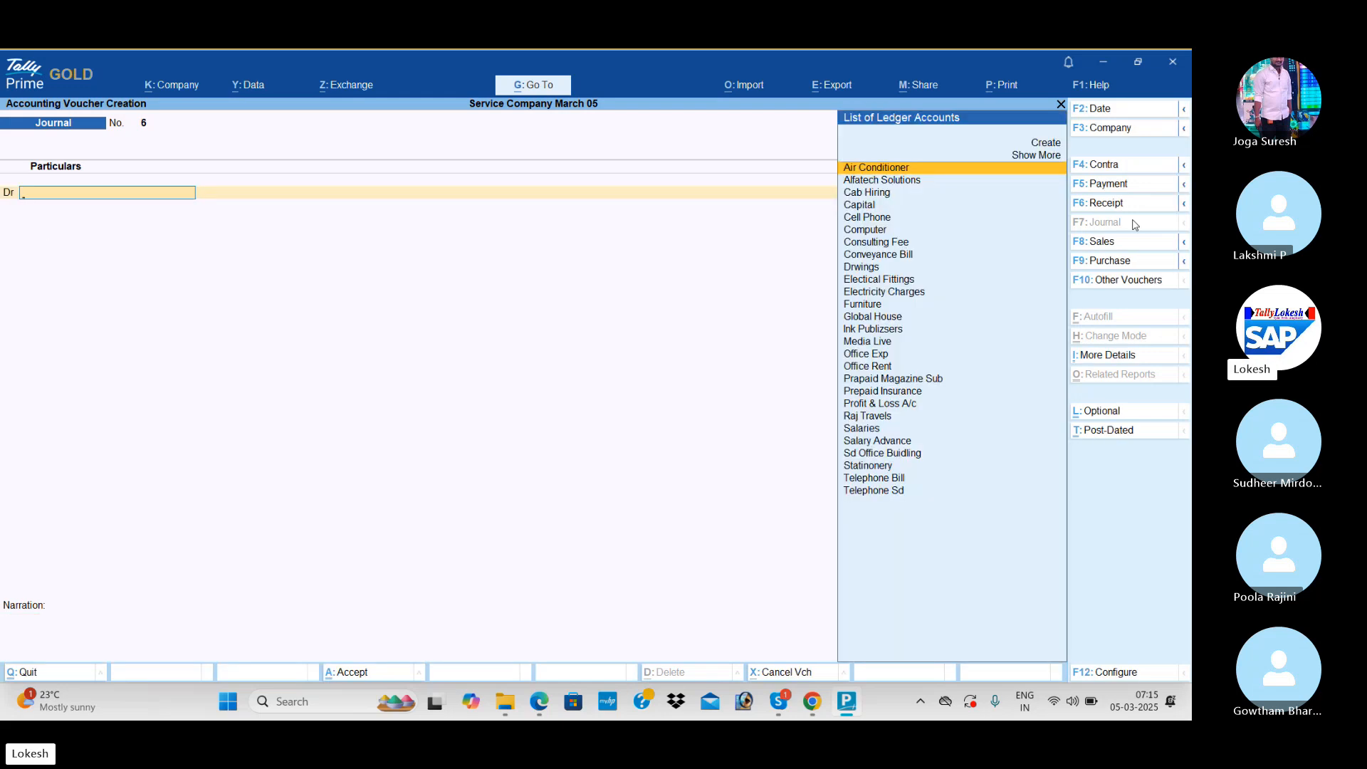
# Start a receipt voucher that credits Media Live with 50,000 and debits Cash with 20,000
pyautogui.click(1125, 205)
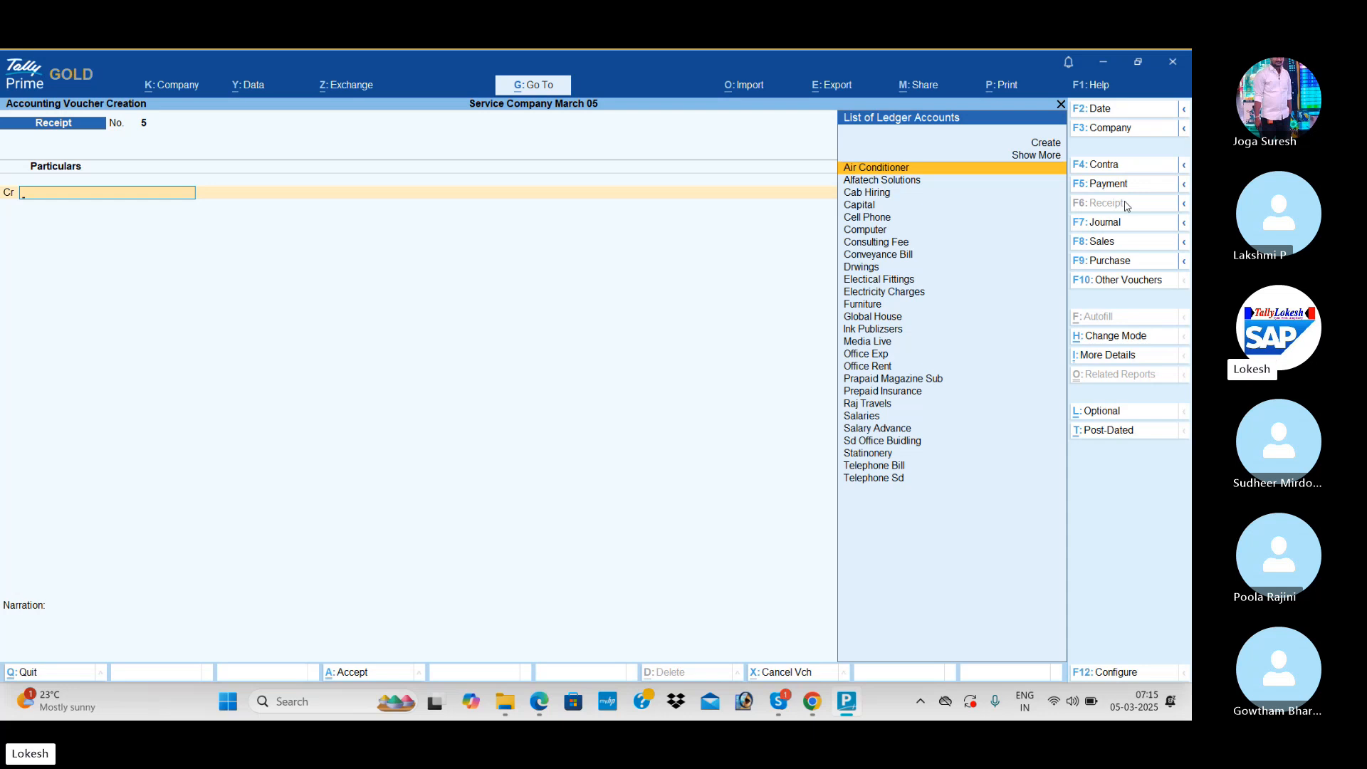
pyautogui.write('m')
pyautogui.press('Return')
pyautogui.write('50000')
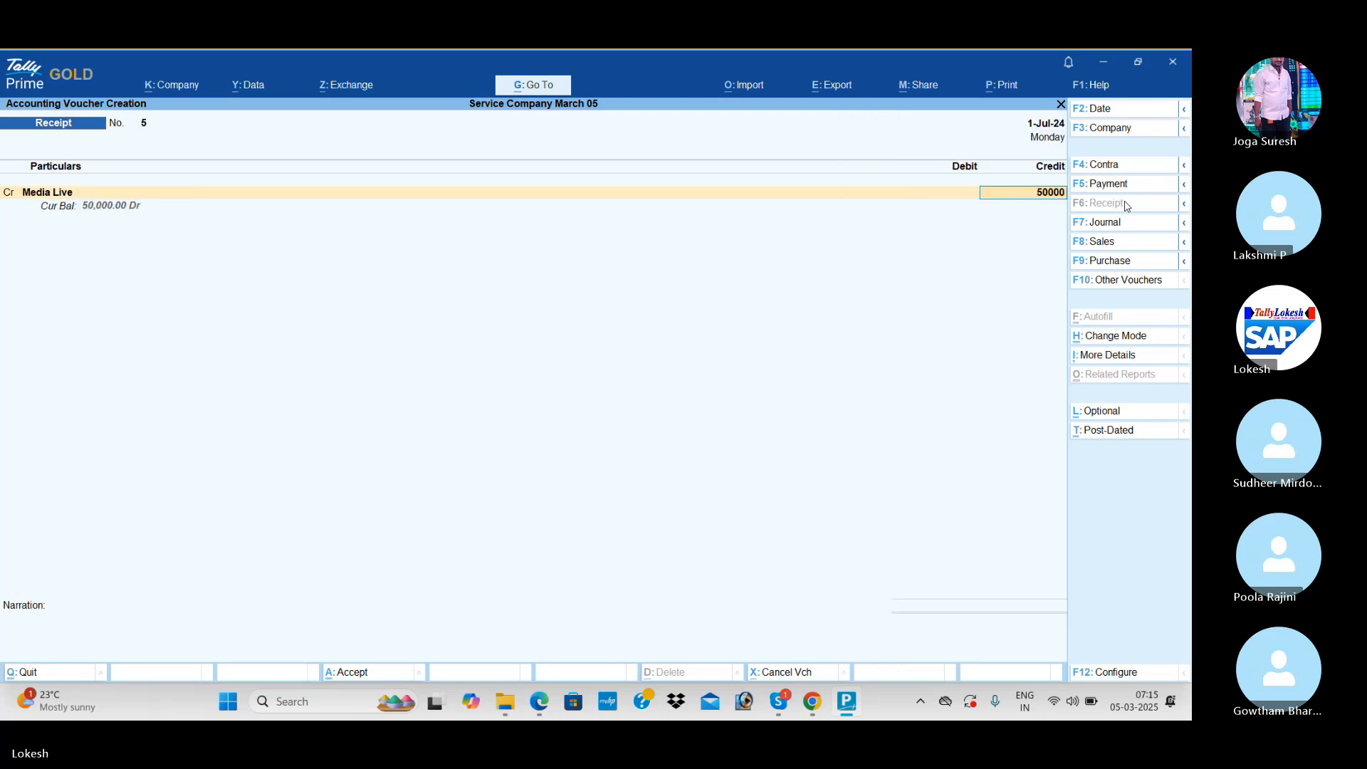
pyautogui.press('Return')
pyautogui.write('cas')
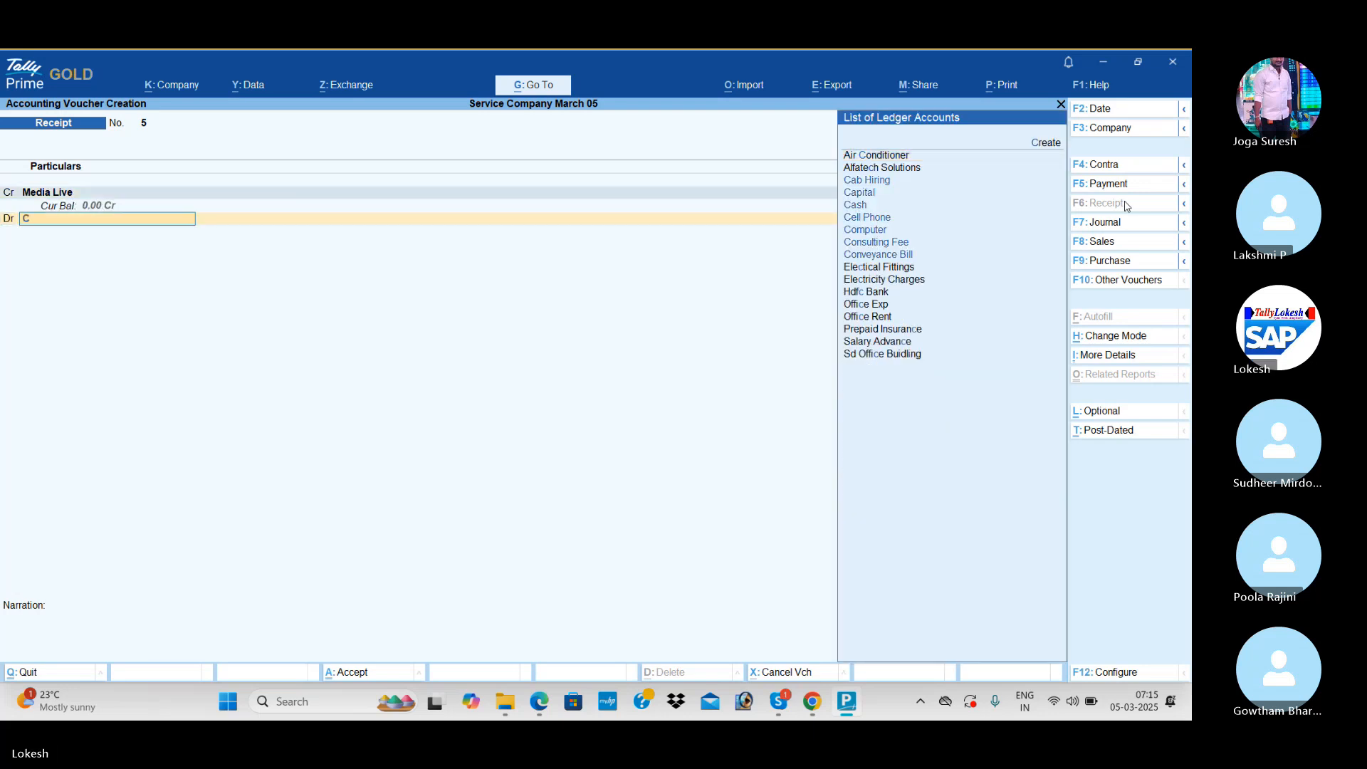
pyautogui.press('Return')
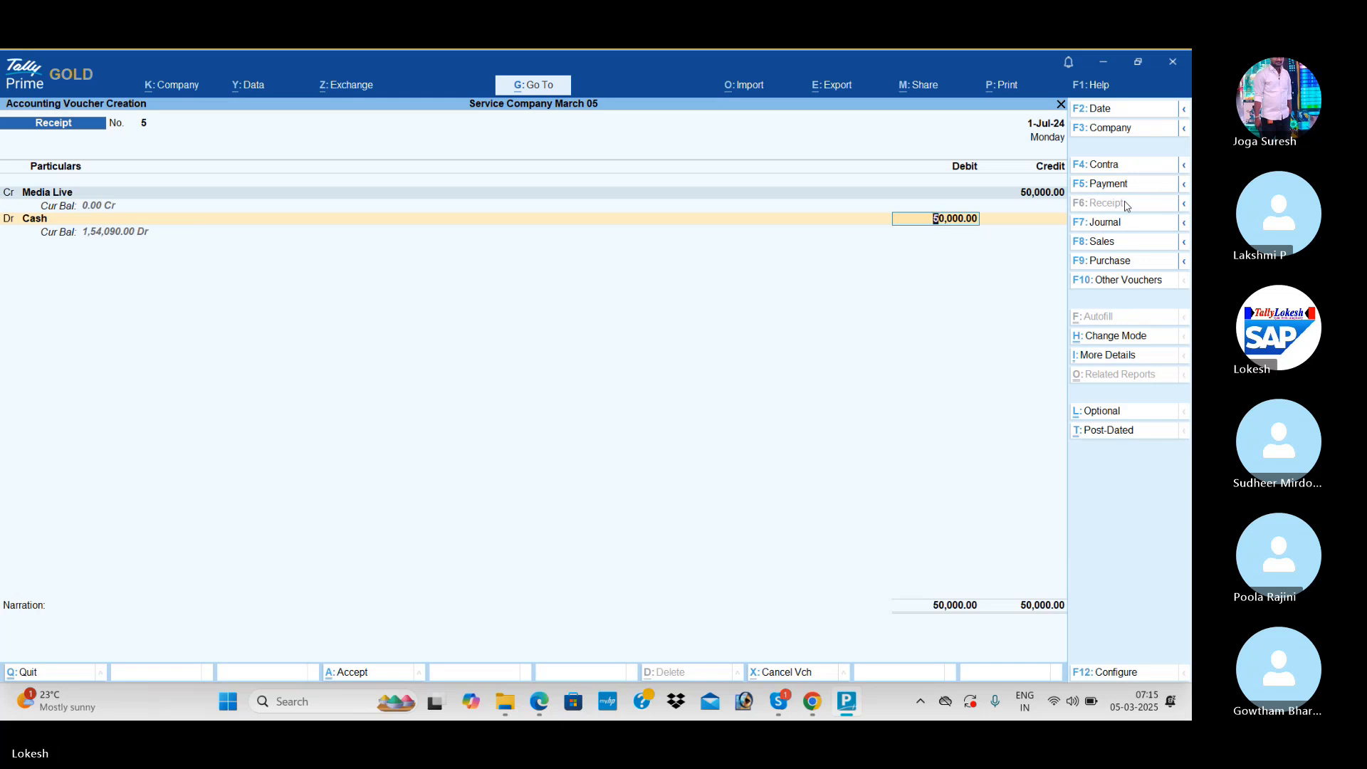
pyautogui.write('20000')
pyautogui.press('Return')
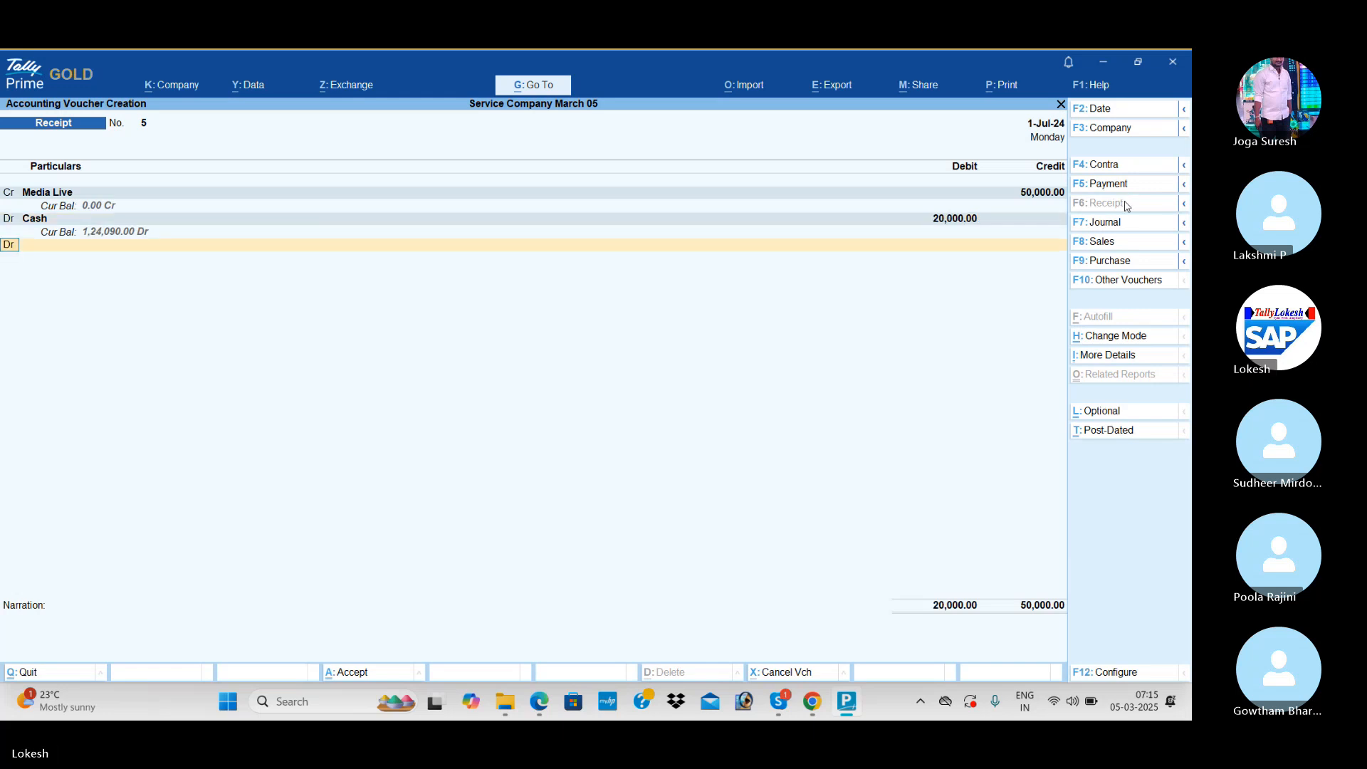
# Debit Hdfc Bank with 28,000 in the receipt, keeping the Cheque/DD allocation dated 1-Jul-24
pyautogui.write('h')
pyautogui.press('Return')
pyautogui.write('28000')
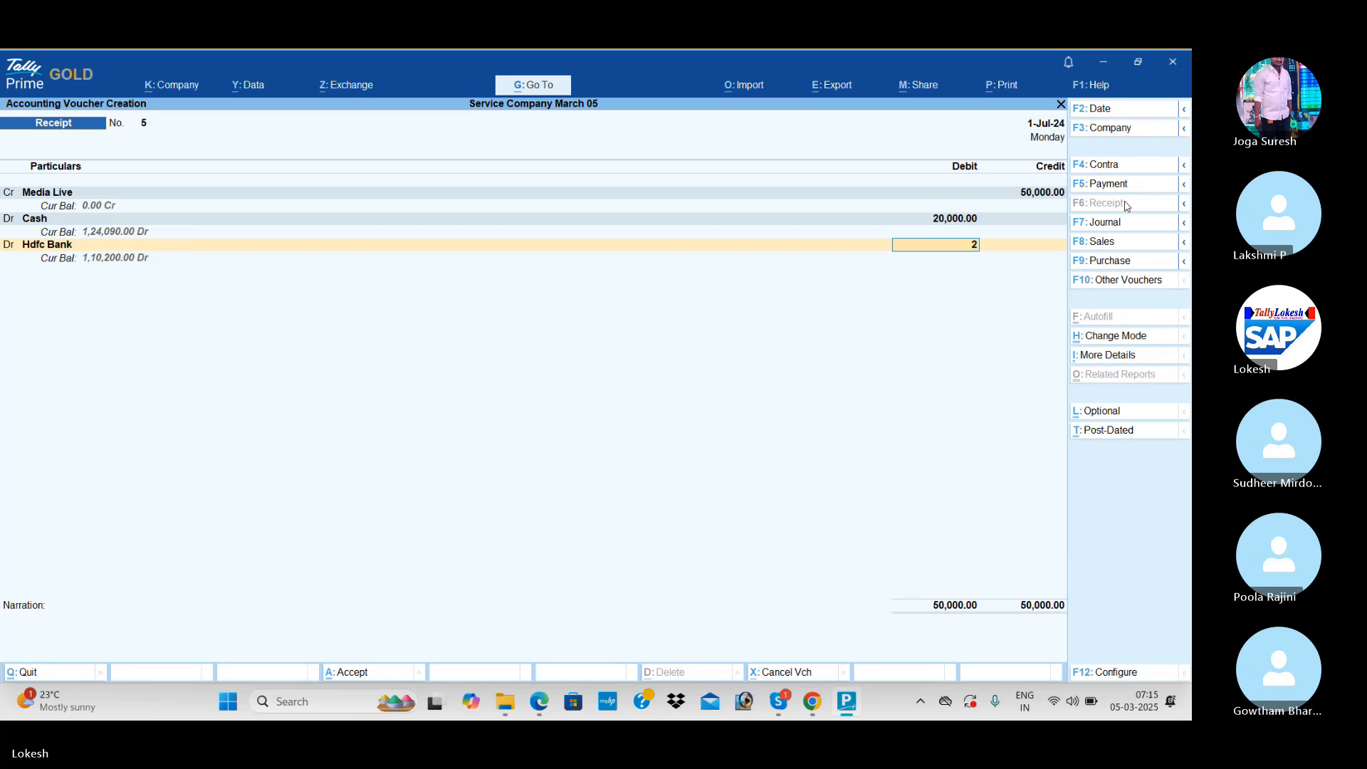
pyautogui.press('Return')
pyautogui.press('Return')
pyautogui.press('Return')
pyautogui.press('Return')
pyautogui.press('Return')
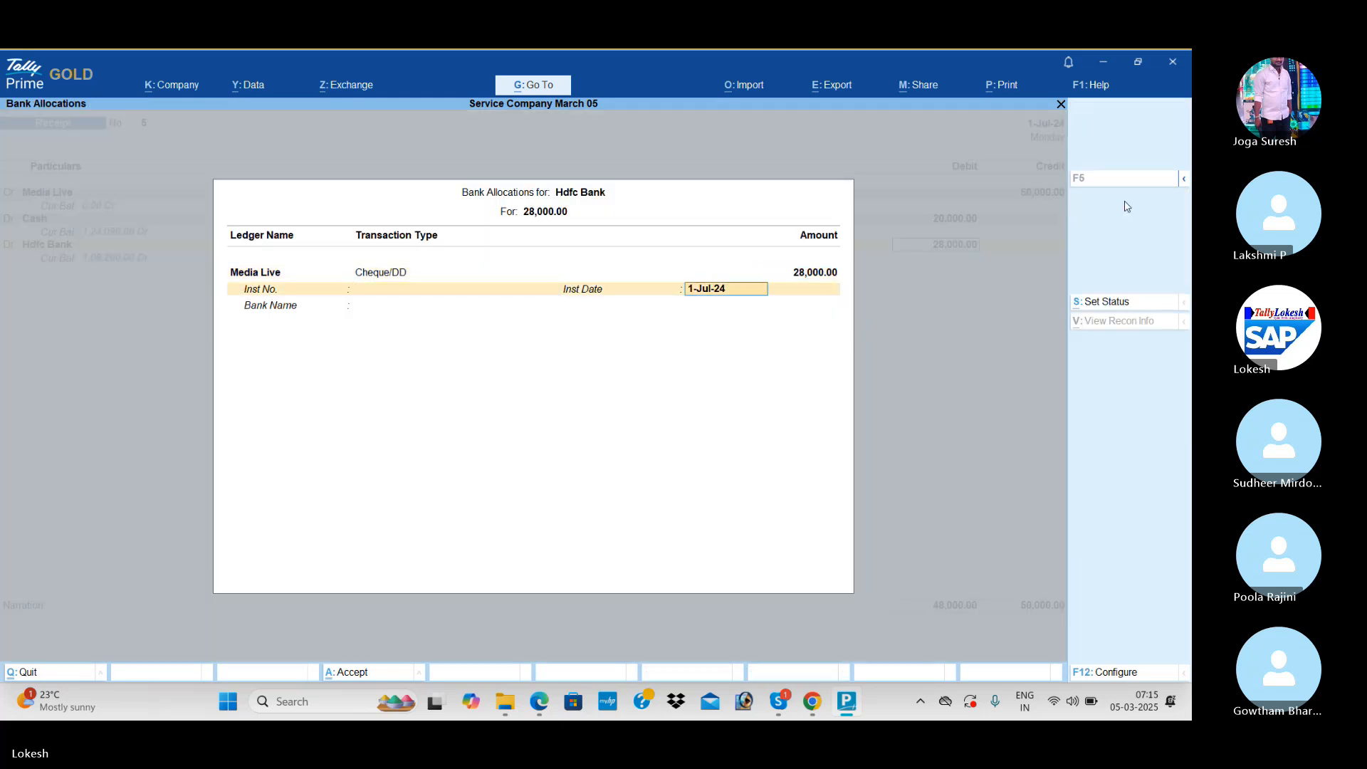
pyautogui.press('Return')
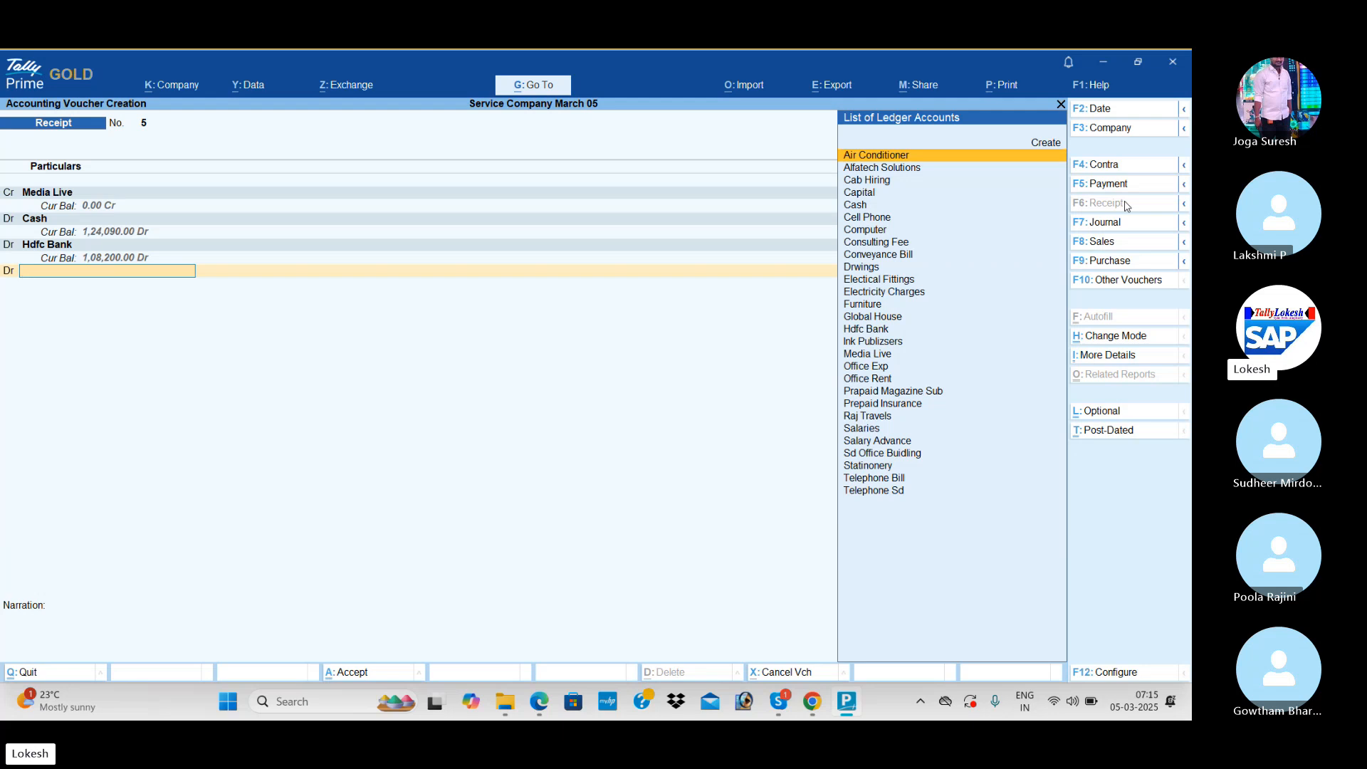
# Create a Discount Allowed ledger under Indirect Expenses for the next debit line of the receipt
pyautogui.hotkey('alt', 'c')
pyautogui.write('Discoun')
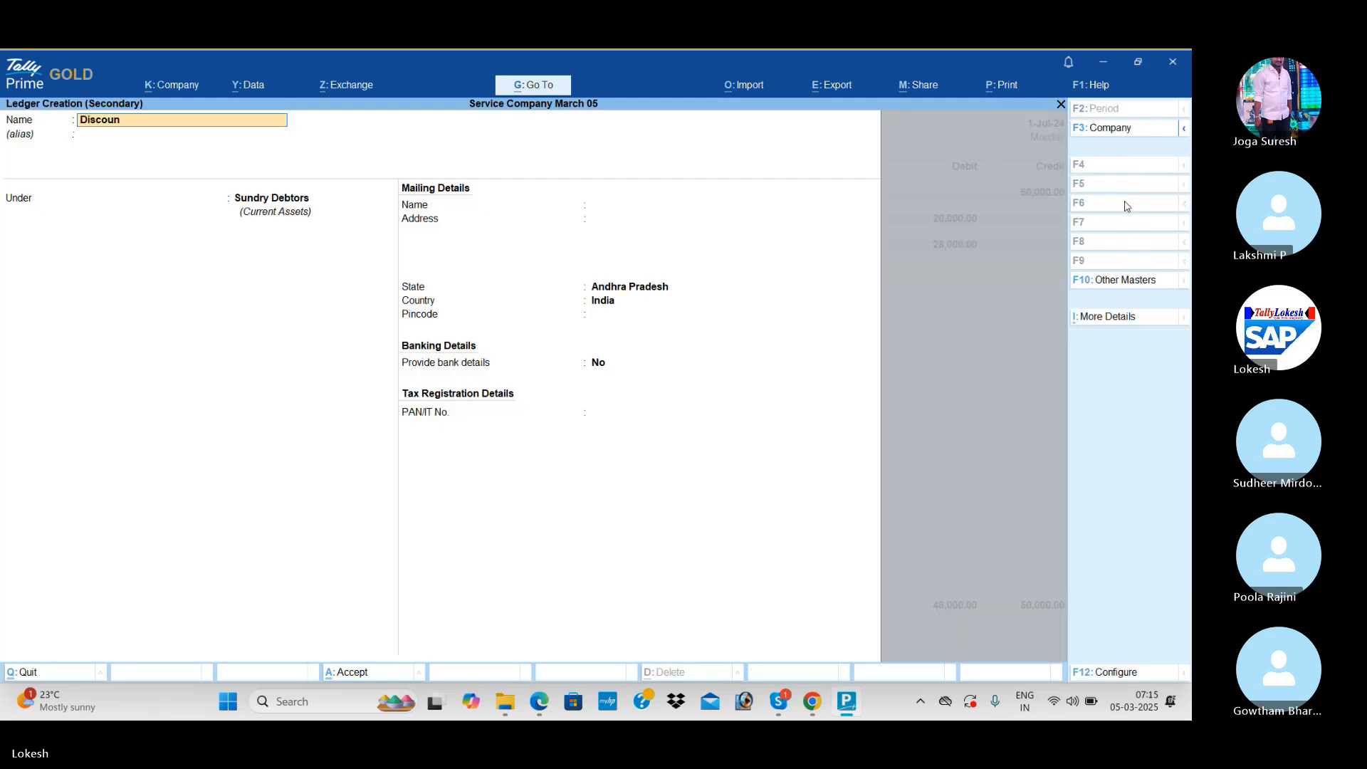
pyautogui.write('t allowed')
pyautogui.press('Return')
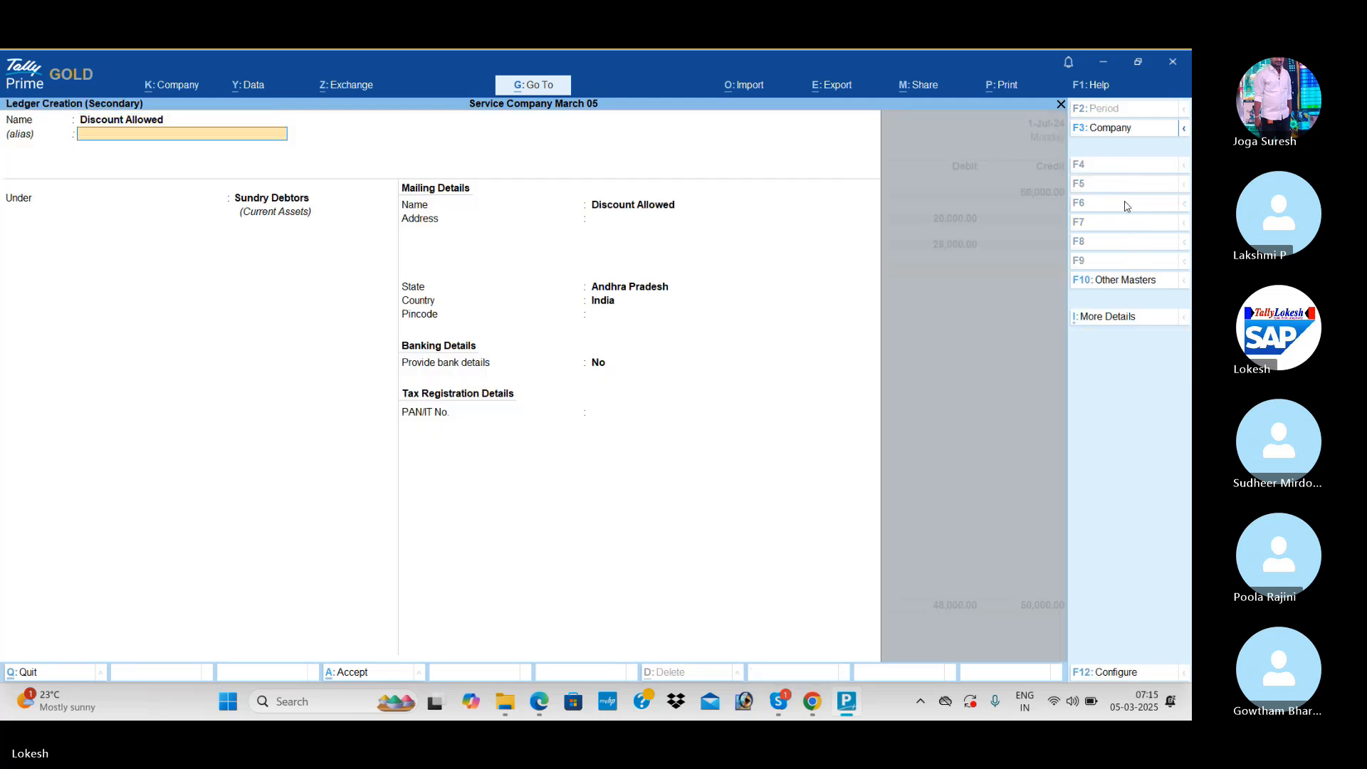
pyautogui.press('Return')
pyautogui.write('ind')
pyautogui.press('Return')
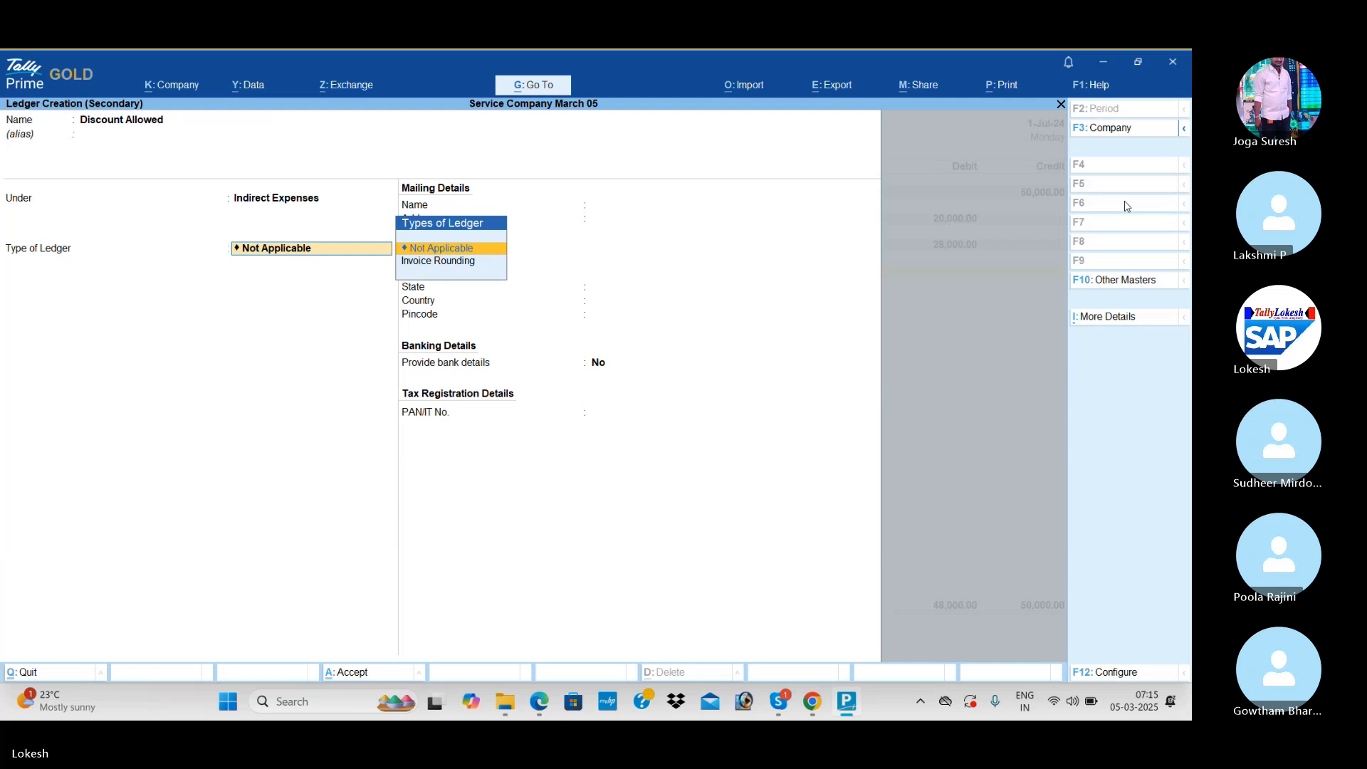
pyautogui.hotkey('ctrl', 'a')
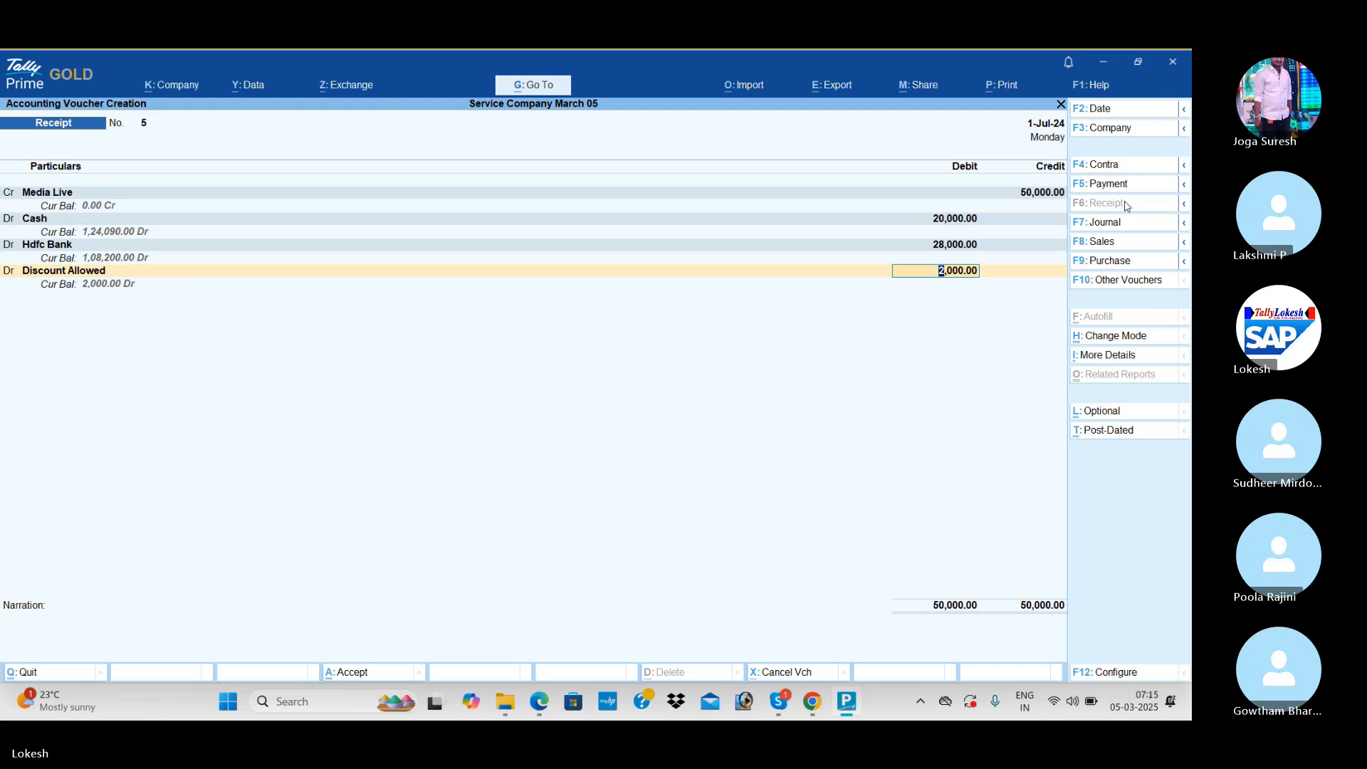
# Debit Discount Allowed with 2,000 and save the Media Live receipt voucher
pyautogui.press('Return')
pyautogui.press('Return')
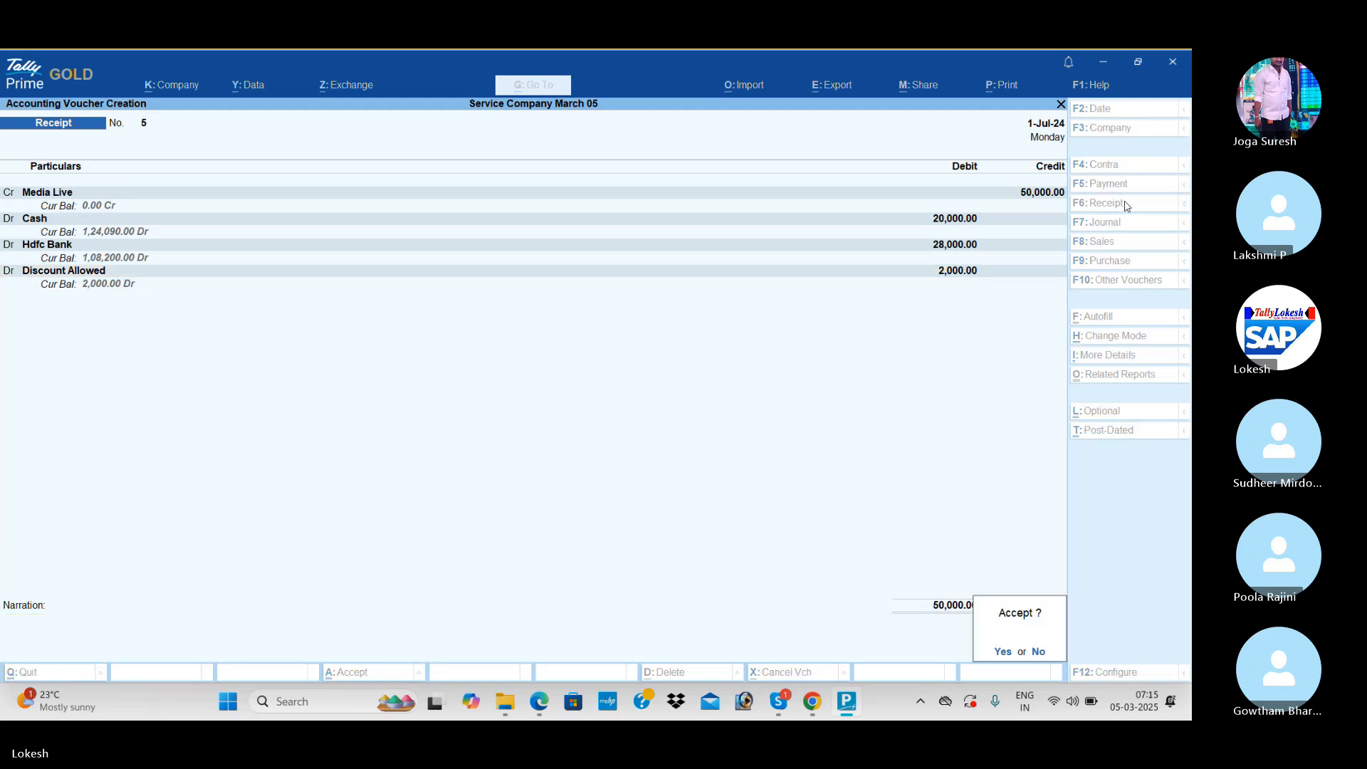
pyautogui.press('Return')
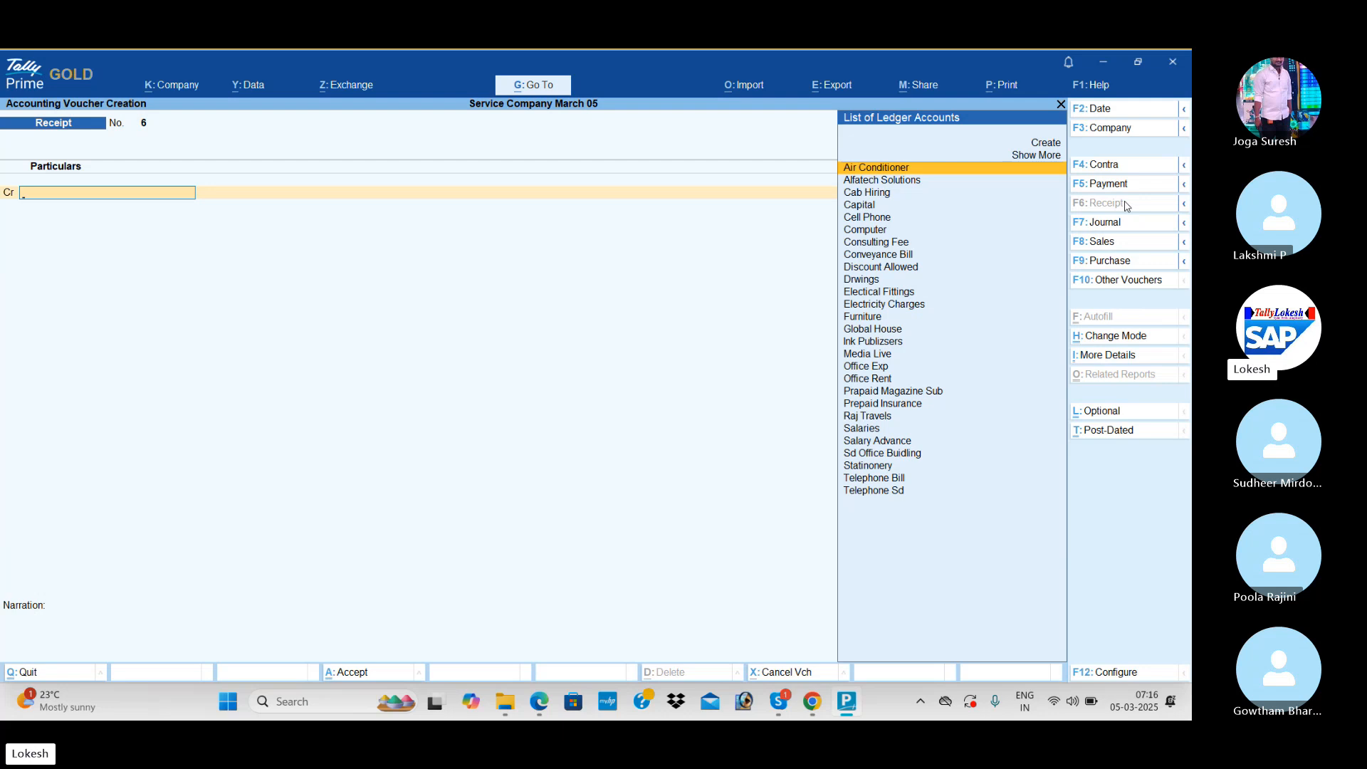
pyautogui.hotkey('alt', 'Tab')
pyautogui.hotkey('alt', 'Tab')
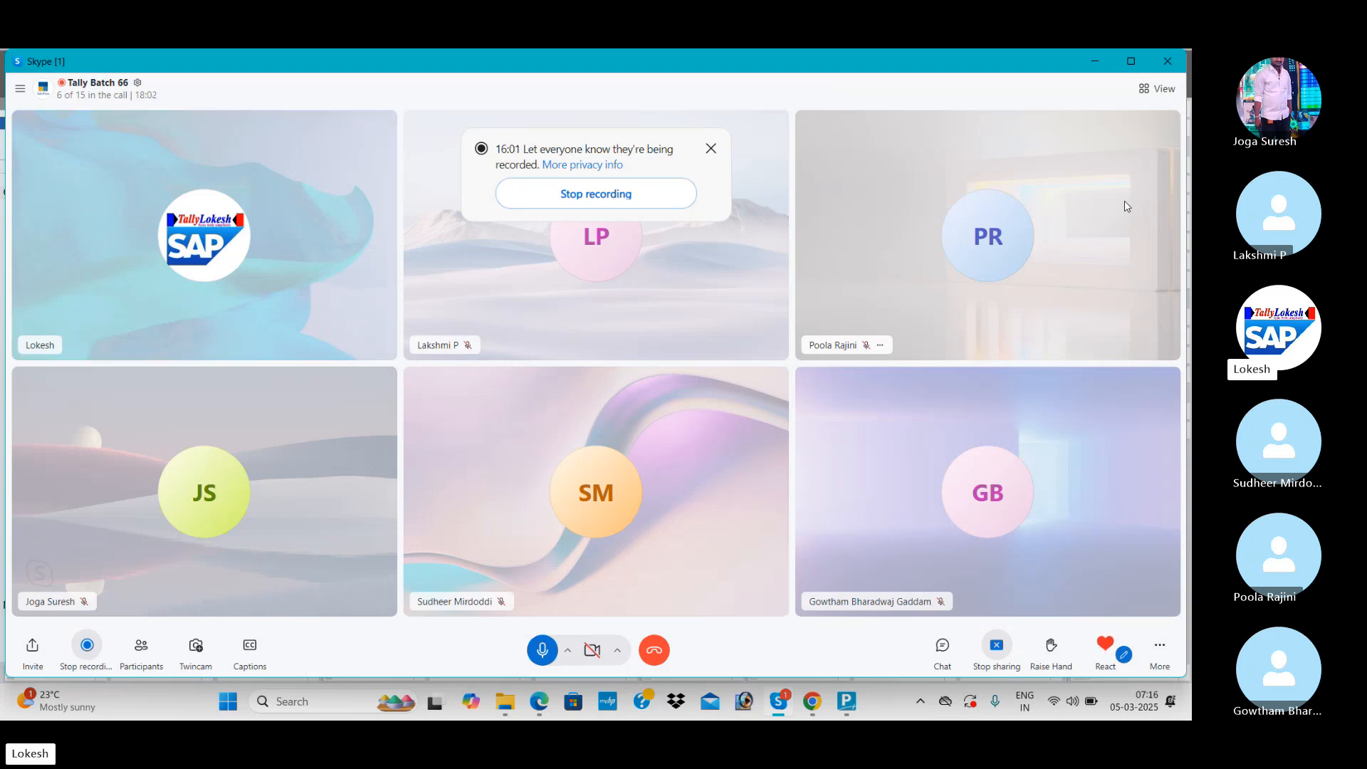
pyautogui.hotkey('alt', 'Tab')
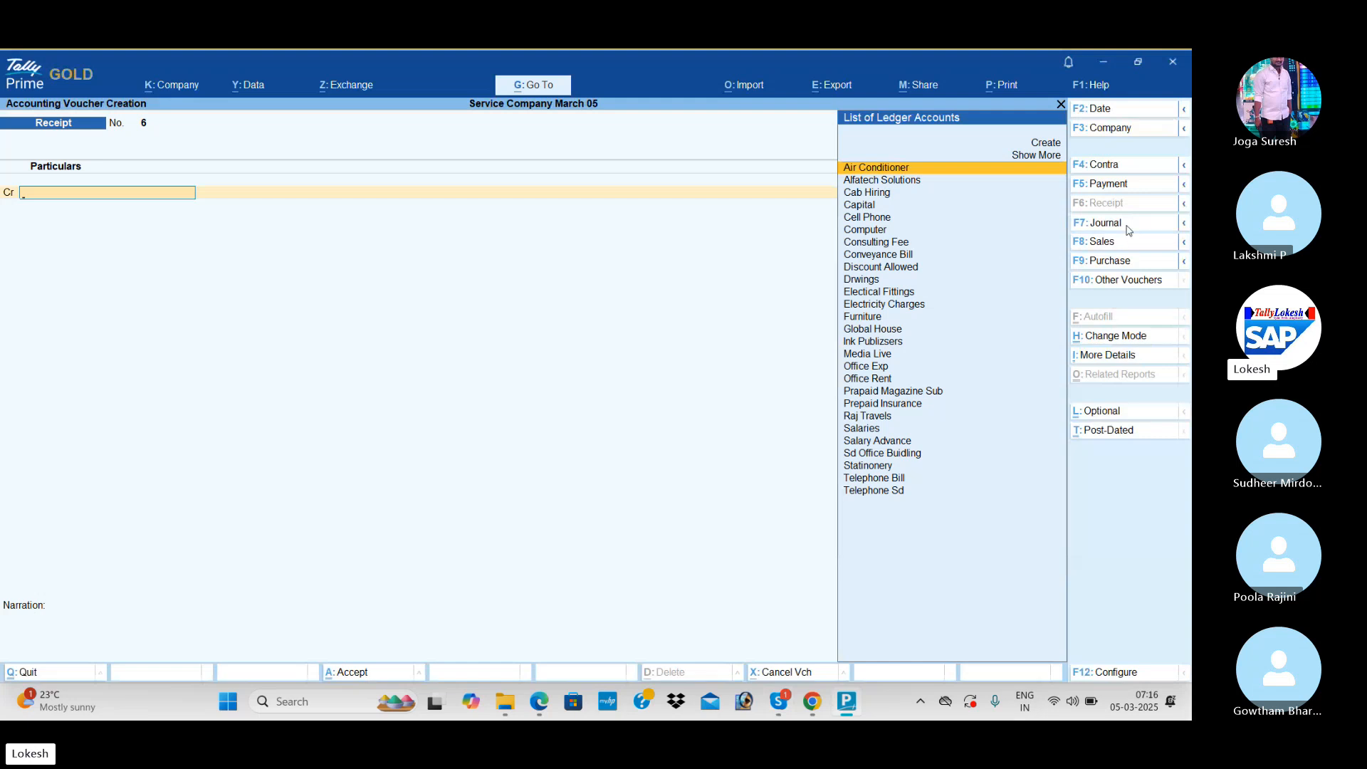
# Start a journal voucher and create a Thirsul Company ledger under Sundry Debtors for its debit line
pyautogui.hotkey('alt', 'c')
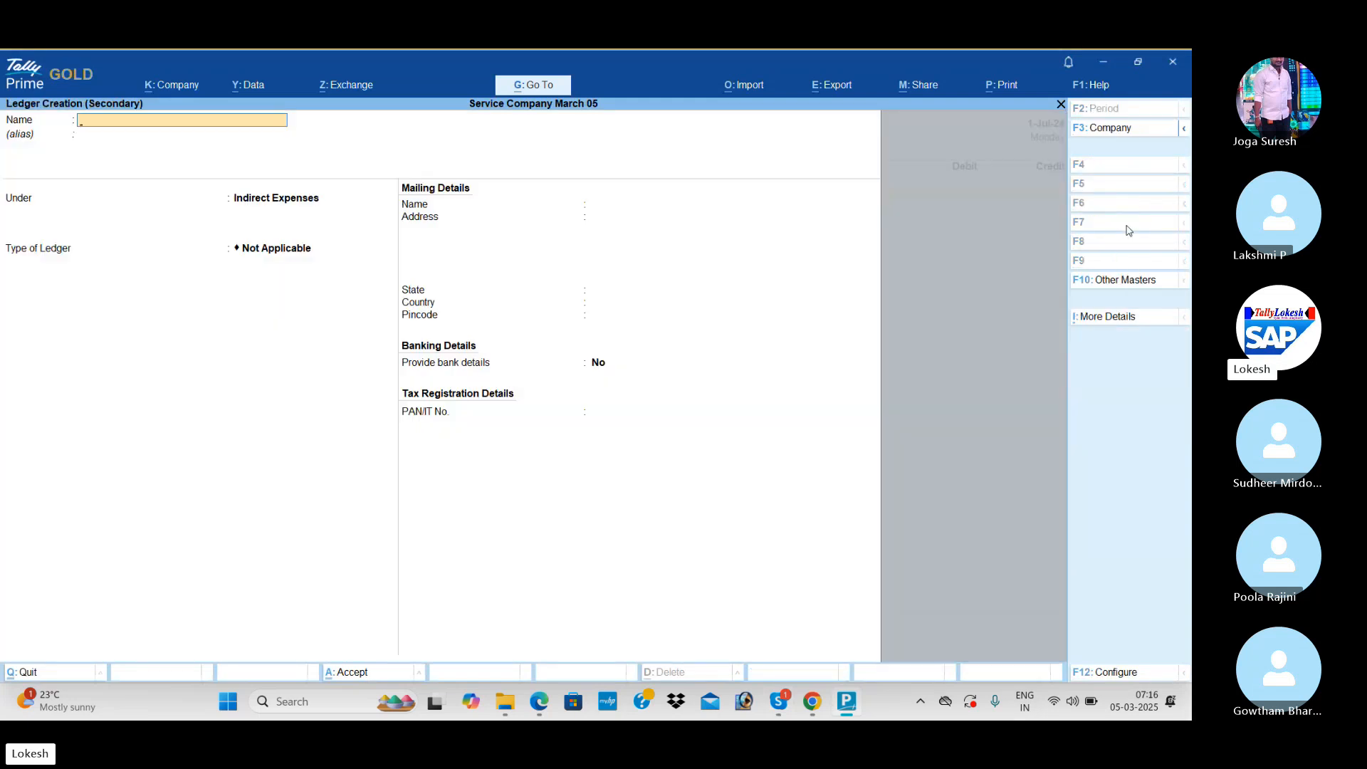
pyautogui.write('Thirsul')
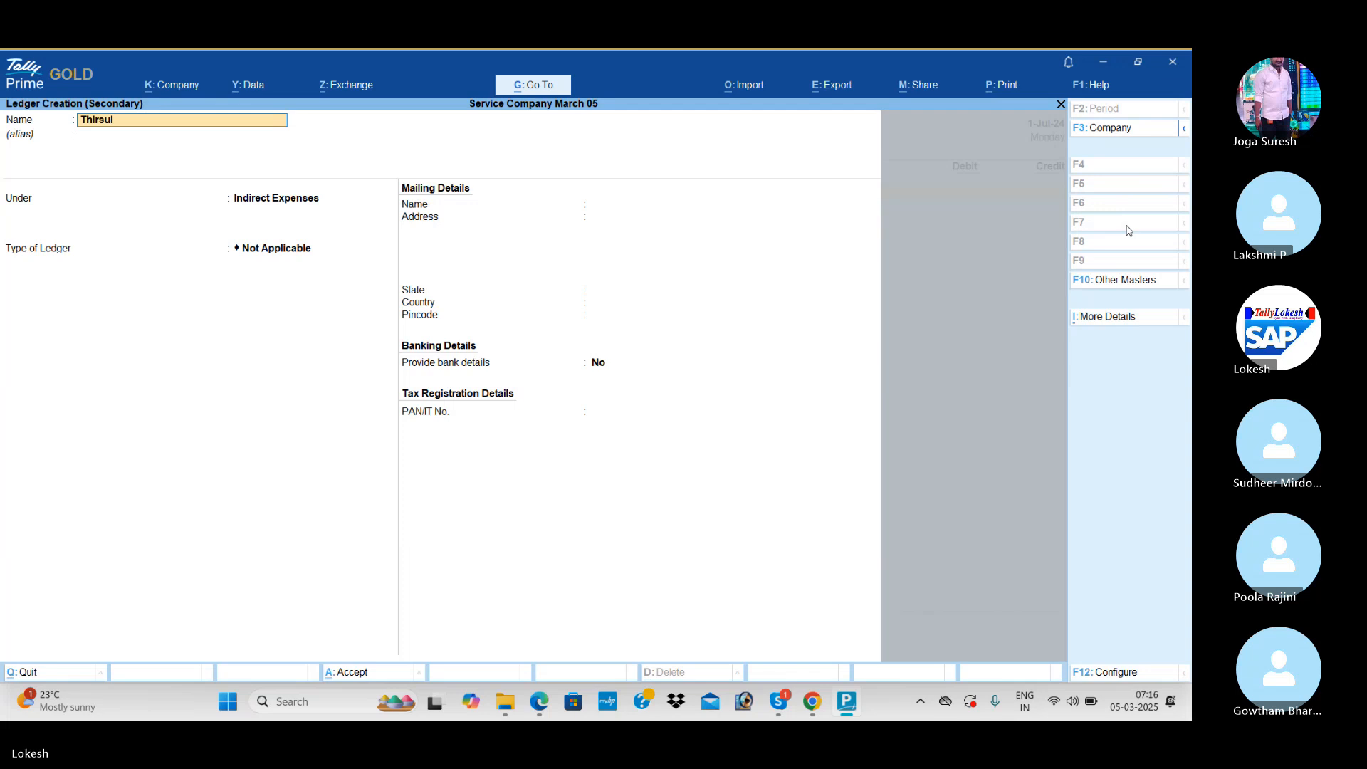
pyautogui.write(' comp')
pyautogui.press('Return')
pyautogui.write('Sun')
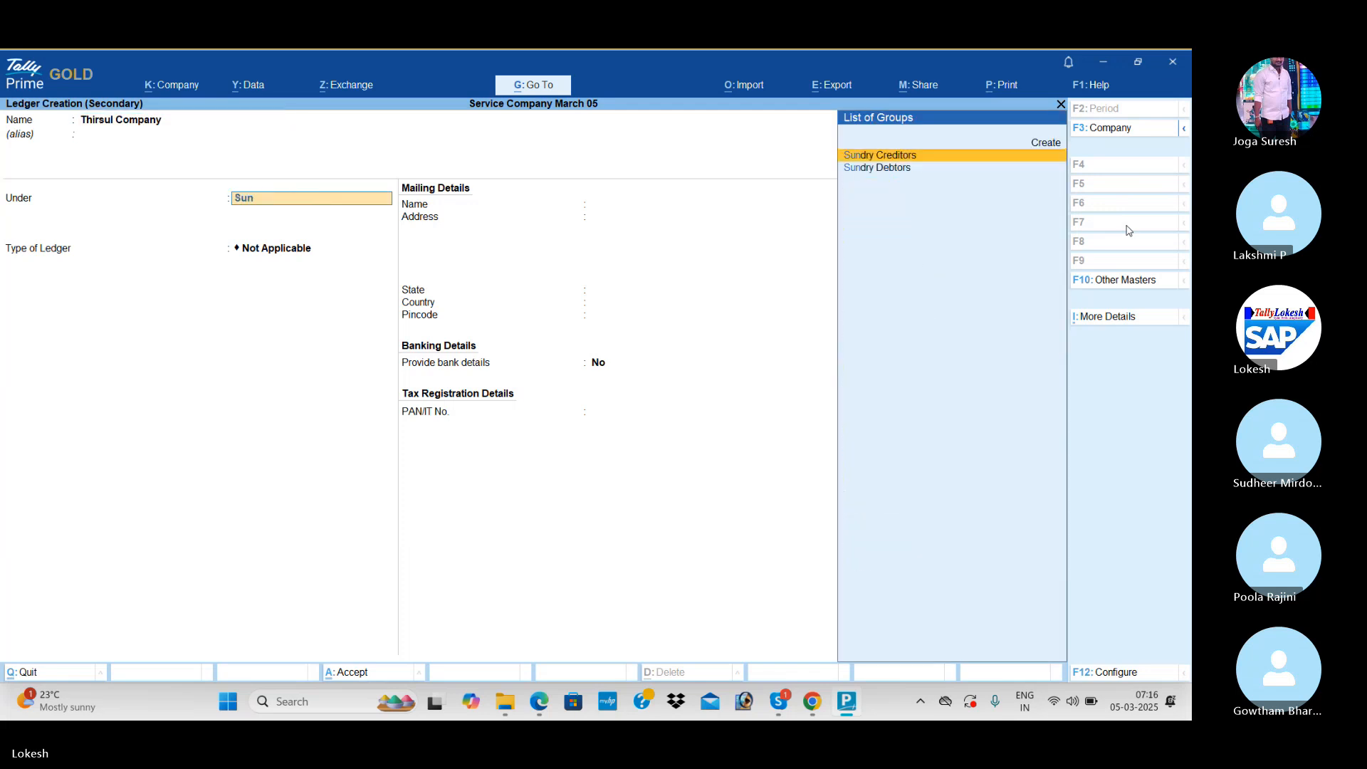
pyautogui.press('Down')
pyautogui.press('Return')
pyautogui.hotkey('ctrl', 'a')
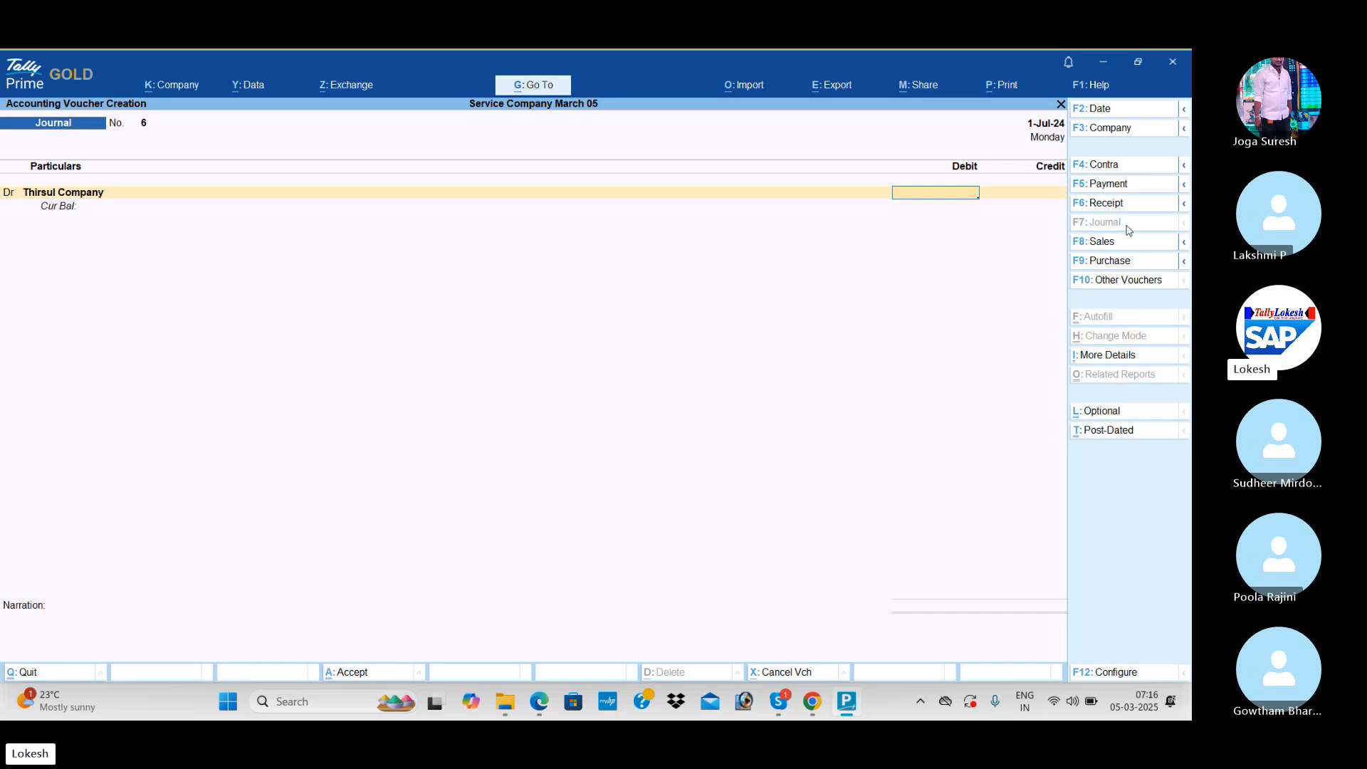
# Debit Thirsul Company with 27,500, credit Consulting Fee with the same amount and save the journal voucher
pyautogui.write('27500')
pyautogui.press('Return')
pyautogui.write('Con')
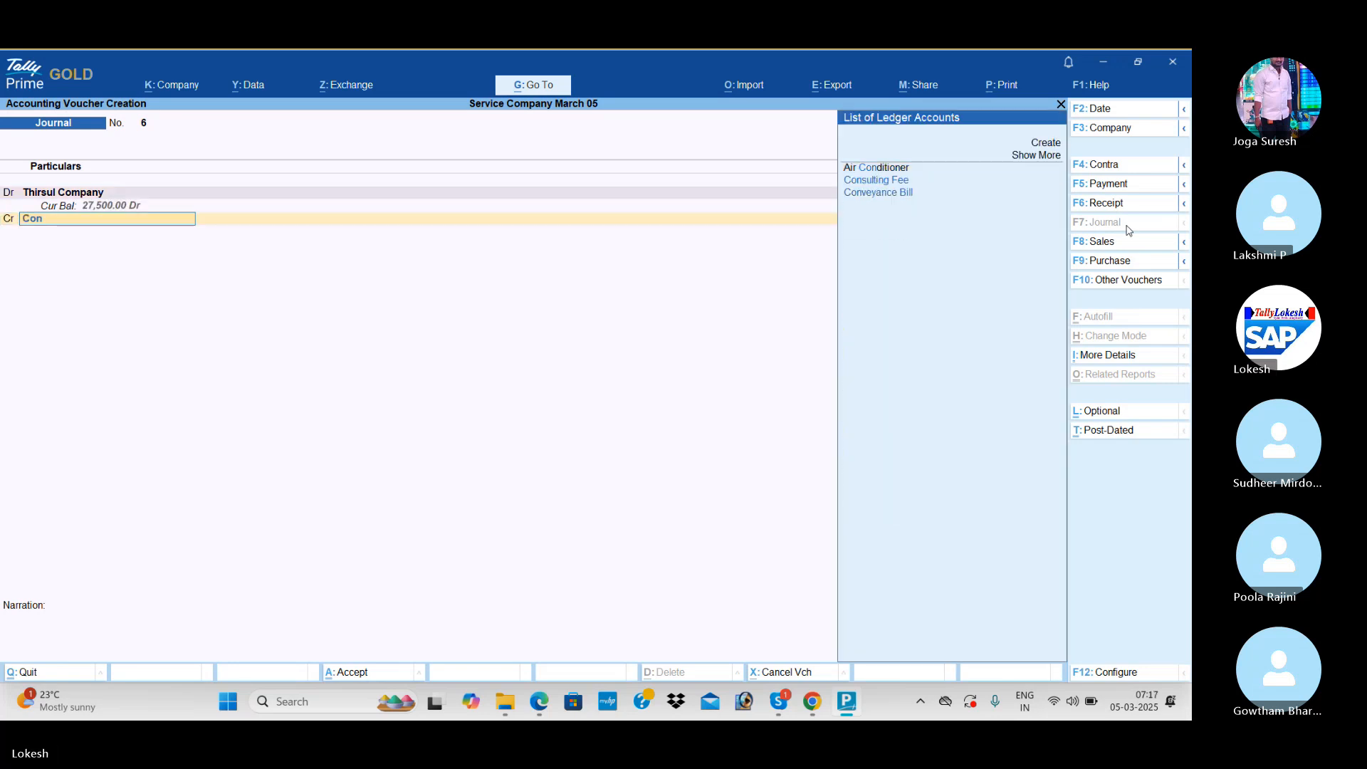
pyautogui.press('Down')
pyautogui.press('Return')
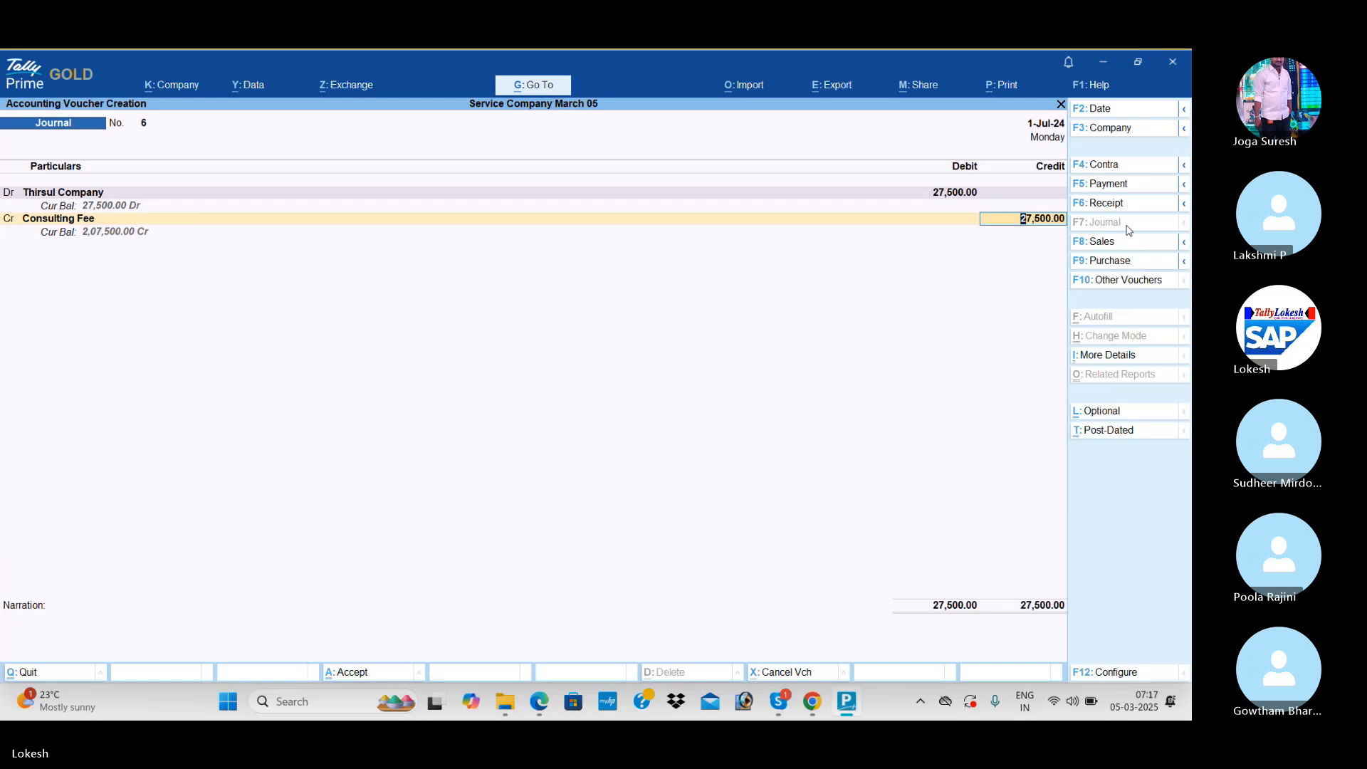
pyautogui.press('Return')
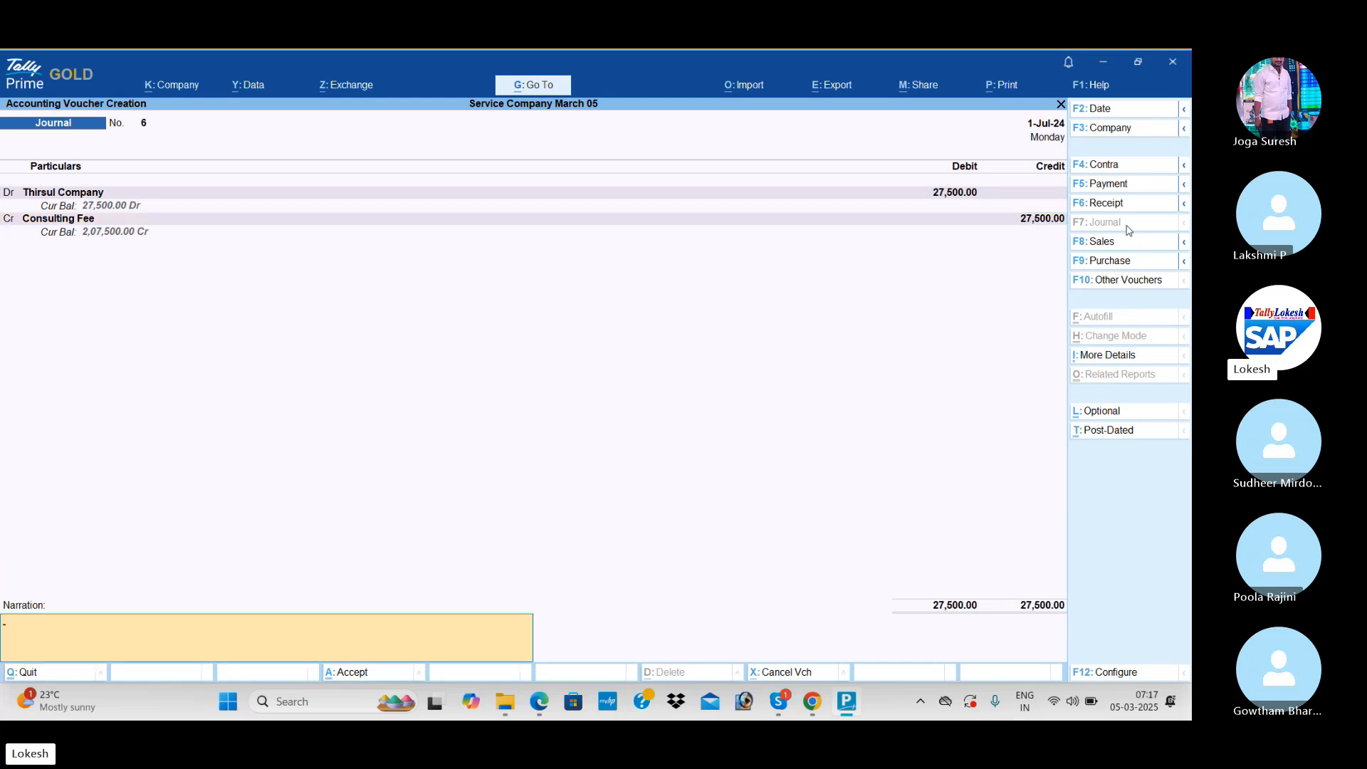
pyautogui.press('Return')
pyautogui.press('Return')
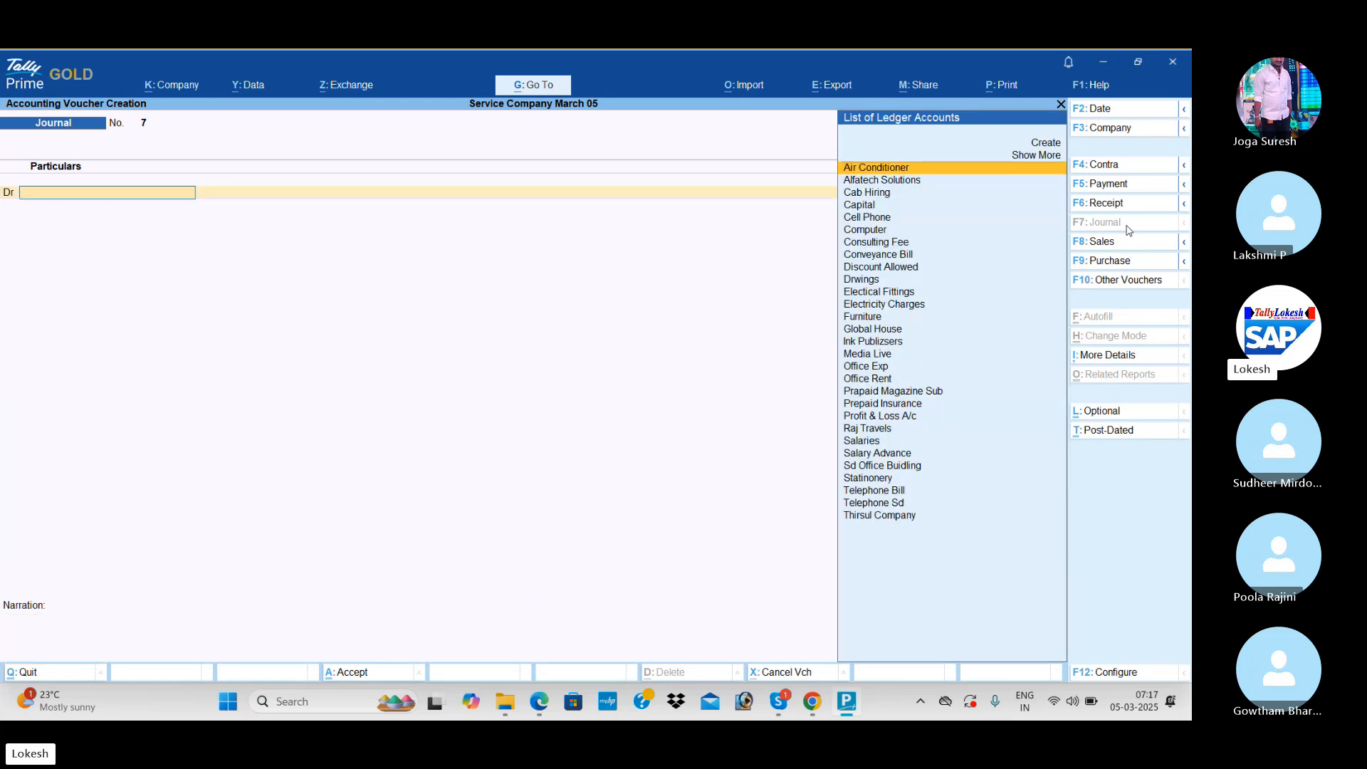
# Record a receipt voucher that credits Thirsul Company with 27,500 and debits Hdfc Bank, and save it
pyautogui.click(1125, 209)
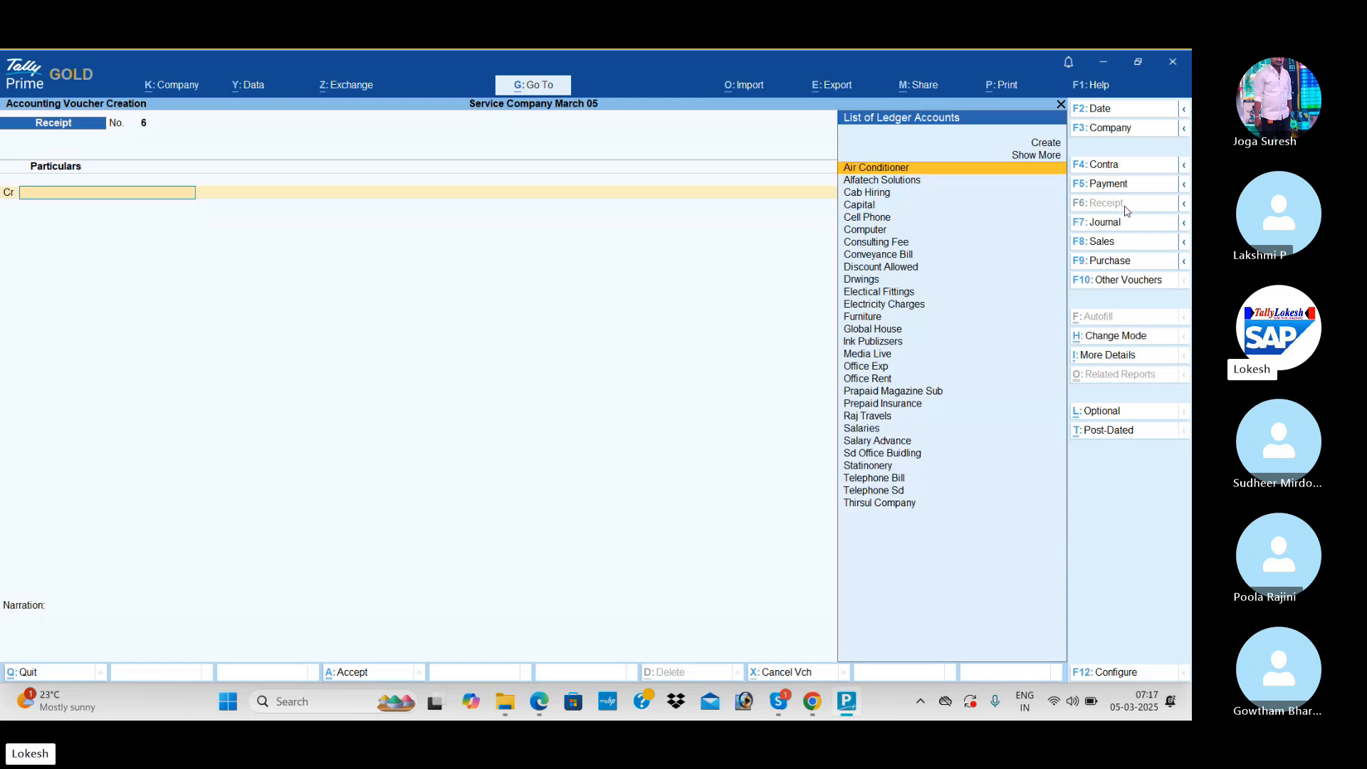
pyautogui.write('Th')
pyautogui.press('Return')
pyautogui.write('27')
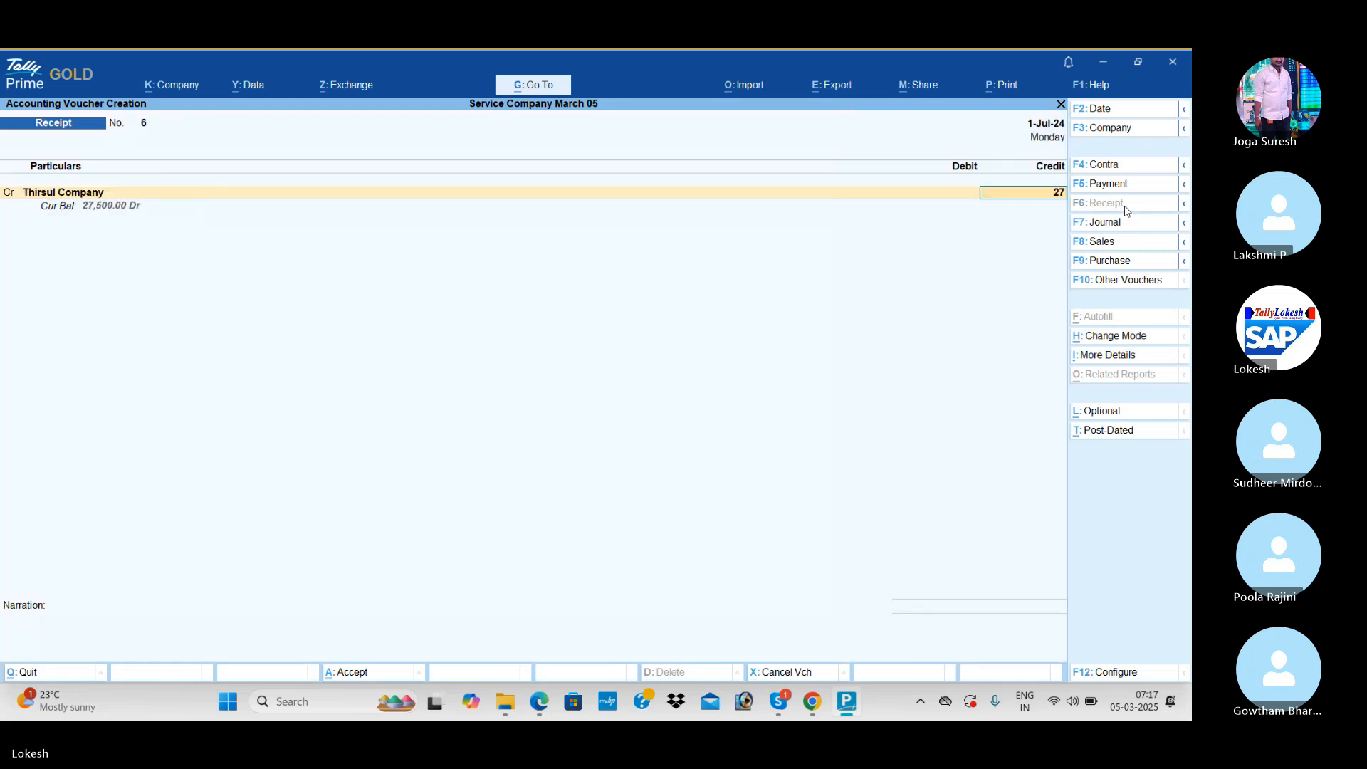
pyautogui.write('500')
pyautogui.press('Return')
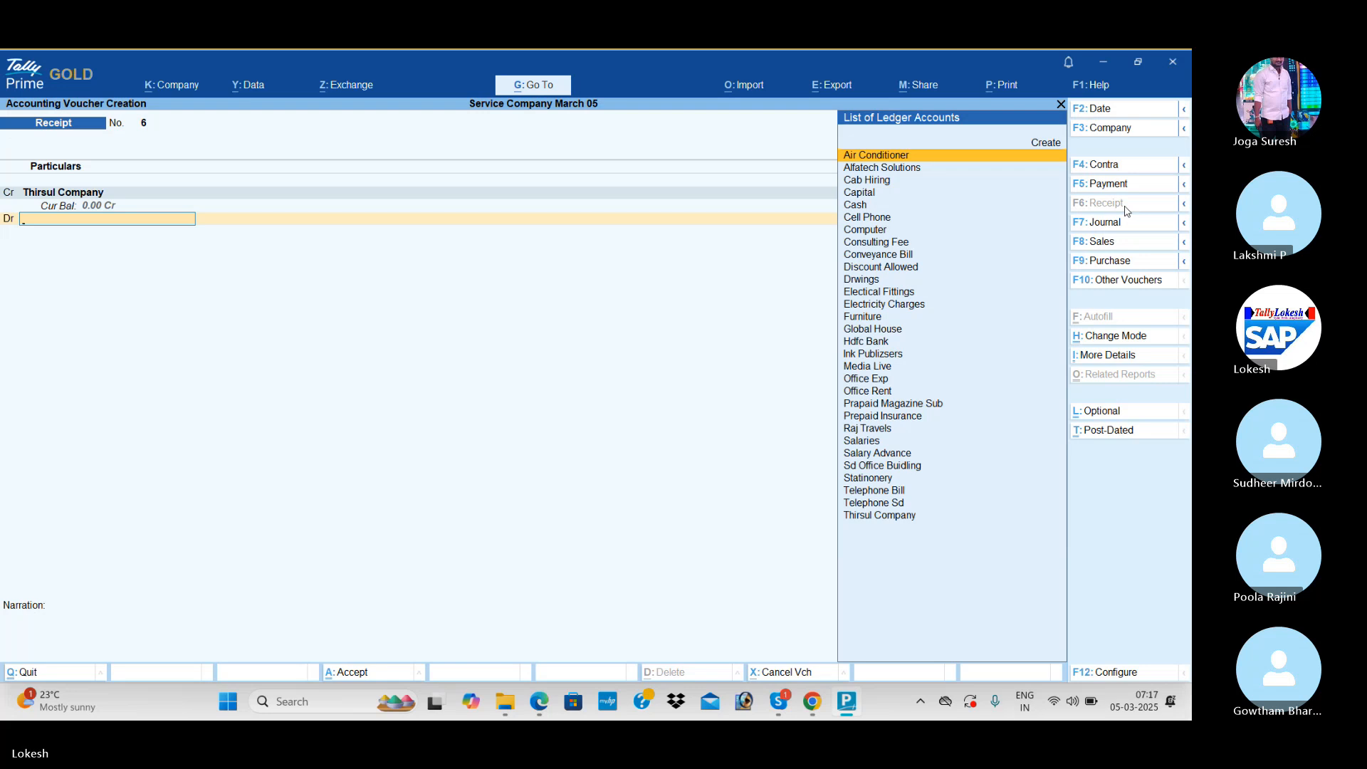
pyautogui.write('hd')
pyautogui.press('Return')
pyautogui.hotkey('ctrl', 'a')
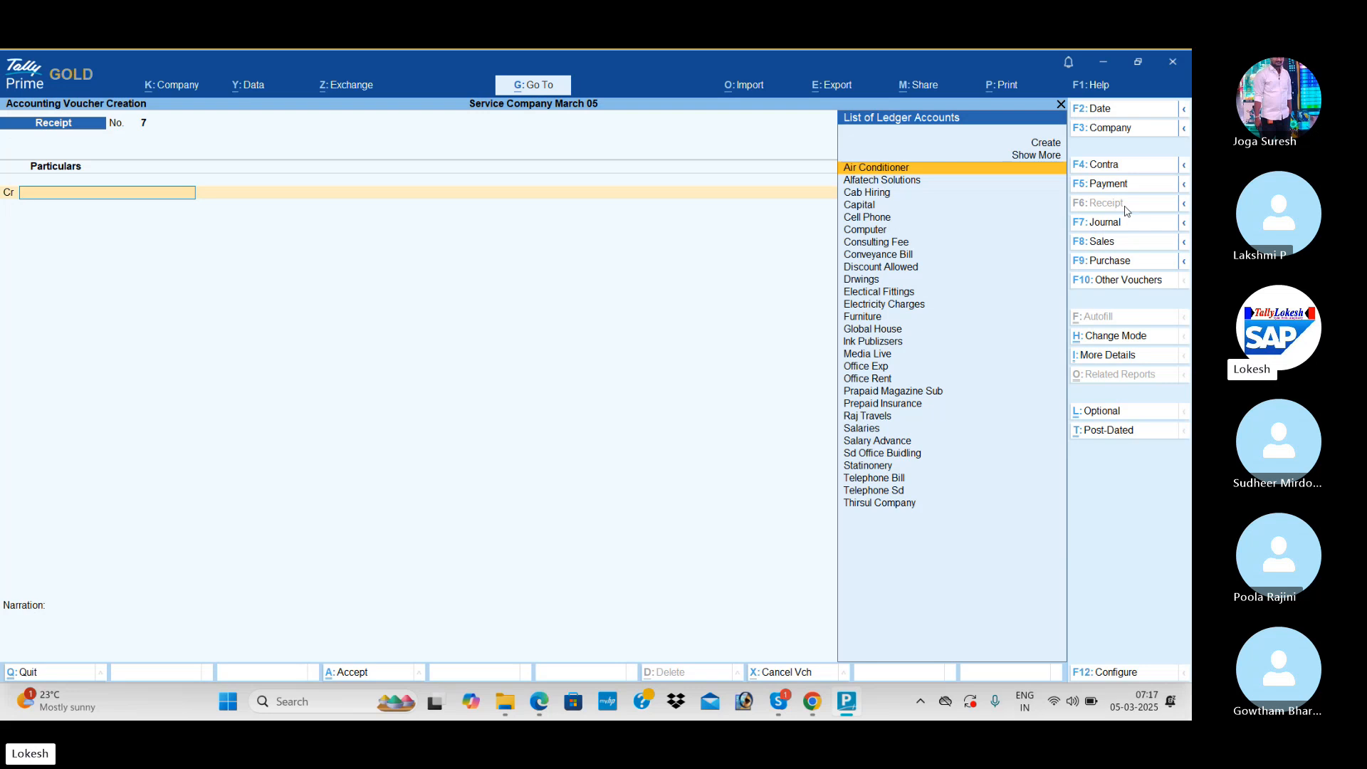
# Start a payment voucher that debits Thirsul Company with 27,500
pyautogui.click(1131, 187)
pyautogui.write('th')
pyautogui.press('Return')
pyautogui.write('27')
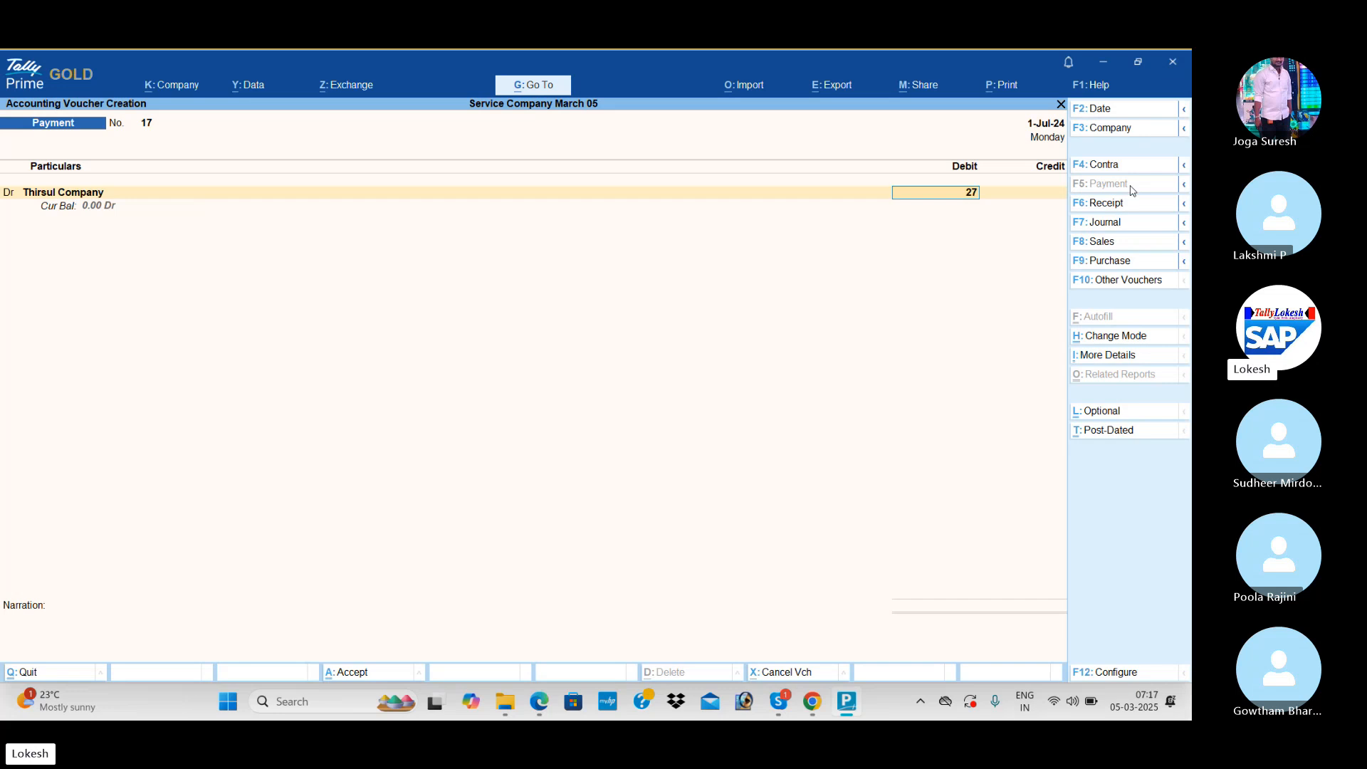
pyautogui.write('500')
pyautogui.press('Return')
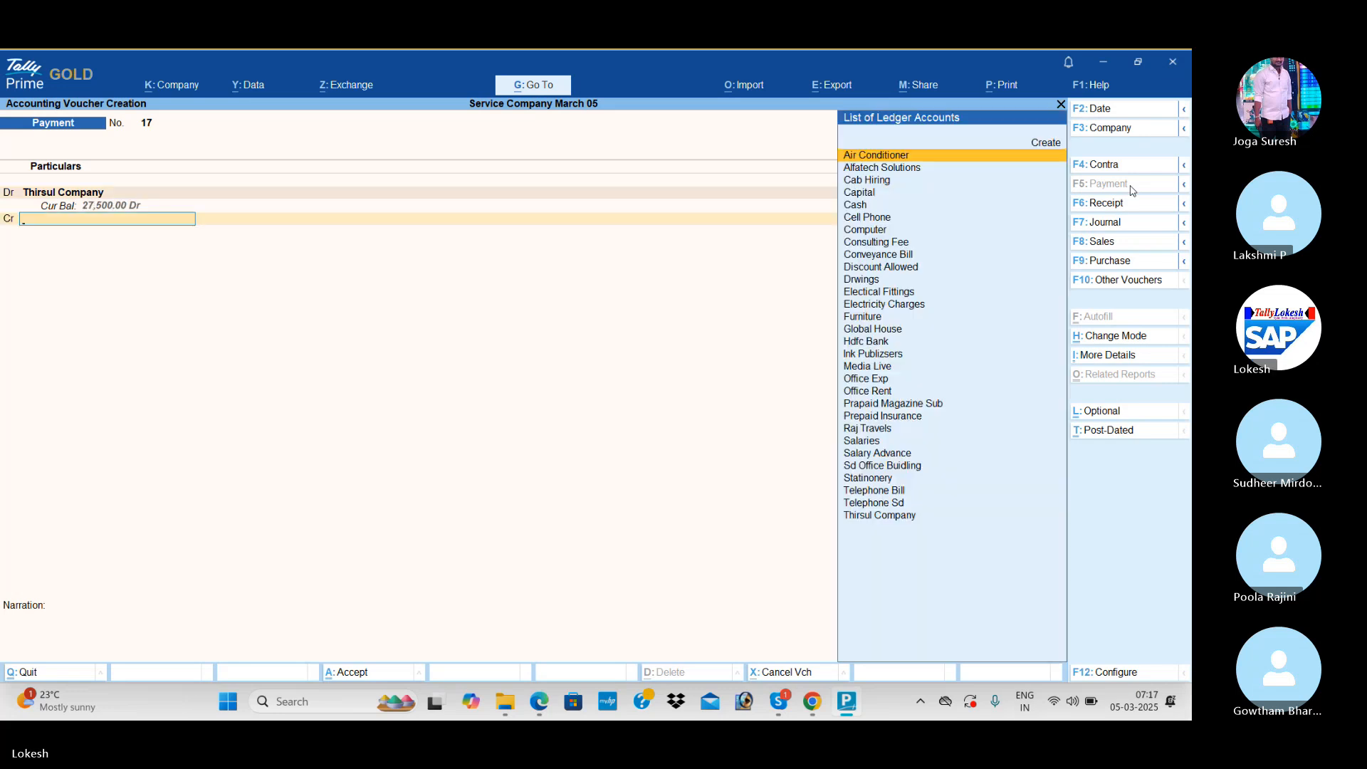
# Credit Hdfc Bank with 27,500, keep the Cheque allocation dated 1-Jul-24 and save the payment voucher
pyautogui.write('h')
pyautogui.press('Return')
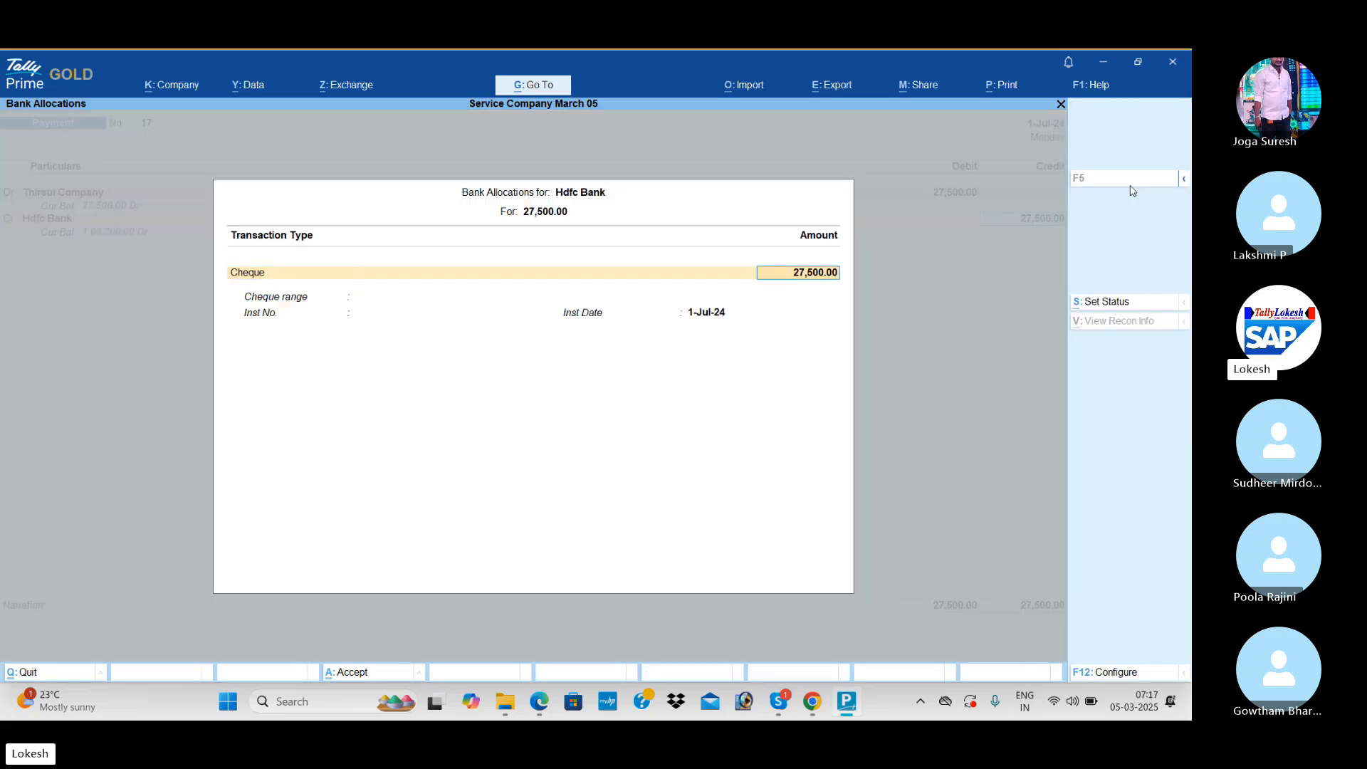
pyautogui.press('Return')
pyautogui.press('Return')
pyautogui.press('Return')
pyautogui.press('Return')
pyautogui.press('Return')
pyautogui.press('Return')
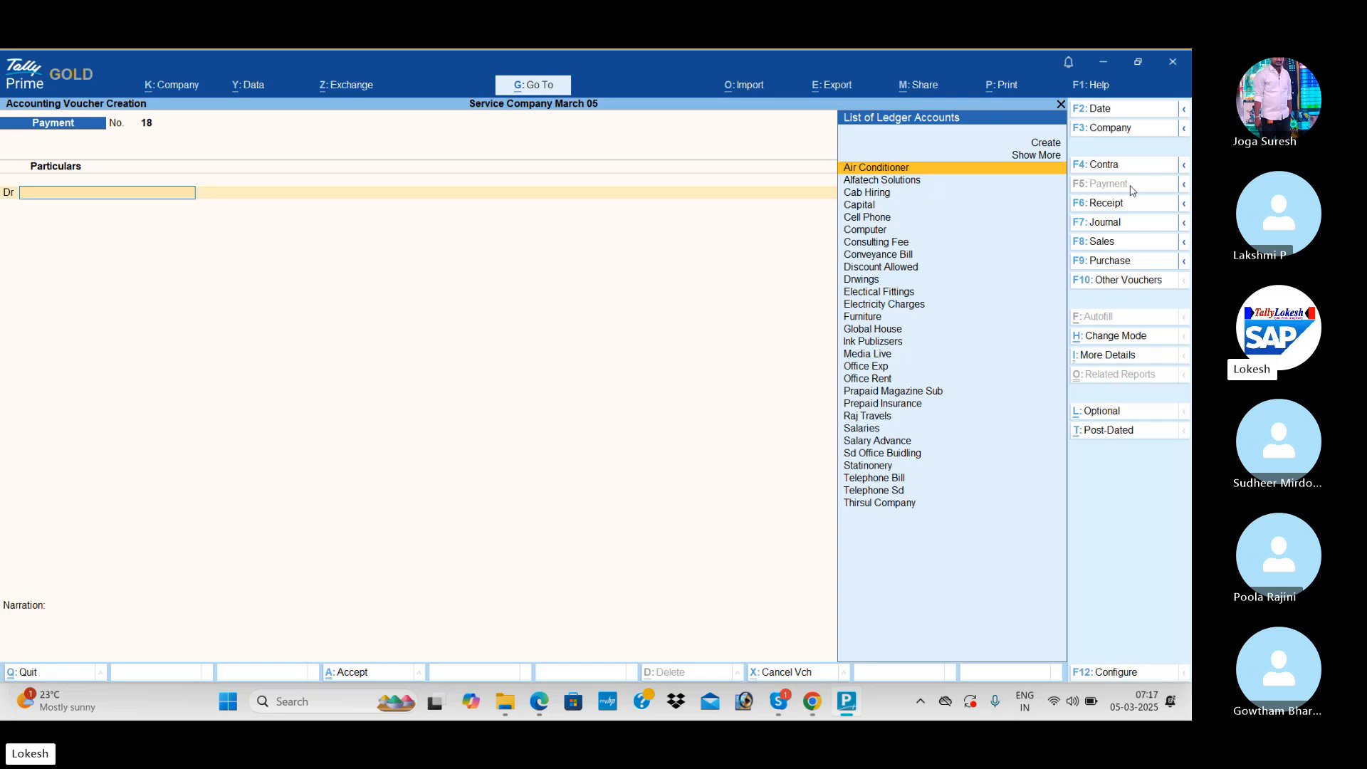
# Start a receipt voucher that credits Thirsul Company with 12,500
pyautogui.click(1134, 207)
pyautogui.write('y')
pyautogui.press('BackSpace')
pyautogui.write('y')
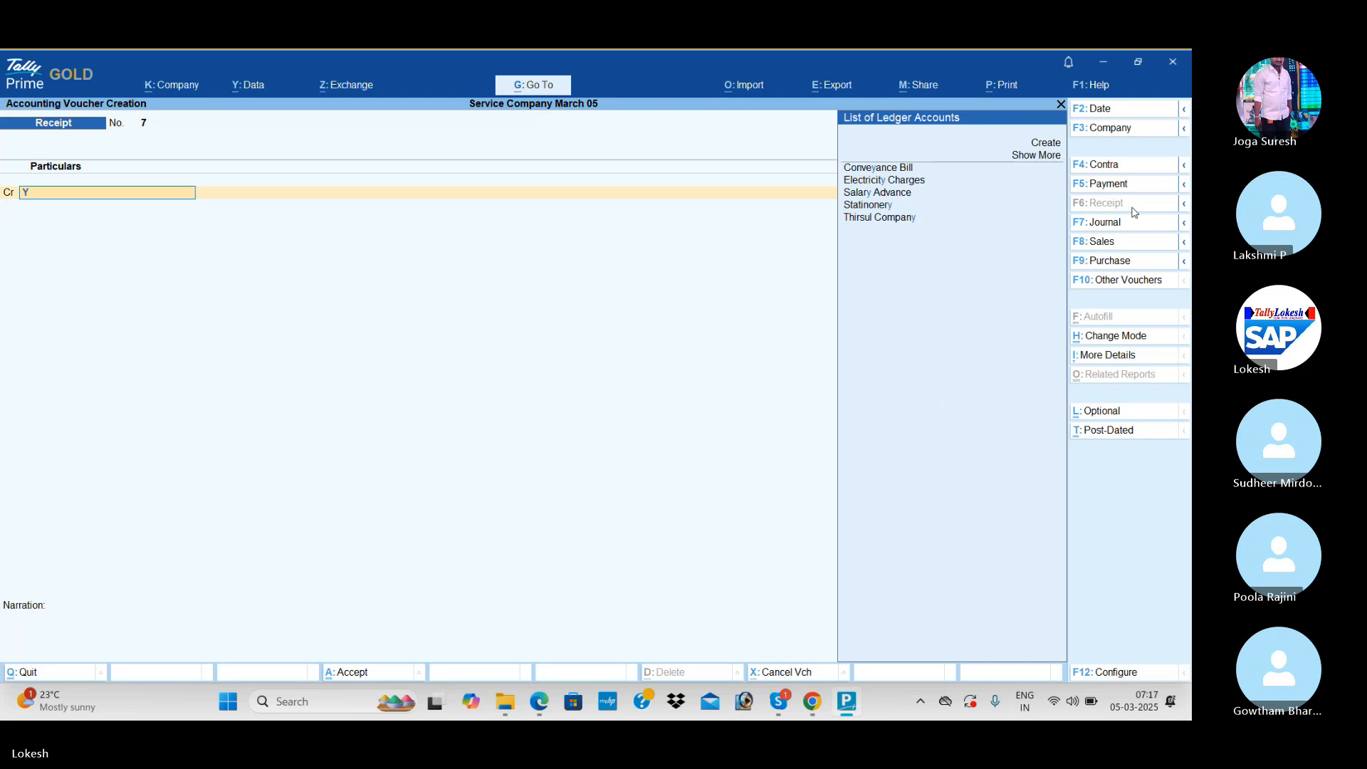
pyautogui.press('BackSpace')
pyautogui.write('th')
pyautogui.press('Return')
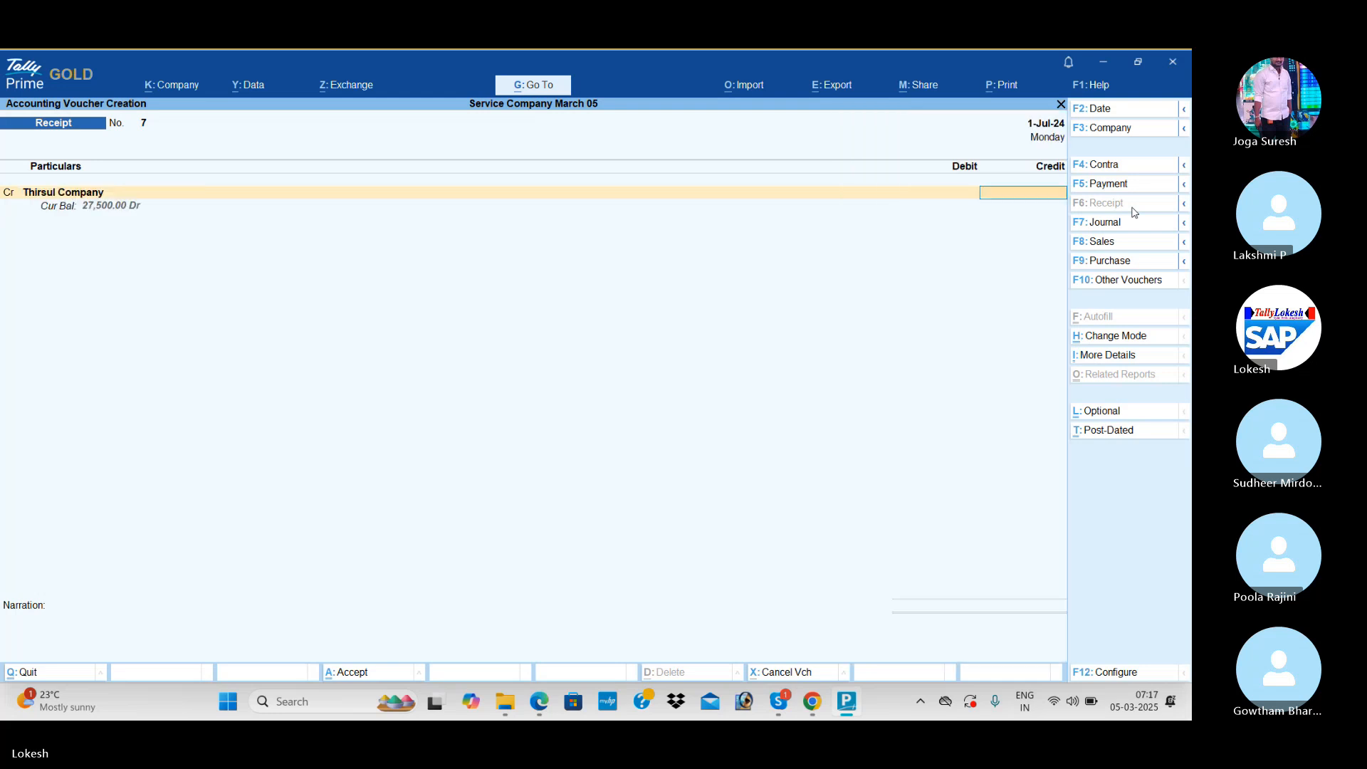
pyautogui.write('12500')
pyautogui.press('Return')
# Debit Cash with 12,500 instead of the suggested Hdfc Bank and save the receipt voucher
pyautogui.press('Return')
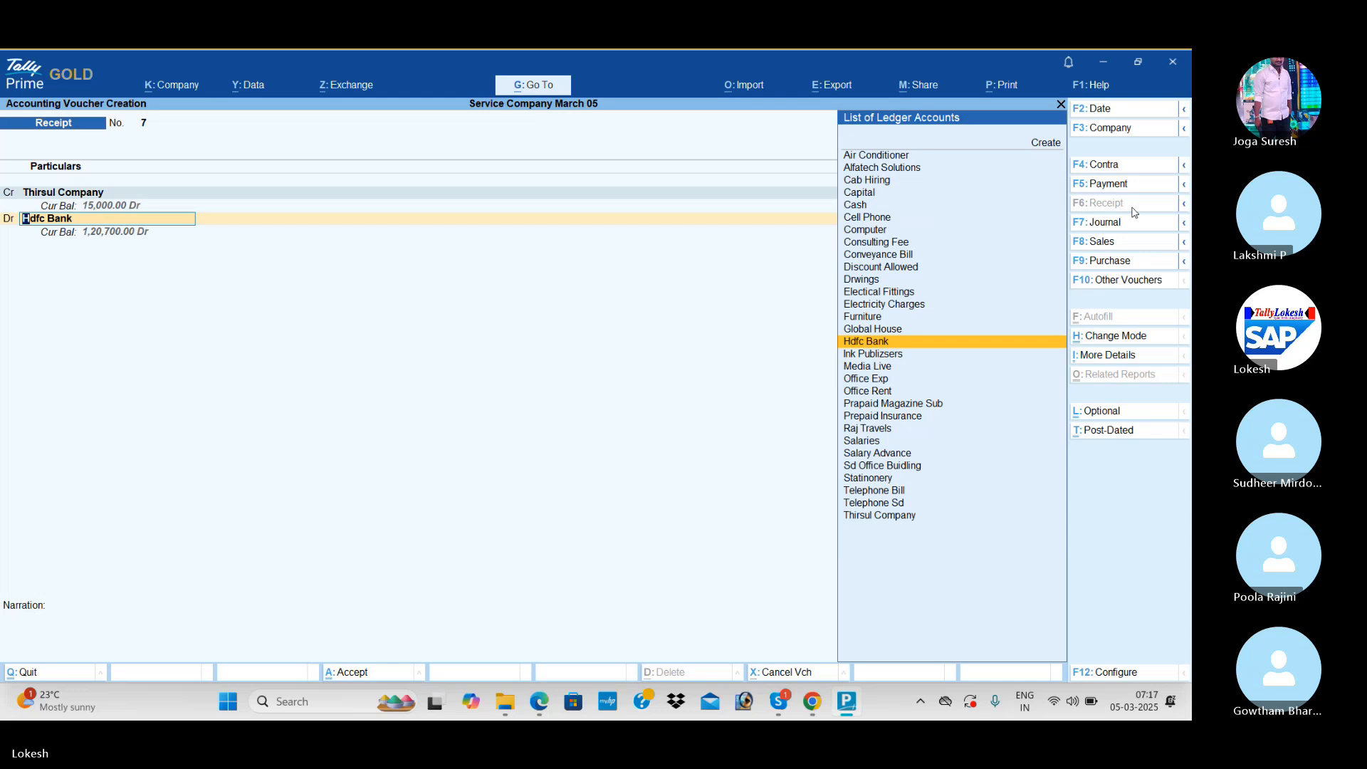
pyautogui.write('cas')
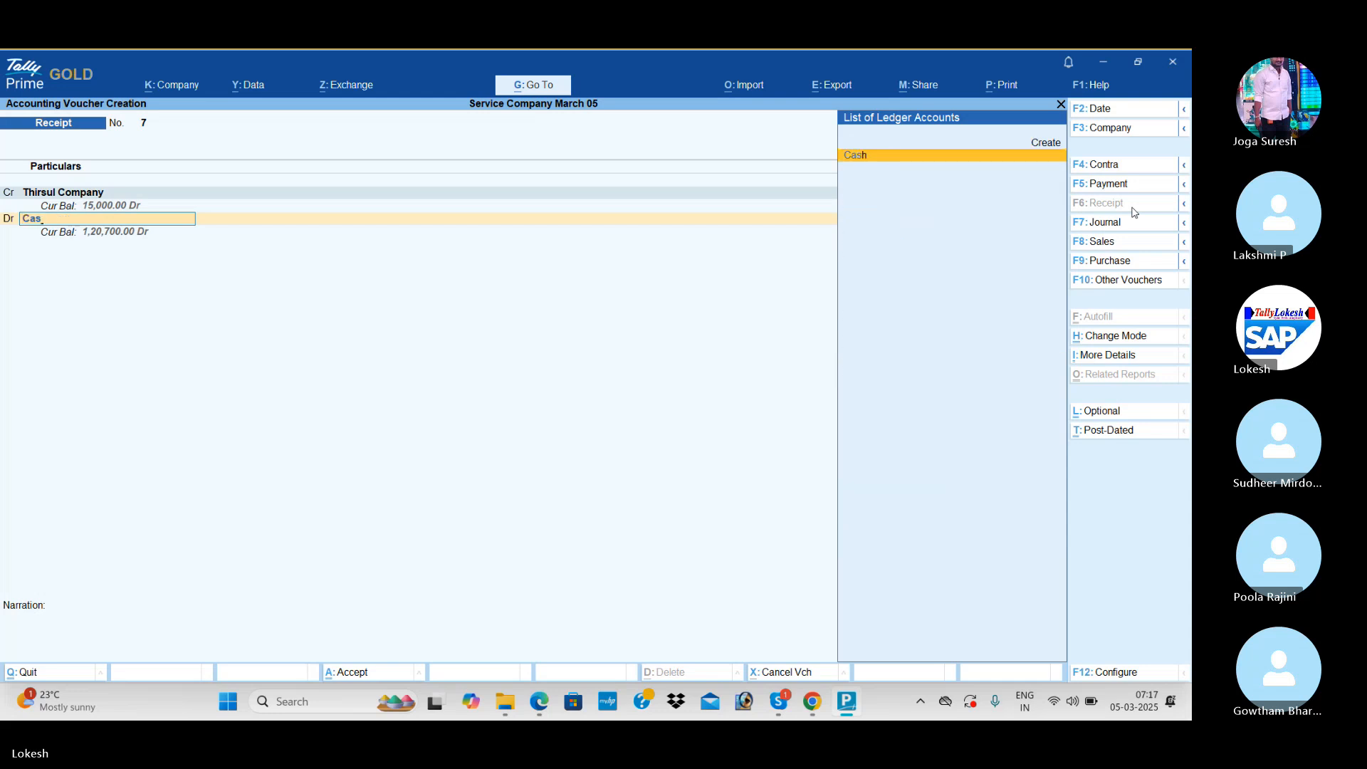
pyautogui.press('Return')
pyautogui.press('Return')
pyautogui.press('Return')
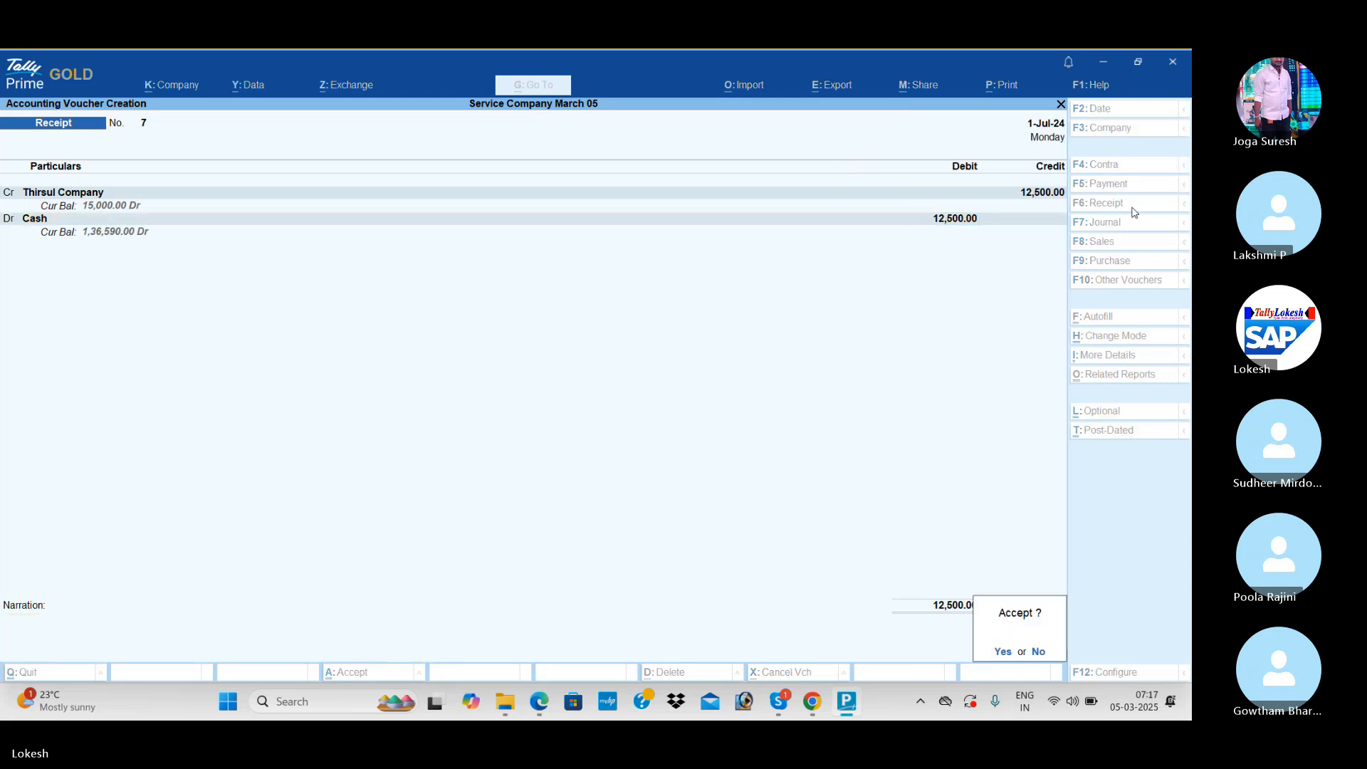
pyautogui.press('Return')
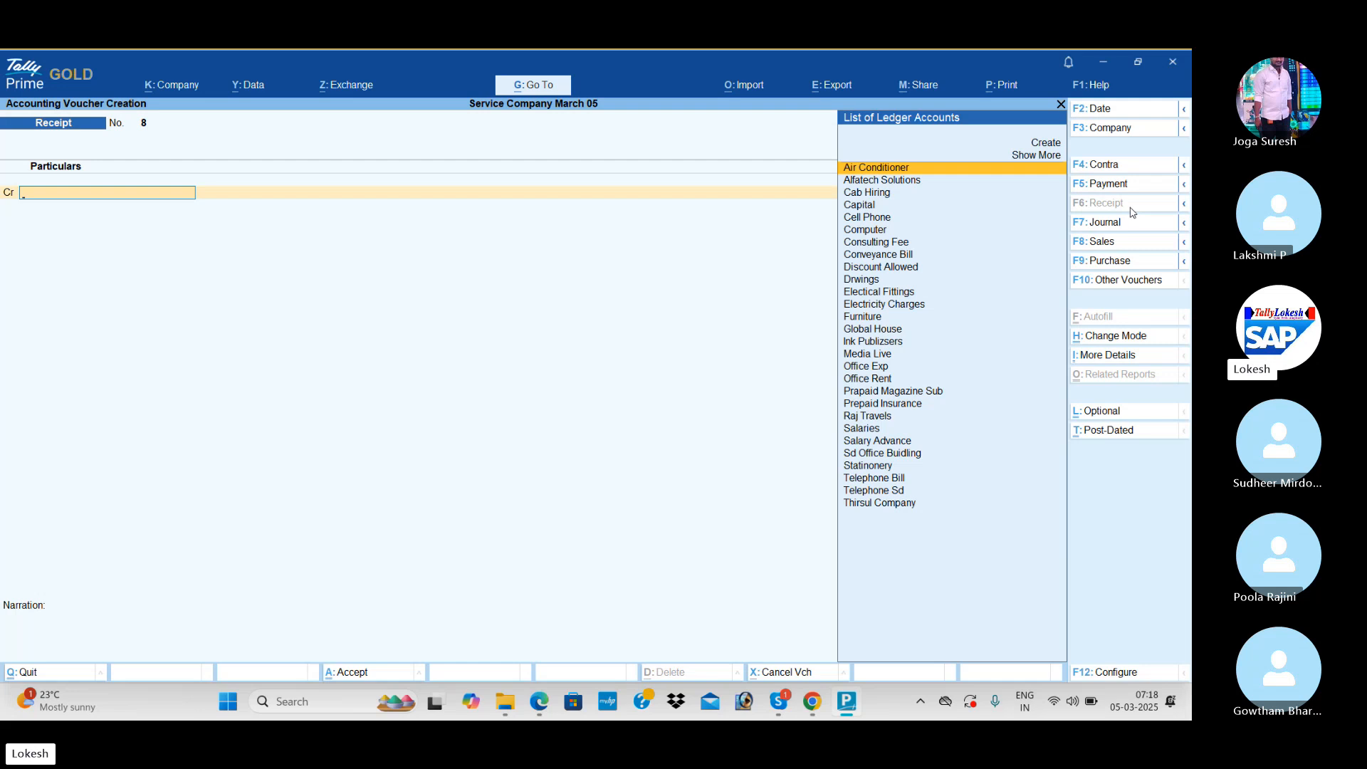
# Start a journal voucher and create an Office Equipment ledger under Fixed Assets for its debit line
pyautogui.click(1122, 234)
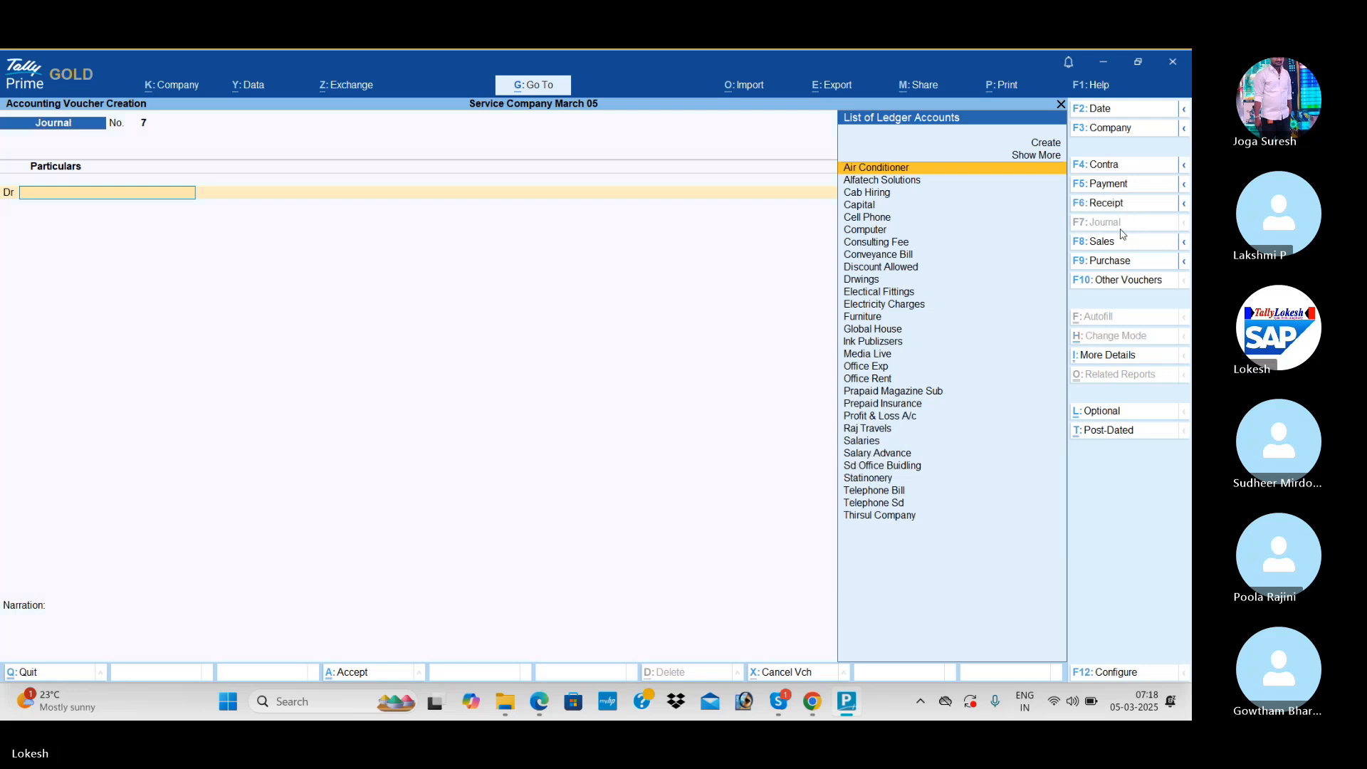
pyautogui.hotkey('alt', 'c')
pyautogui.write('Offic')
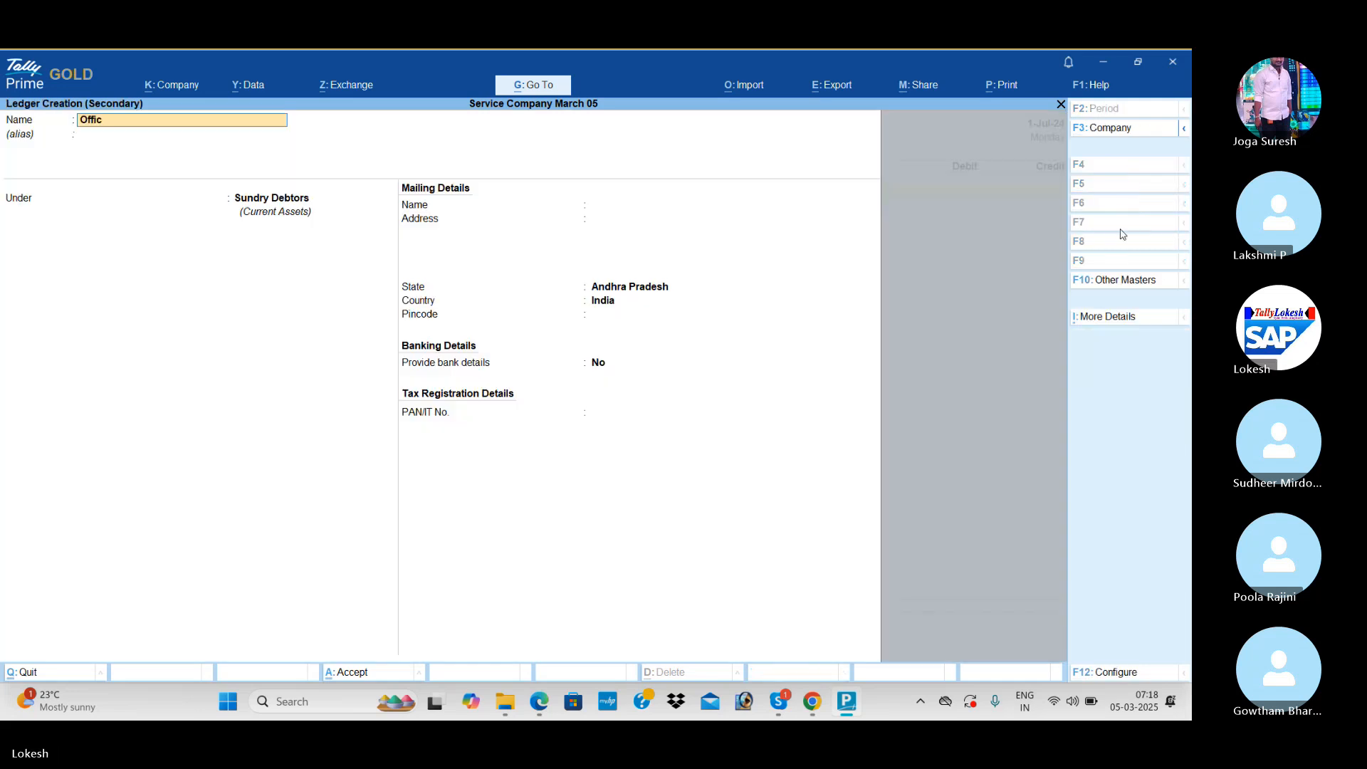
pyautogui.write('e equipment')
pyautogui.press('Return')
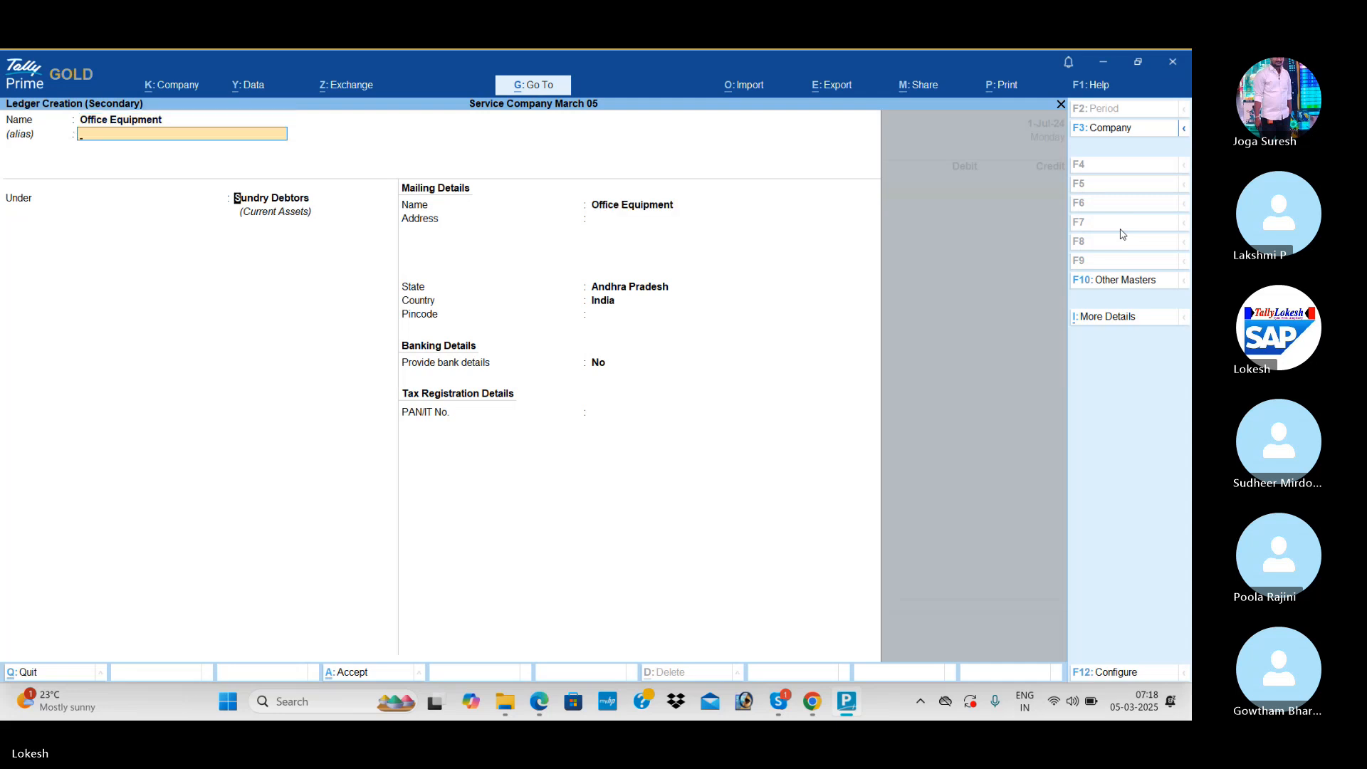
pyautogui.press('Return')
pyautogui.write('Fi')
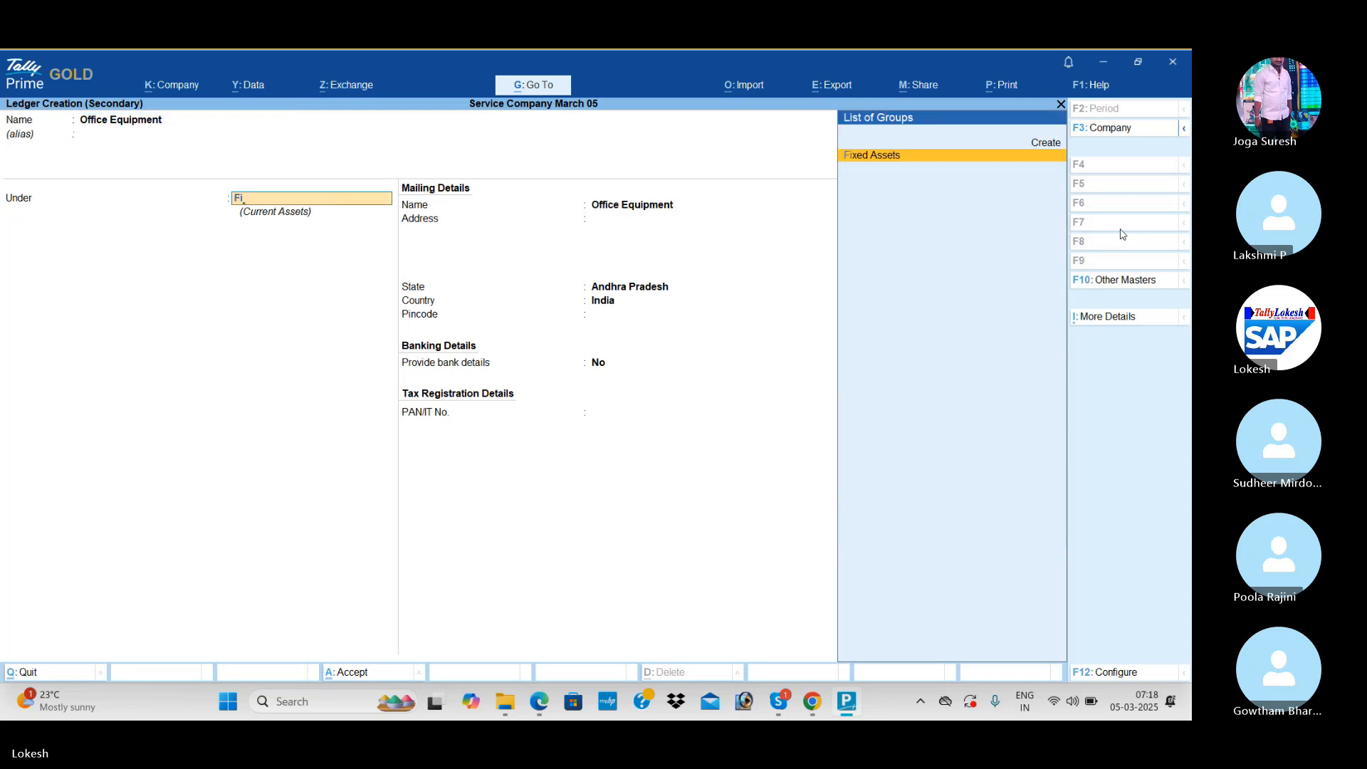
pyautogui.press('Return')
pyautogui.hotkey('ctrl', 'a')
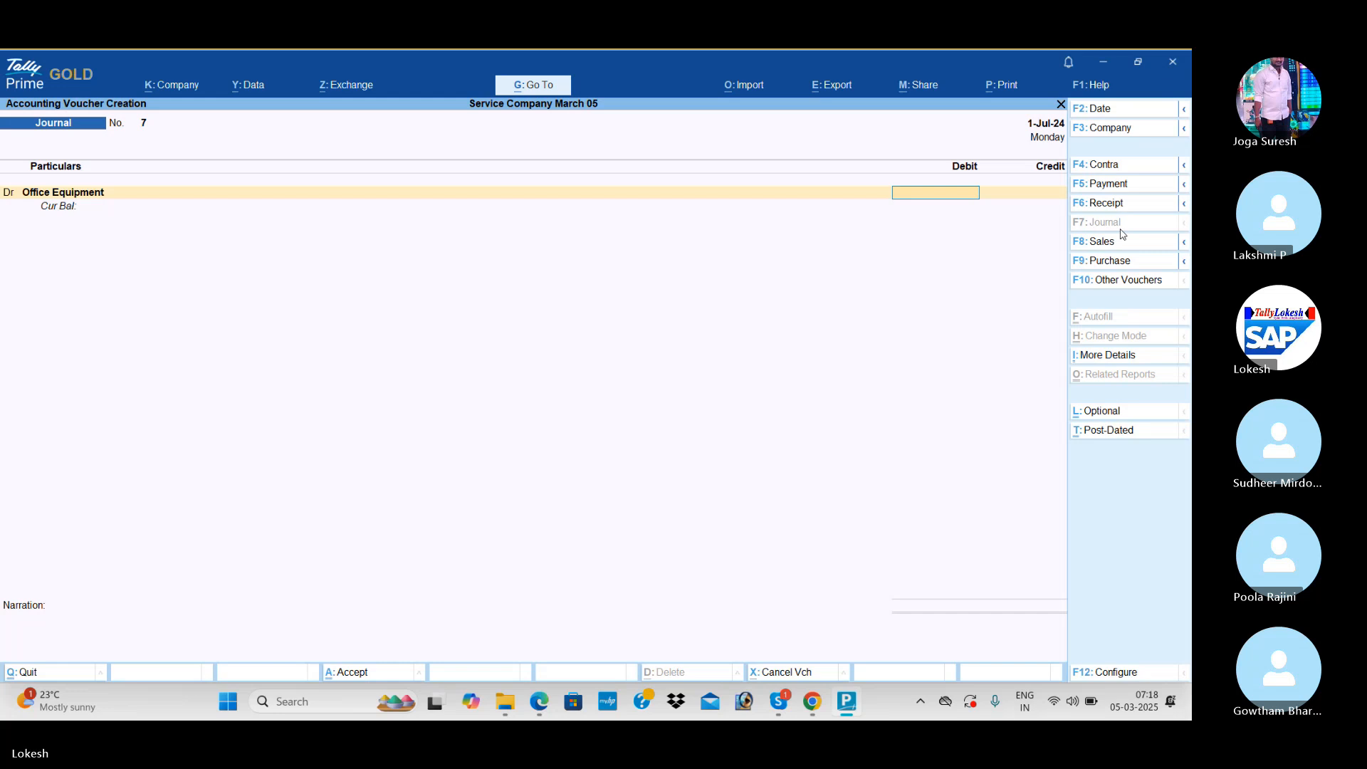
# Debit Office Equipment with 12,000 and create a Transform Tech ledger under Sundry Creditors for the credit line
pyautogui.write('12000')
pyautogui.press('Return')
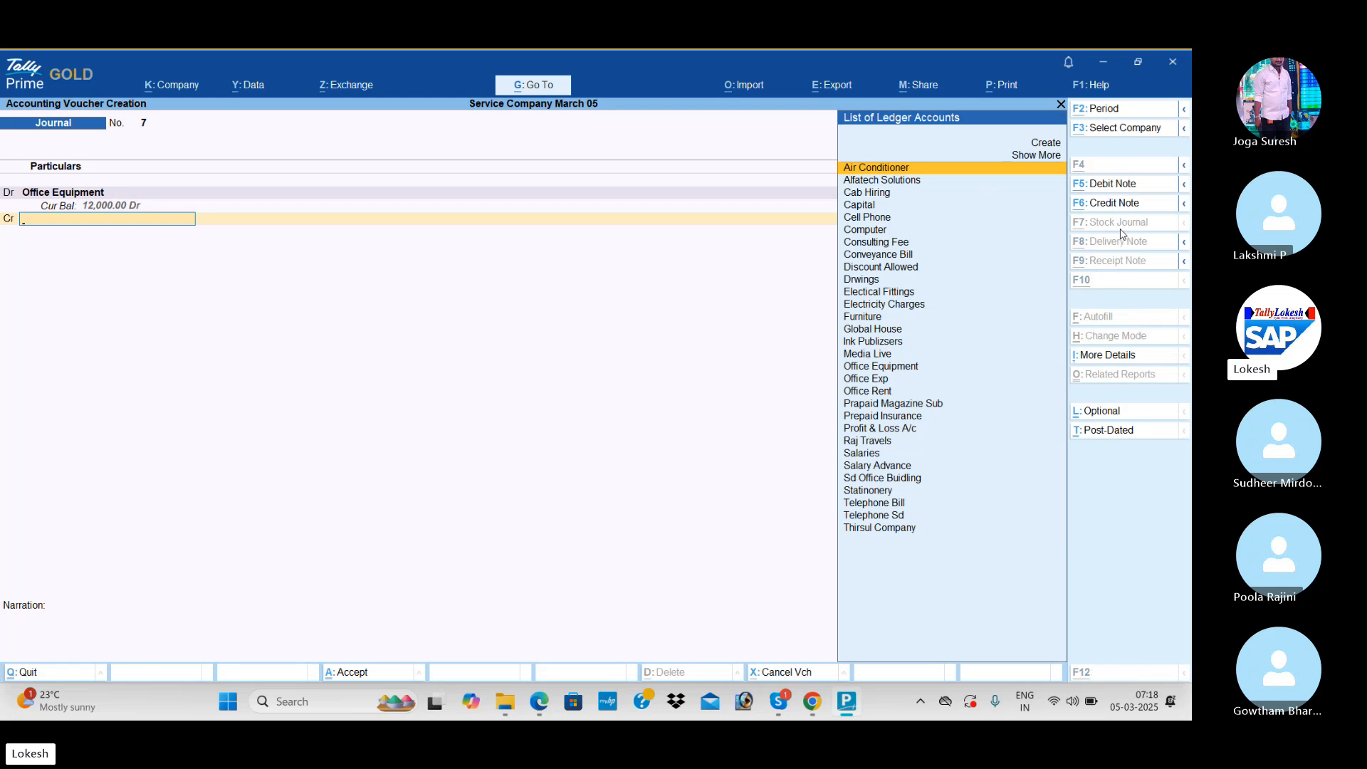
pyautogui.hotkey('alt', 'c')
pyautogui.write('Transform')
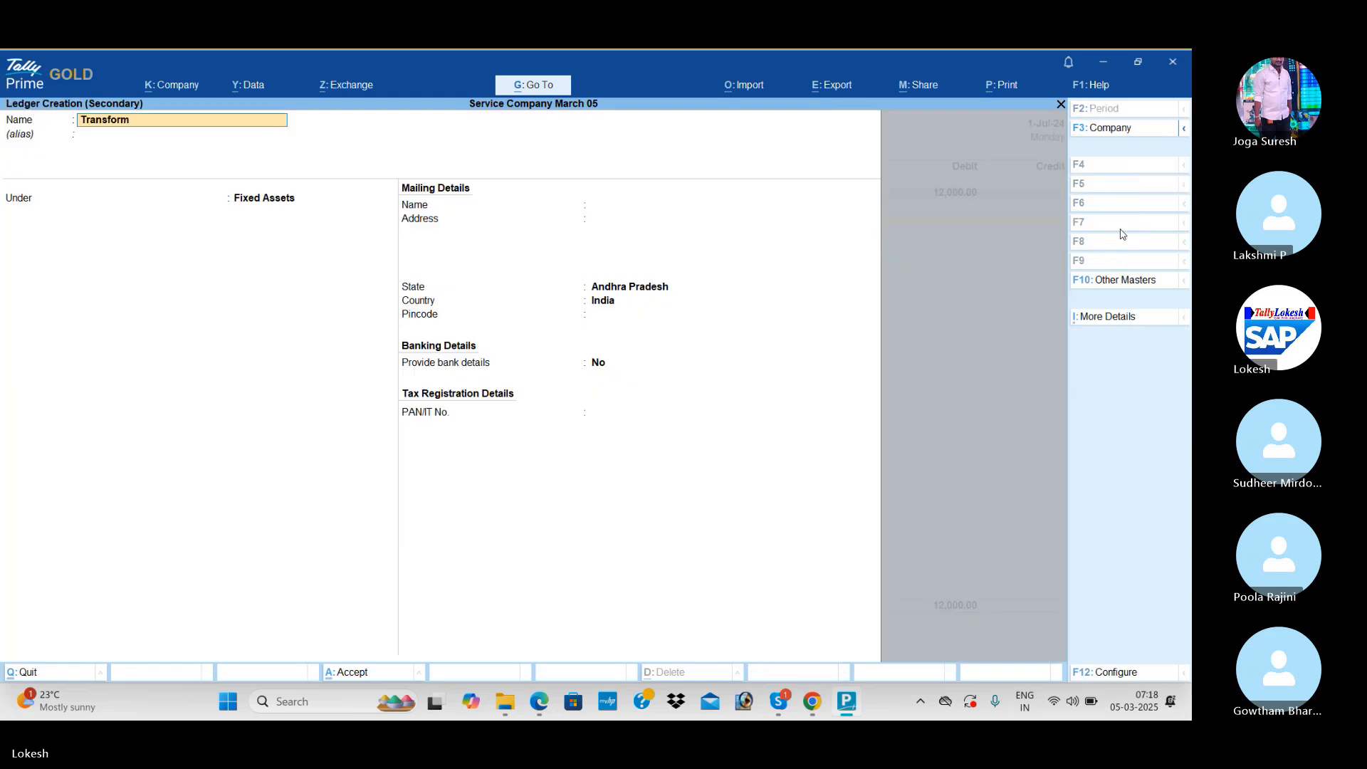
pyautogui.write(' Tech')
pyautogui.press('Return')
pyautogui.press('Return')
pyautogui.write('Sun')
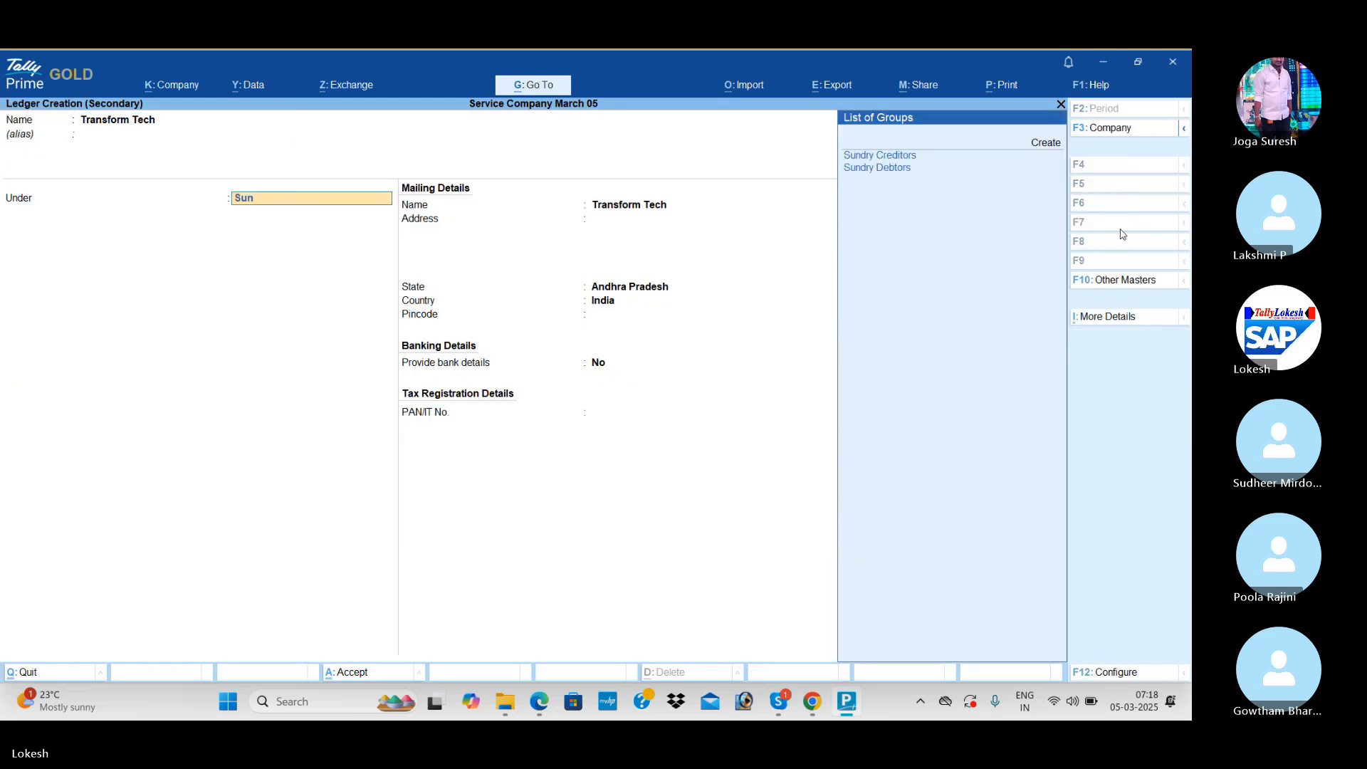
pyautogui.press('Down')
pyautogui.press('Up')
pyautogui.press('Return')
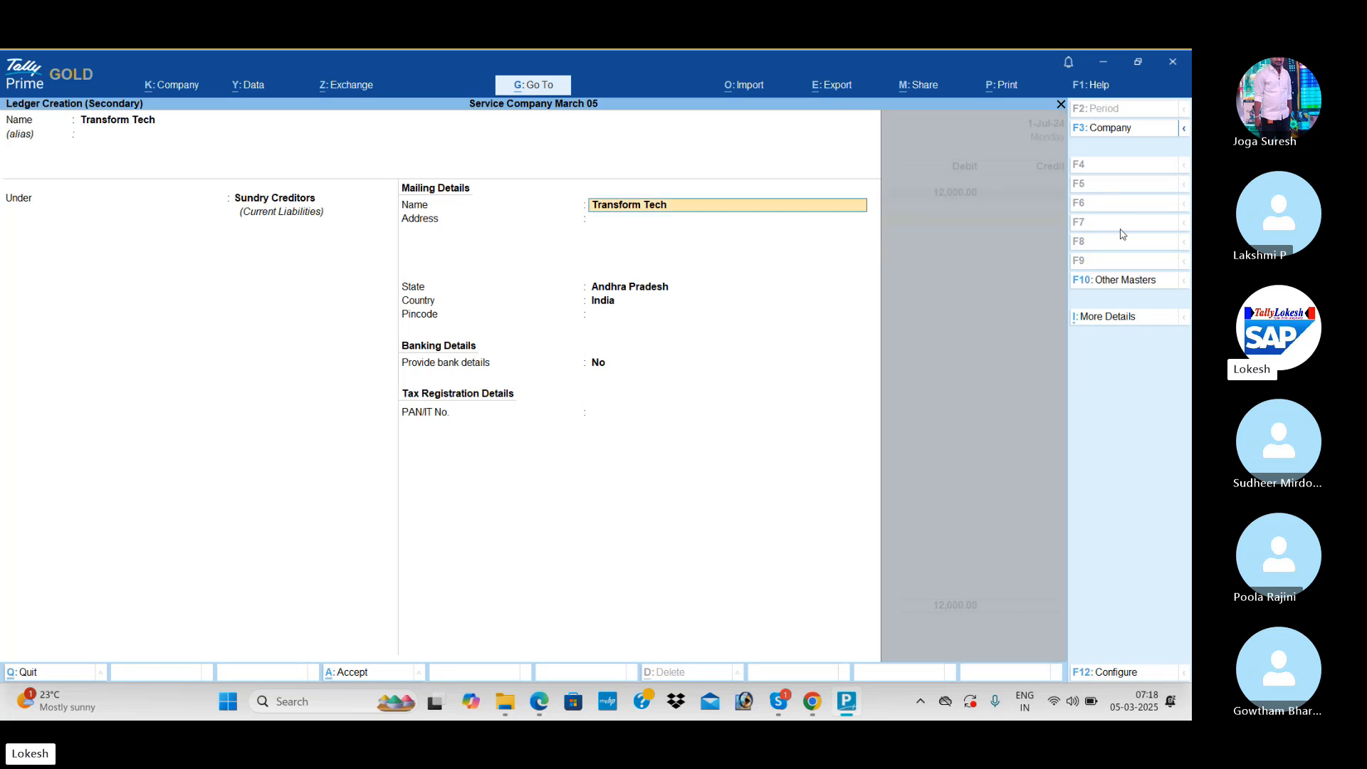
pyautogui.hotkey('ctrl', 'a')
# Credit Transform Tech with 12,000 and save the journal voucher
pyautogui.press('Return')
pyautogui.press('Return')
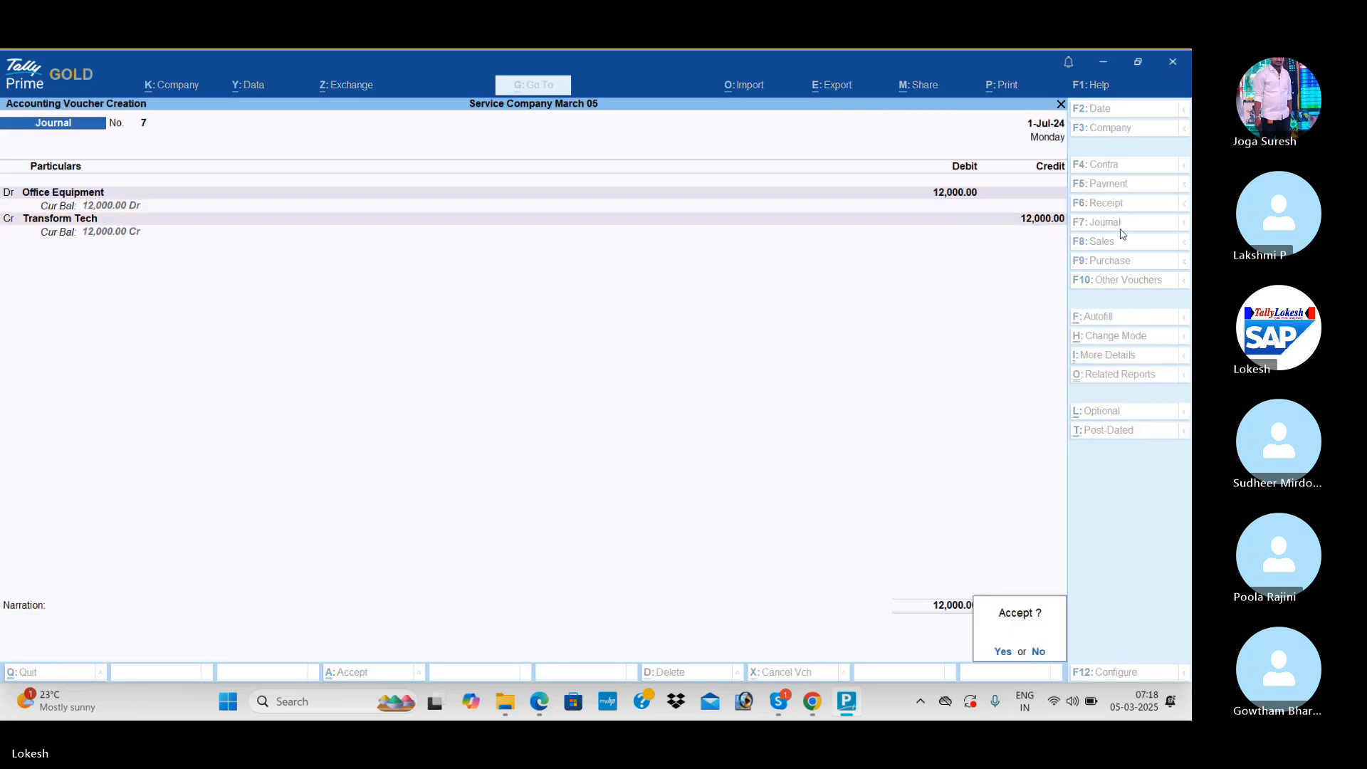
pyautogui.press('Return')
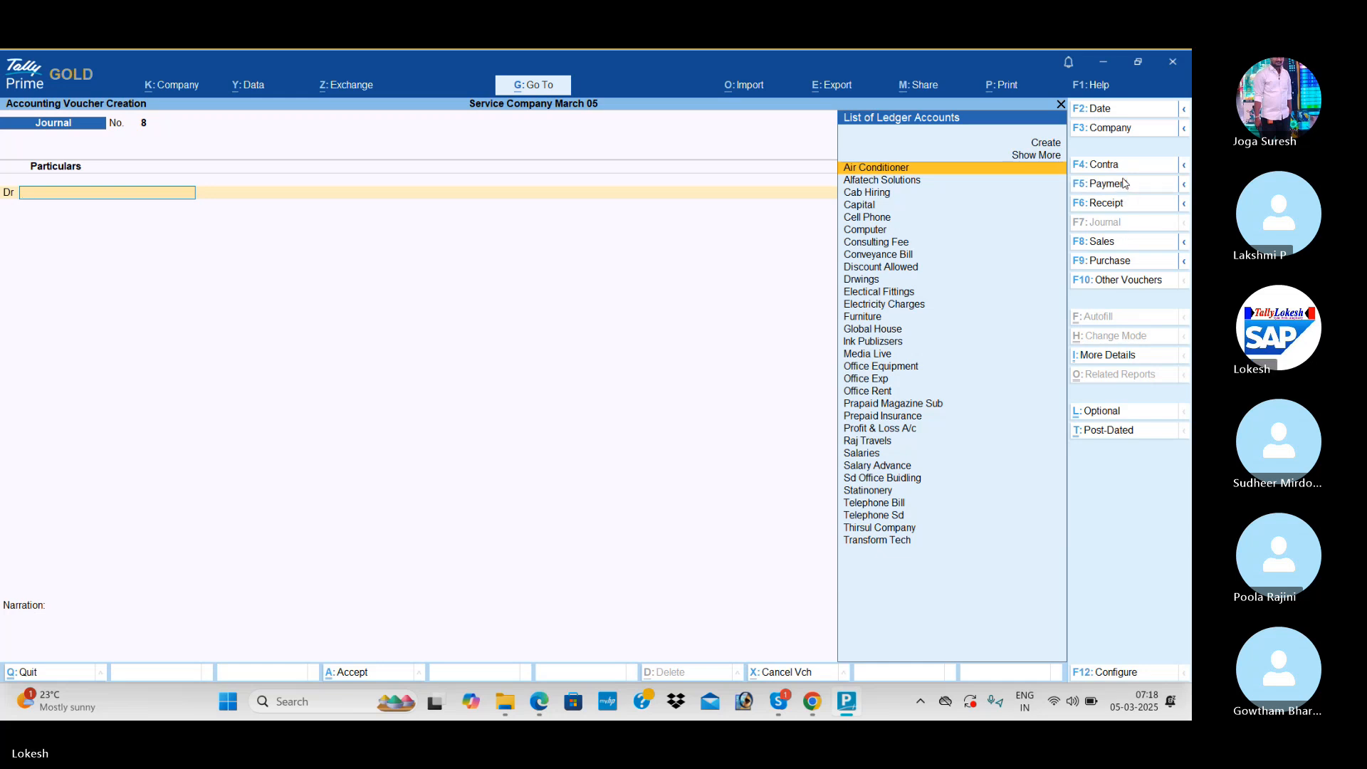
# Create a Bank Charges ledger under Indirect Expenses for the debit line of a payment voucher
pyautogui.hotkey('alt', 'c')
pyautogui.write('Bank Ch')
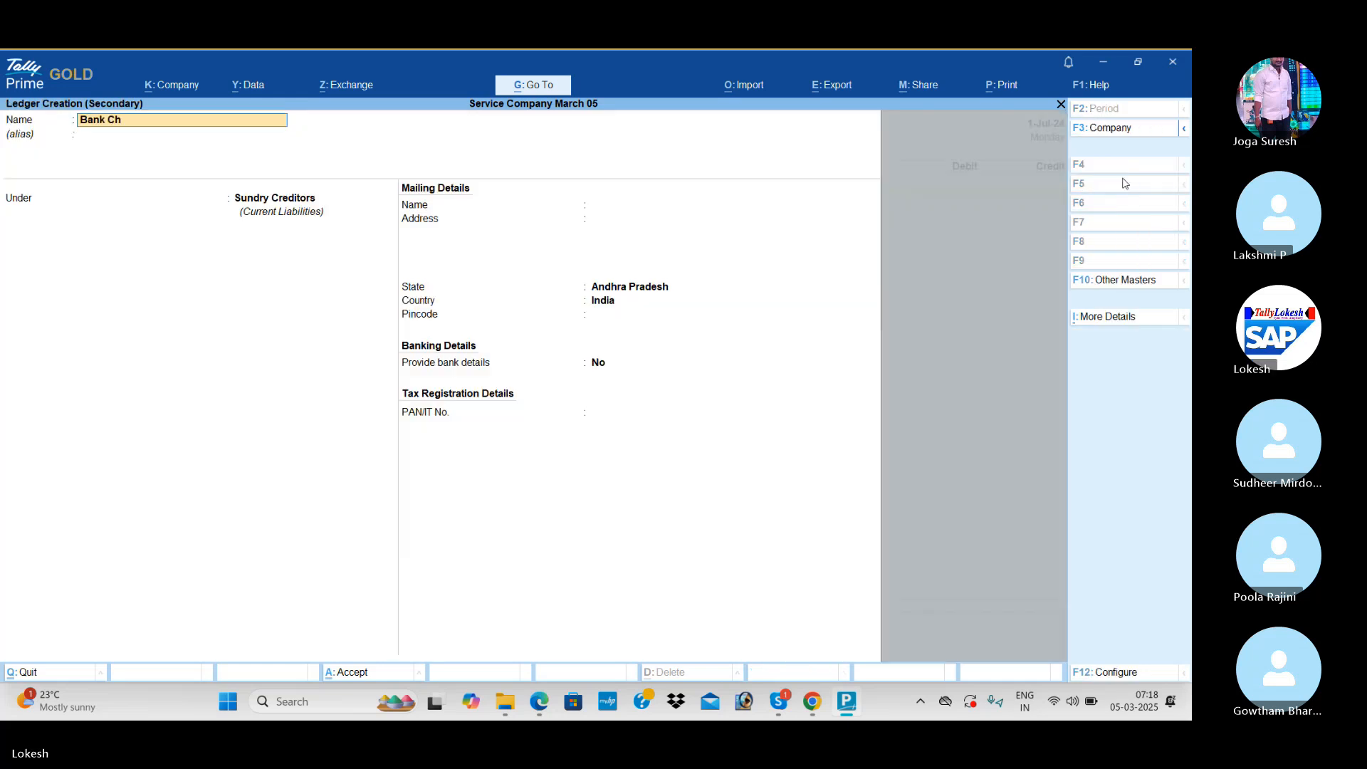
pyautogui.write('arges')
pyautogui.press('Return')
pyautogui.press('Return')
pyautogui.write('Ind')
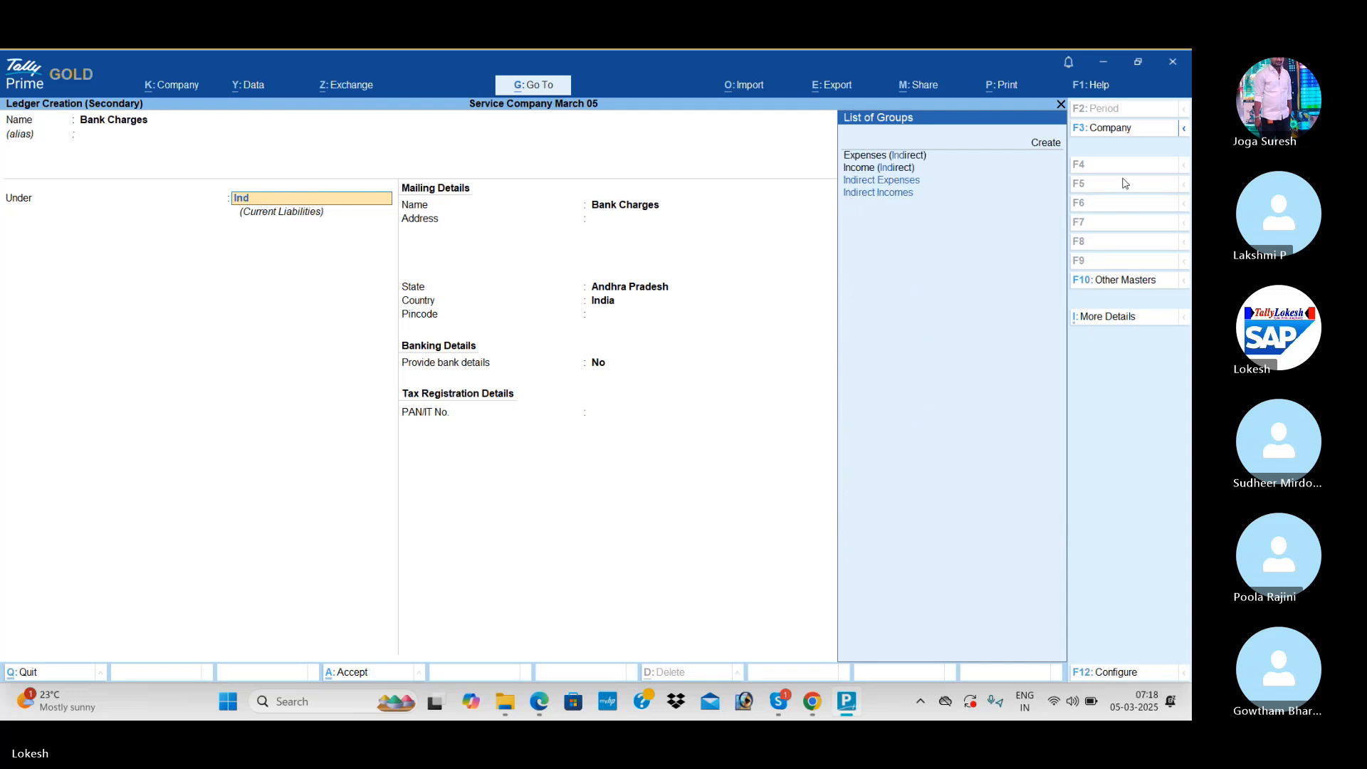
pyautogui.press('Return')
pyautogui.hotkey('ctrl', 'a')
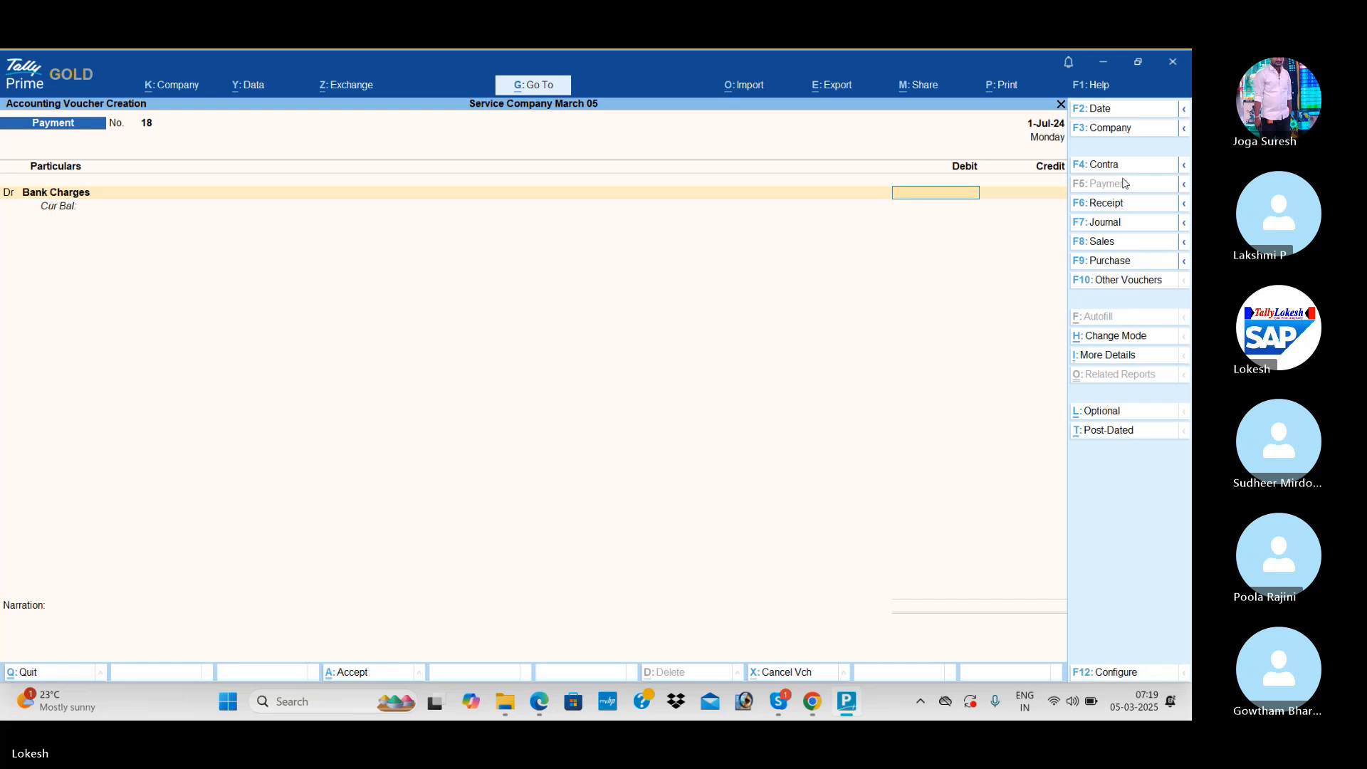
# Debit Bank Charges with 500, credit Hdfc Bank with the same amount and save the payment voucher
pyautogui.write('500')
pyautogui.press('Return')
pyautogui.write('G')
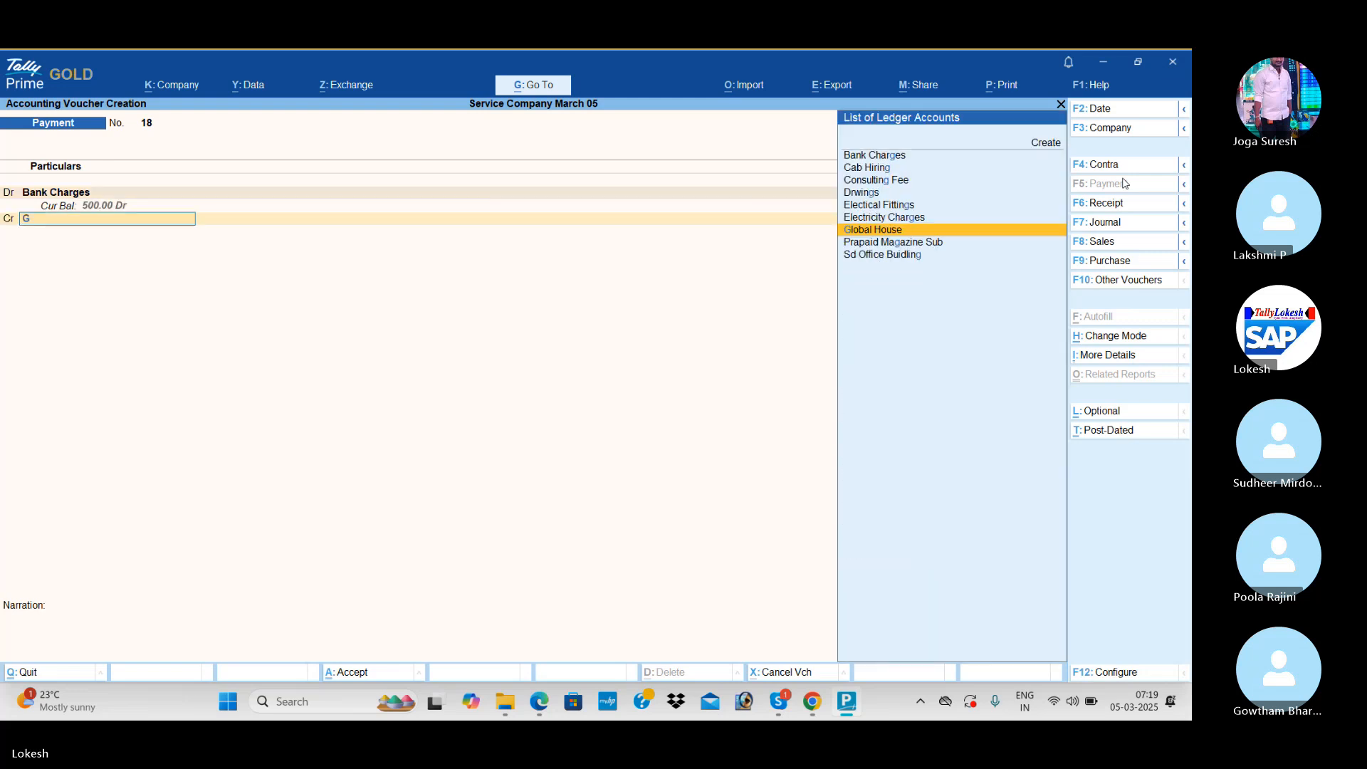
pyautogui.press('BackSpace')
pyautogui.write('H')
pyautogui.press('Return')
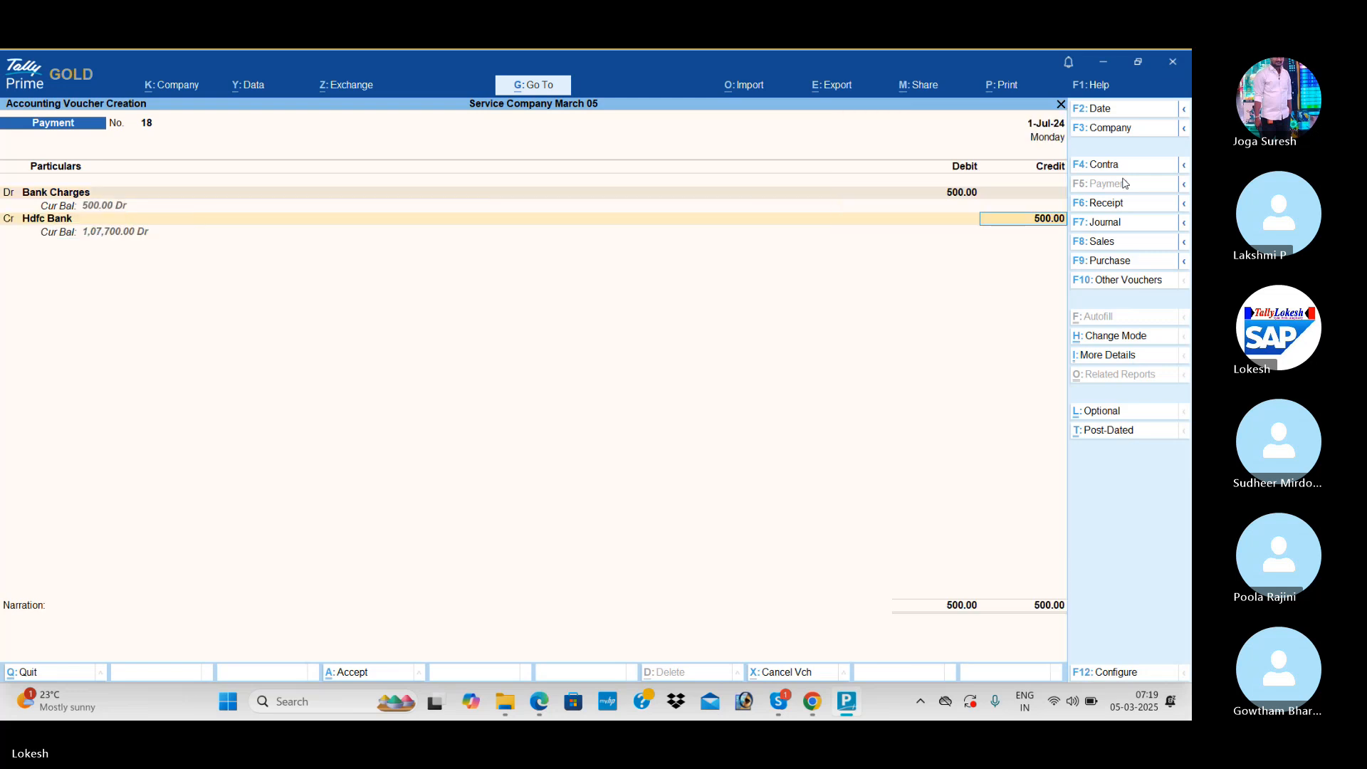
pyautogui.hotkey('ctrl', 'a')
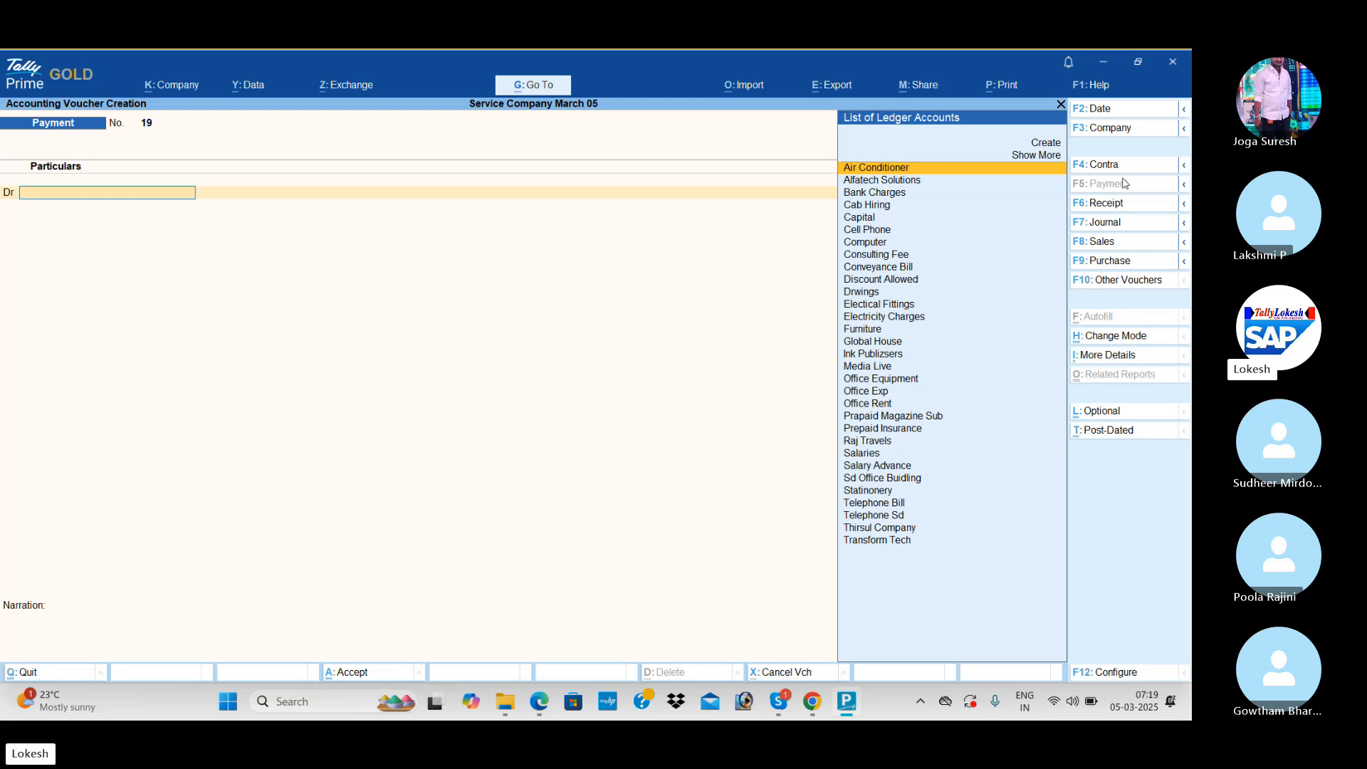
# Start a journal voucher that debits Global House with 600
pyautogui.click(1132, 228)
pyautogui.write('g')
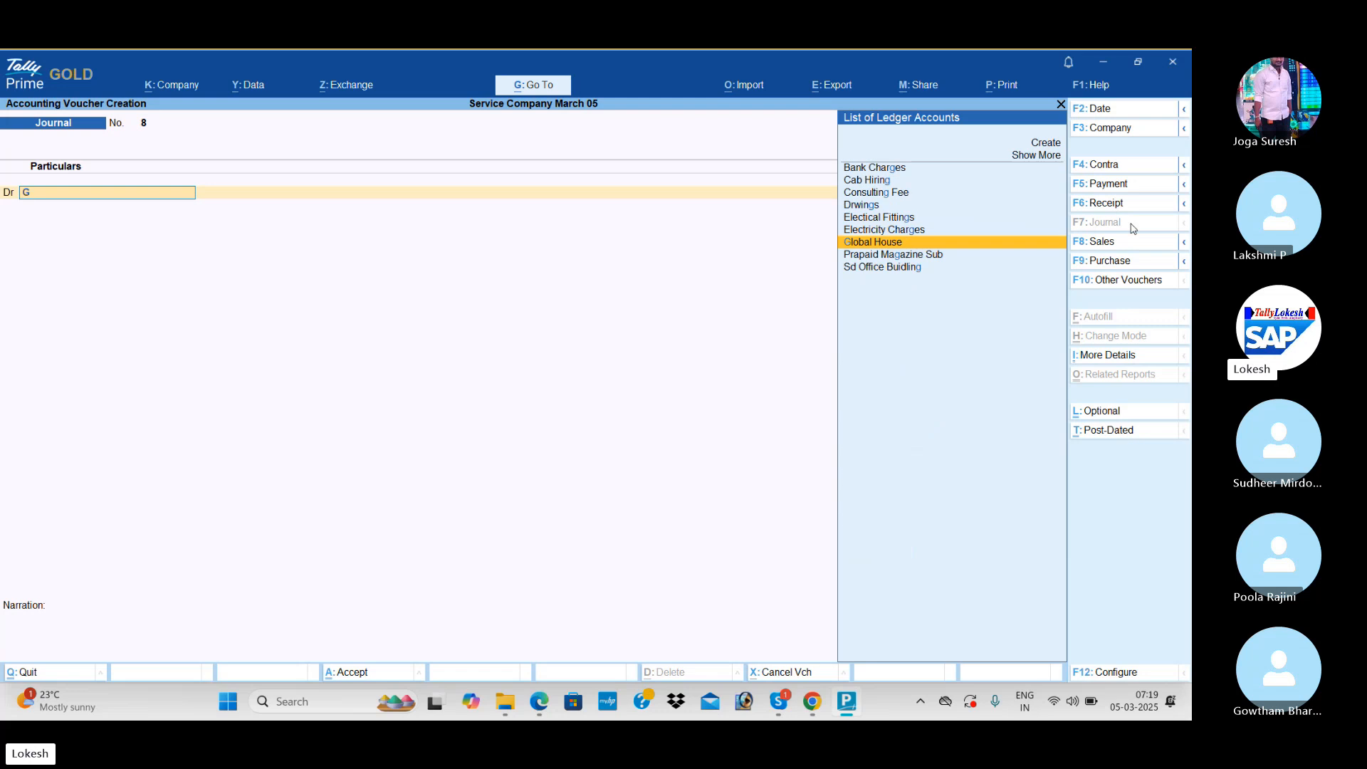
pyautogui.write('l')
pyautogui.press('Return')
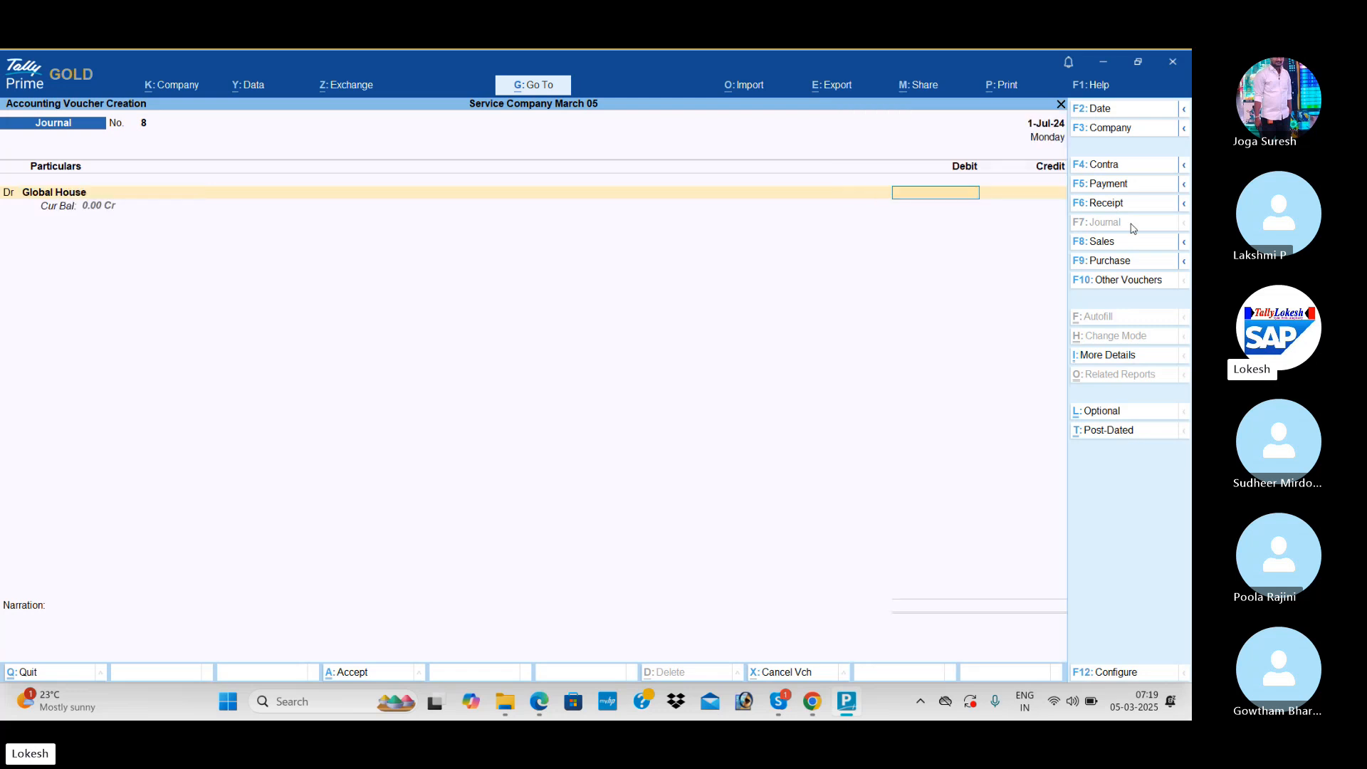
pyautogui.write('600')
pyautogui.press('Return')
# Credit the Statinonery ledger with 600 and save the journal voucher
pyautogui.write('st')
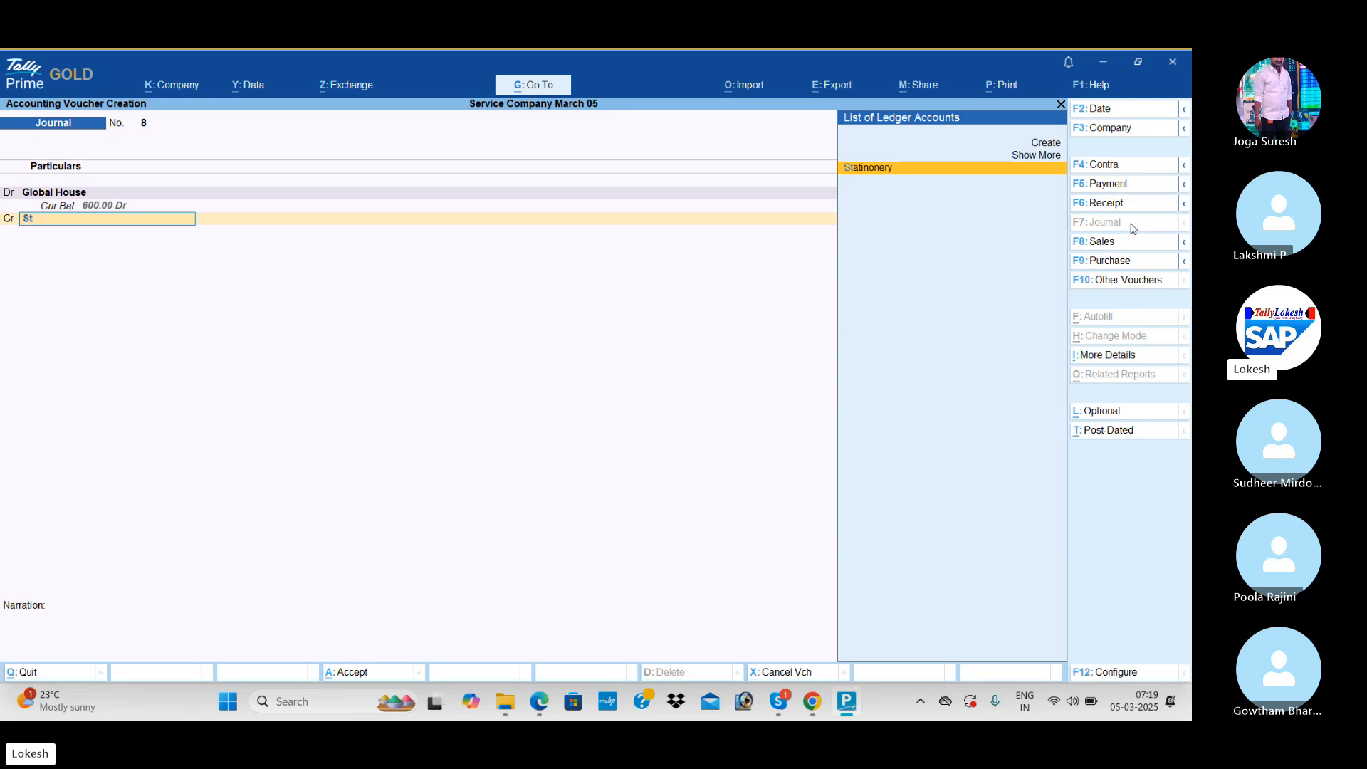
pyautogui.press('Return')
pyautogui.press('Return')
pyautogui.press('Return')
pyautogui.press('Return')
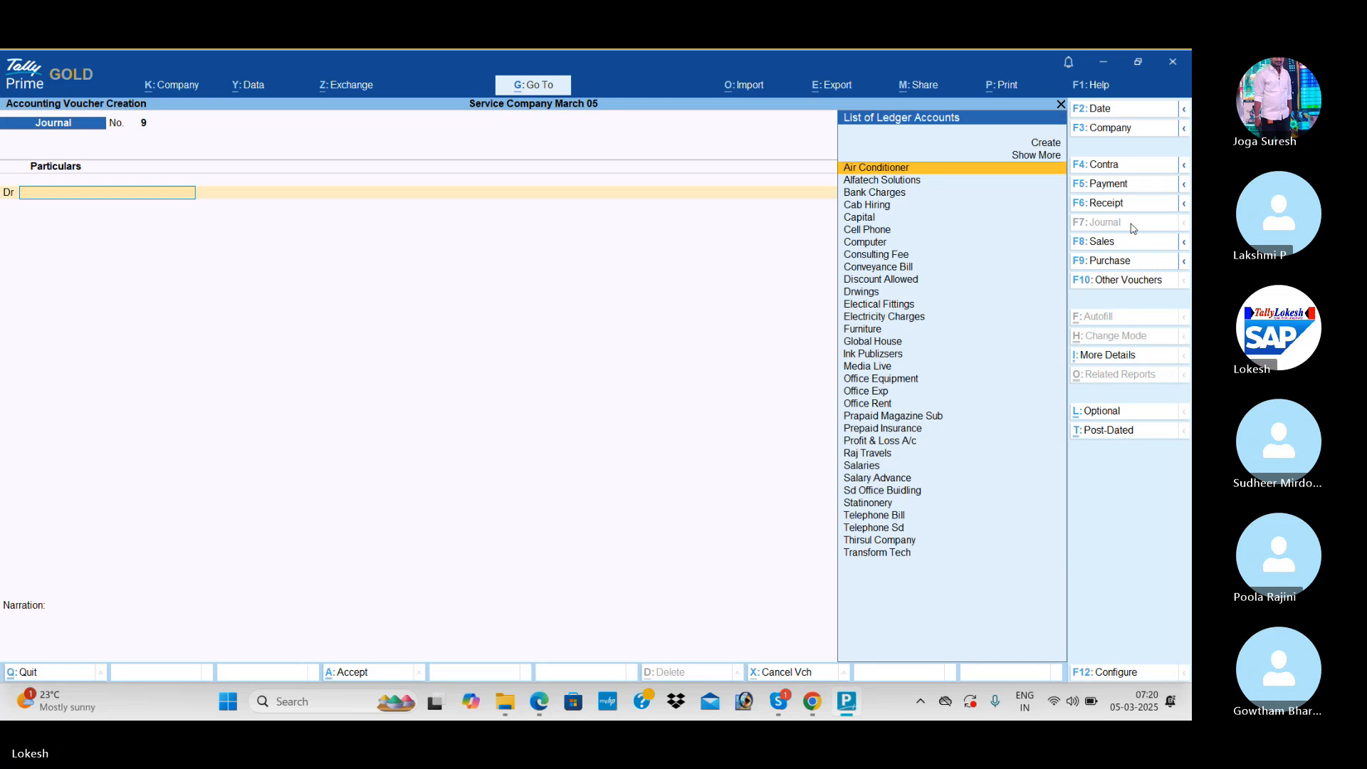
# Set the new journal voucher's date to 31-Mar-25
pyautogui.click(1108, 113)
pyautogui.write('31-3')
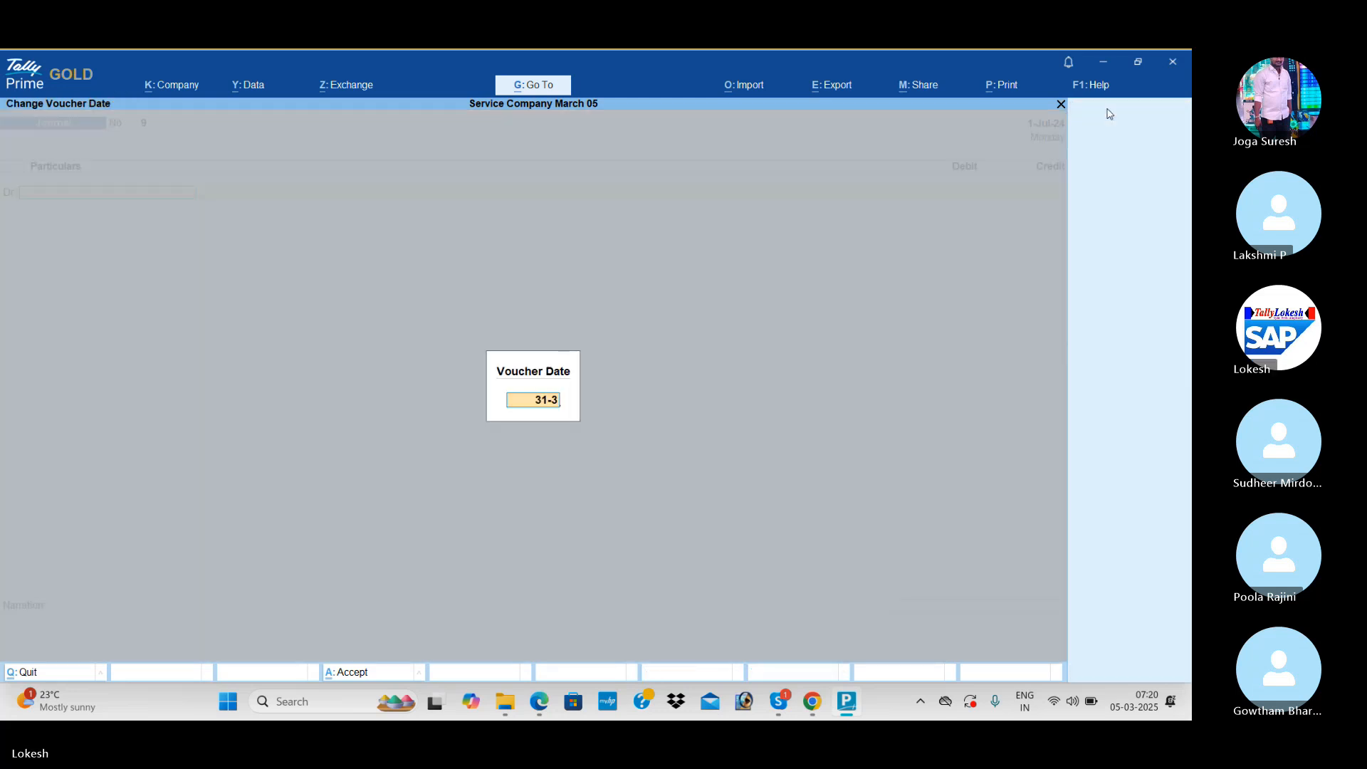
pyautogui.press('Return')
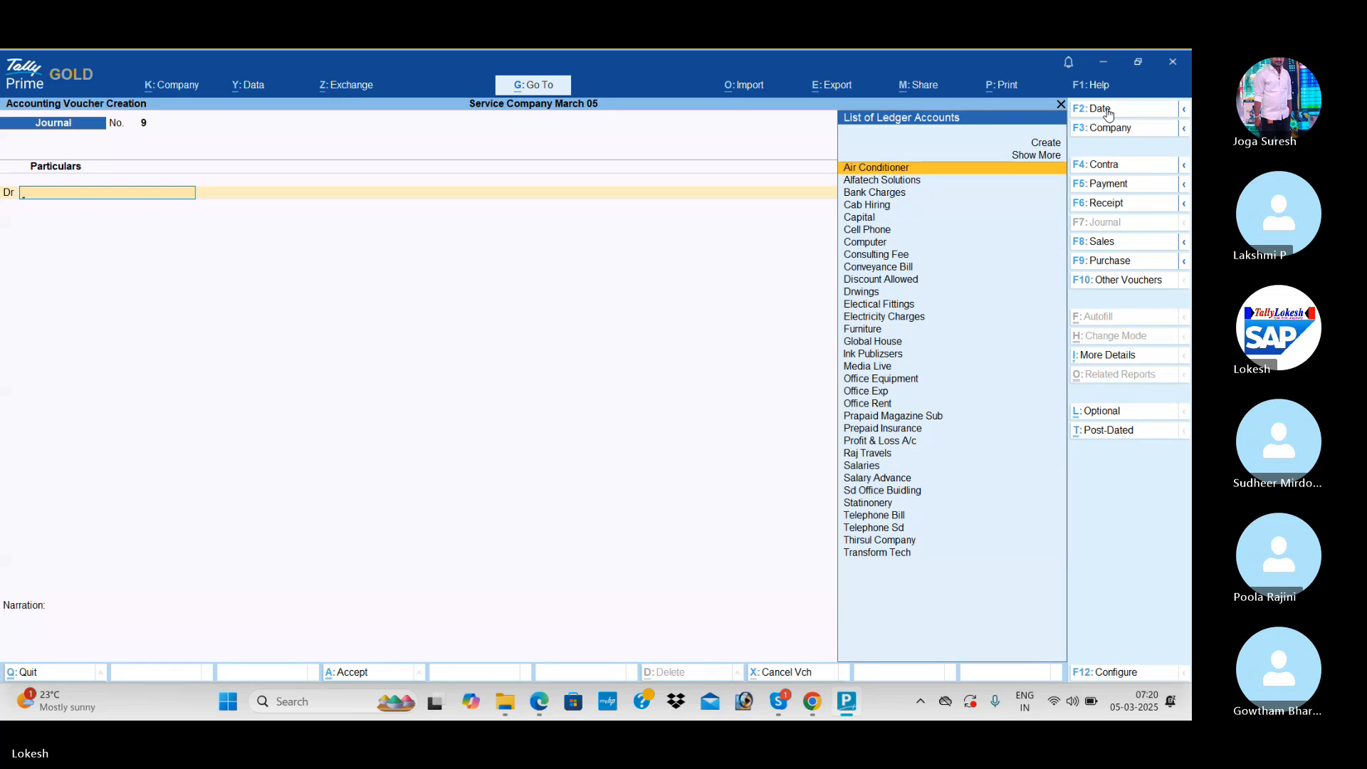
# Create a Forec Marketing ledger under Sundry Debtors for the journal's debit line
pyautogui.hotkey('alt', 'c')
pyautogui.write('F')
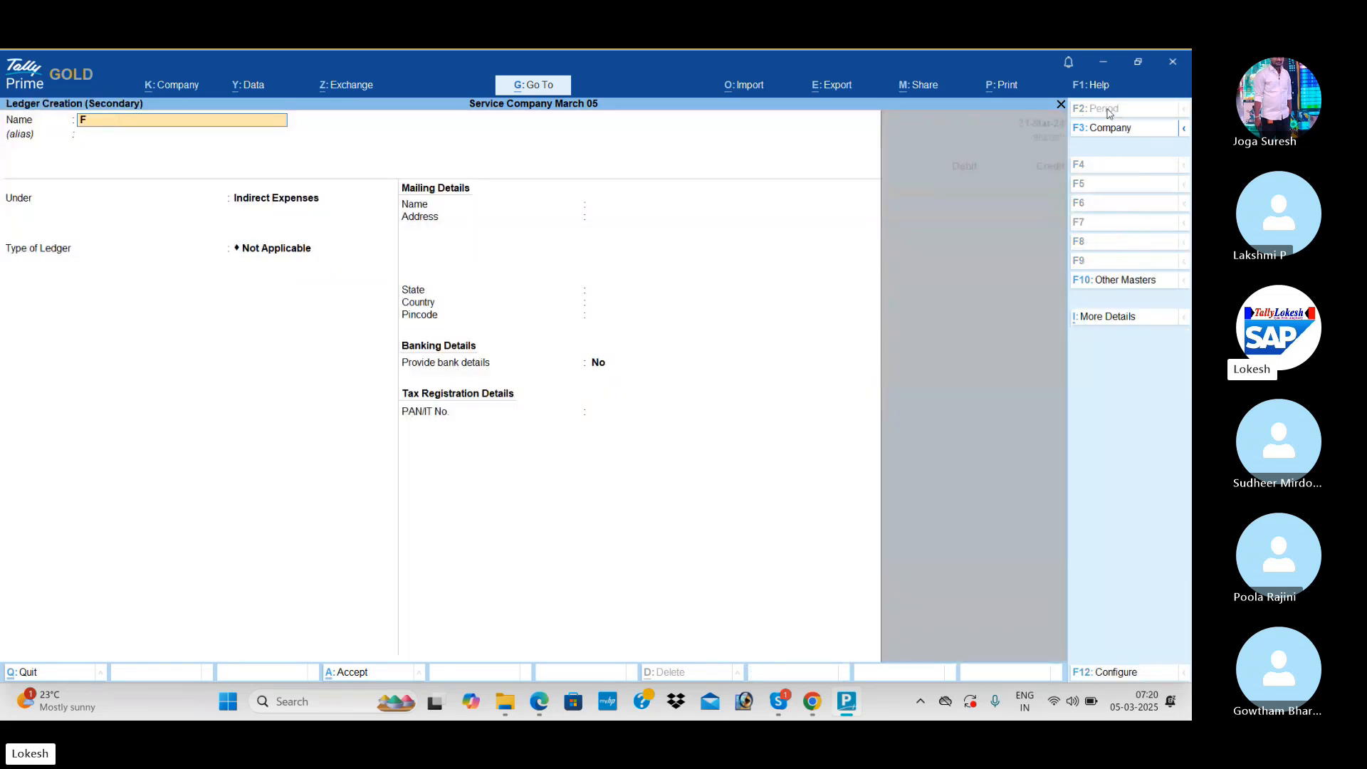
pyautogui.write('orec Mar')
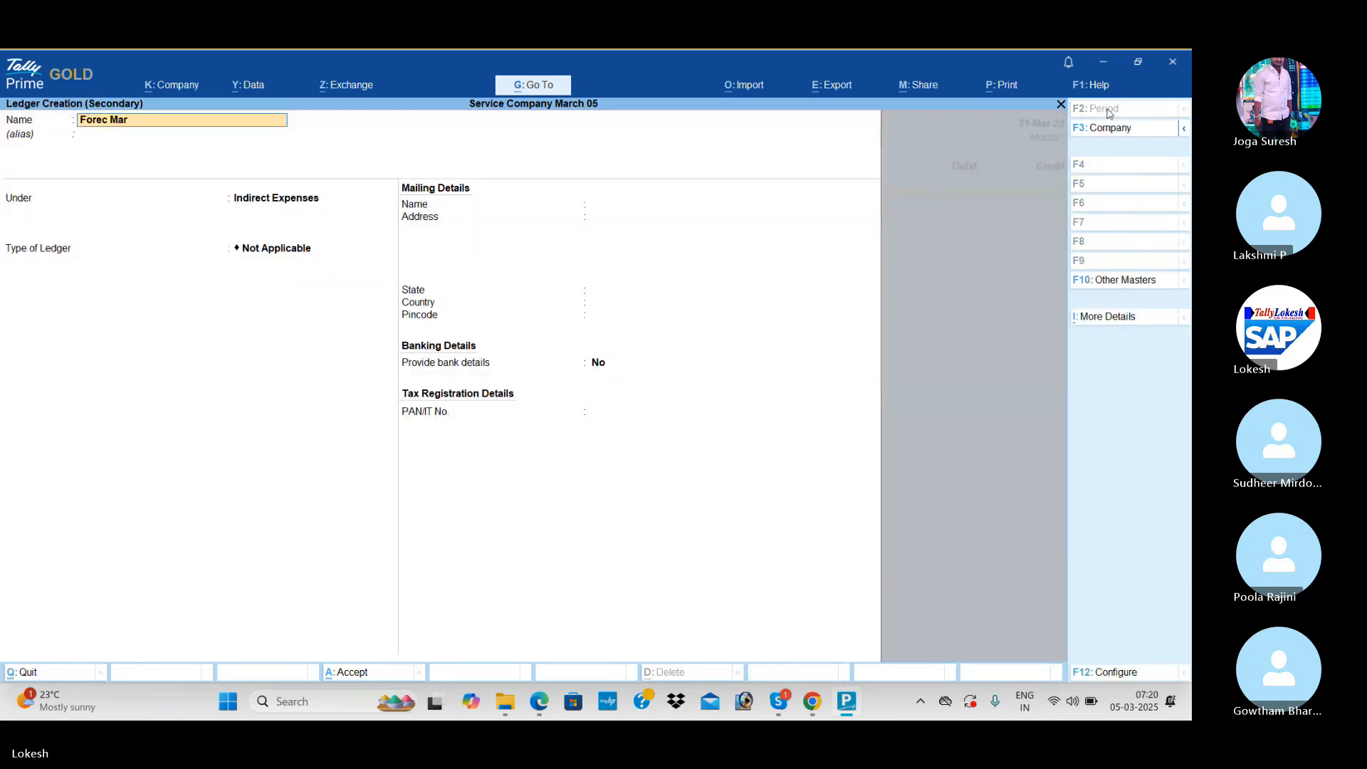
pyautogui.write('keting')
pyautogui.press('Return')
pyautogui.press('Return')
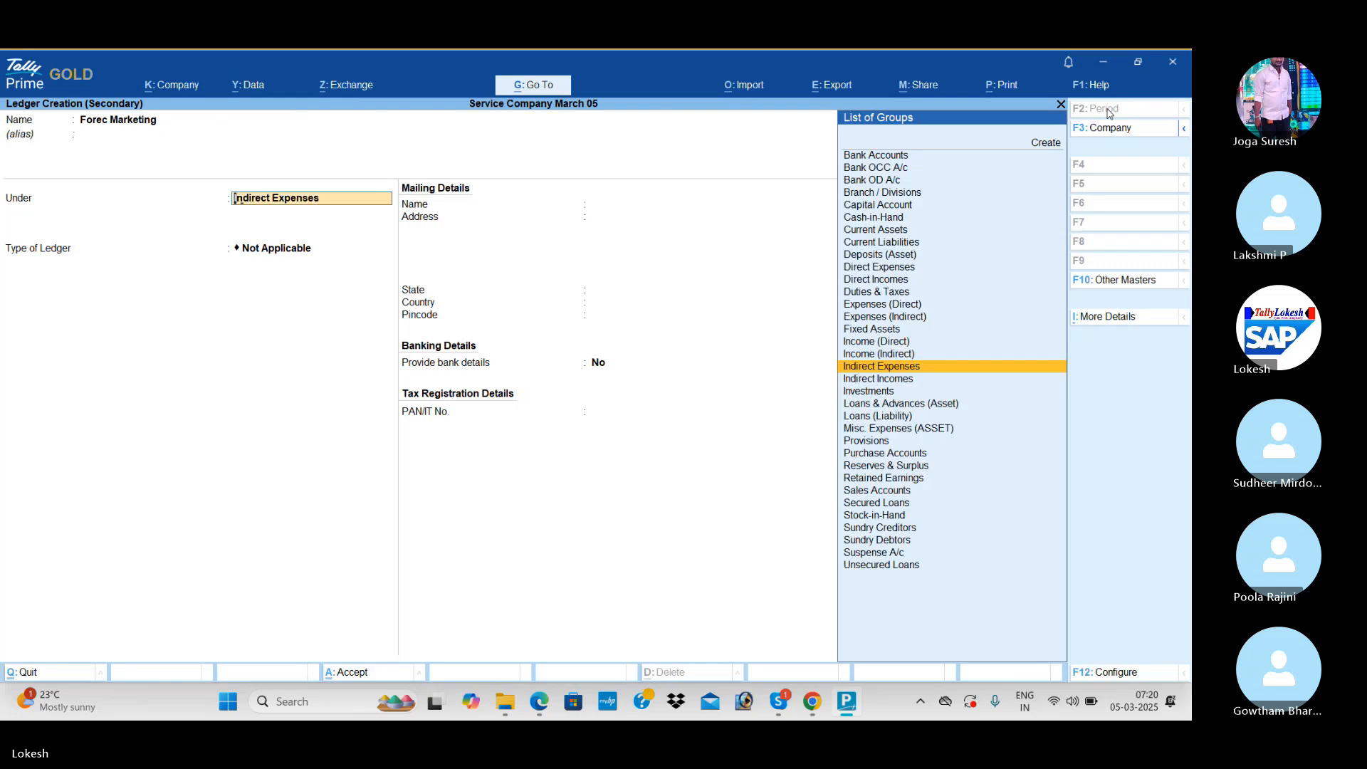
pyautogui.write('sun')
pyautogui.press('Down')
pyautogui.press('Return')
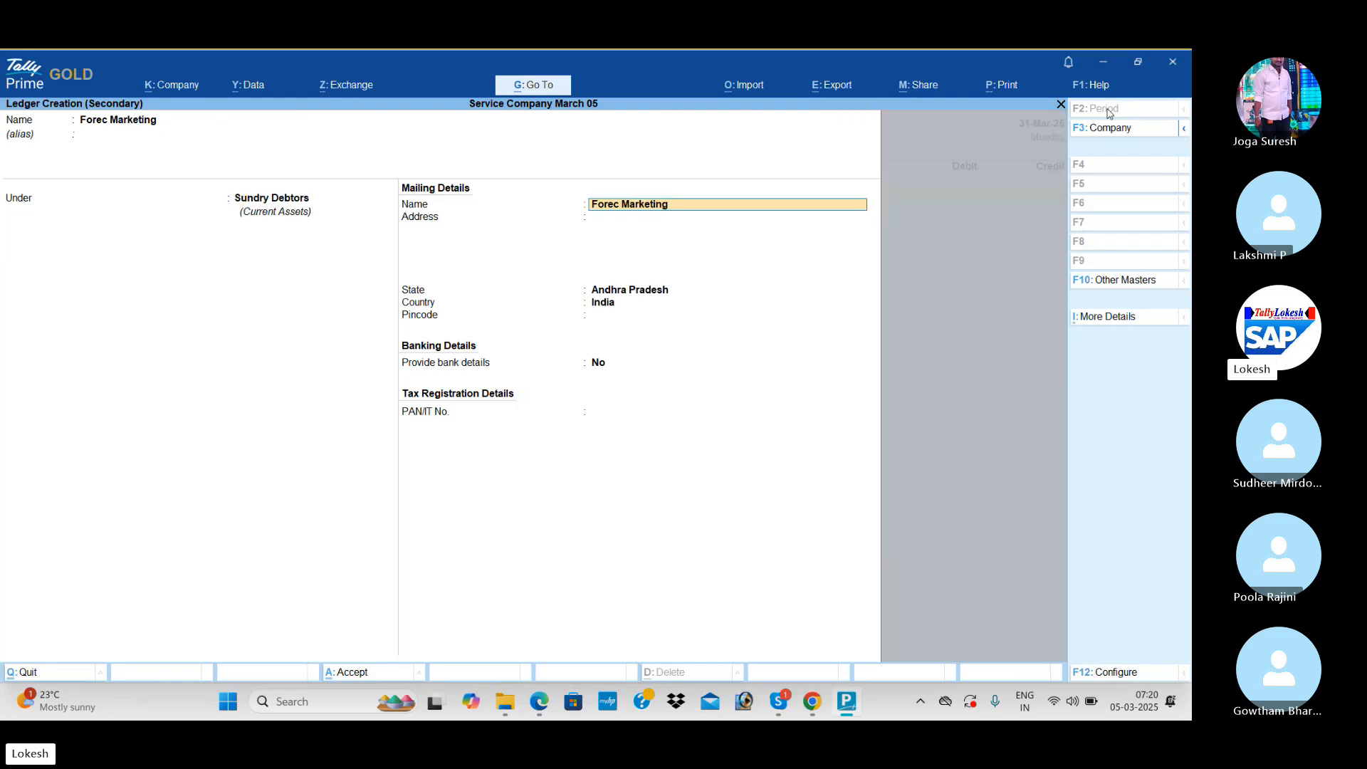
pyautogui.hotkey('ctrl', 'a')
# Debit Forec Marketing with 20,000, credit Consulting Fee instead of Air Conditioner and save the journal voucher
pyautogui.write('2')
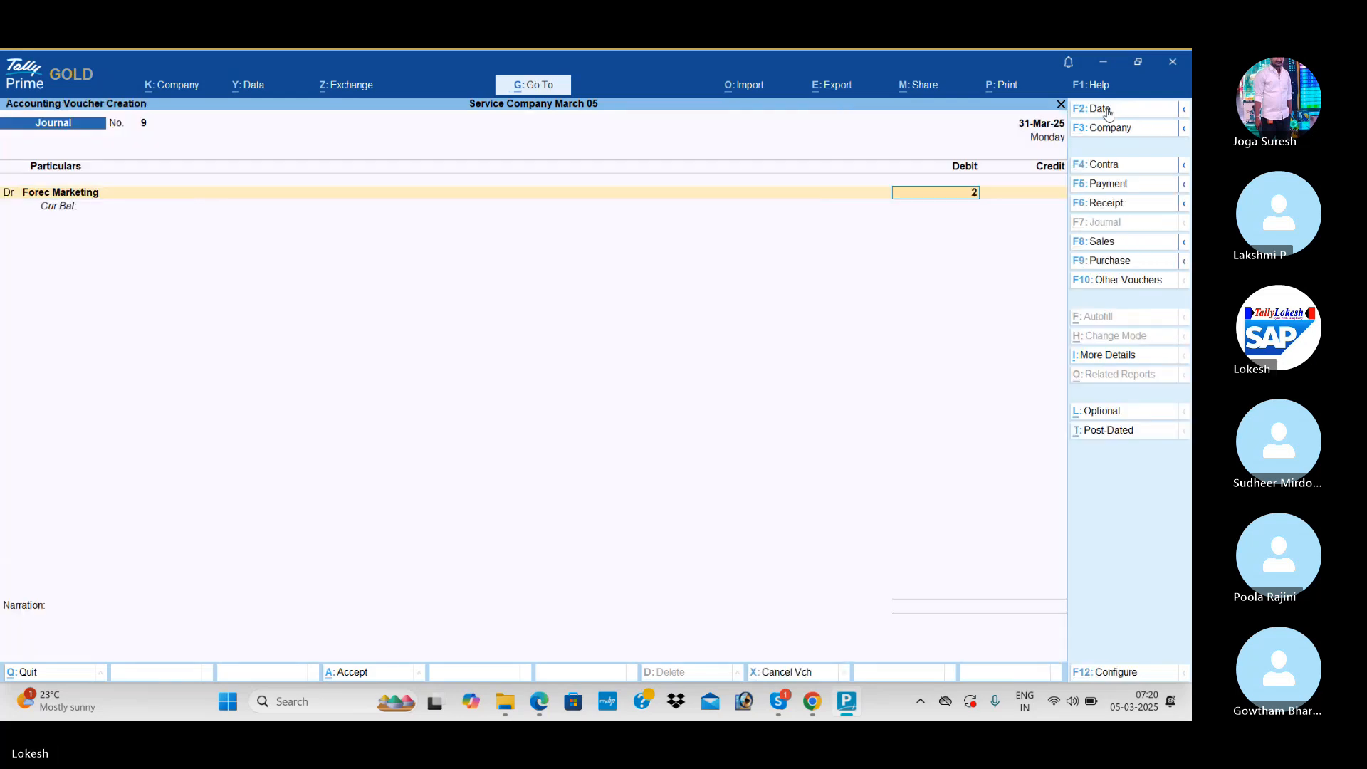
pyautogui.write('0,000')
pyautogui.press('Return')
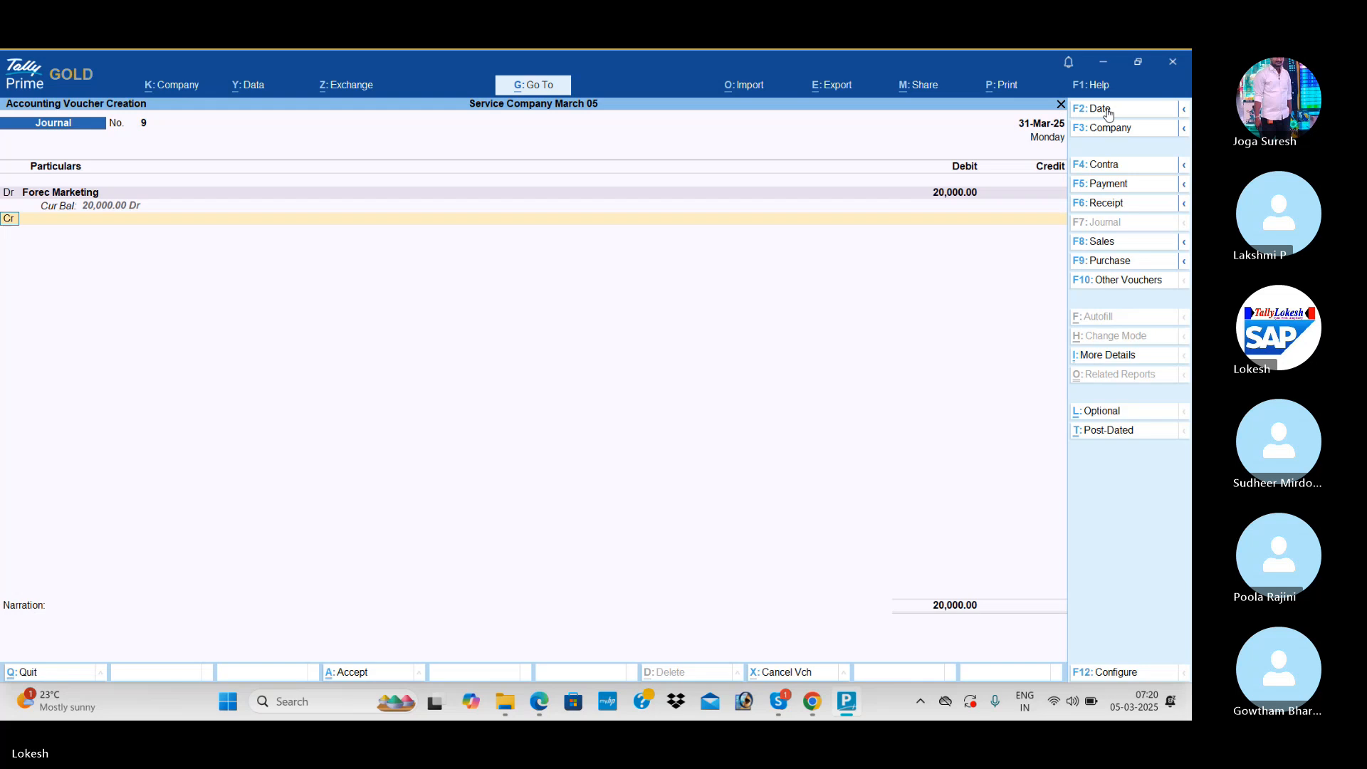
pyautogui.press('Return')
pyautogui.press('Return')
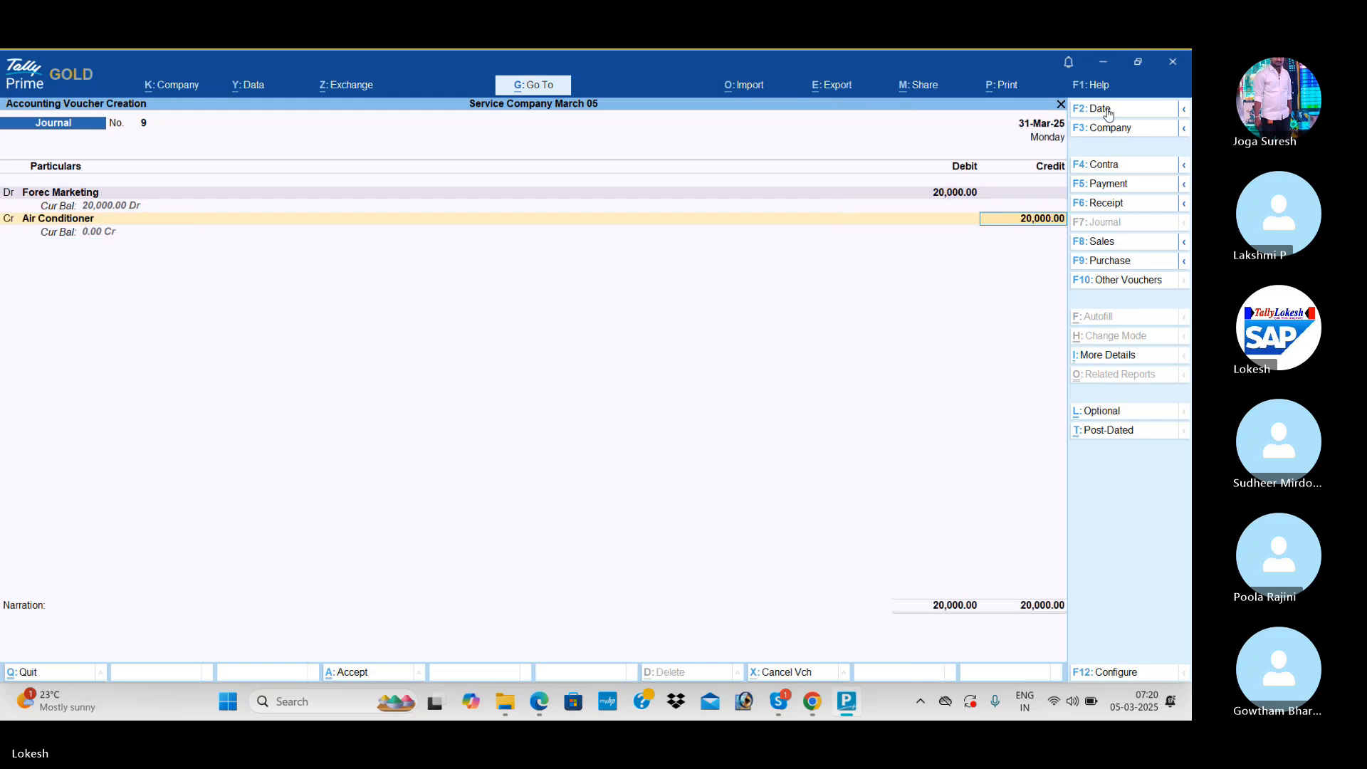
pyautogui.press('BackSpace')
pyautogui.write('Con')
pyautogui.press('Down')
pyautogui.press('Return')
pyautogui.press('Return')
pyautogui.press('Return')
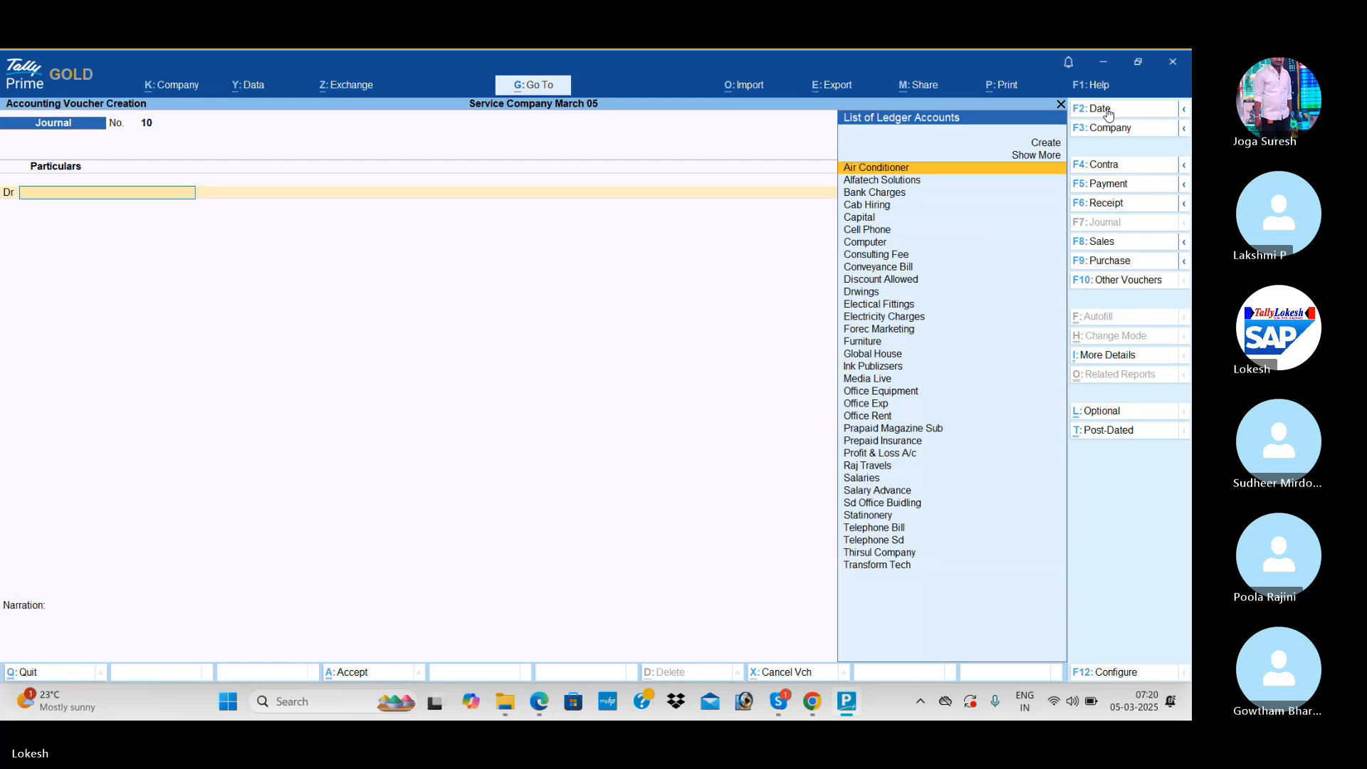
# Debit the existing Office Rent ledger with 2,500 in the next journal voucher
pyautogui.write('Ren')
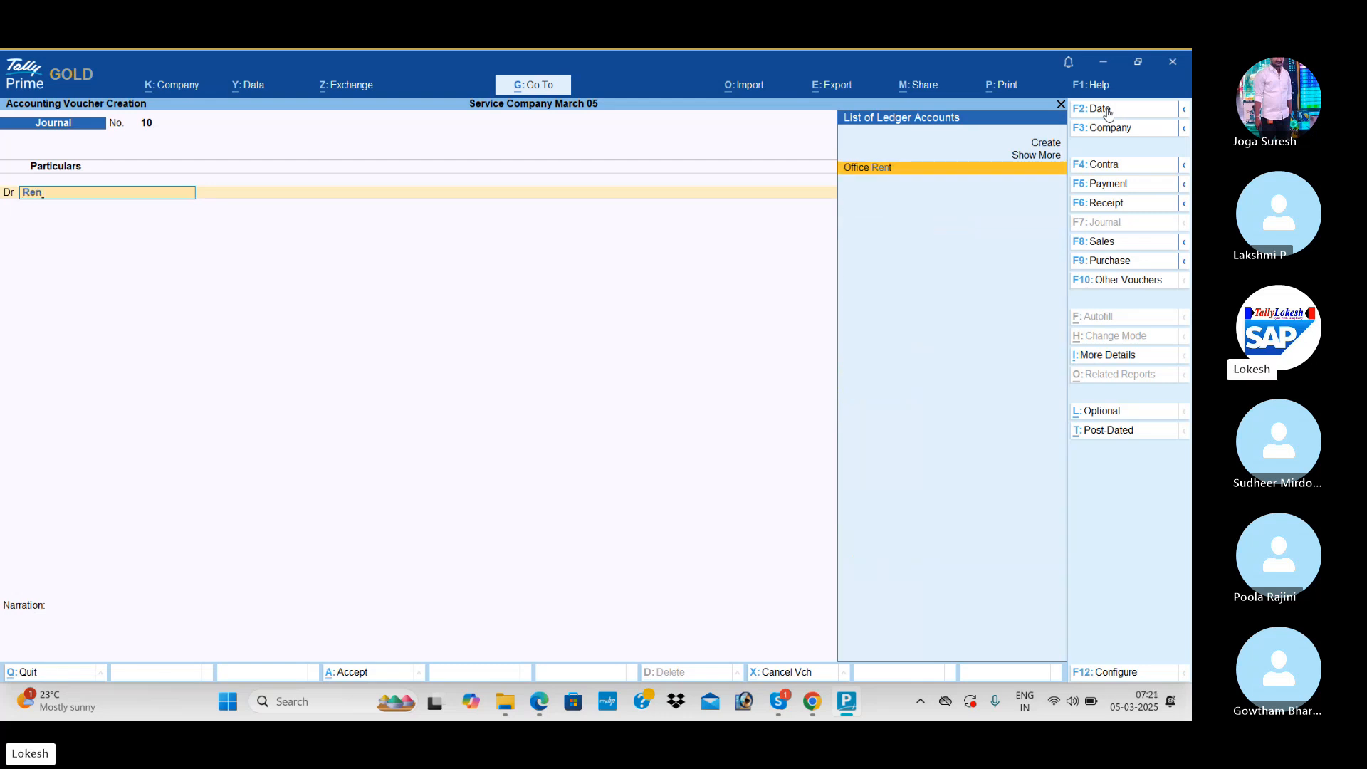
pyautogui.hotkey('alt', 'c')
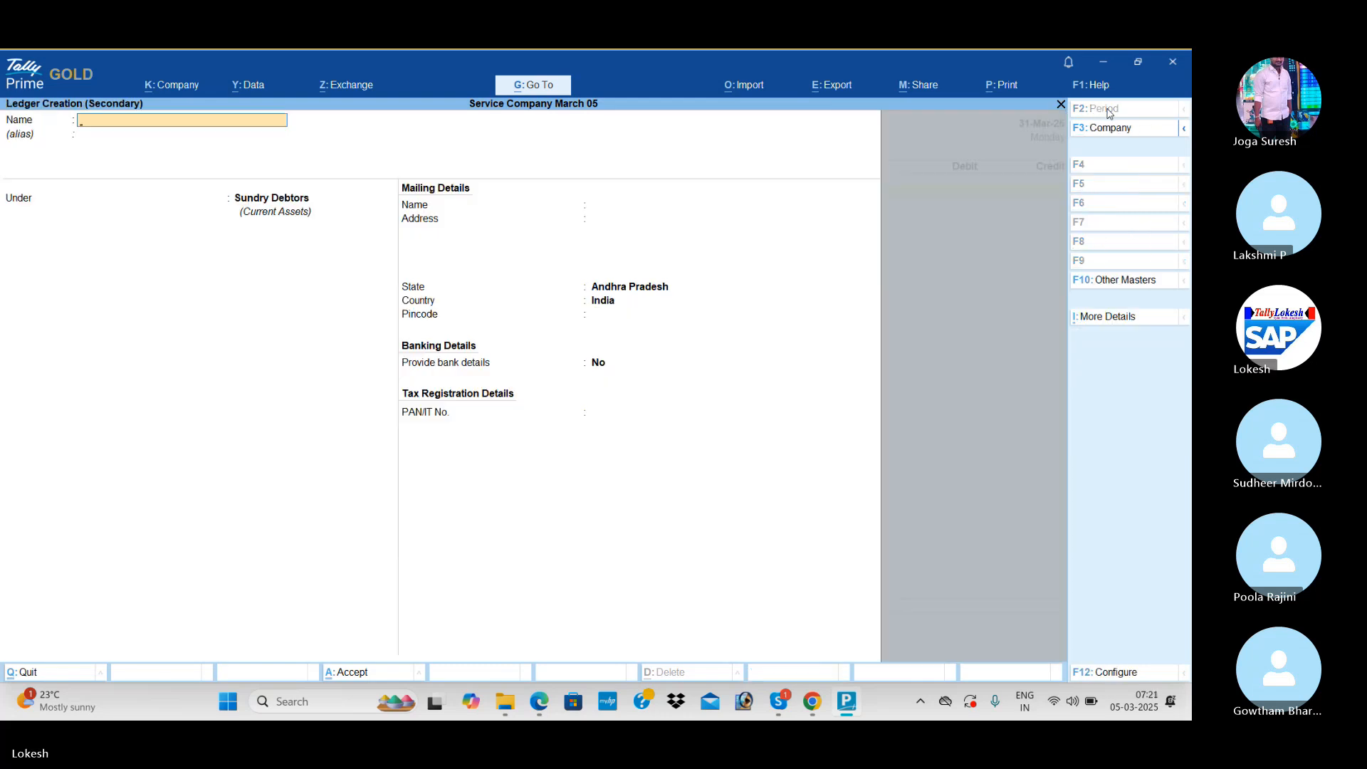
pyautogui.press('Escape')
pyautogui.press('y')
pyautogui.press('Return')
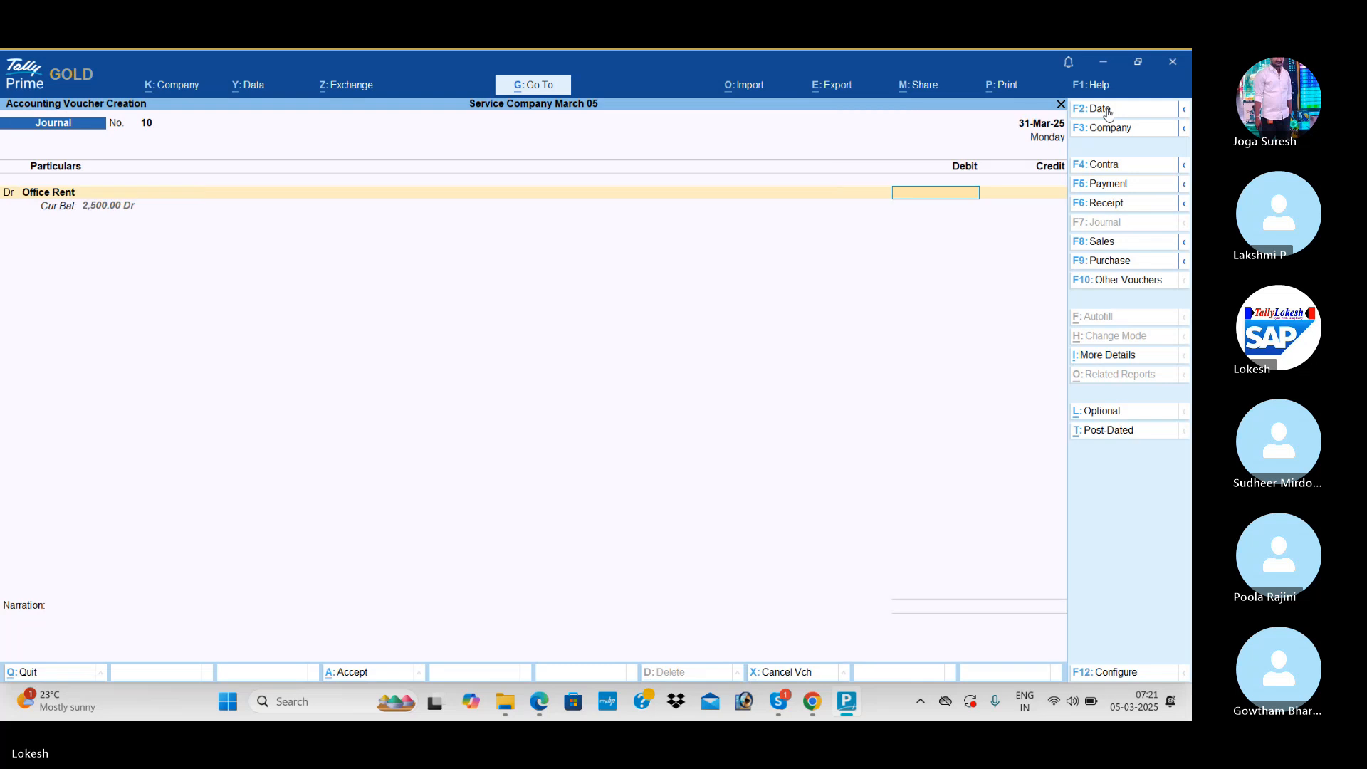
pyautogui.write('2500')
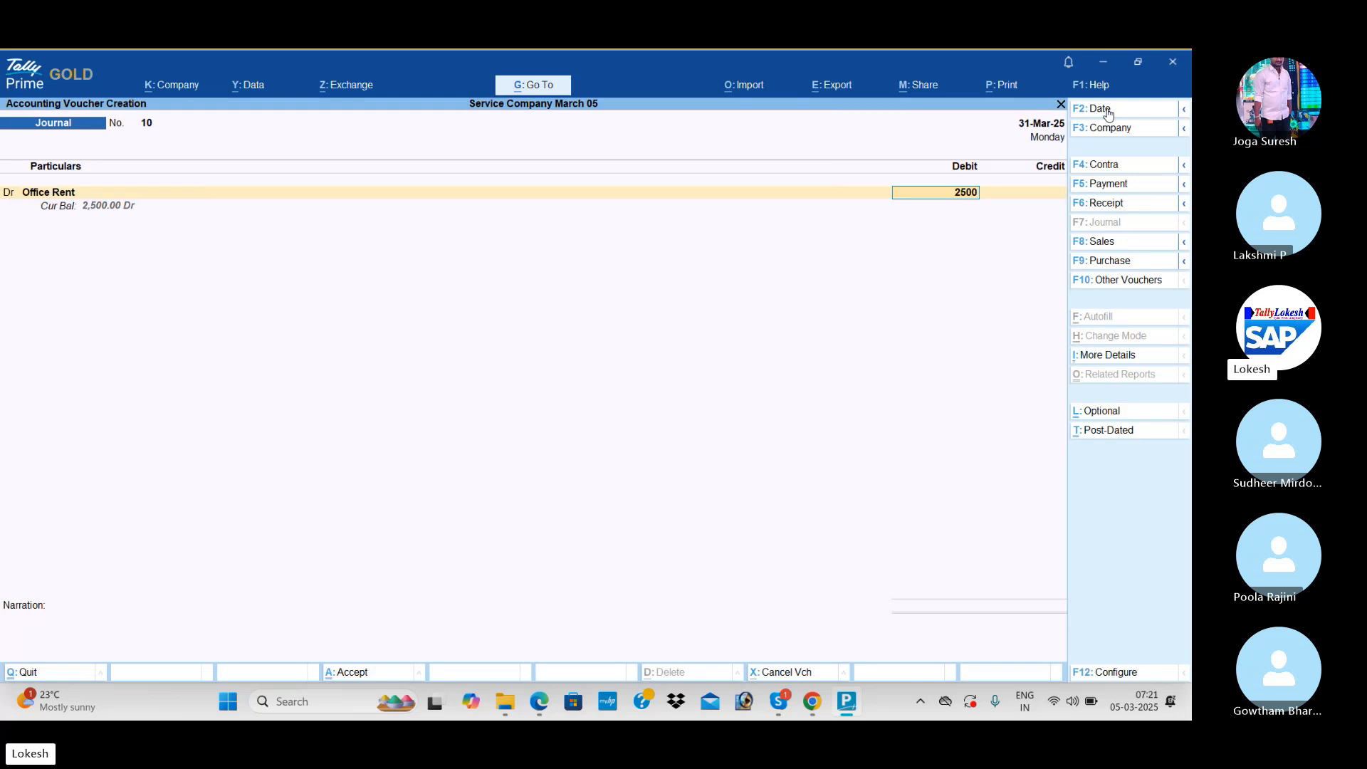
pyautogui.press('Return')
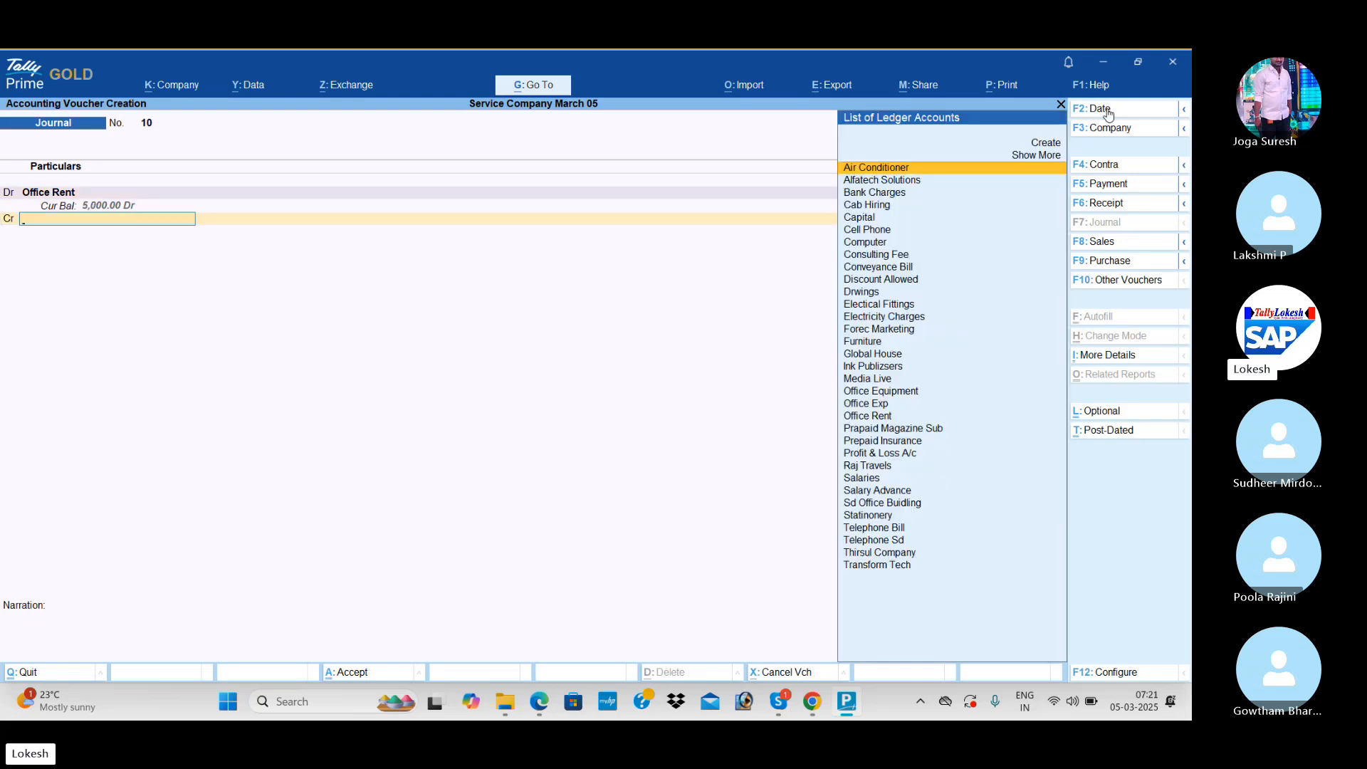
# Create a Rent Payable ledger under Provisions and credit it with 2,500 in the journal voucher
pyautogui.hotkey('alt', 'c')
pyautogui.write('Rent Pay')
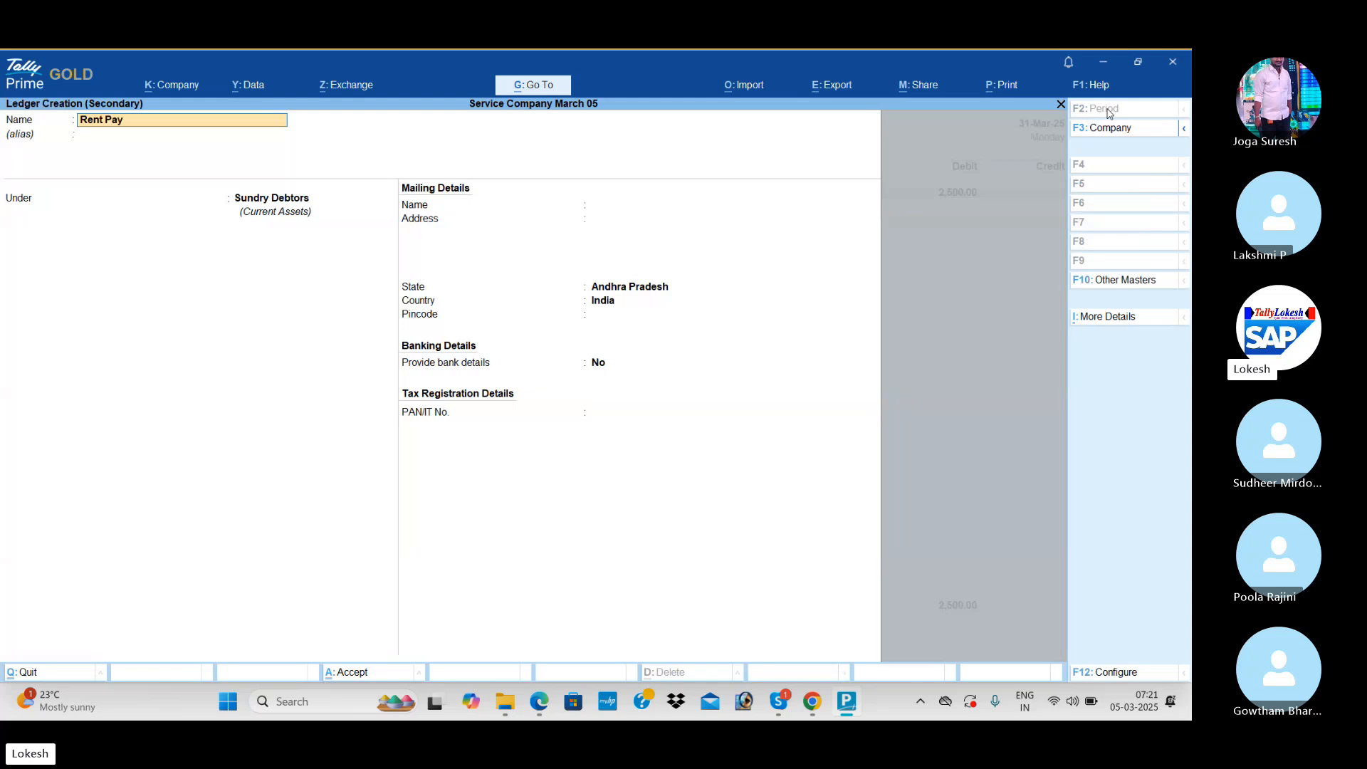
pyautogui.write('able')
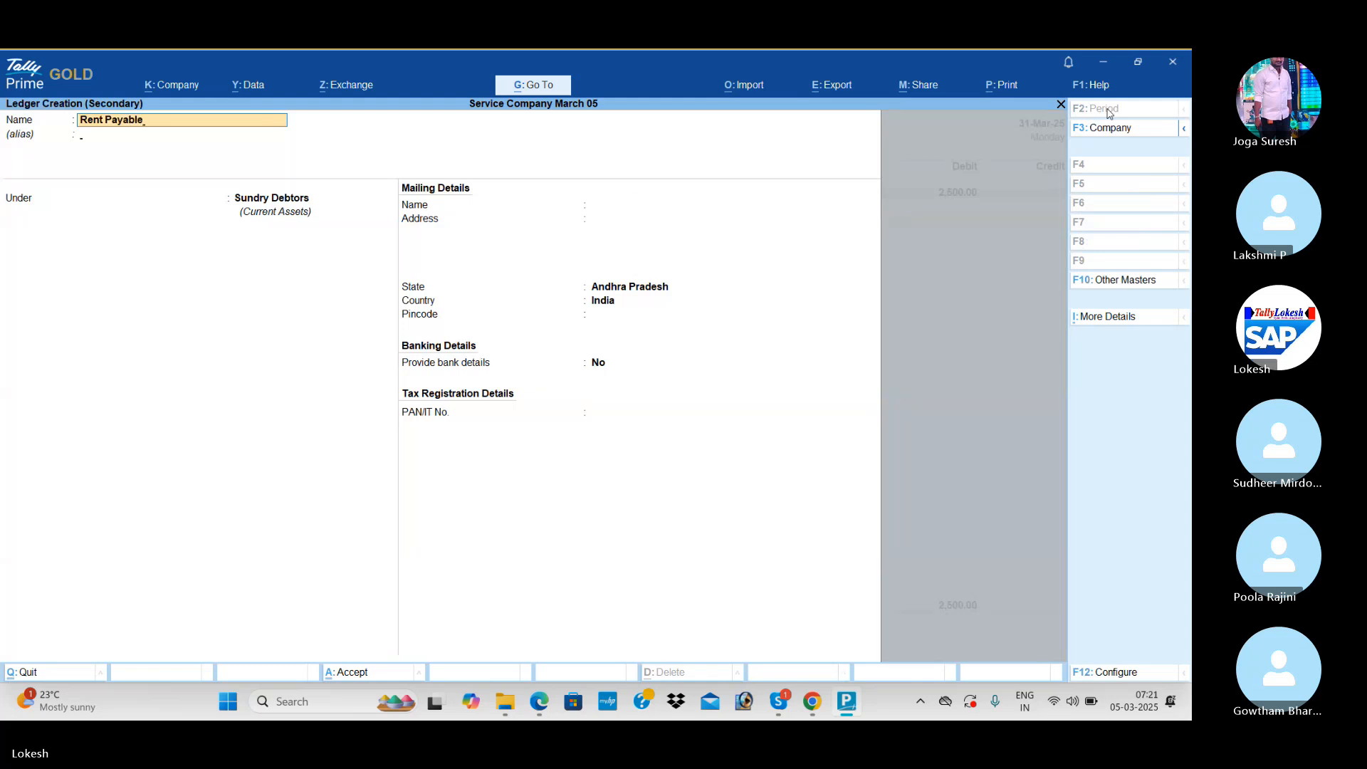
pyautogui.press('Return')
pyautogui.write('pr')
pyautogui.press('Return')
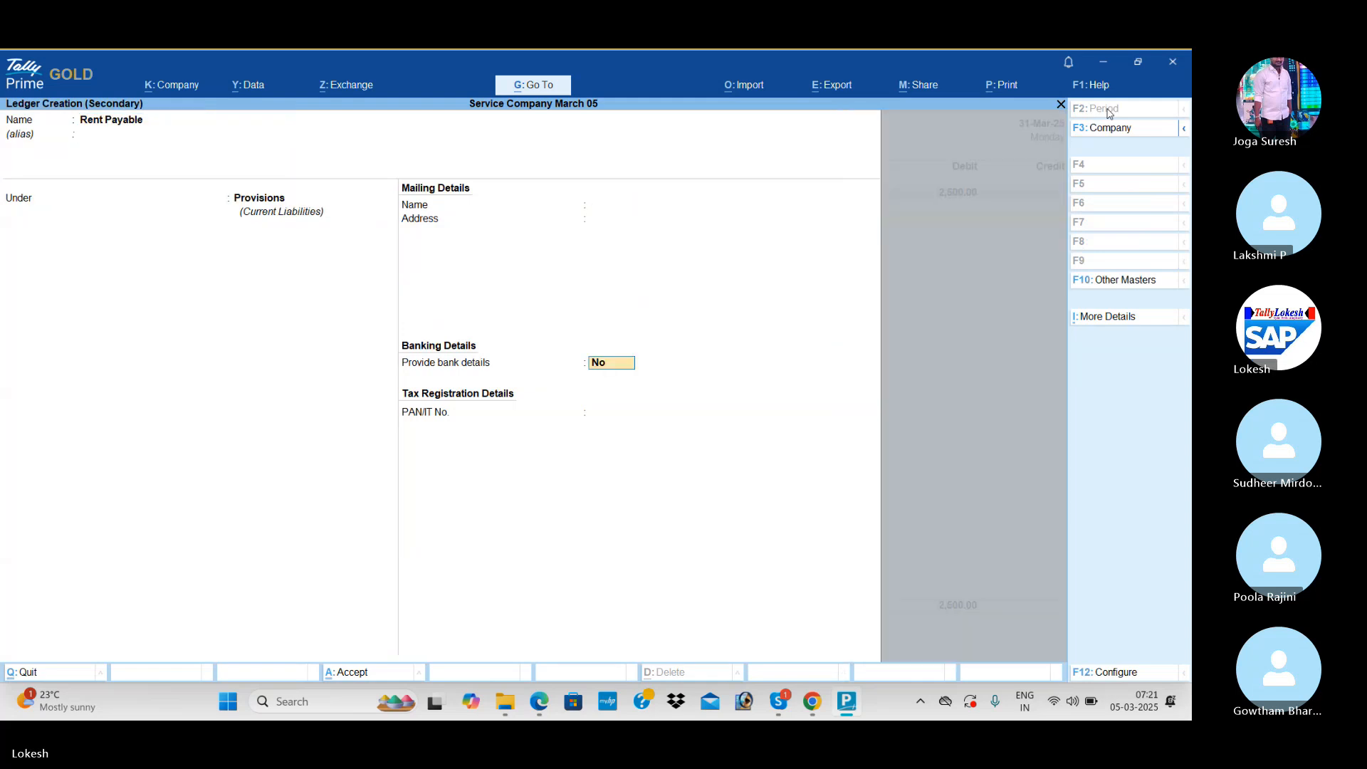
pyautogui.hotkey('ctrl', 'a')
pyautogui.press('Return')
pyautogui.press('Return')
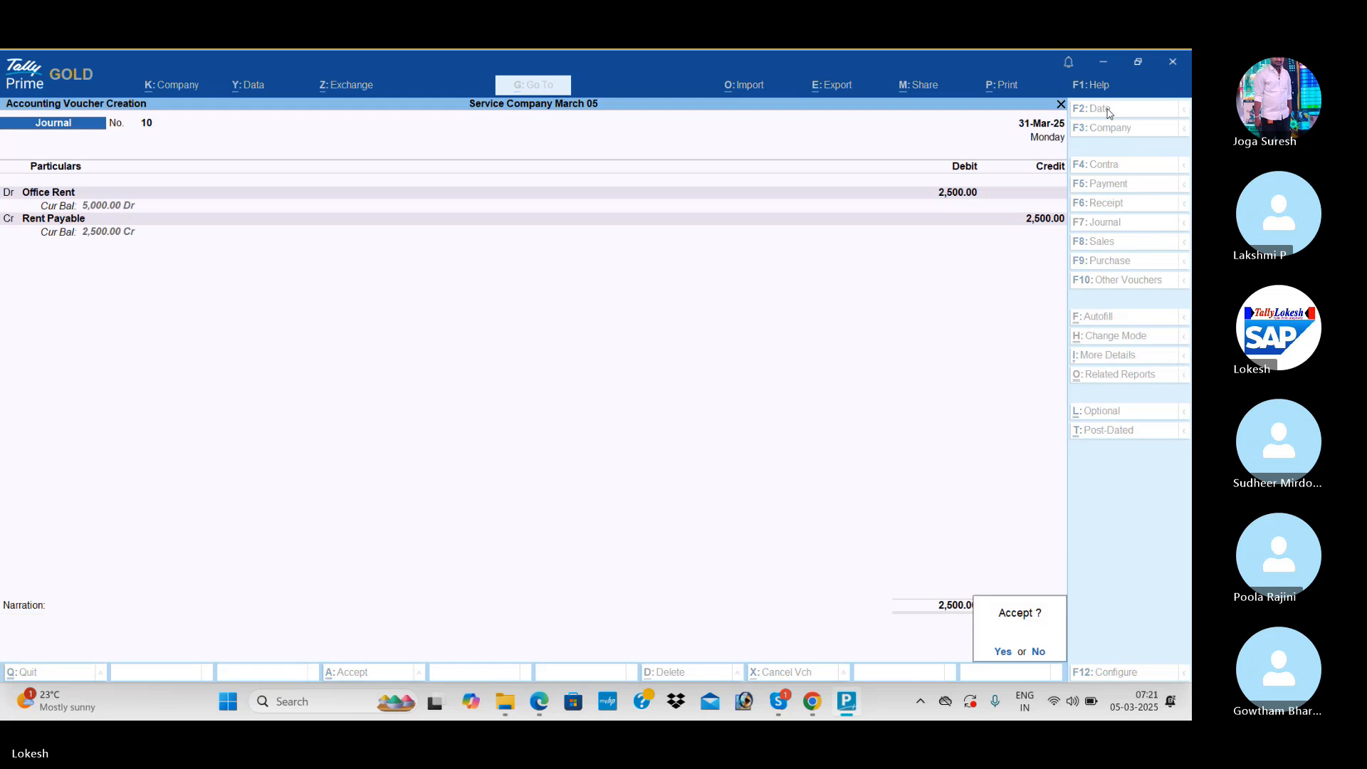
# Save the Office Rent journal voucher and debit Salaries with 12,000 in a new one
pyautogui.press('Return')
pyautogui.write('sa')
pyautogui.press('Down')
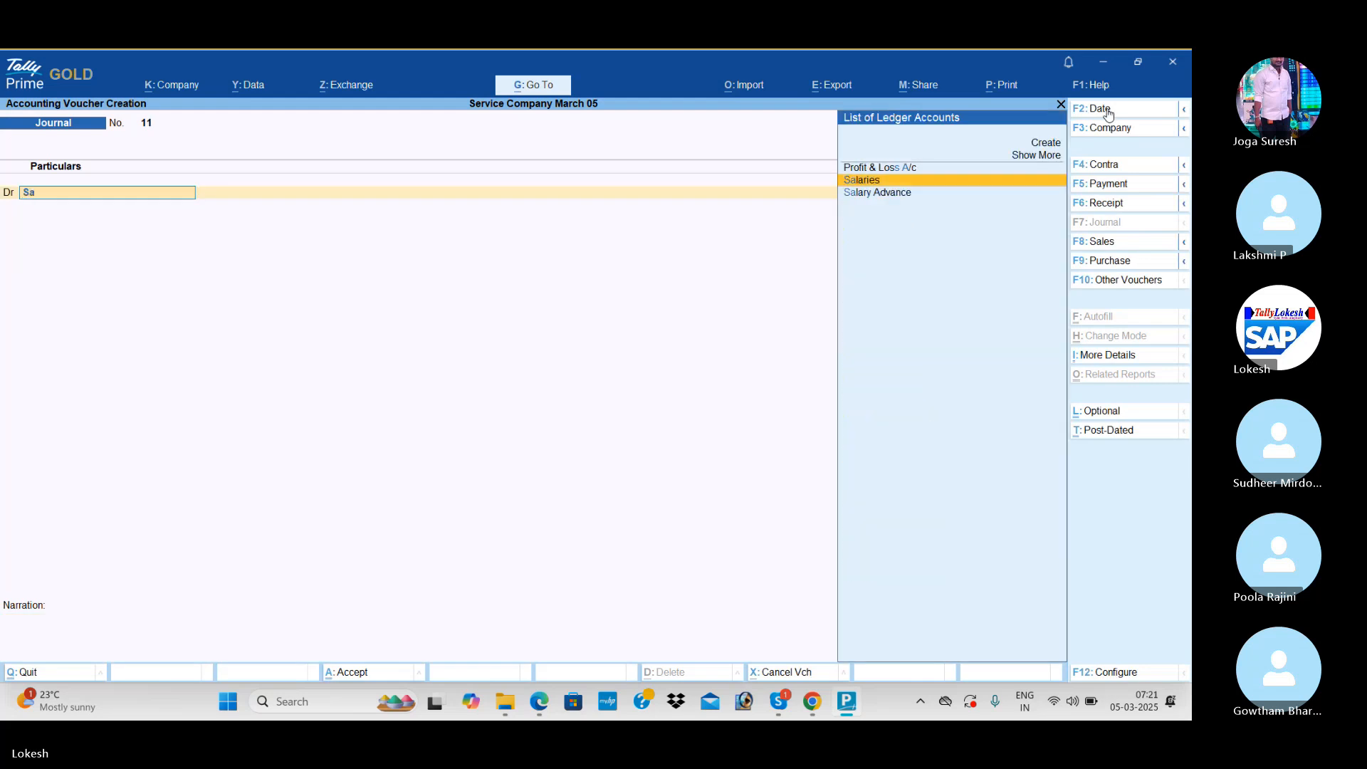
pyautogui.press('Return')
pyautogui.write('12000')
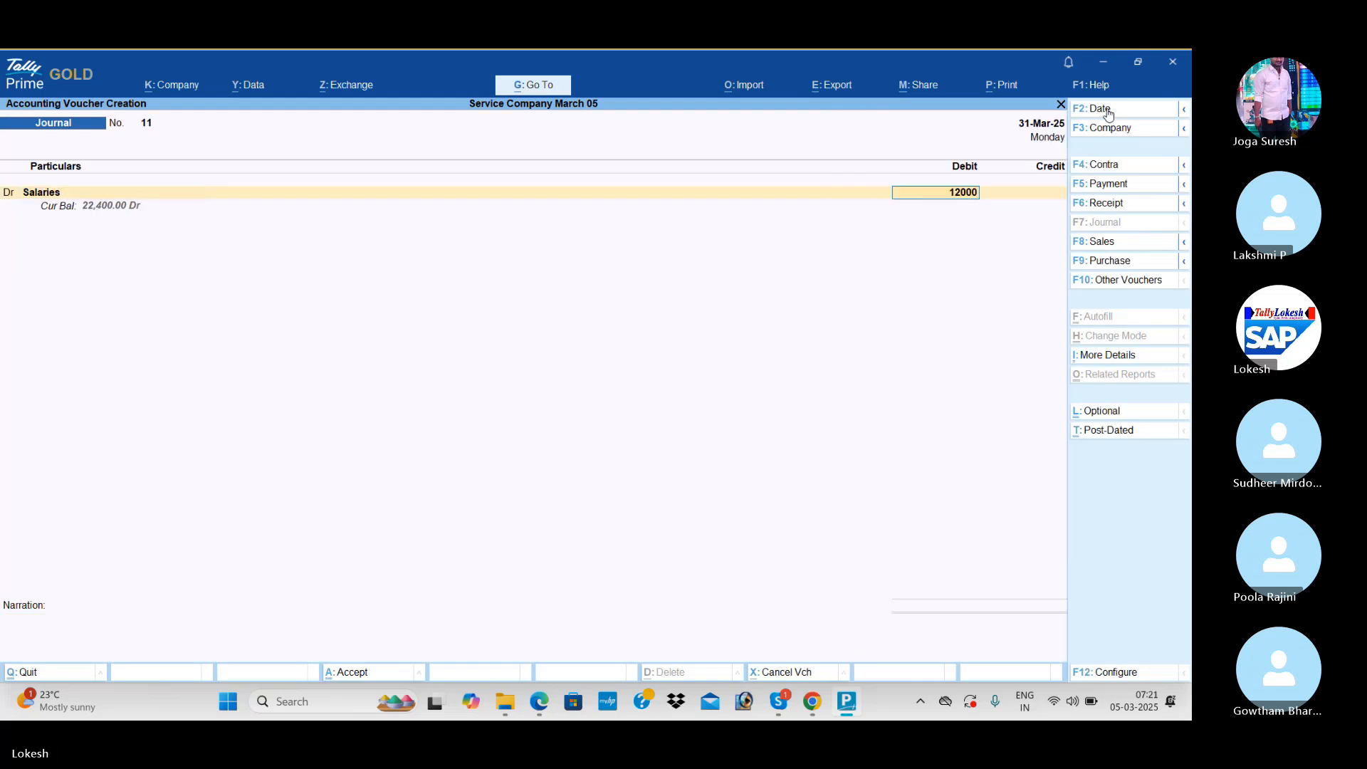
pyautogui.press('Return')
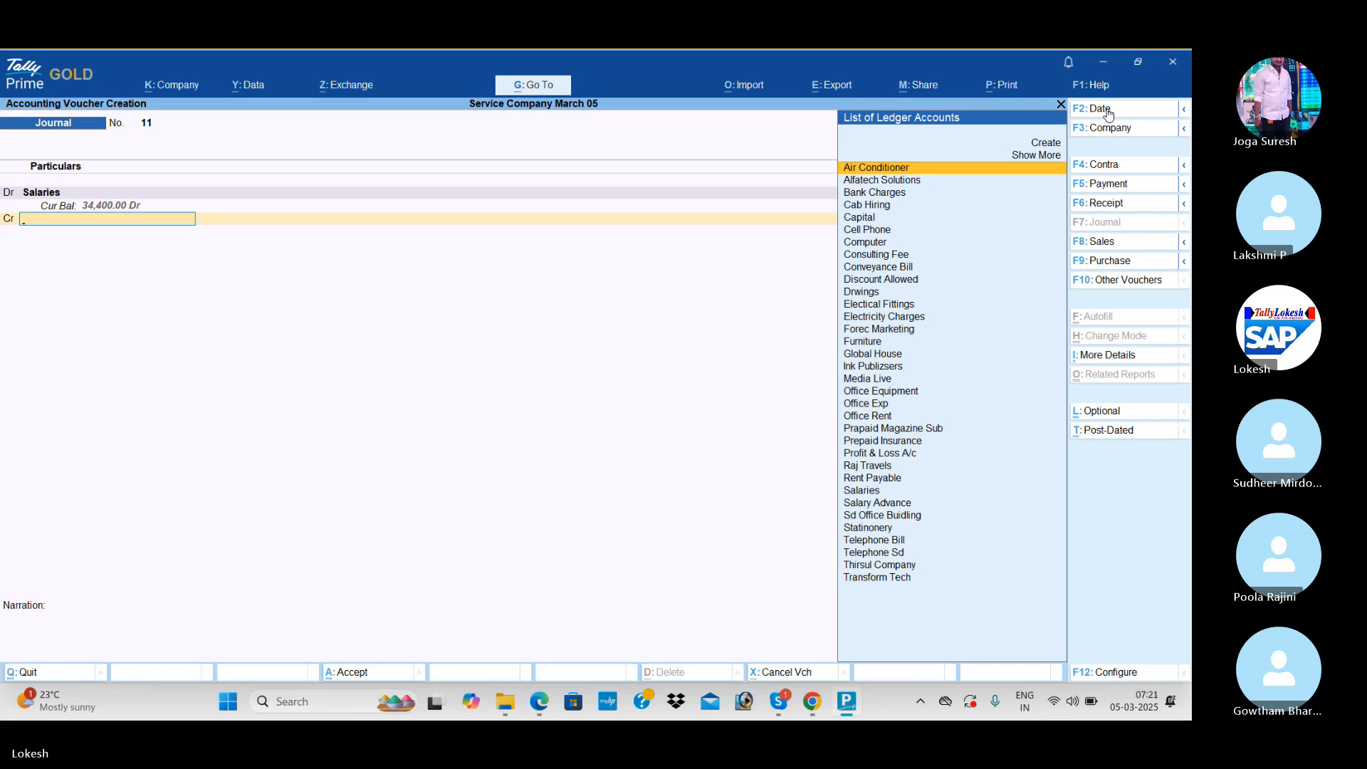
# Credit 12,000 to a new Salary Payable ledger created under Provisions and save the journal voucher
pyautogui.hotkey('alt', 'c')
pyautogui.write('Sala')
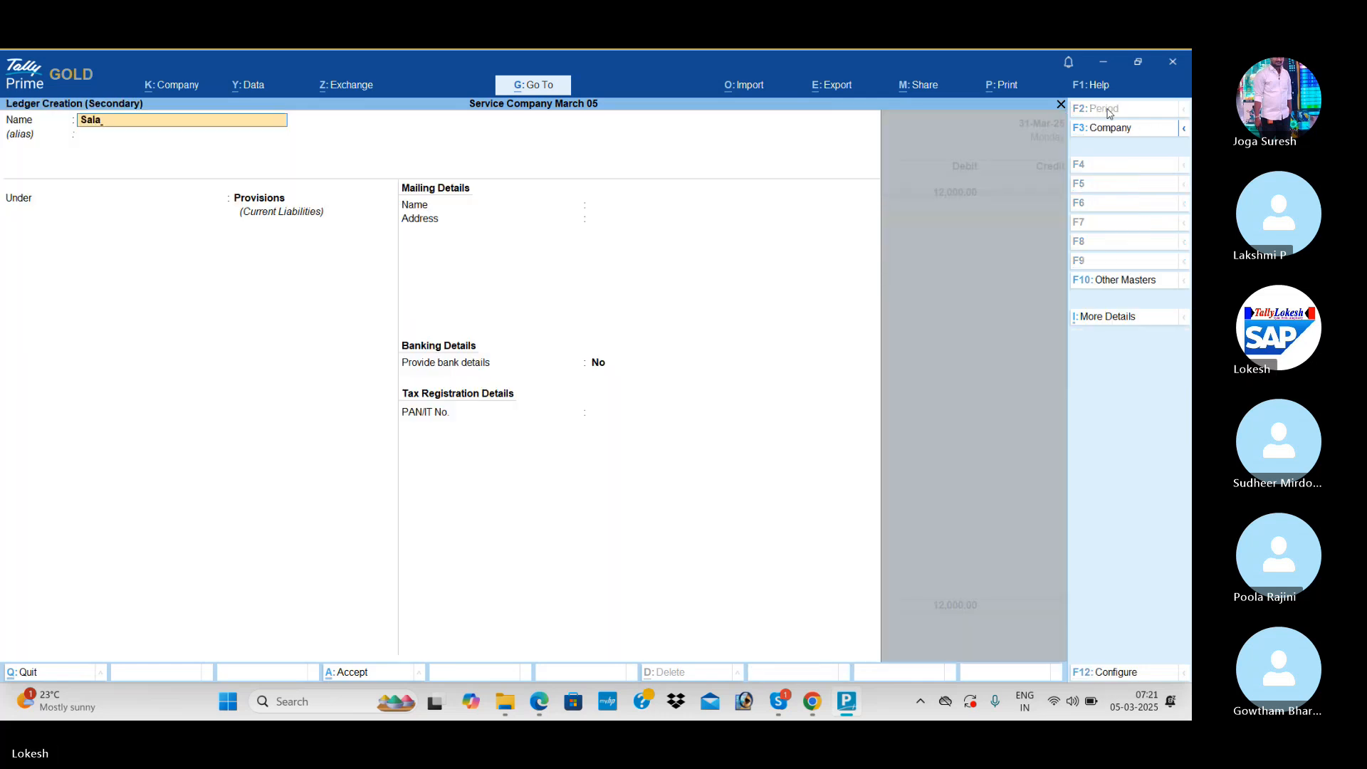
pyautogui.write('ry Payable')
pyautogui.press('Return')
pyautogui.press('Return')
pyautogui.hotkey('ctrl', 'a')
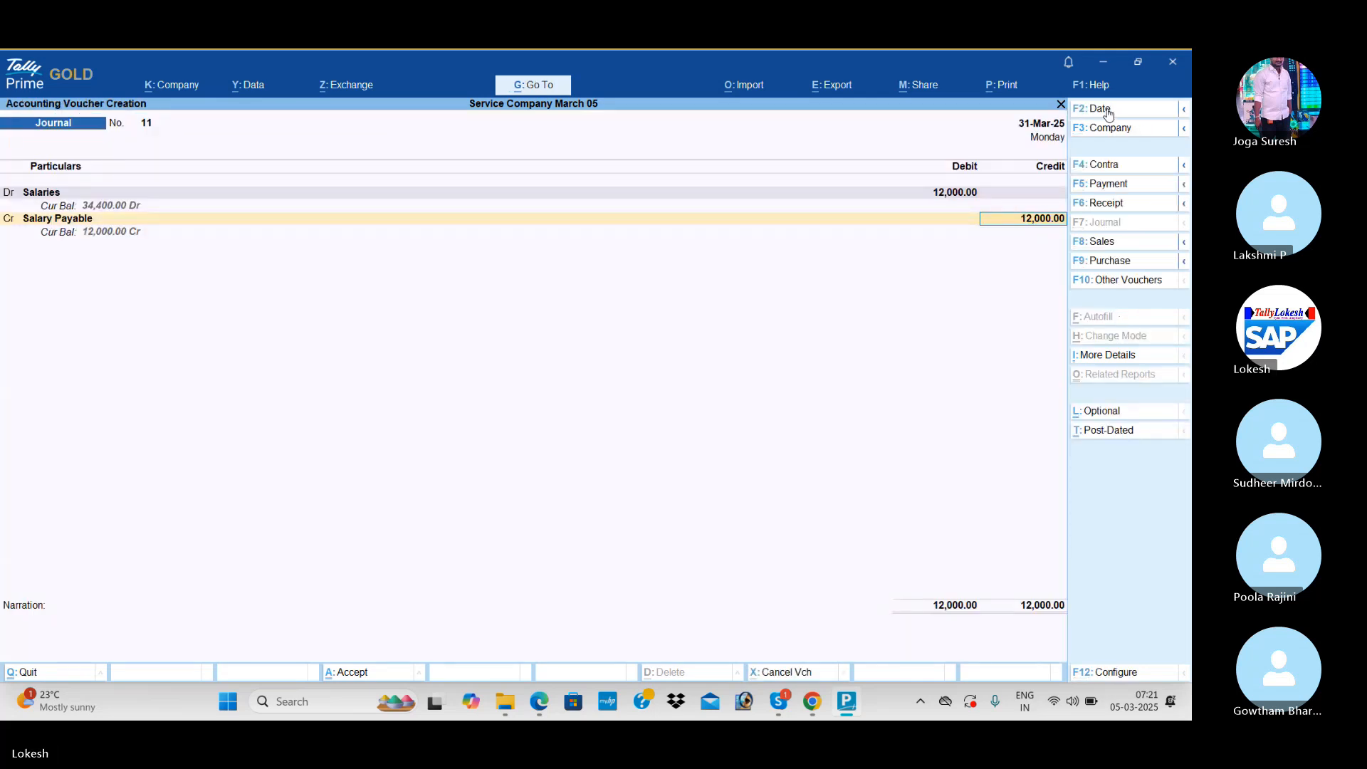
pyautogui.press('Return')
pyautogui.press('Return')
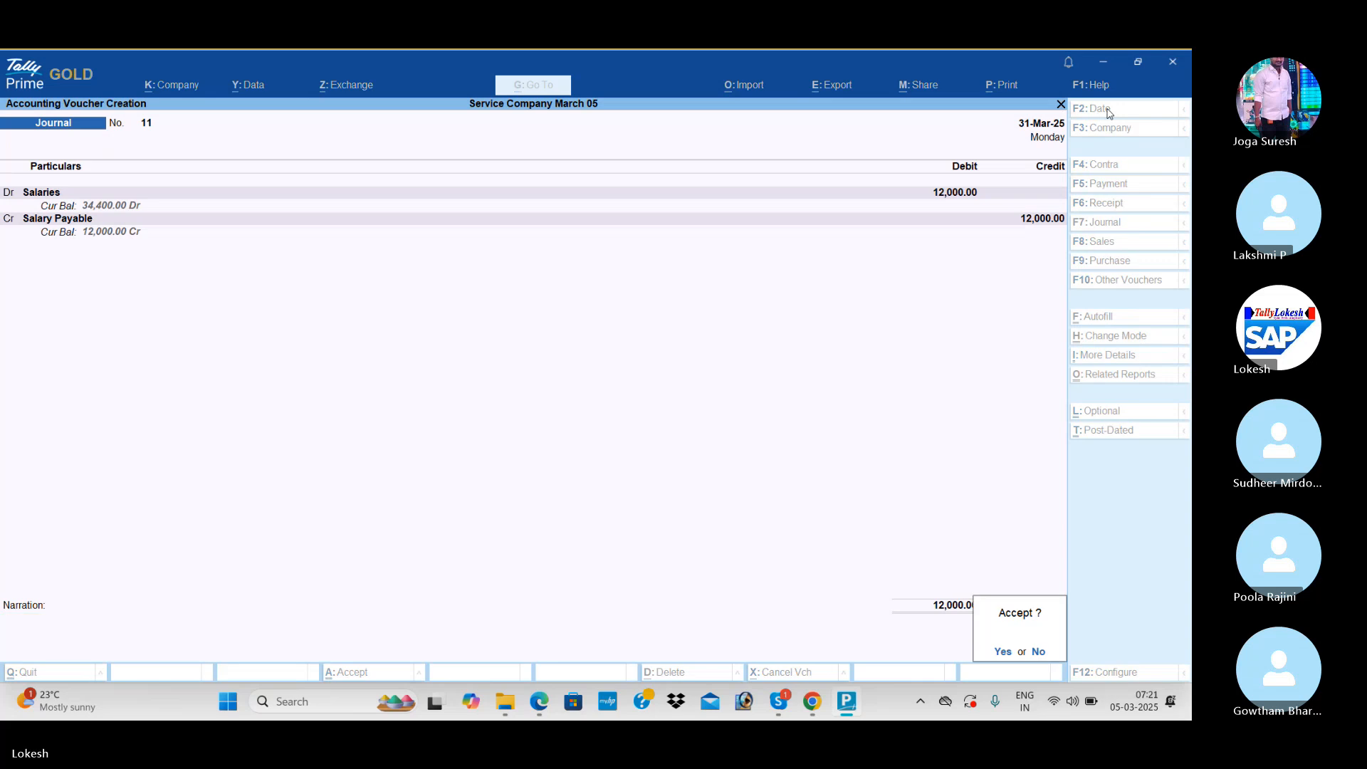
pyautogui.press('Return')
# Debit the existing Office Exp ledger with 750 in the new journal voucher
pyautogui.write('Of')
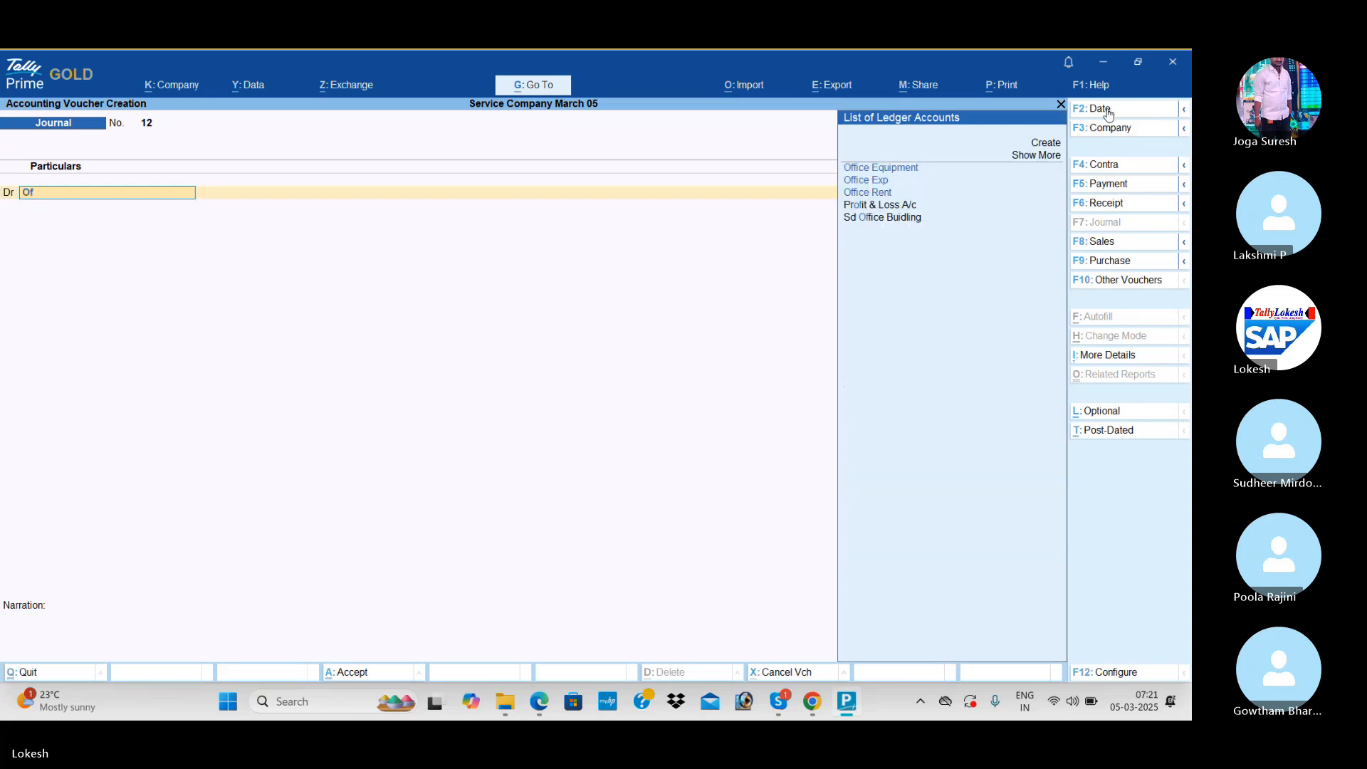
pyautogui.press('Down')
pyautogui.press('Return')
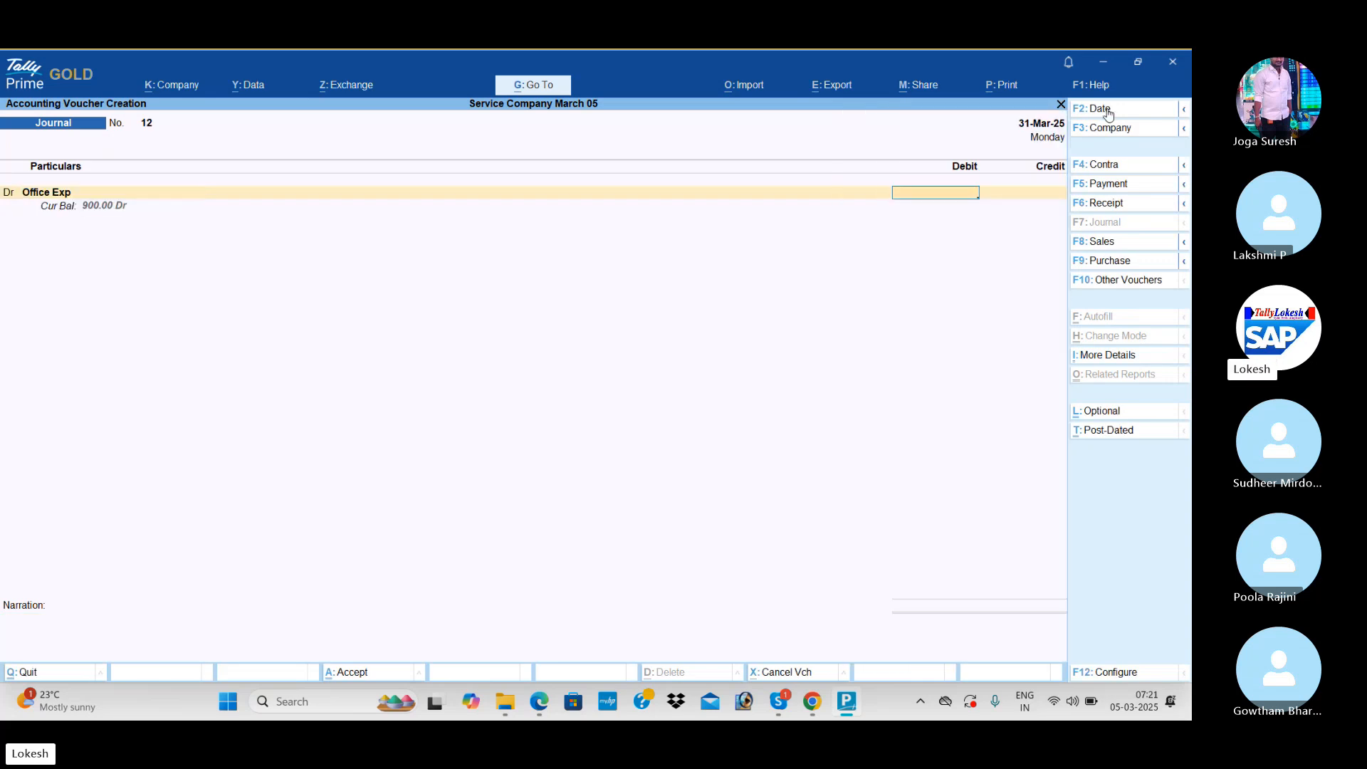
pyautogui.write('750')
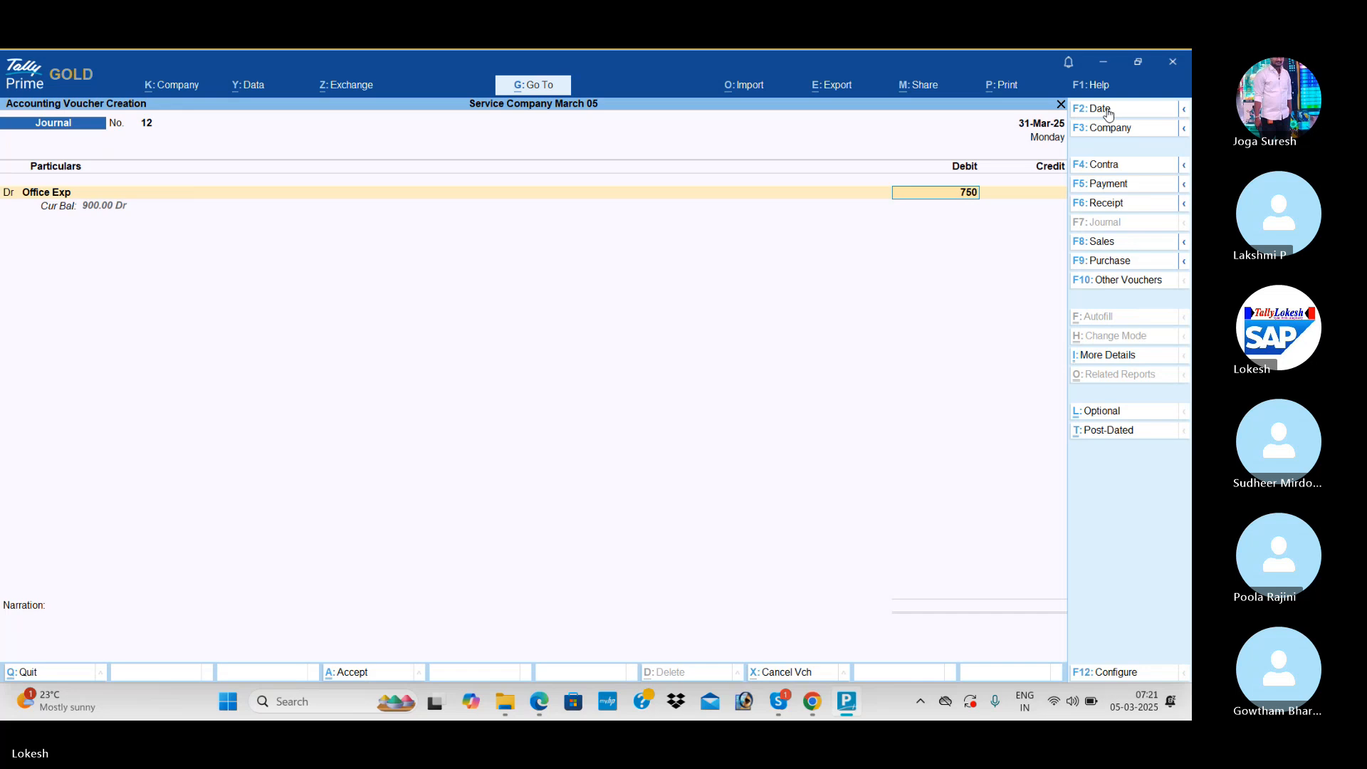
pyautogui.press('Return')
# Credit 750 to a new Office Exp Payable ledger created under Provisions and save the journal voucher
pyautogui.write('O')
pyautogui.hotkey('alt', 'c')
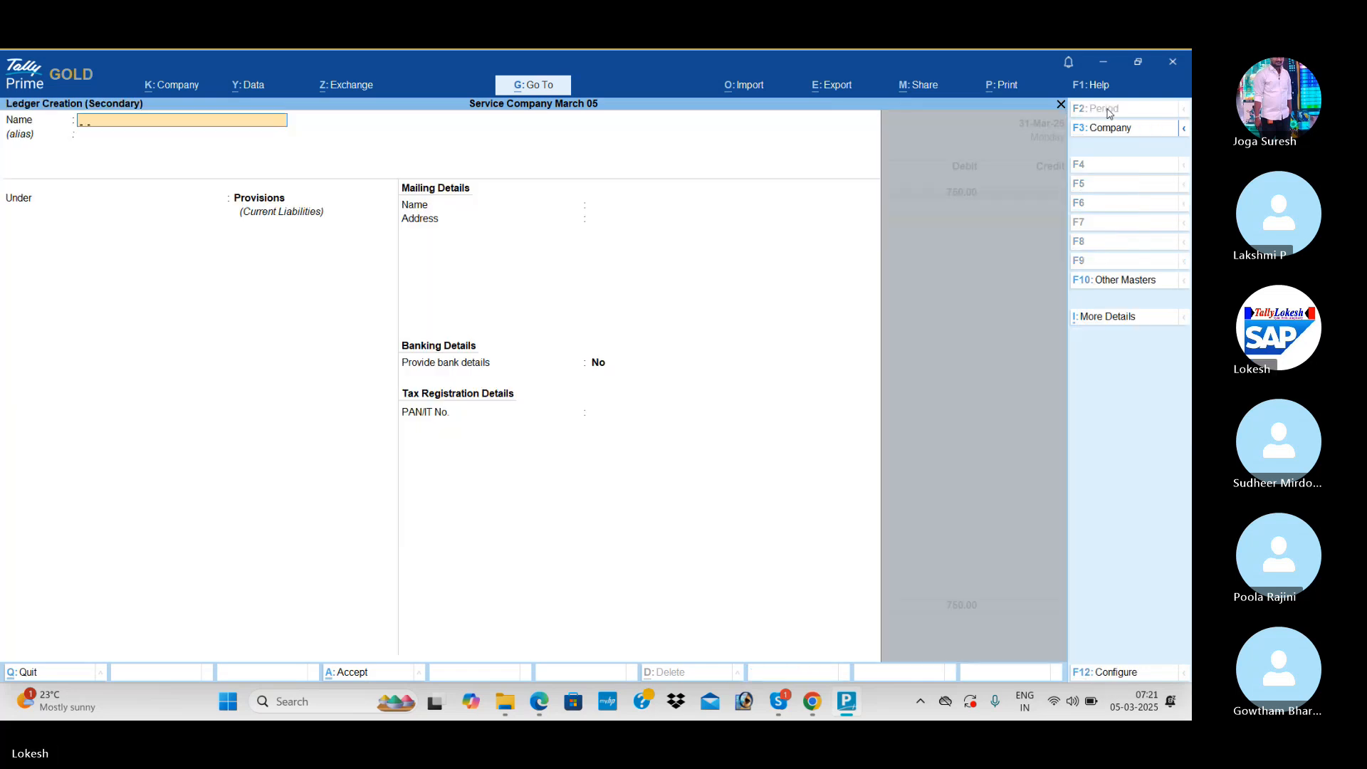
pyautogui.write('ffice Exp Payable')
pyautogui.press('Return')
pyautogui.press('Return')
pyautogui.hotkey('ctrl', 'a')
pyautogui.press('Return')
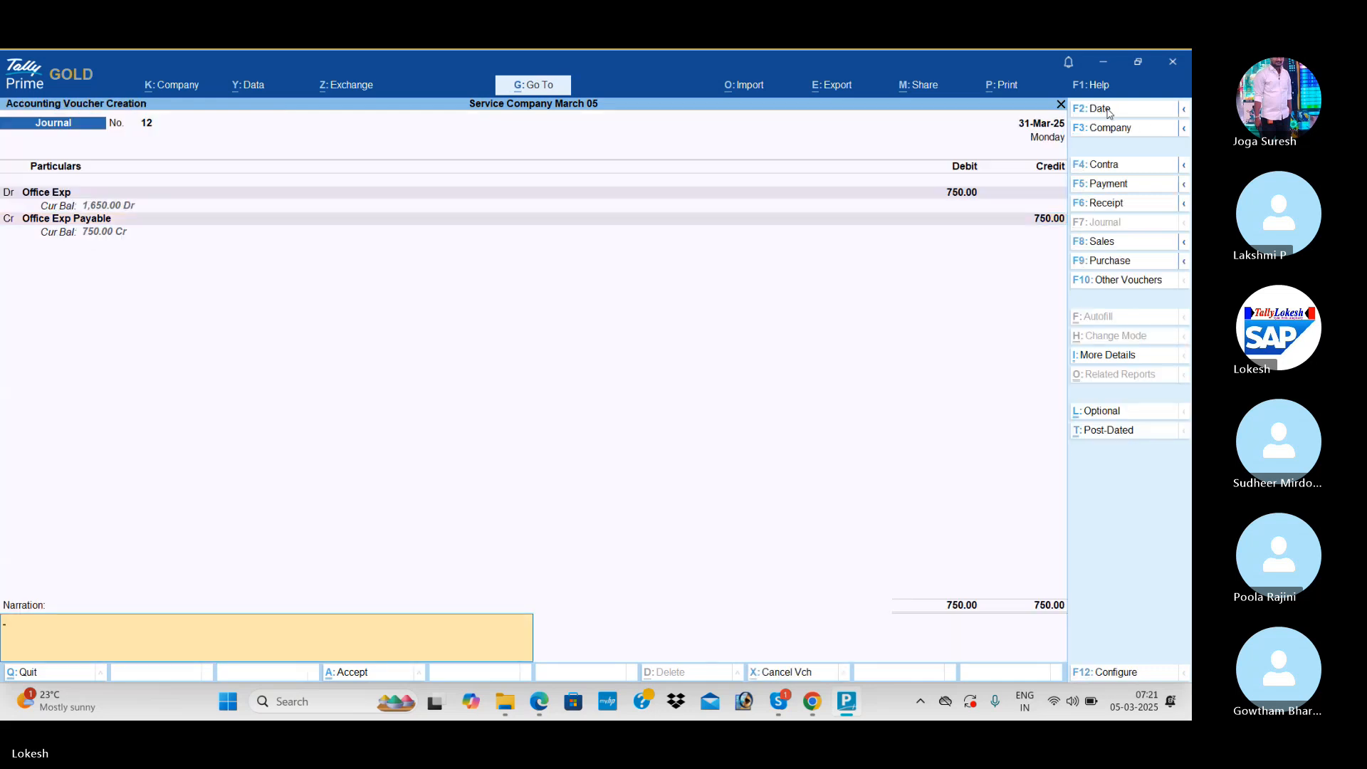
pyautogui.press('Return')
pyautogui.press('Return')
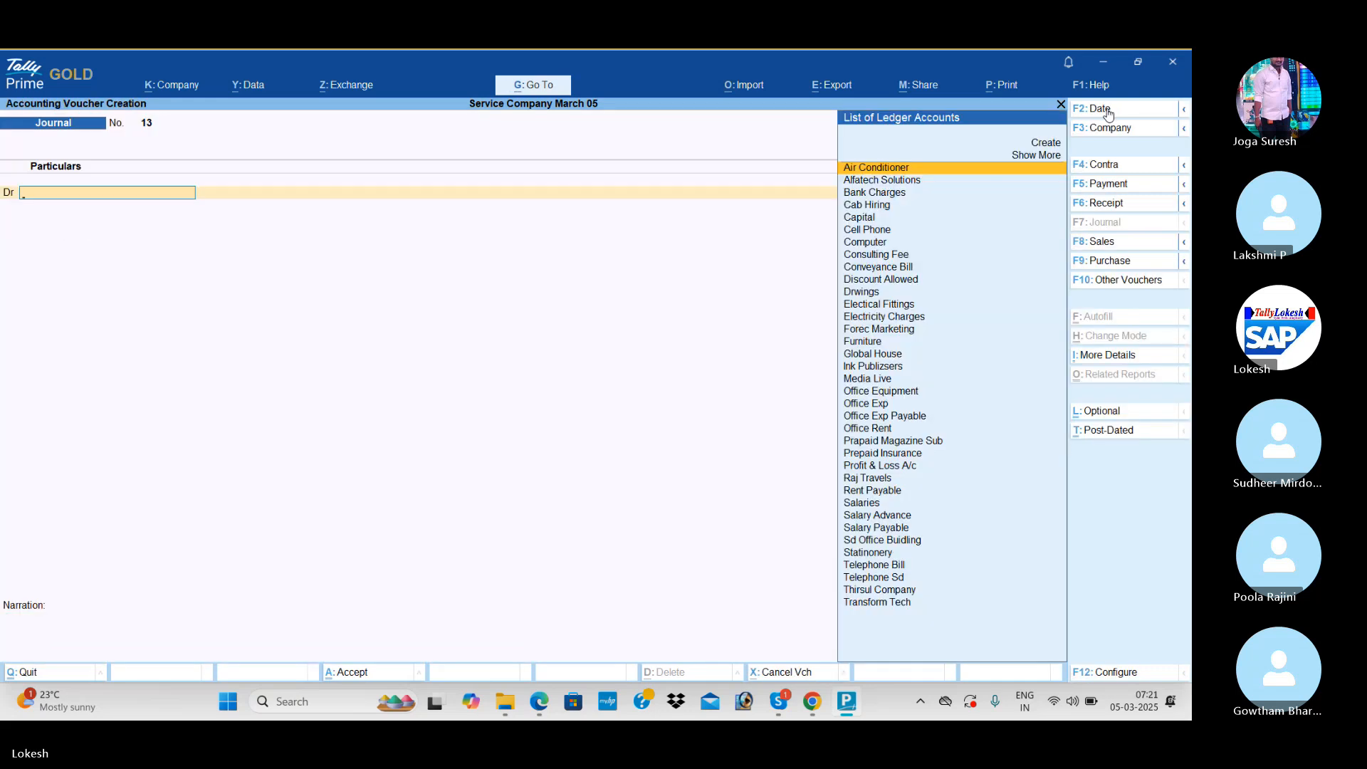
# Debit the existing Telephone Bill ledger with 1,690 in the new journal voucher
pyautogui.write('Te')
pyautogui.press('Down')
pyautogui.press('Up')
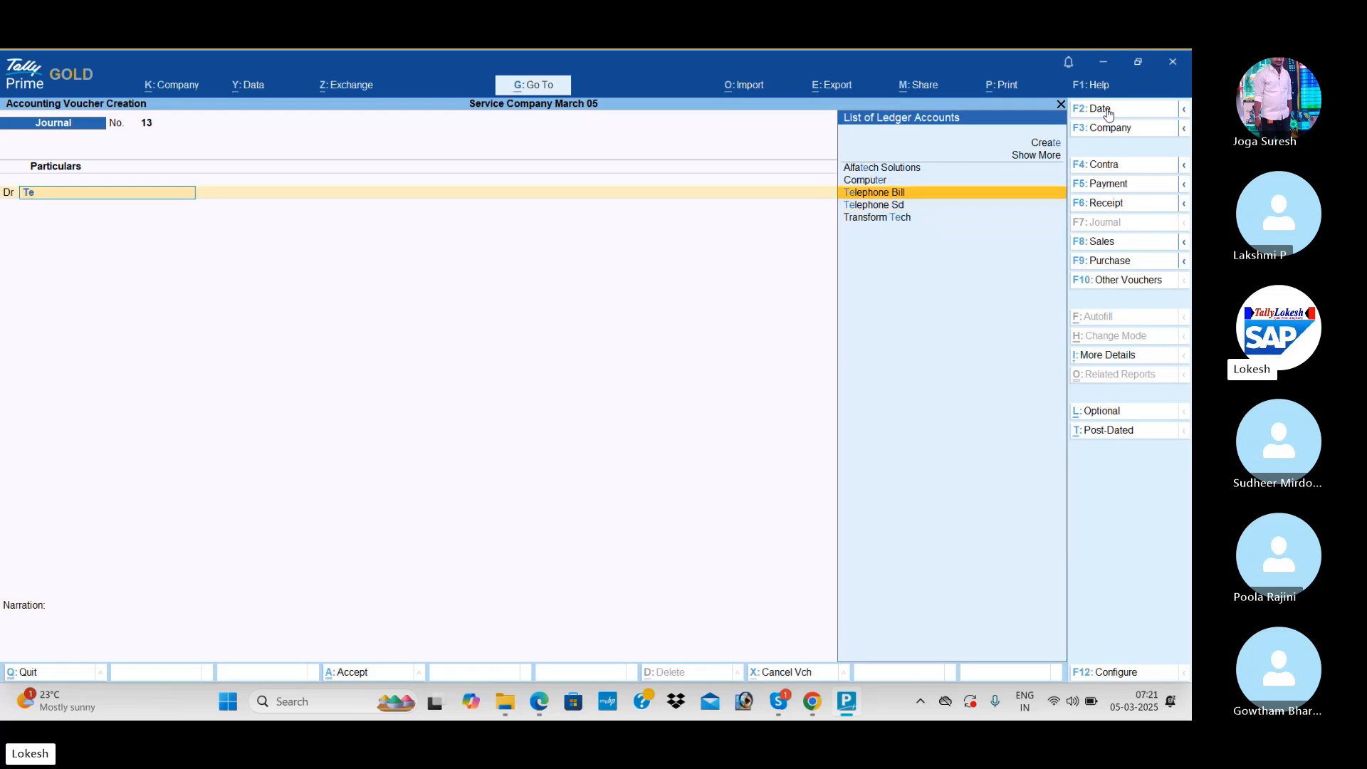
pyautogui.press('Return')
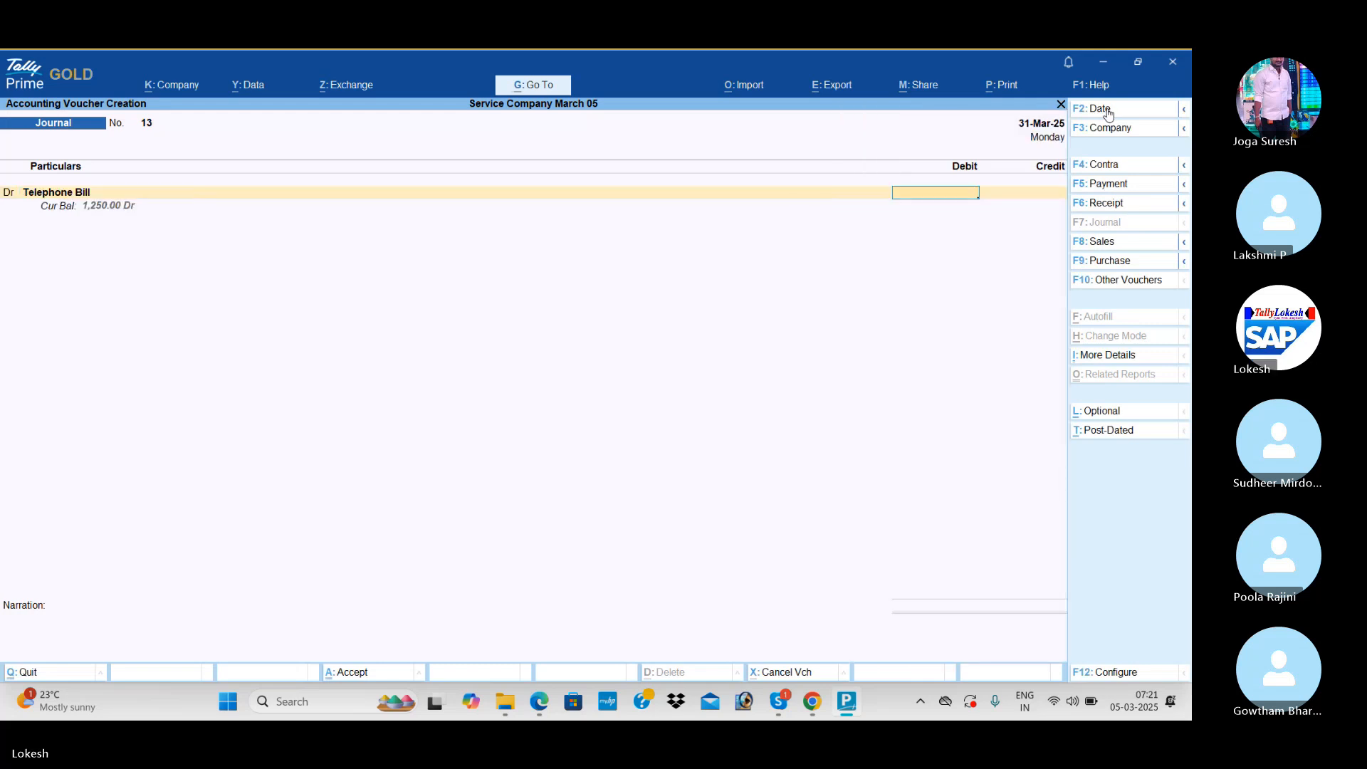
pyautogui.write('19')
pyautogui.press('BackSpace')
pyautogui.write('690')
pyautogui.press('Return')
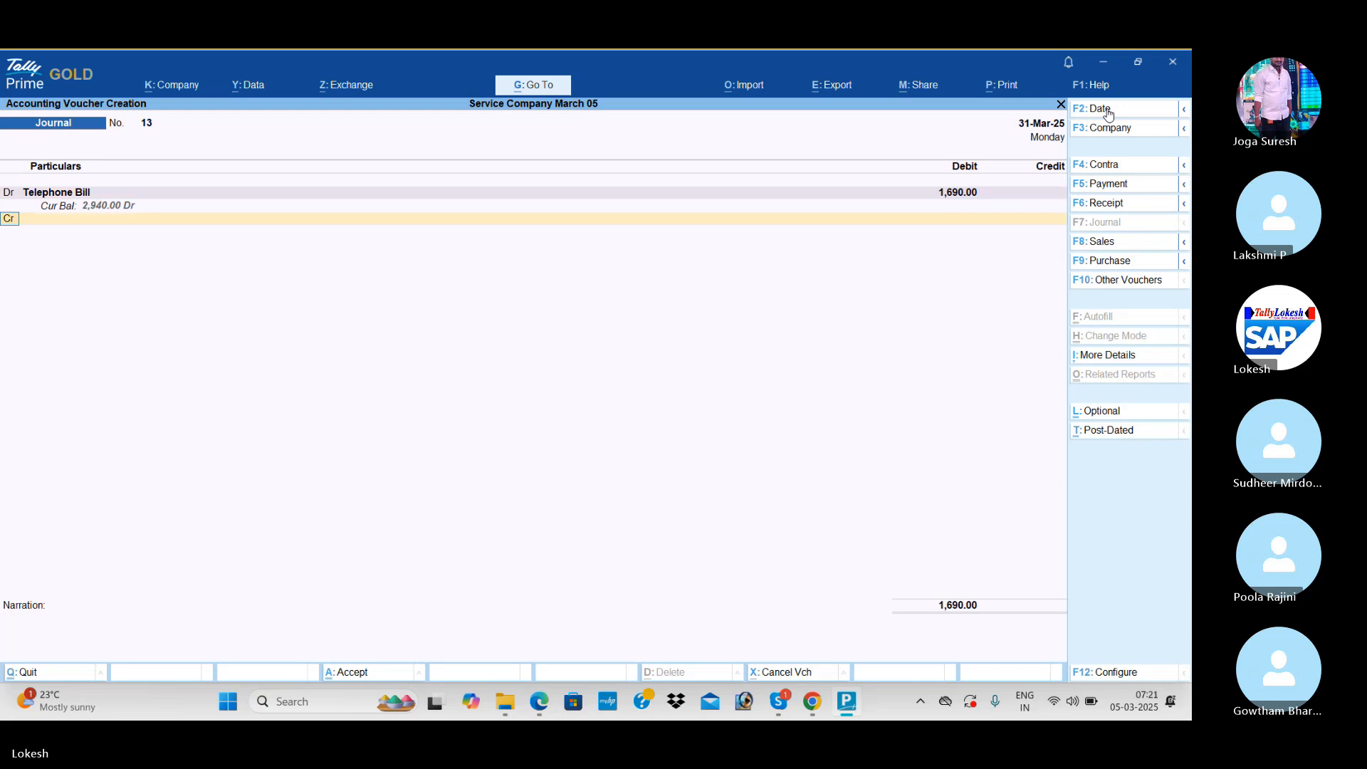
# Credit 1,690 to a new Telephone Bill Payable ledger created under Provisions and save the journal voucher
pyautogui.hotkey('alt', 'c')
pyautogui.write('Telephone Bill')
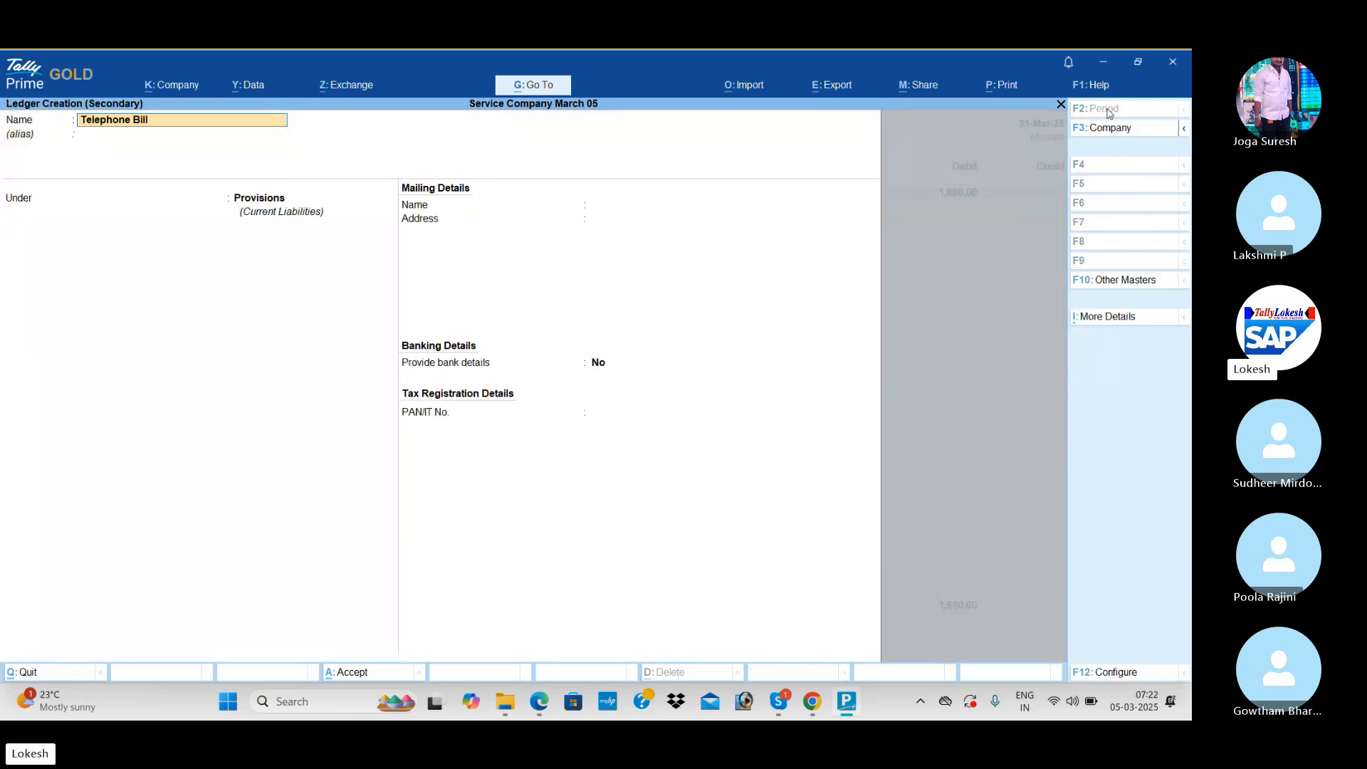
pyautogui.write(' Pa')
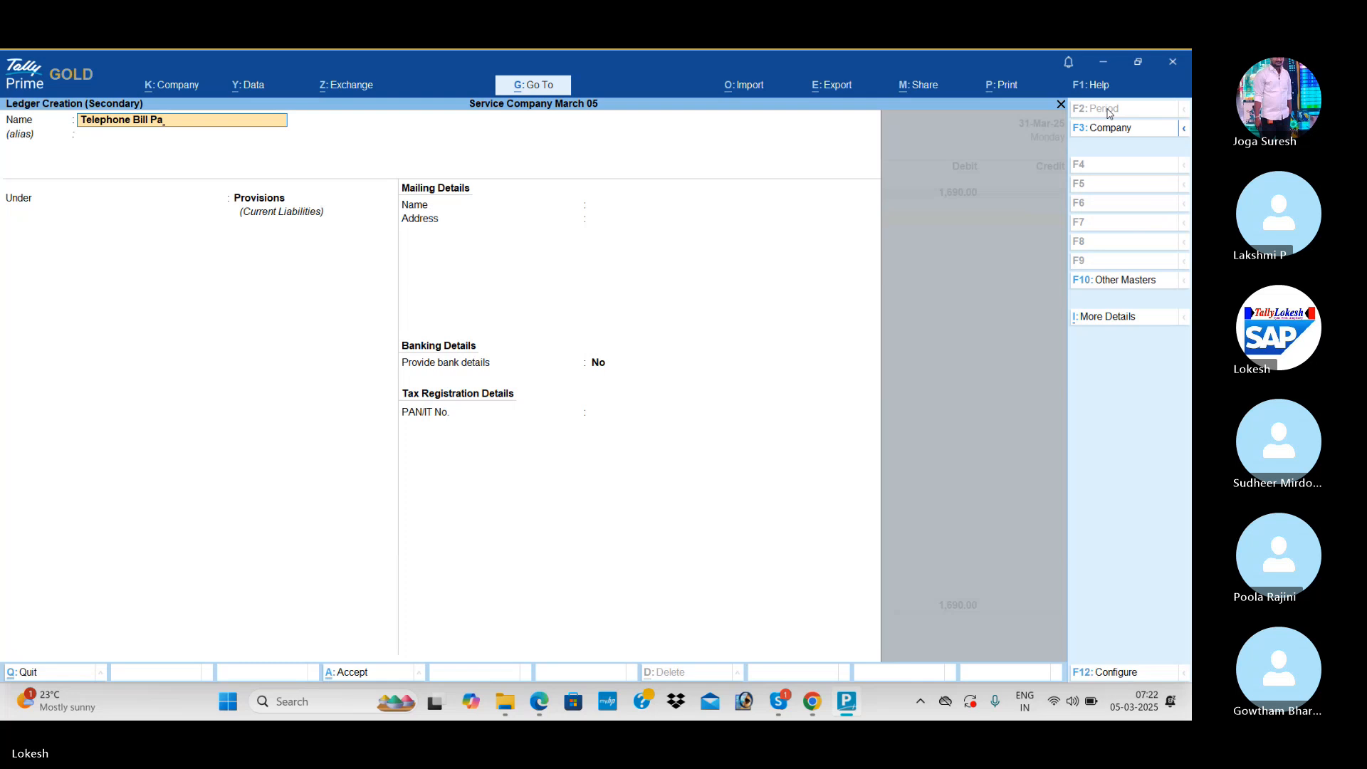
pyautogui.write('yable')
pyautogui.press('Return')
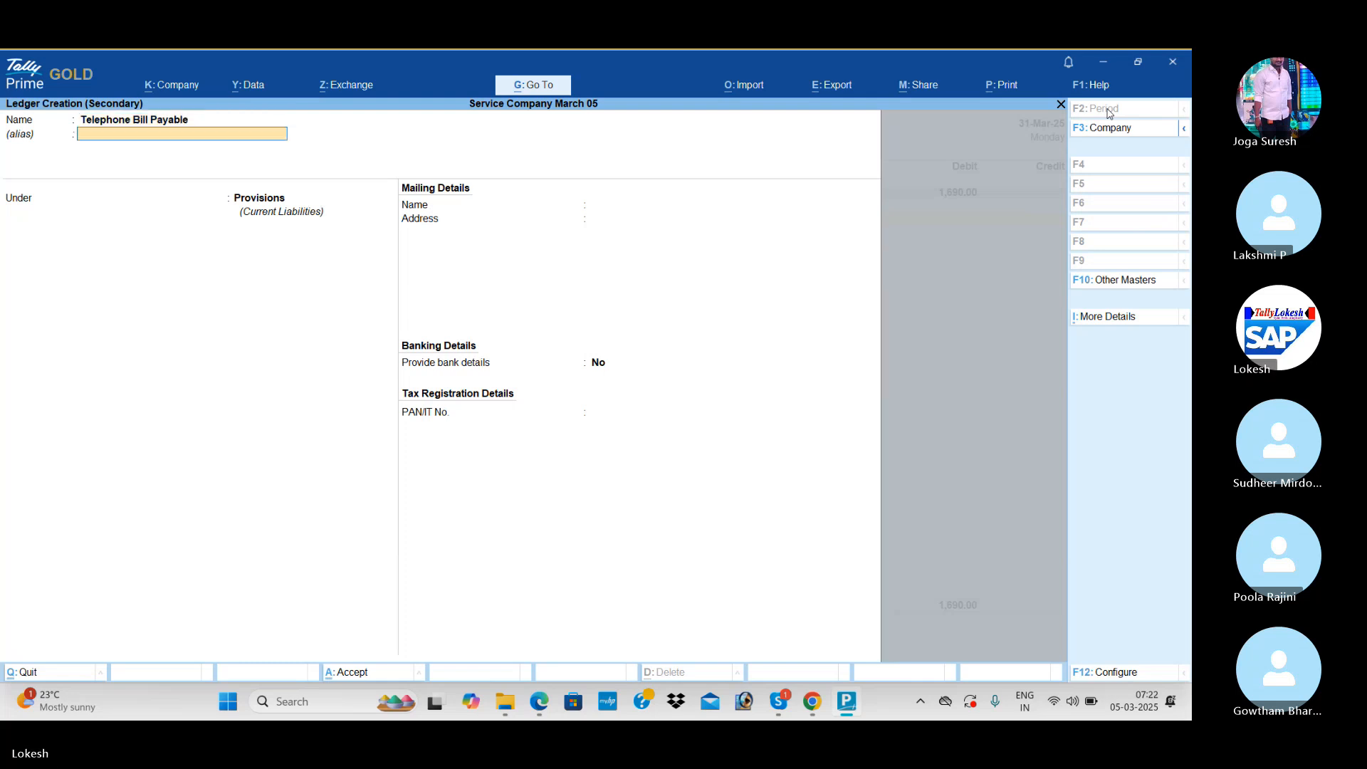
pyautogui.press('Return')
pyautogui.press('Return')
pyautogui.hotkey('ctrl', 'a')
pyautogui.press('Return')
pyautogui.press('Return')
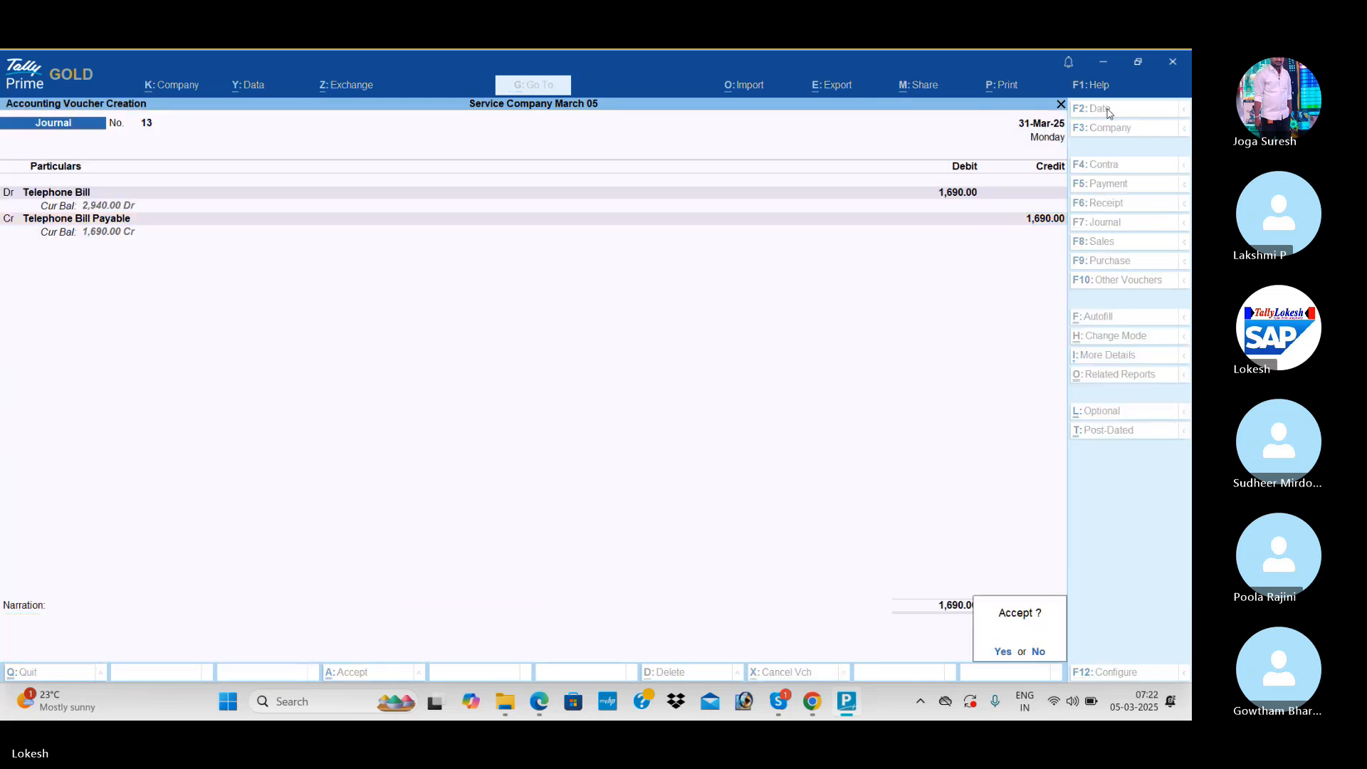
pyautogui.press('Return')
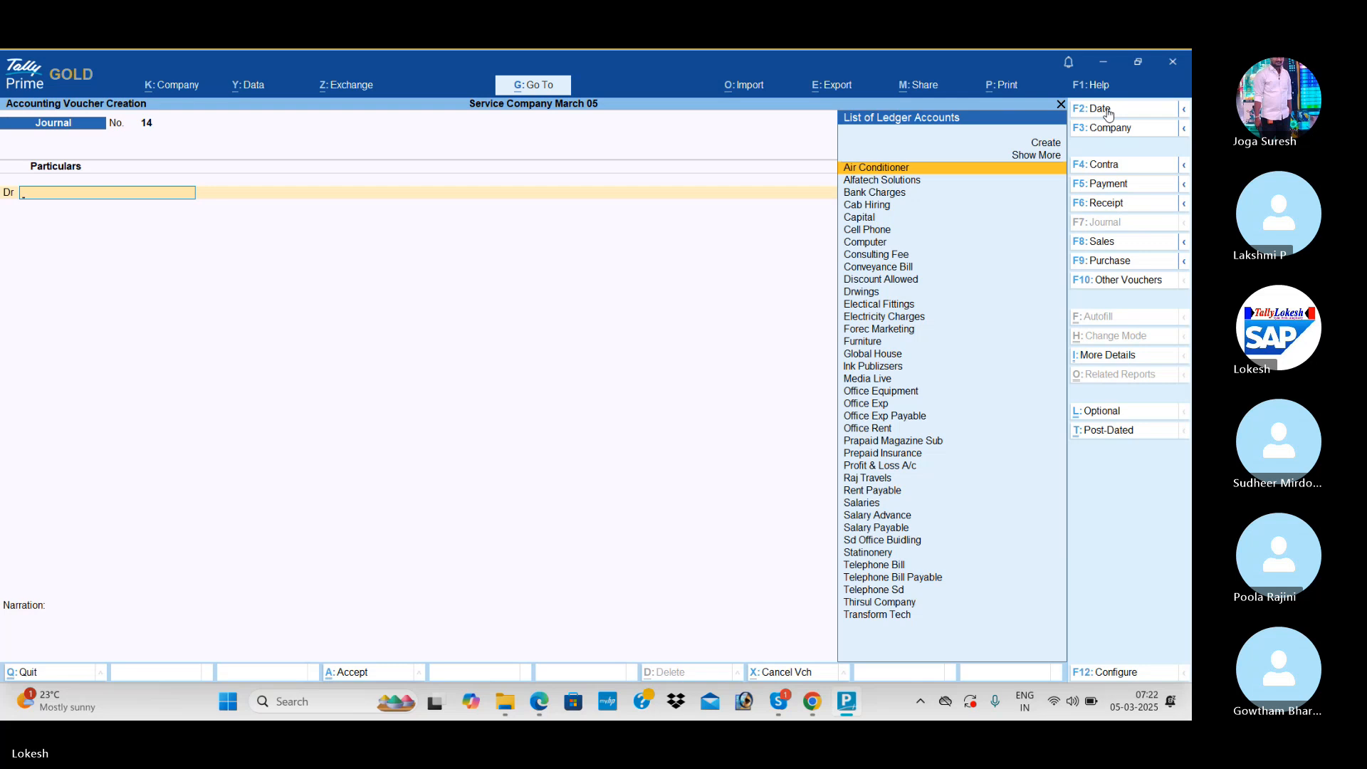
# Debit the existing Consulting Fee ledger with 1,300 in the new journal voucher
pyautogui.write('con')
pyautogui.press('Down')
pyautogui.press('Return')
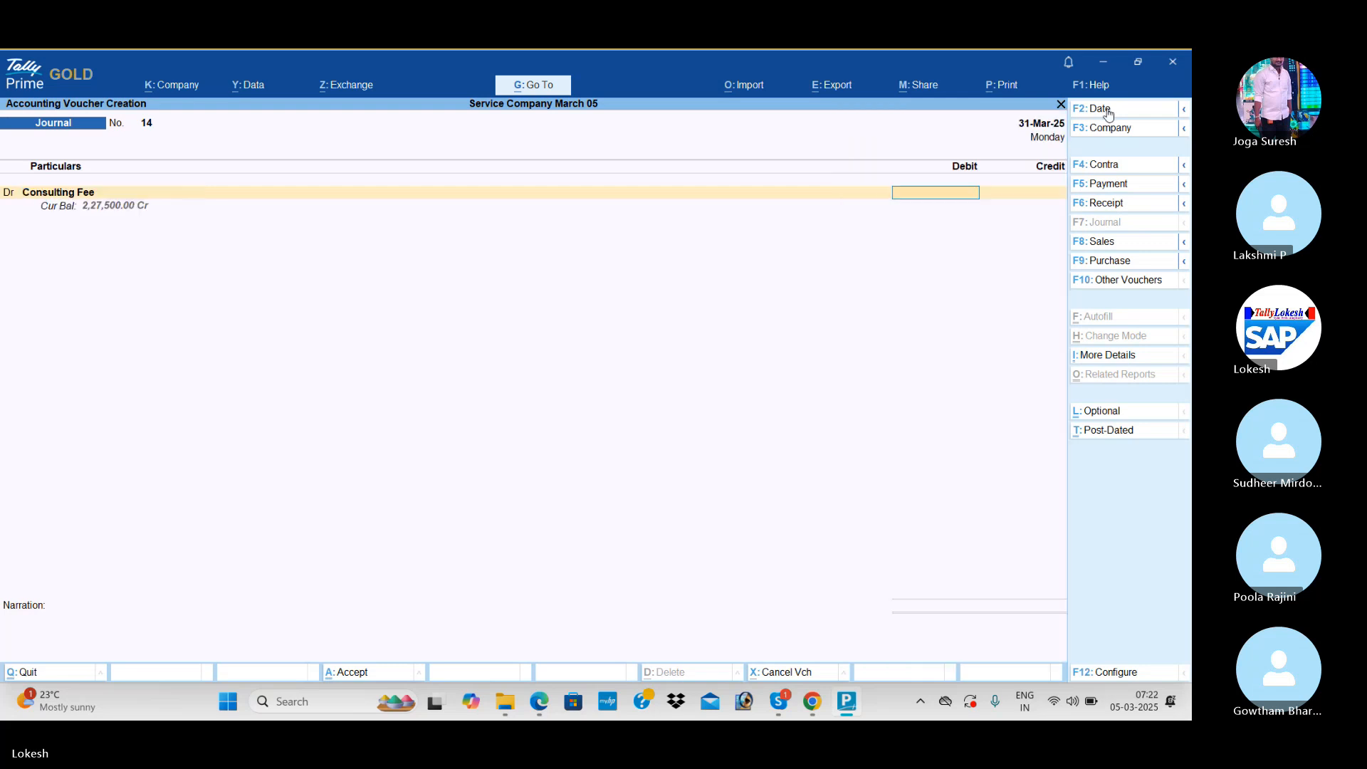
pyautogui.write('1300')
pyautogui.press('Return')
# Credit 1,300 to a new Conveyance Bill Payable ledger created under Provisions and save the journal voucher
pyautogui.hotkey('alt', 'c')
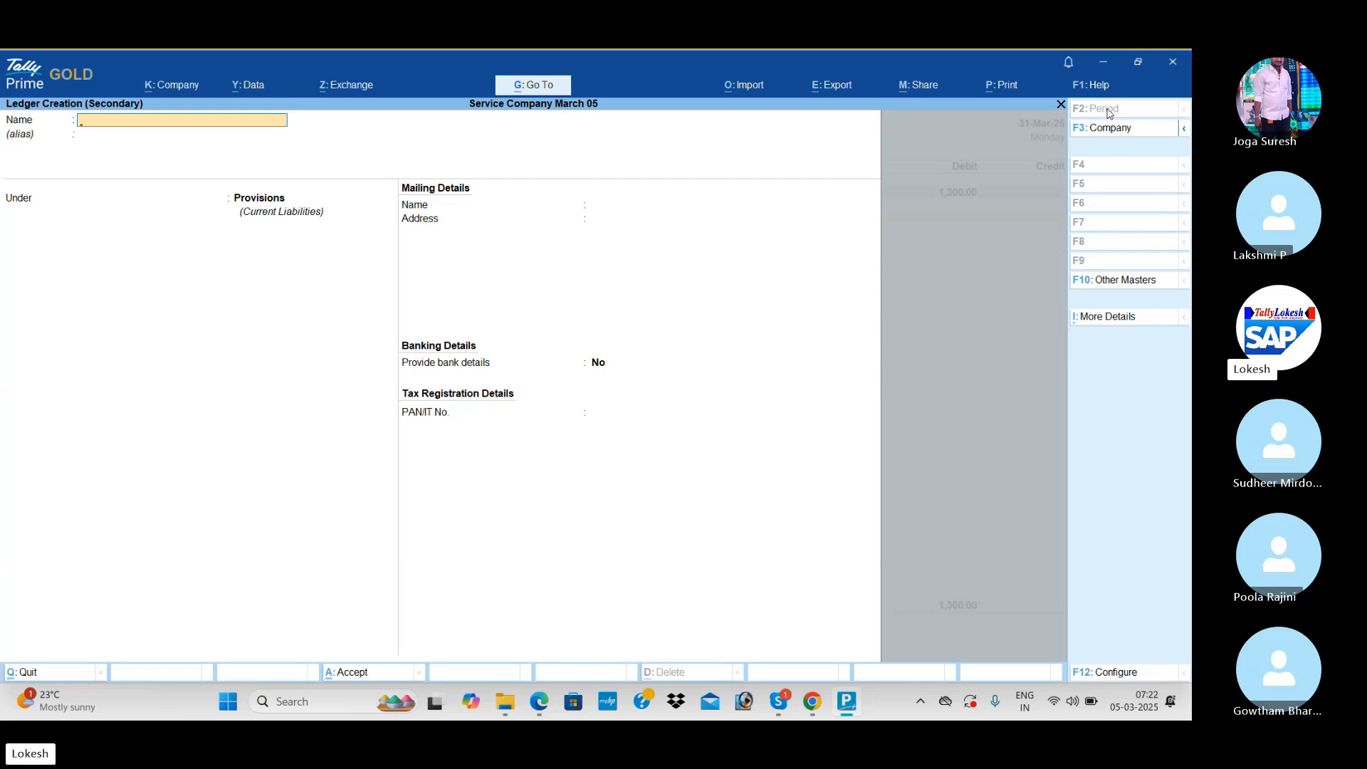
pyautogui.write('Conveyance b')
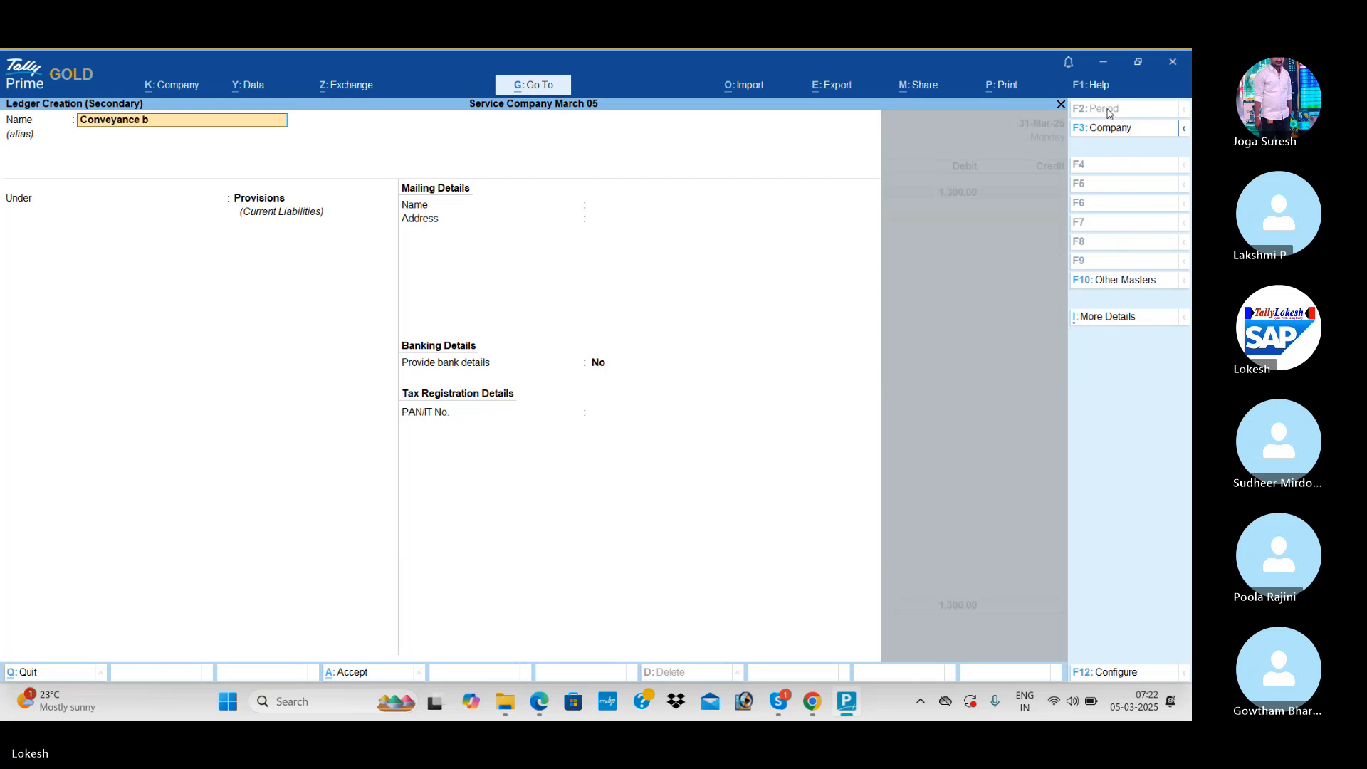
pyautogui.write('ill Payable')
pyautogui.press('Return')
pyautogui.press('Return')
pyautogui.hotkey('ctrl', 'a')
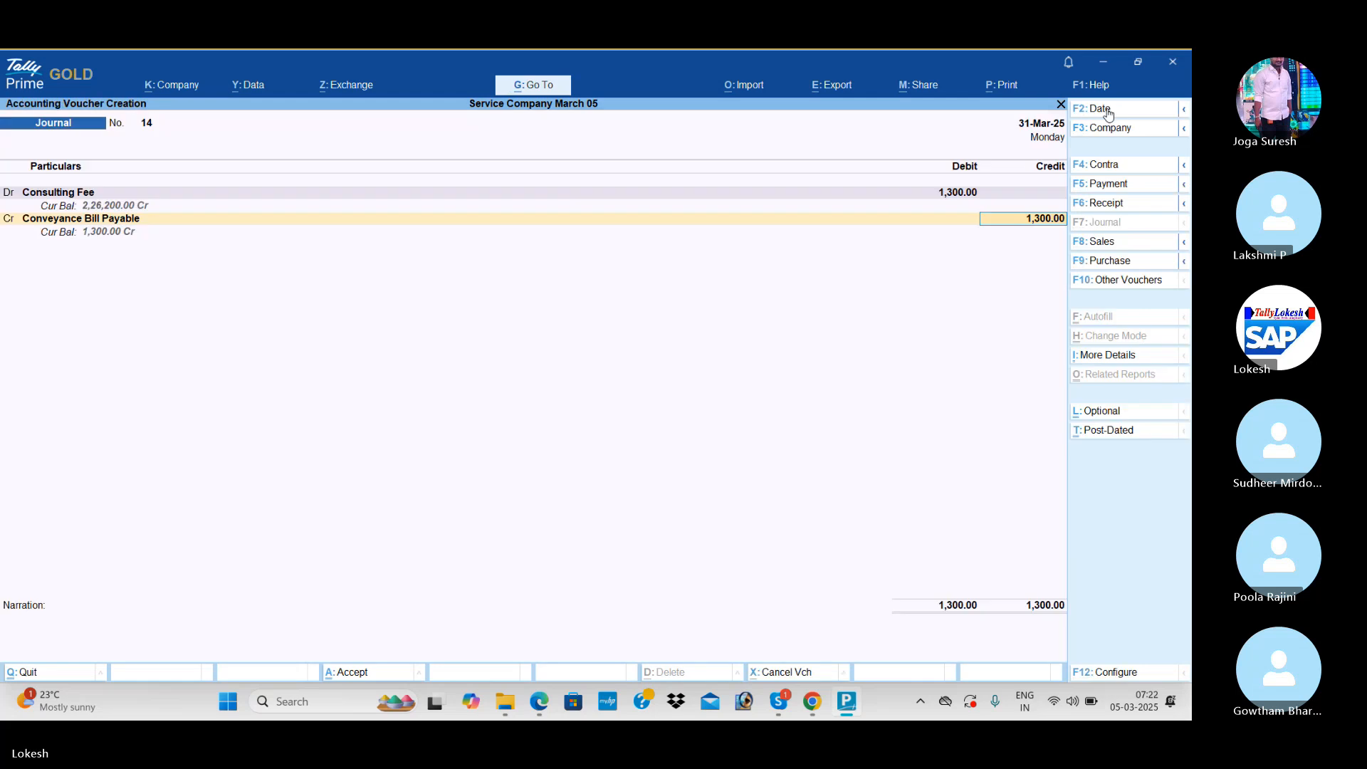
pyautogui.press('Return')
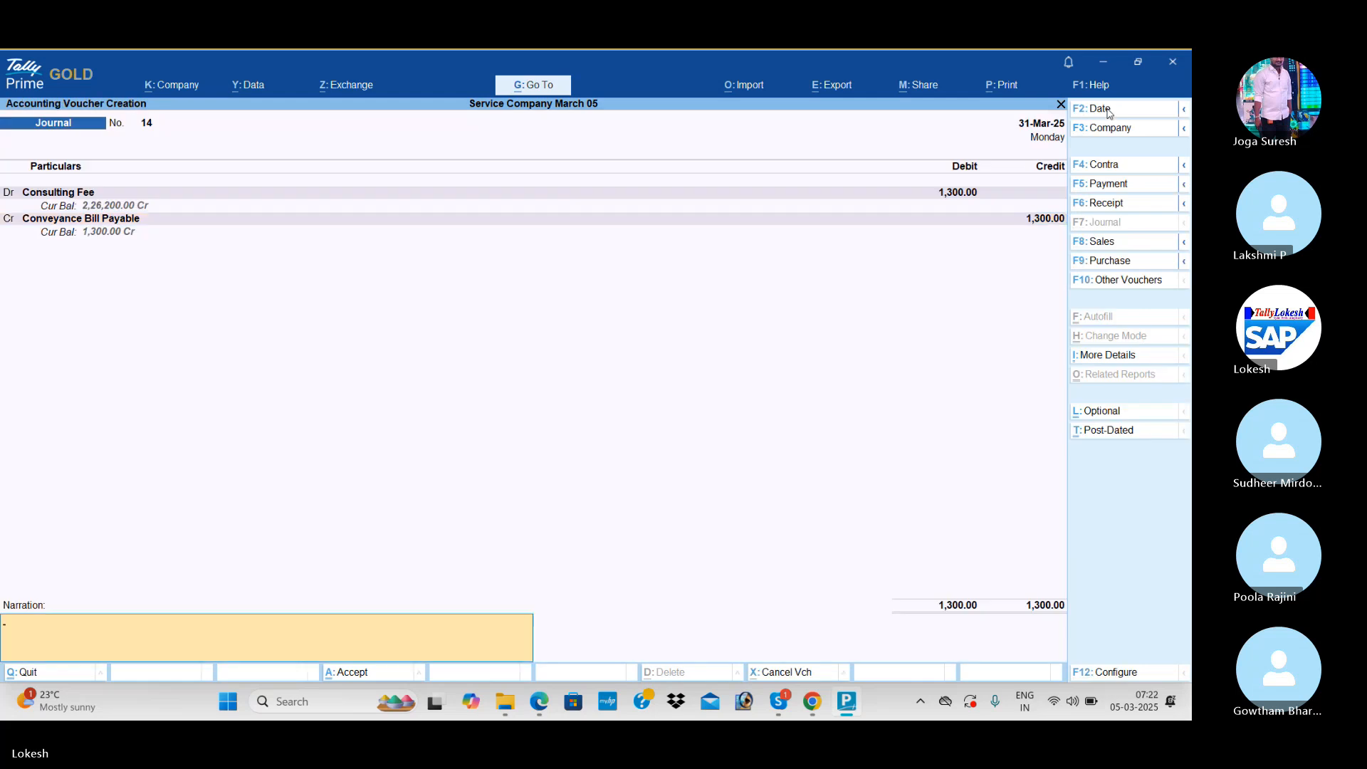
pyautogui.press('Return')
pyautogui.press('Return')
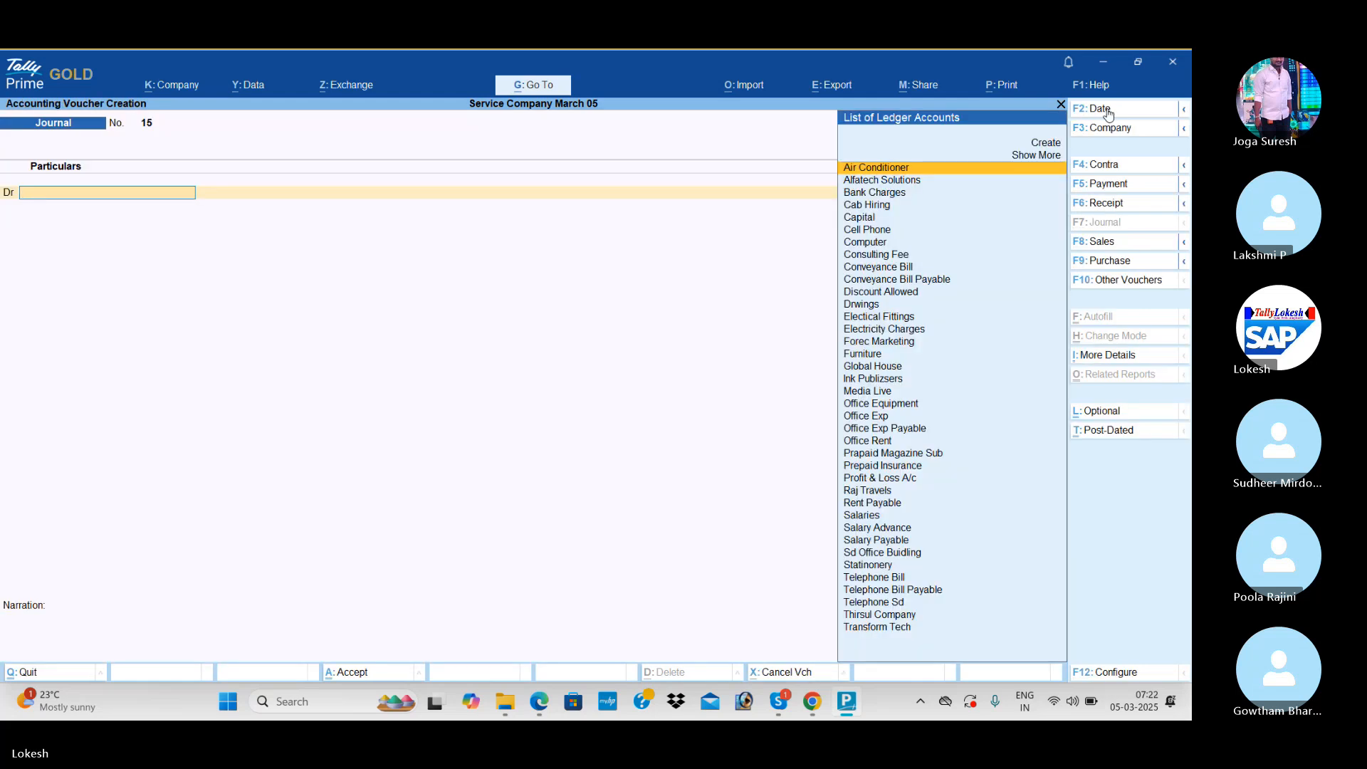
# Record a journal voucher debiting Cab Hiring and crediting Raj Travels with 6,600, and save it
pyautogui.write('ca')
pyautogui.press('Return')
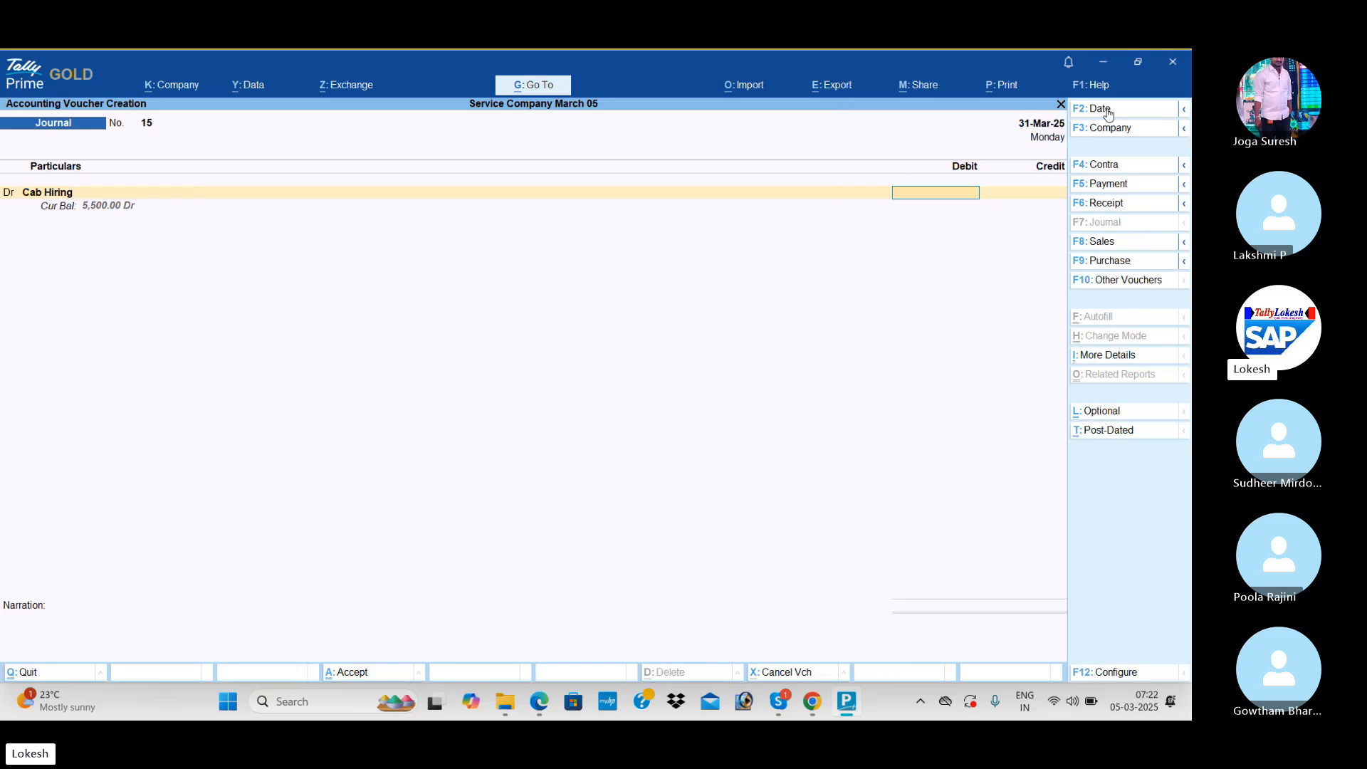
pyautogui.write('6600')
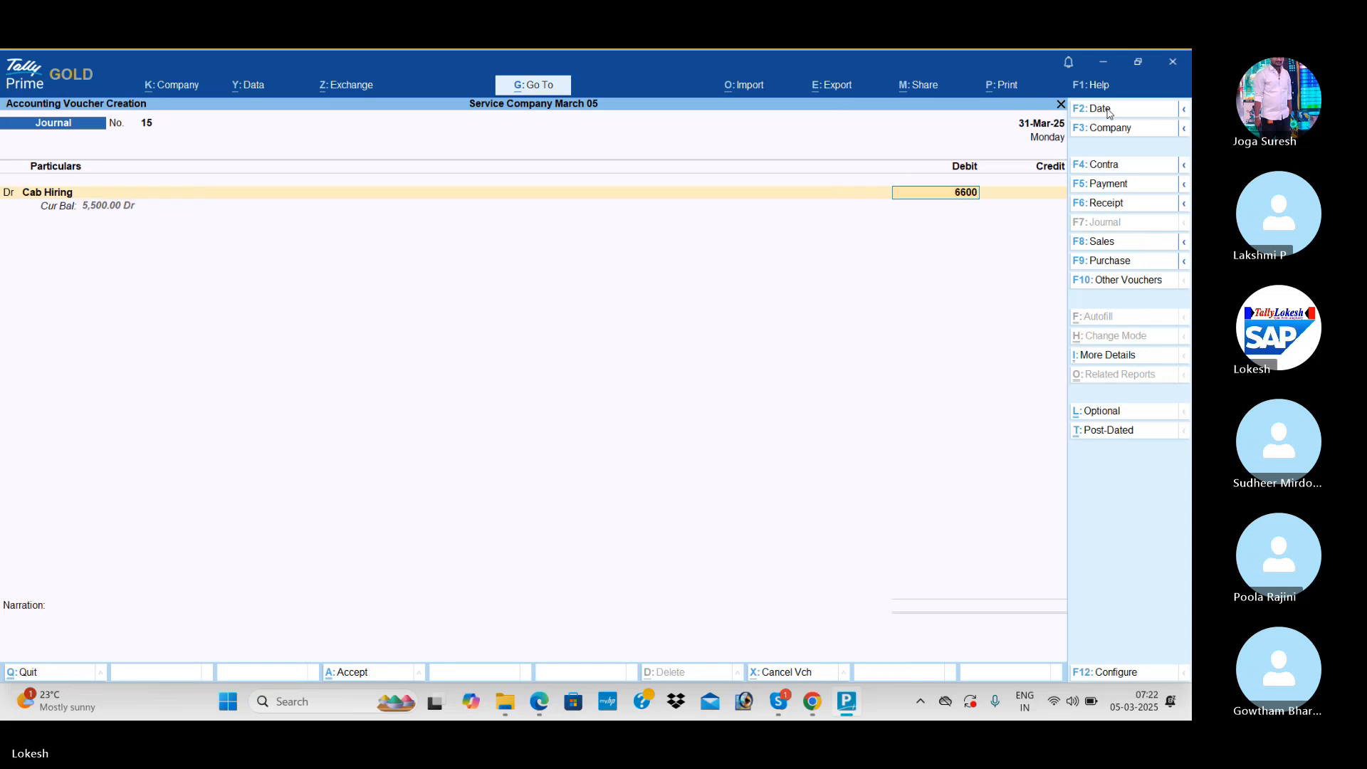
pyautogui.press('Return')
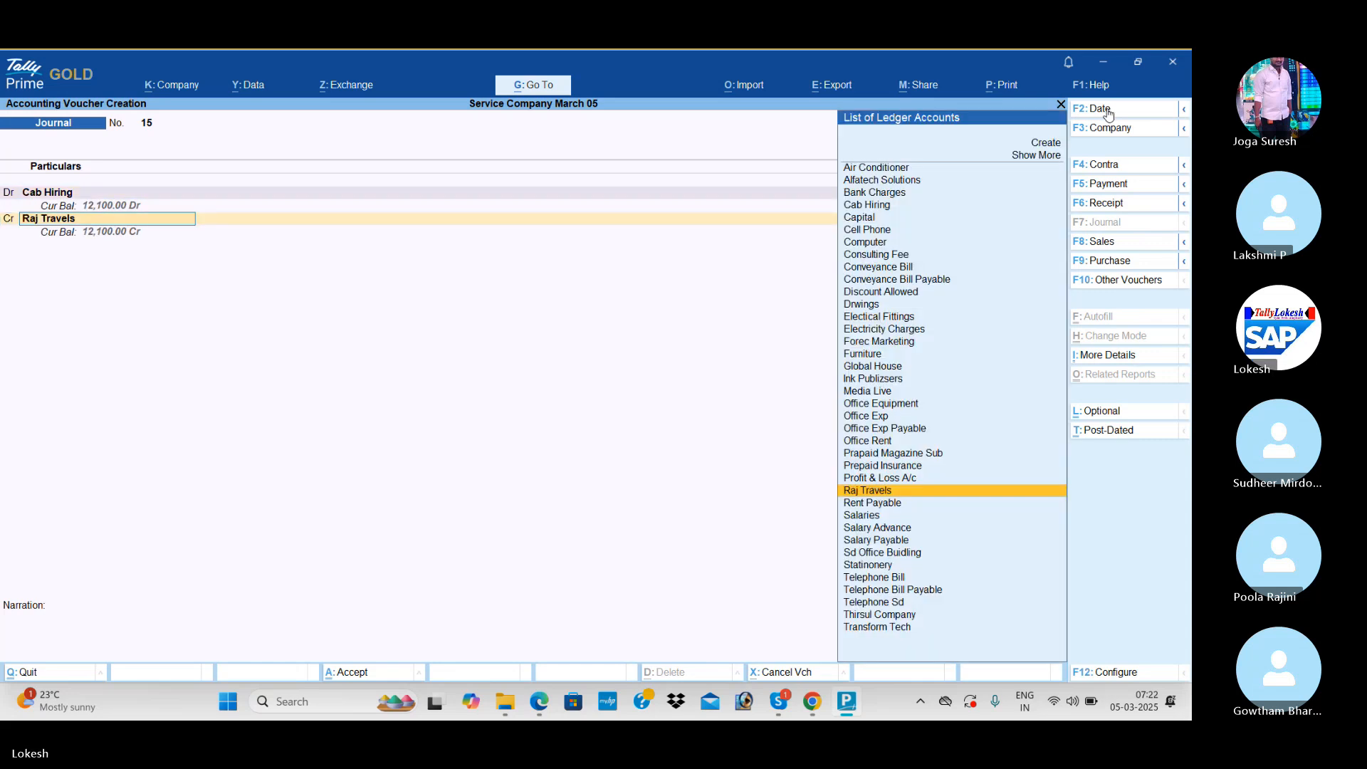
pyautogui.press('Return')
pyautogui.press('Return')
pyautogui.press('Return')
pyautogui.press('Return')
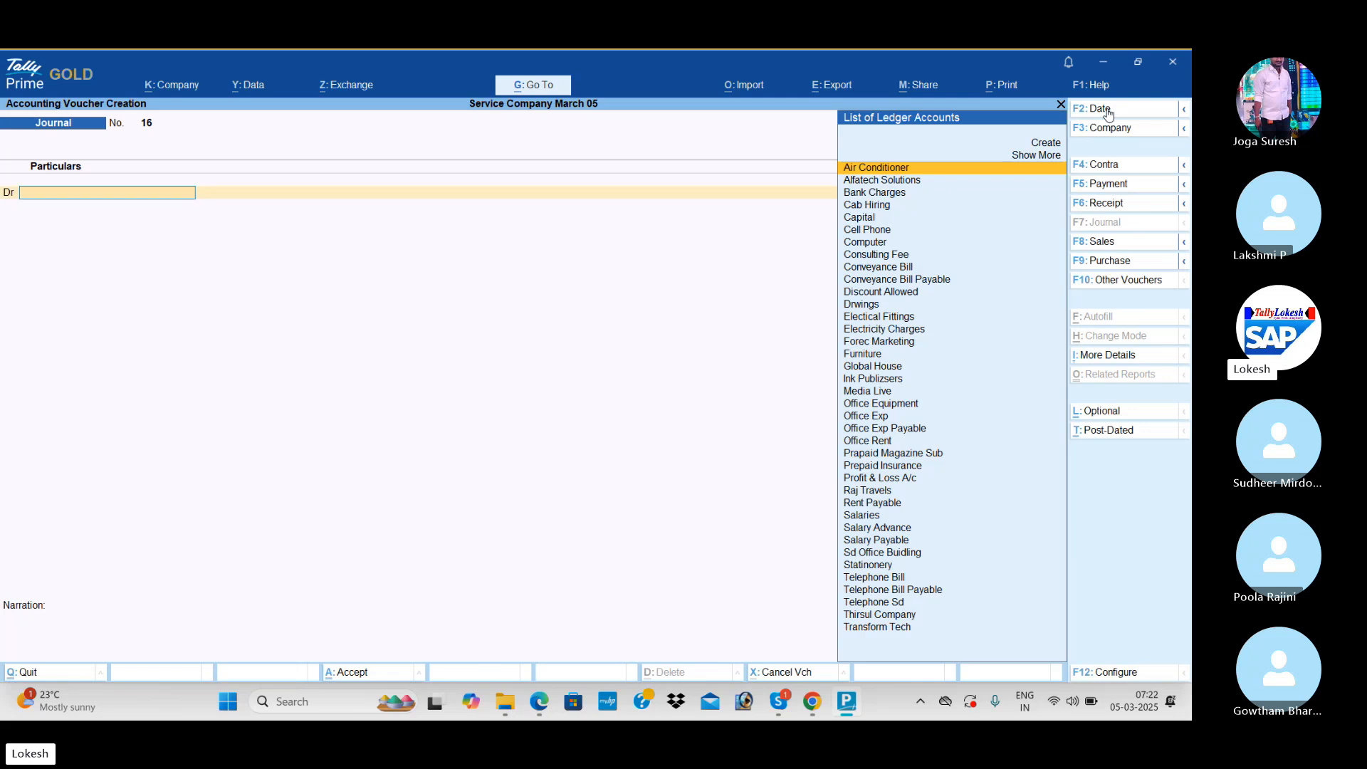
# Debit the existing Electricity Charges ledger with 870 in the new journal voucher
pyautogui.write('El')
pyautogui.press('Down')
pyautogui.press('Down')
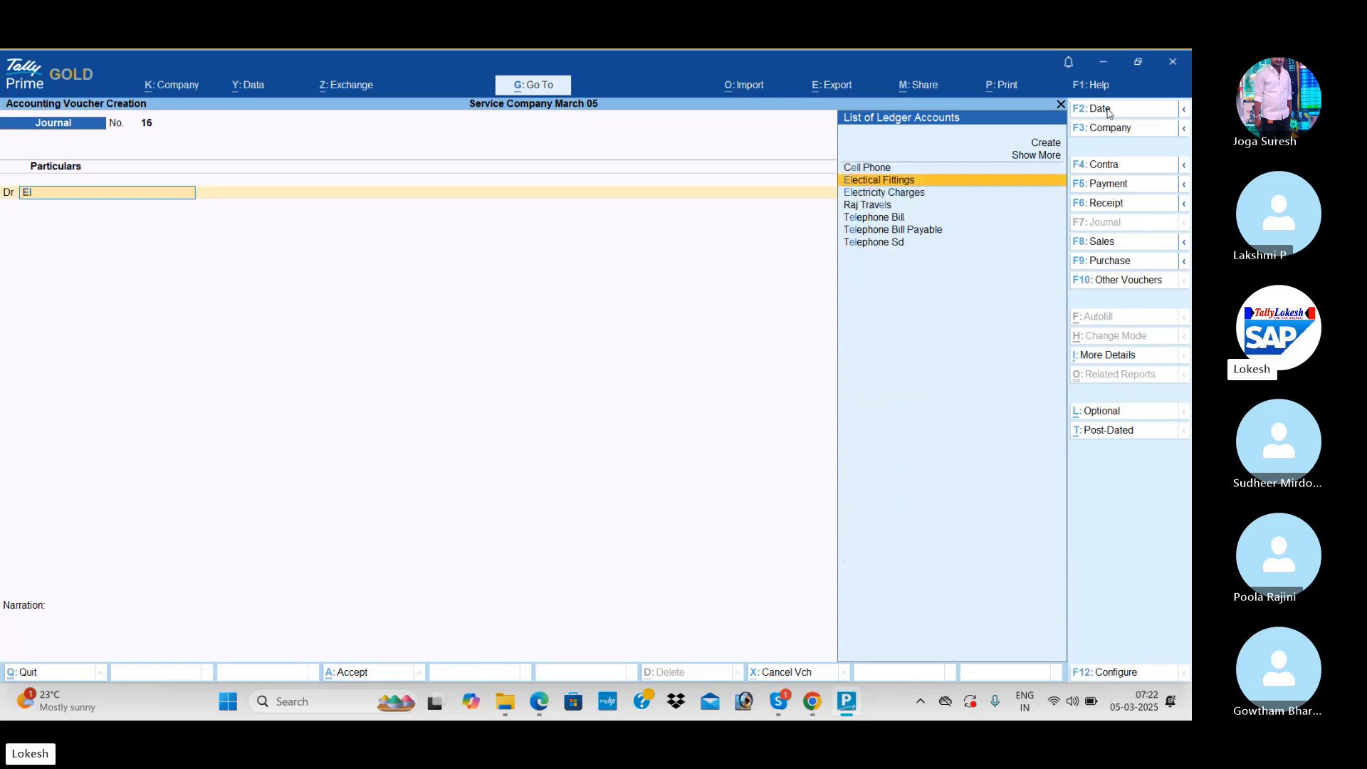
pyautogui.press('Return')
pyautogui.write('870')
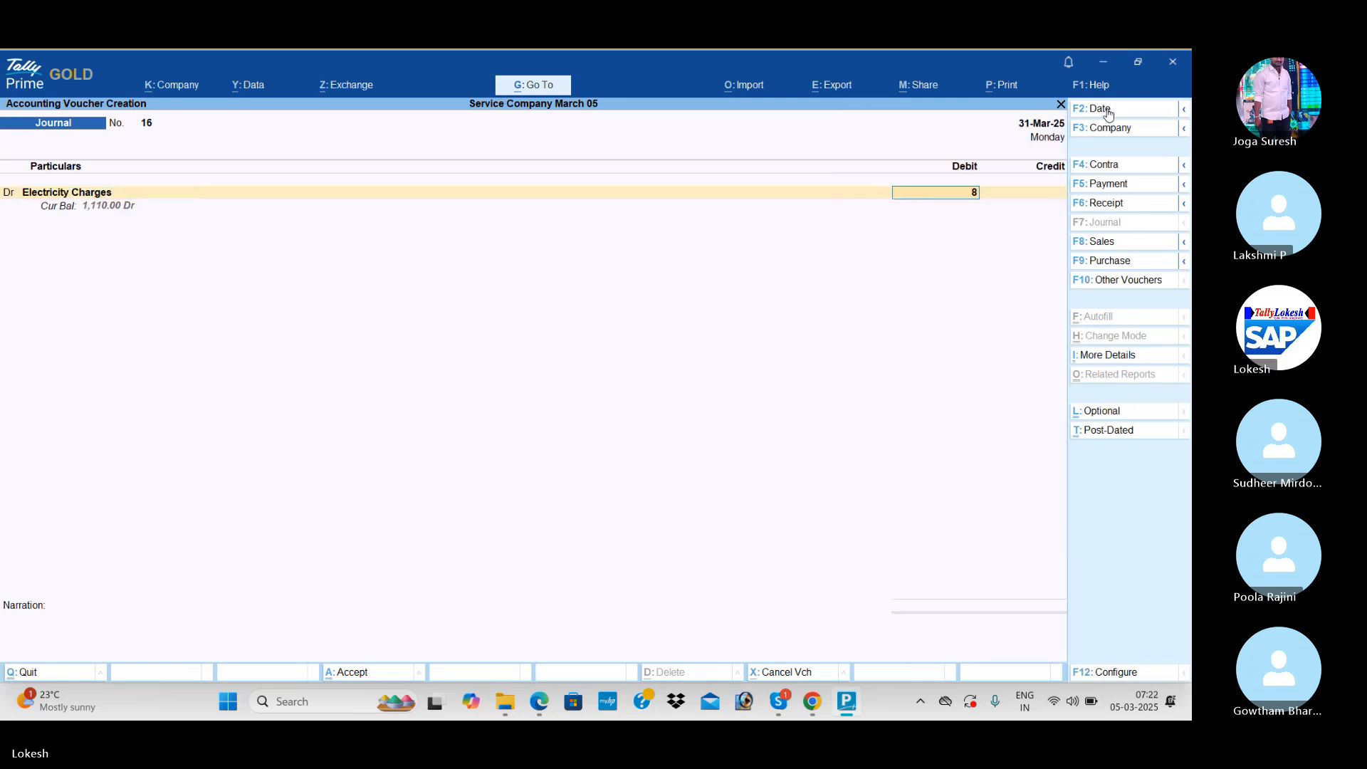
pyautogui.press('Return')
pyautogui.press('Return')
# Credit 870 to a new Electricity Exp Payable ledger created under Provisions and save the journal voucher
pyautogui.hotkey('alt', 'c')
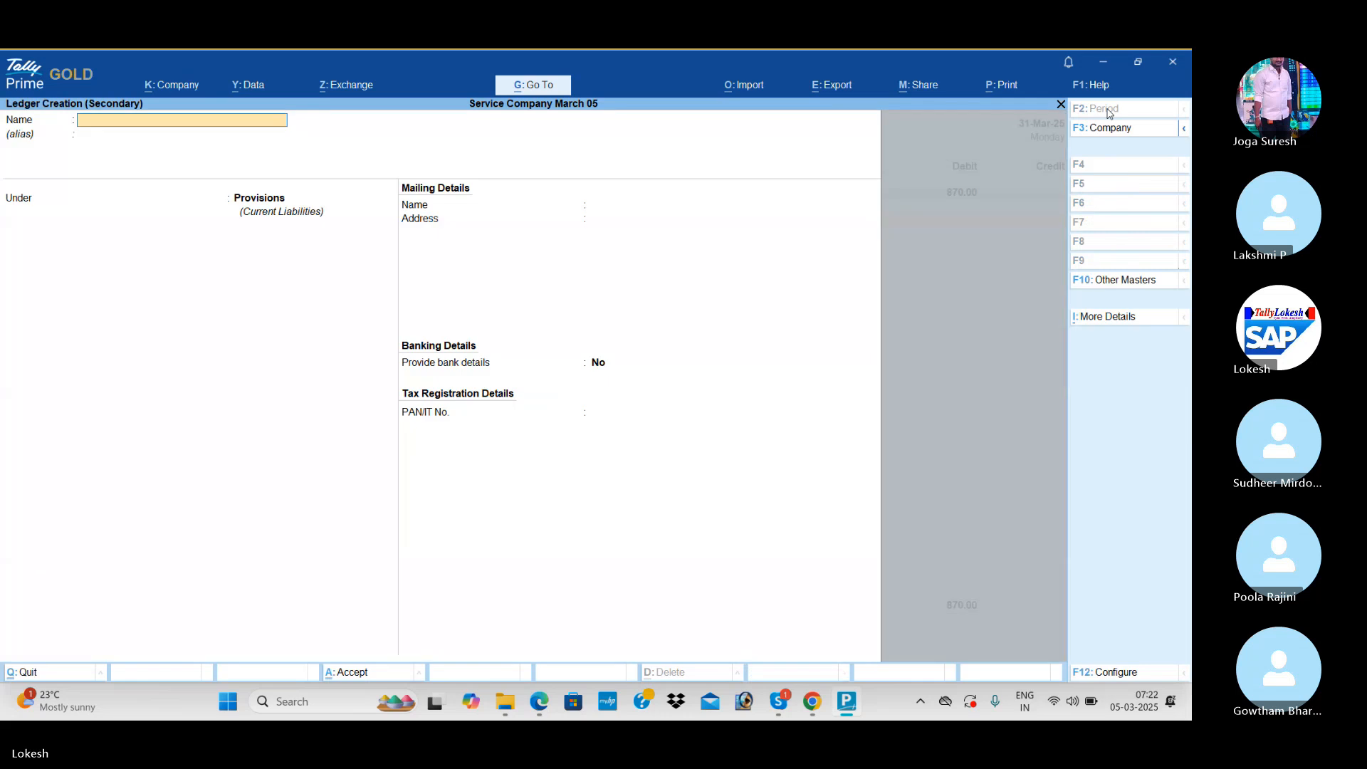
pyautogui.write('E')
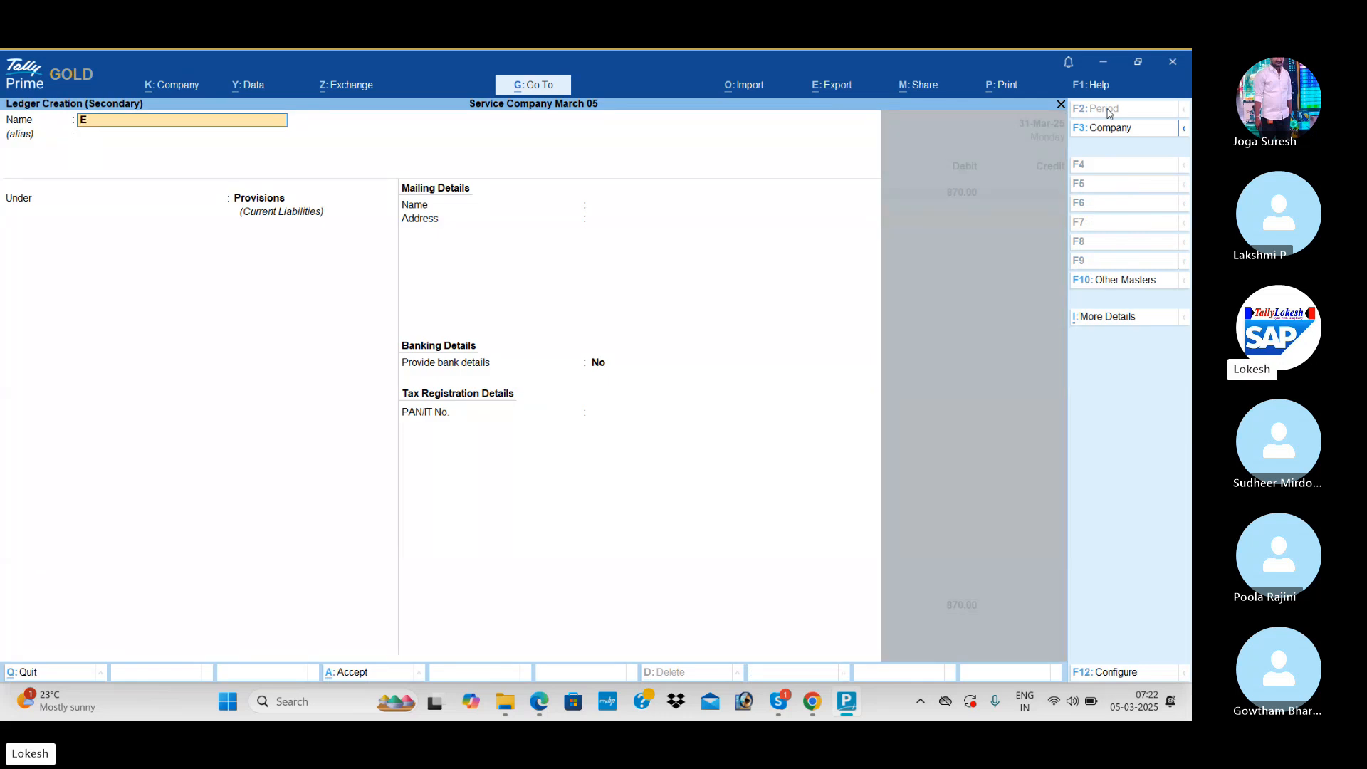
pyautogui.write('lectricity')
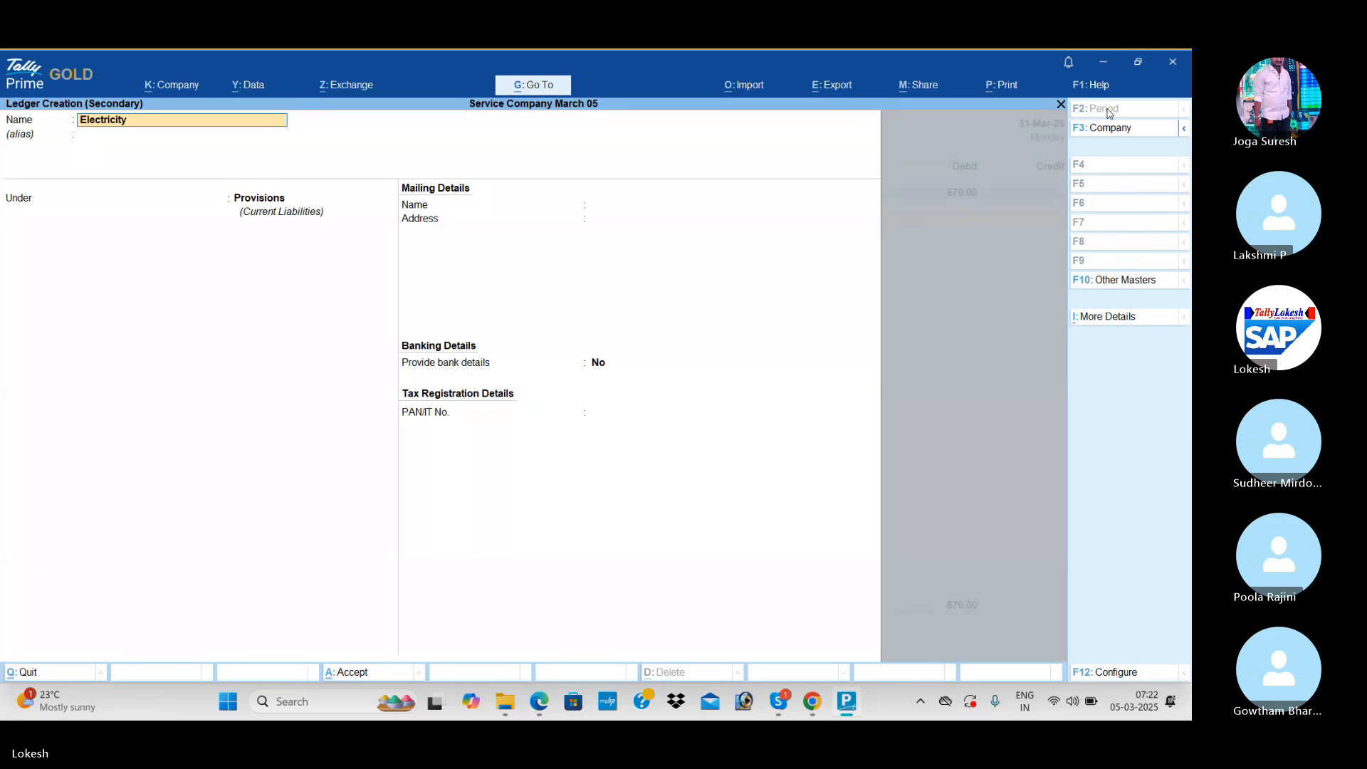
pyautogui.write(' Exp Payable')
pyautogui.press('Return')
pyautogui.press('Return')
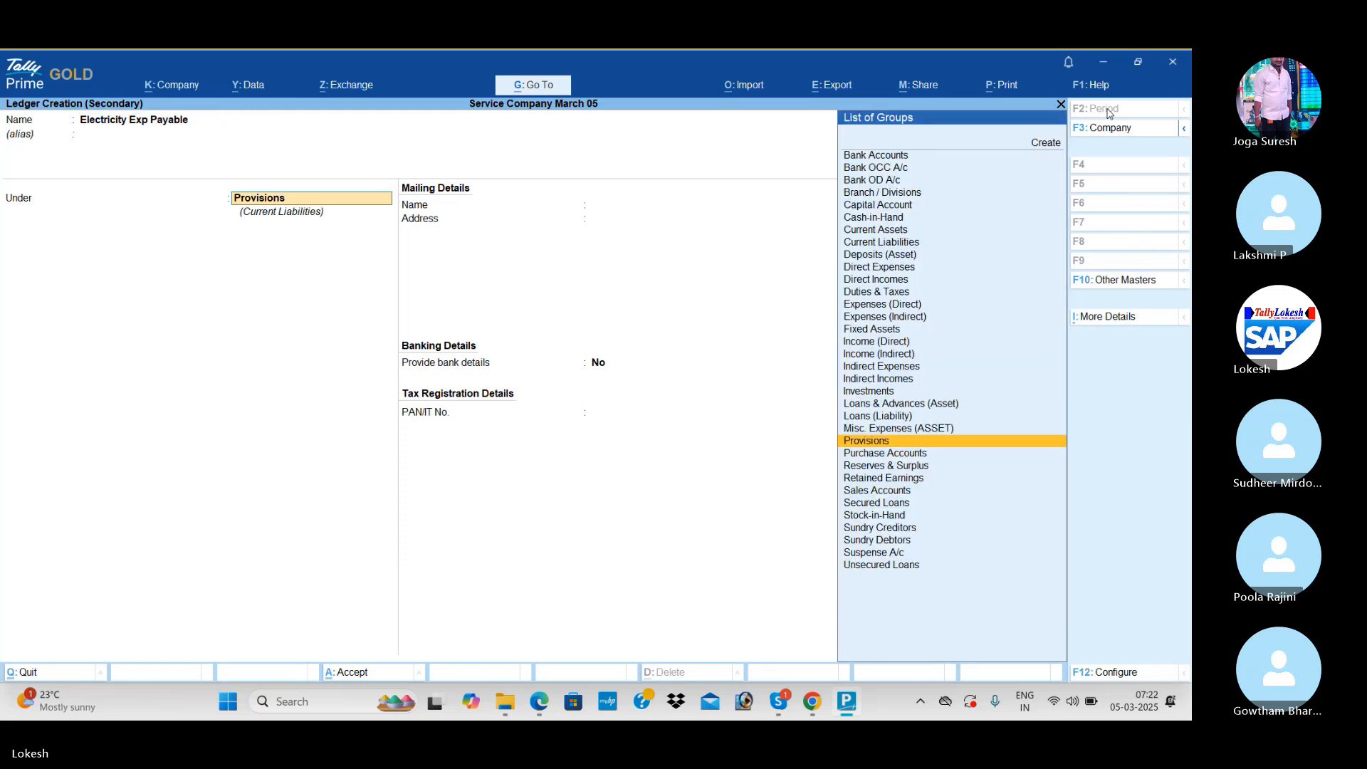
pyautogui.press('Return')
pyautogui.hotkey('ctrl', 'a')
pyautogui.press('Return')
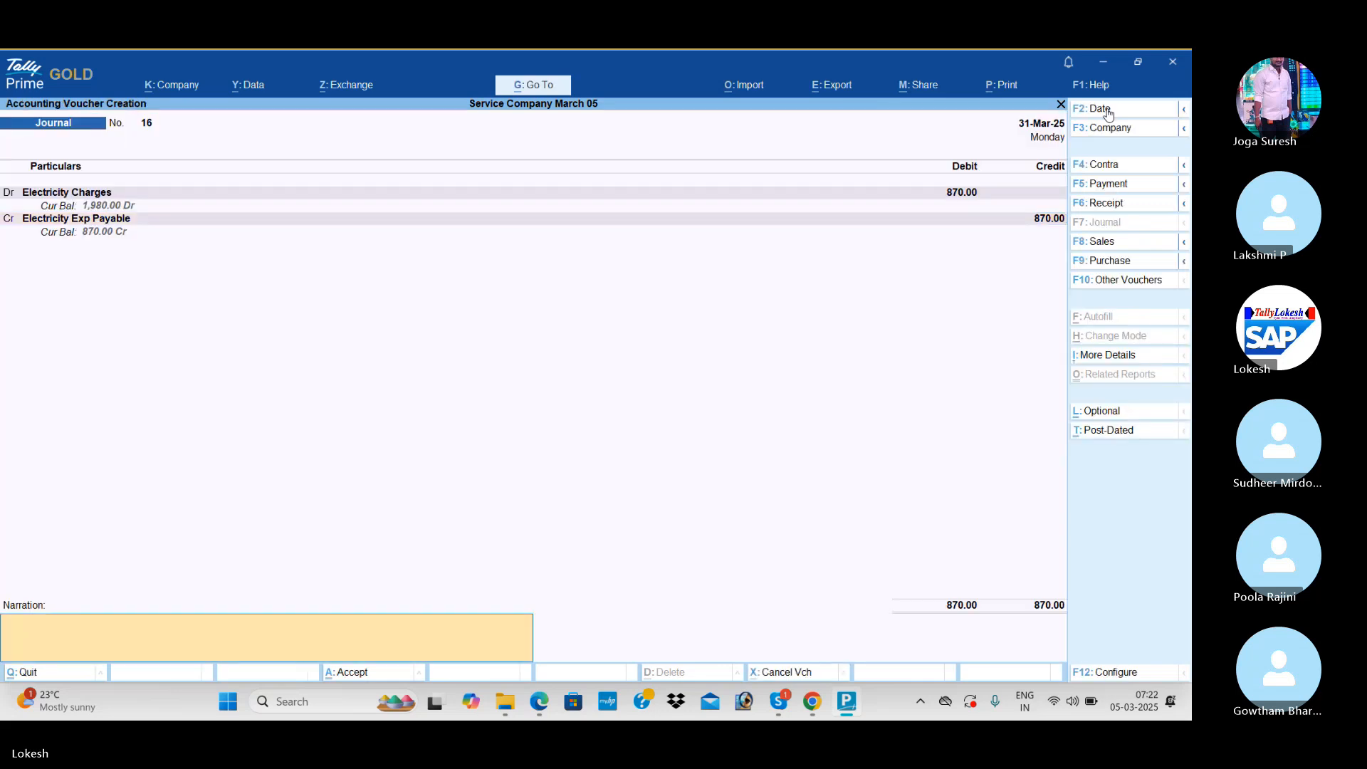
pyautogui.press('Return')
pyautogui.press('Return')
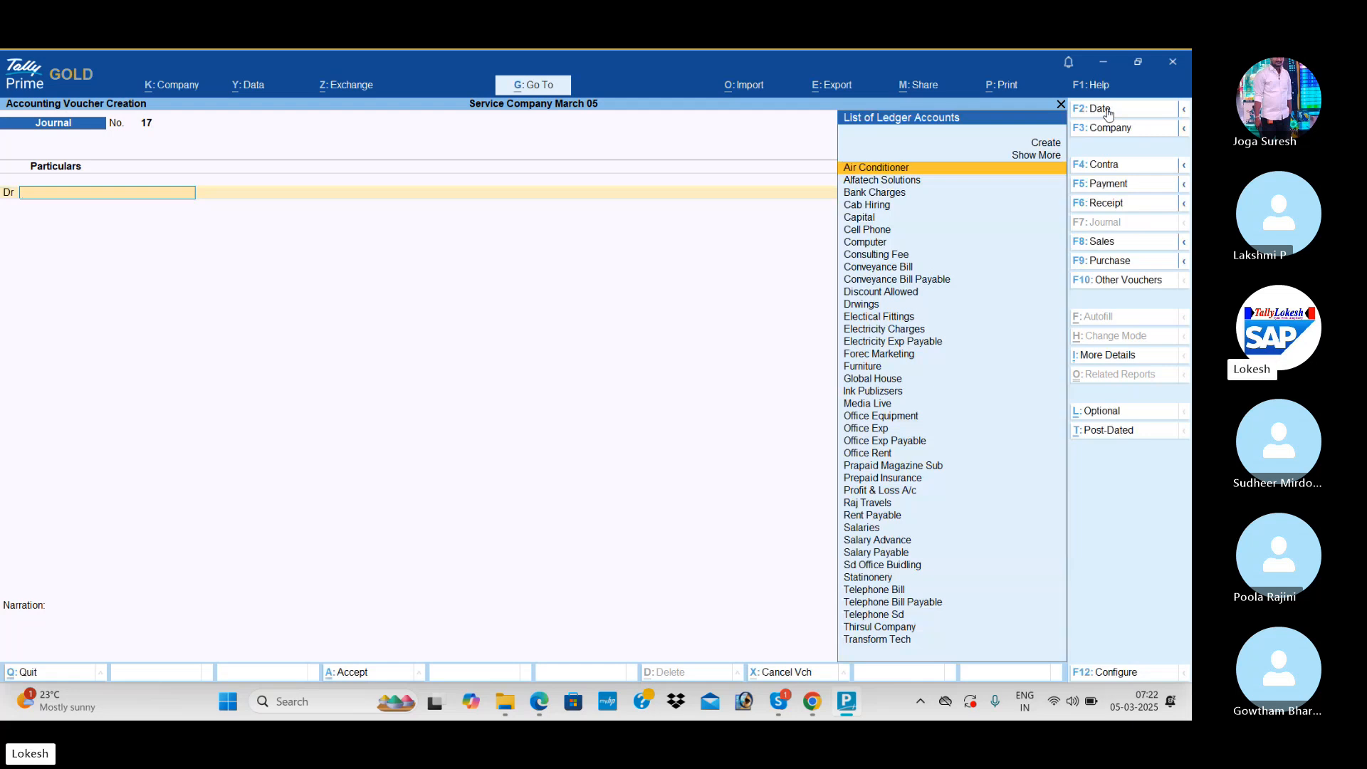
# Create a Depreciation ledger under Indirect Expenses as the debit account of the new journal voucher
pyautogui.hotkey('alt', 'c')
pyautogui.write('Depre')
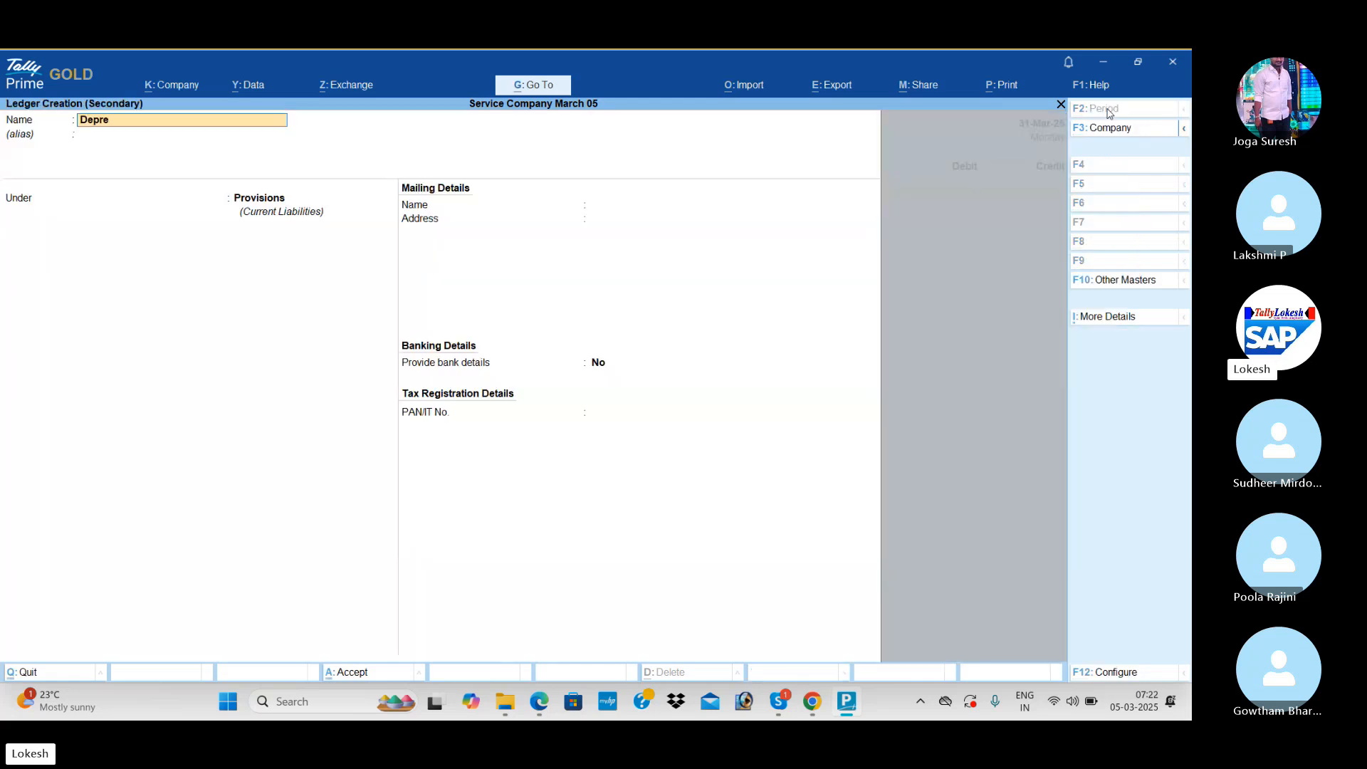
pyautogui.write('ciation')
pyautogui.press('Return')
pyautogui.press('Return')
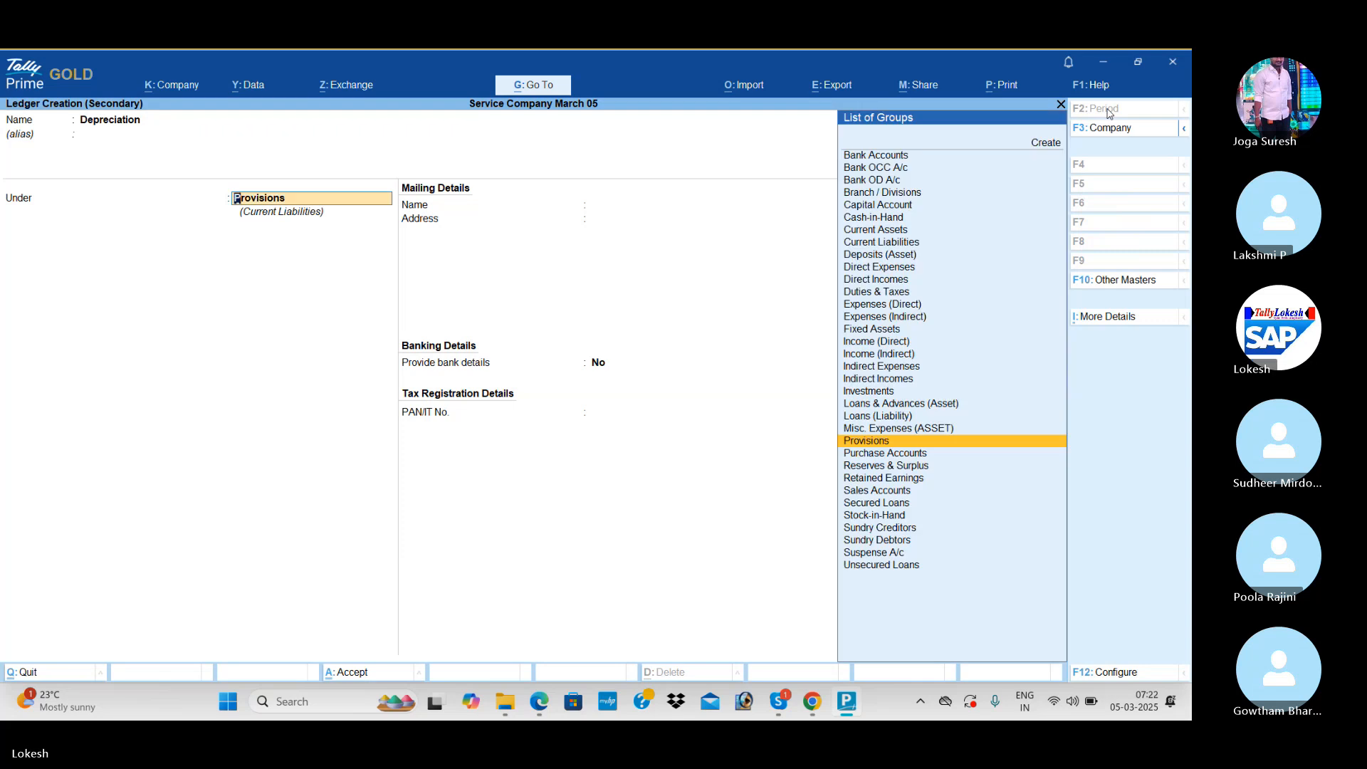
pyautogui.write('ind')
pyautogui.press('Down')
pyautogui.press('Down')
pyautogui.press('Return')
pyautogui.hotkey('ctrl', 'a')
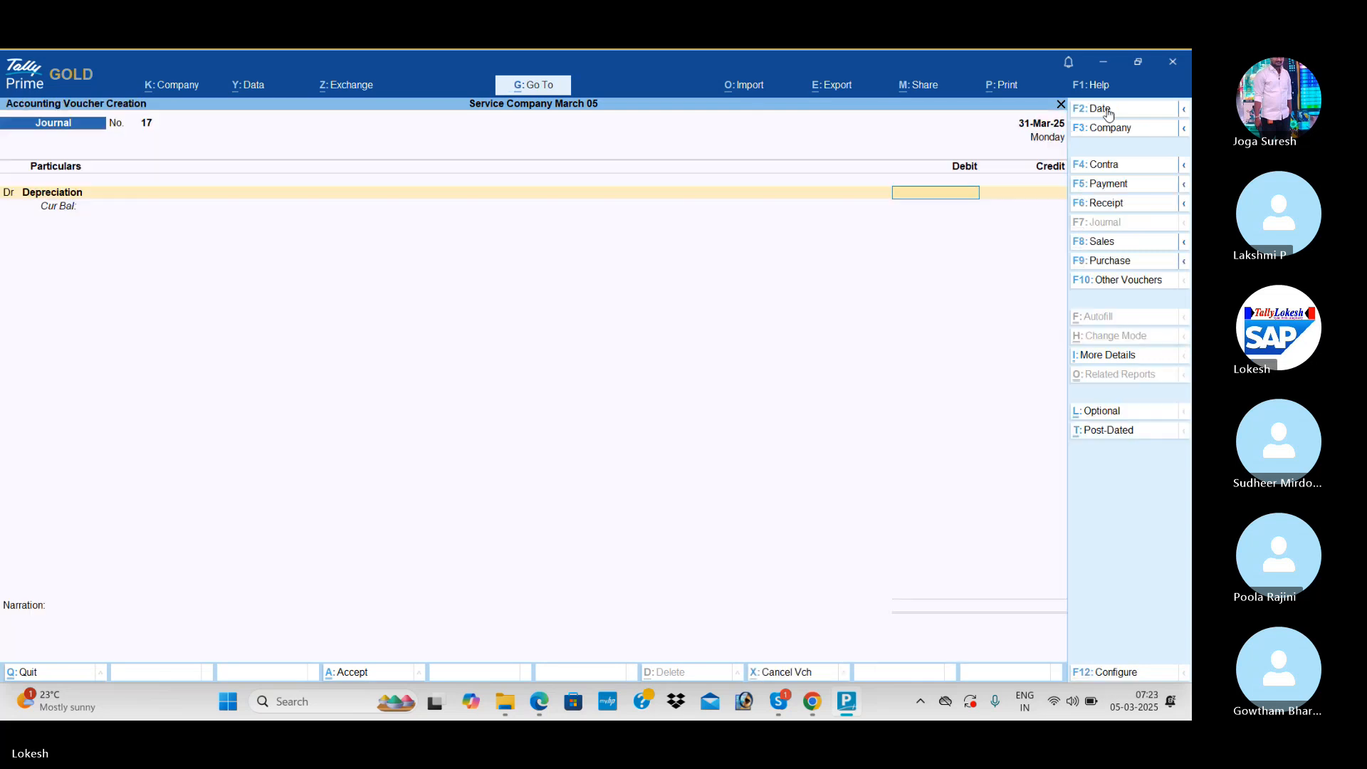
# Debit Depreciation with 14,401 and credit the Computer ledger with 5,610 in the journal voucher
pyautogui.write('1')
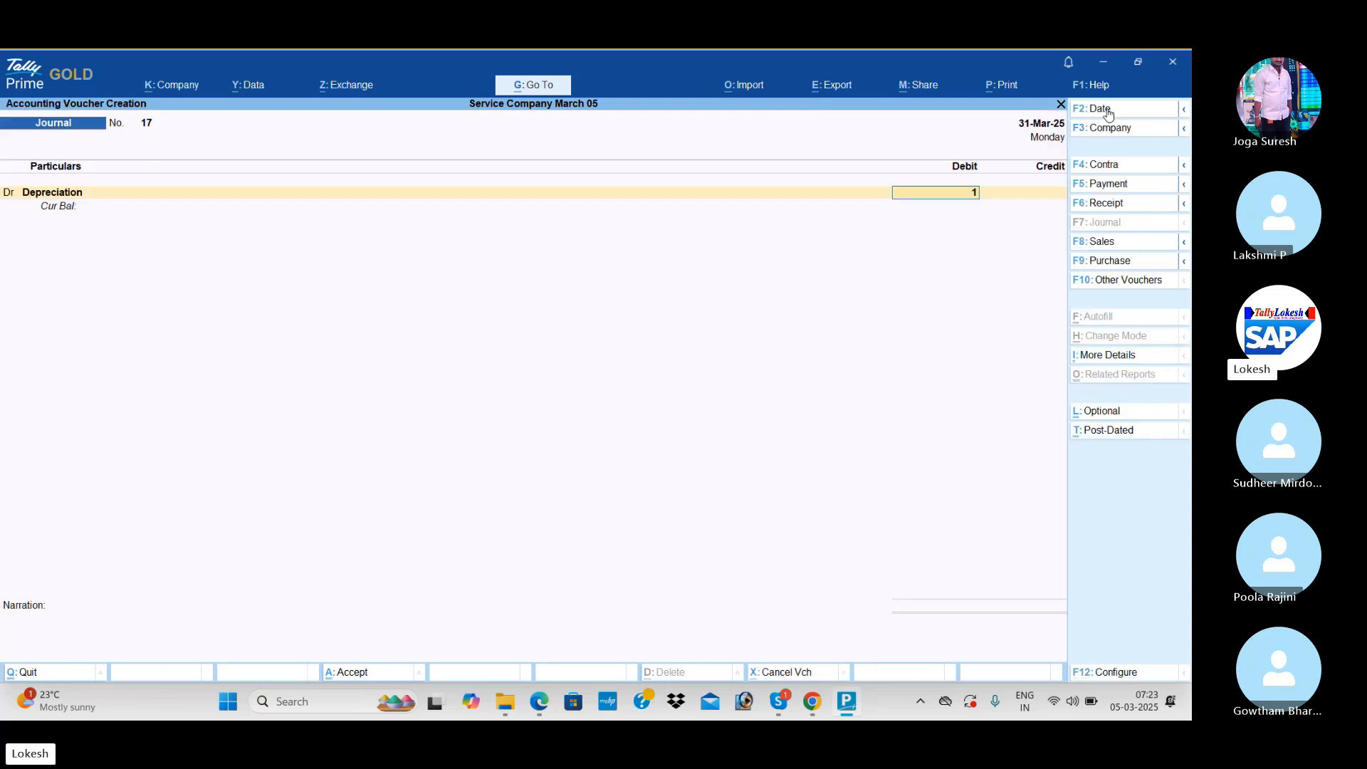
pyautogui.write('4401')
pyautogui.press('Return')
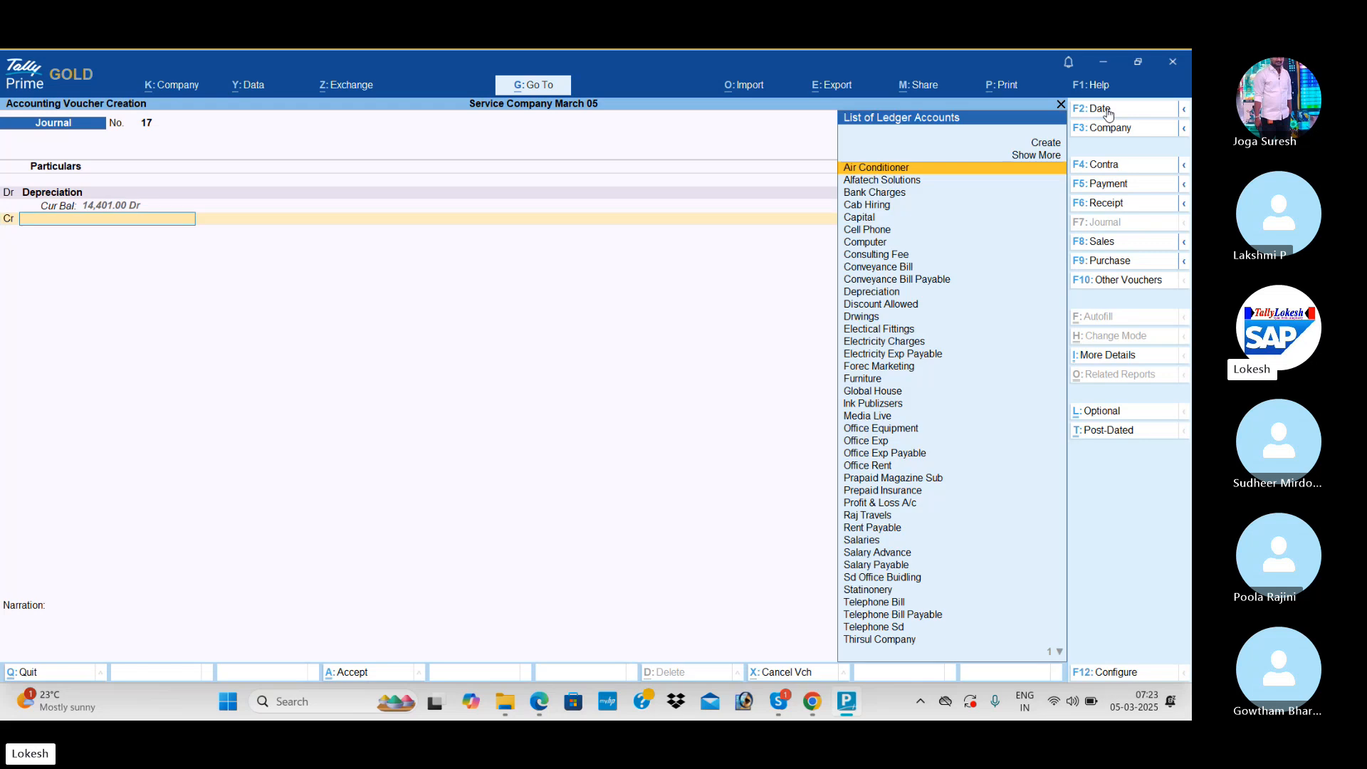
pyautogui.write('Co')
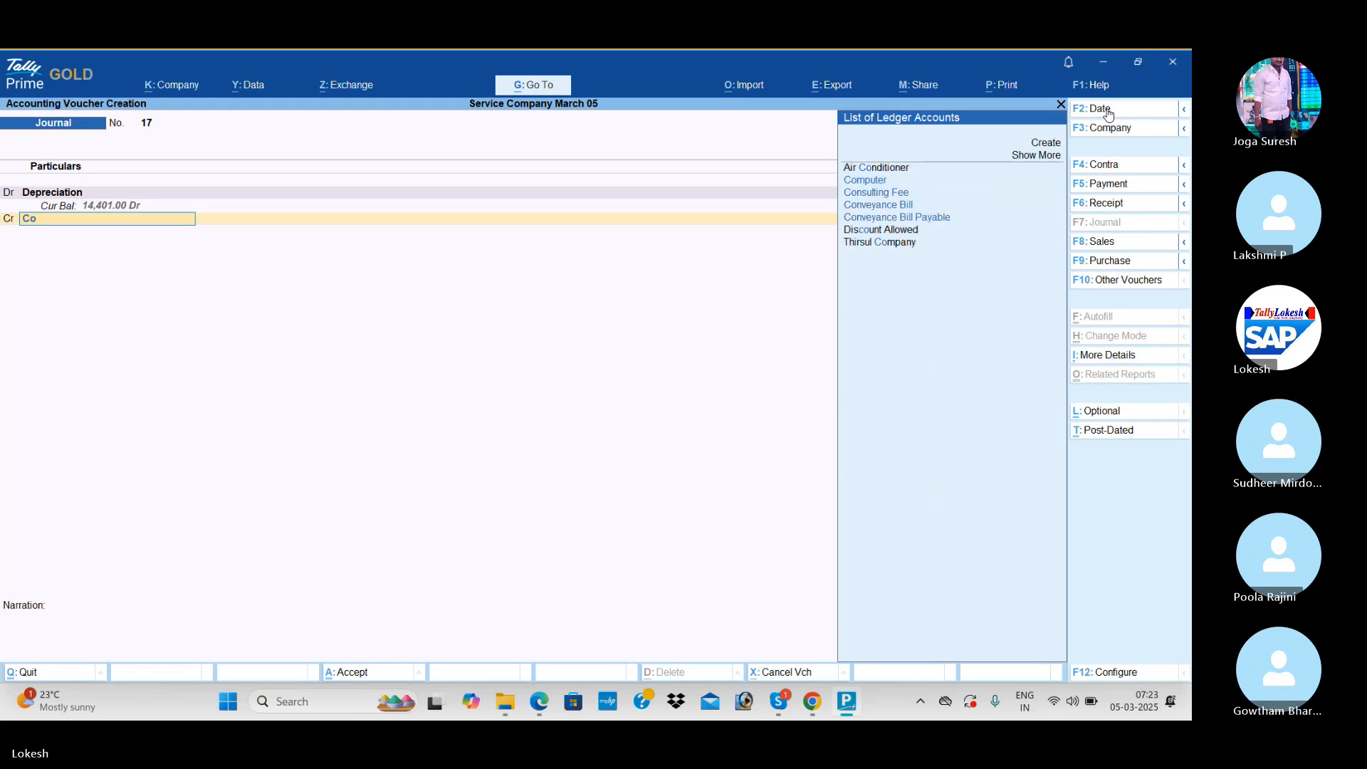
pyautogui.press('Down')
pyautogui.press('Return')
pyautogui.write('5610')
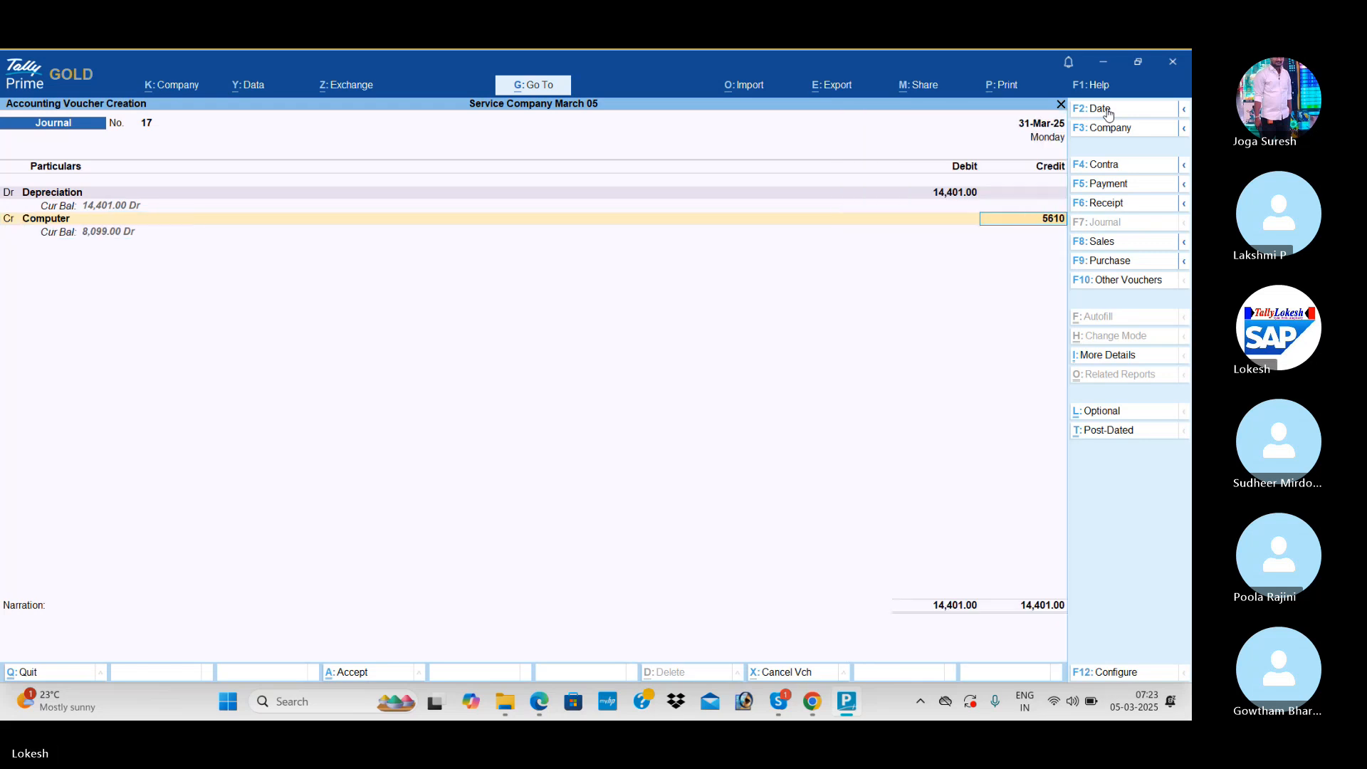
pyautogui.press('Return')
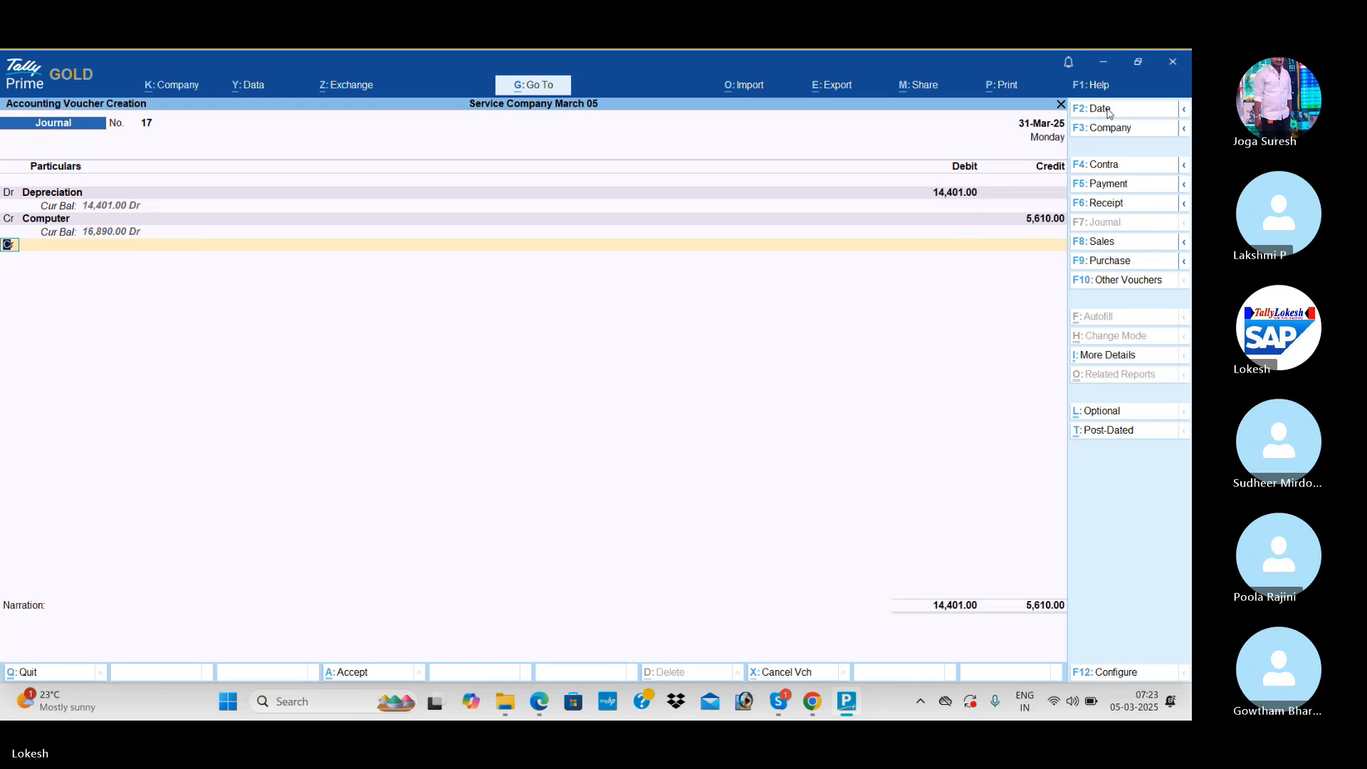
# Add credit lines of 1,154 for Cell Phone and 2,404 for Furniture to the depreciation journal
pyautogui.press('Return')
pyautogui.write('Ce')
pyautogui.press('Return')
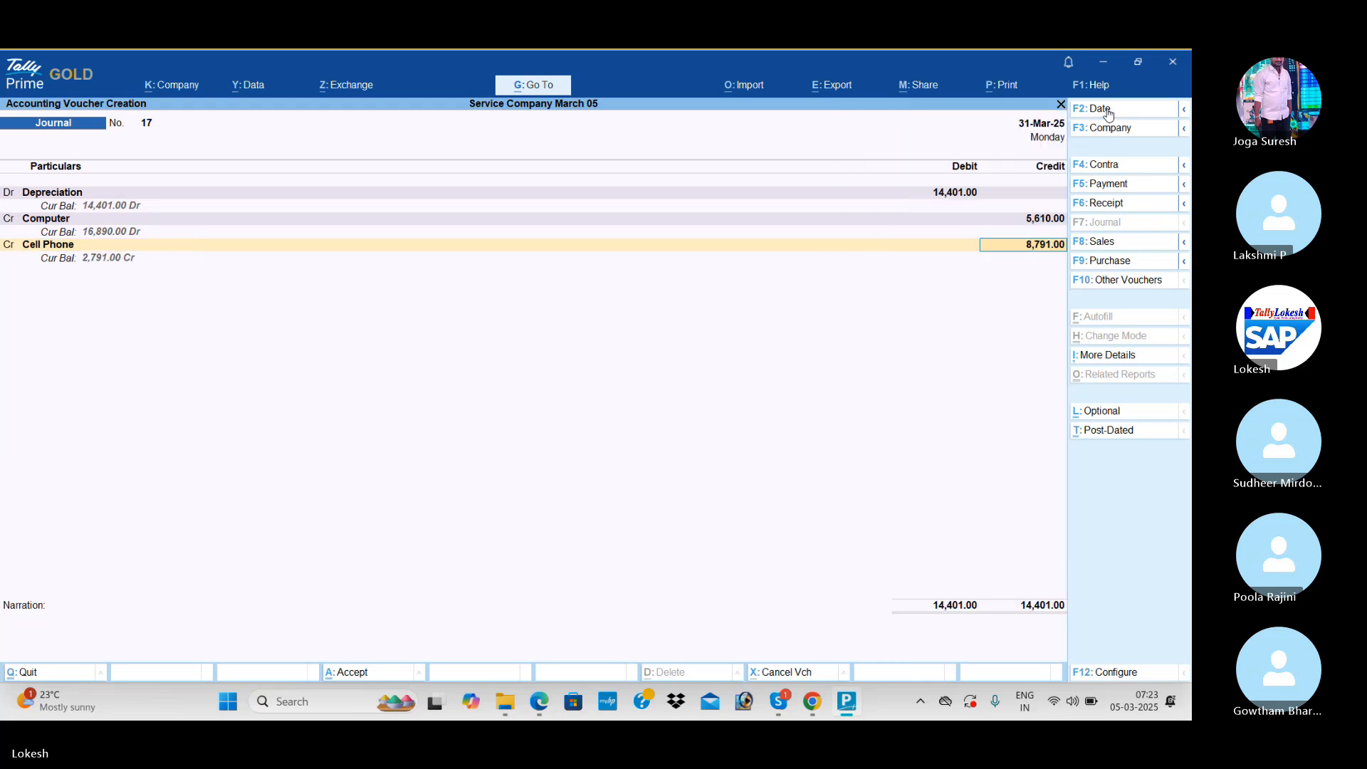
pyautogui.write('1154')
pyautogui.press('Return')
pyautogui.press('Return')
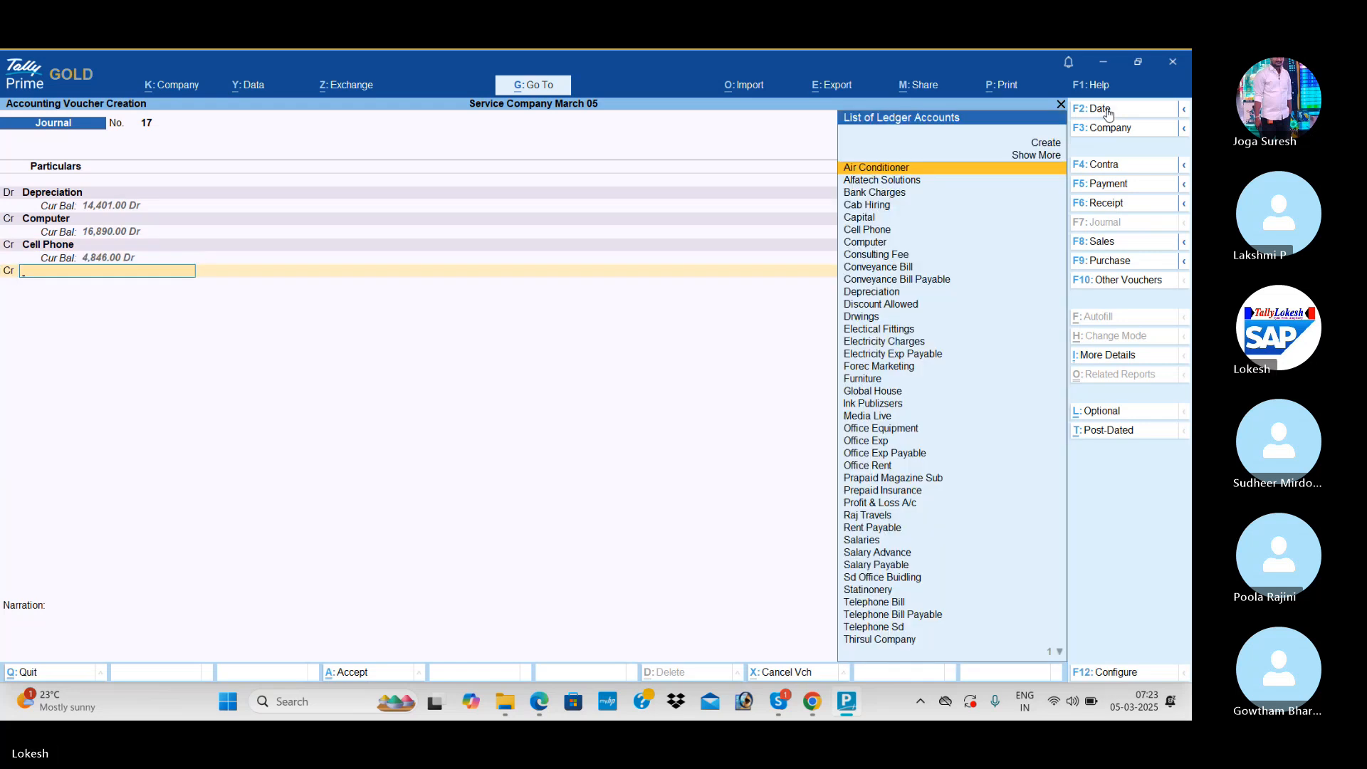
pyautogui.write('F')
pyautogui.press('Down')
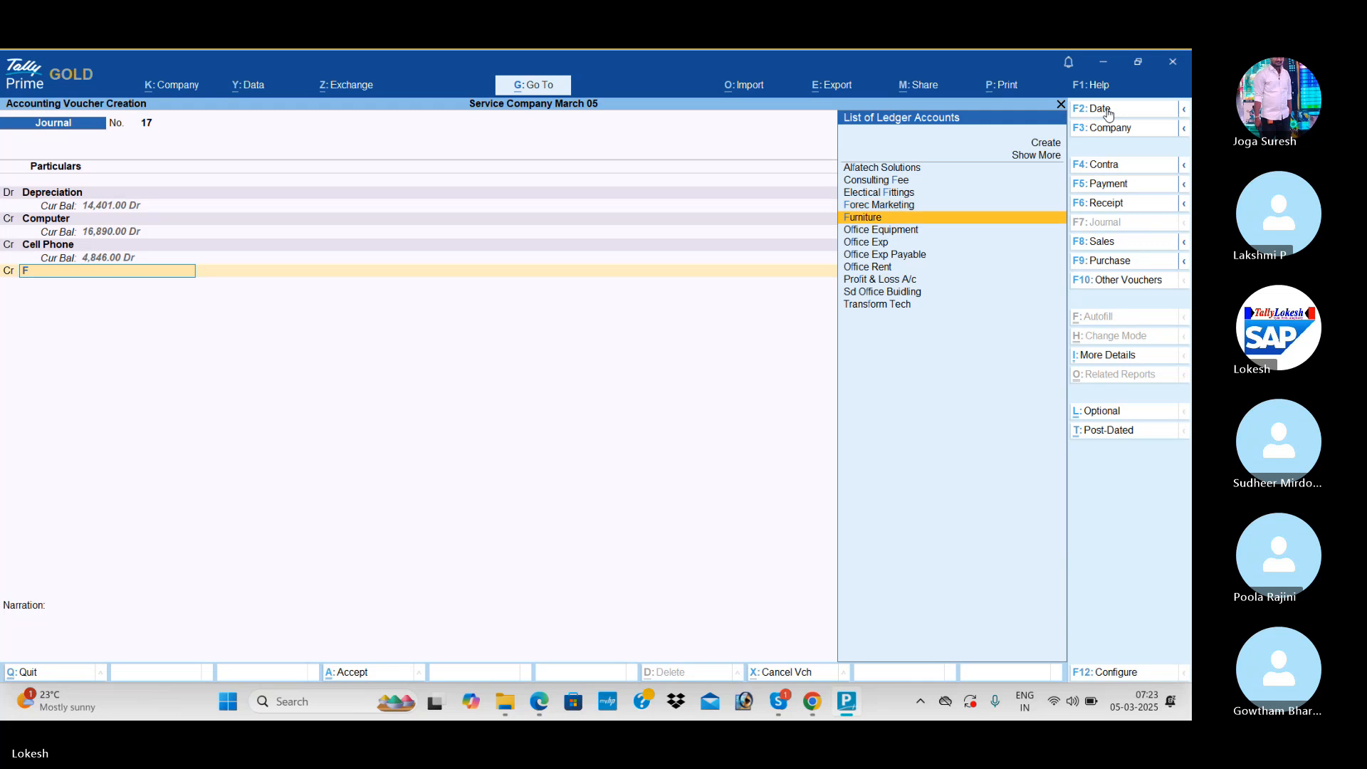
pyautogui.press('Return')
pyautogui.write('2,404')
pyautogui.press('Return')
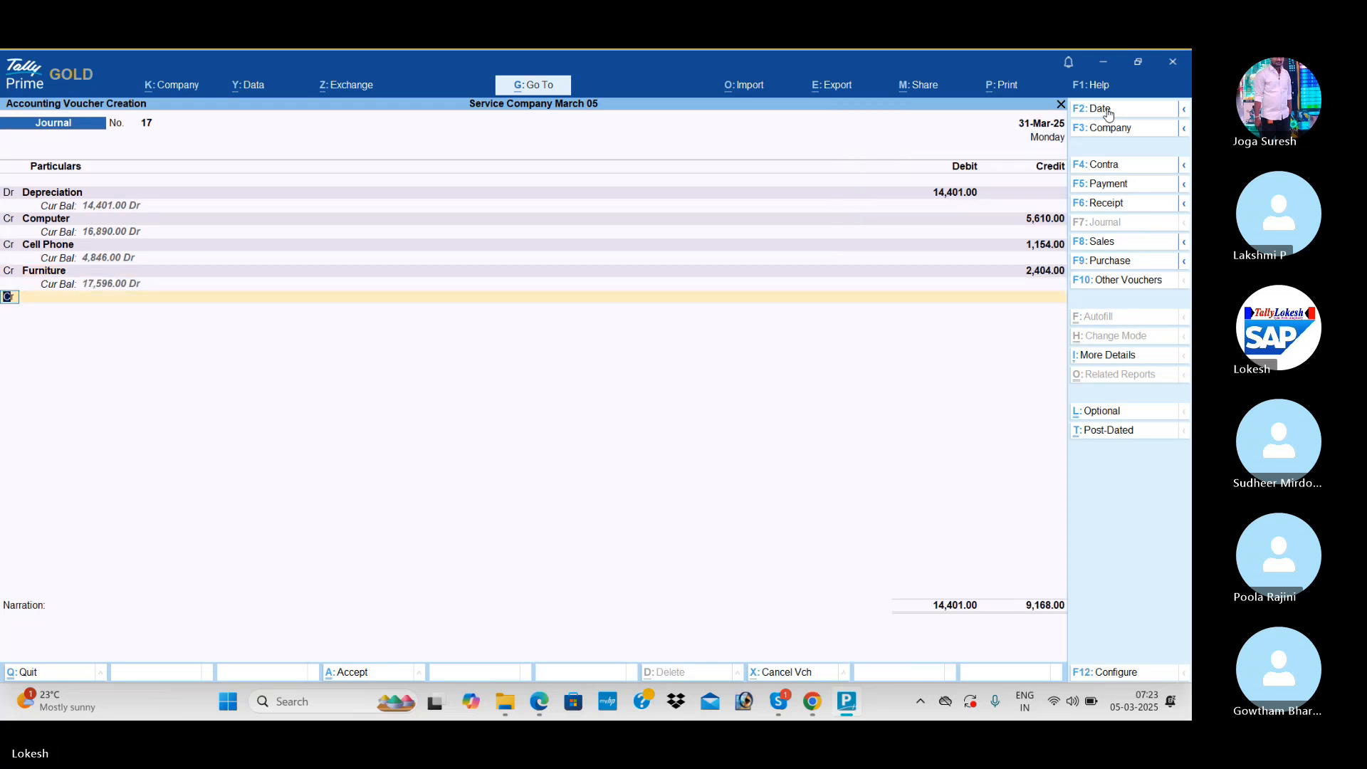
# Add credit lines of 3,205 for Air Conditioner and 1,442 for Electical Fittings to the depreciation journal
pyautogui.press('Return')
pyautogui.write('ai')
pyautogui.press('Return')
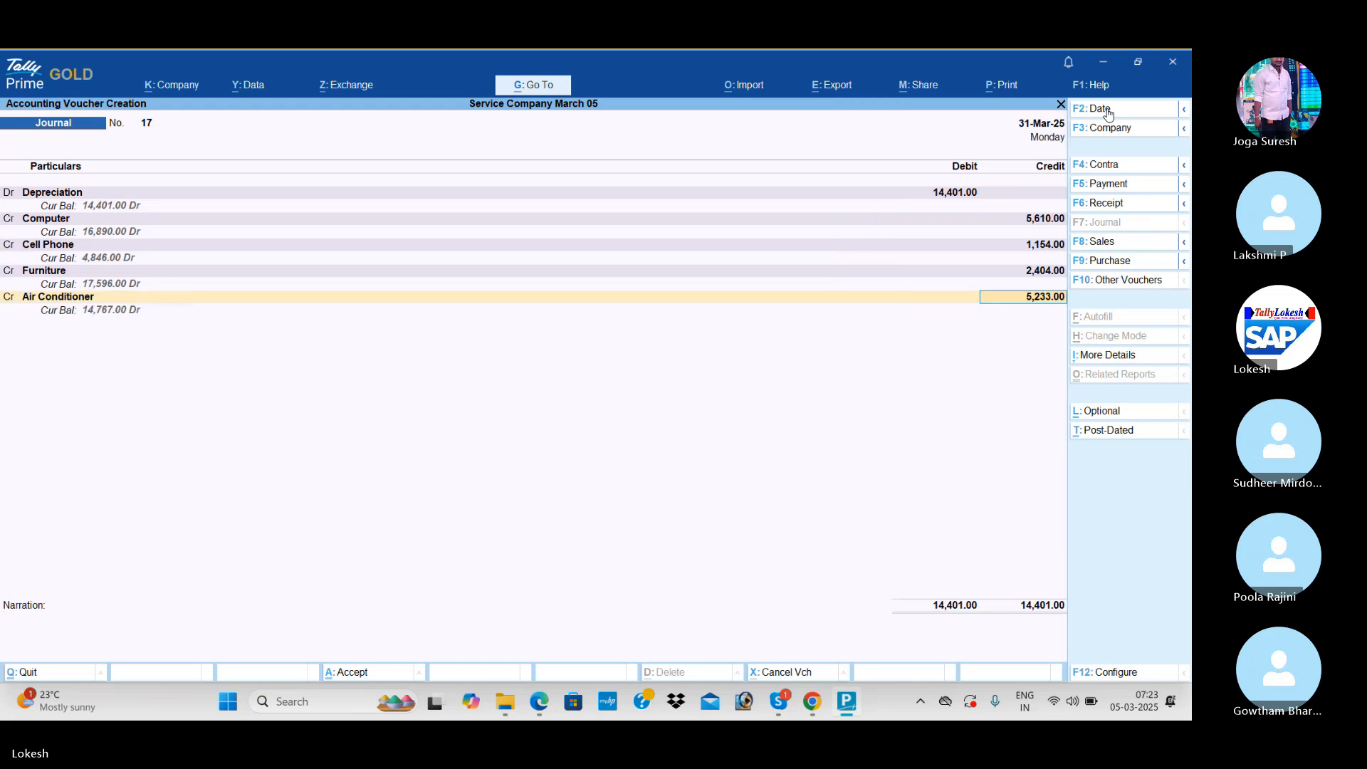
pyautogui.write('3205')
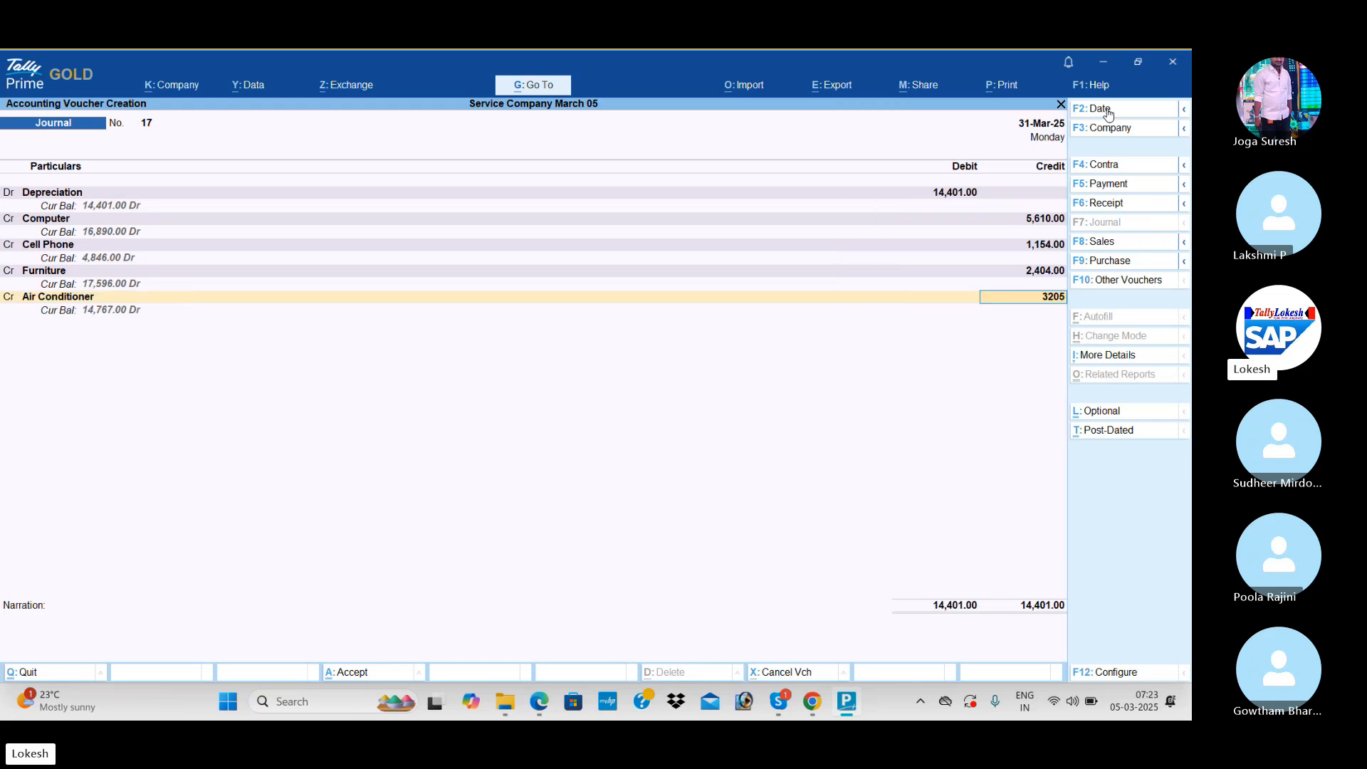
pyautogui.press('Return')
pyautogui.press('Return')
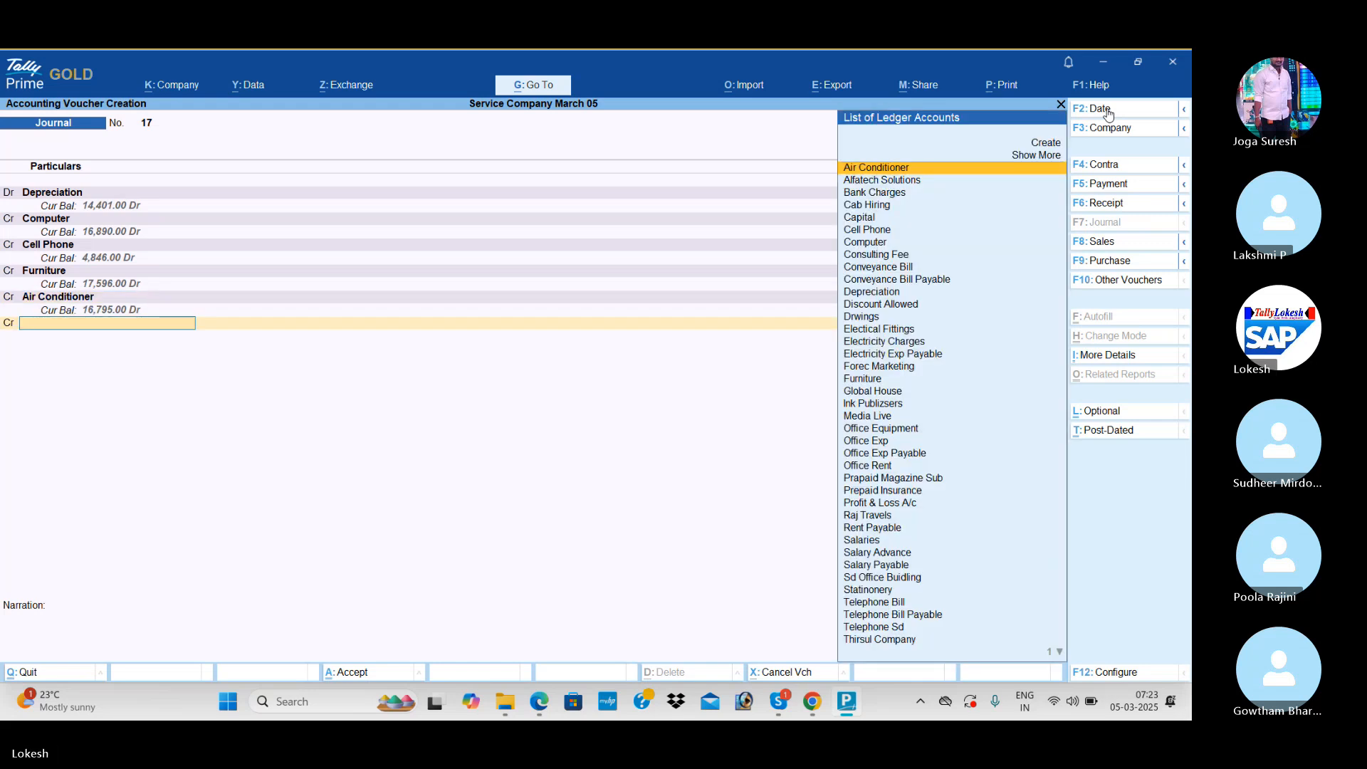
pyautogui.write('El')
pyautogui.press('Down')
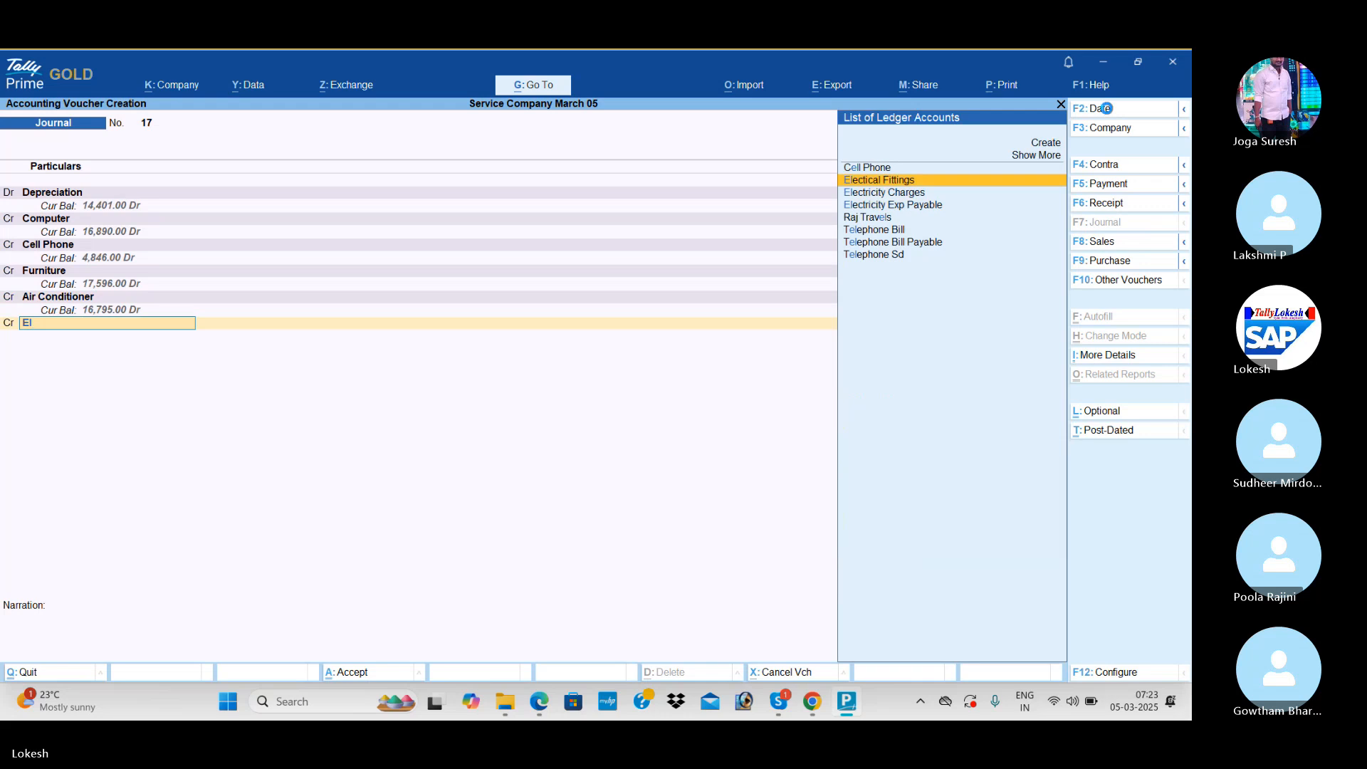
pyautogui.press('Return')
pyautogui.write('144')
pyautogui.press('Return')
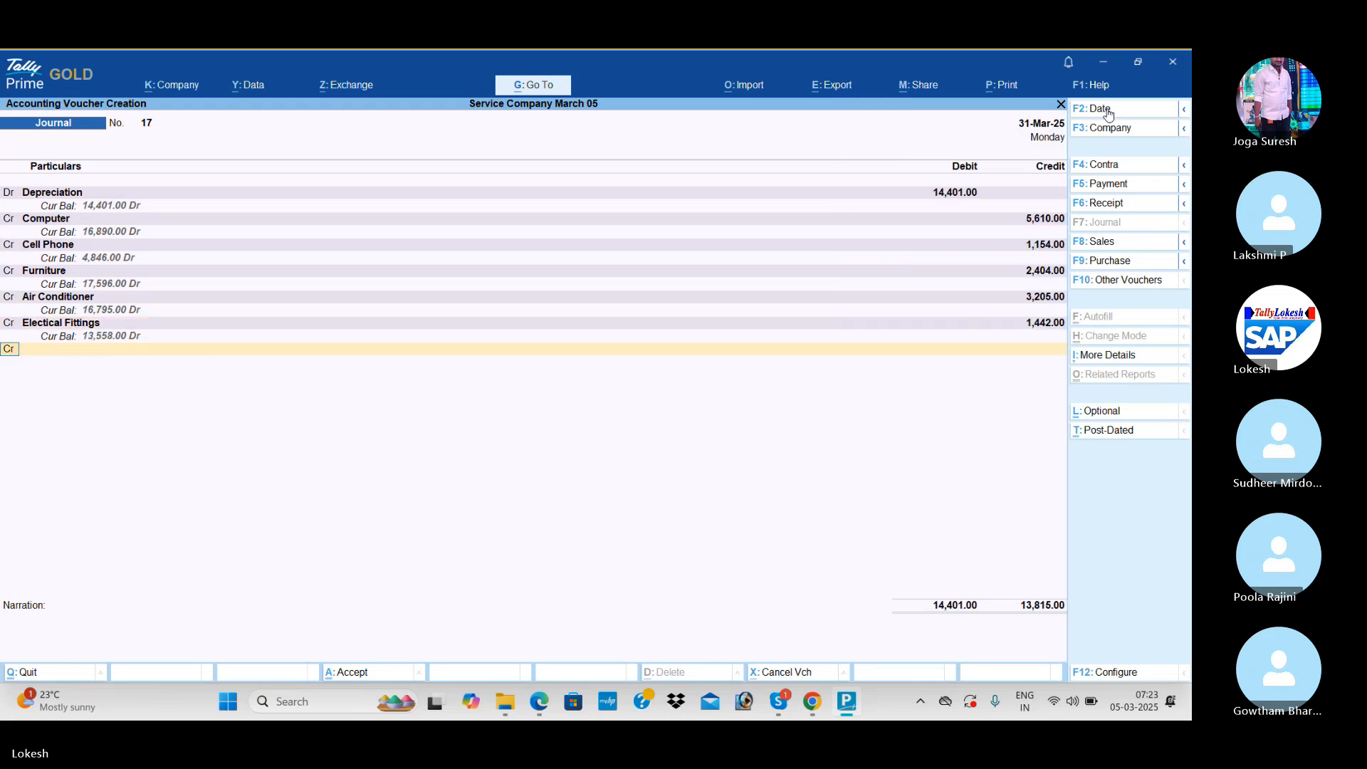
# Credit the remaining 586 to Office Equipment and save the depreciation journal voucher
pyautogui.press('Return')
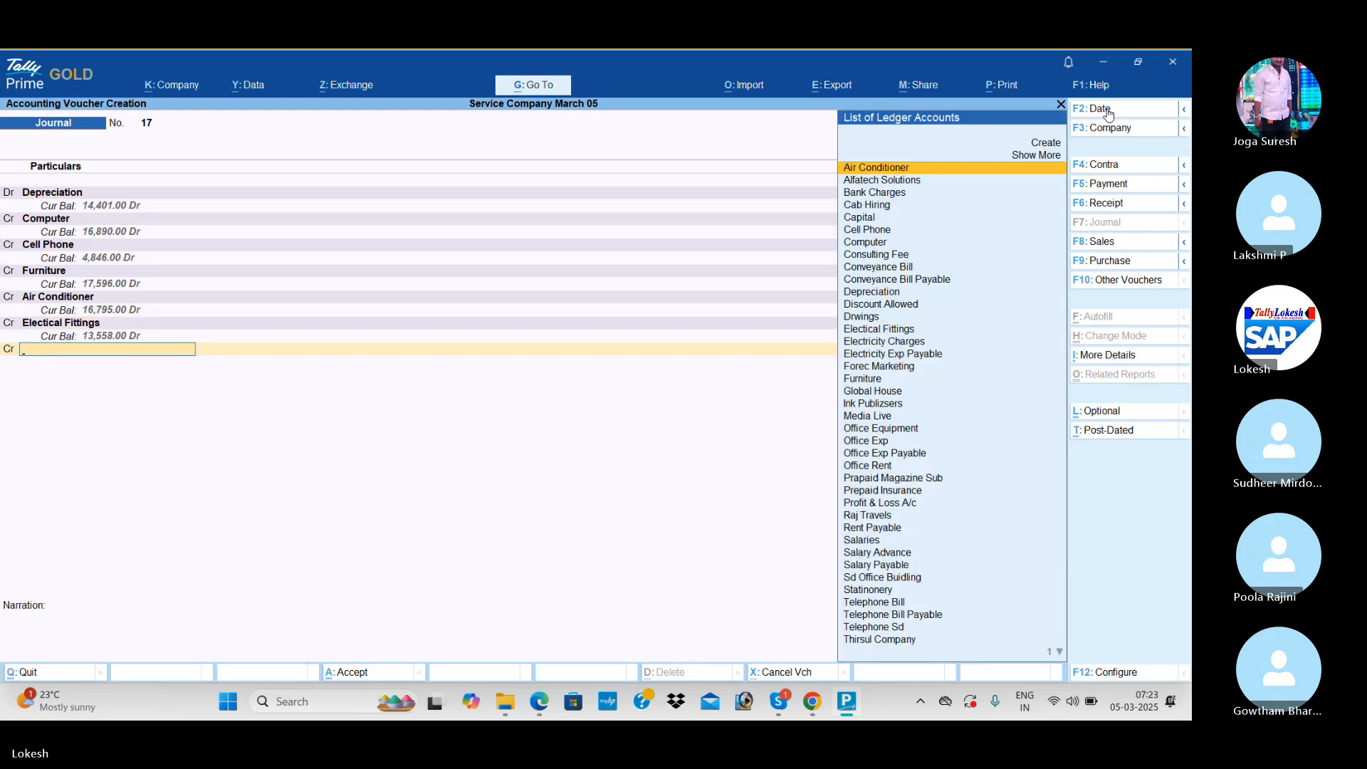
pyautogui.write('of')
pyautogui.press('Return')
pyautogui.press('Return')
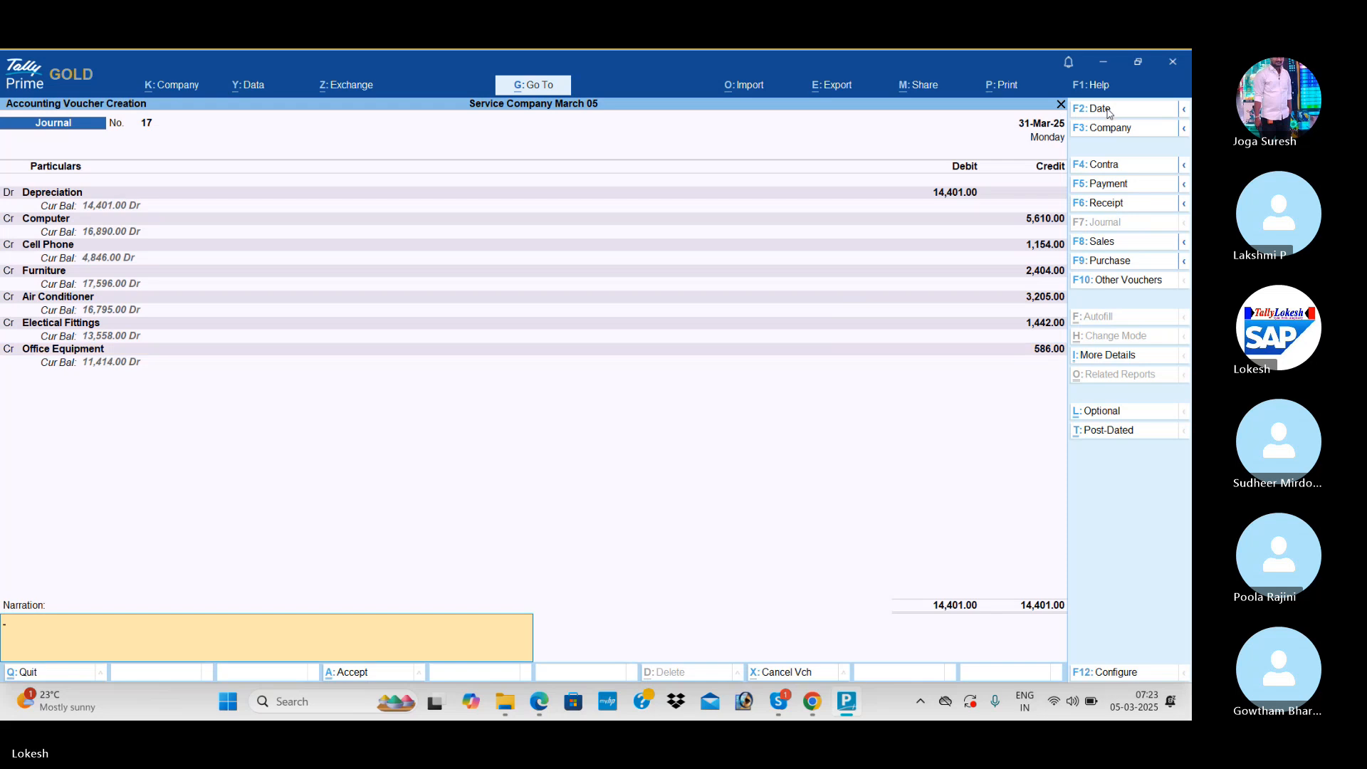
pyautogui.press('Return')
pyautogui.press('Return')
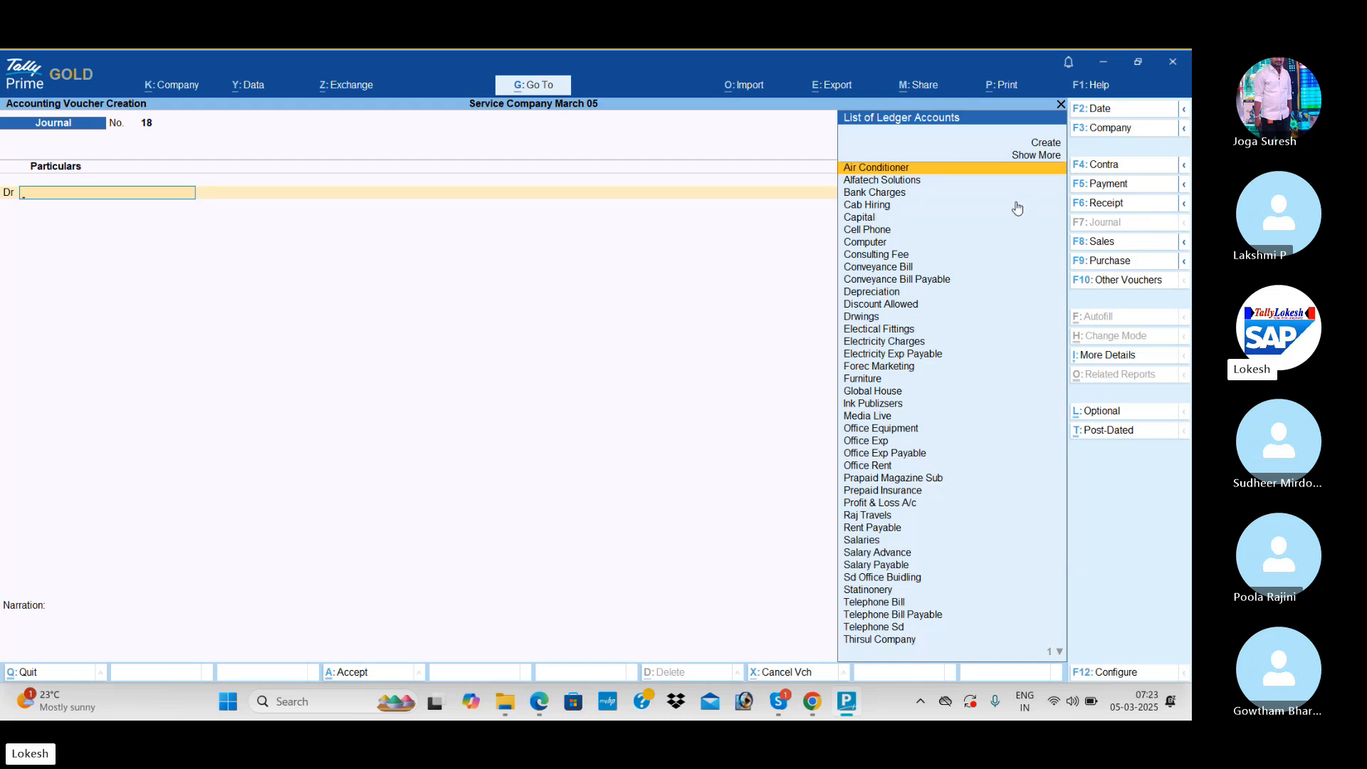
# Create a Magazine Sub Exp ledger under Indirect Expenses as the debit account of the new journal voucher
pyautogui.hotkey('alt', 'c')
pyautogui.write('Maga')
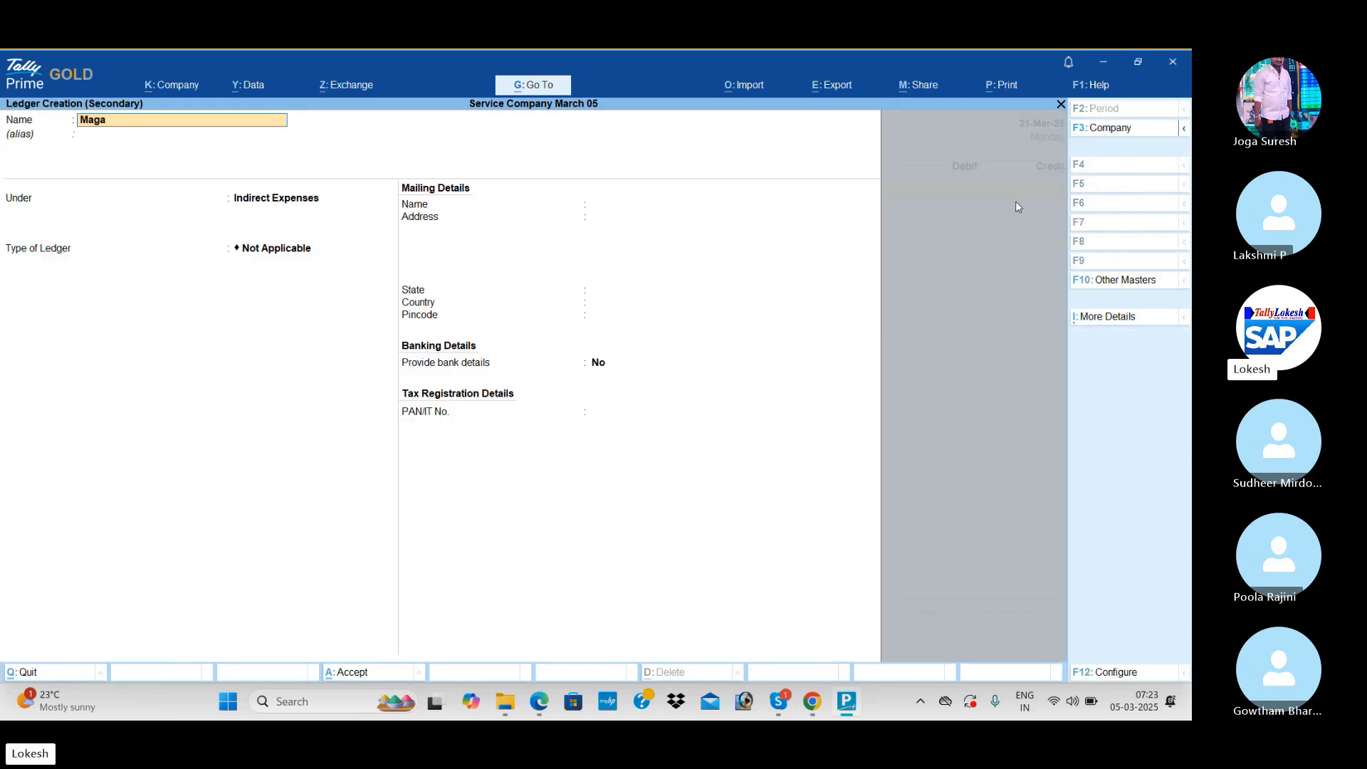
pyautogui.write('zine Su')
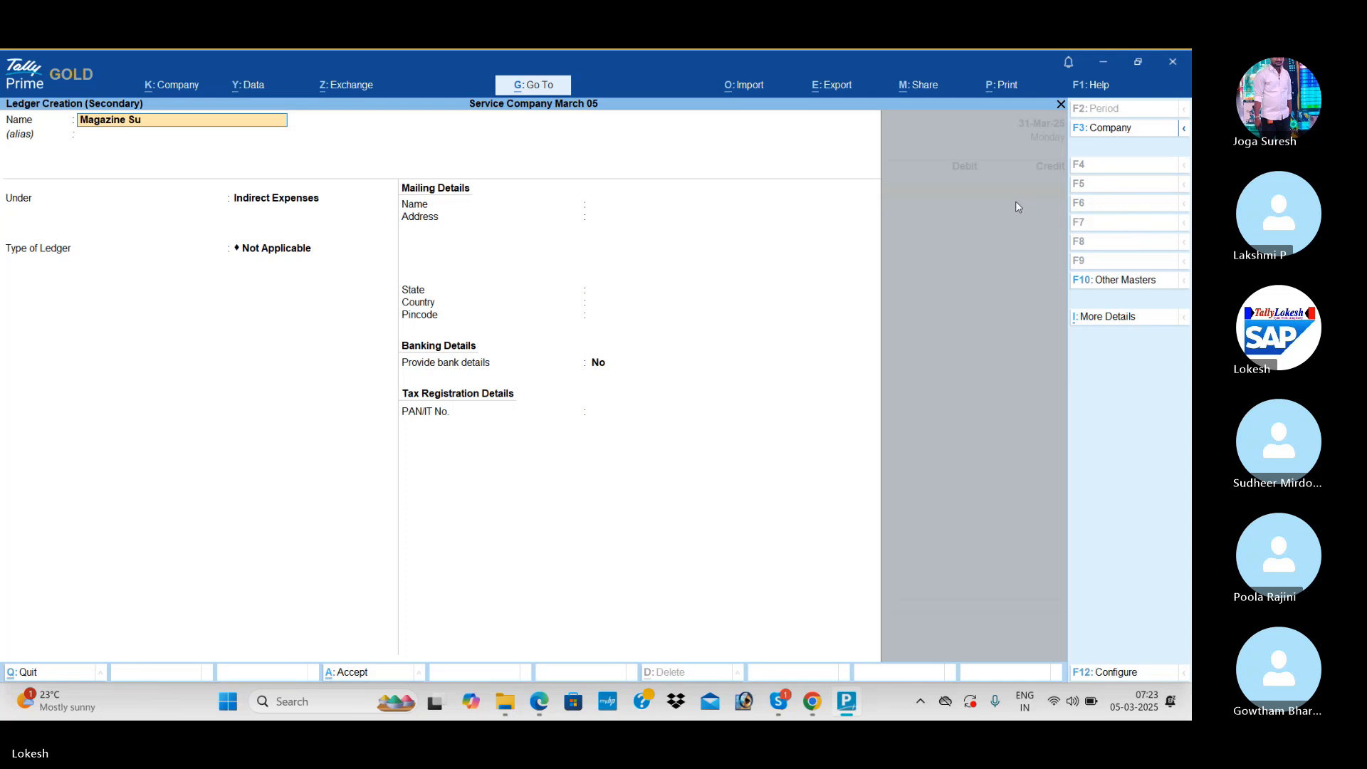
pyautogui.write('b Exp')
pyautogui.press('Return')
pyautogui.press('Return')
pyautogui.hotkey('ctrl', 'a')
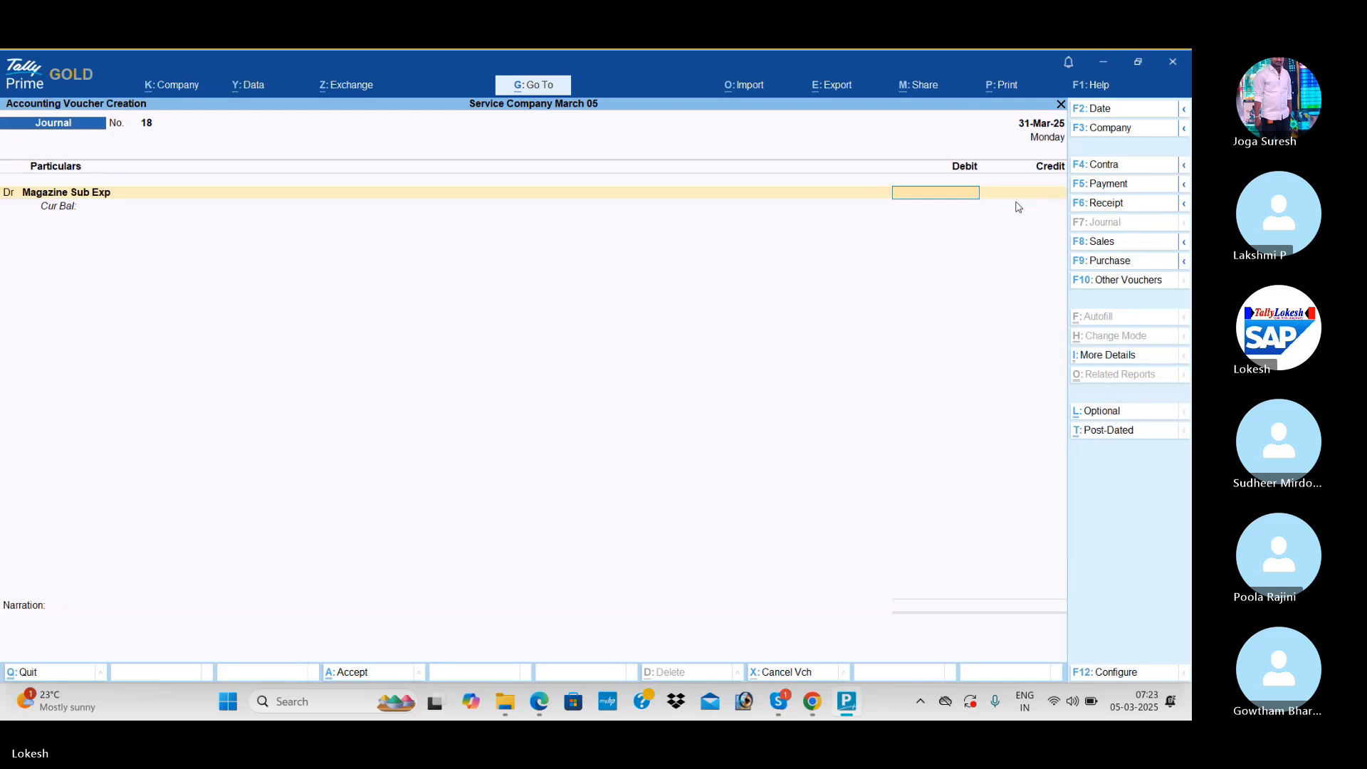
# Debit Magazine Sub Exp and credit Prapaid Magazine Sub with 900, and save the journal voucher
pyautogui.write('900')
pyautogui.press('Return')
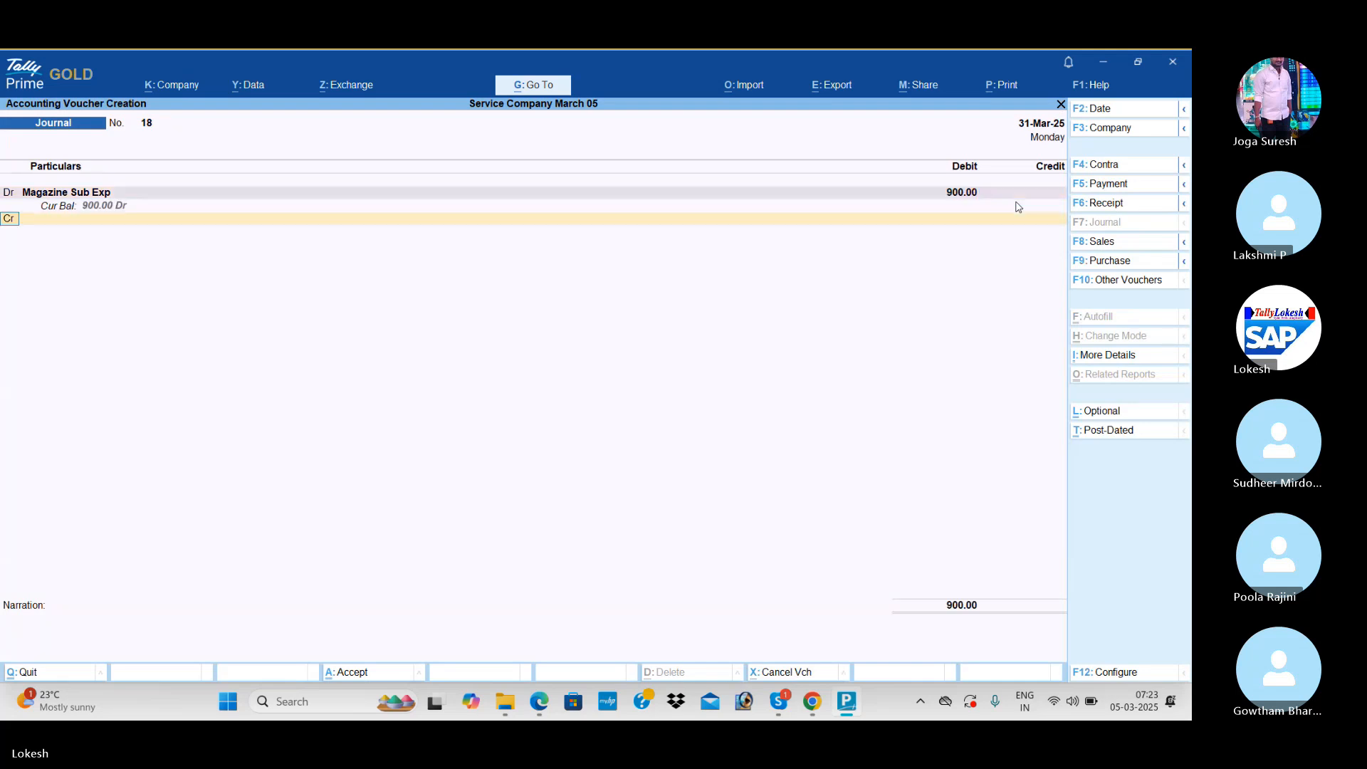
pyautogui.write('Pr')
pyautogui.press('Down')
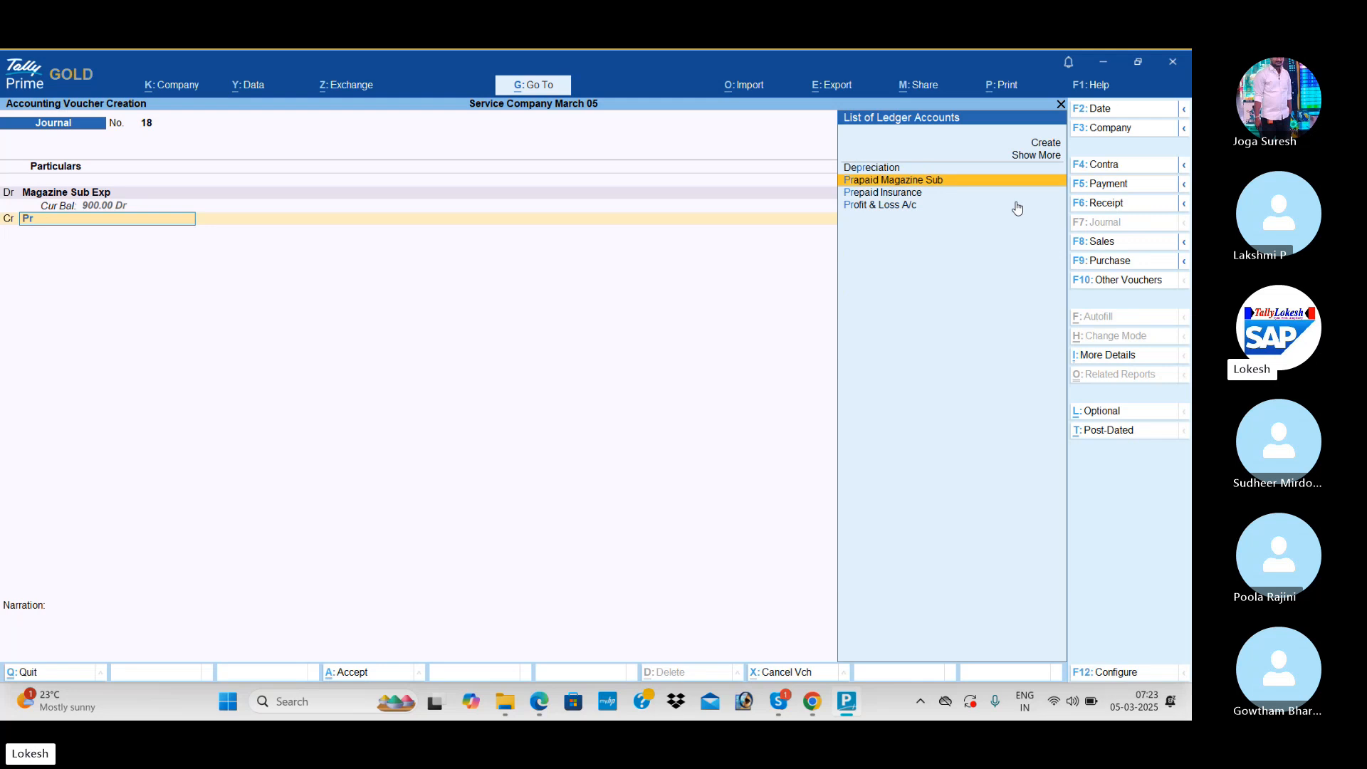
pyautogui.press('Return')
pyautogui.press('Return')
pyautogui.press('Return')
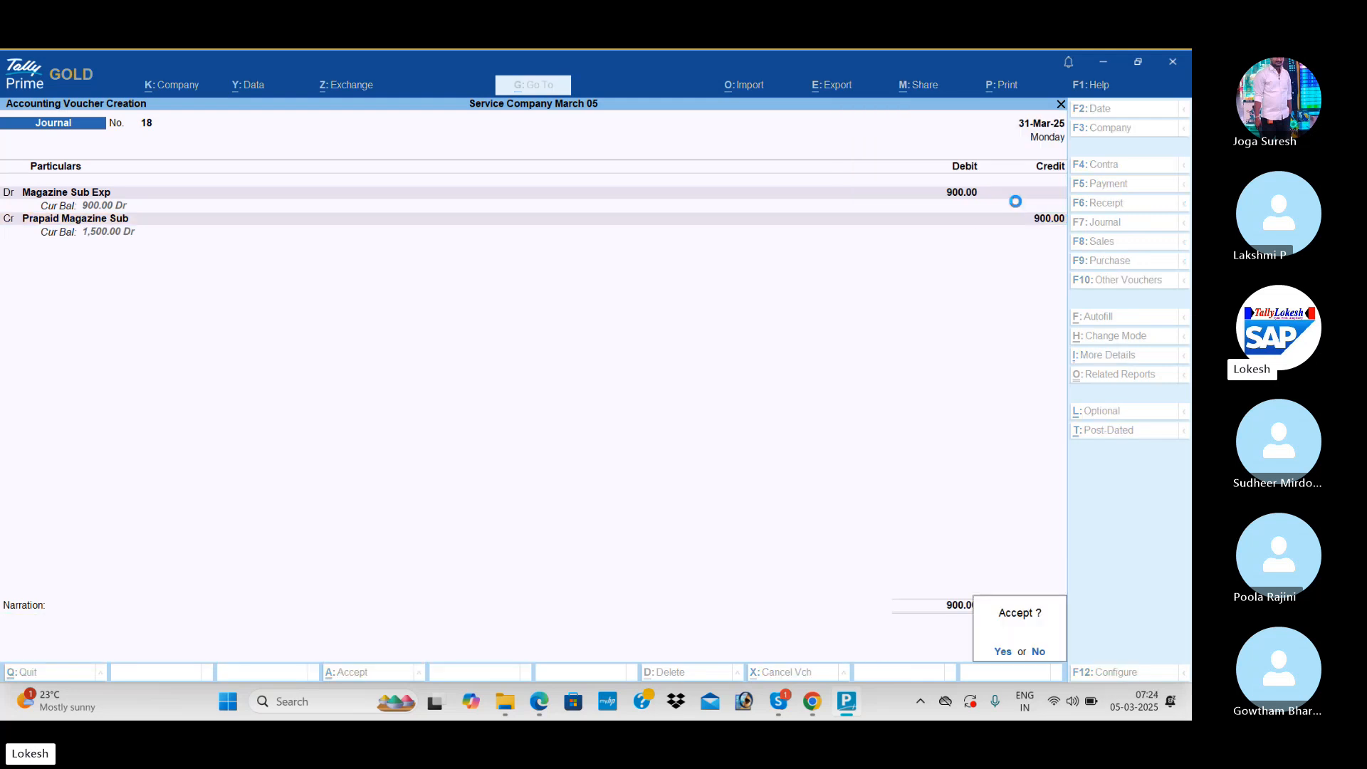
pyautogui.press('Return')
# Create an Insurance Exp ledger under Indirect Expenses as the debit account of the new journal voucher
pyautogui.hotkey('alt', 'c')
pyautogui.write('In')
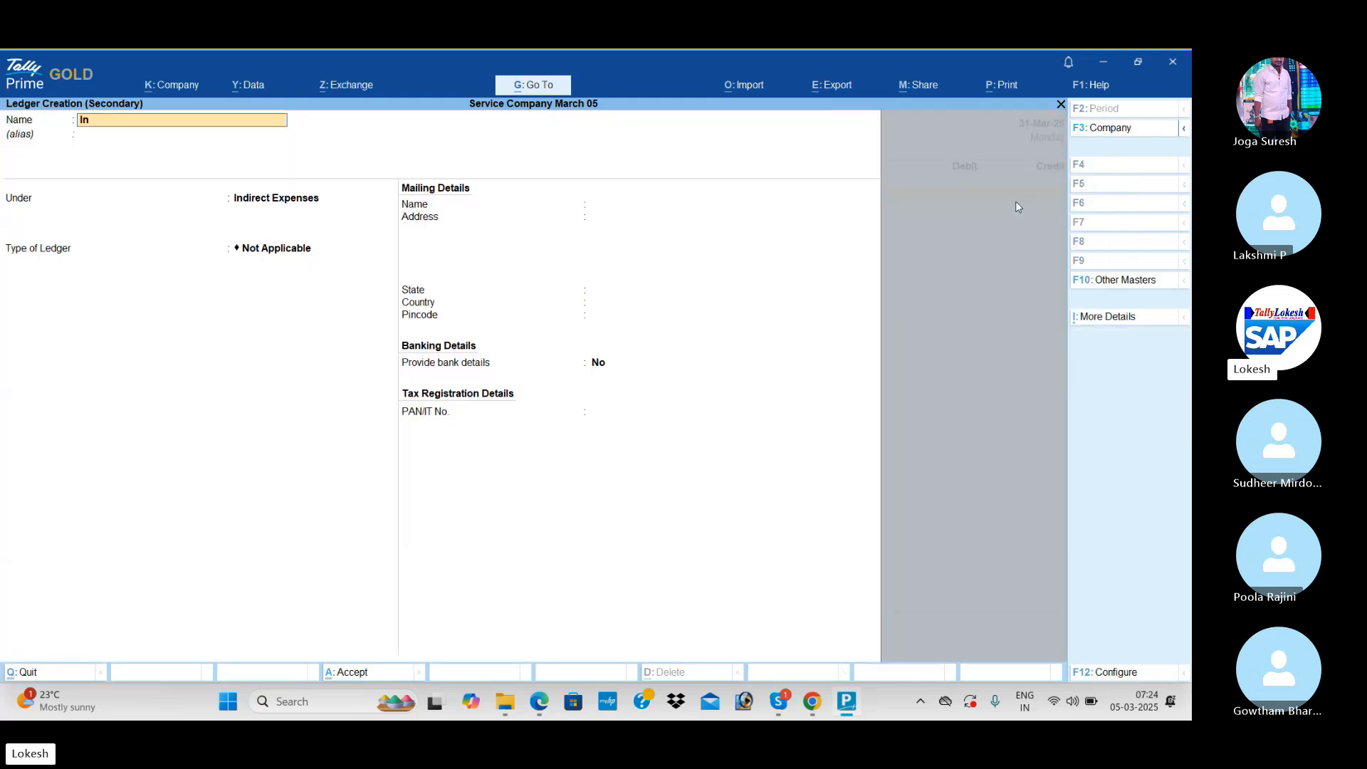
pyautogui.write('surance Exp')
pyautogui.press('Return')
pyautogui.press('Return')
pyautogui.press('Return')
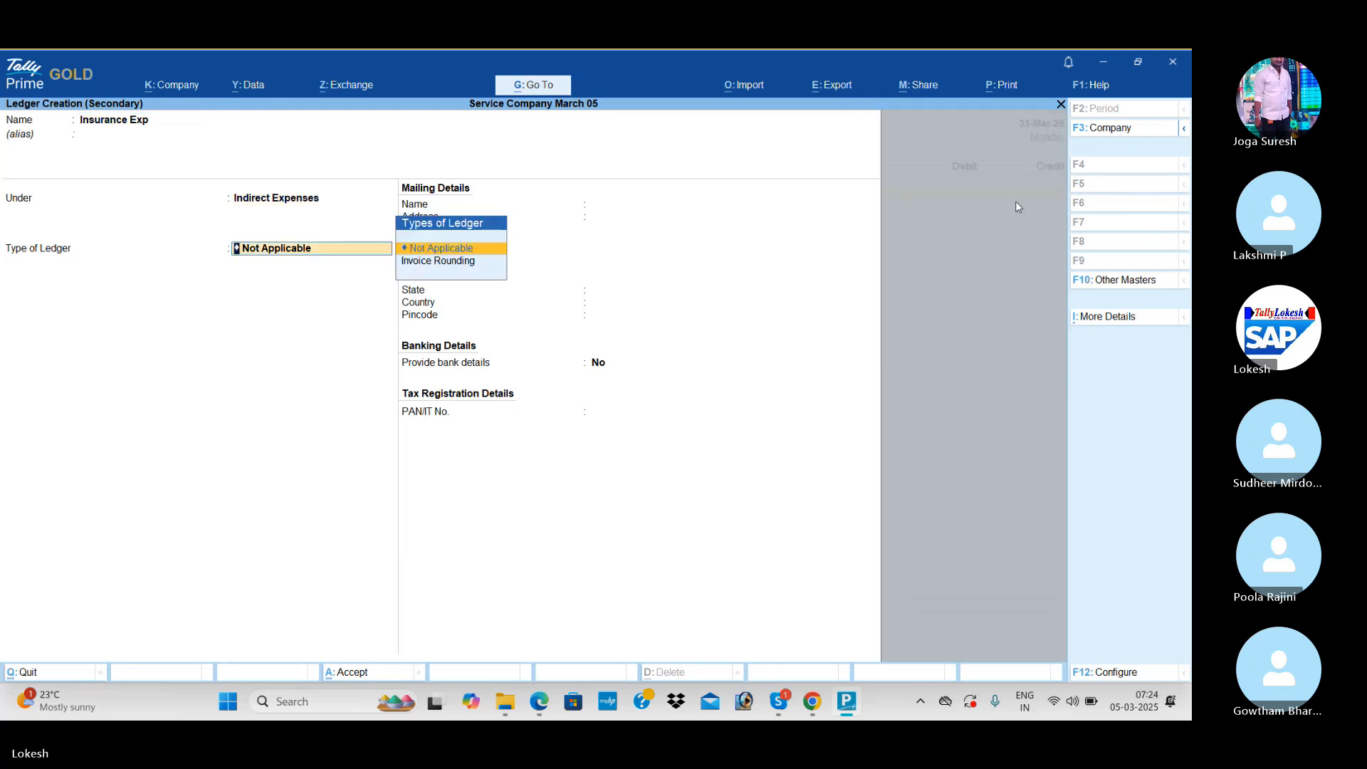
pyautogui.hotkey('ctrl', 'a')
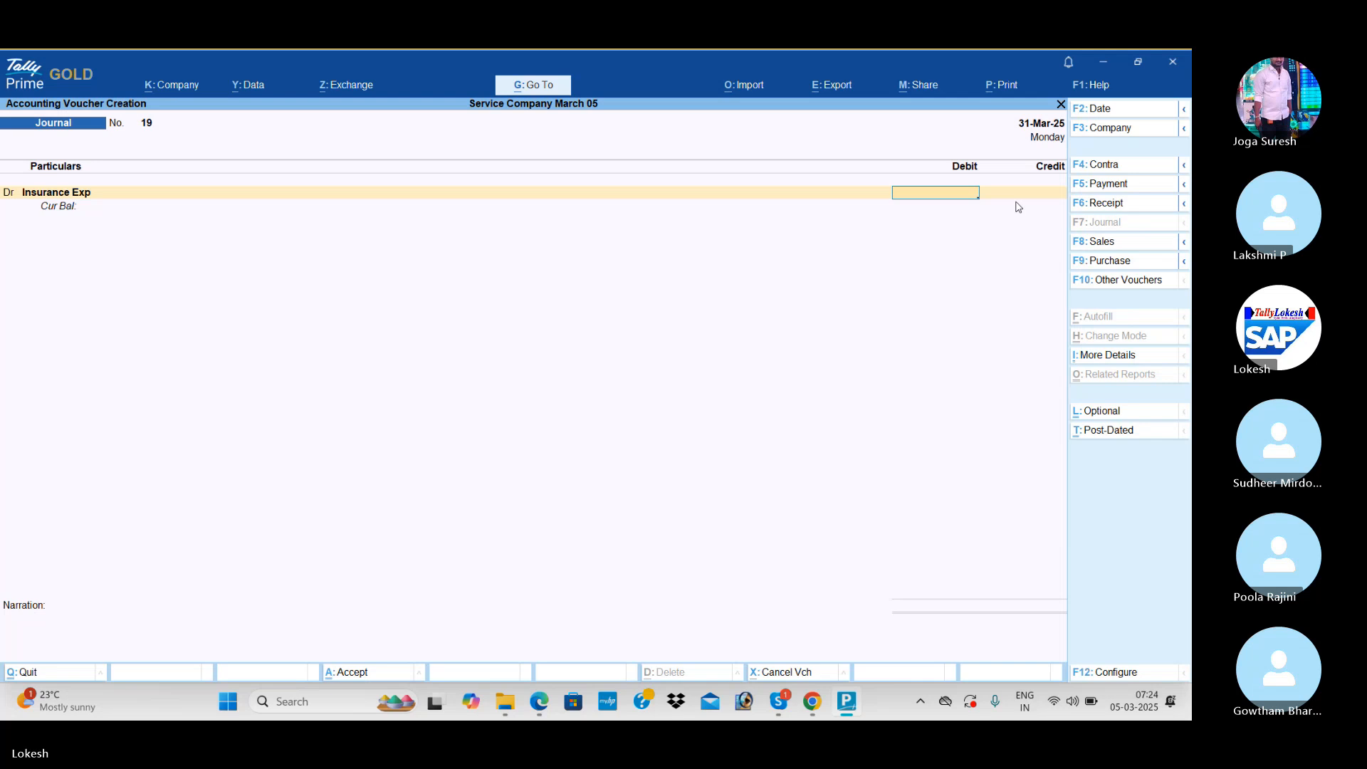
# Debit Insurance Exp and credit Prepaid Insurance with 4,000, and save the journal voucher
pyautogui.write('4000')
pyautogui.press('Return')
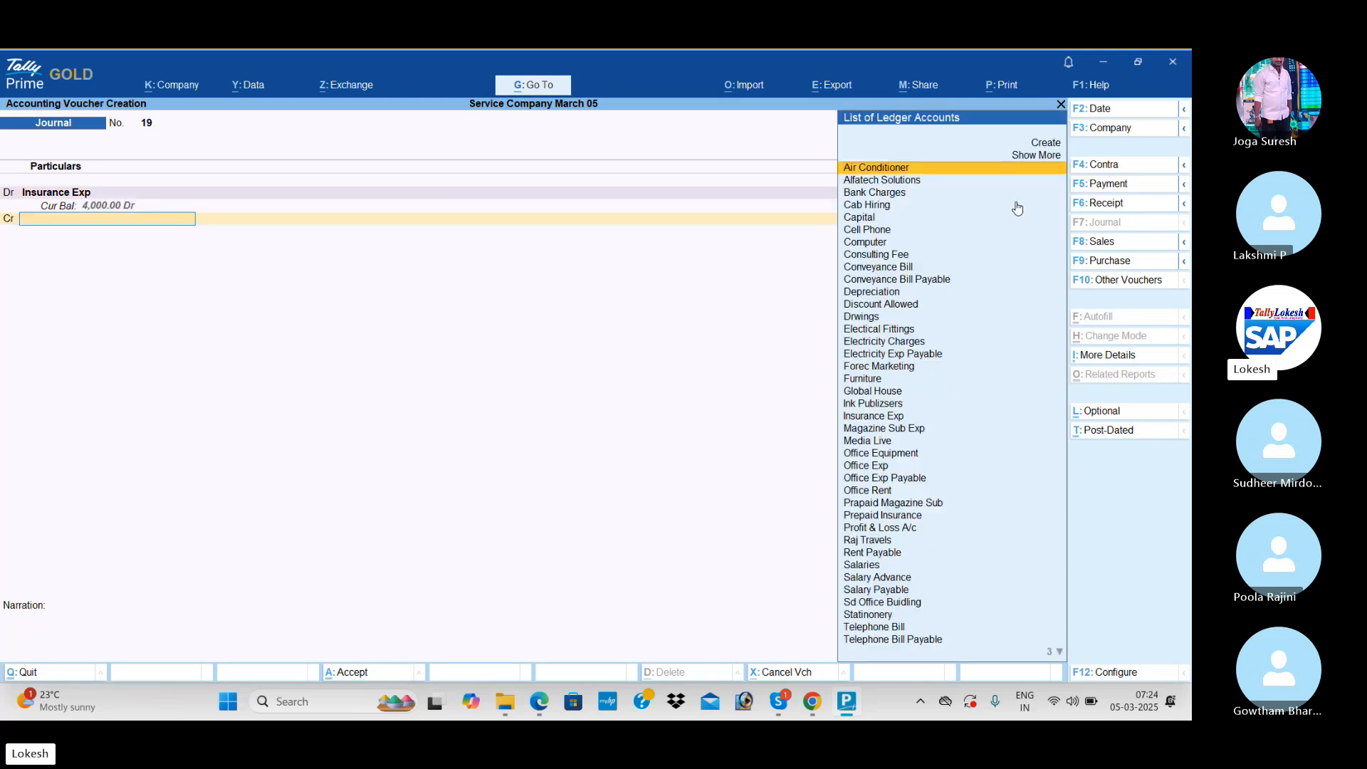
pyautogui.write('Pr')
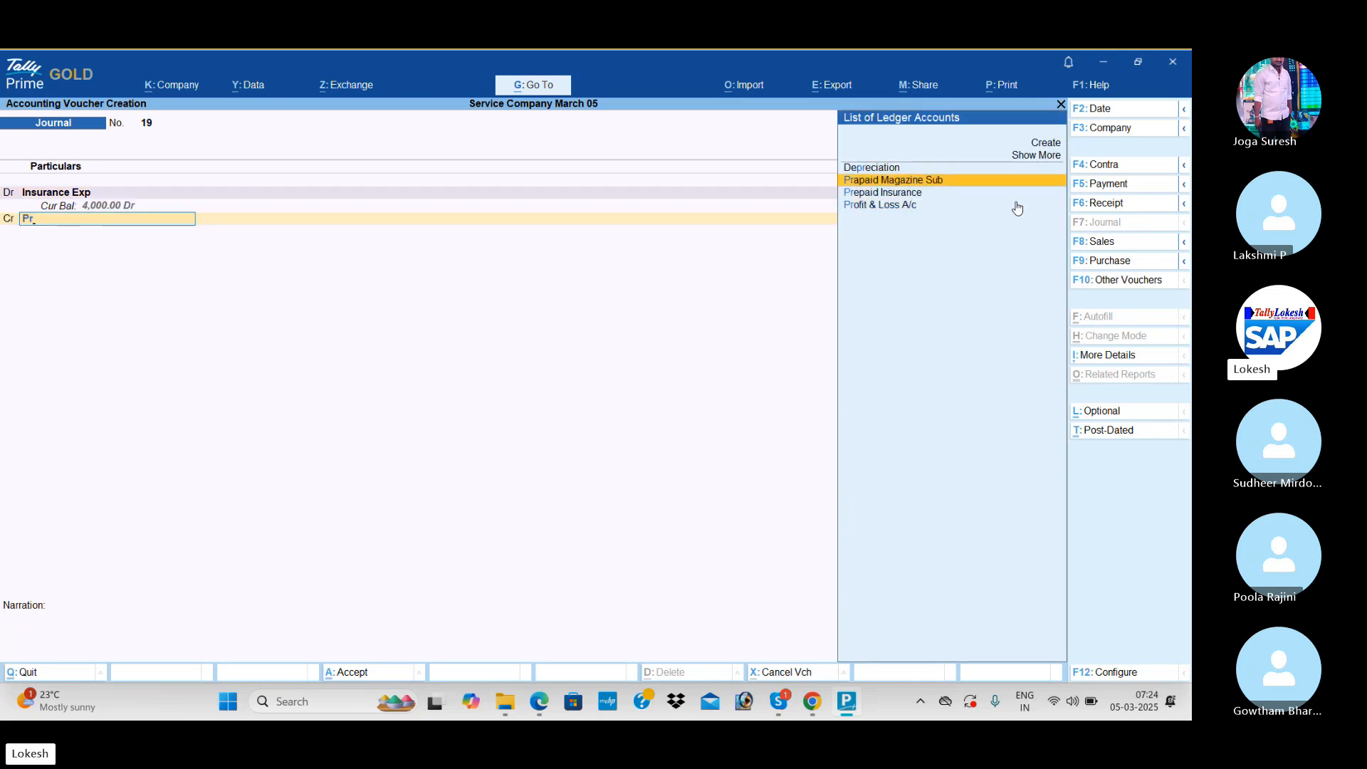
pyautogui.press('Down')
pyautogui.press('Return')
pyautogui.press('Return')
pyautogui.press('Return')
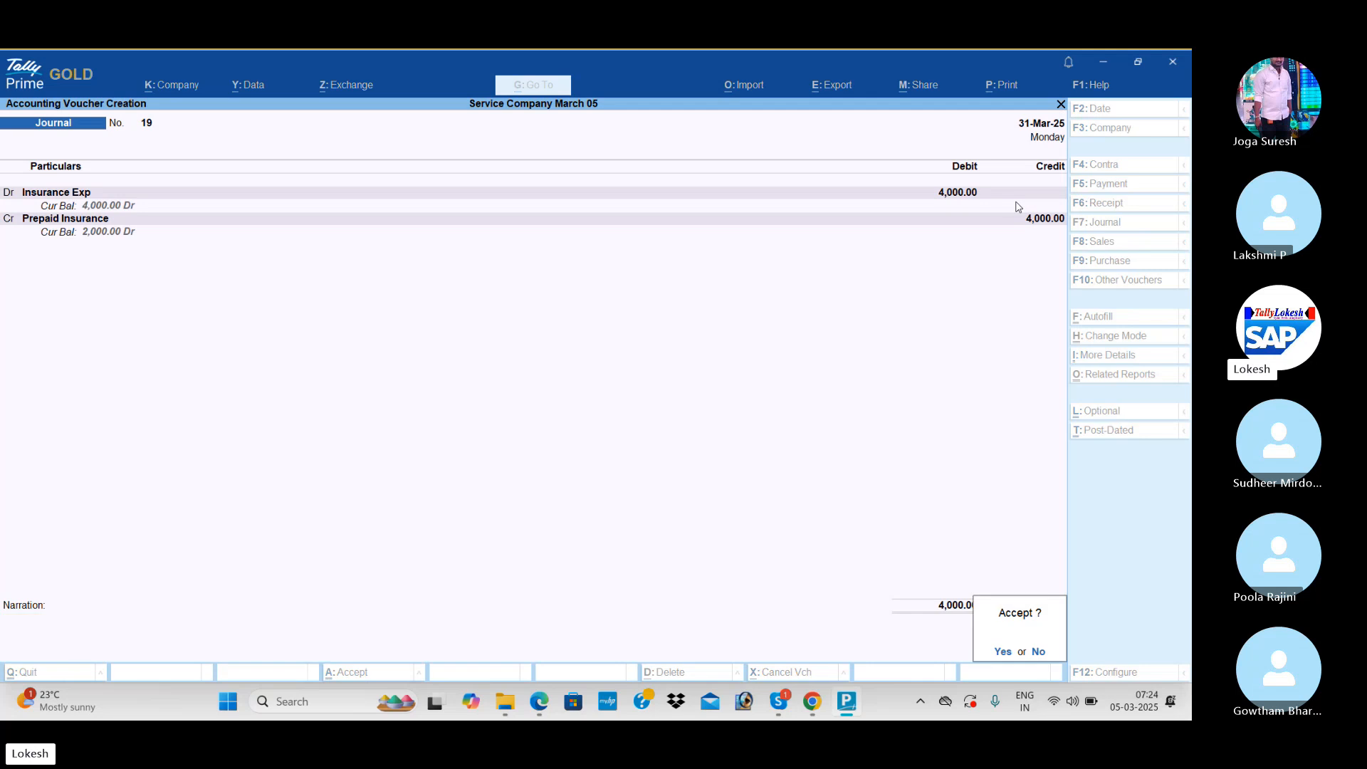
pyautogui.press('Return')
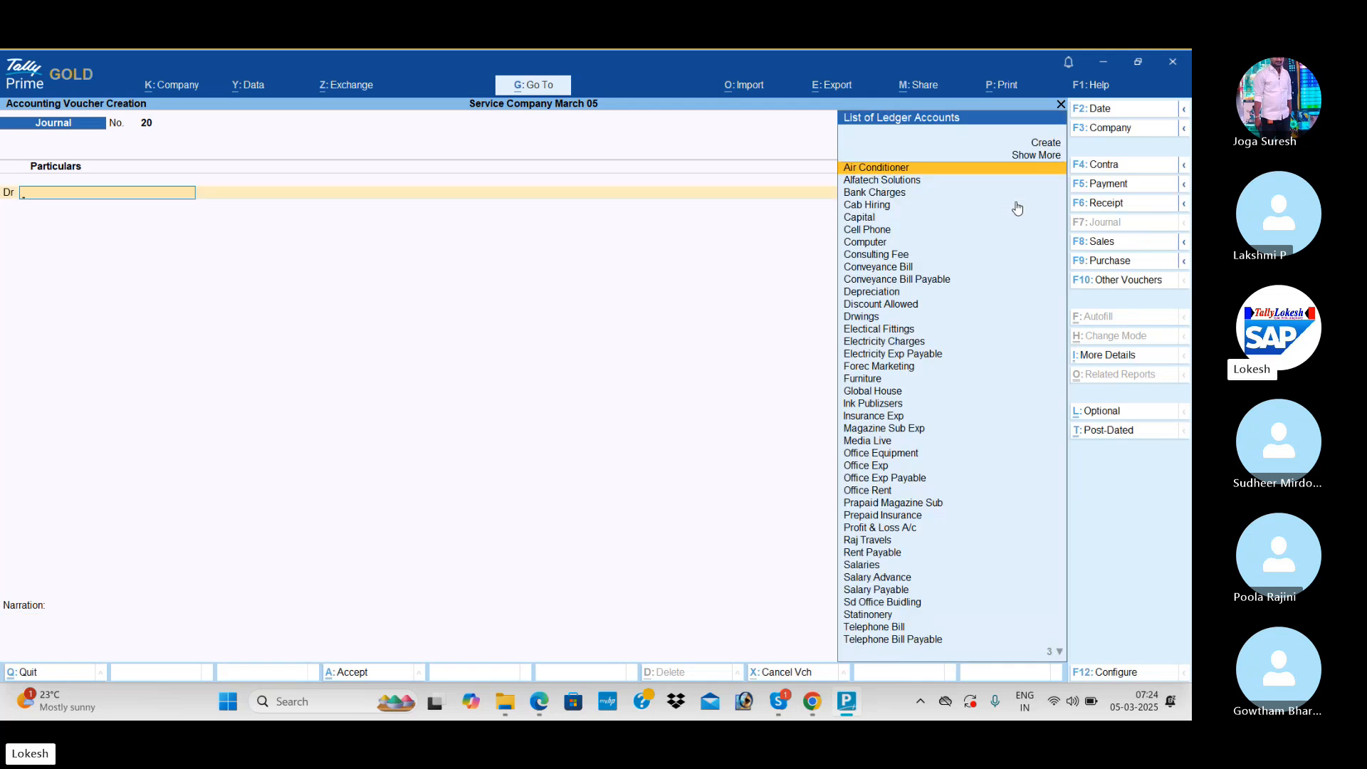
# Create an Income Tax Exp ledger under Indirect Expenses in the new journal voucher and debit it with 17,500
pyautogui.hotkey('alt', 'c')
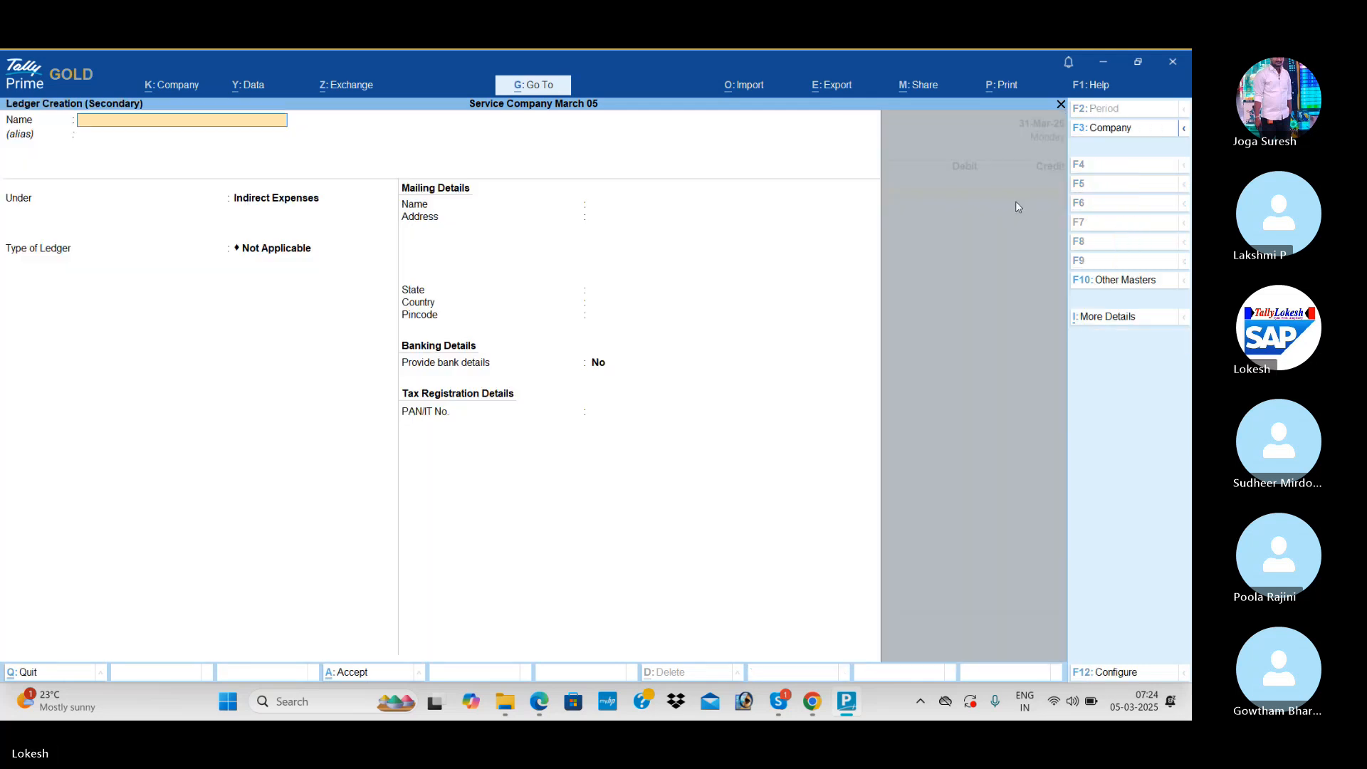
pyautogui.write('Income tax exp')
pyautogui.press('Return')
pyautogui.press('Return')
pyautogui.hotkey('ctrl', 'a')
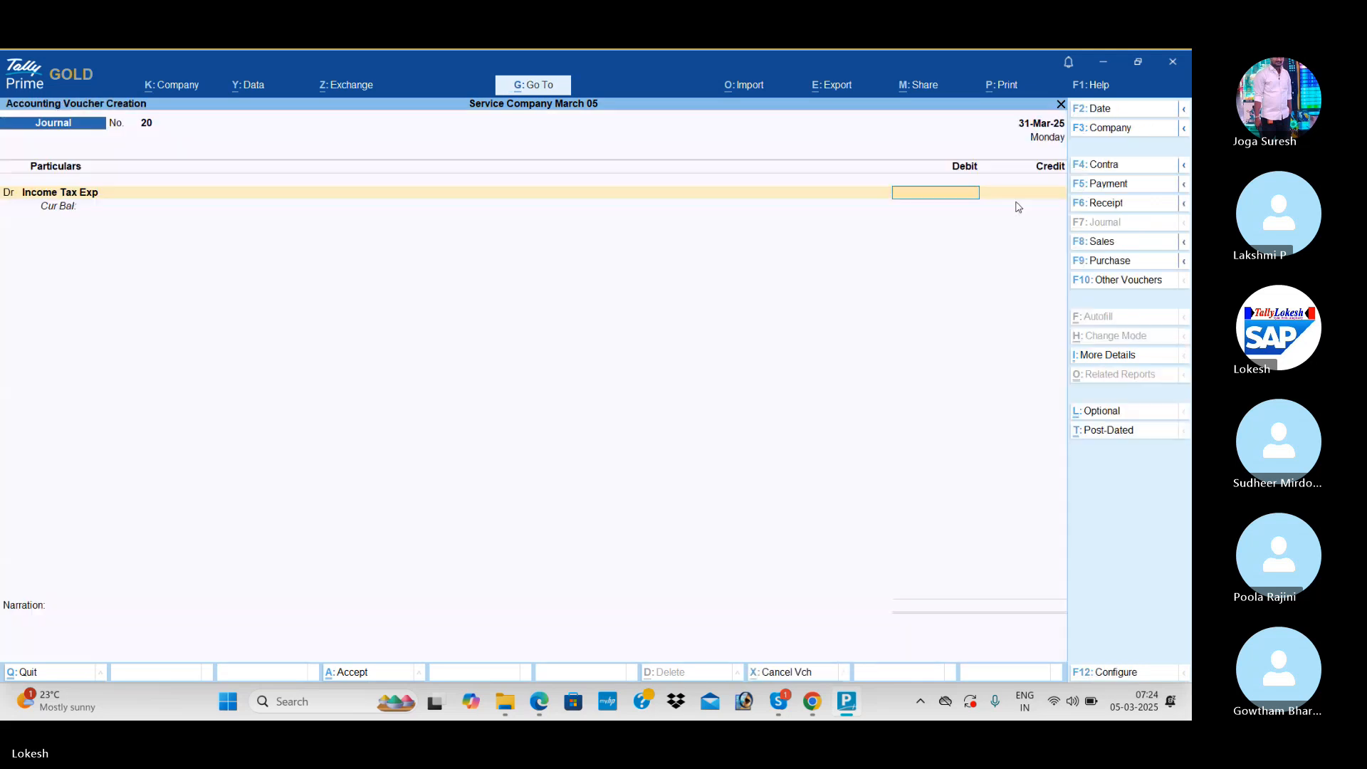
pyautogui.write('17500')
pyautogui.press('Return')
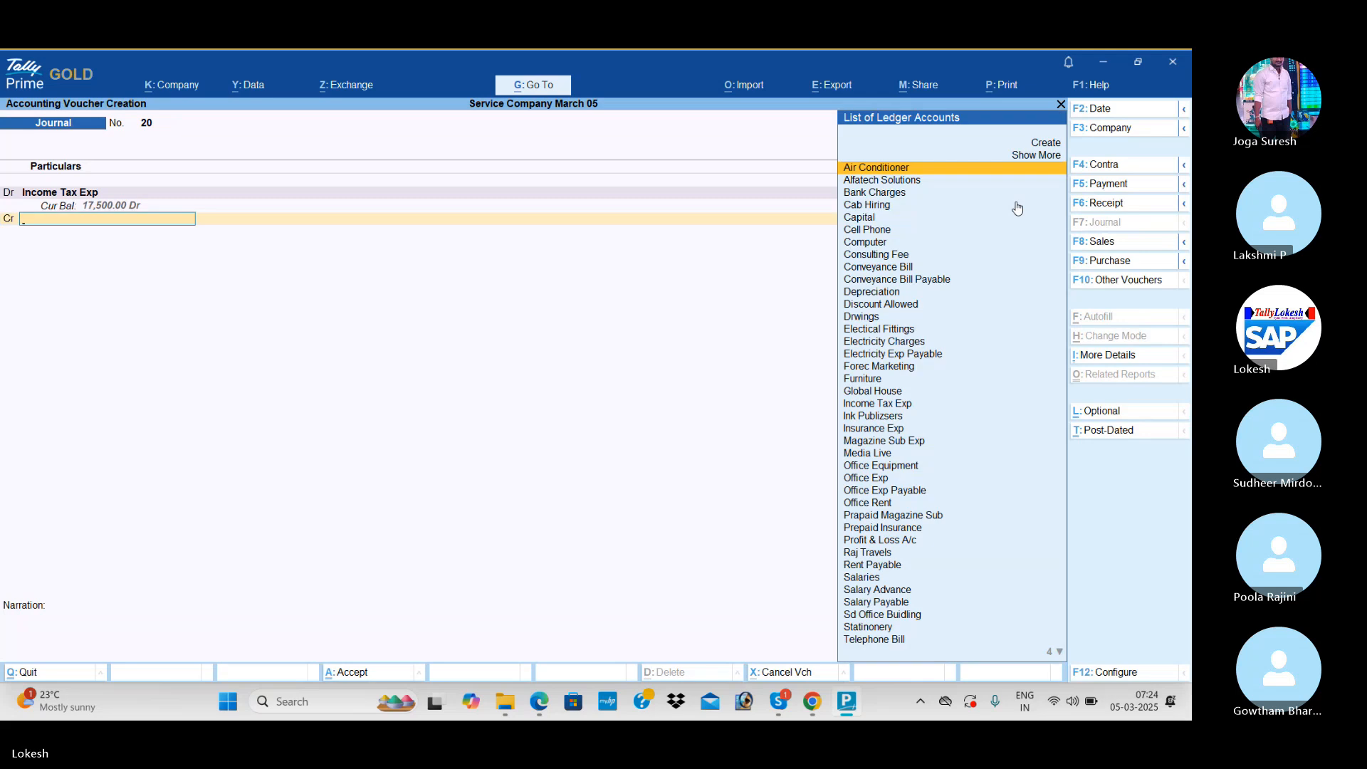
# Create an Income Tax Payable ledger under Provisions as the credit account for 17,500, and save the journal voucher
pyautogui.hotkey('alt', 'c')
pyautogui.write('Income t')
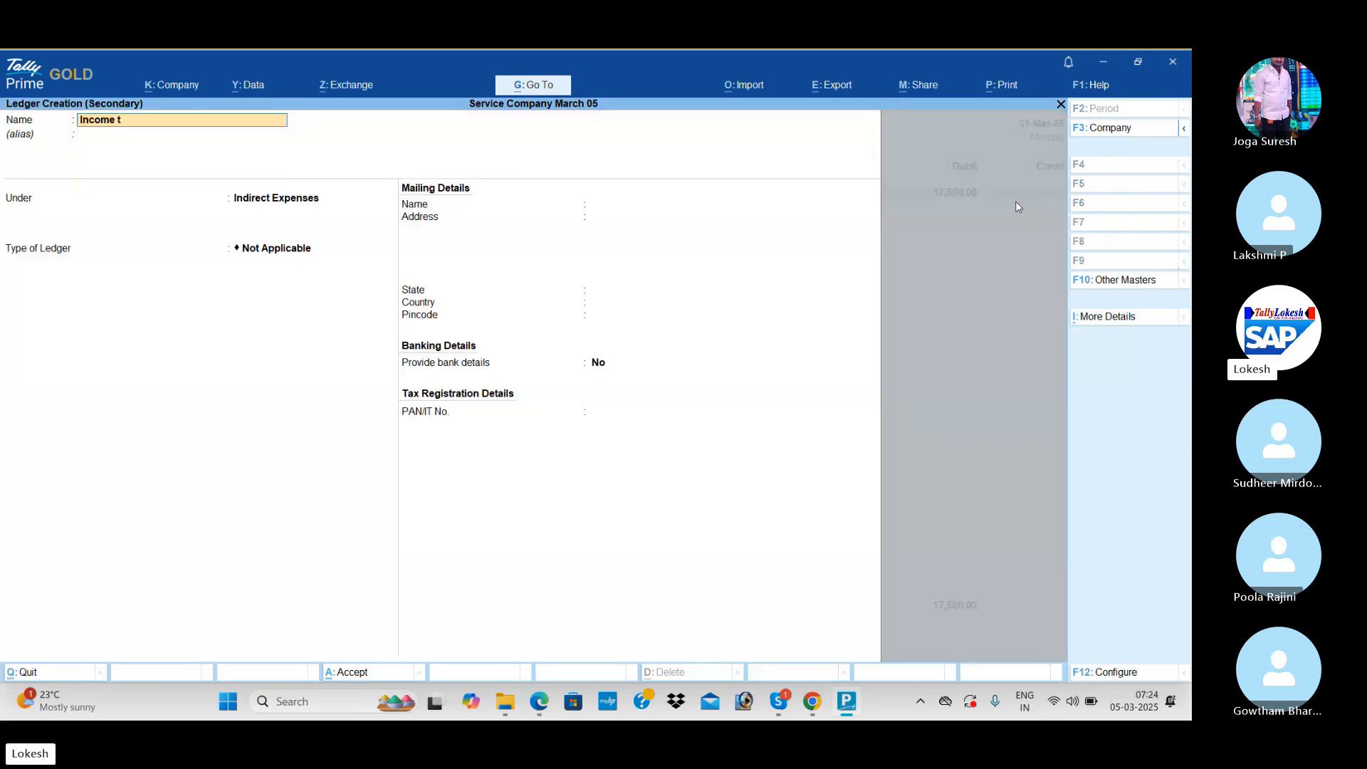
pyautogui.write('ax Payable')
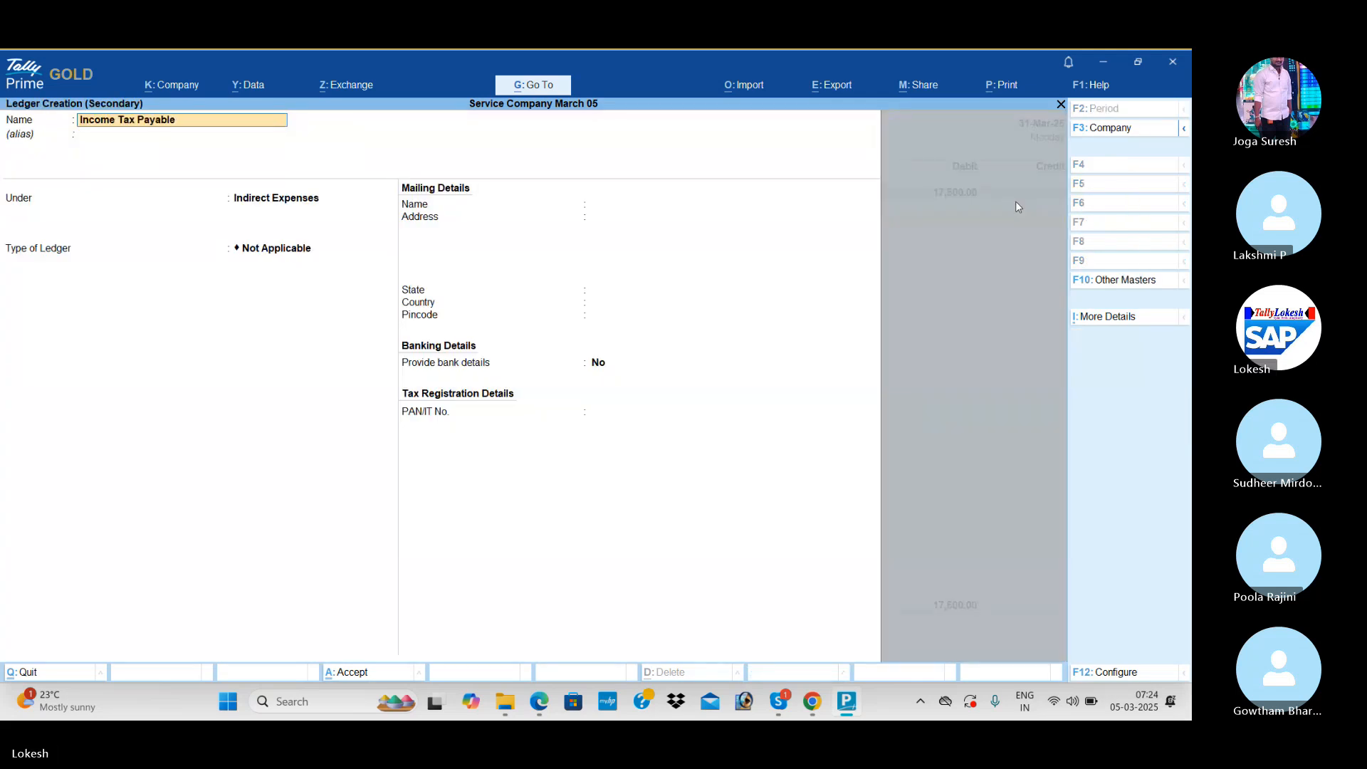
pyautogui.press('Return')
pyautogui.write('Pr')
pyautogui.press('Return')
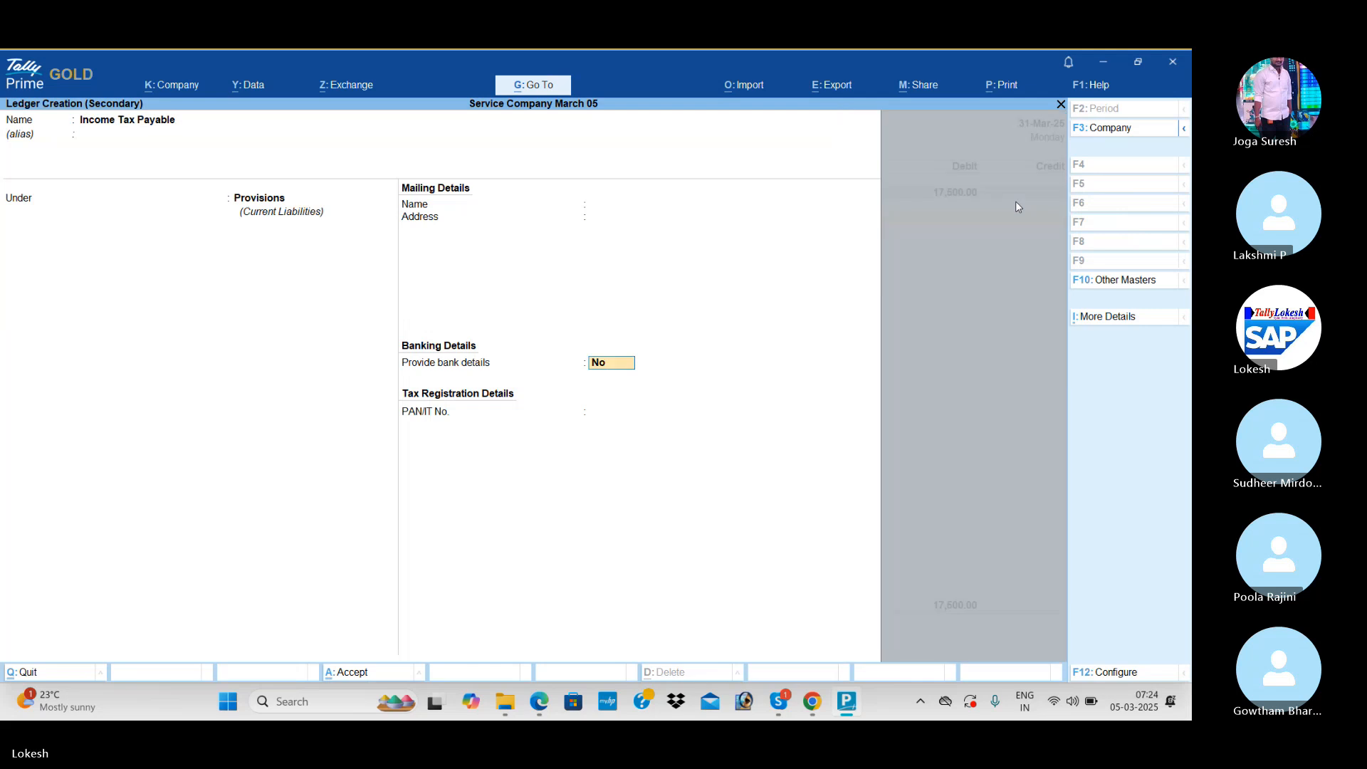
pyautogui.hotkey('ctrl', 'a')
pyautogui.press('Return')
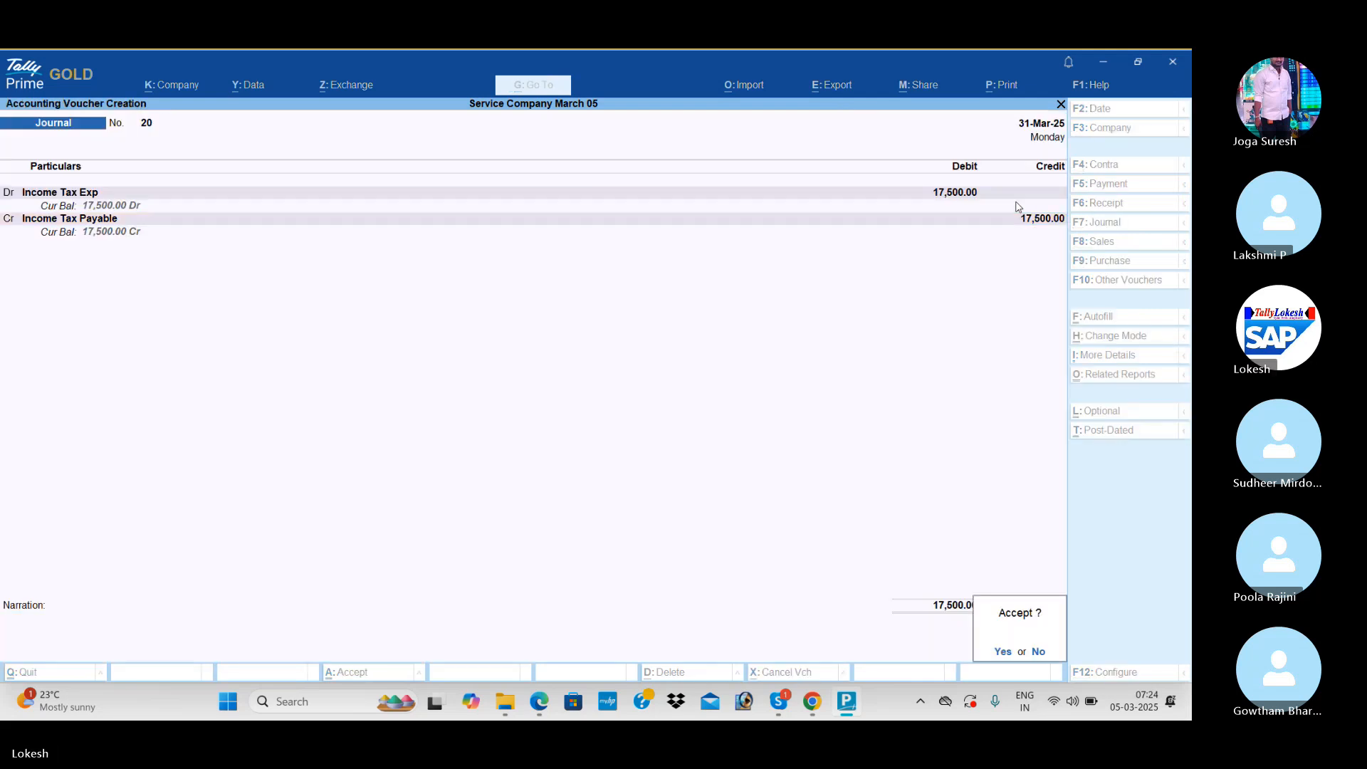
pyautogui.press('Return')
# Create a Stock of Stationery ledger under Current Assets as the debit account of the new journal voucher
pyautogui.hotkey('alt', 'c')
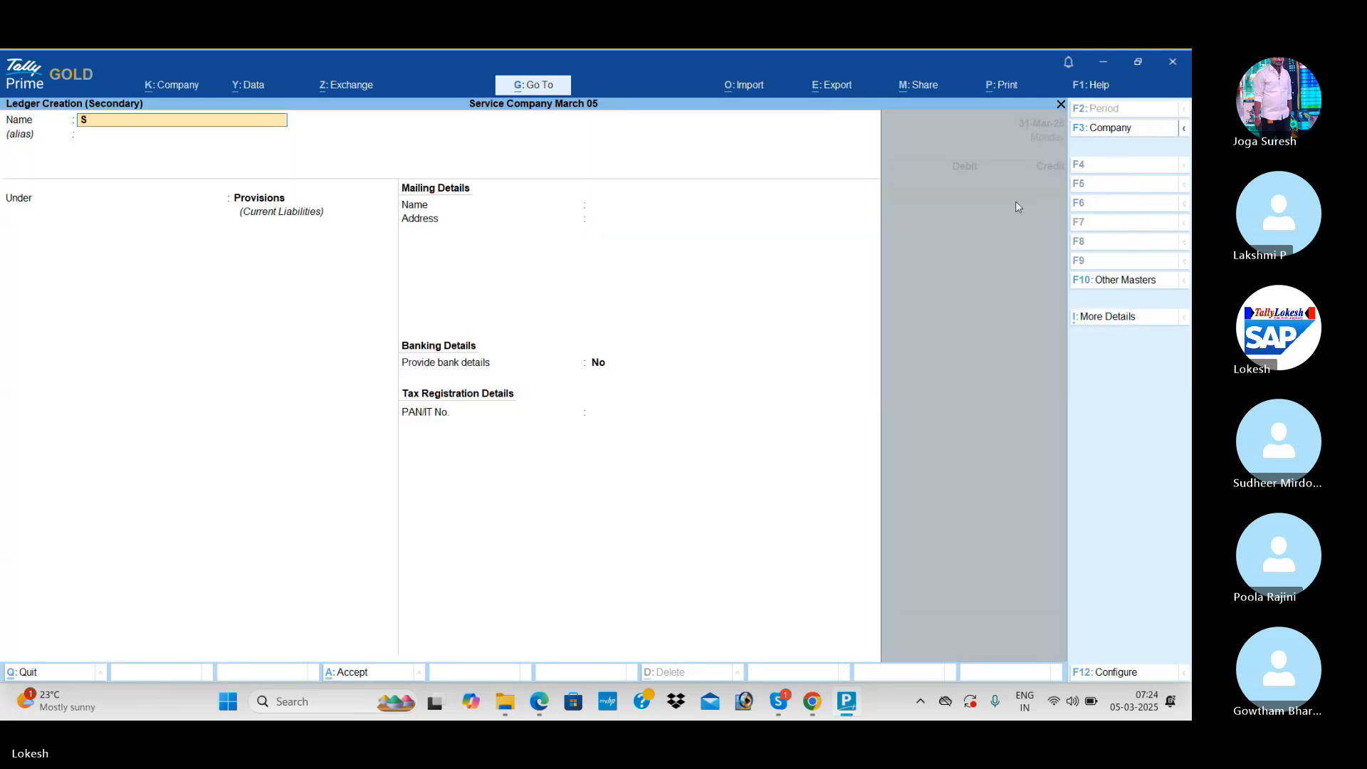
pyautogui.write('Stock of')
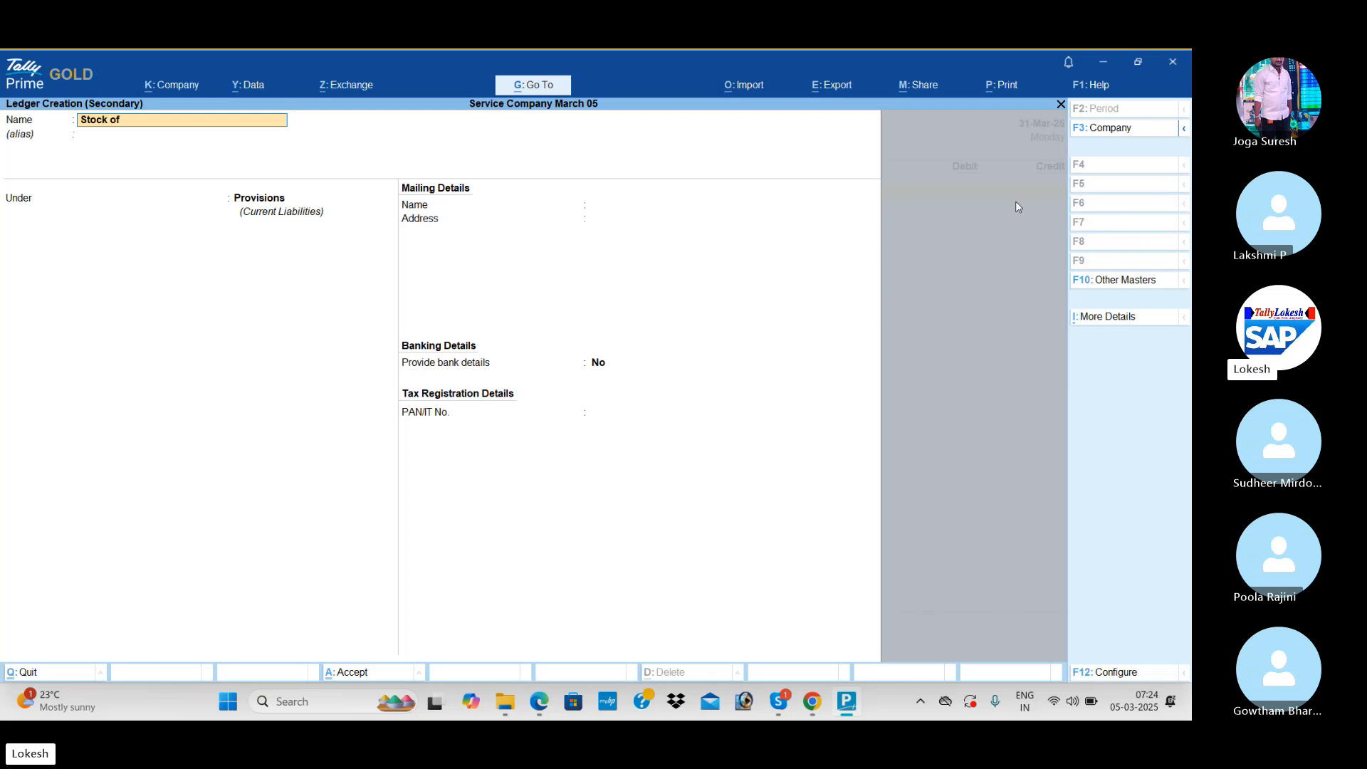
pyautogui.write(' Stationery')
pyautogui.press('Return')
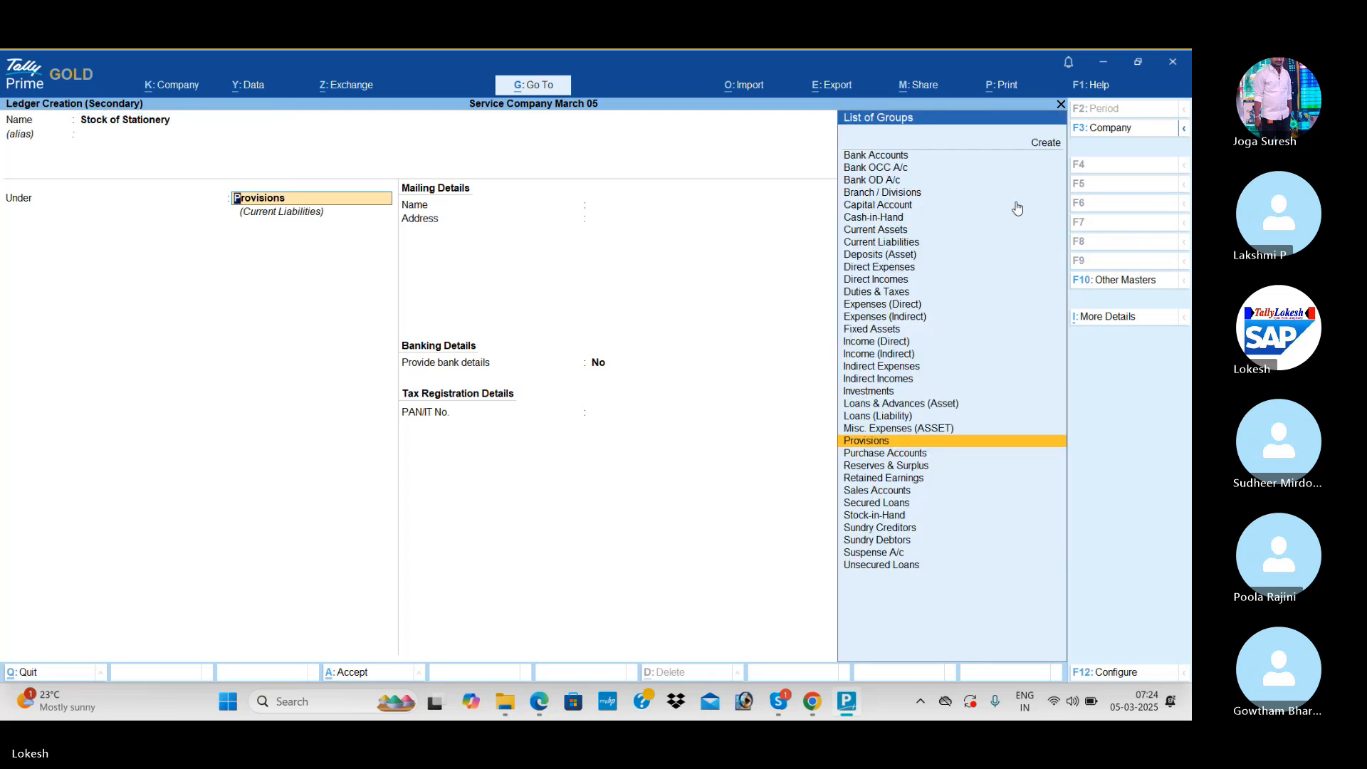
pyautogui.write('cu')
pyautogui.press('Return')
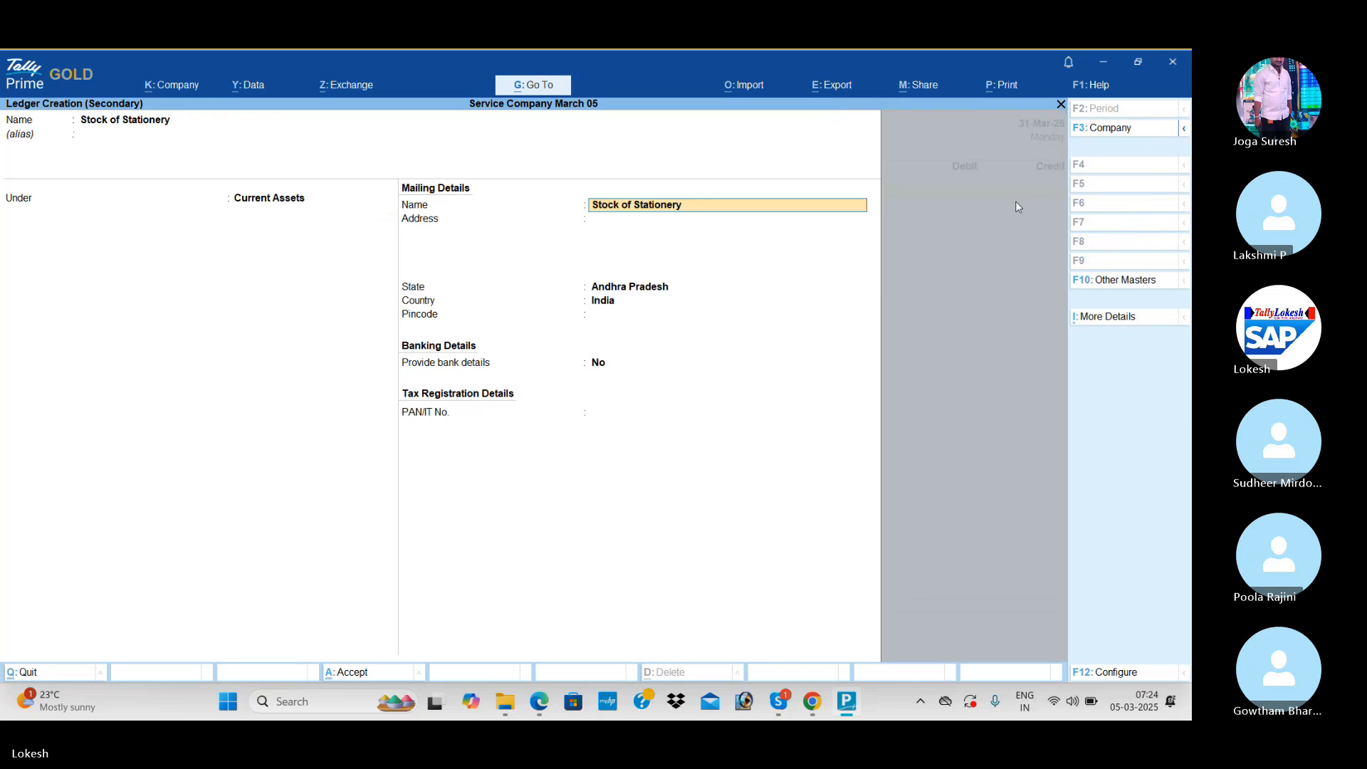
pyautogui.hotkey('ctrl', 'a')
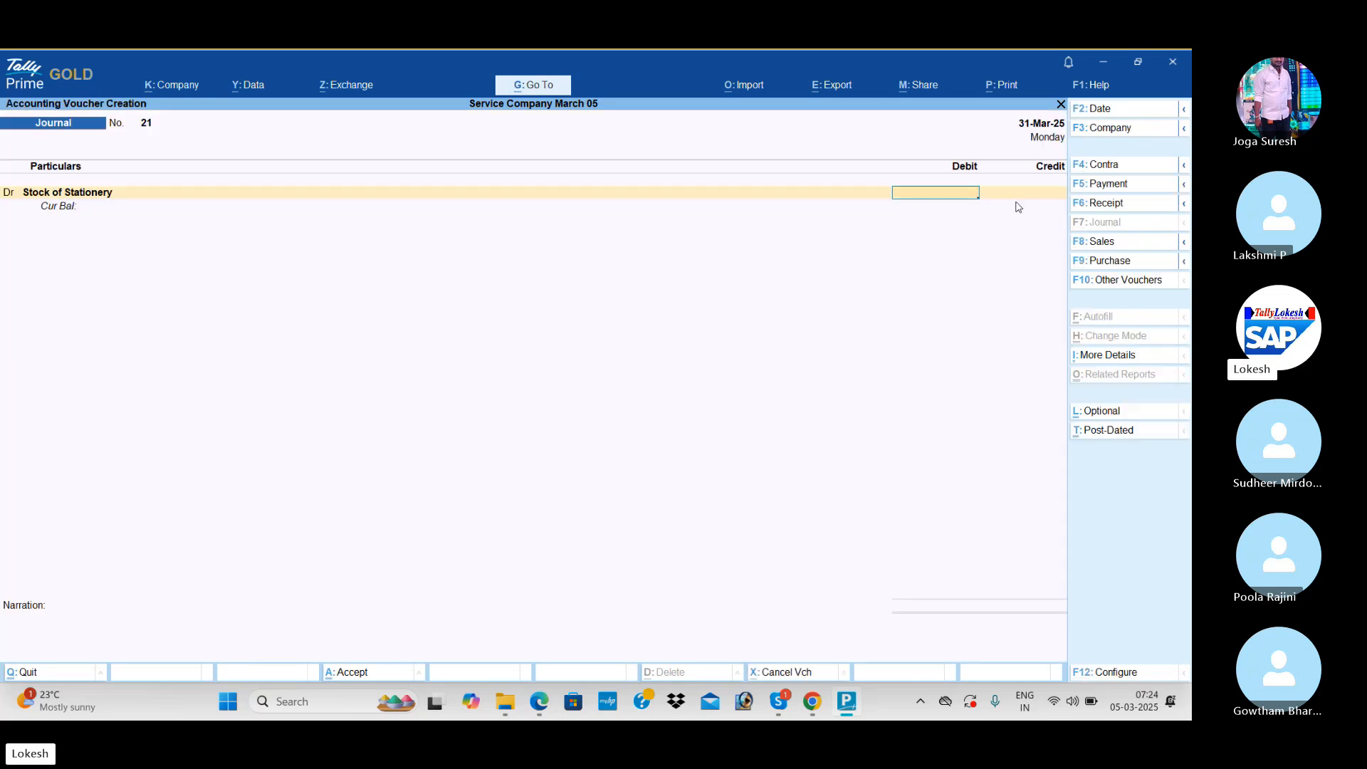
# Debit Stock of Stationery and credit the Statinonery expense ledger with 5,000, and save the journal voucher
pyautogui.write('5000')
pyautogui.press('Return')
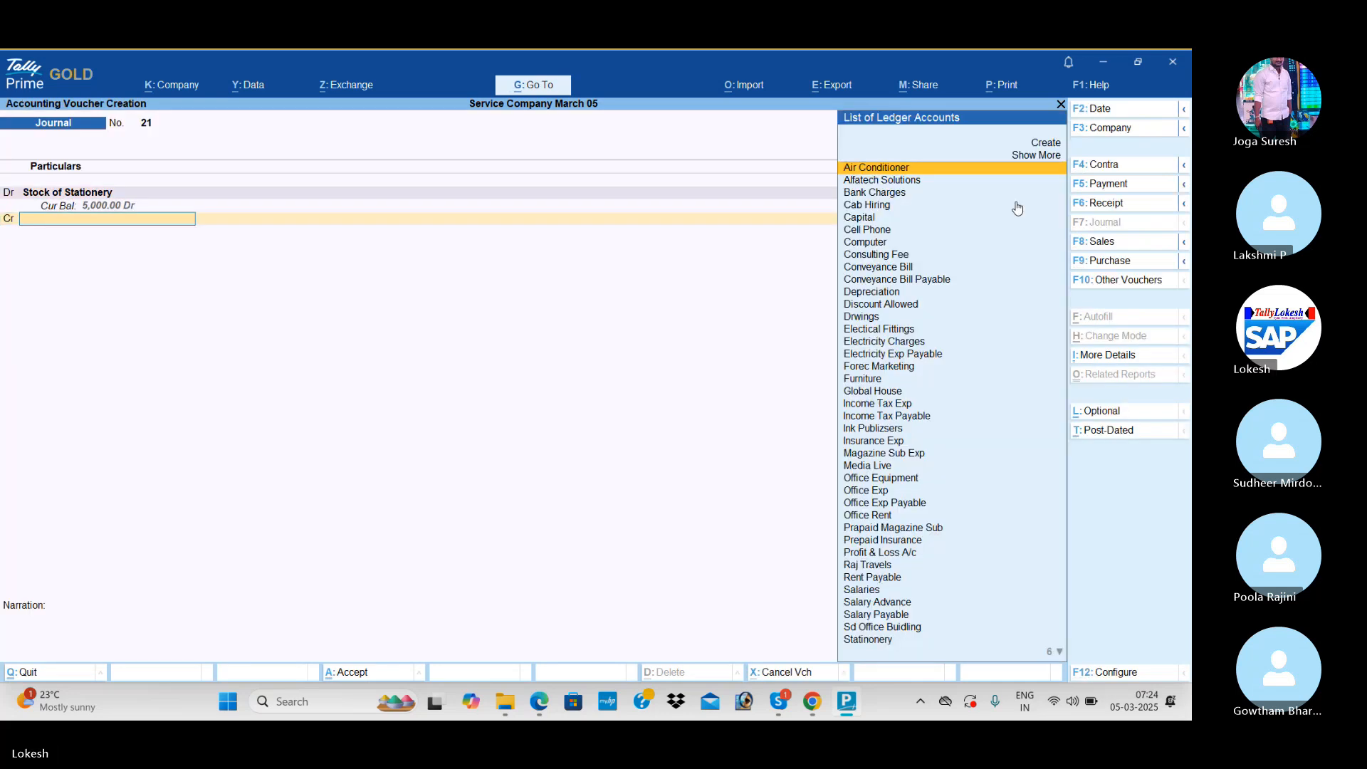
pyautogui.write('sta')
pyautogui.press('Return')
pyautogui.press('Return')
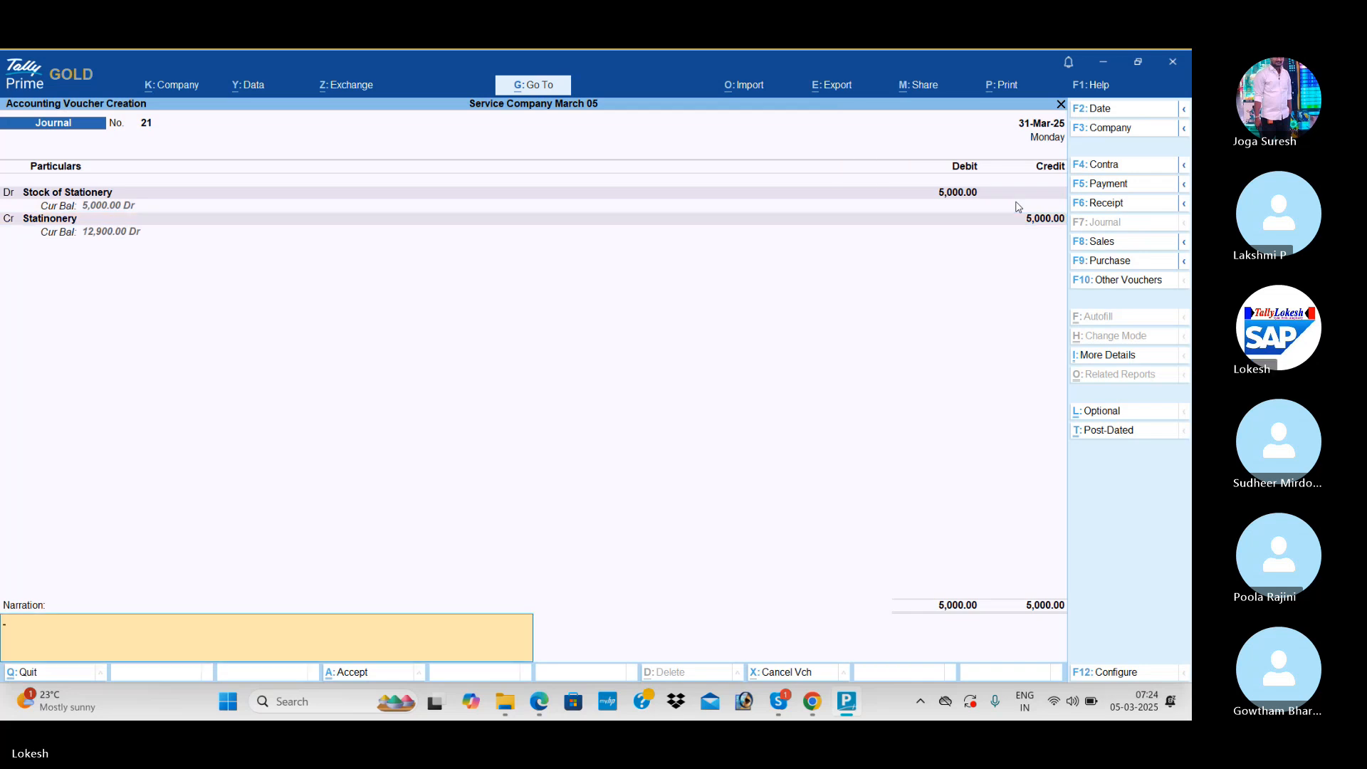
pyautogui.press('Return')
pyautogui.press('Return')
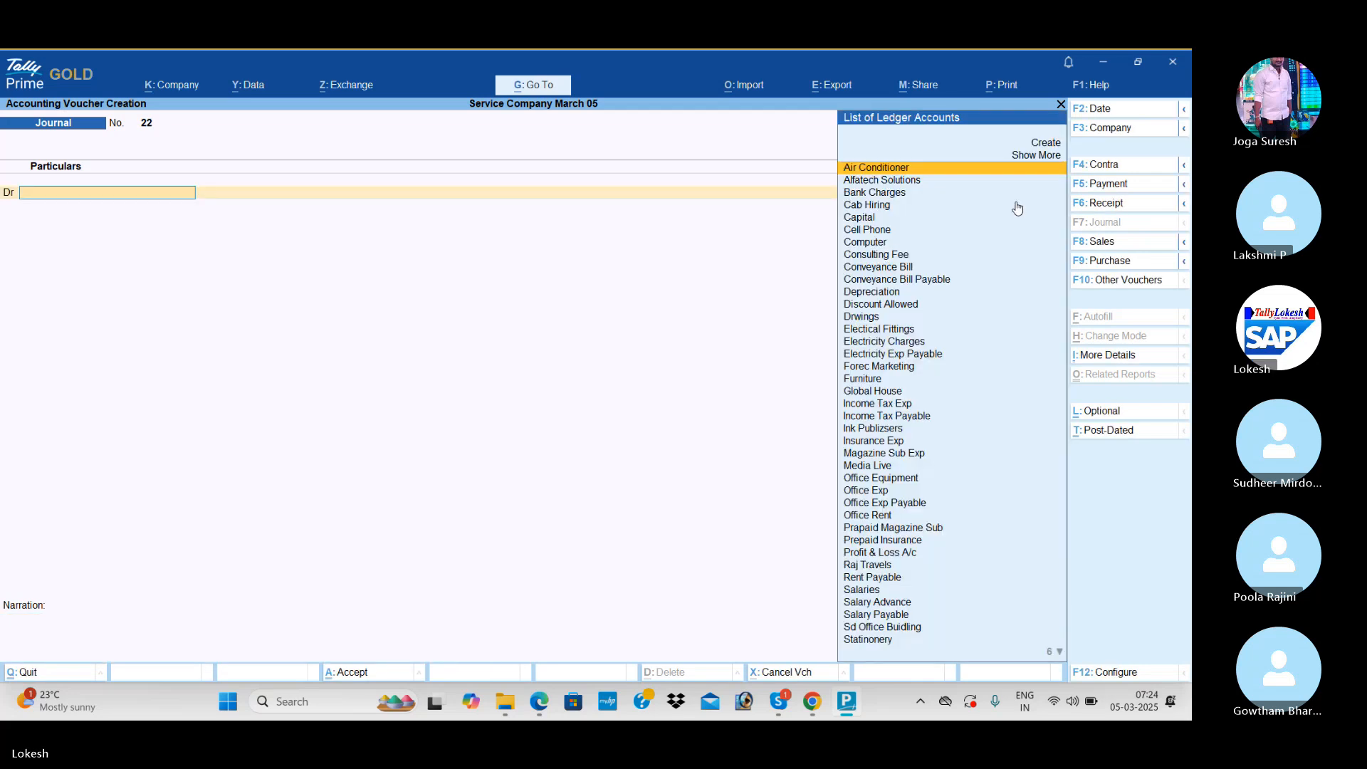
# Debit Drwings with 74,000 in the new journal voucher
pyautogui.write('dr')
pyautogui.press('Return')
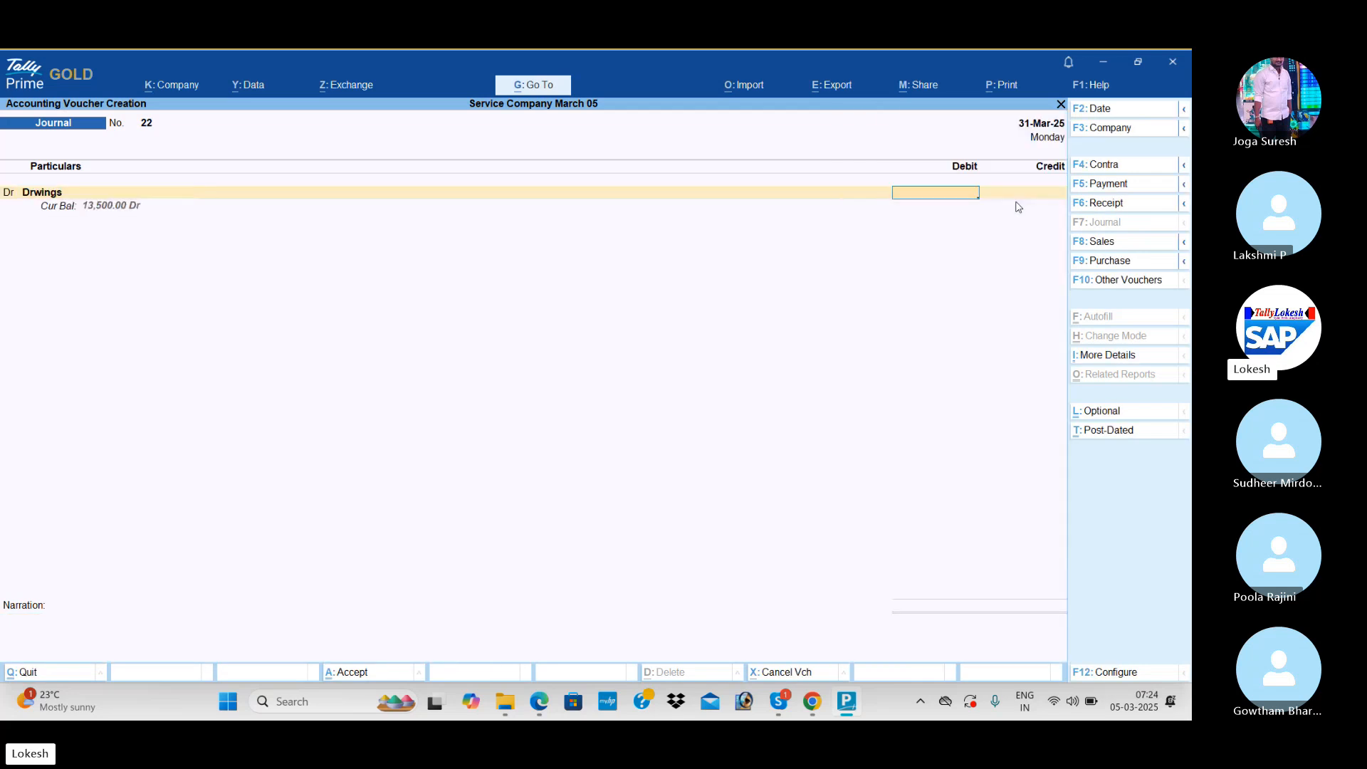
pyautogui.write('74000')
pyautogui.press('Return')
pyautogui.press('Return')
# Credit Capital with the matching 74,000 and save the drawings journal voucher
pyautogui.write('ca')
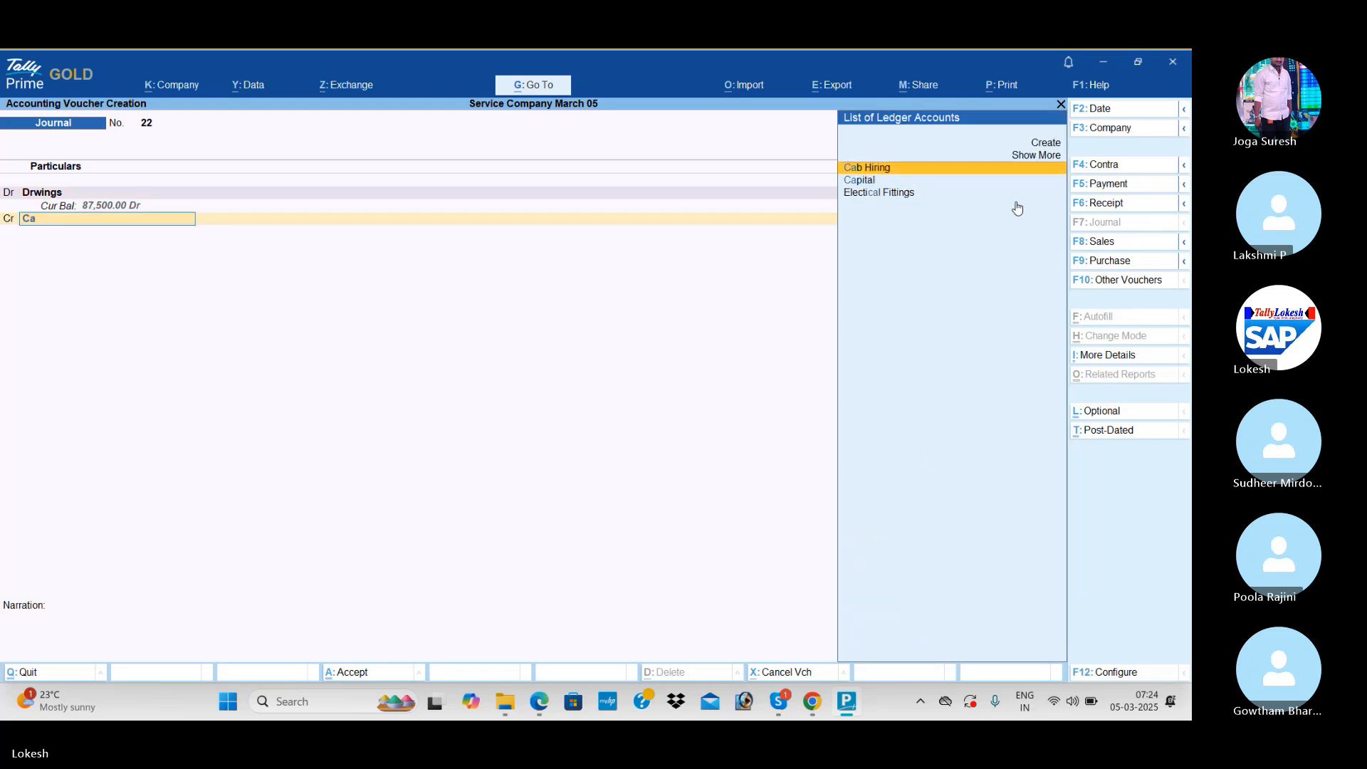
pyautogui.press('Return')
pyautogui.press('BackSpace')
pyautogui.press('Down')
pyautogui.press('Return')
pyautogui.press('Return')
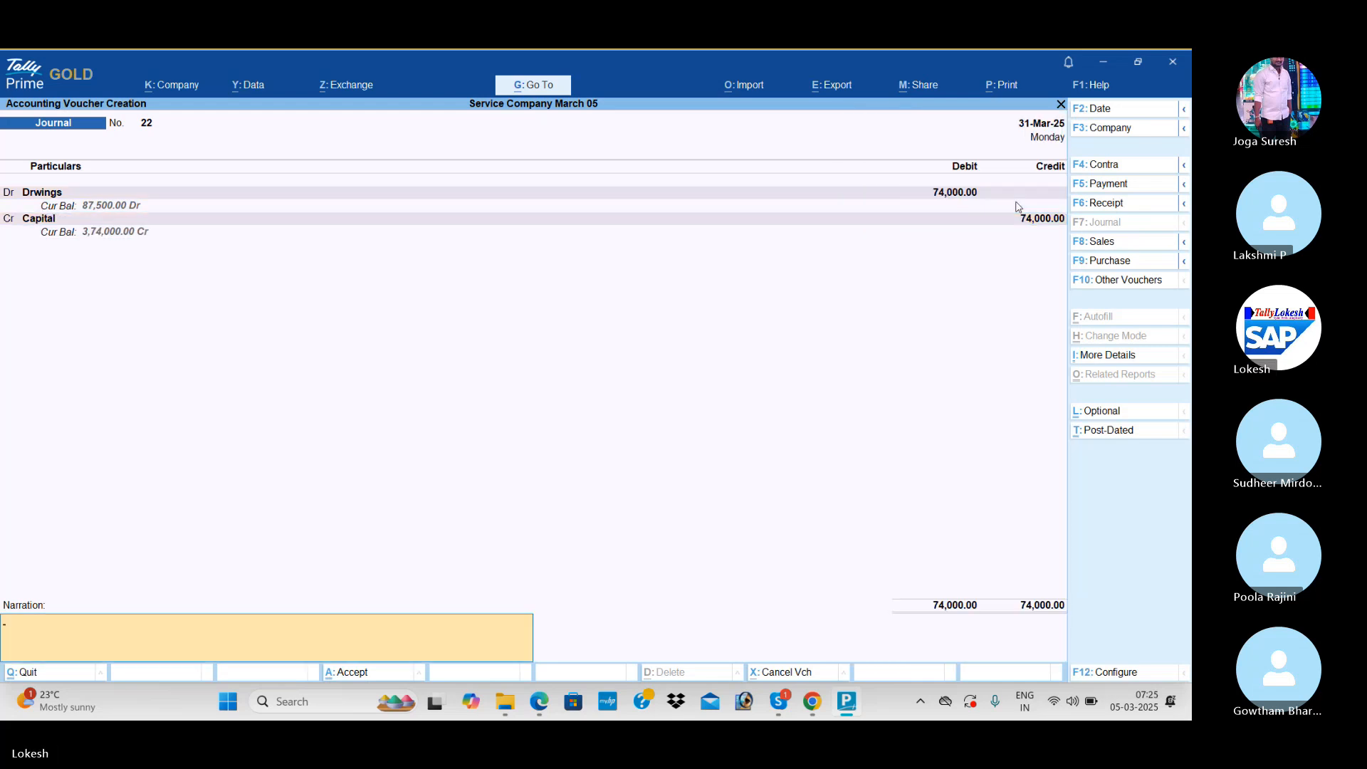
pyautogui.press('Return')
pyautogui.press('Return')
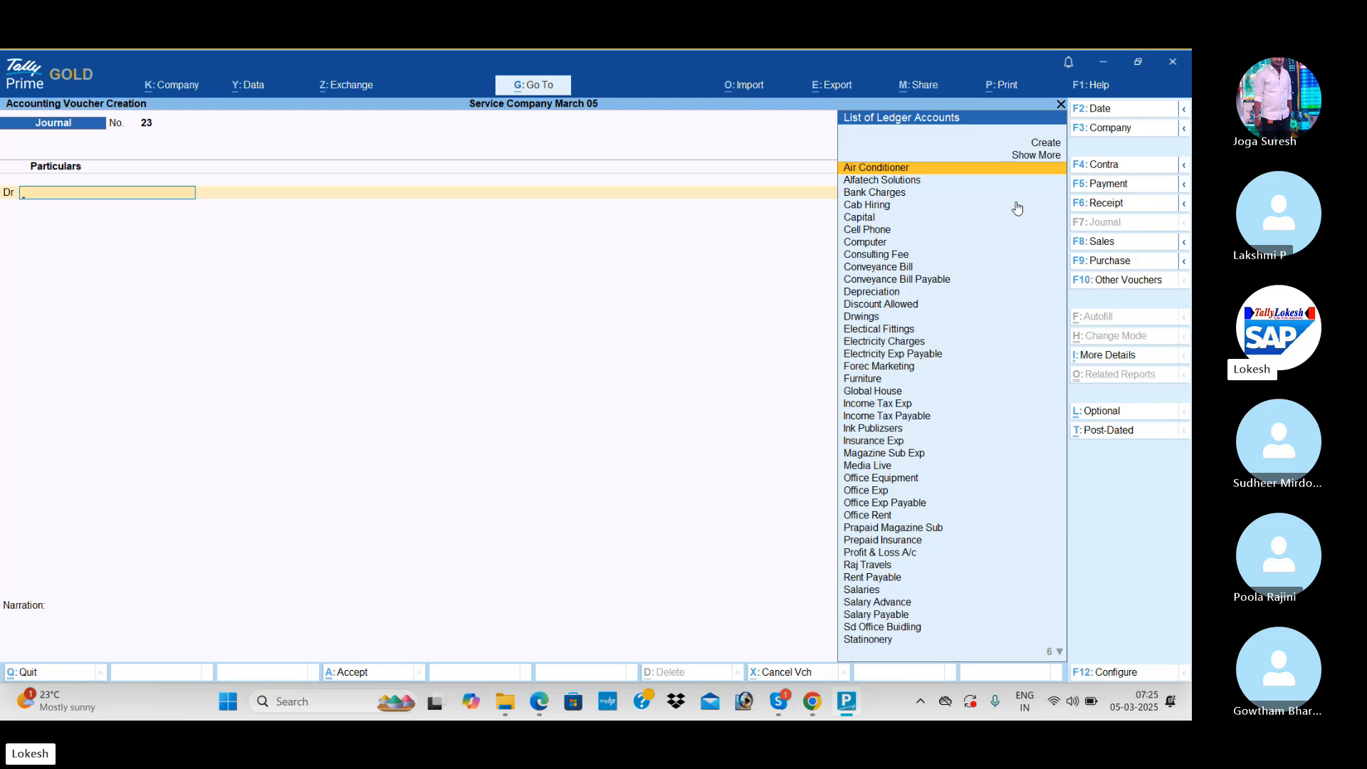
# Debit Profit & Loss A/c with 1,15,279 in the new journal voucher
pyautogui.write('Pr')
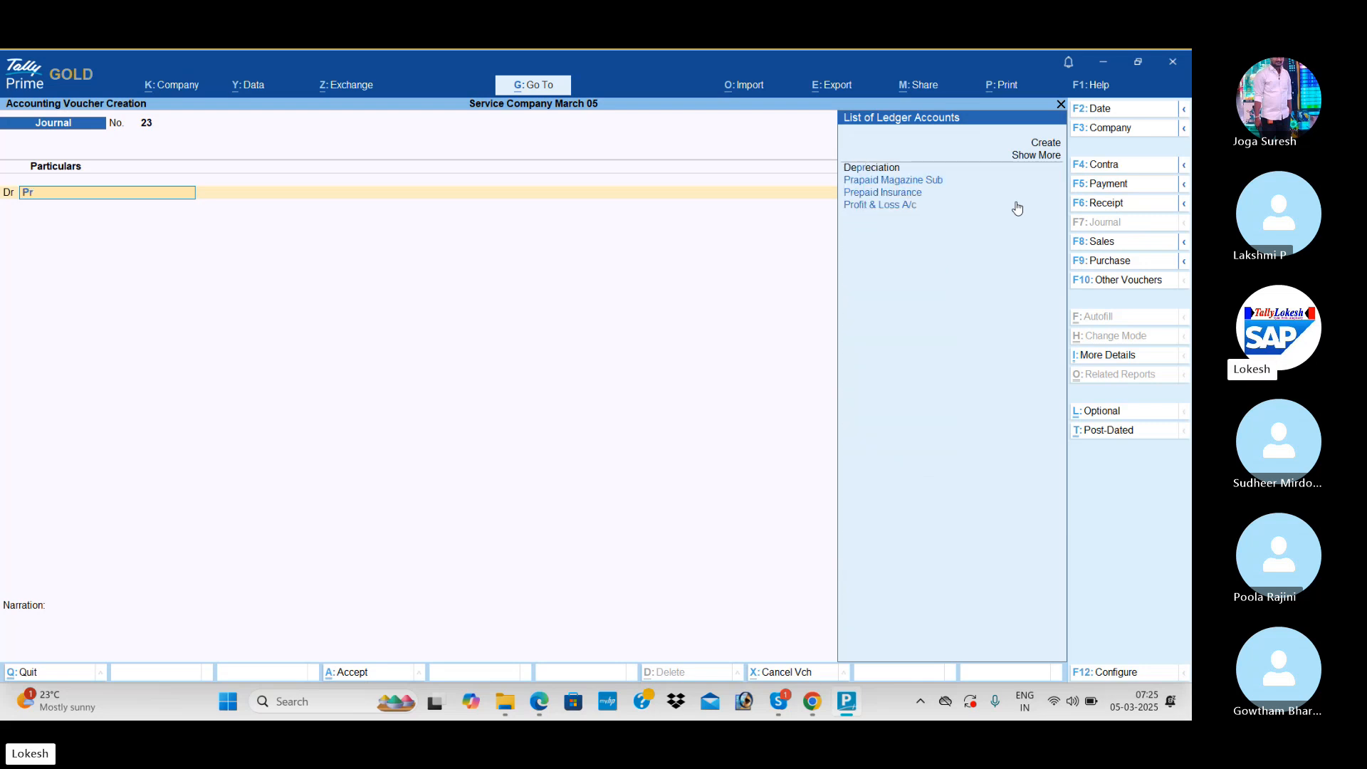
pyautogui.press('Down')
pyautogui.press('Down')
pyautogui.press('Down')
pyautogui.click(1016, 208)
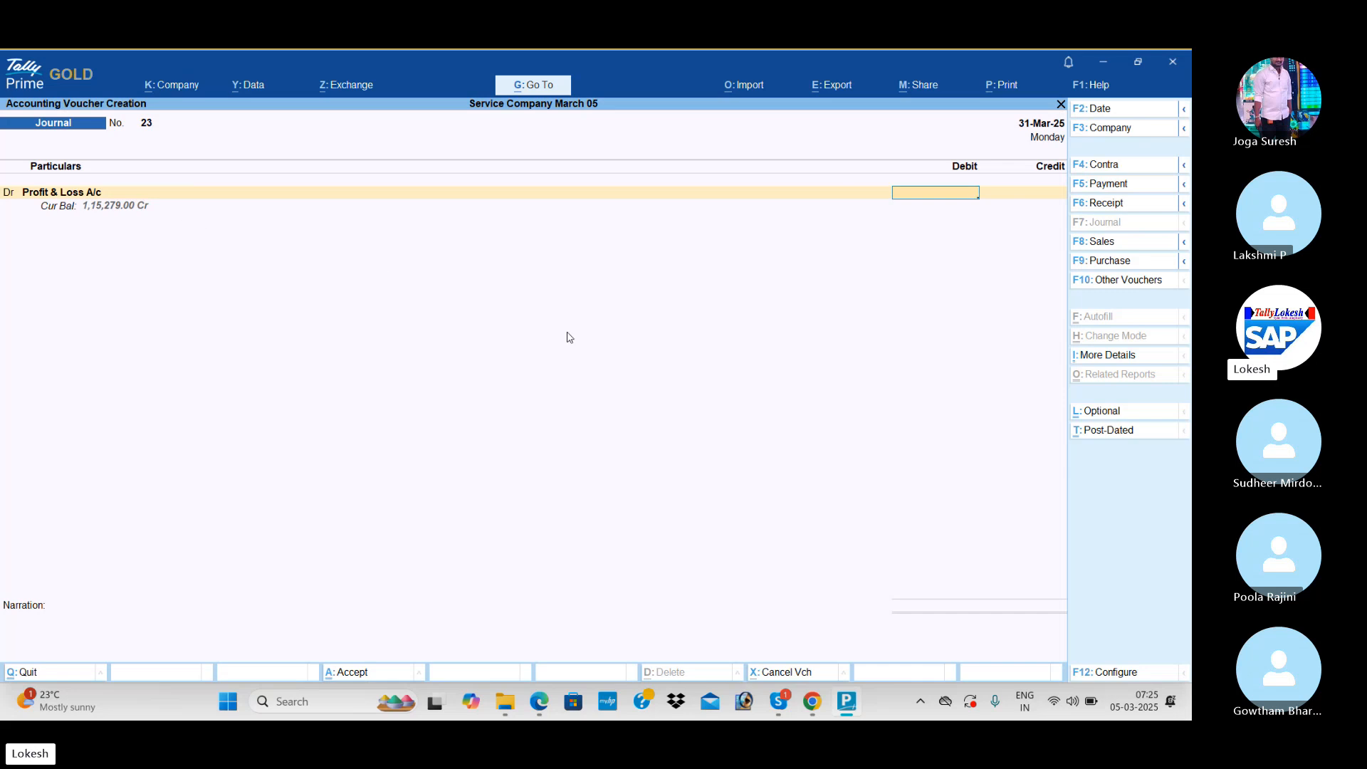
pyautogui.write('11527')
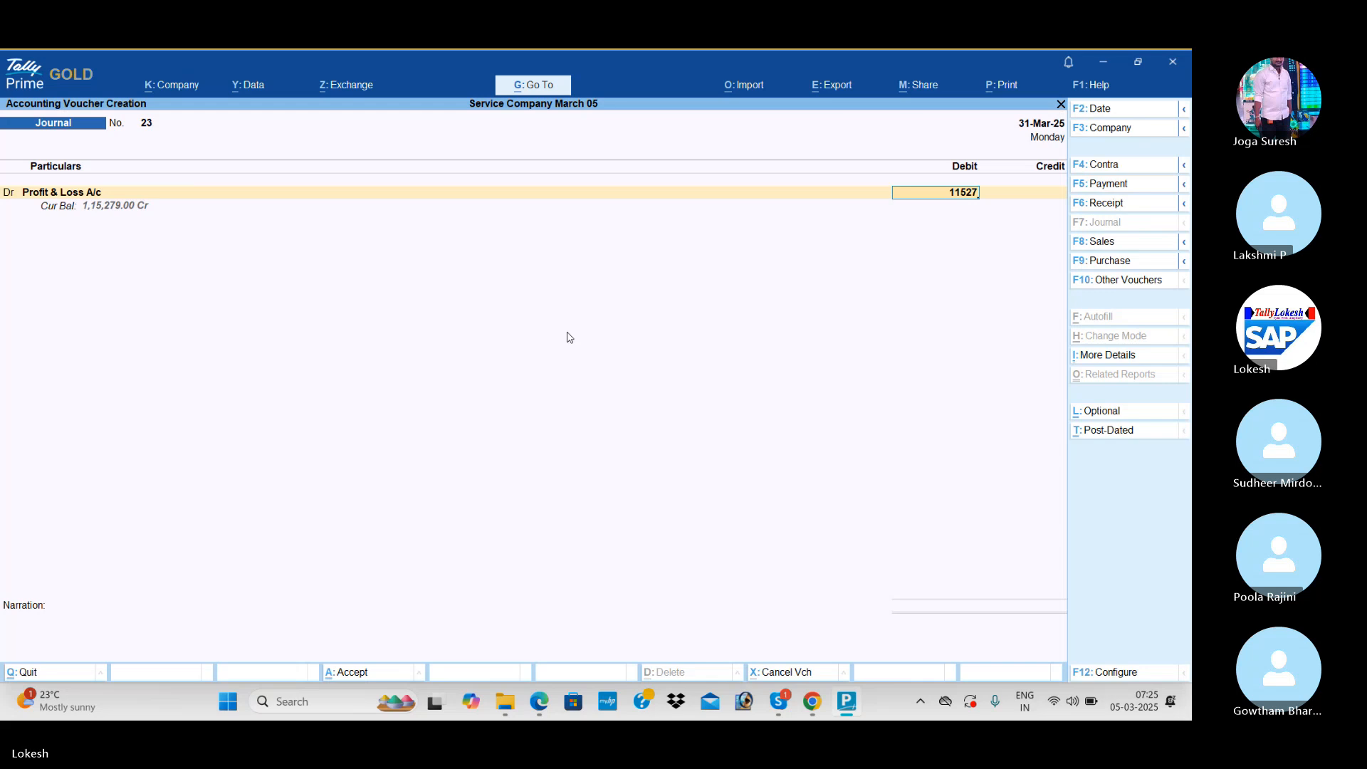
pyautogui.write('9')
pyautogui.press('Return')
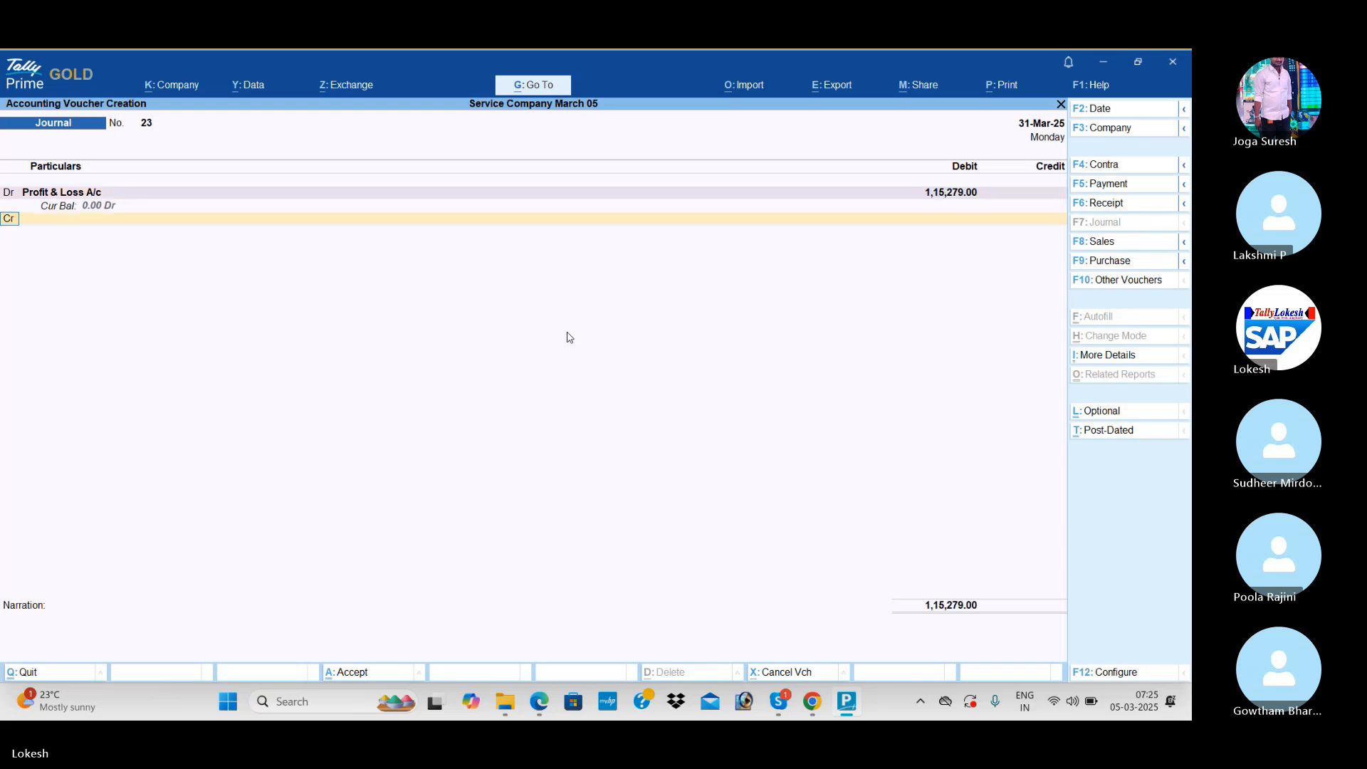
# Credit Capital with the matching 1,15,279 and save the profit transfer journal voucher
pyautogui.click(91, 224)
pyautogui.write('Ca')
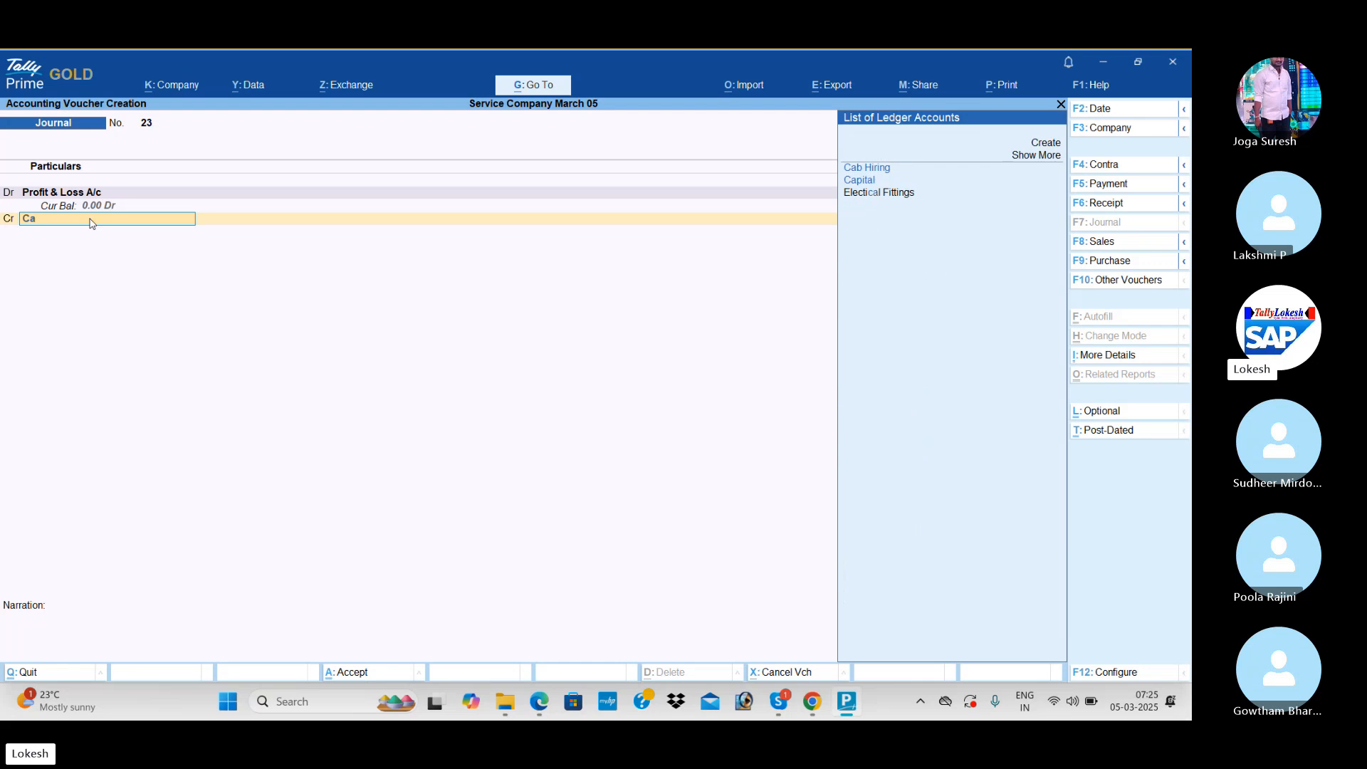
pyautogui.press('Down')
pyautogui.press('Return')
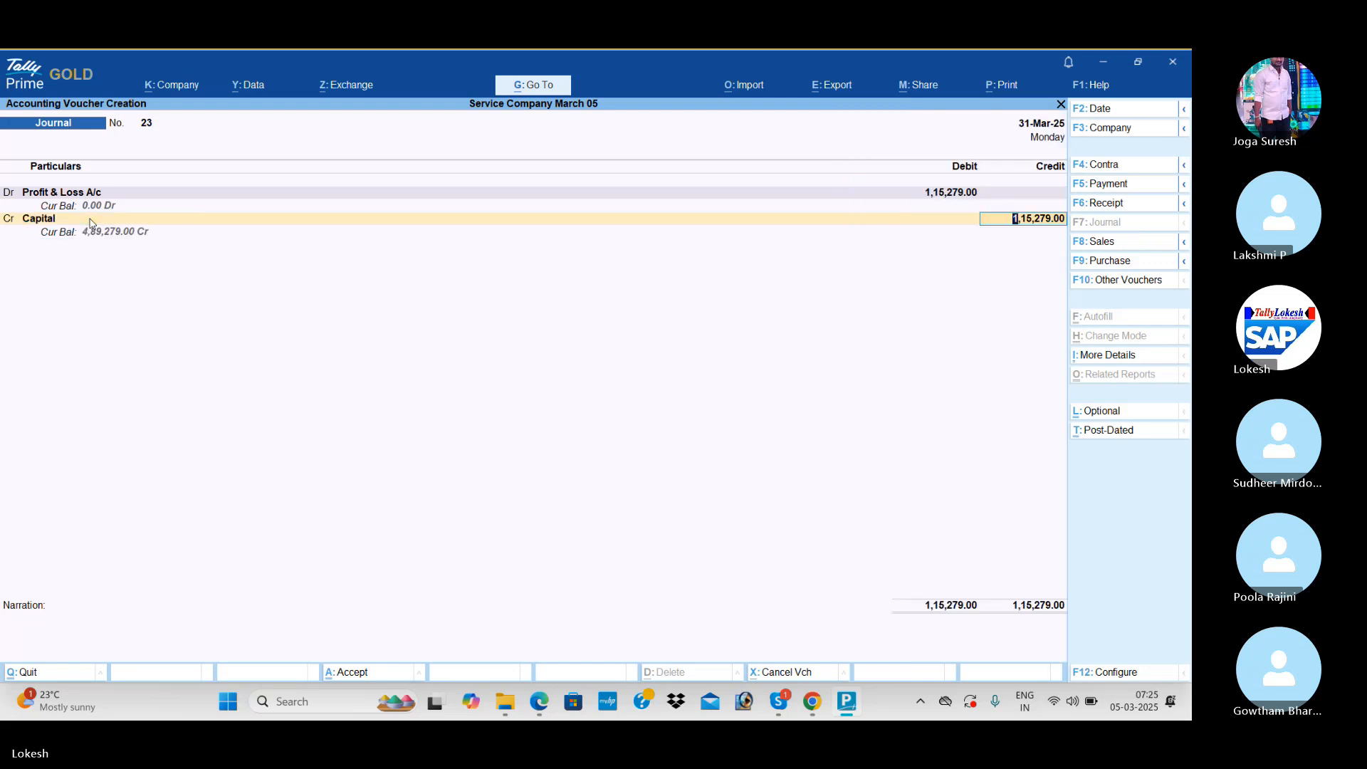
pyautogui.press('Return')
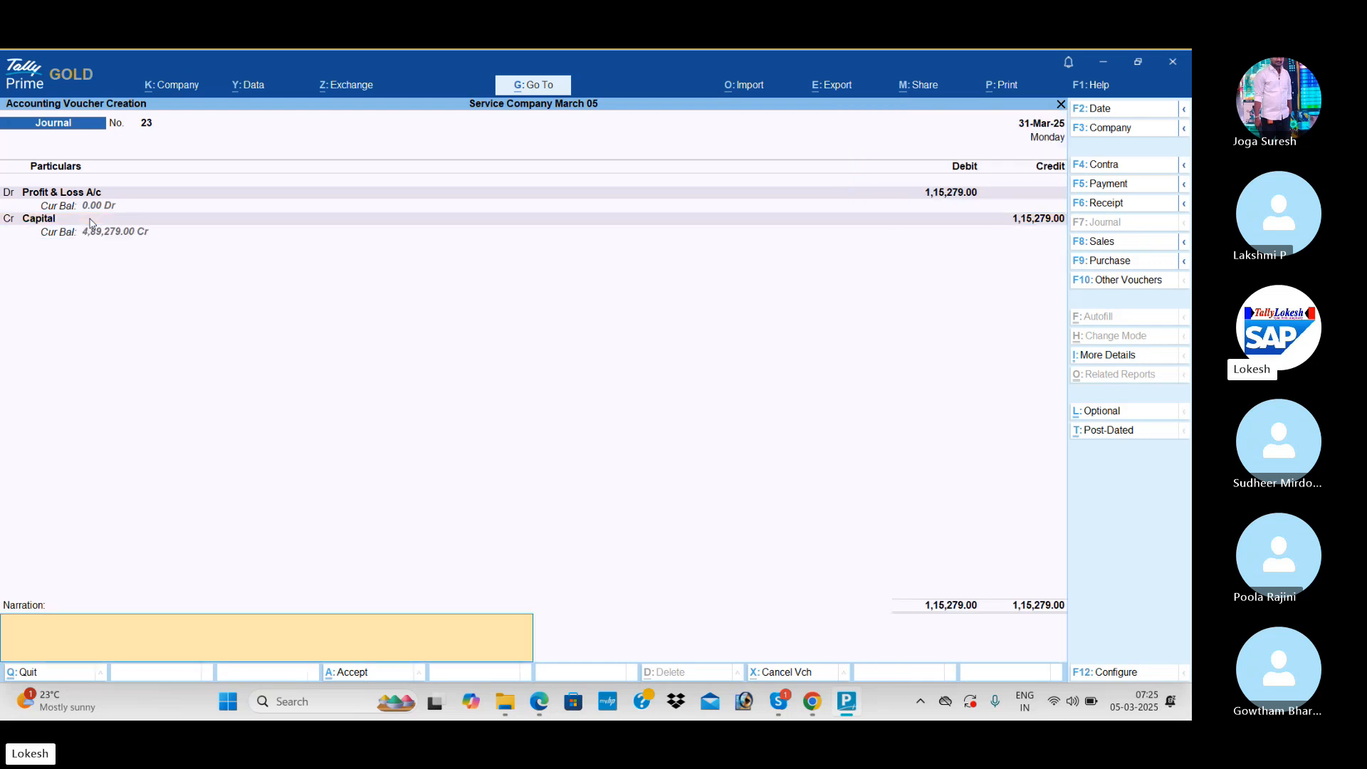
pyautogui.press('Return')
pyautogui.press('Return')
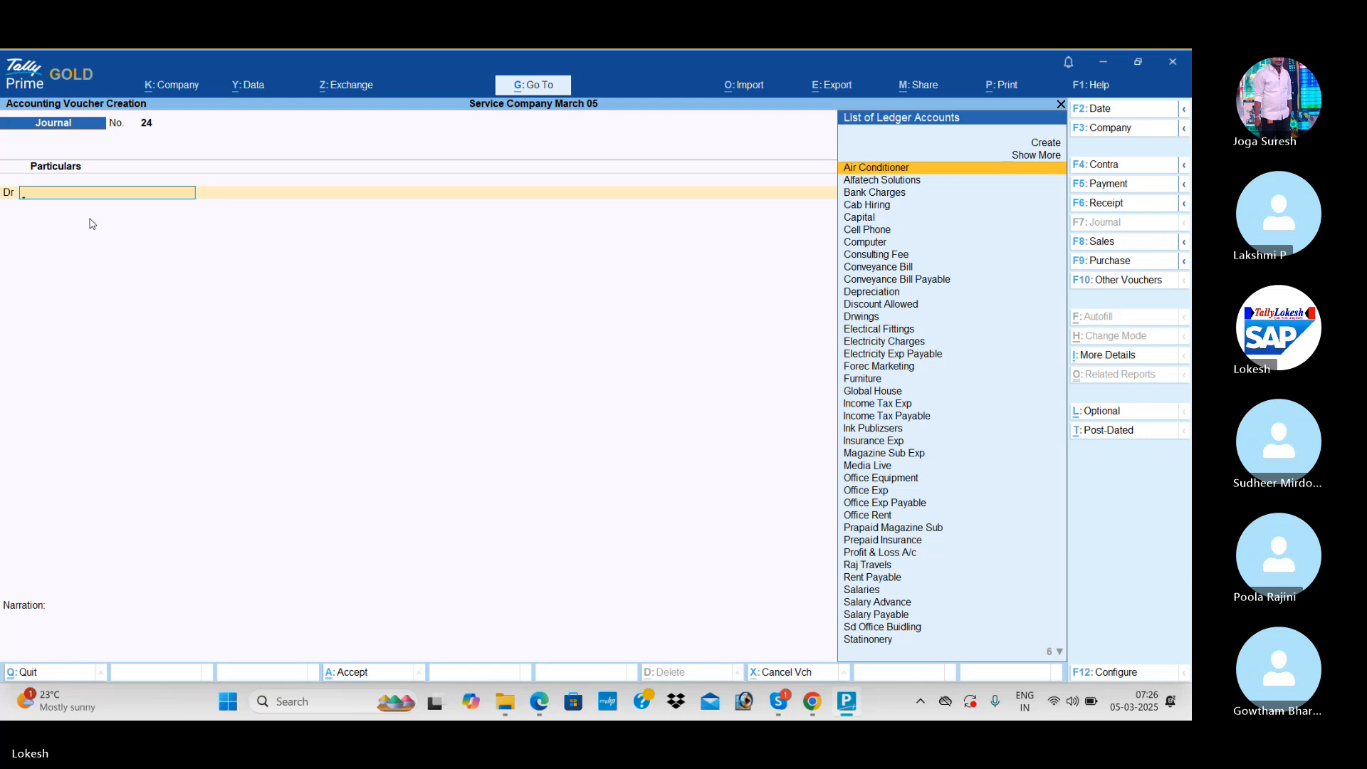
# Leave voucher entry and examine the company's Balance Sheet as at 31-Mar-25, then close the report
pyautogui.press('Escape')
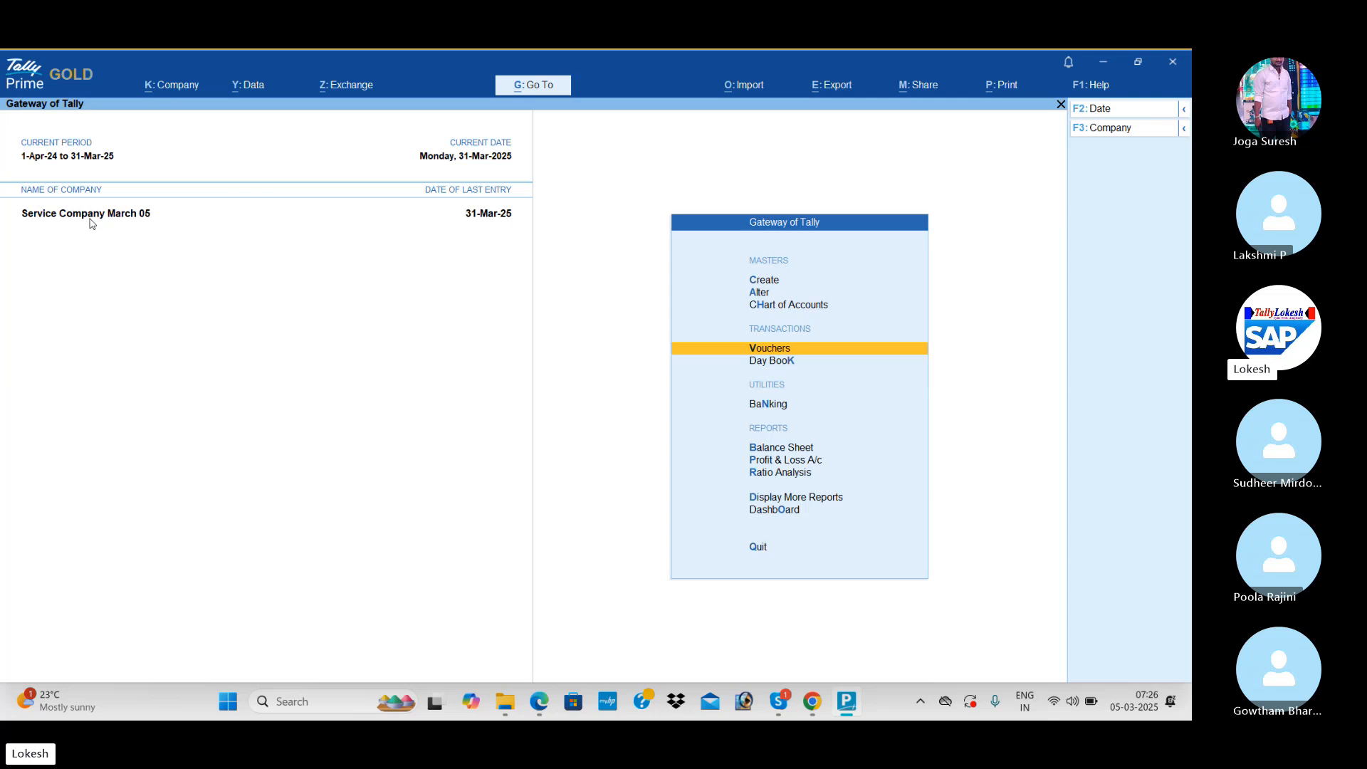
pyautogui.press('Down')
pyautogui.press('Down')
pyautogui.press('Down')
pyautogui.press('Down')
pyautogui.press('Up')
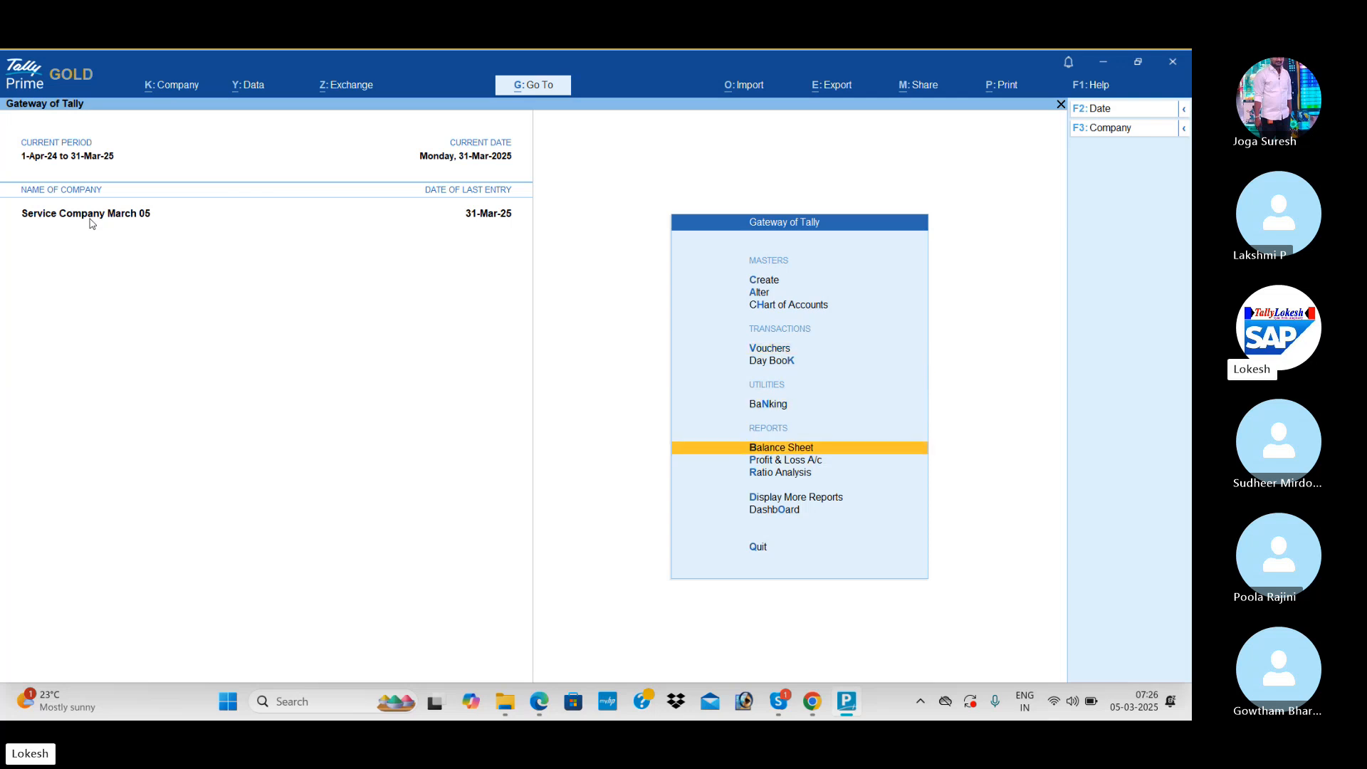
pyautogui.press('Return')
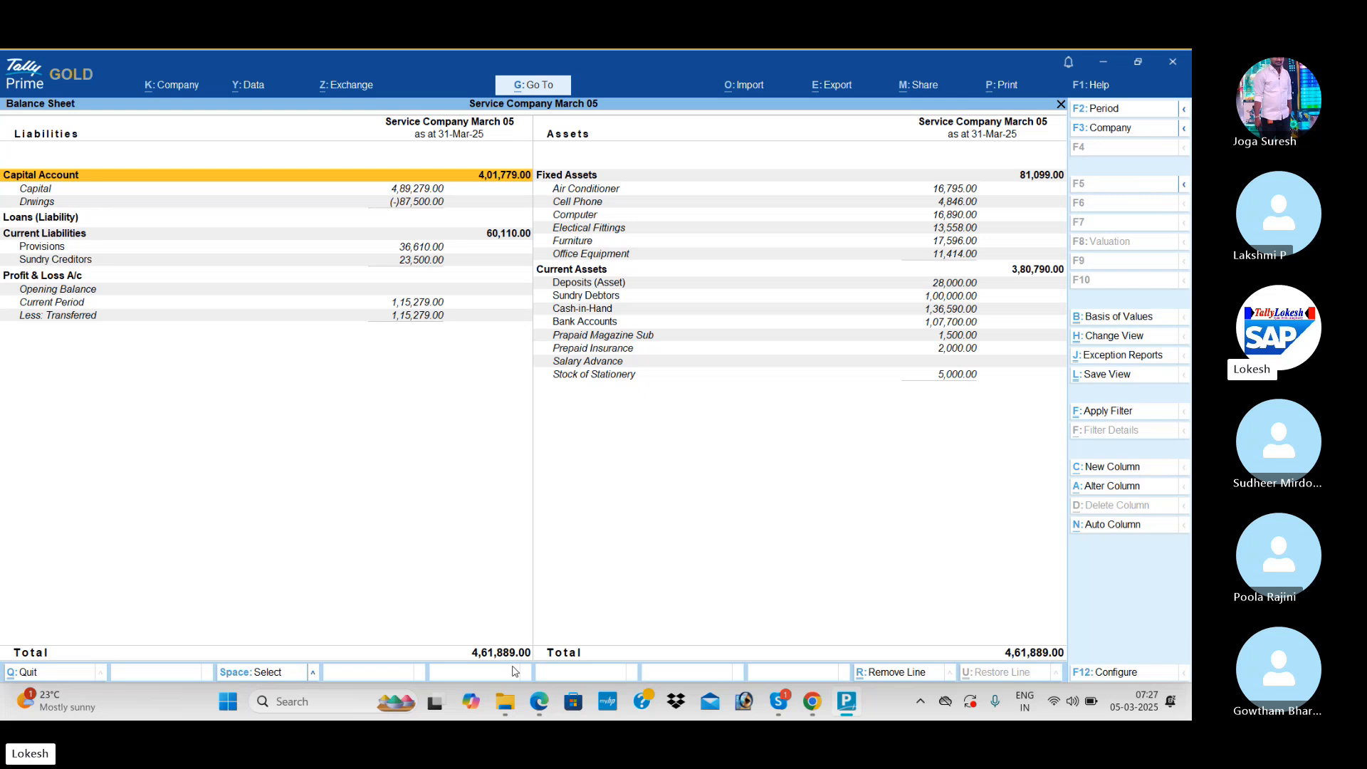
pyautogui.press('Escape')
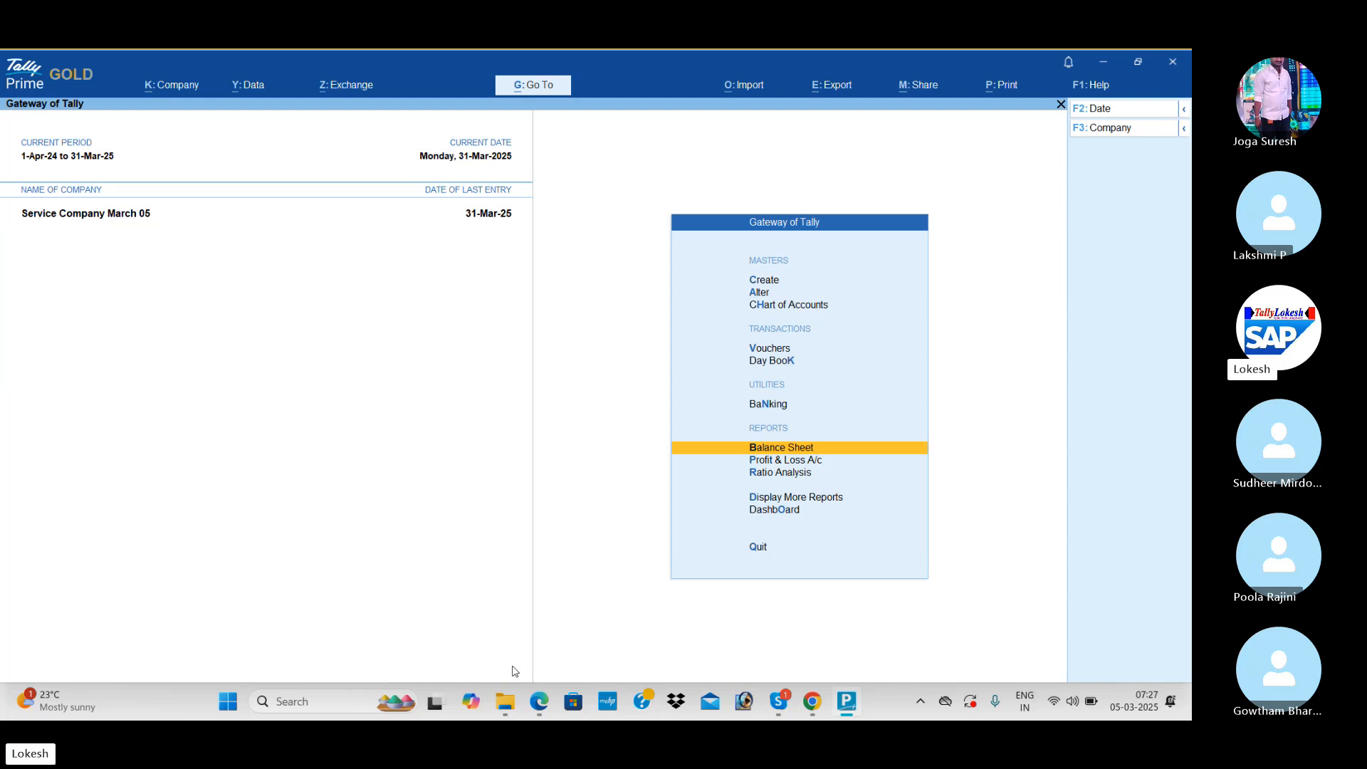
# Open the company data split for Service Company March 05 and proceed without verifying the data
pyautogui.click(257, 95)
pyautogui.press('Down')
pyautogui.press('Down')
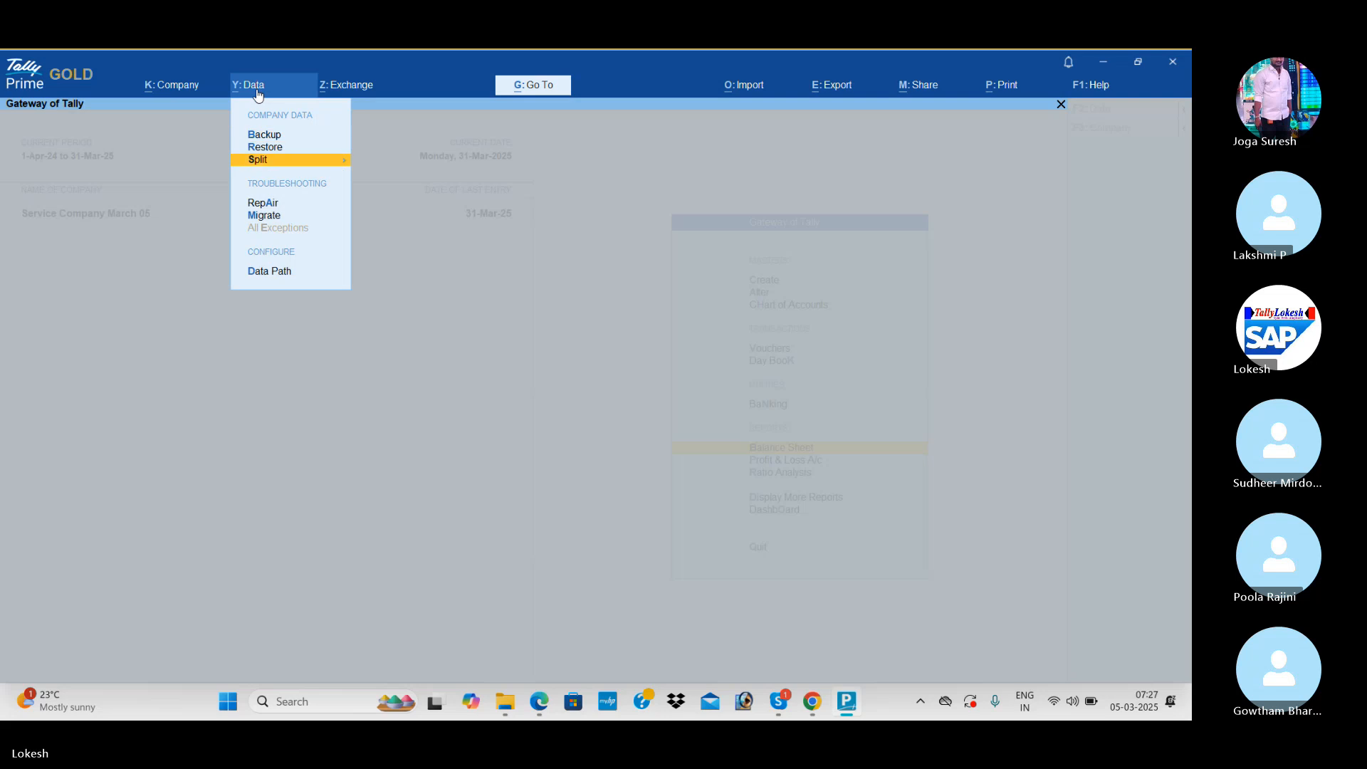
pyautogui.press('Return')
pyautogui.press('Down')
pyautogui.press('Return')
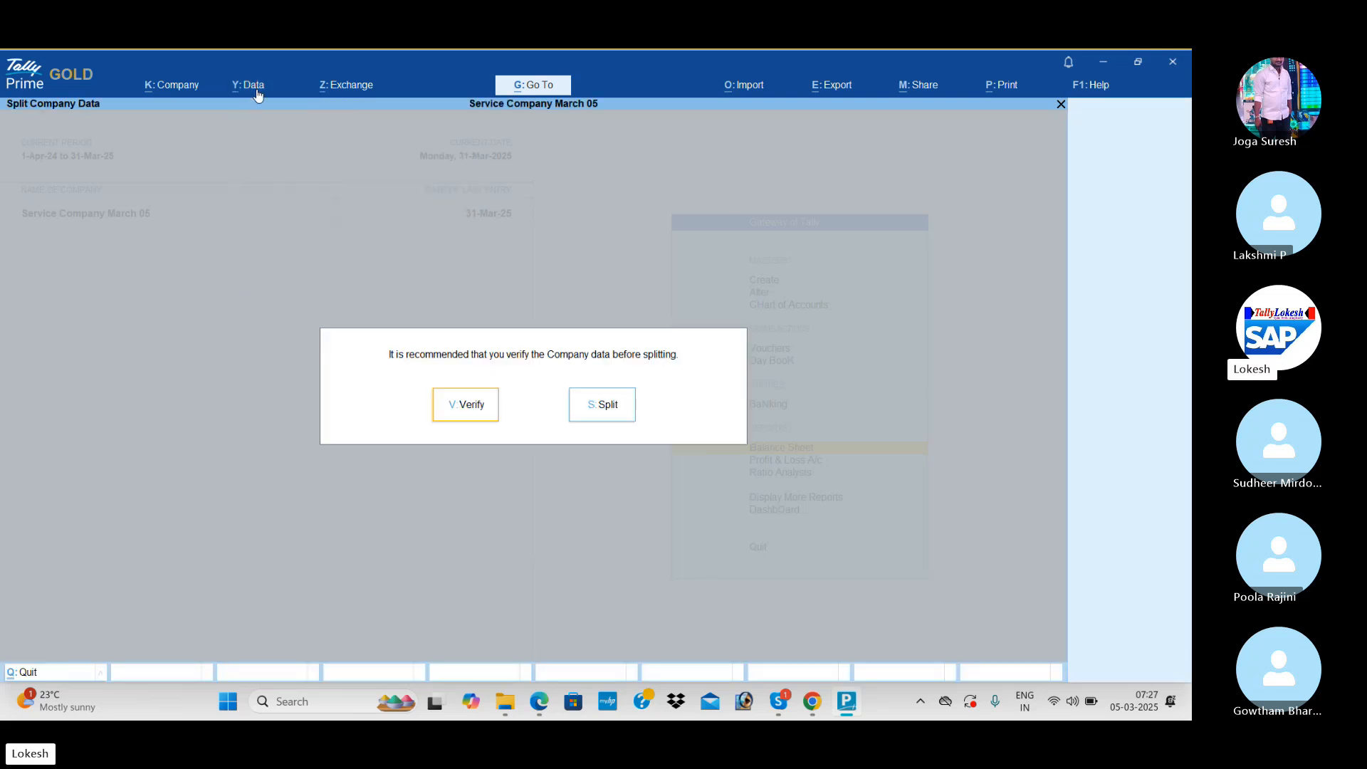
pyautogui.click(631, 409)
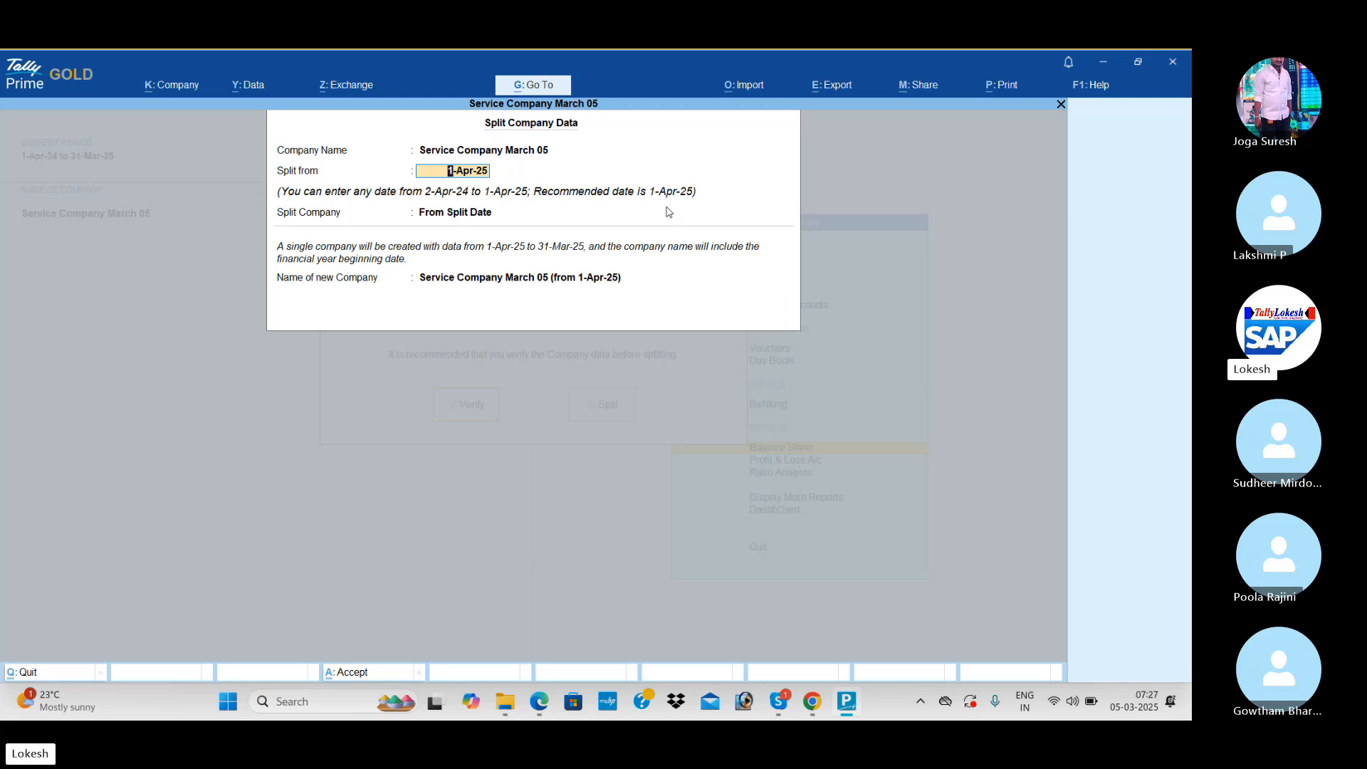
# Split the company data from 1-Apr-25 into two companies and confirm the split
pyautogui.press('Return')
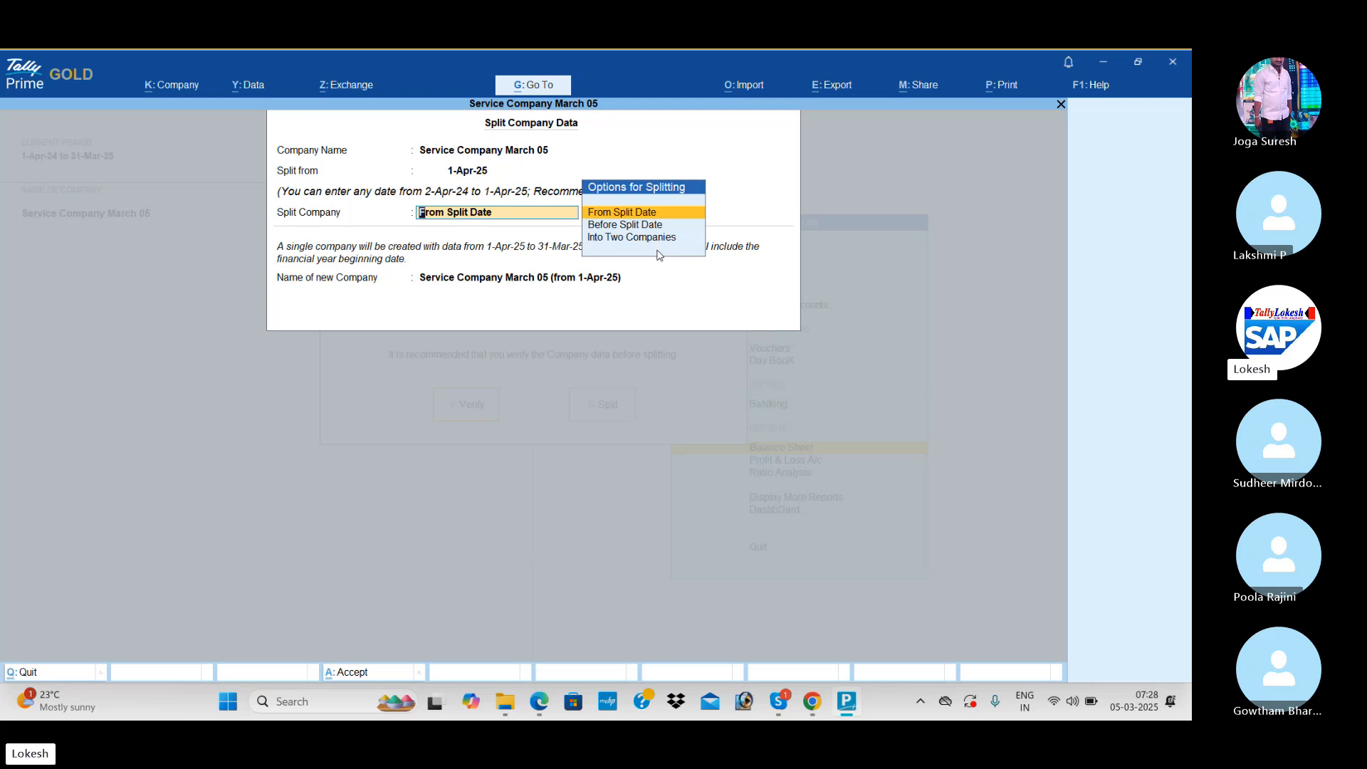
pyautogui.press('Down')
pyautogui.press('Down')
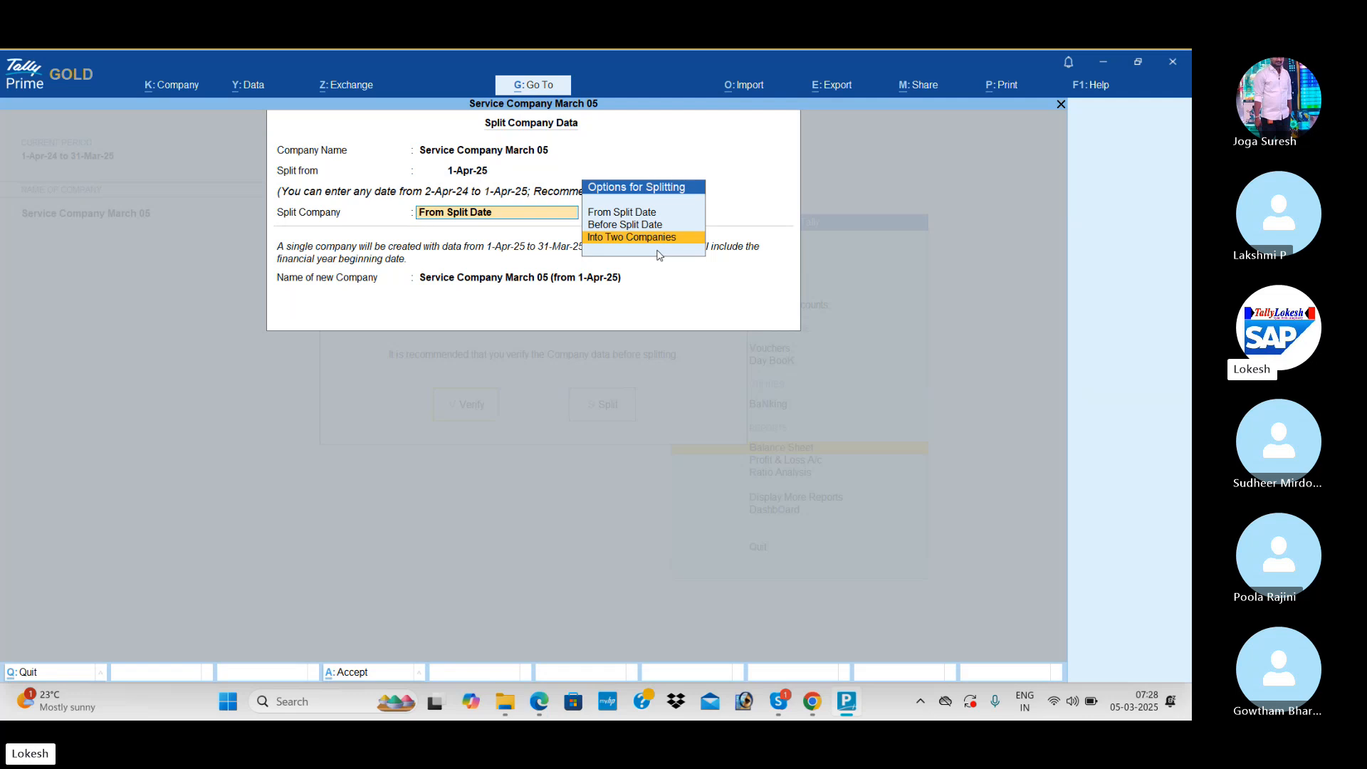
pyautogui.press('Return')
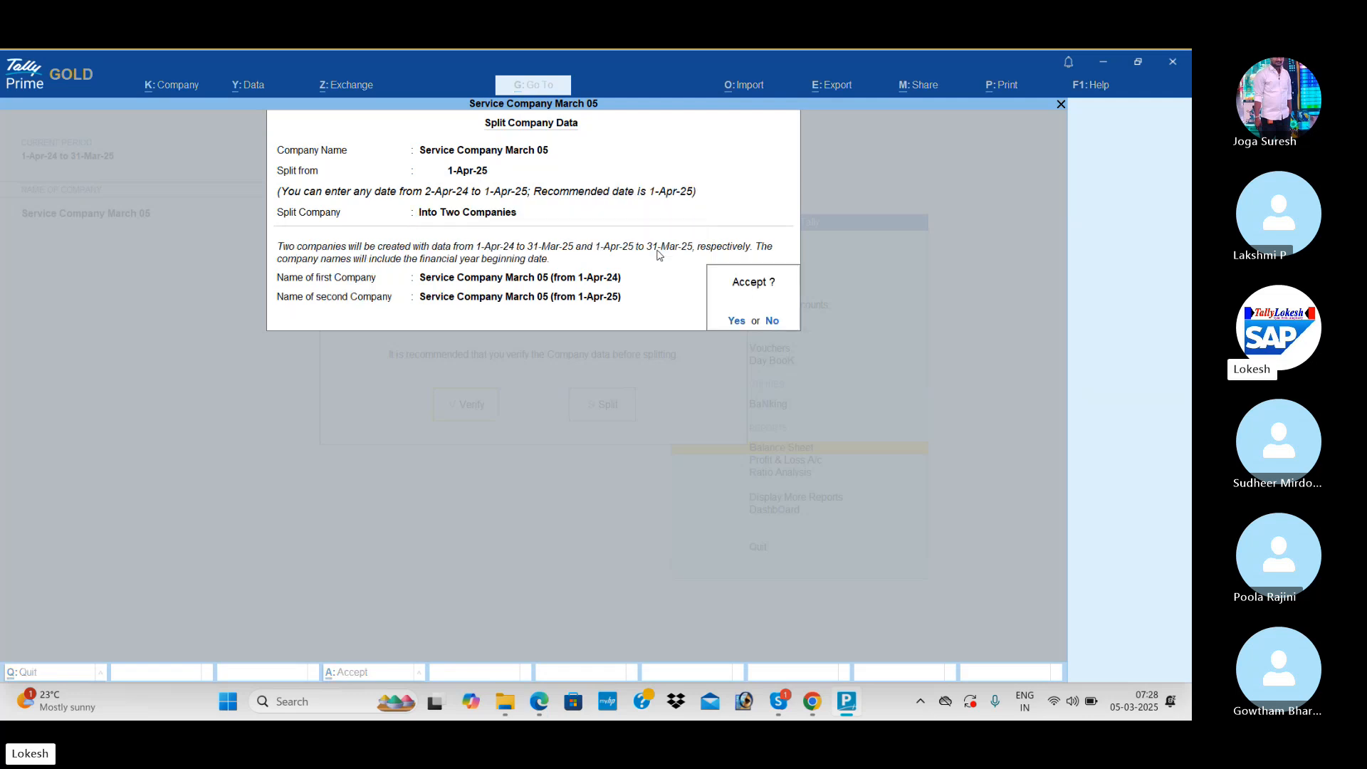
pyautogui.press('Return')
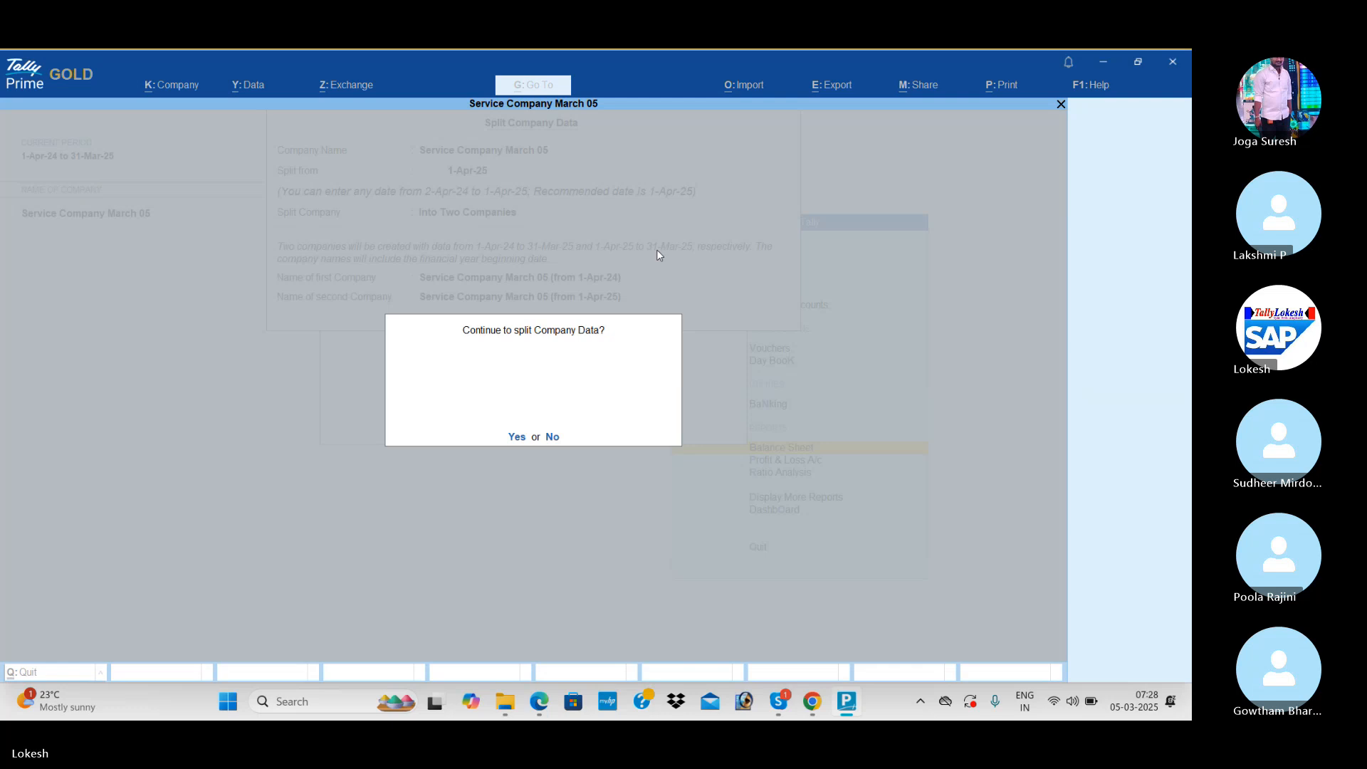
pyautogui.press('Return')
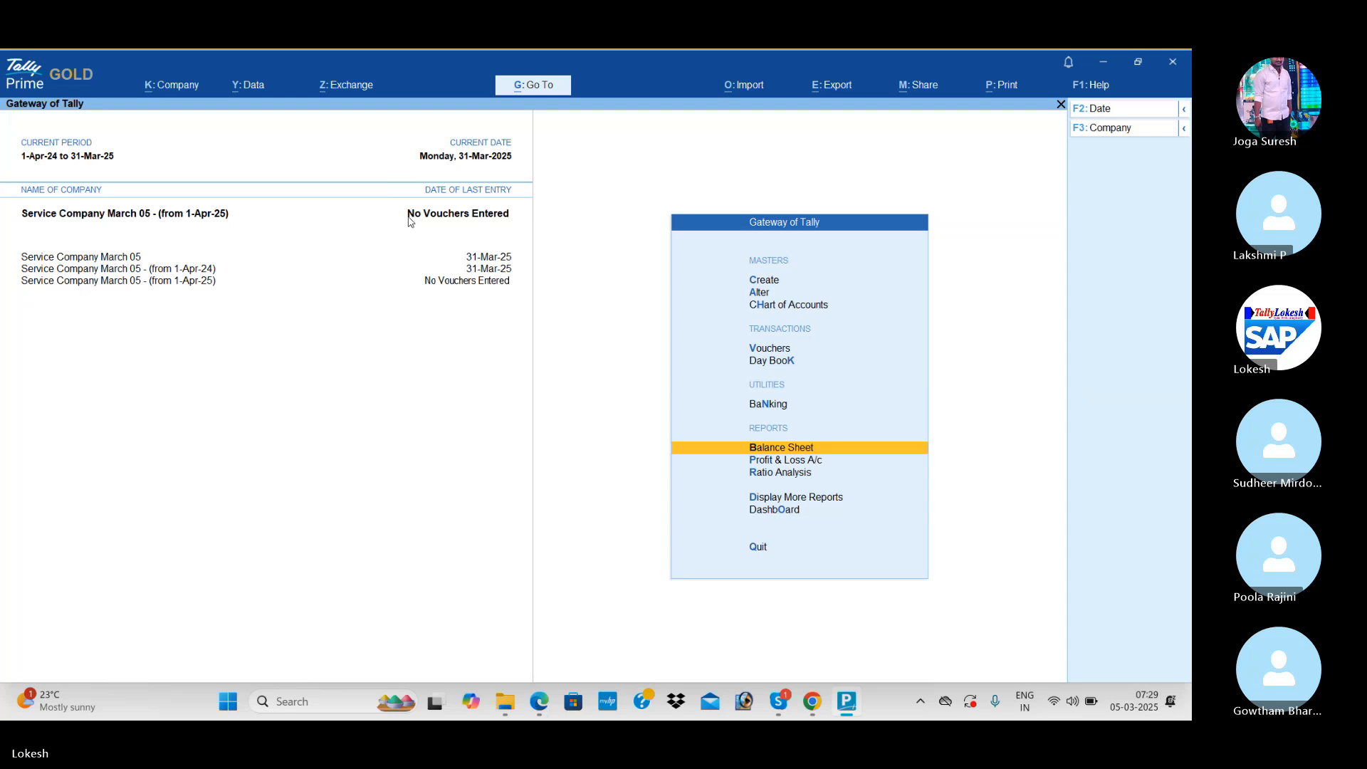
# Delete the company Service Company March 05 - (from 1-Apr-24)
pyautogui.click(194, 86)
pyautogui.press('Return')
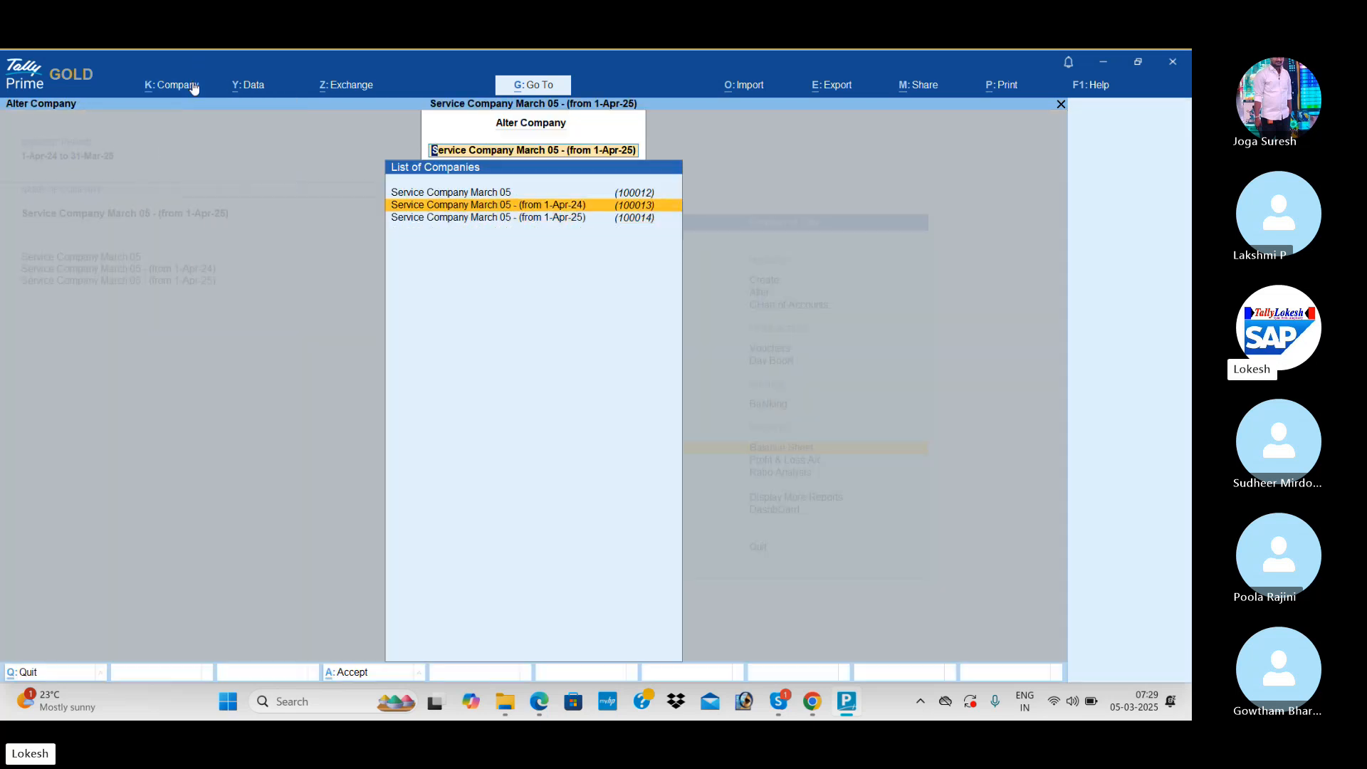
pyautogui.press('Return')
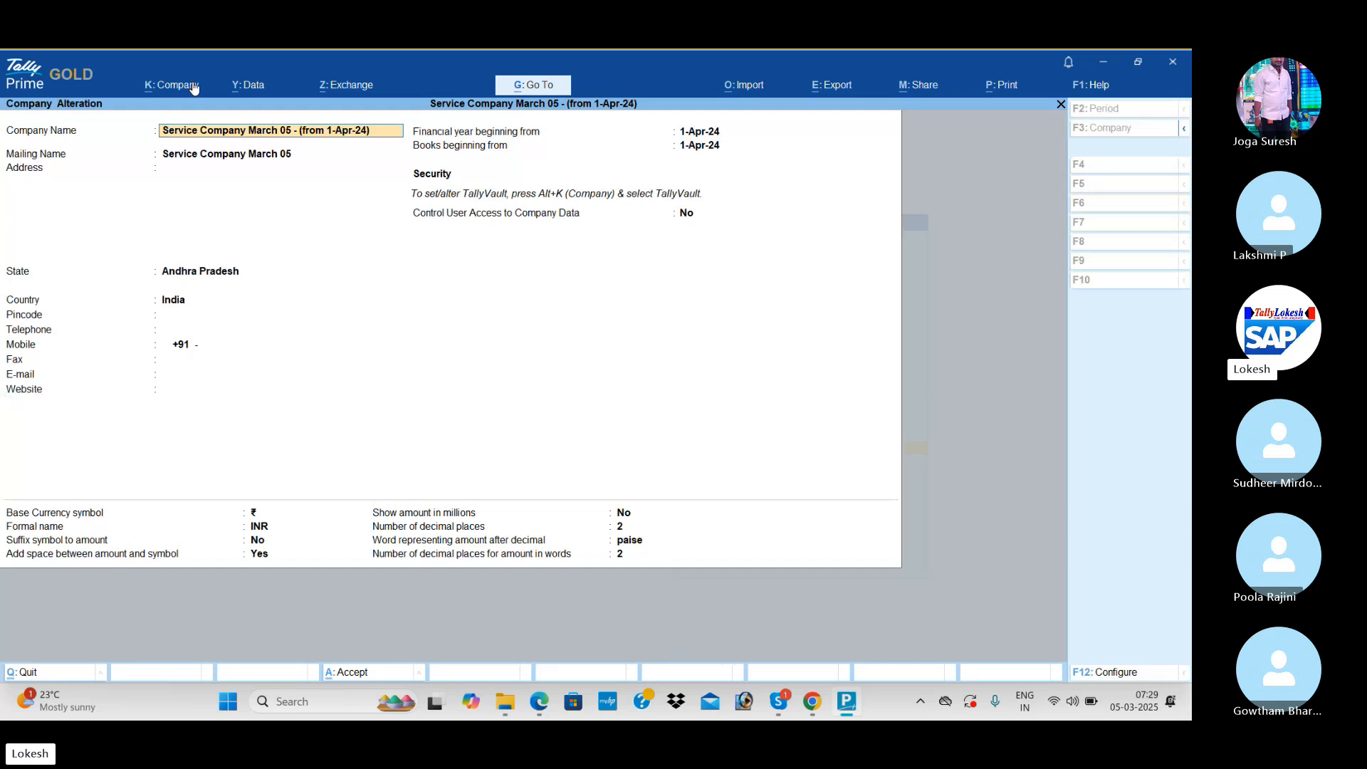
pyautogui.hotkey('alt', 'd')
pyautogui.press('Return')
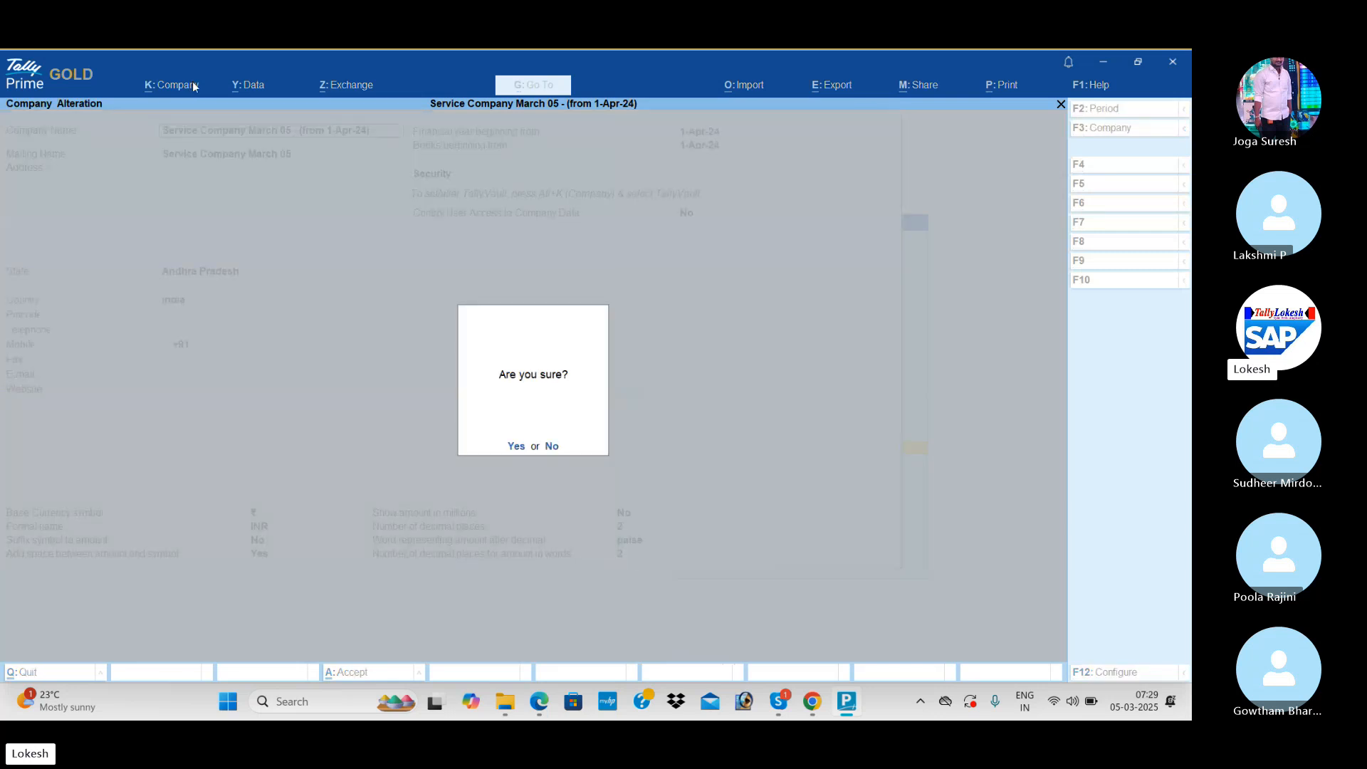
pyautogui.press('Return')
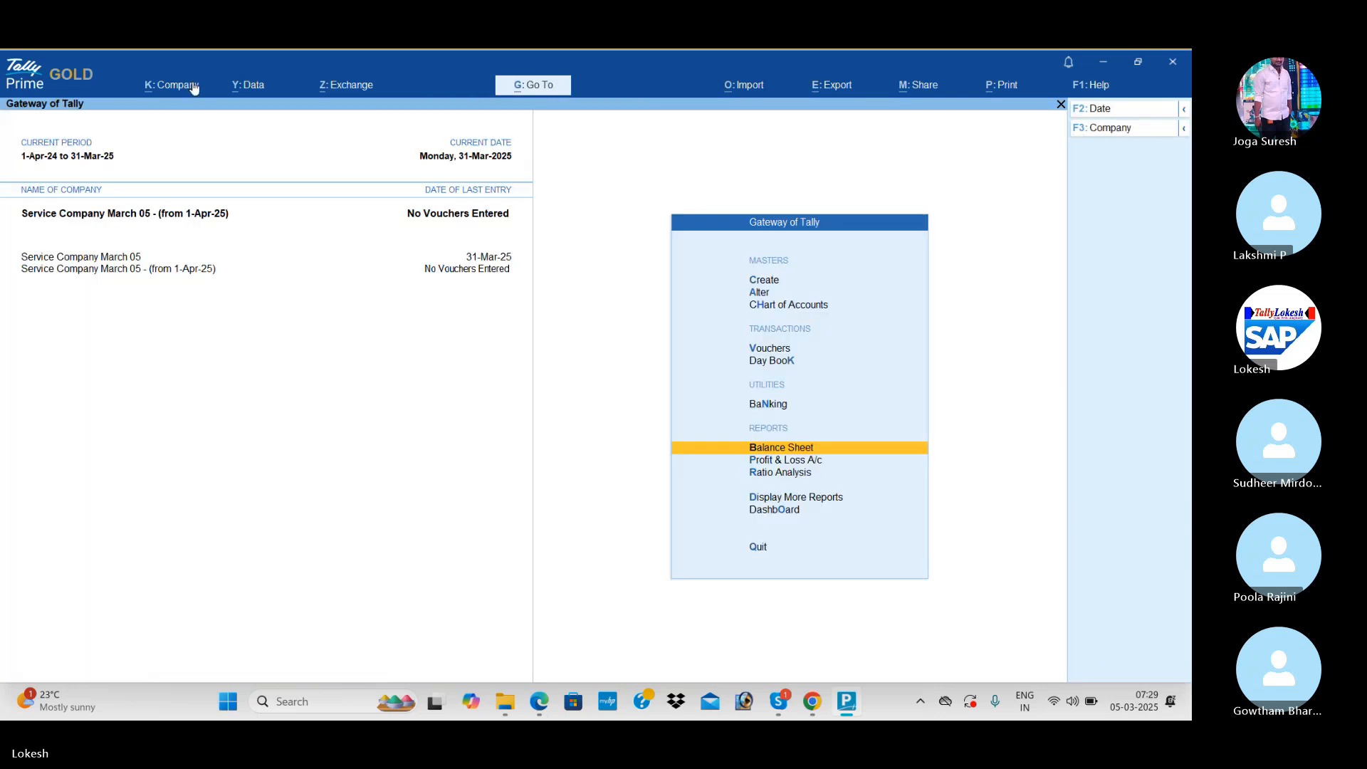
# Rename the original company Service Company March 05 as Service Company March 05 (24-25) and save it
pyautogui.click(193, 87)
pyautogui.press('Down')
pyautogui.press('Return')
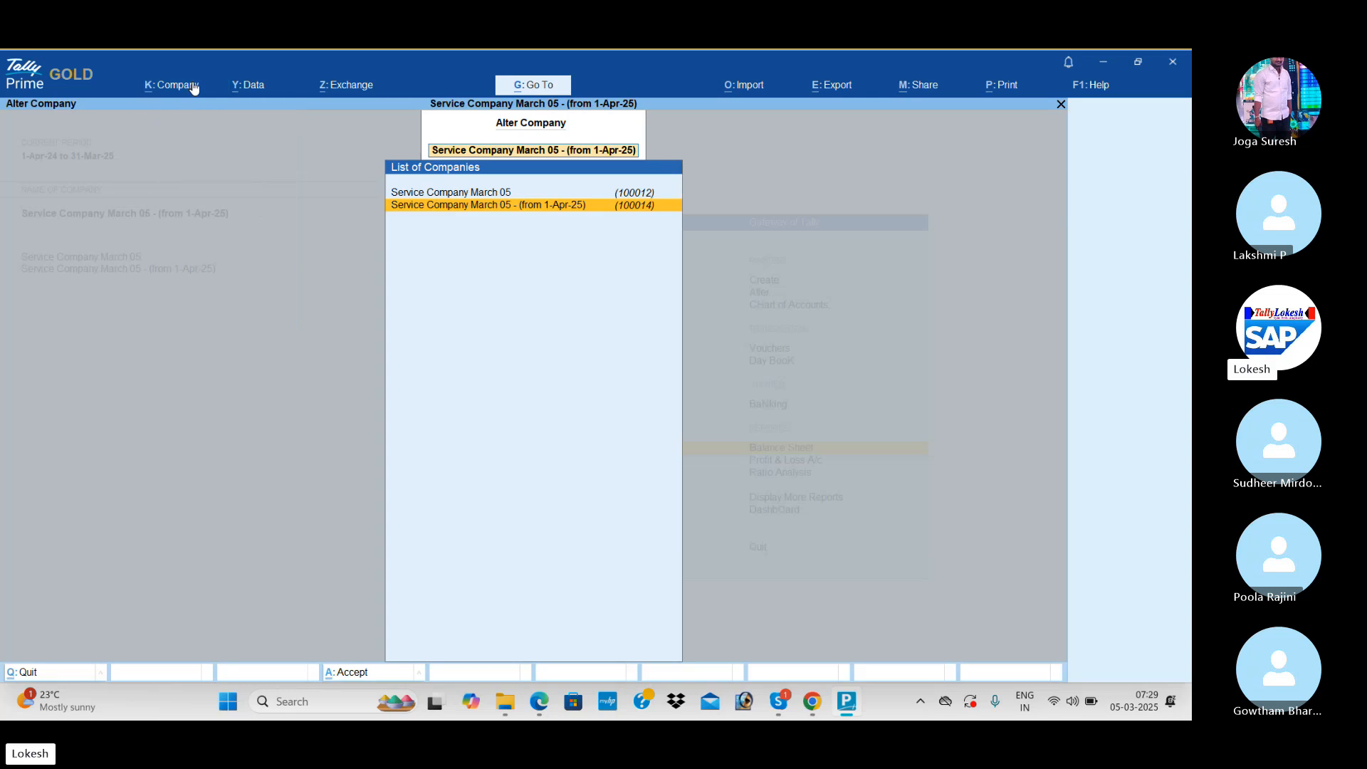
pyautogui.press('Up')
pyautogui.press('Return')
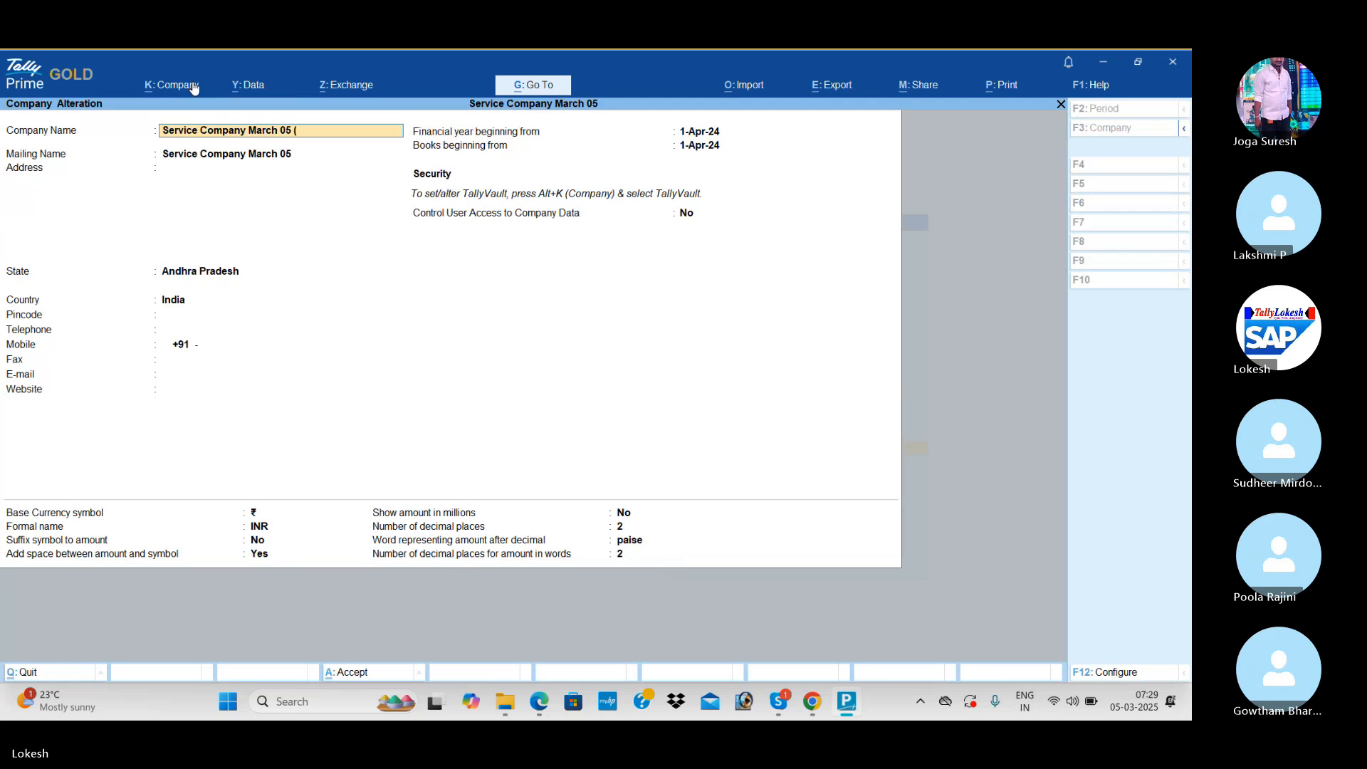
pyautogui.write('(24-25)')
pyautogui.press('Return')
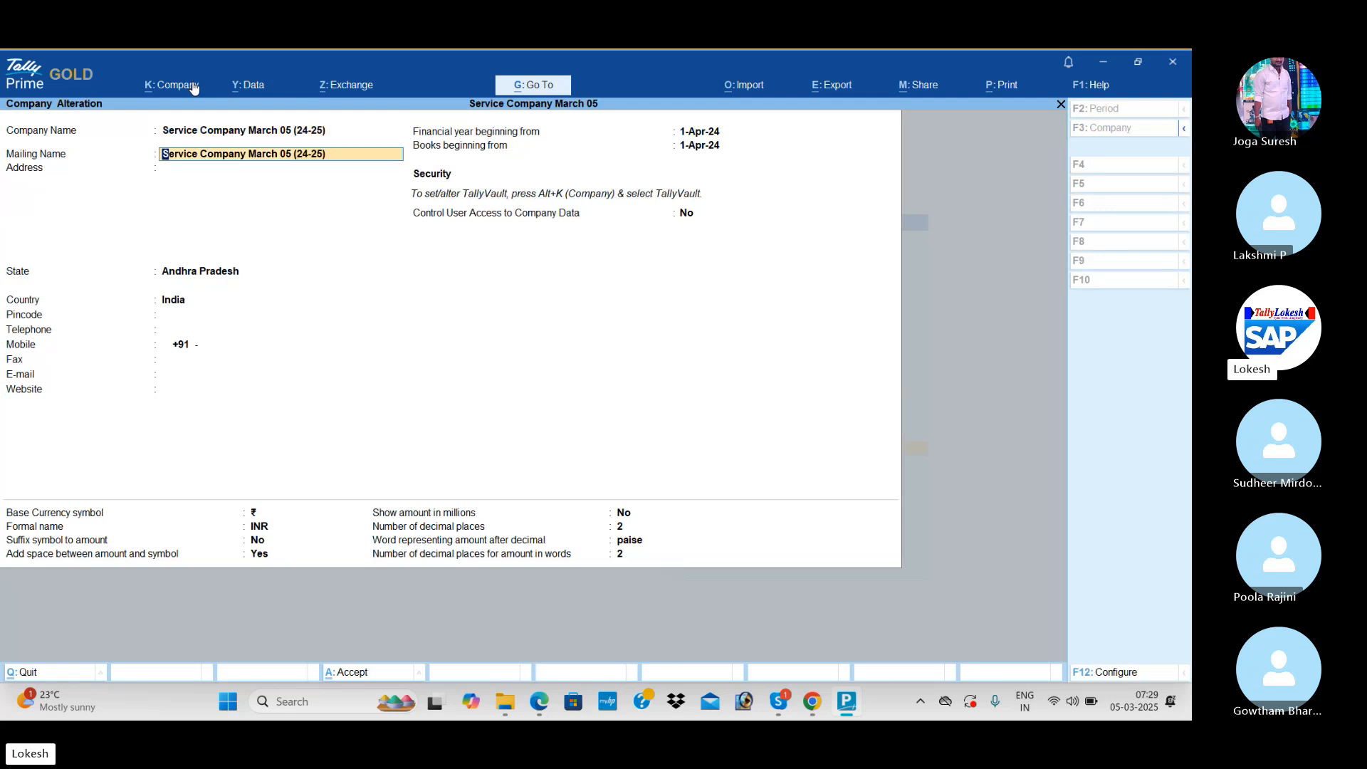
pyautogui.hotkey('ctrl', 'a')
# Rename the company split from 1-Apr-25 as Service Company March 05 (25-26), save it and leave company alteration
pyautogui.press('Down')
pyautogui.press('Return')
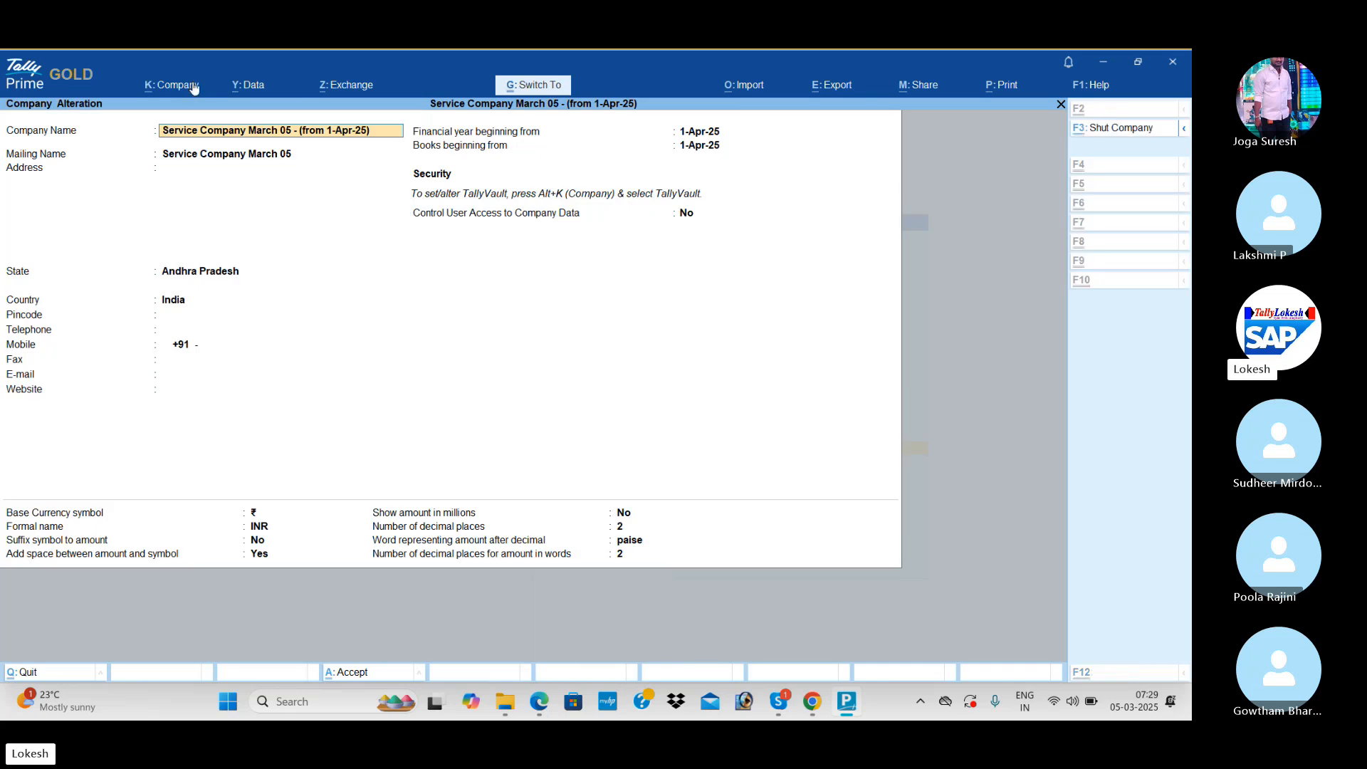
pyautogui.press('BackSpace')
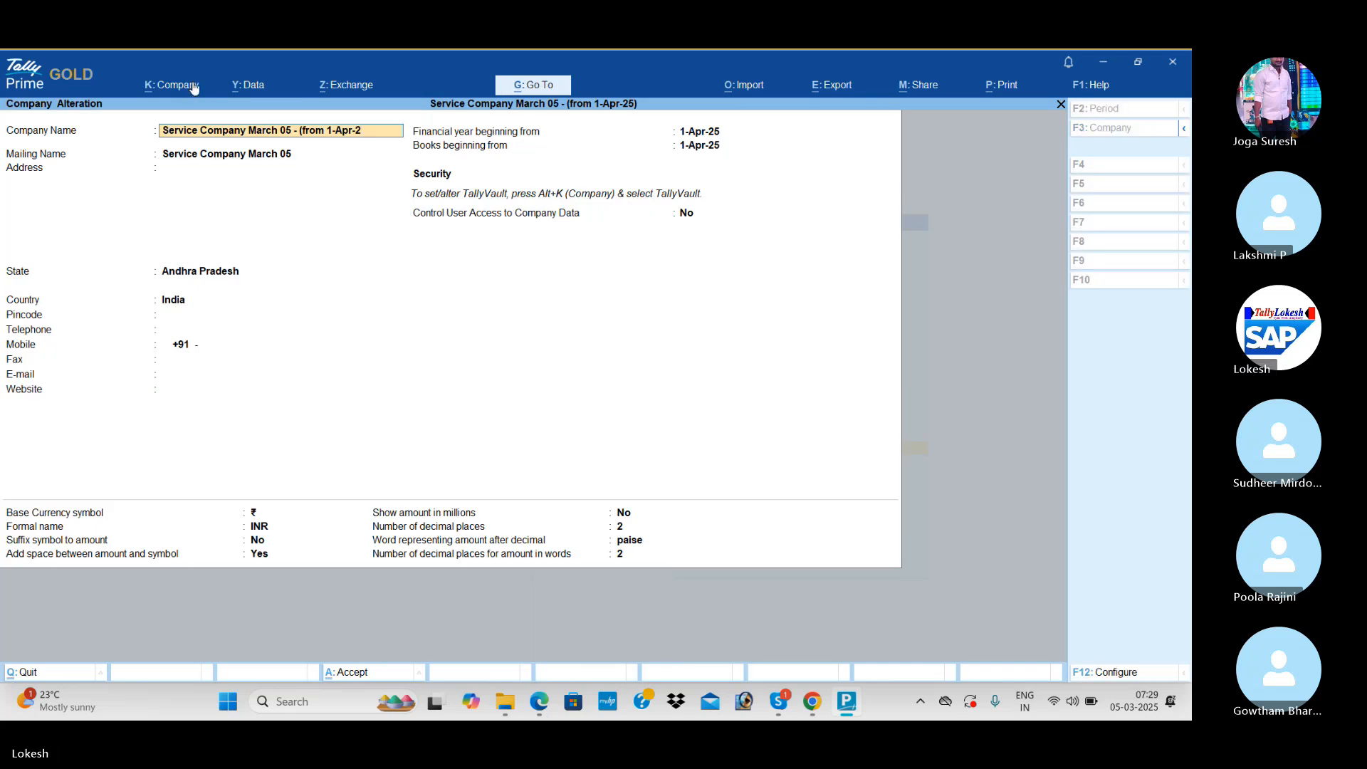
pyautogui.press('BackSpace')
pyautogui.press('BackSpace')
pyautogui.press('BackSpace')
pyautogui.press('BackSpace')
pyautogui.press('BackSpace')
pyautogui.press('BackSpace')
pyautogui.press('BackSpace')
pyautogui.press('BackSpace')
pyautogui.press('BackSpace')
pyautogui.press('BackSpace')
pyautogui.press('BackSpace')
pyautogui.write('2')
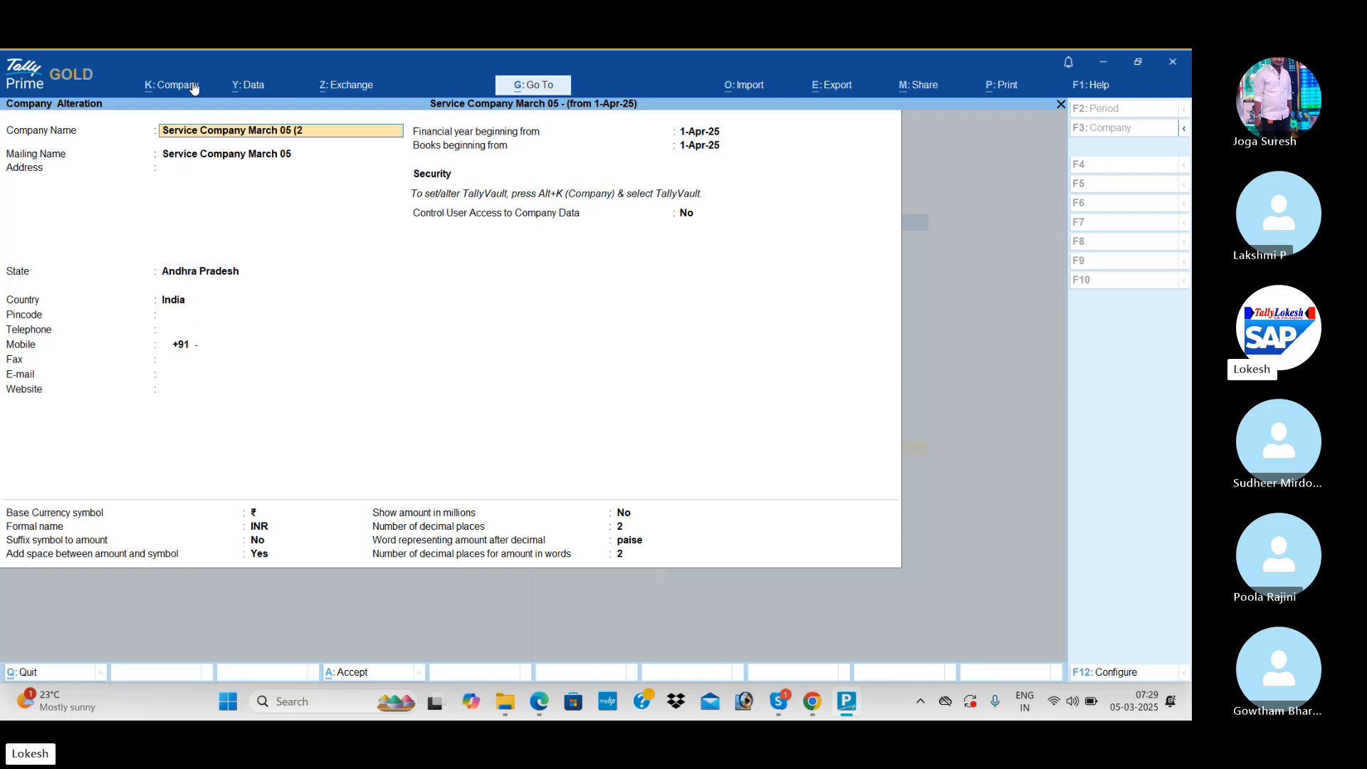
pyautogui.write('5-26)')
pyautogui.press('Return')
pyautogui.hotkey('ctrl', 'a')
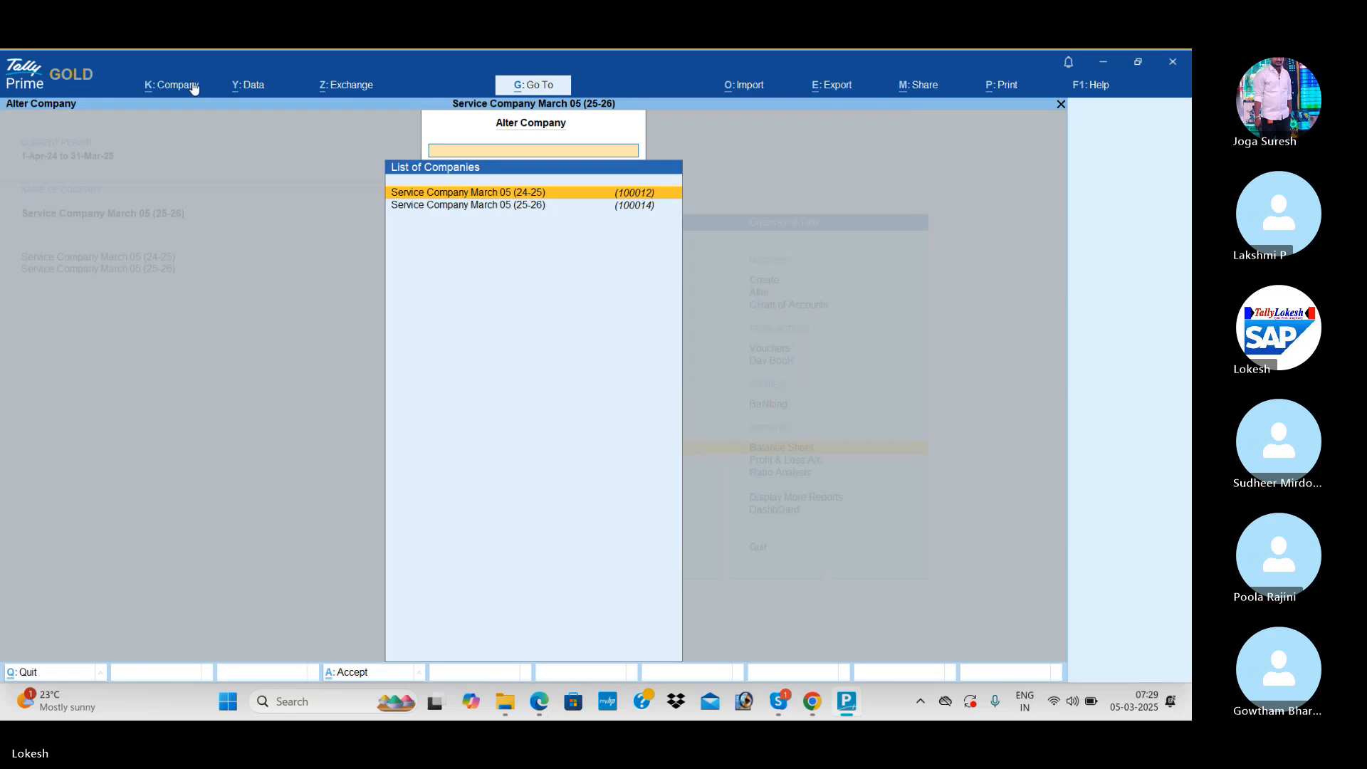
pyautogui.press('Escape')
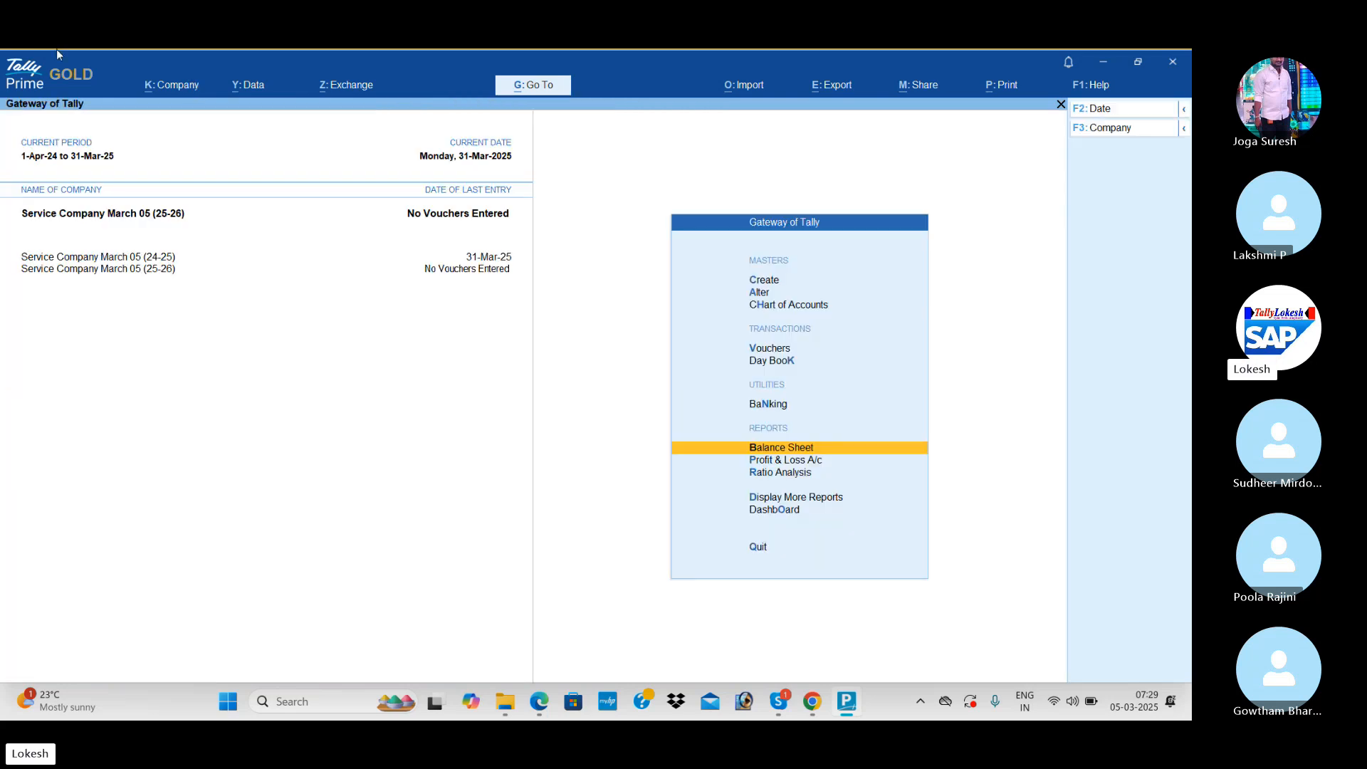
# Examine the detailed Balance Sheet of Service Company March 05 (25-26) and close the report
pyautogui.click(161, 259)
pyautogui.click(157, 271)
pyautogui.press('Return')
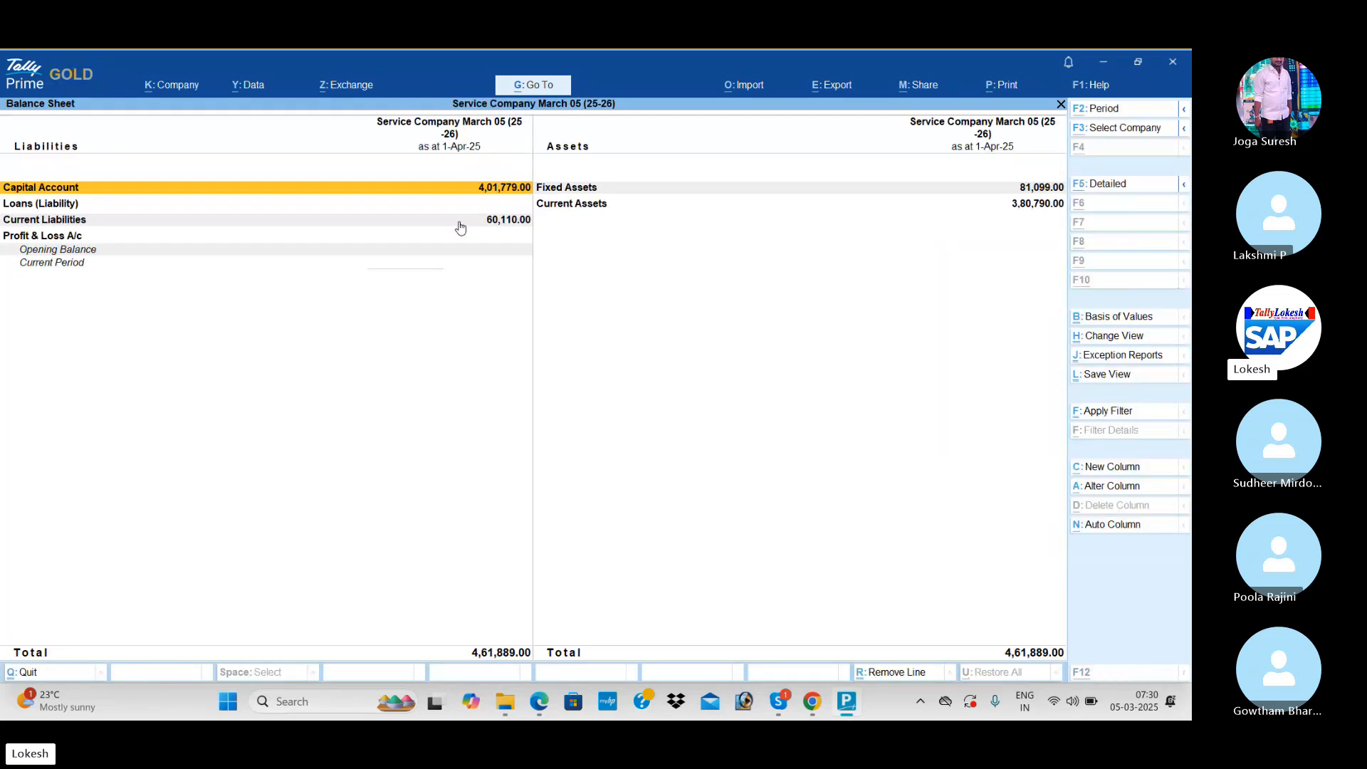
pyautogui.hotkey('alt', 'F5')
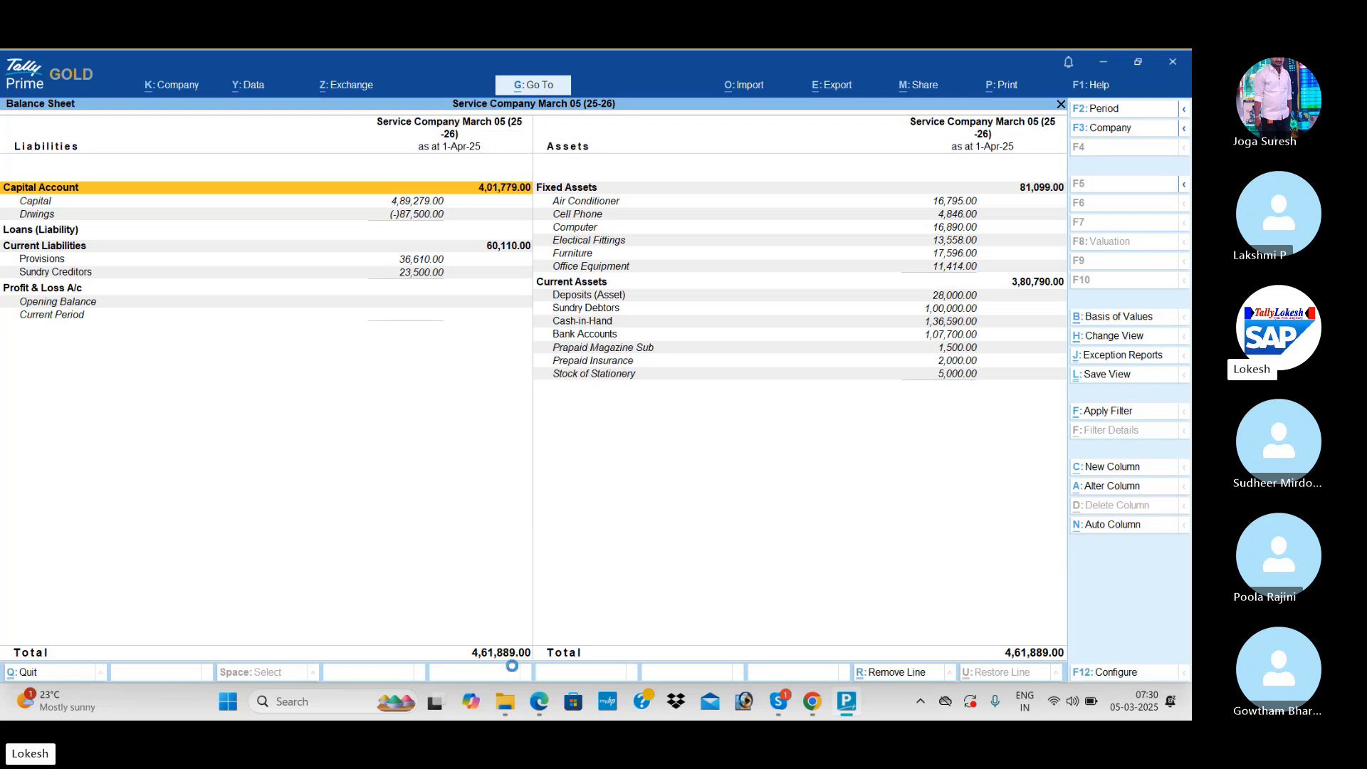
pyautogui.press('Escape')
# Open voucher entry for Service Company March 05 (25-26)
pyautogui.press('Up')
pyautogui.press('Up')
pyautogui.press('Up')
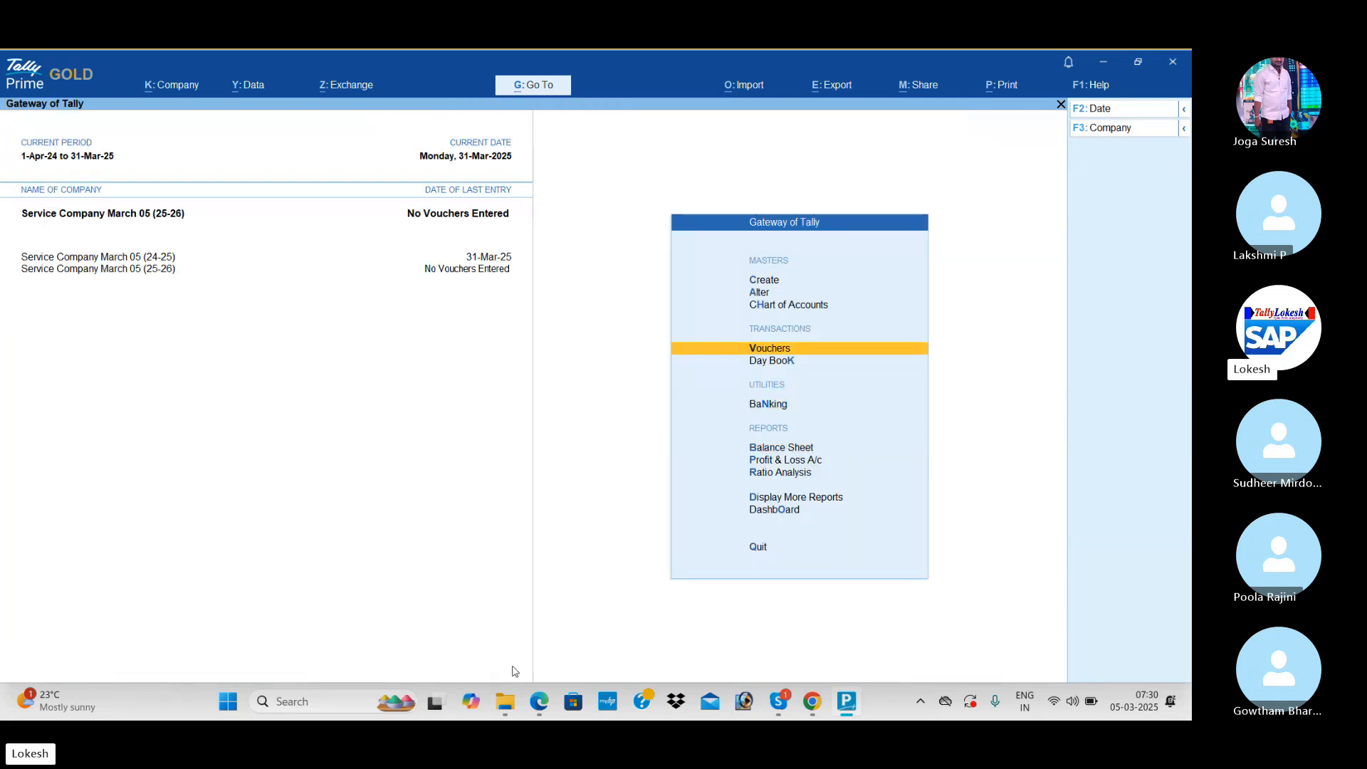
pyautogui.press('Return')
# Switch to Professinal Material S.pdf in Microsoft Edge, read item 26 on March salaries and rent entries, and return to TallyPrime
pyautogui.hotkey('alt', 'Tab')
pyautogui.press('Tab')
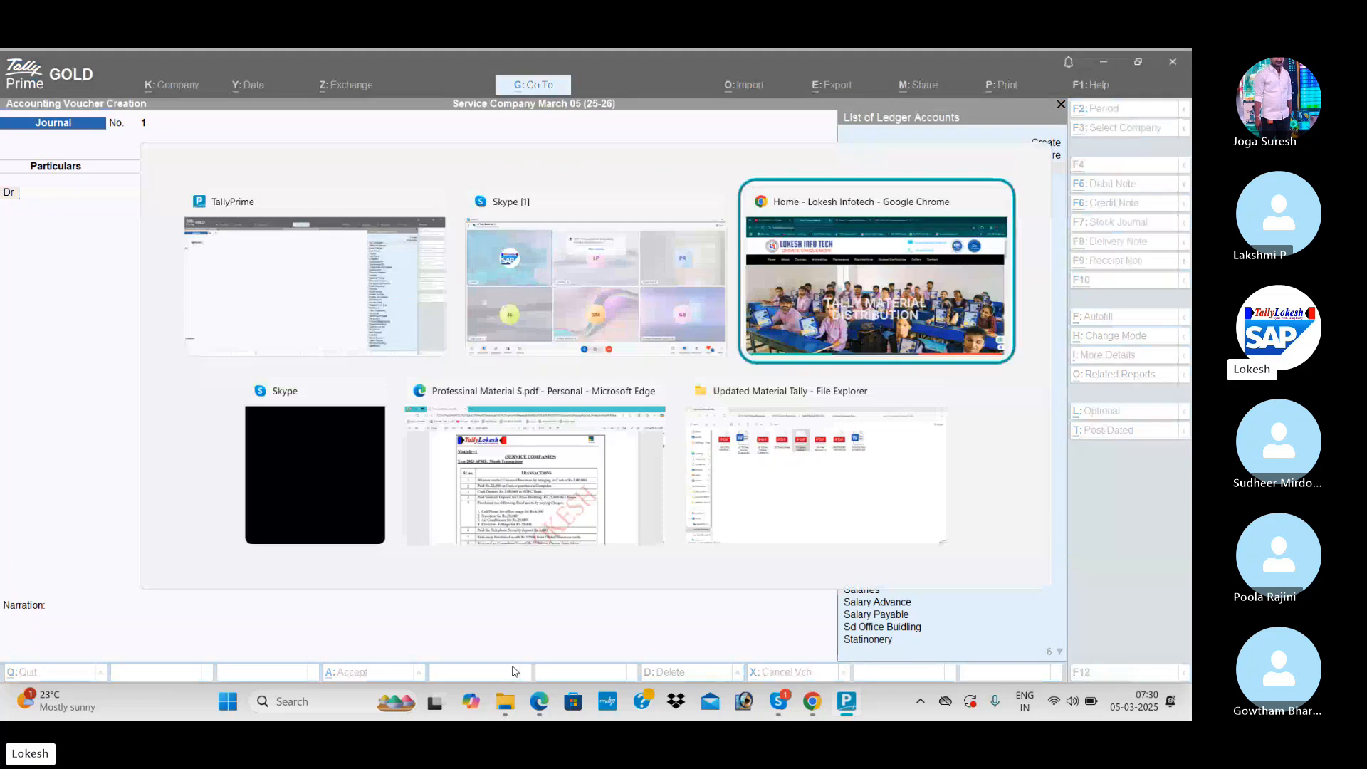
pyautogui.press('Tab')
pyautogui.press('Tab')
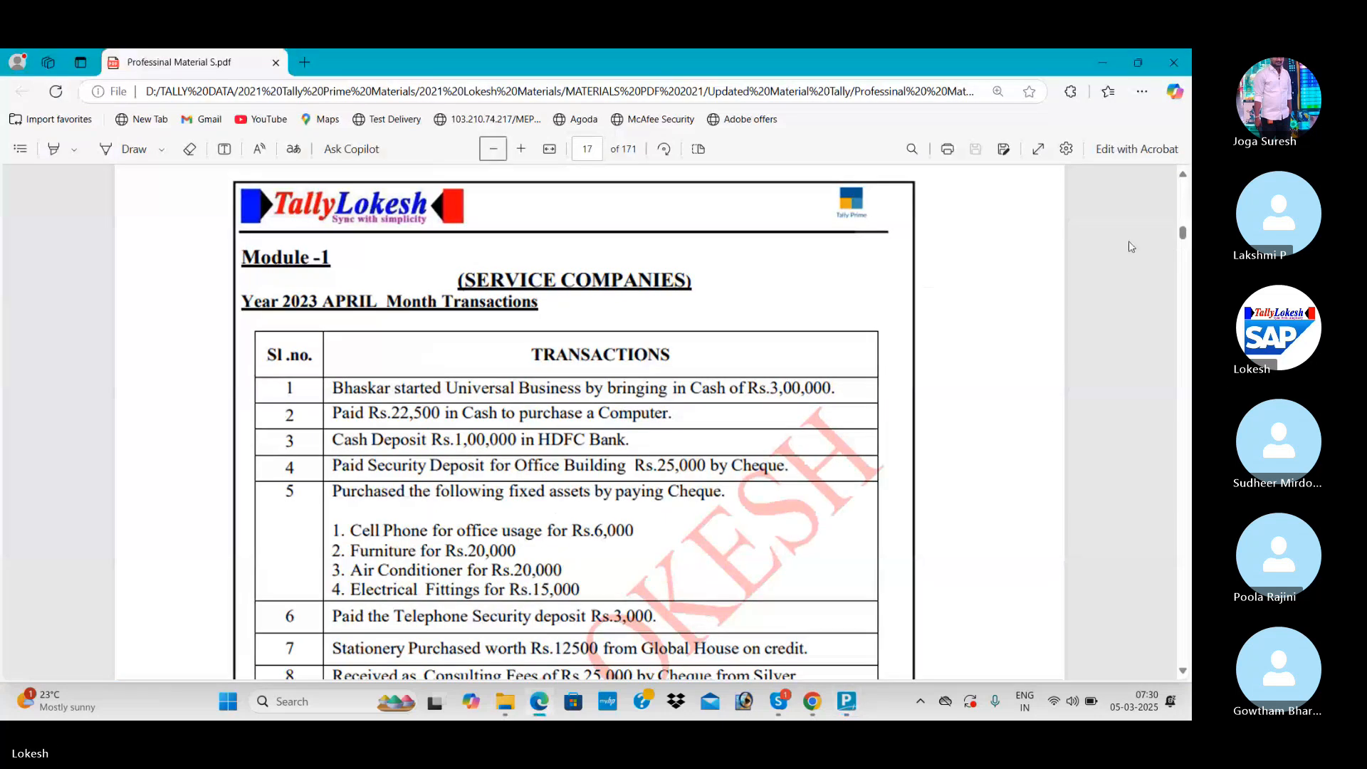
pyautogui.scroll(5, 1183, 184)
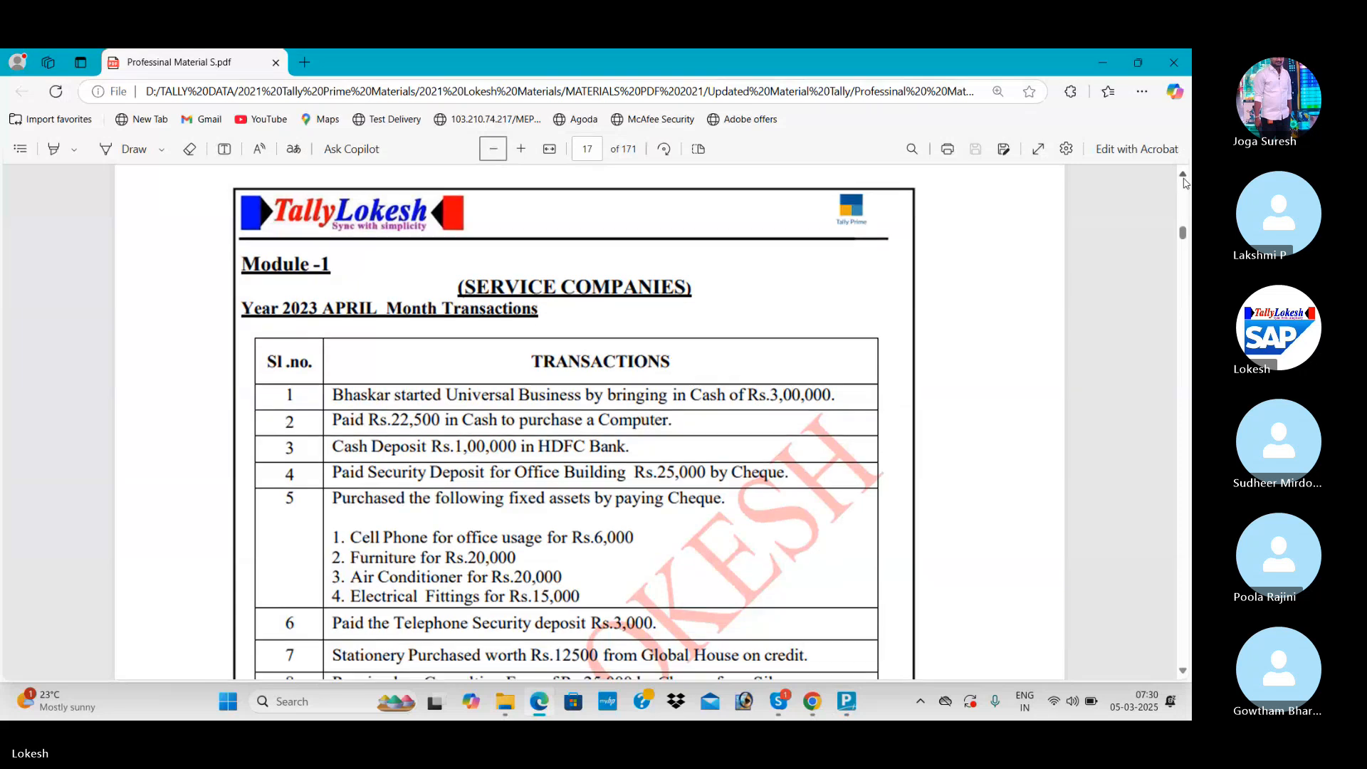
pyautogui.scroll(1, 1184, 182)
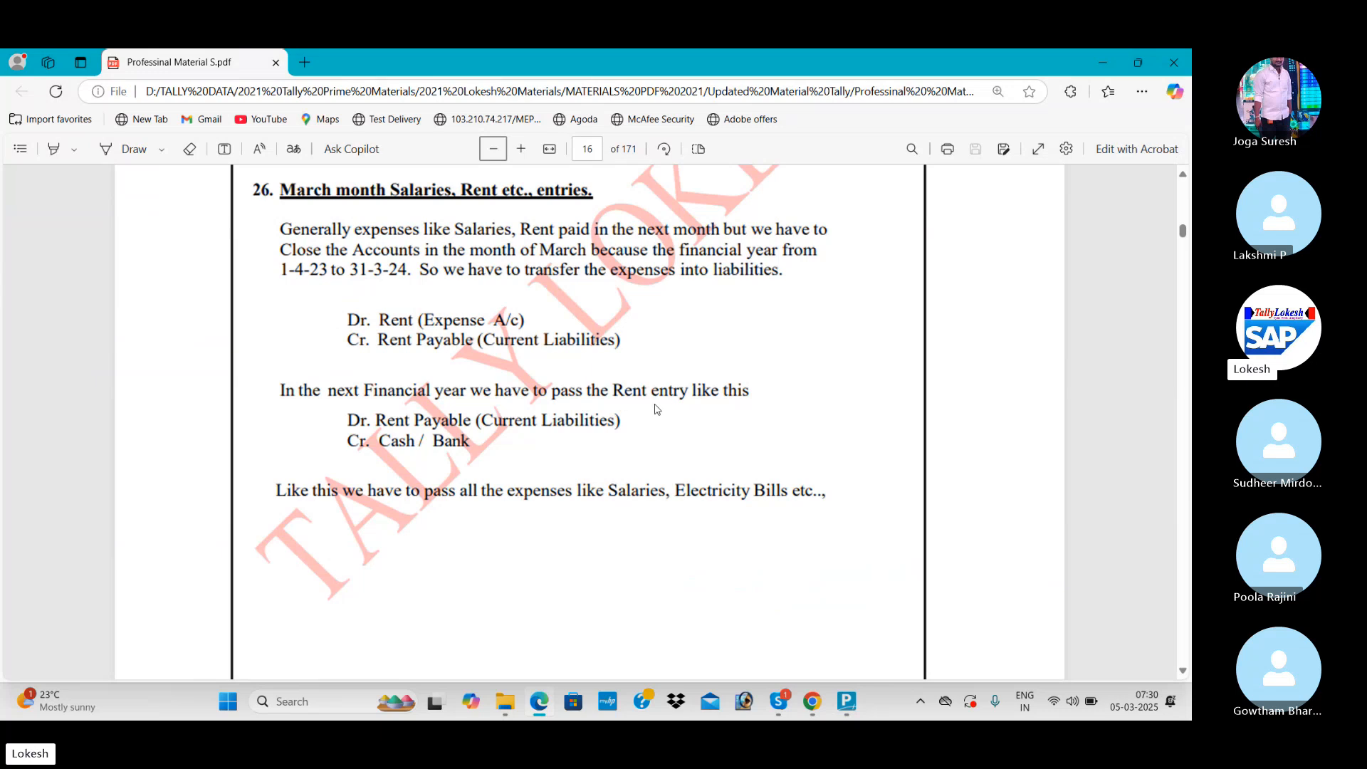
pyautogui.hotkey('alt', 'Tab')
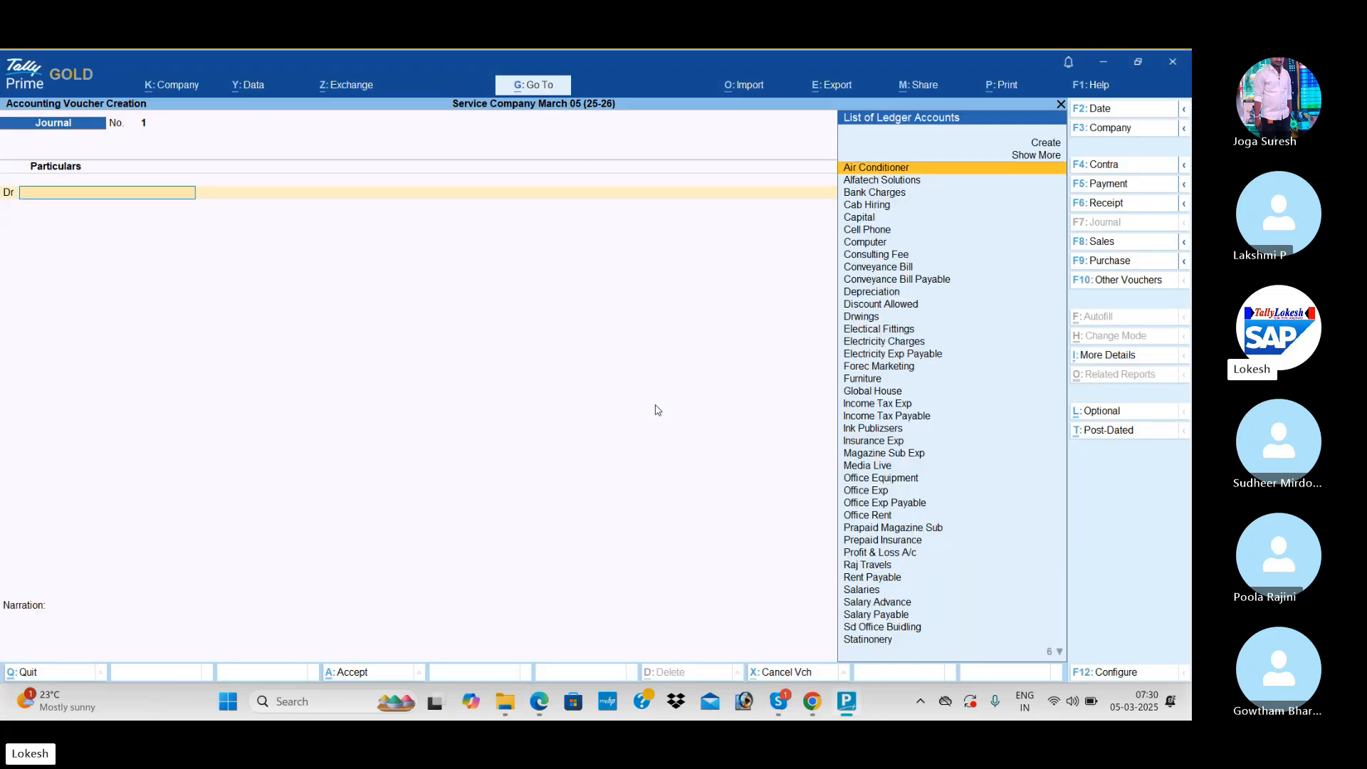
# Debit Rent Payable with 2,500 in a new payment voucher
pyautogui.click(1113, 186)
pyautogui.write('re')
pyautogui.press('Return')
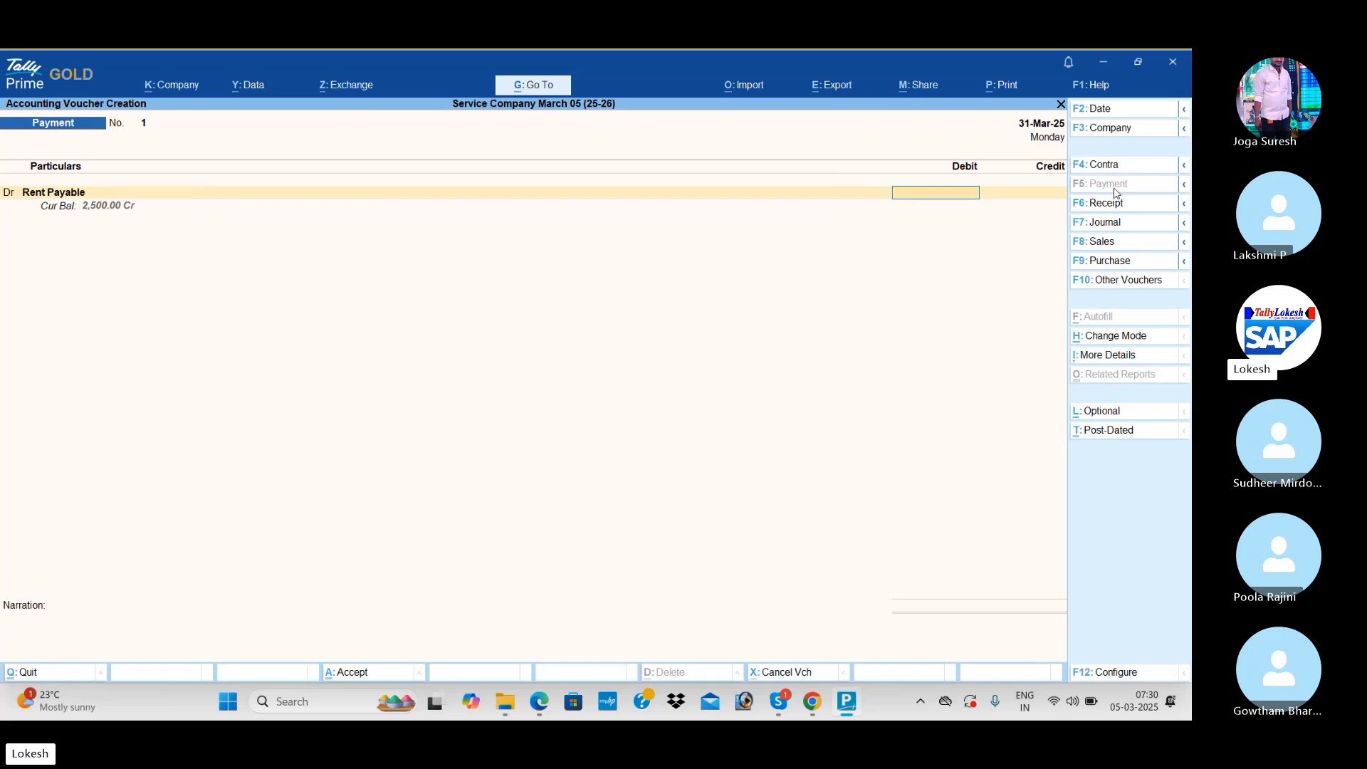
pyautogui.write('2500')
pyautogui.press('Return')
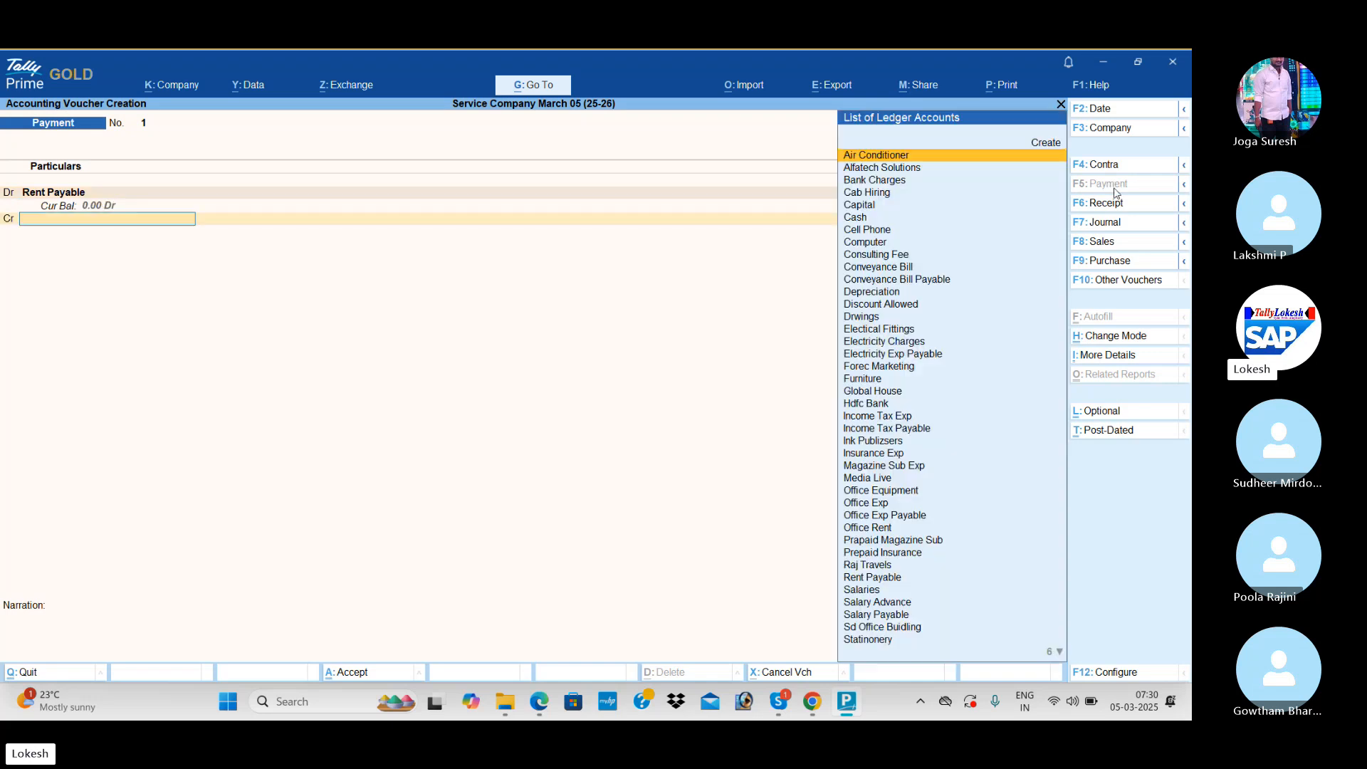
# Credit Cash with the matching 2,500 and try to save the rent payment voucher
pyautogui.press('Down')
pyautogui.press('Down')
pyautogui.press('Down')
pyautogui.press('Down')
pyautogui.press('Down')
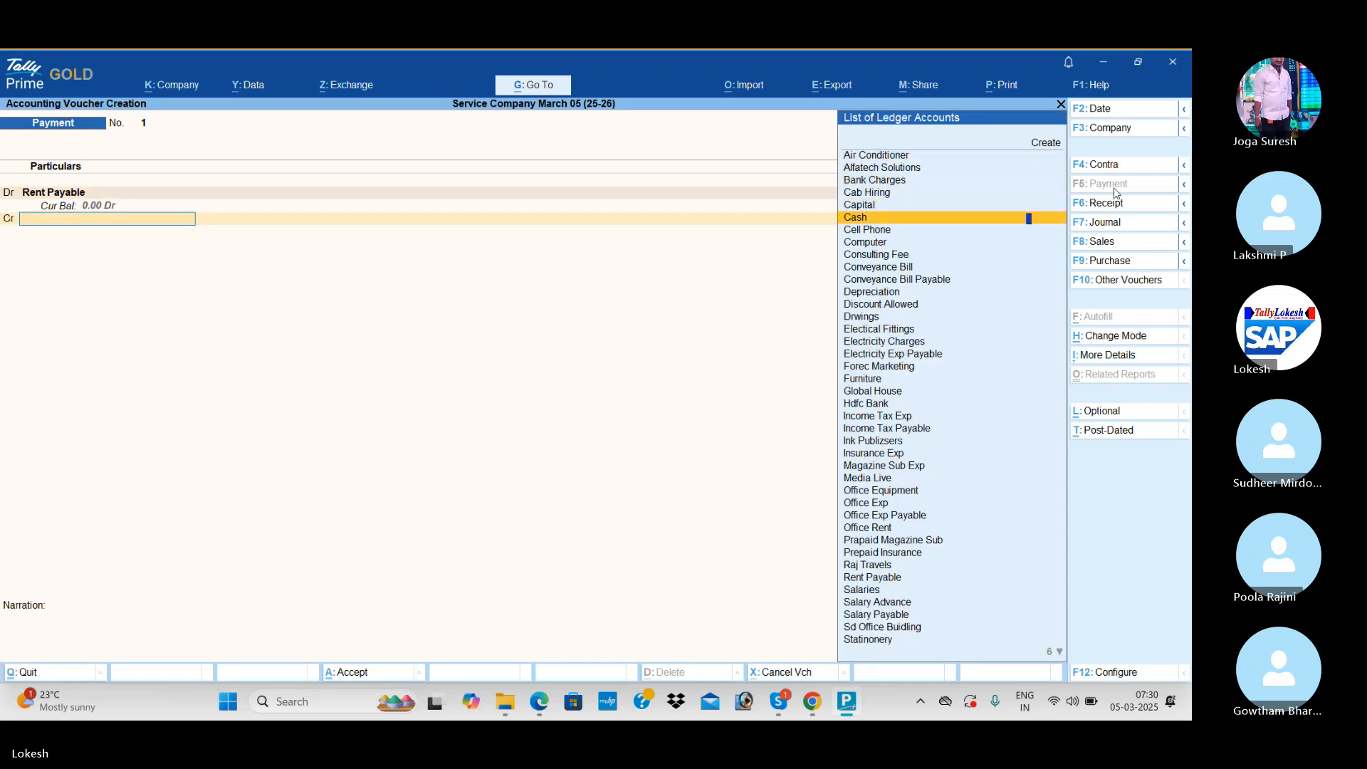
pyautogui.press('Return')
pyautogui.press('Return')
pyautogui.press('Return')
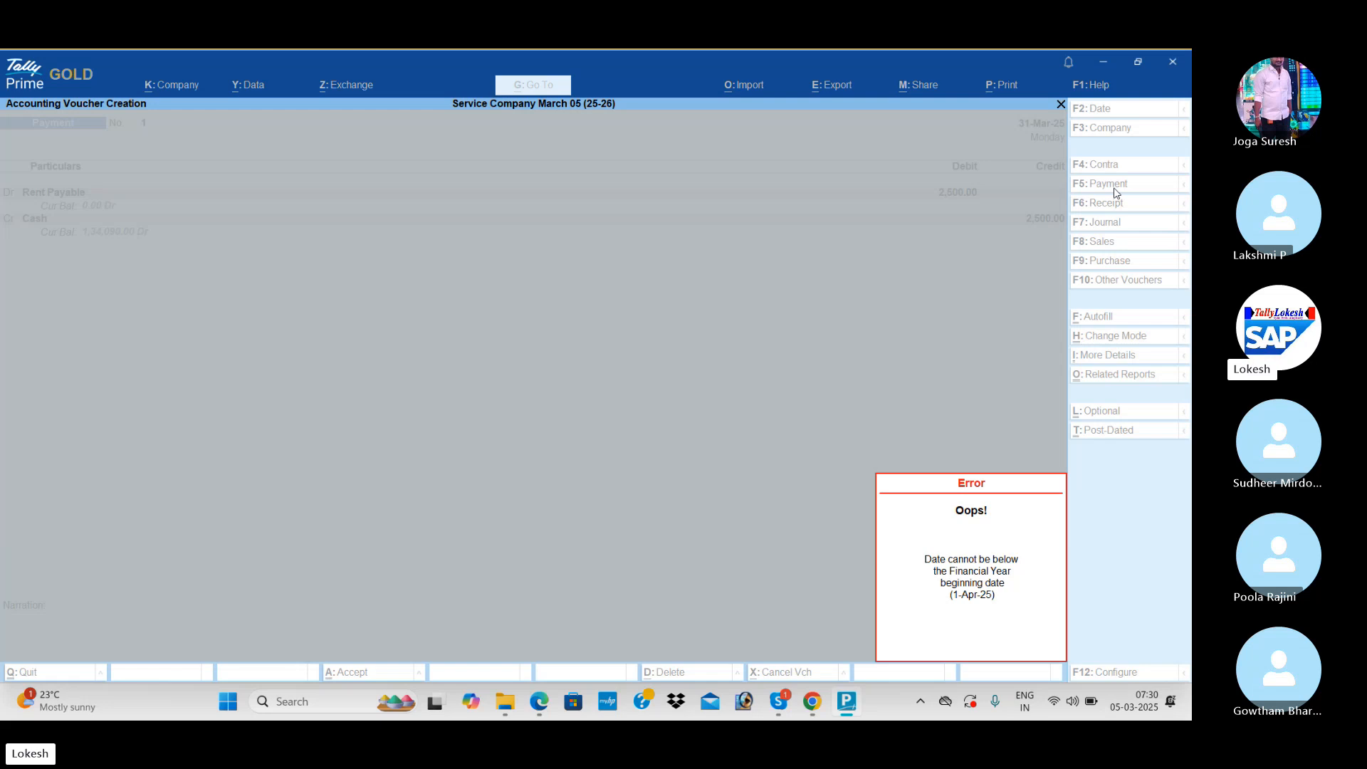
# Go back to the PDF in Microsoft Edge and review how outstanding rent is paid in the next financial year
pyautogui.hotkey('alt', 'Tab')
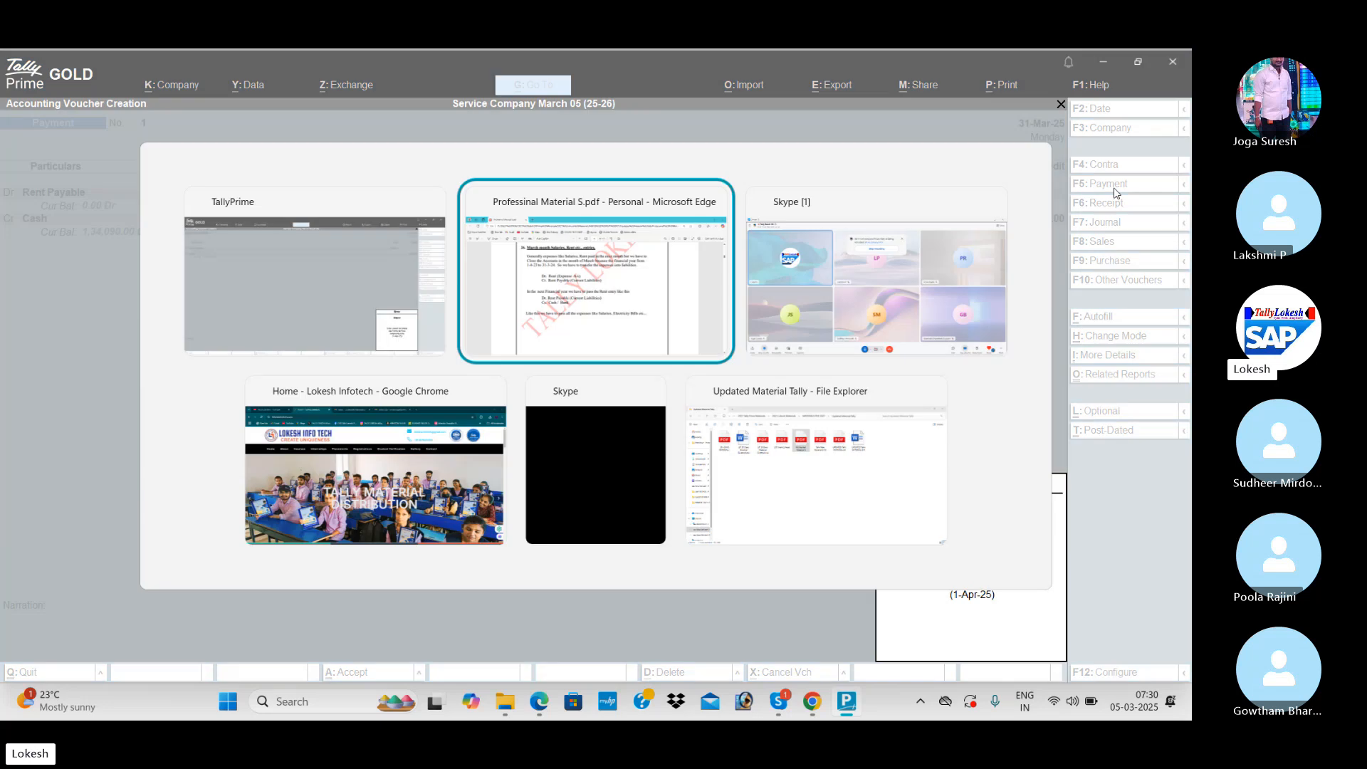
pyautogui.hotkey('alt', 'Tab')
pyautogui.hotkey('alt', 'Tab')
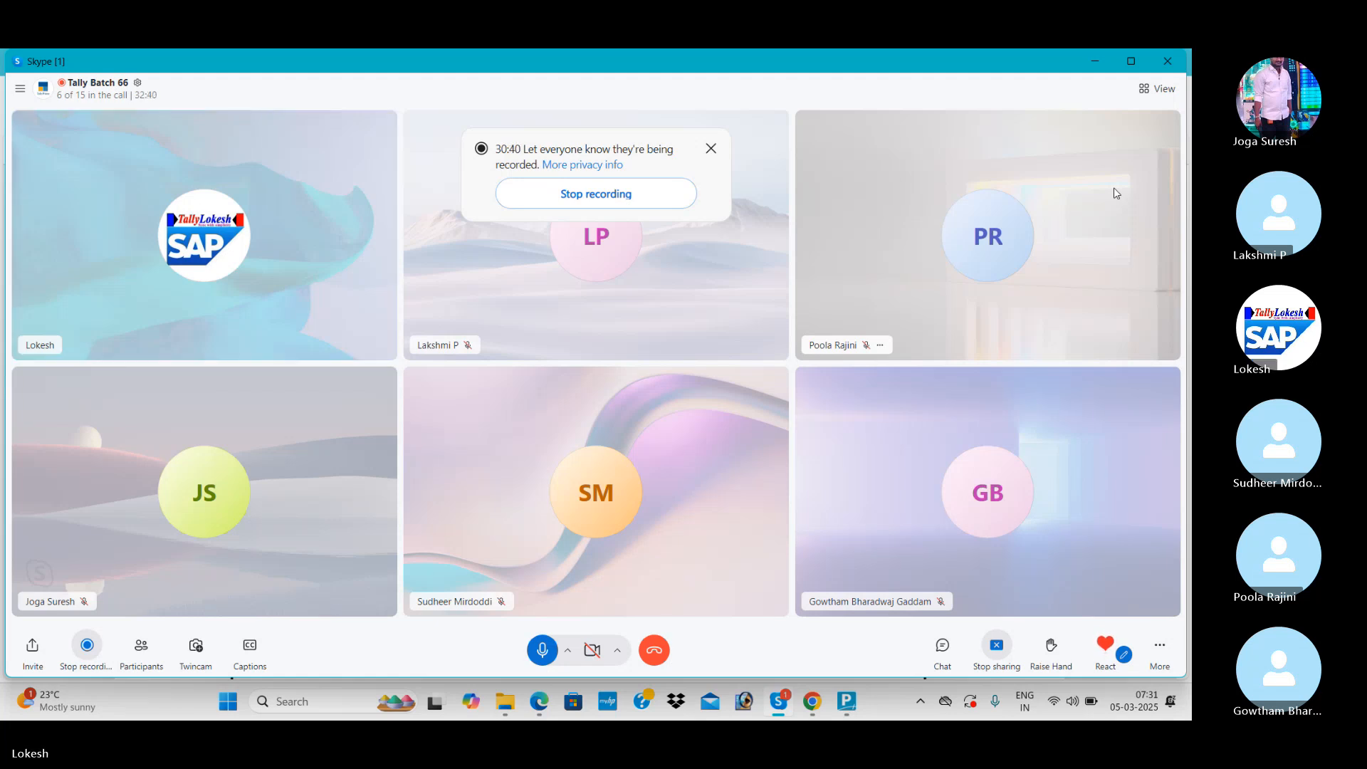
pyautogui.hotkey('alt', 'Tab')
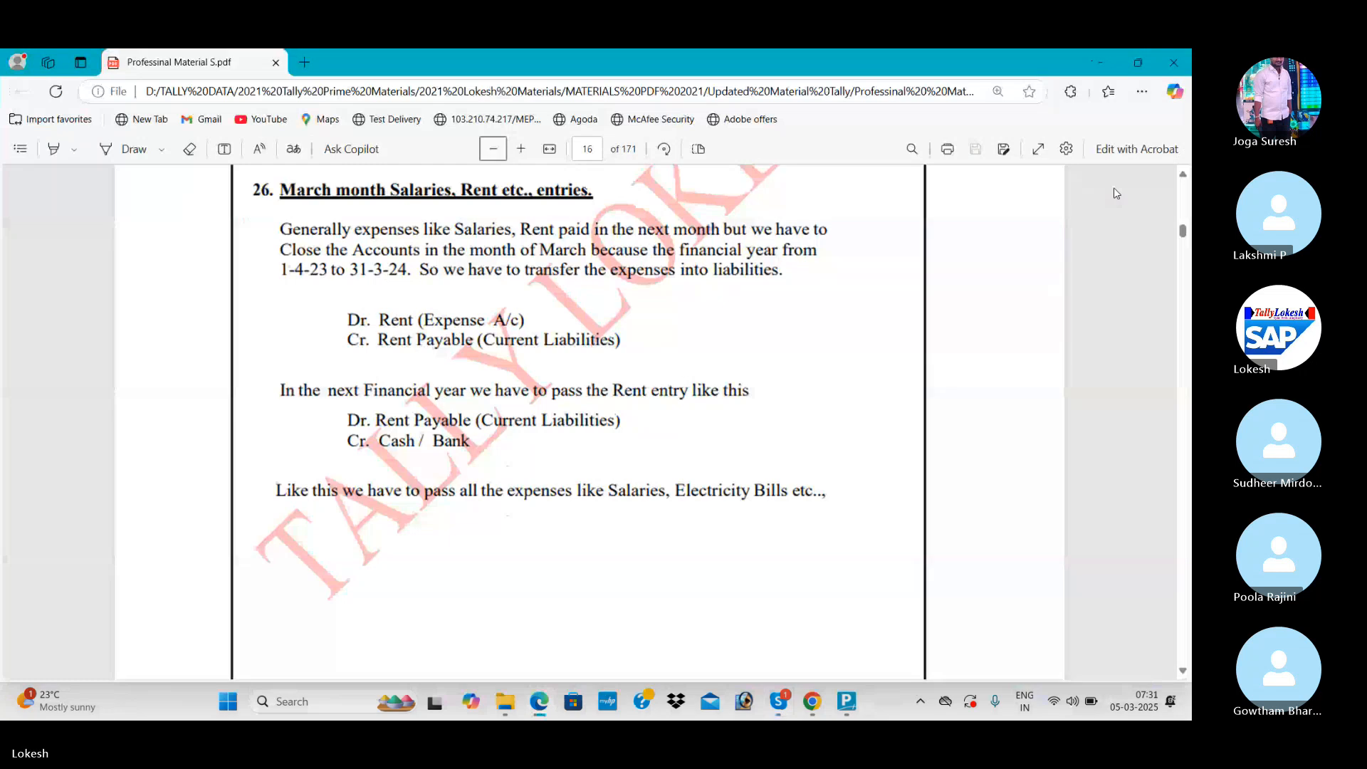
# Return to TallyPrime and discard the unsaved rent payment voucher
pyautogui.hotkey('alt', 'Tab')
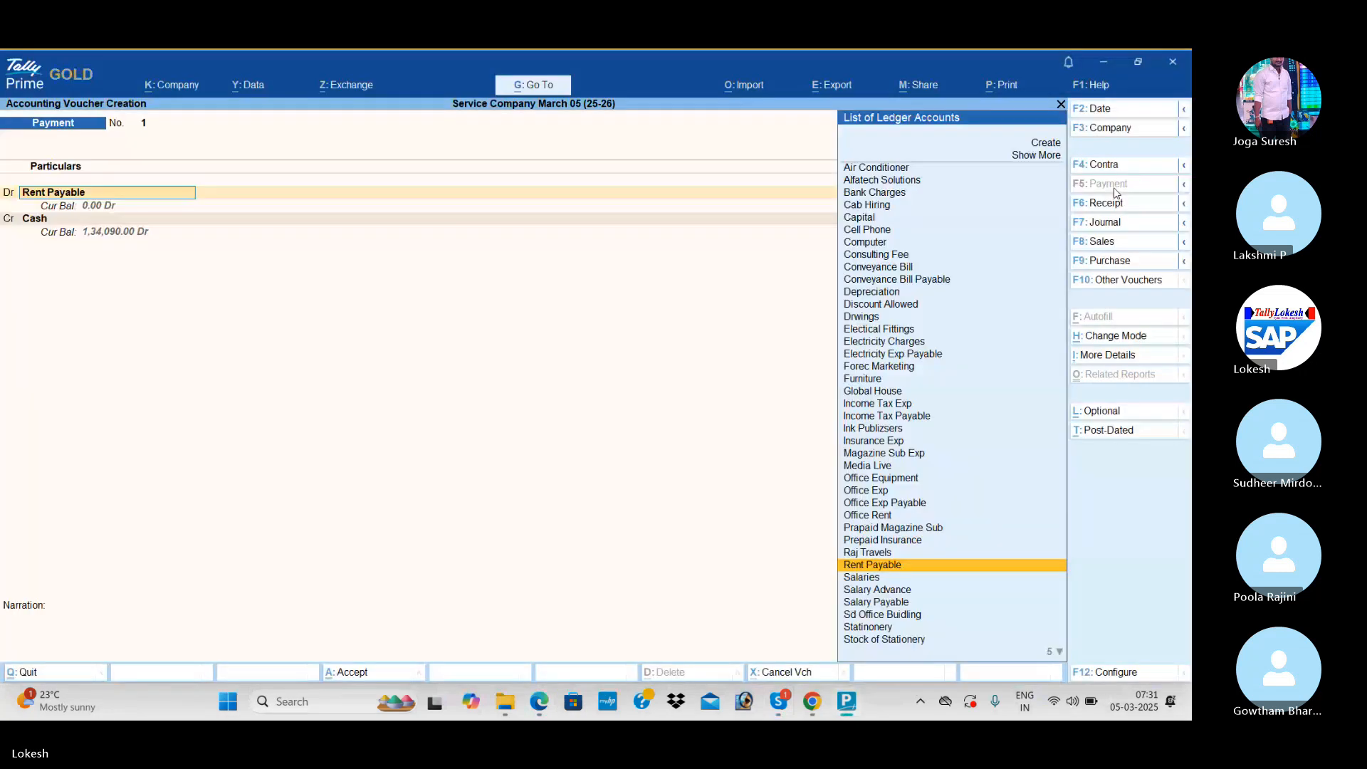
pyautogui.press('Escape')
pyautogui.press('y')
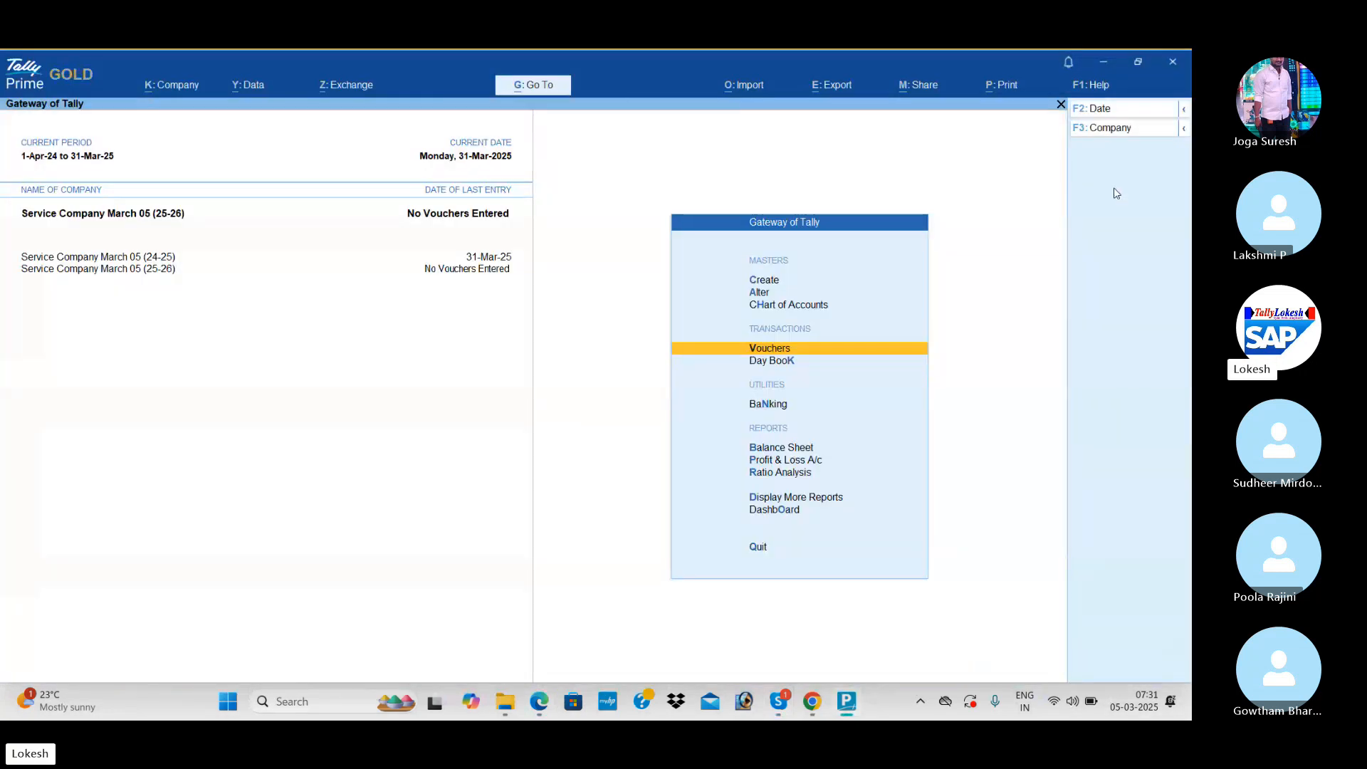
# Change the current period of the 25-26 company to 1-4-2025 through 31-3-2026
pyautogui.hotkey('alt', 'F2')
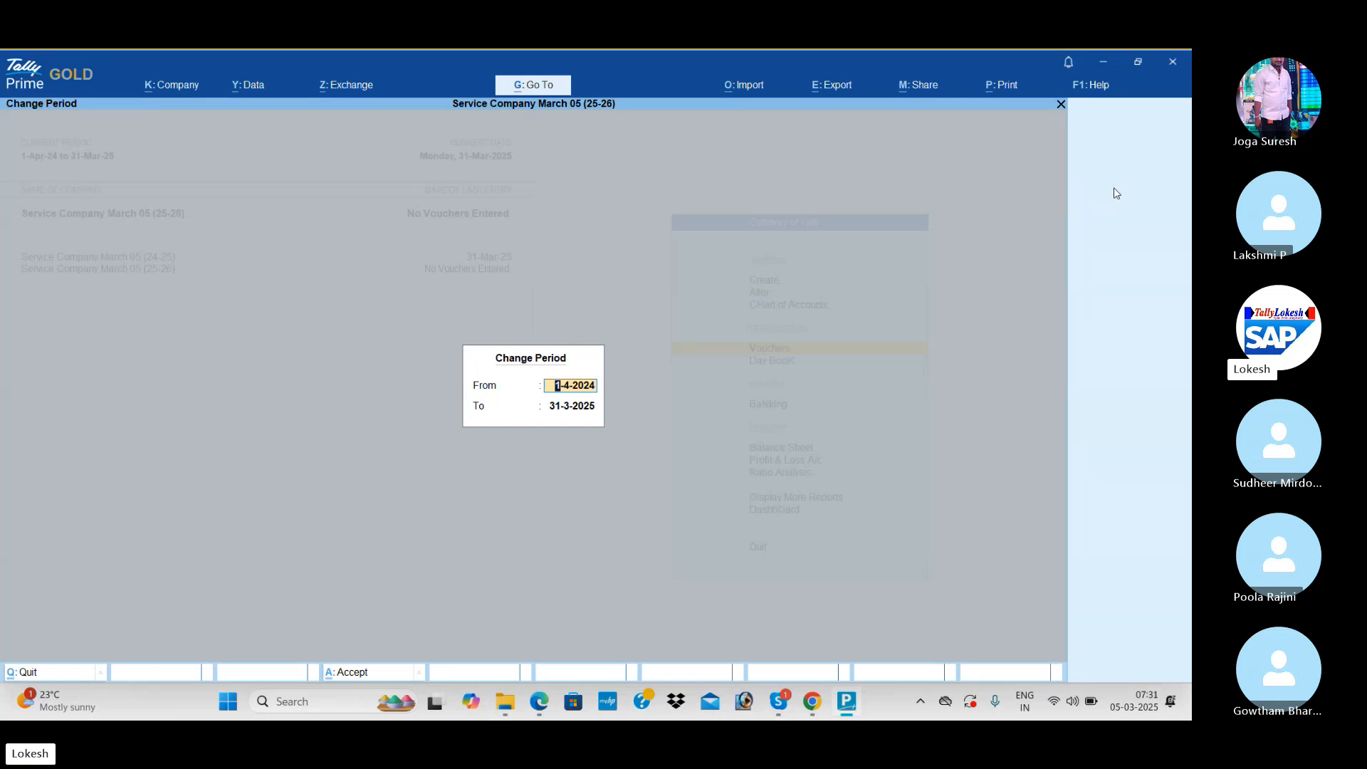
pyautogui.write('1-4-25')
pyautogui.press('Return')
pyautogui.write('31-3')
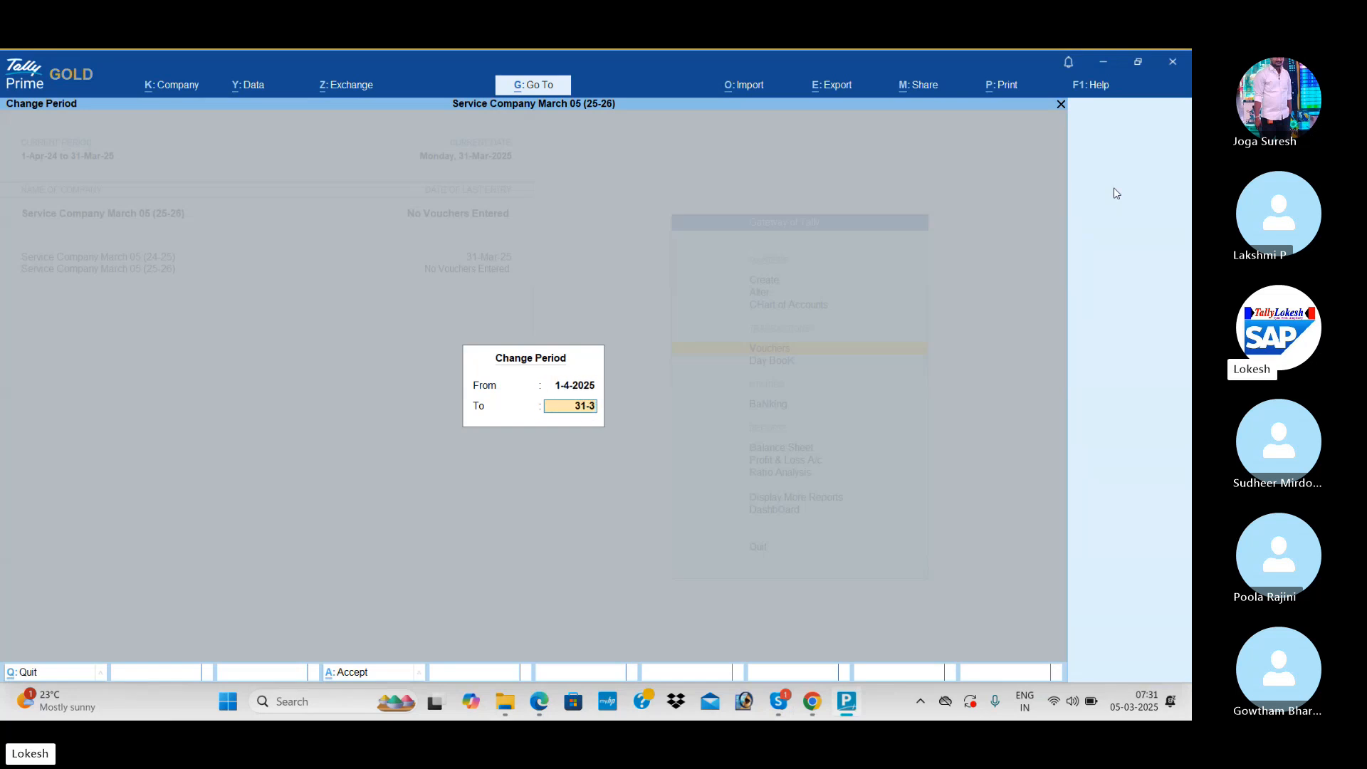
pyautogui.write('-26')
pyautogui.press('Return')
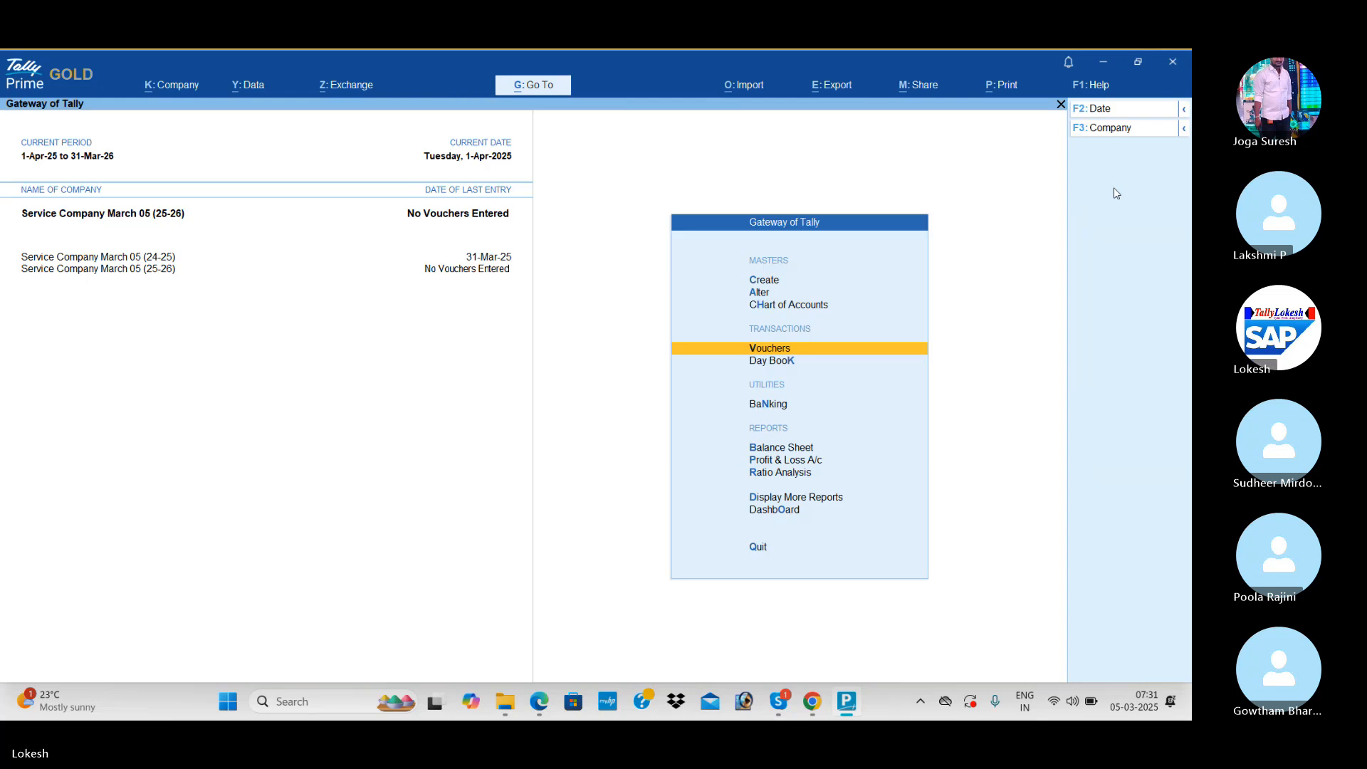
# Start a payment voucher dated 1-Apr-25 and debit Rent Payable with 2,500
pyautogui.press('Return')
pyautogui.write('re')
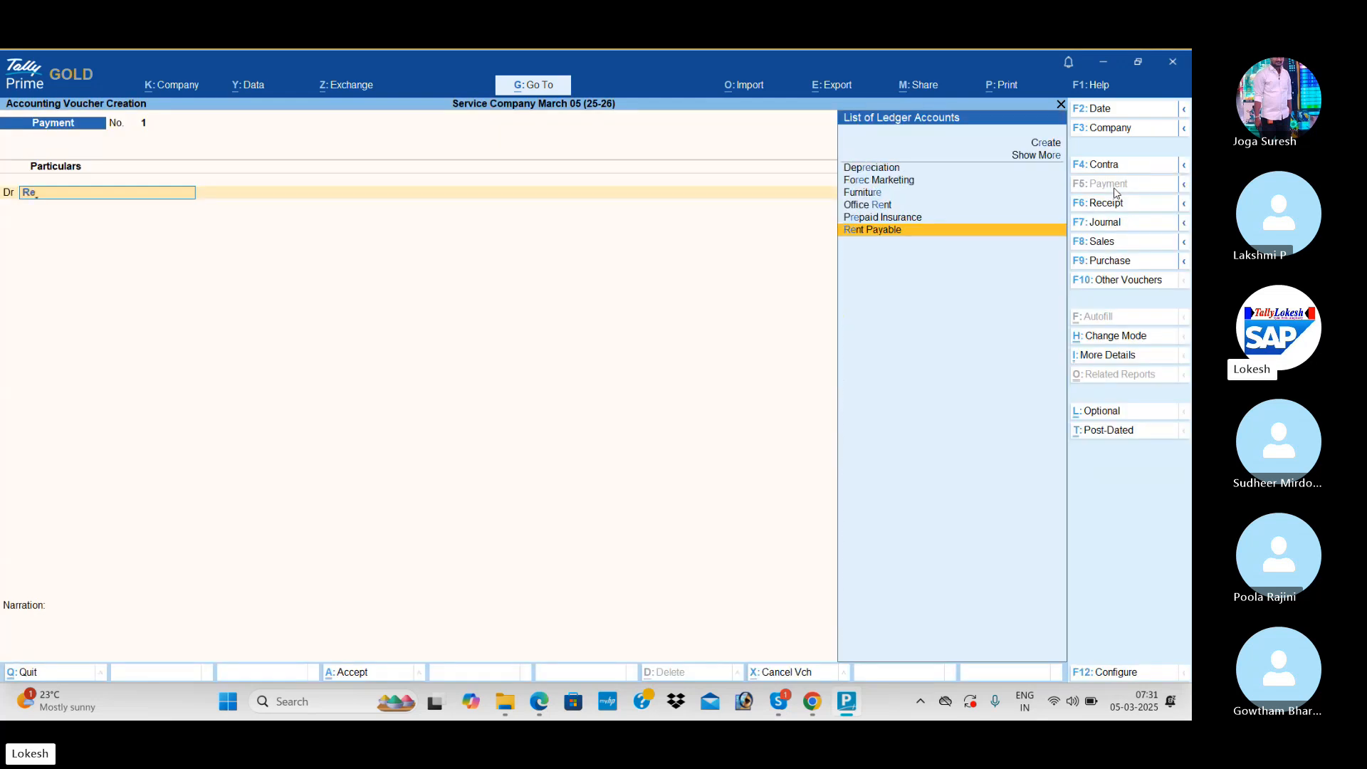
pyautogui.press('Return')
pyautogui.write('2500')
pyautogui.press('Return')
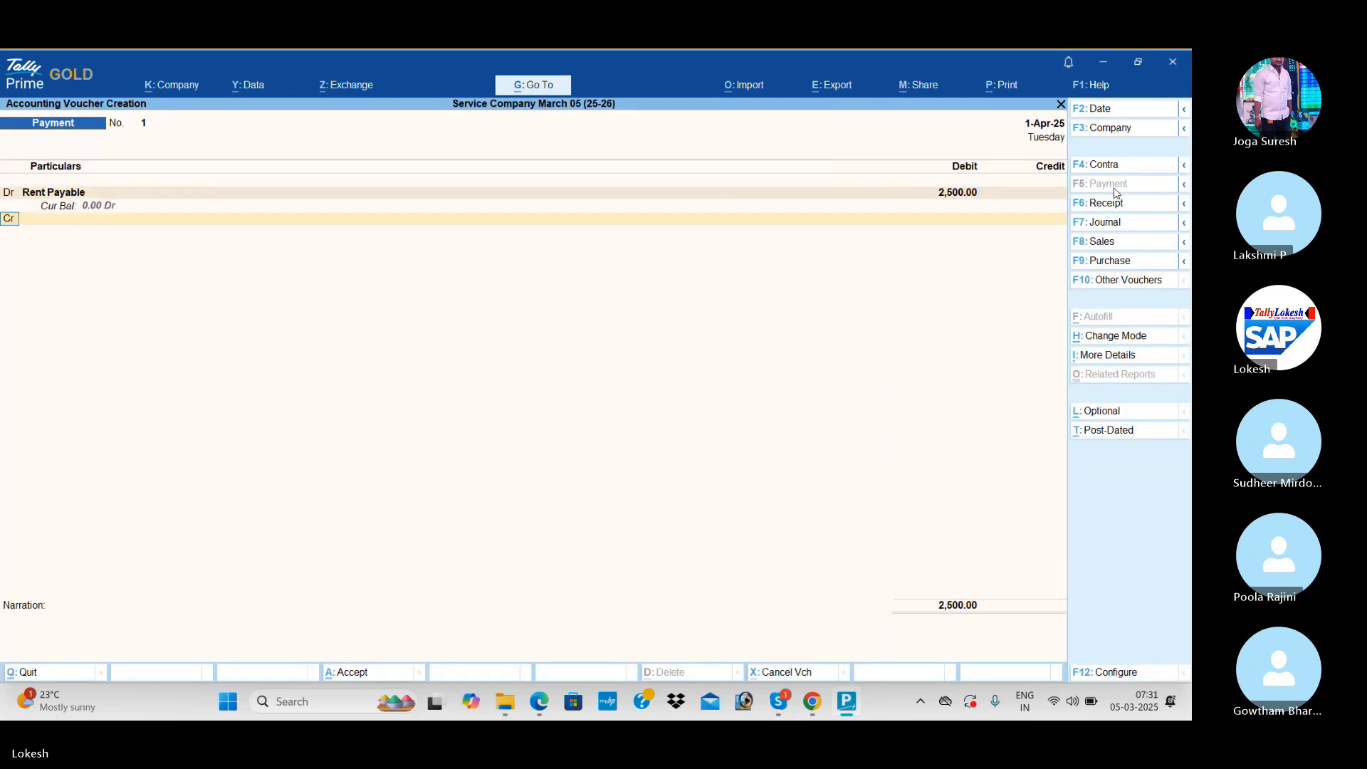
# Credit Cash with 2,500 and save the rent payment voucher without a narration
pyautogui.write('cas')
pyautogui.press('Return')
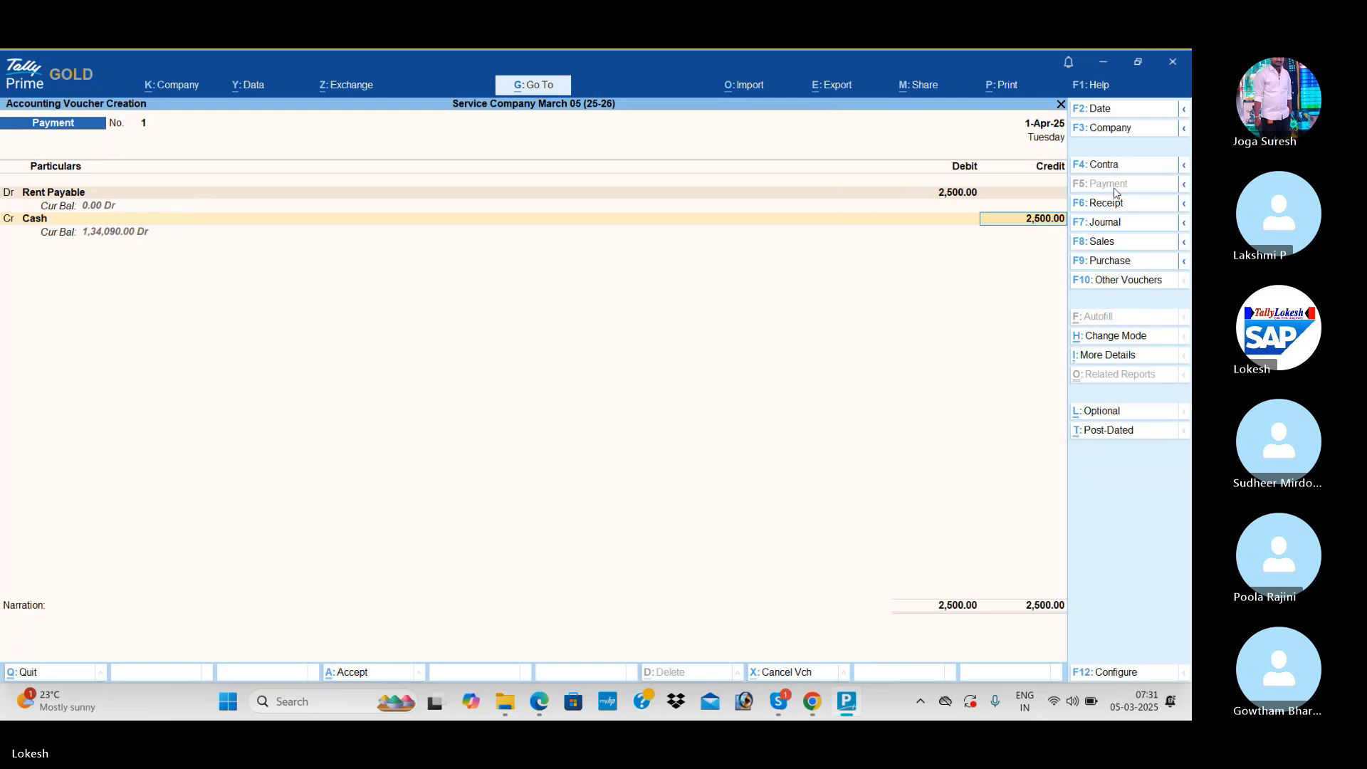
pyautogui.press('Return')
pyautogui.press('Return')
pyautogui.press('Return')
# Debit Salary Payable with 12,000 in the next payment voucher
pyautogui.write('Sal')
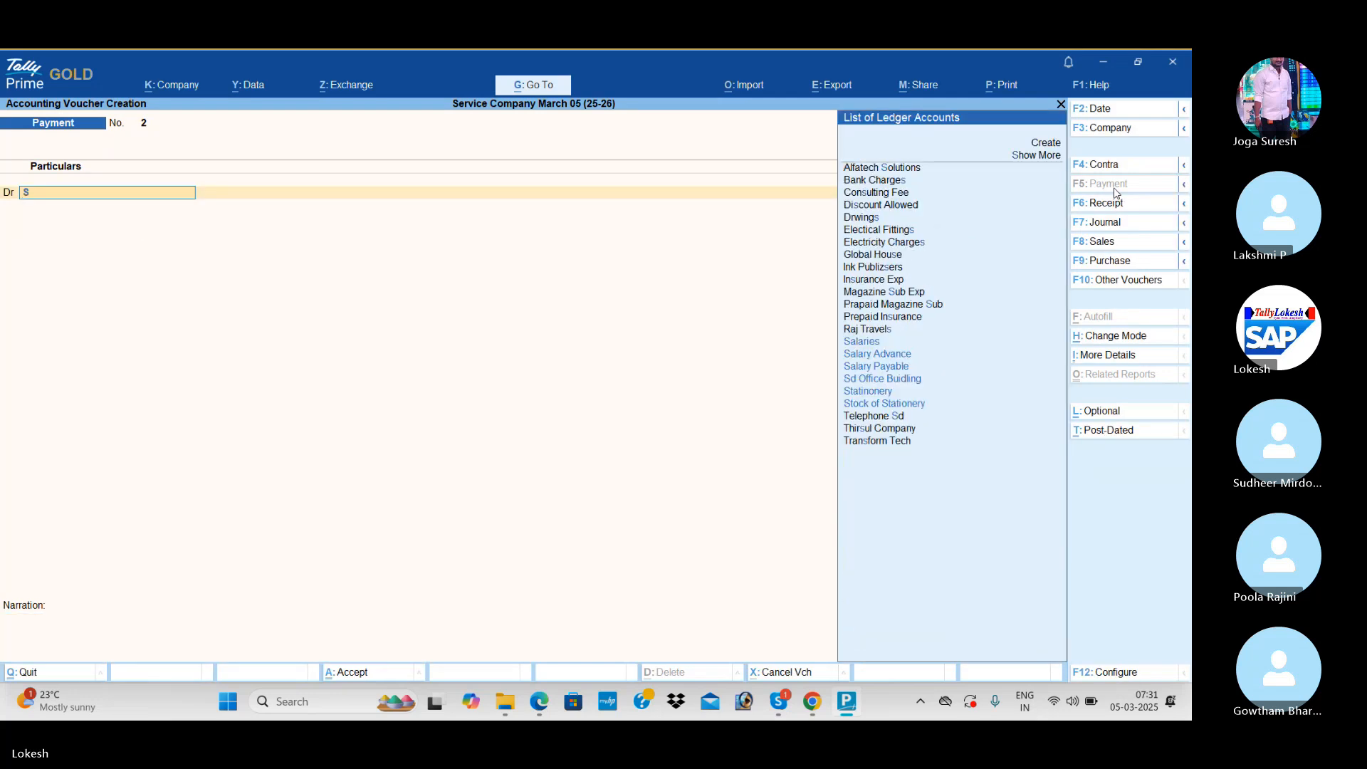
pyautogui.press('Down')
pyautogui.press('Down')
pyautogui.press('Return')
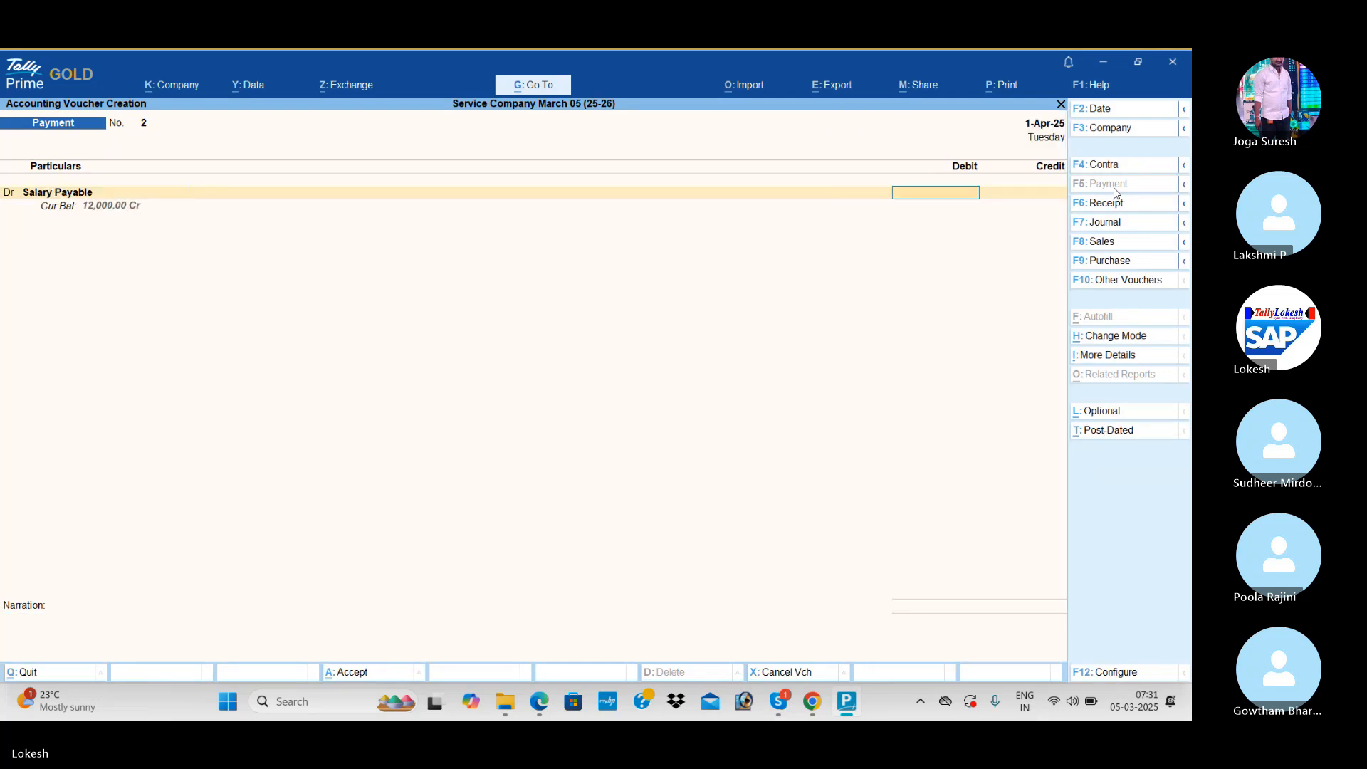
pyautogui.write('12000')
pyautogui.press('Return')
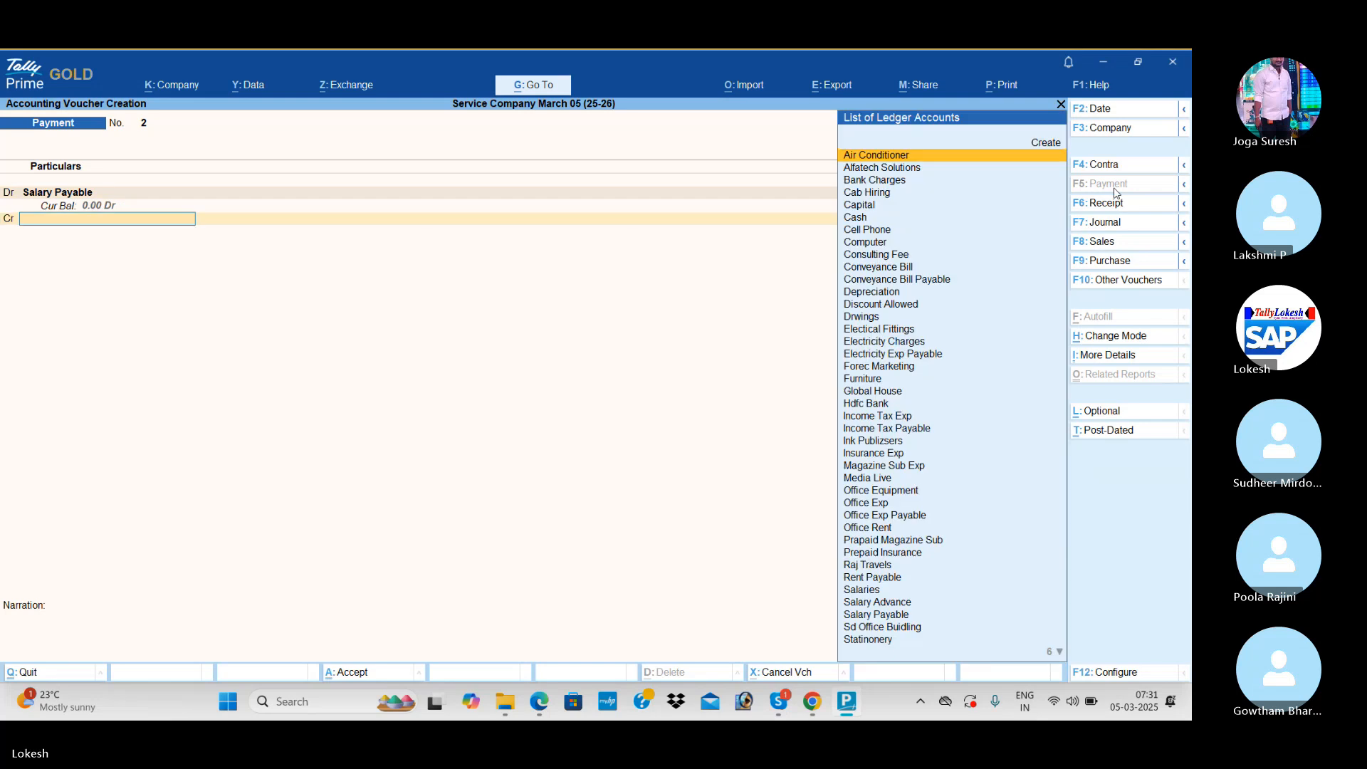
# Credit Cash with 12,000, save the salary payment voucher without a narration, and leave voucher entry
pyautogui.write('cash')
pyautogui.press('Return')
pyautogui.press('Return')
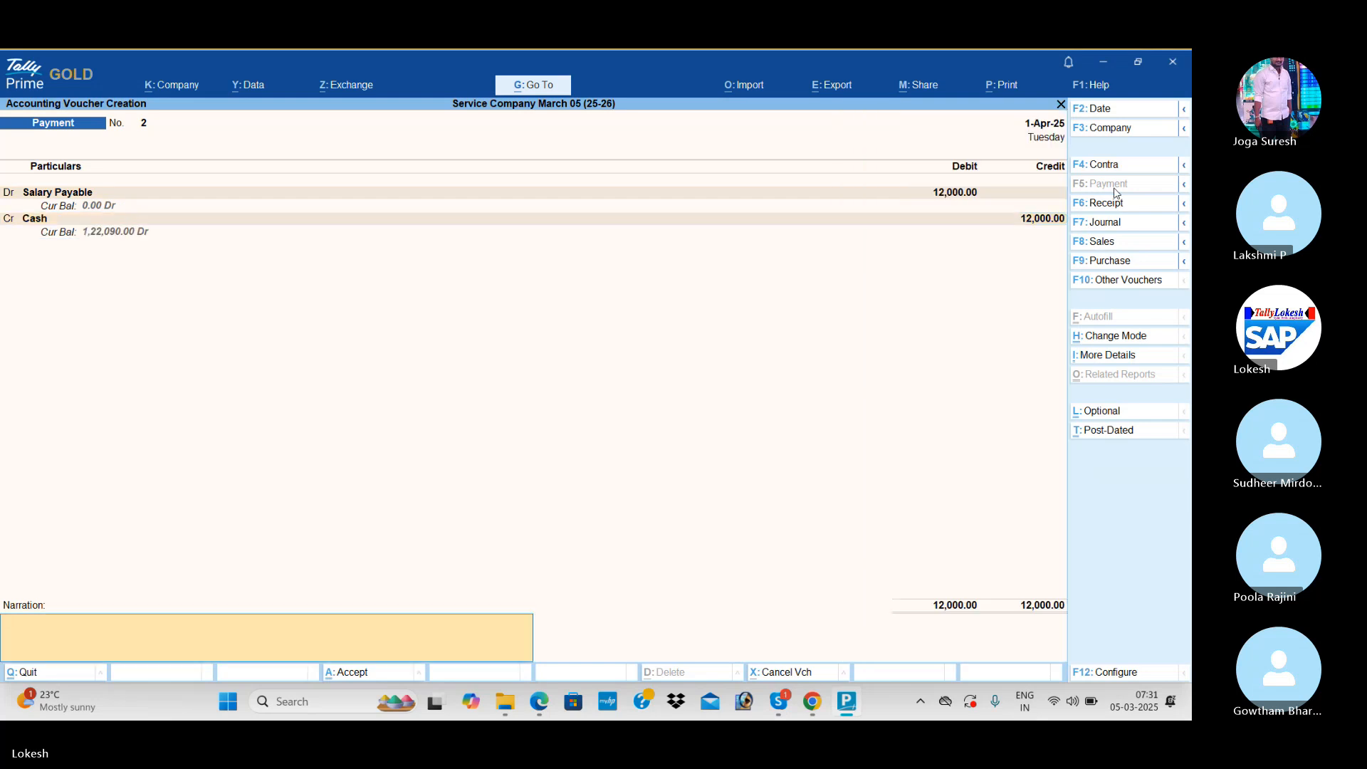
pyautogui.press('Return')
pyautogui.press('Return')
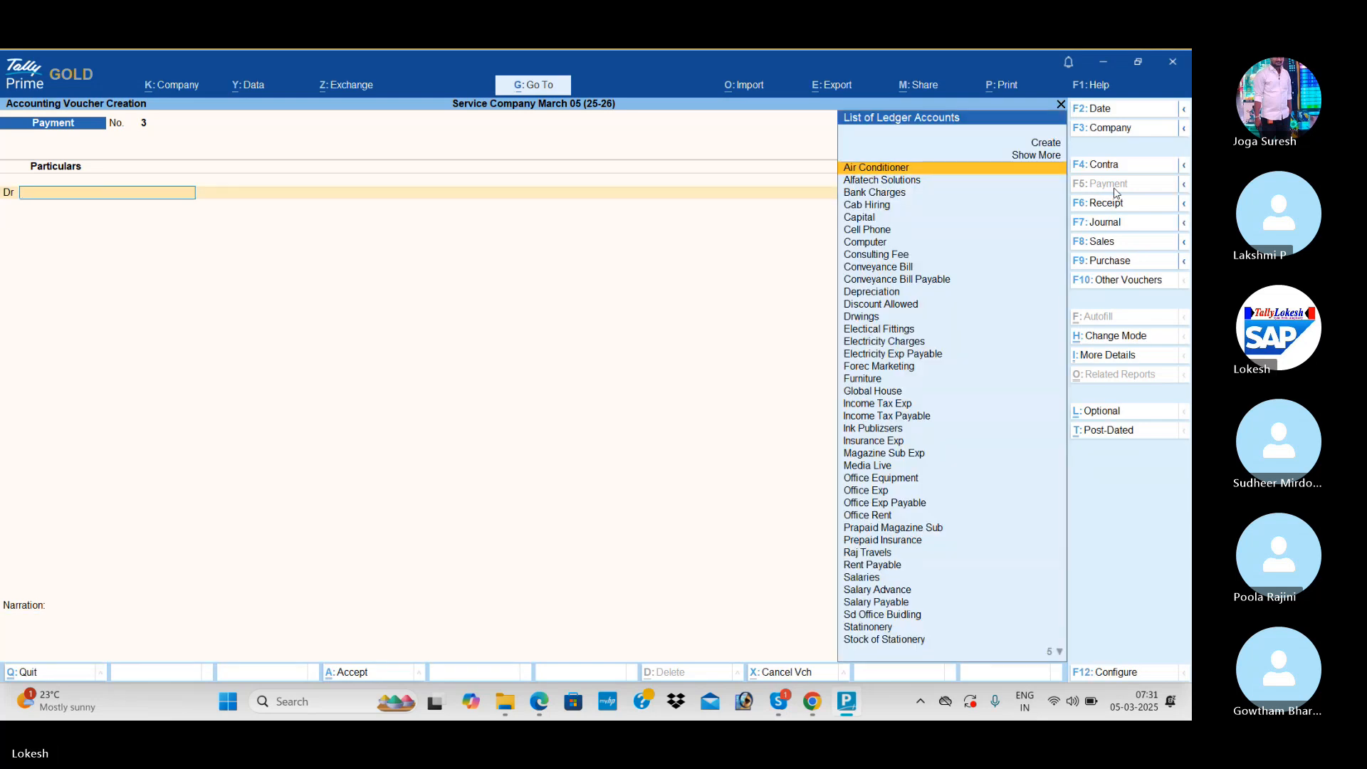
pyautogui.press('Escape')
pyautogui.press('Return')
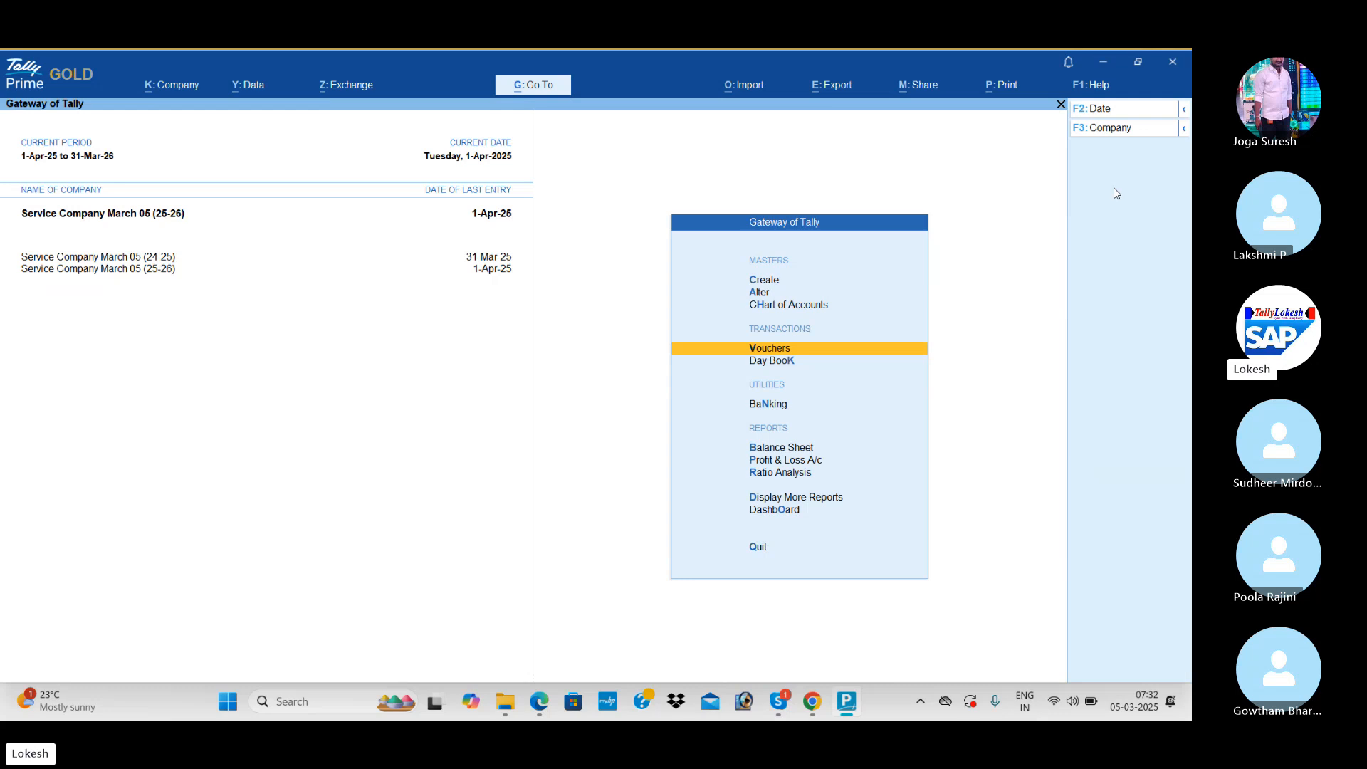
# Open the chart of accounts for ledgers and start Multi Alter for All Items
pyautogui.press('Up')
pyautogui.press('Up')
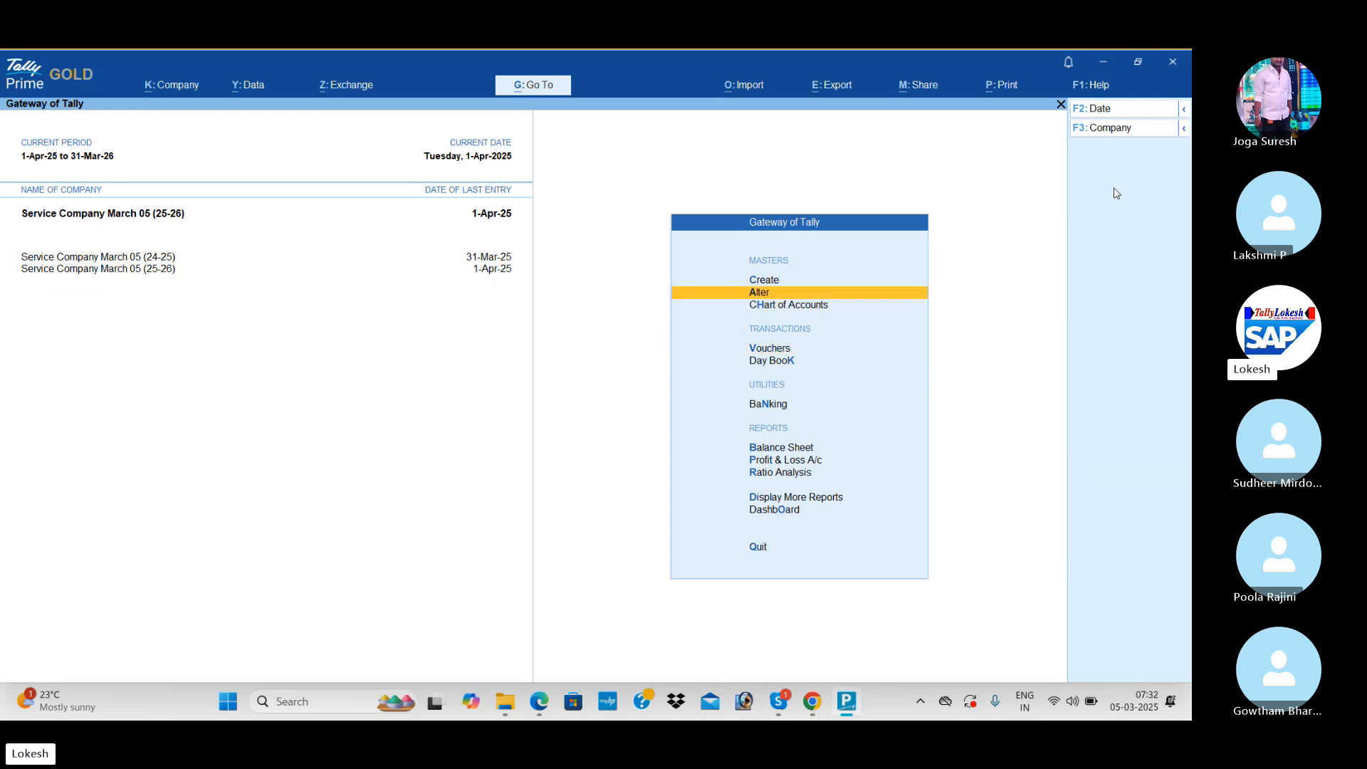
pyautogui.press('Down')
pyautogui.press('Return')
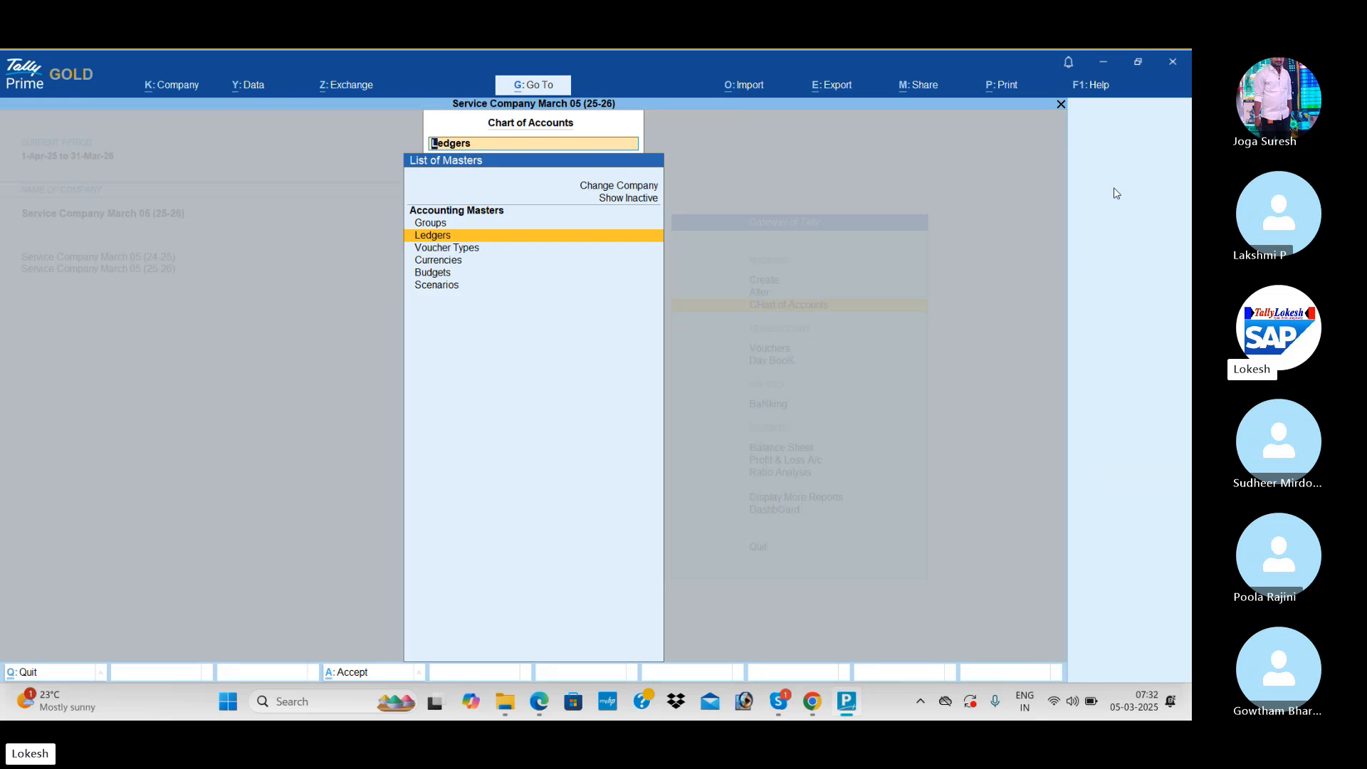
pyautogui.press('Return')
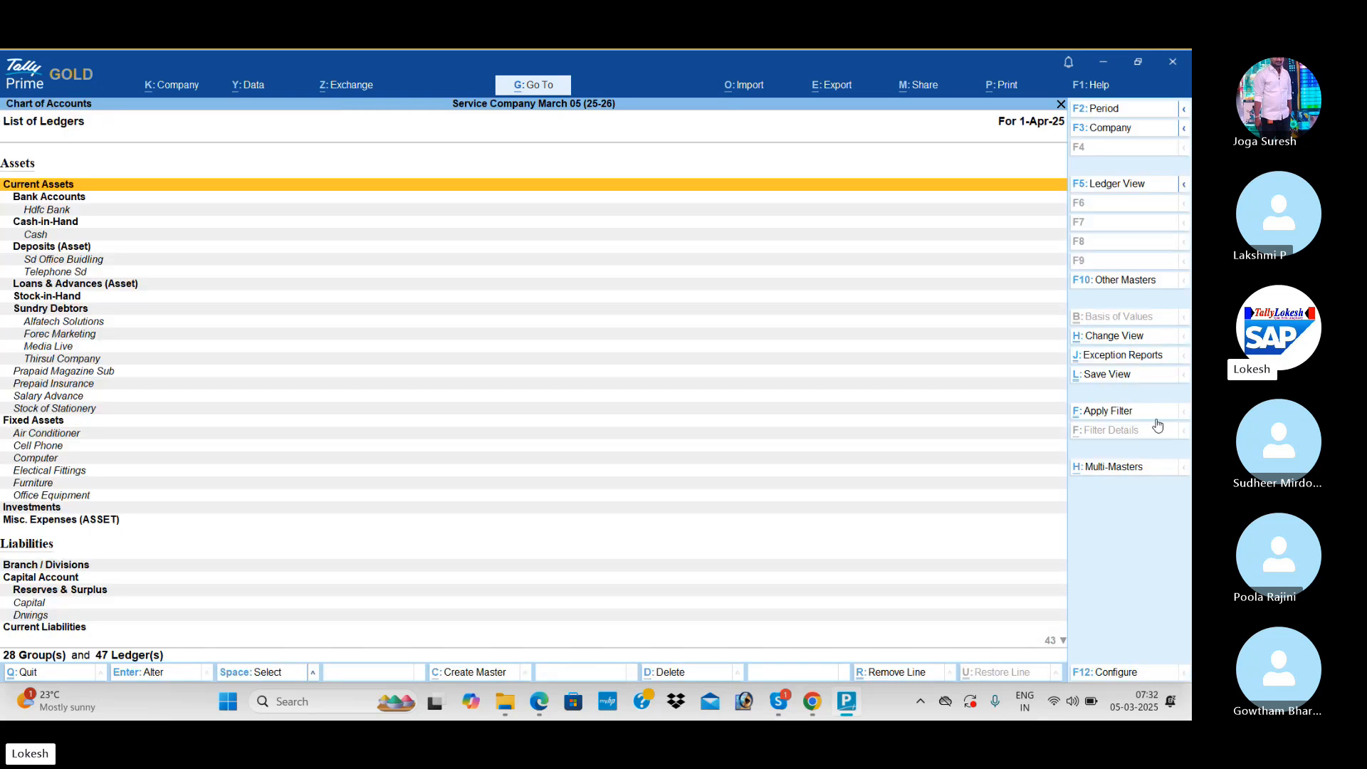
pyautogui.click(1120, 467)
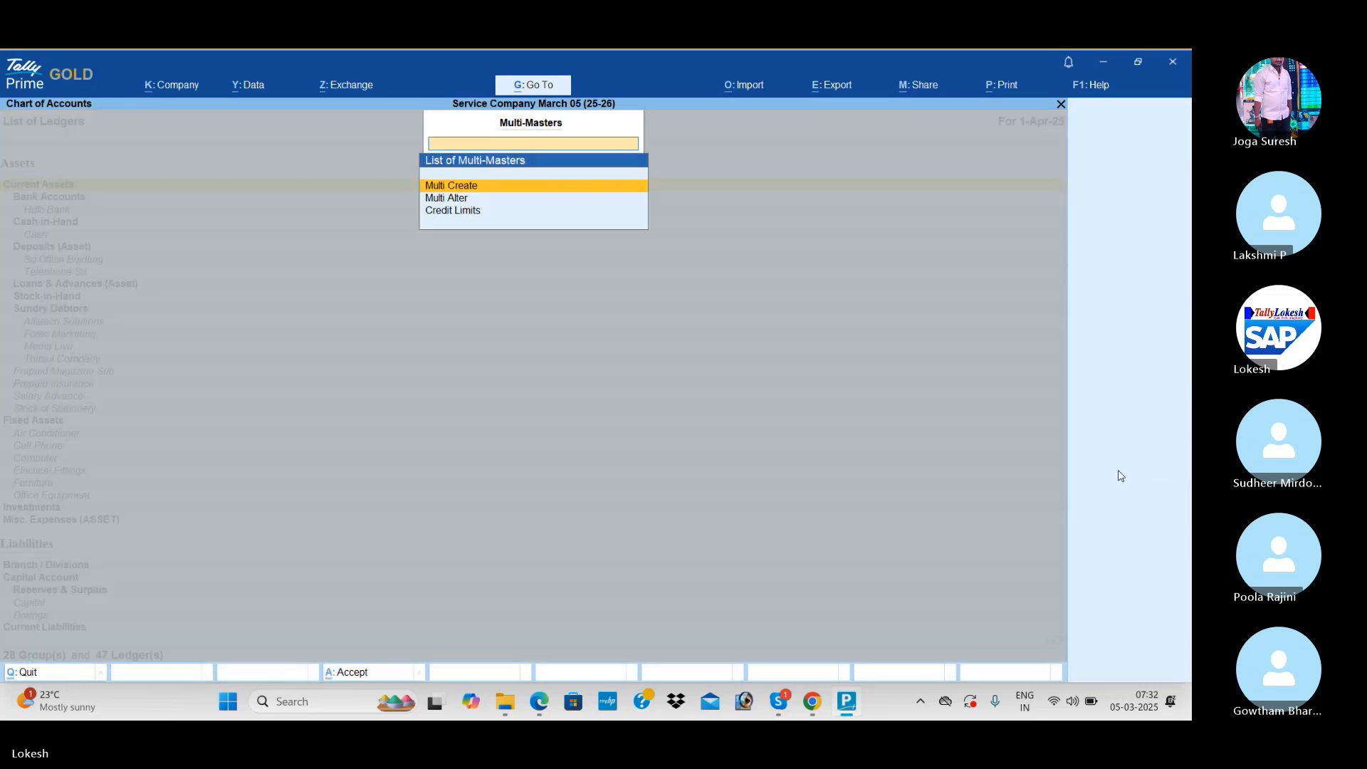
pyautogui.press('Down')
pyautogui.press('Return')
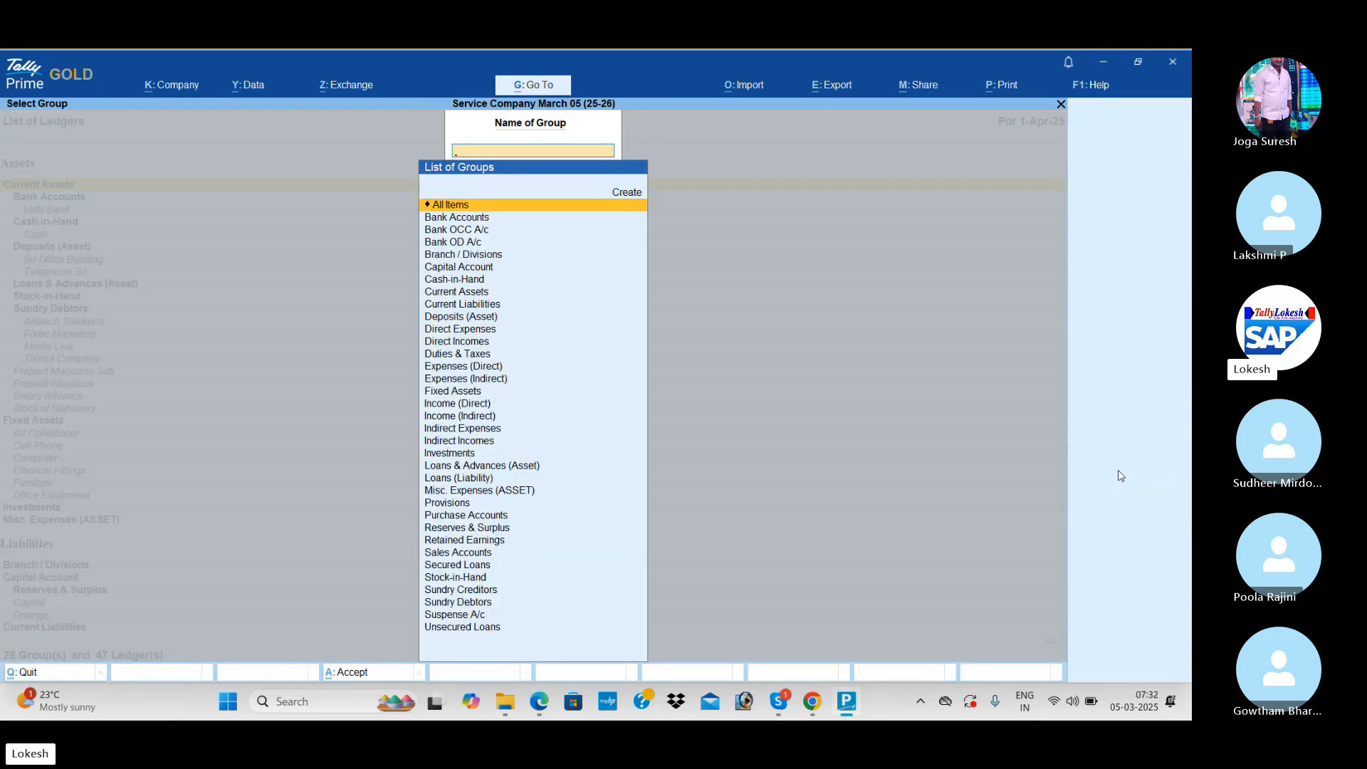
pyautogui.press('Return')
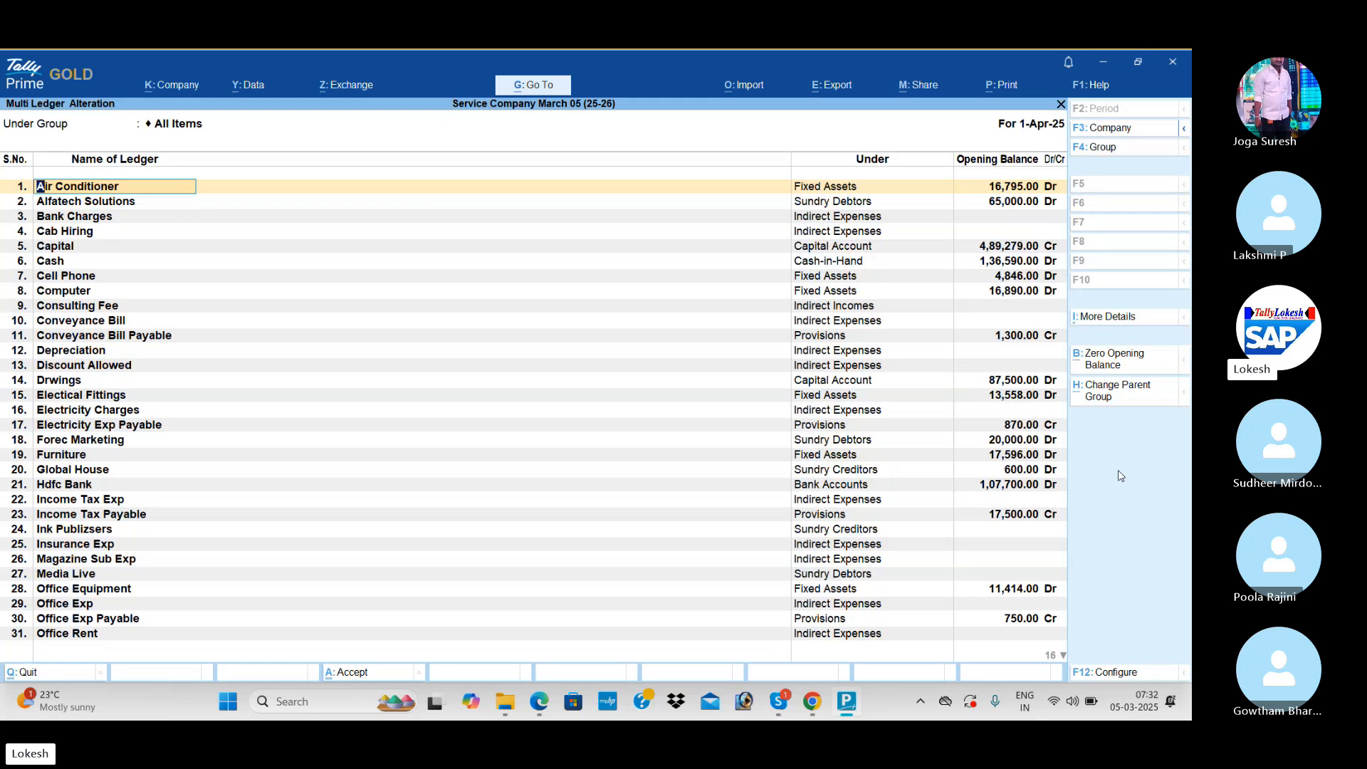
# Apply Zero Opening Balance to all ledgers, accept the multi-ledger alteration, and leave the chart of accounts
pyautogui.click(1116, 362)
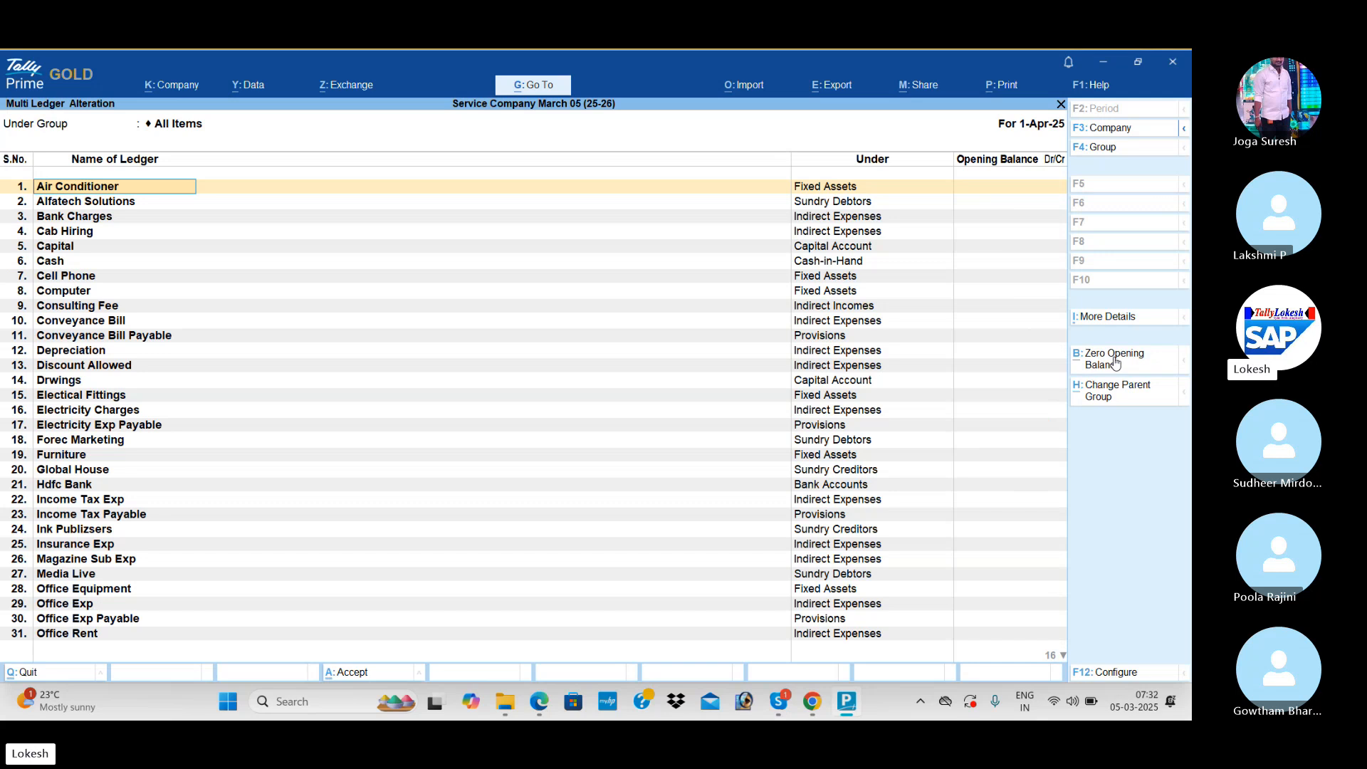
pyautogui.hotkey('ctrl', 'a')
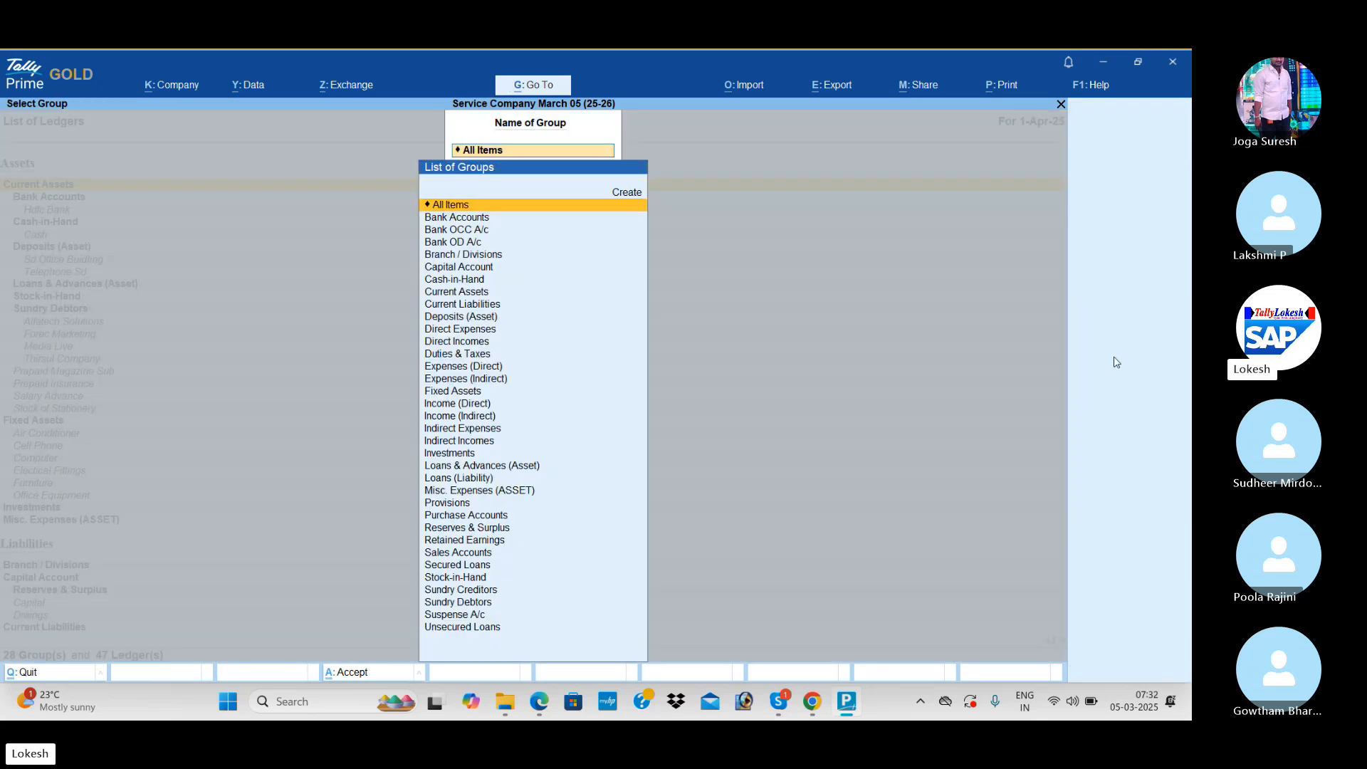
pyautogui.press('Escape')
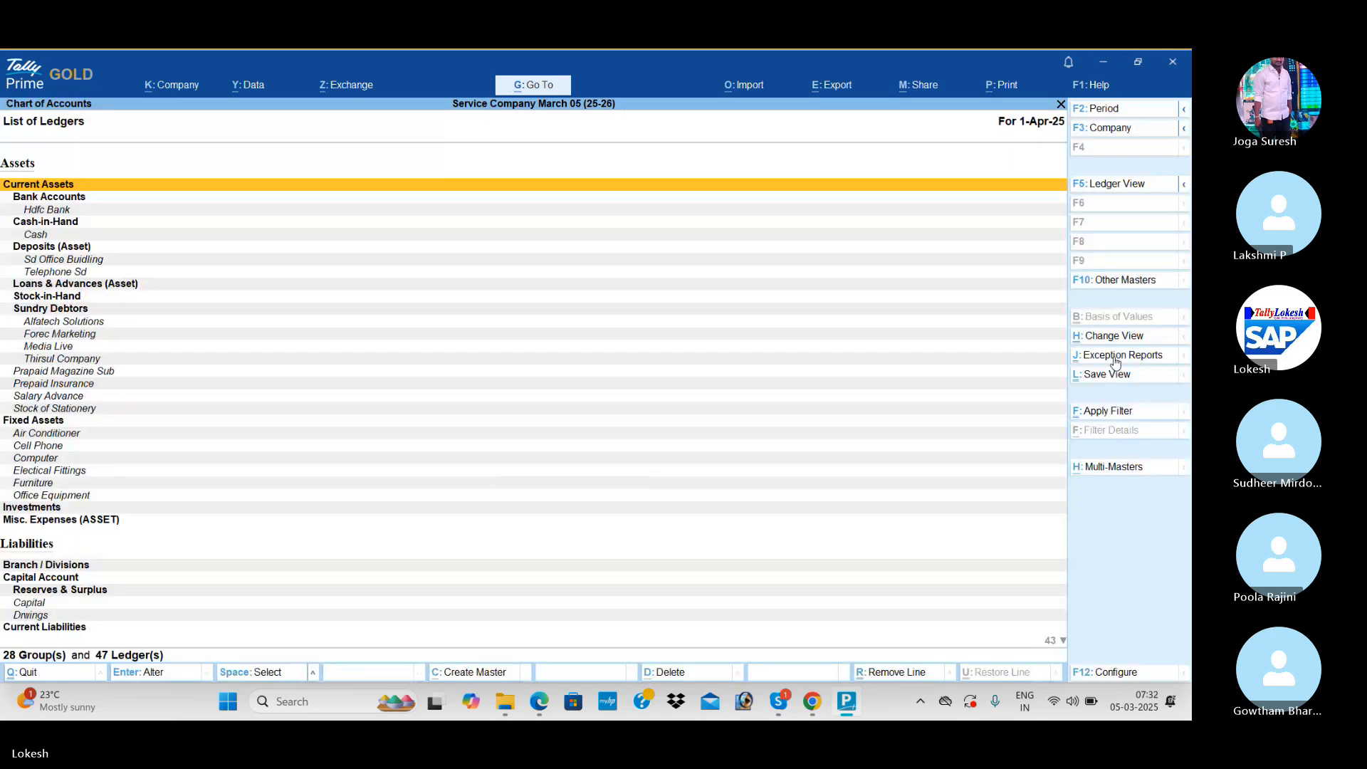
pyautogui.press('Escape')
# Check the 25-26 company's Balance Sheet after clearing the opening balances, and return to the Gateway of Tally
pyautogui.press('Down')
pyautogui.press('Down')
pyautogui.press('Down')
pyautogui.press('Down')
pyautogui.press('Return')
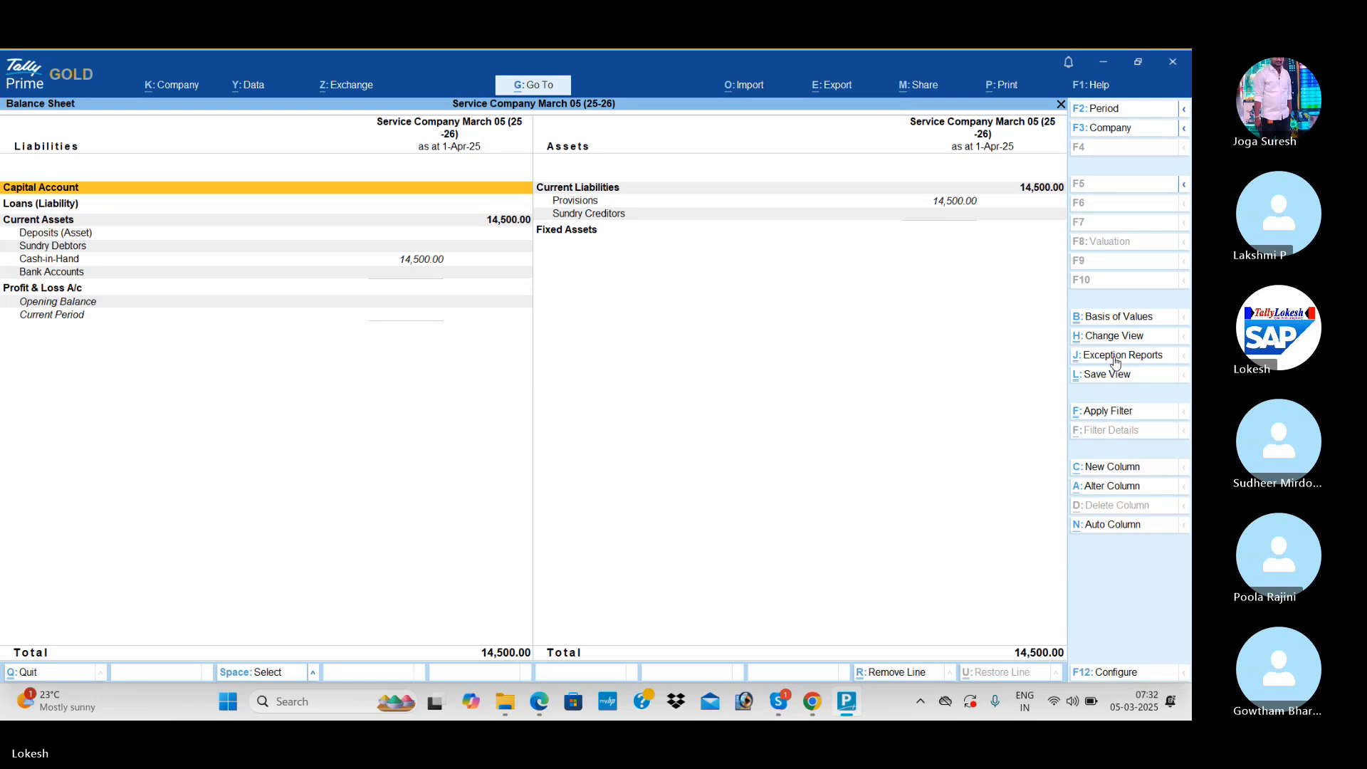
pyautogui.press('Escape')
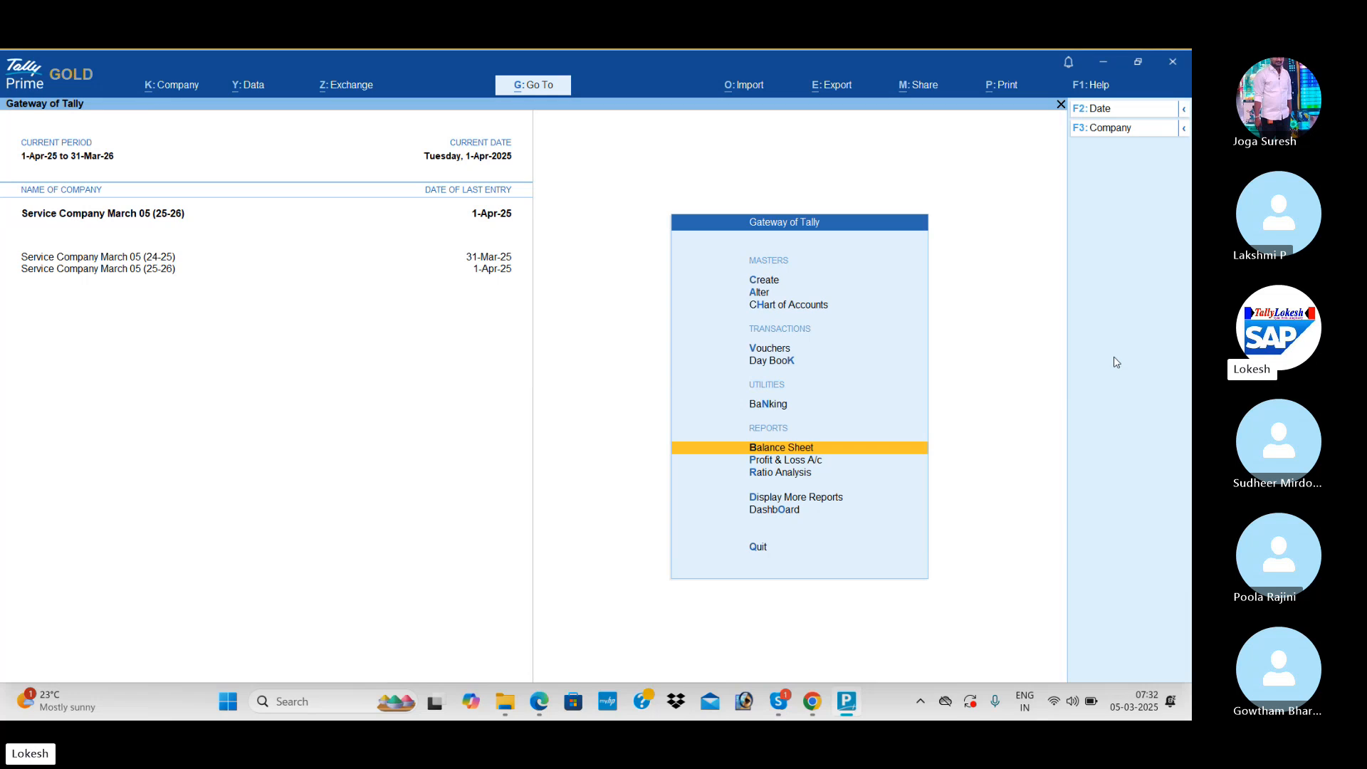
# Switch to Professinal Material S.pdf in Microsoft Edge
pyautogui.hotkey('alt', 'Tab')
pyautogui.hotkey('alt', 'Tab')
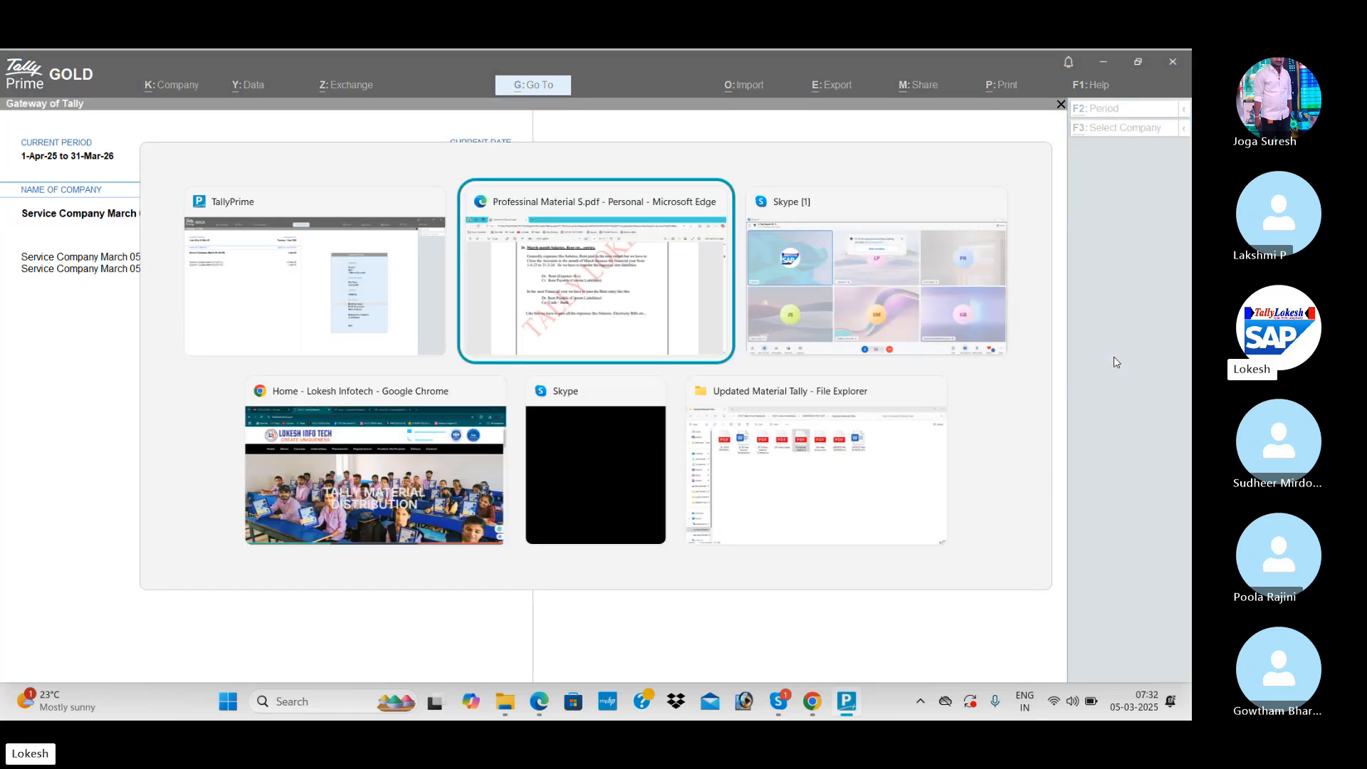